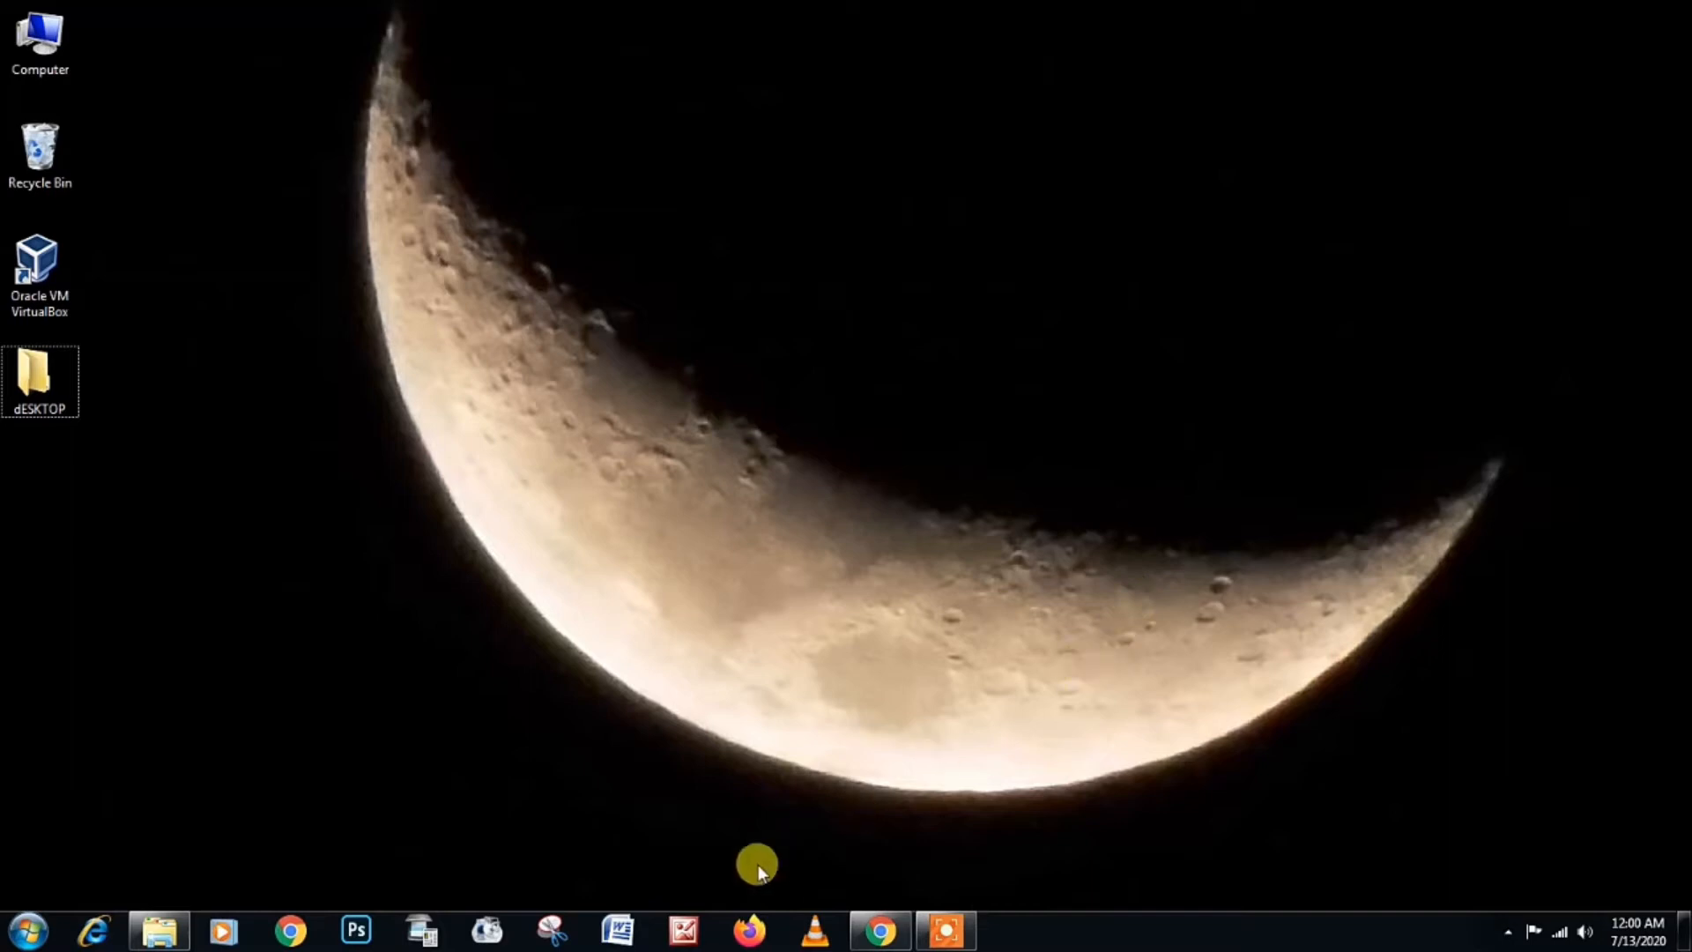
Step: Open Microsoft Word, look at the table insertion options, and return to the blank document
left_click(623, 932)
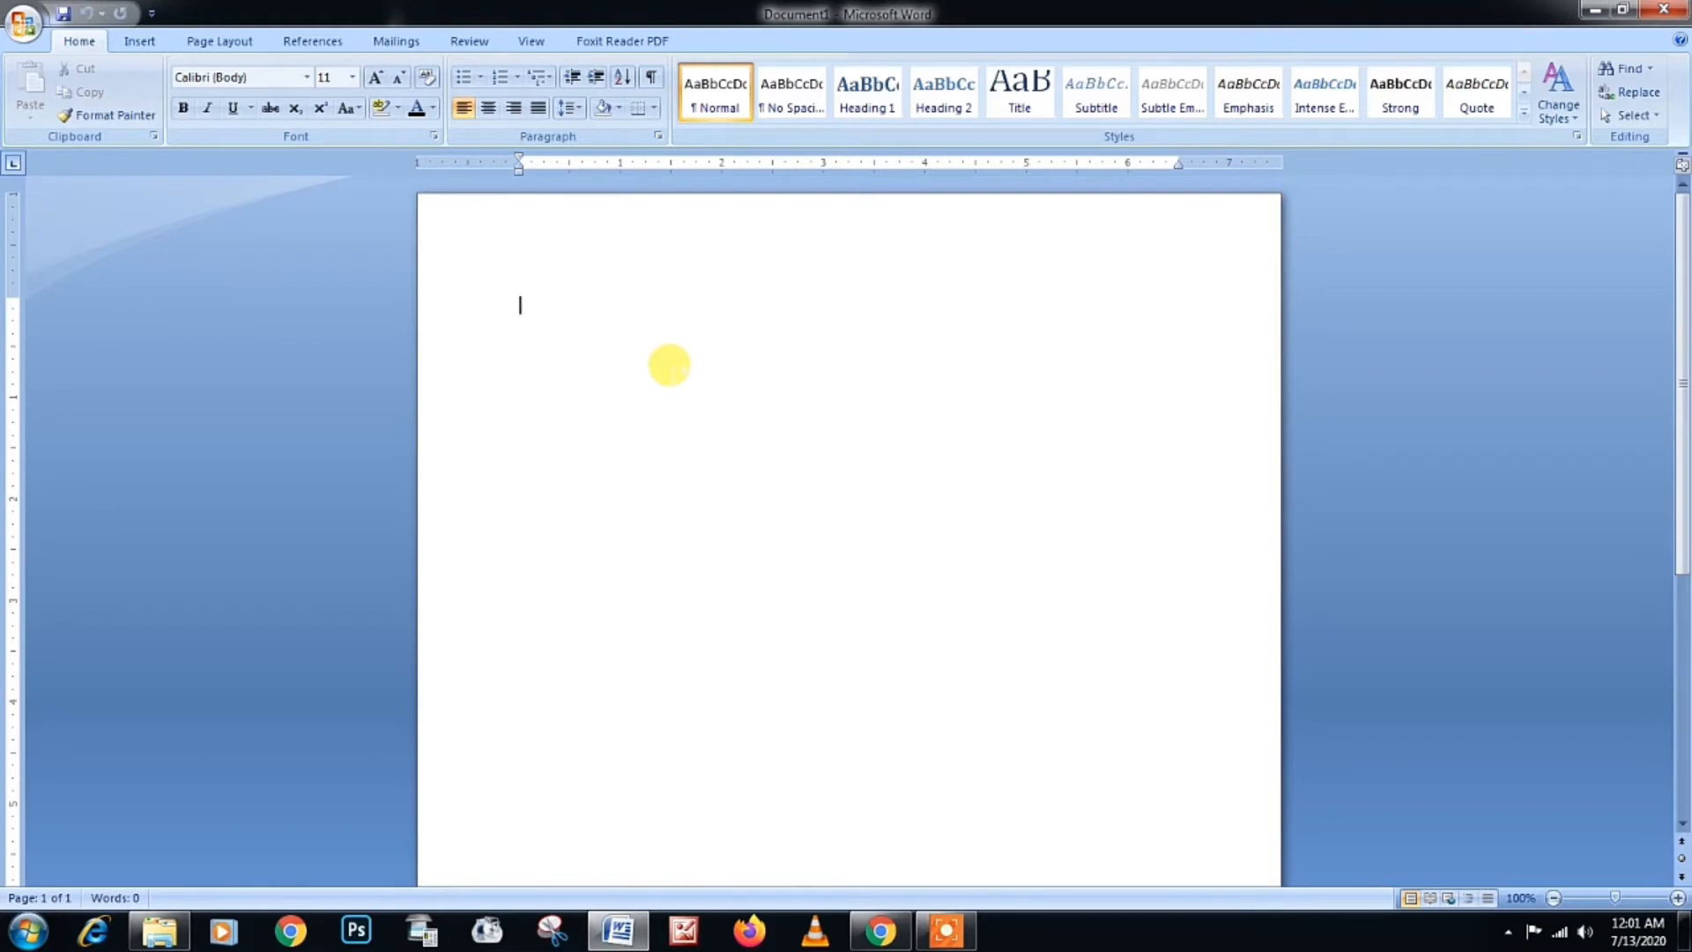
left_click(140, 41)
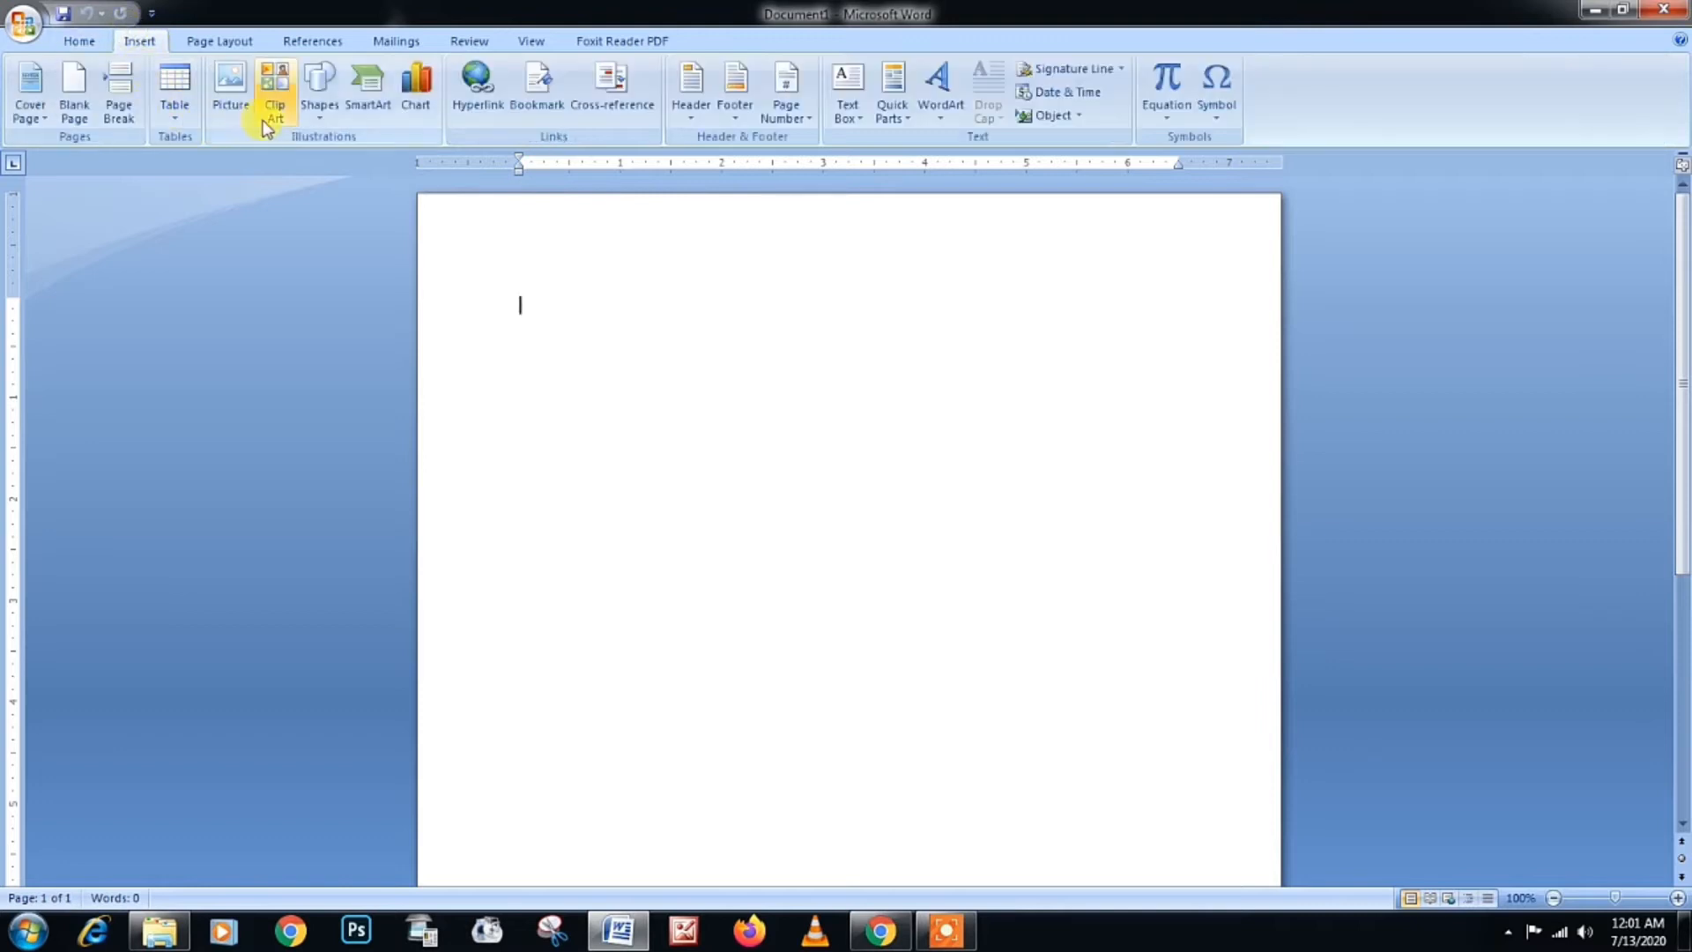
left_click(194, 128)
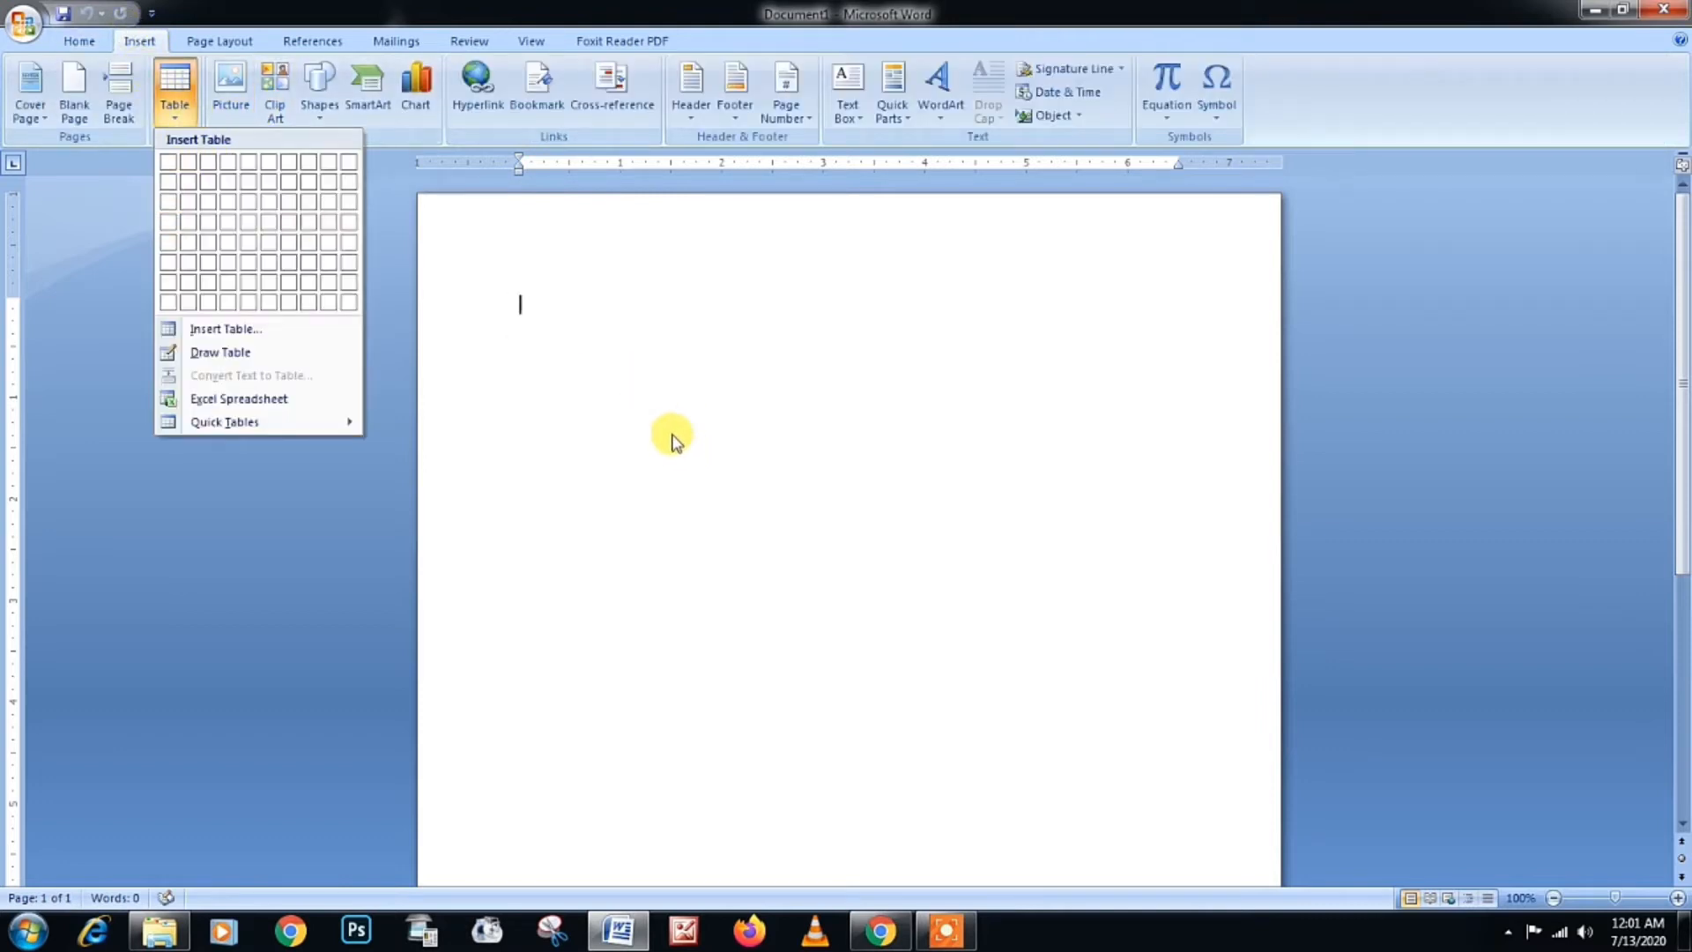
left_click(651, 319)
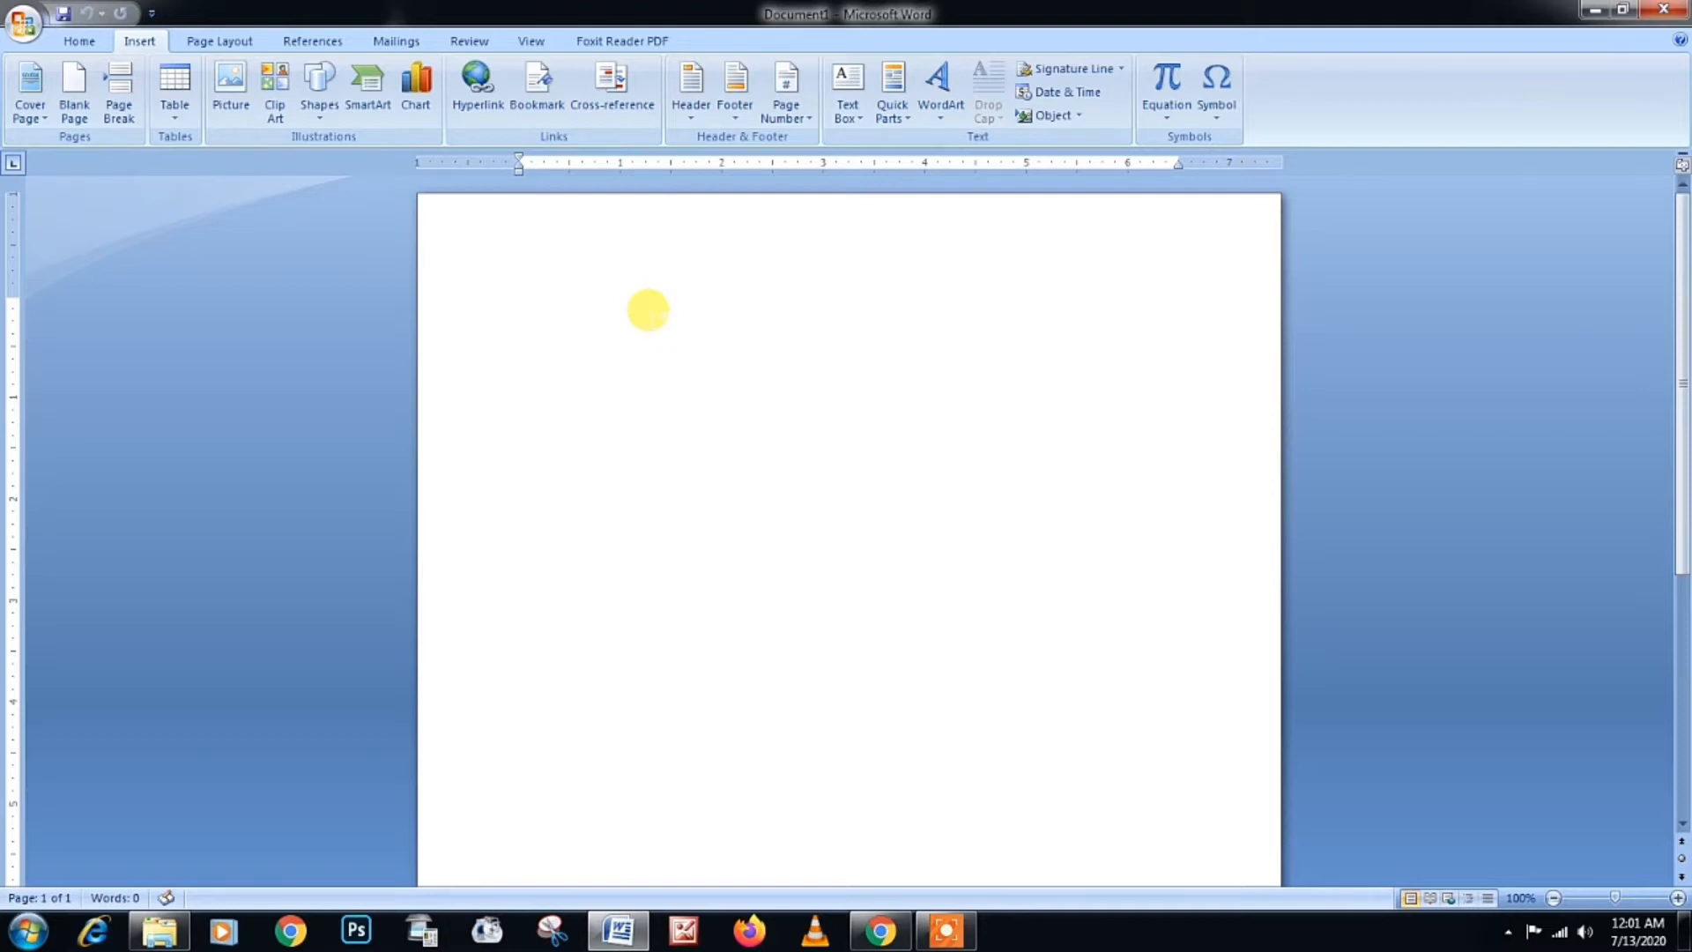
Step: Enter +-+ on the first line and convert it into a one-cell table with AutoFormat
type("+")
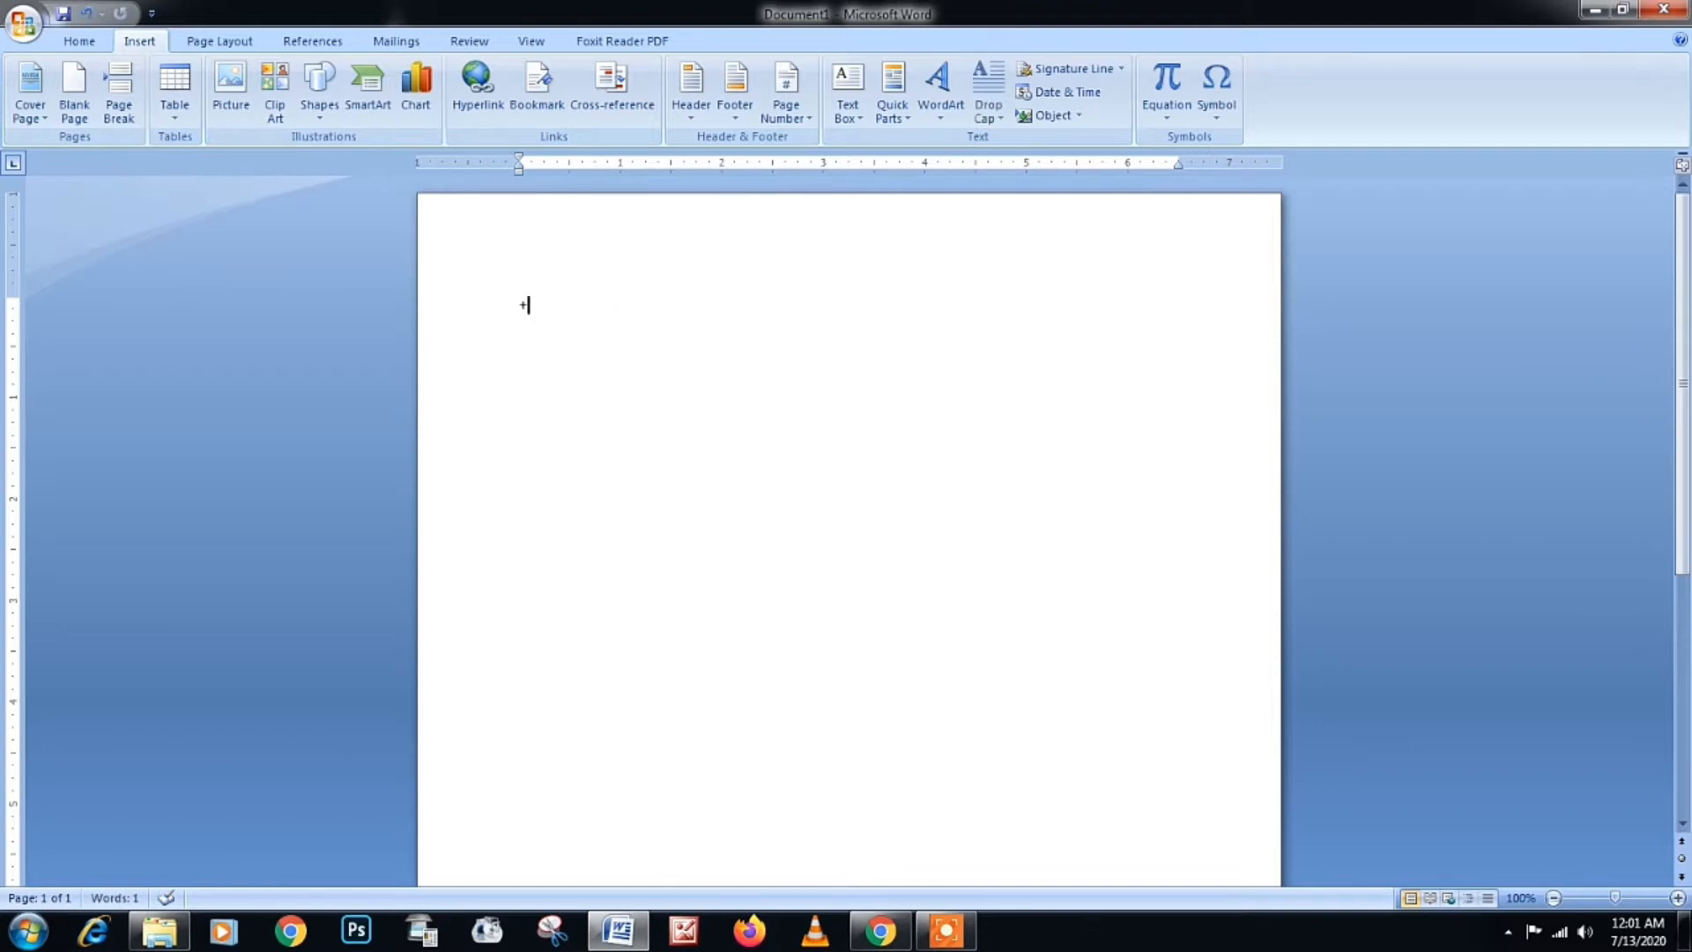
type("-+")
key("Return")
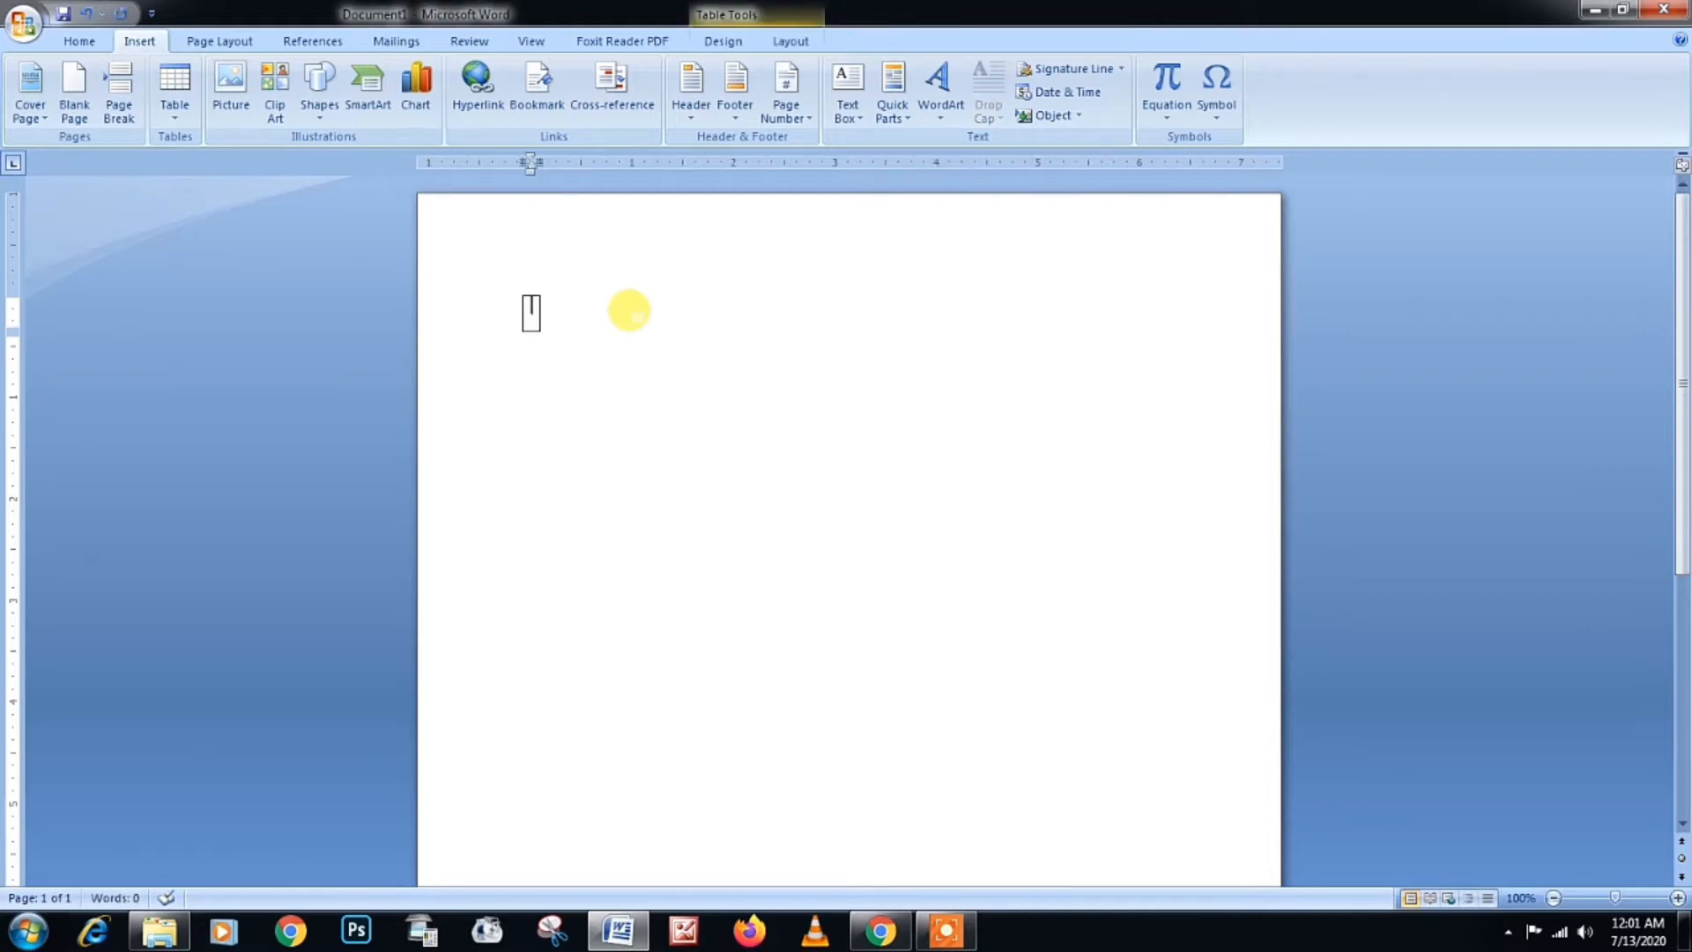
Step: Undo the table conversion, then extend the text to +-+-+ and convert it into a two-cell table
key("ctrl+z")
key("BackSpace")
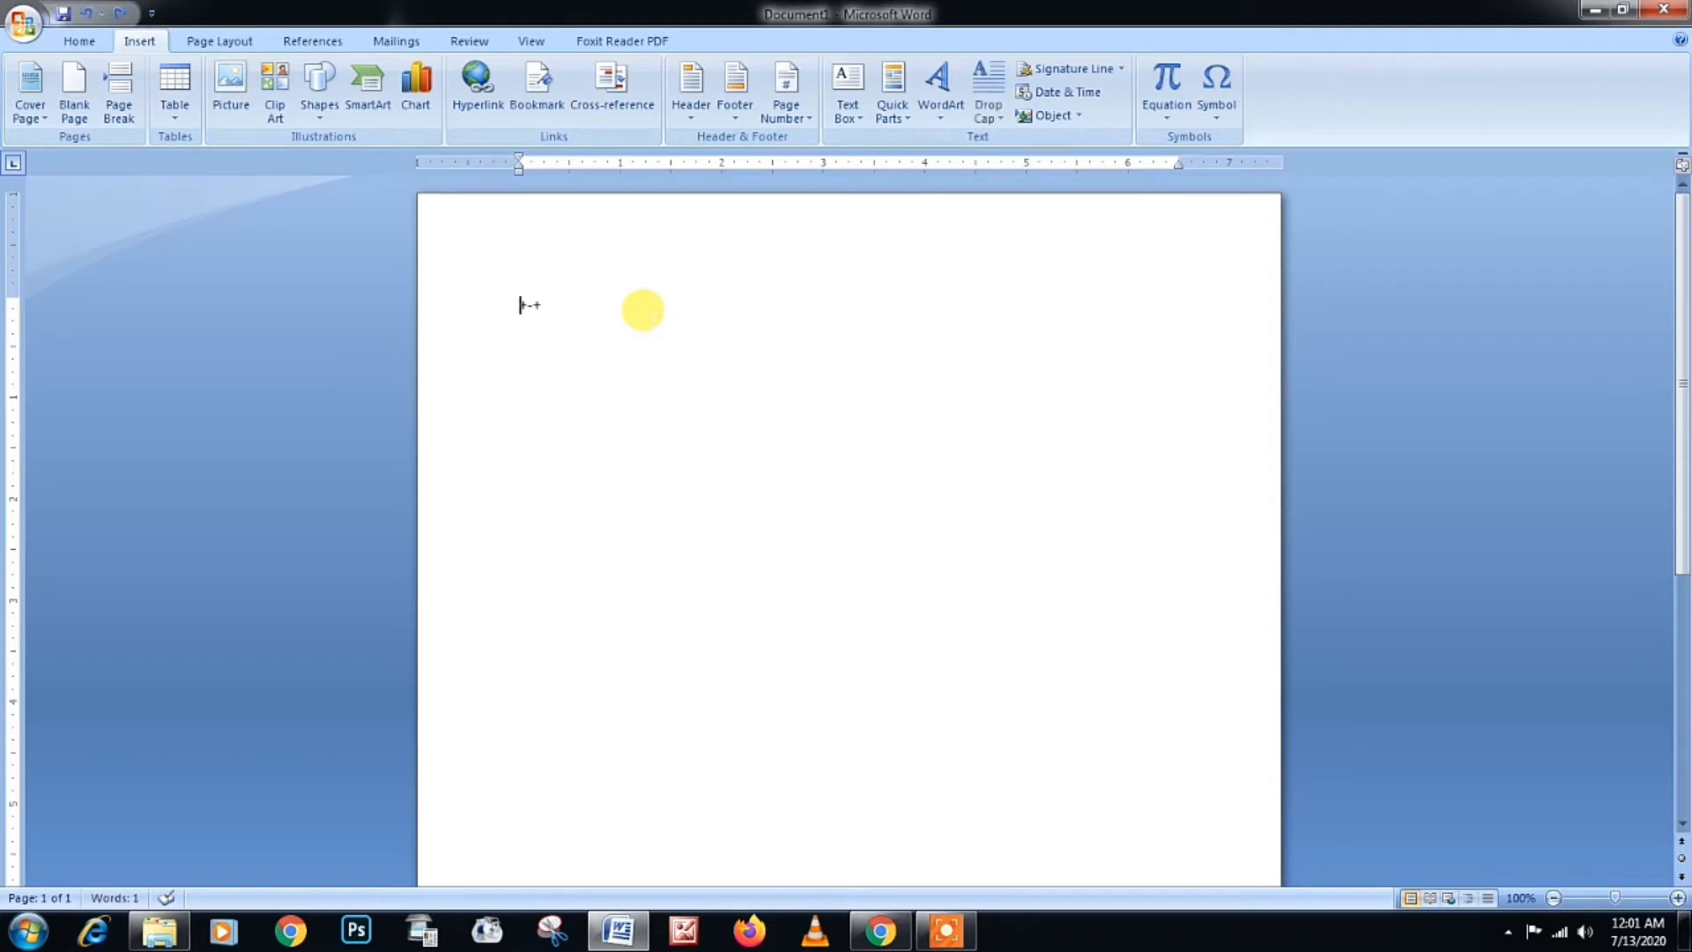
type("-")
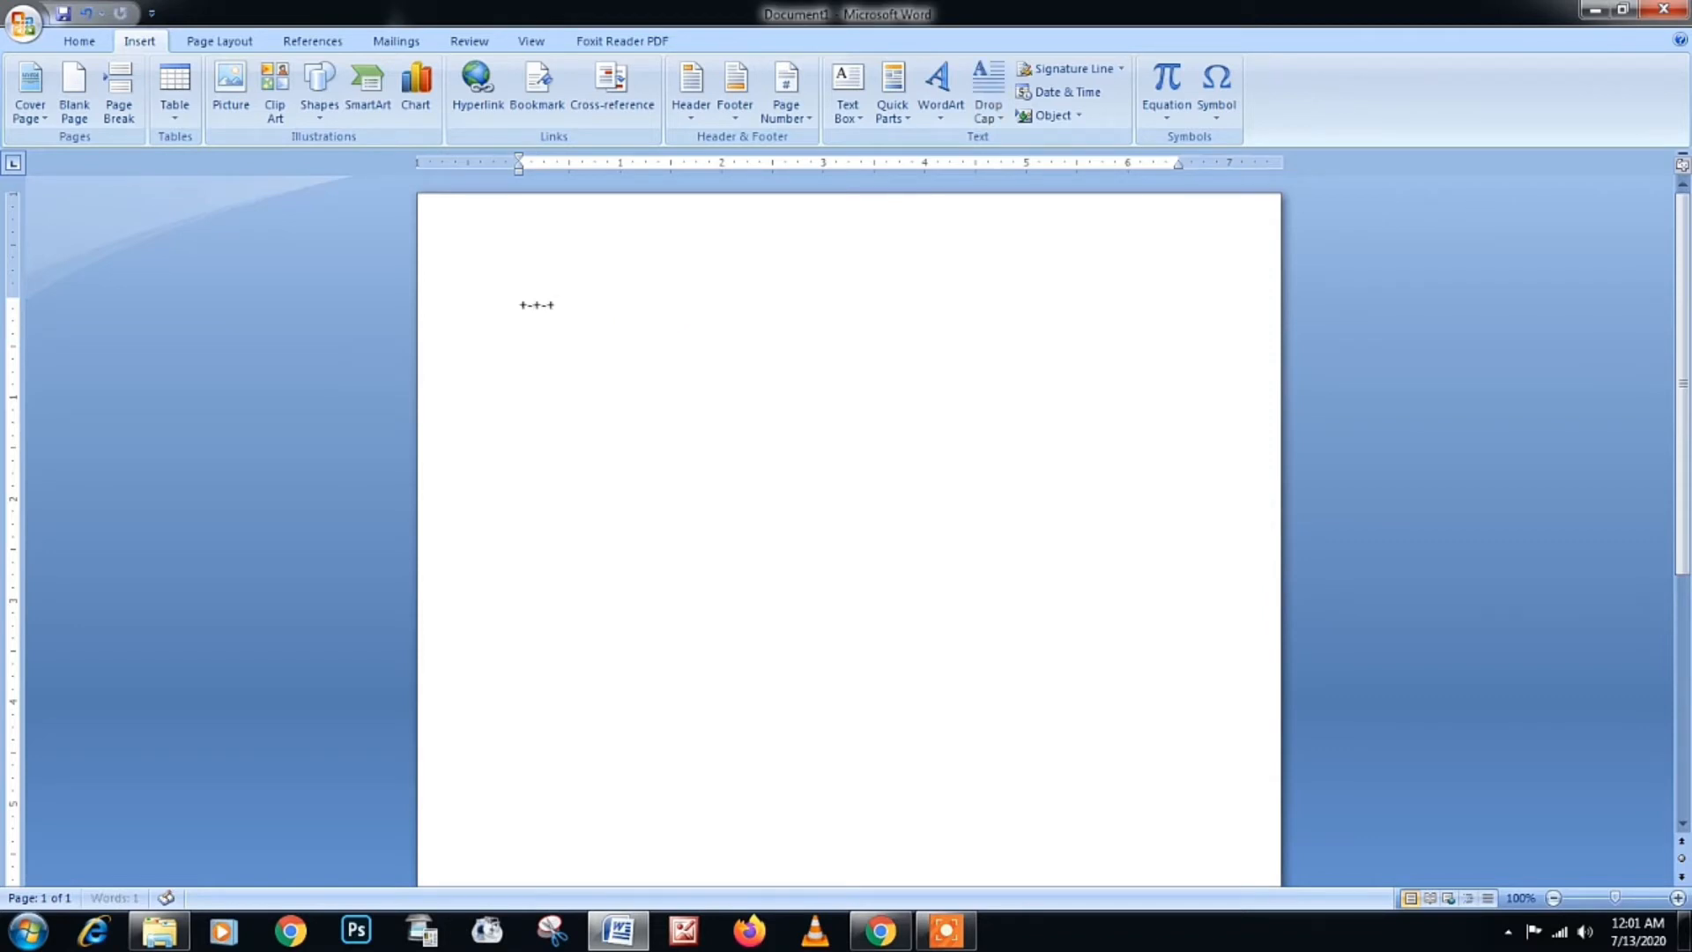
type("+")
key("Return")
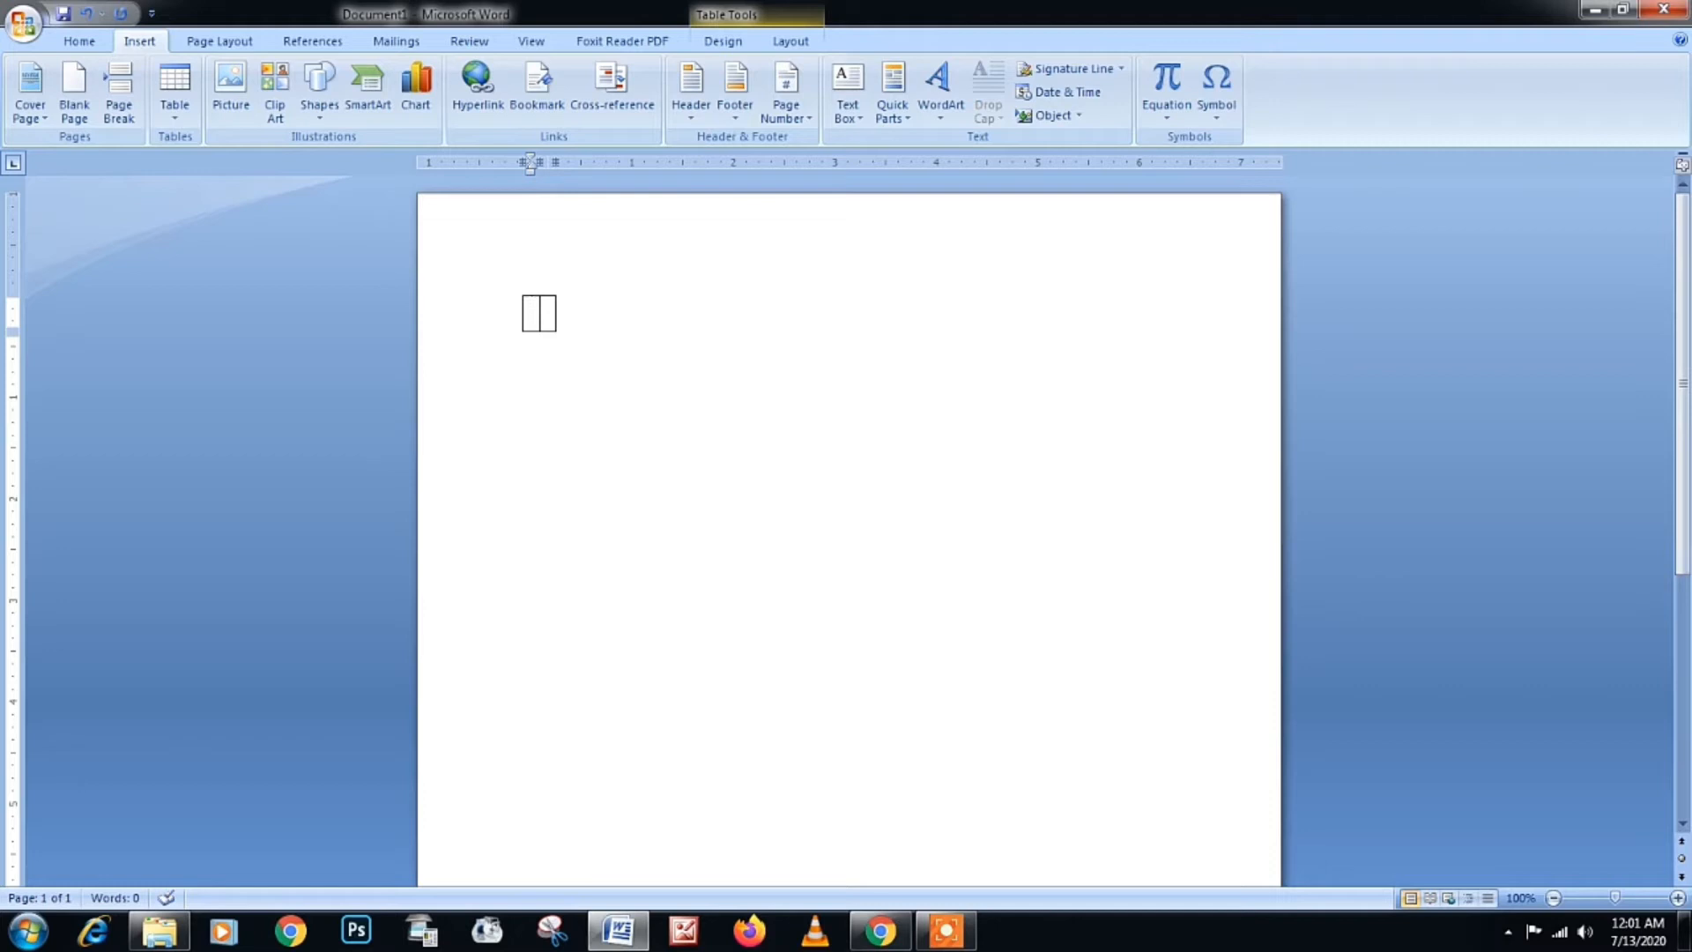
Step: Undo the two-cell conversion, then change the text to +---+ and convert it into a wider one-cell table
key("ctrl+z")
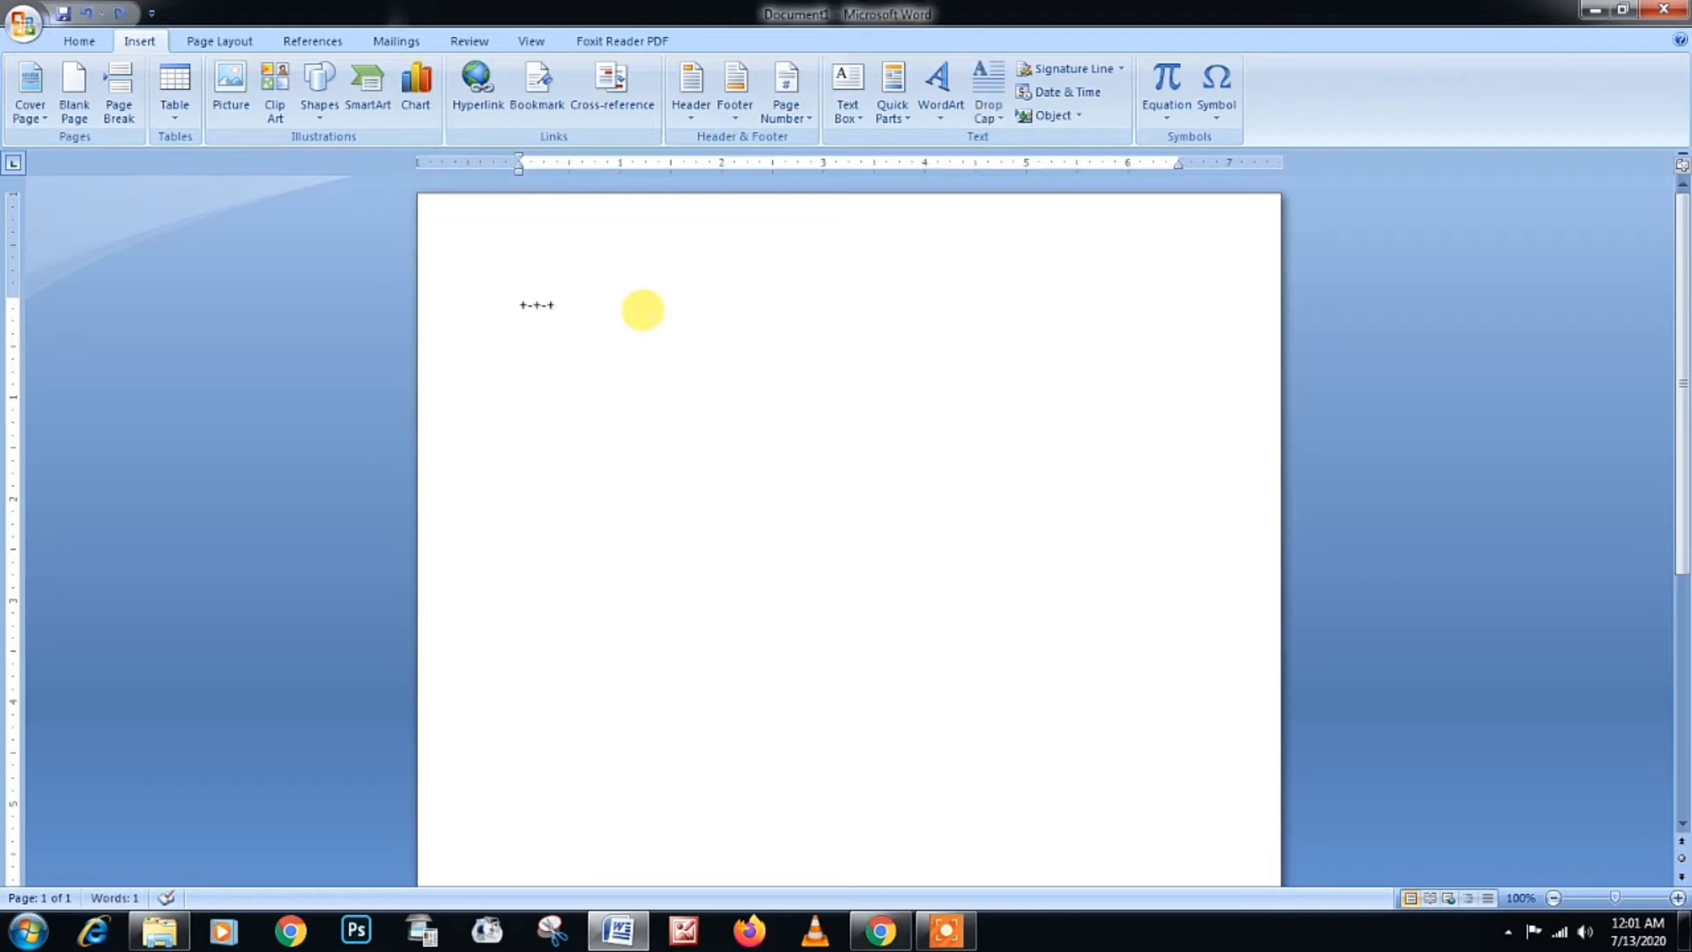
type("--")
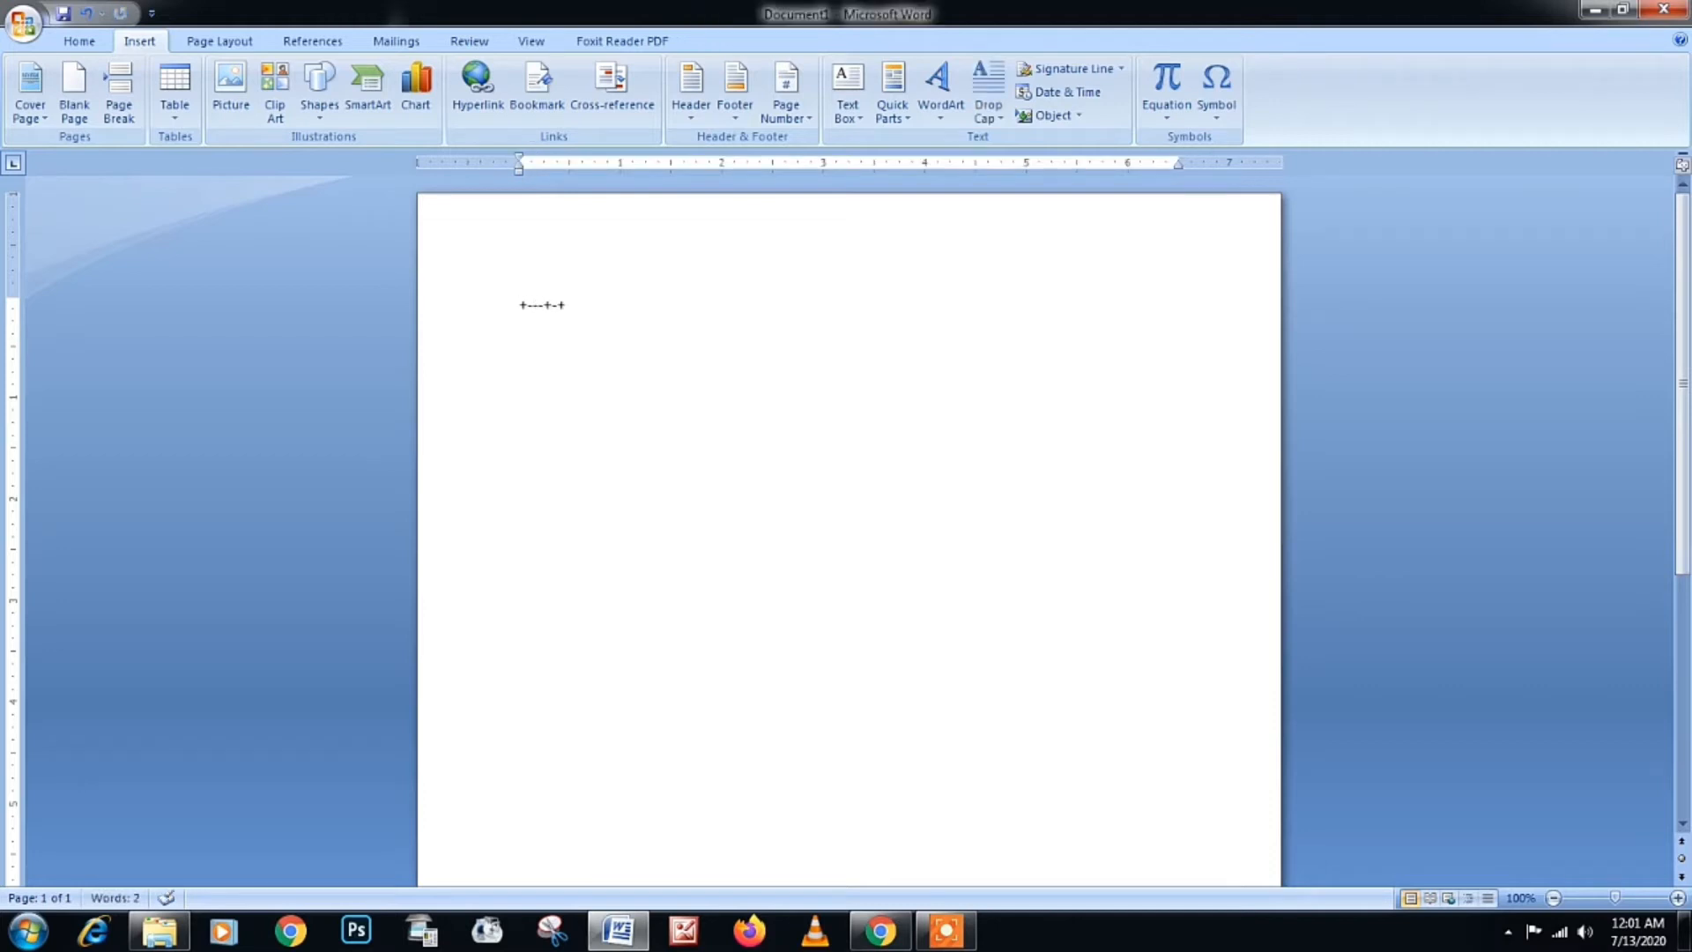
key("BackSpace")
key("BackSpace")
key("BackSpace")
key("BackSpace")
key("BackSpace")
key("BackSpace")
type("-+")
key("Return")
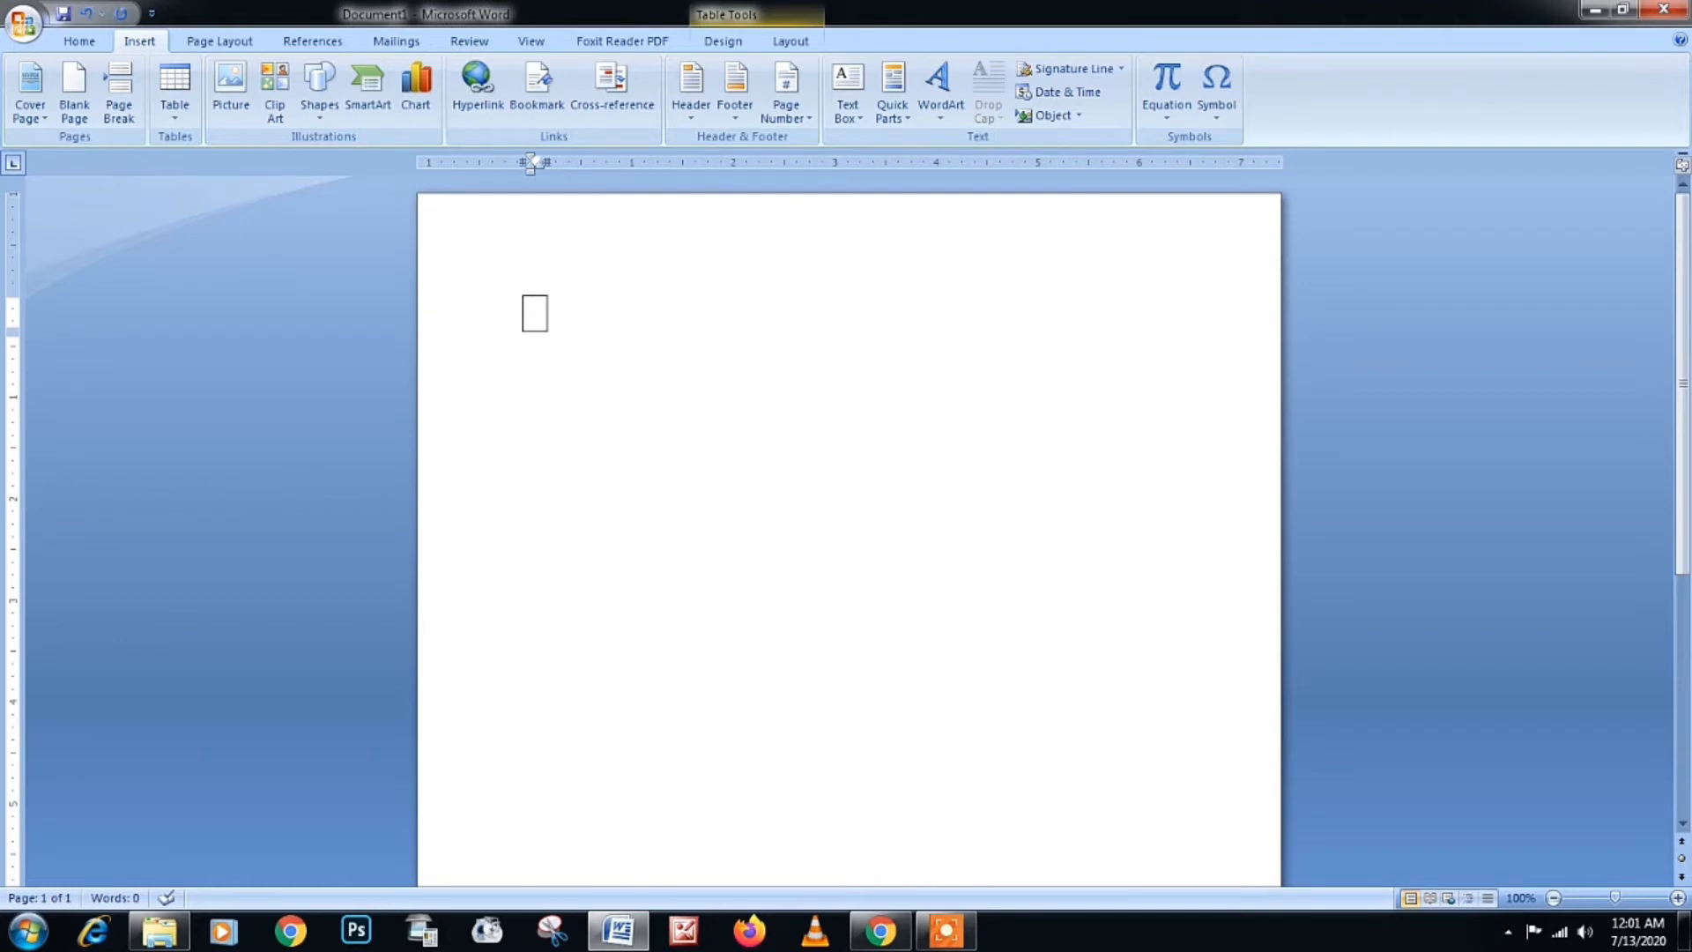
Step: Undo the wider cell's conversion, then extend the plus-and-hyphen text to three column segments and convert it into a three-column table
key("ctrl+z")
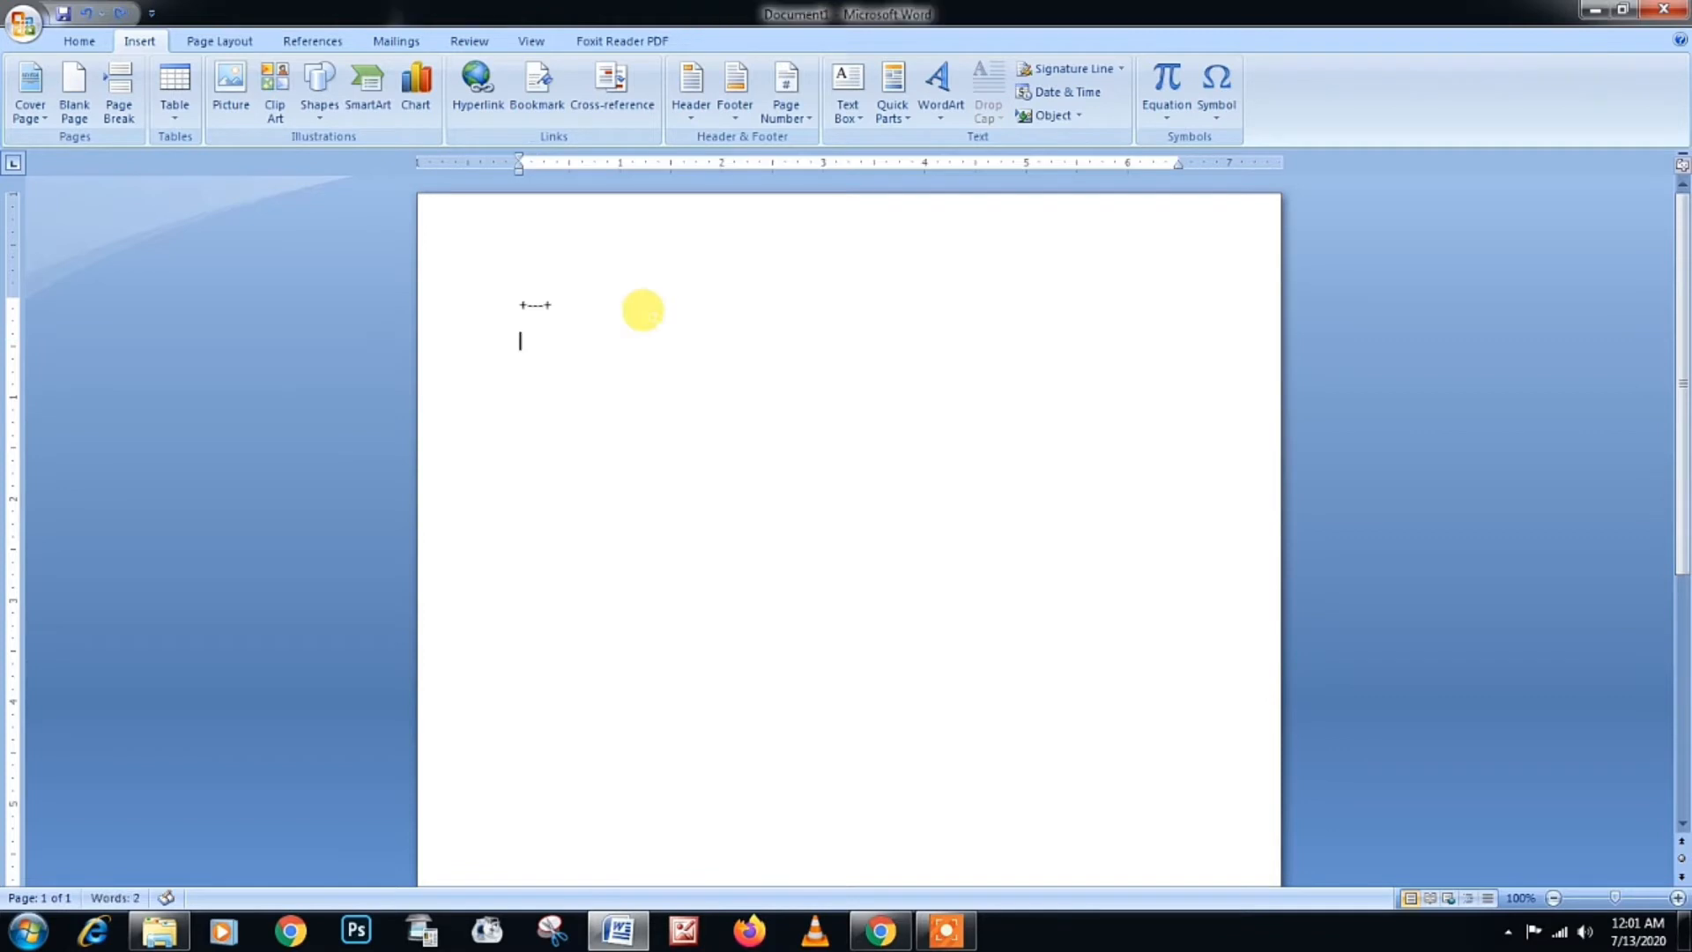
key("Right")
key("Right")
key("Right")
key("Right")
key("Right")
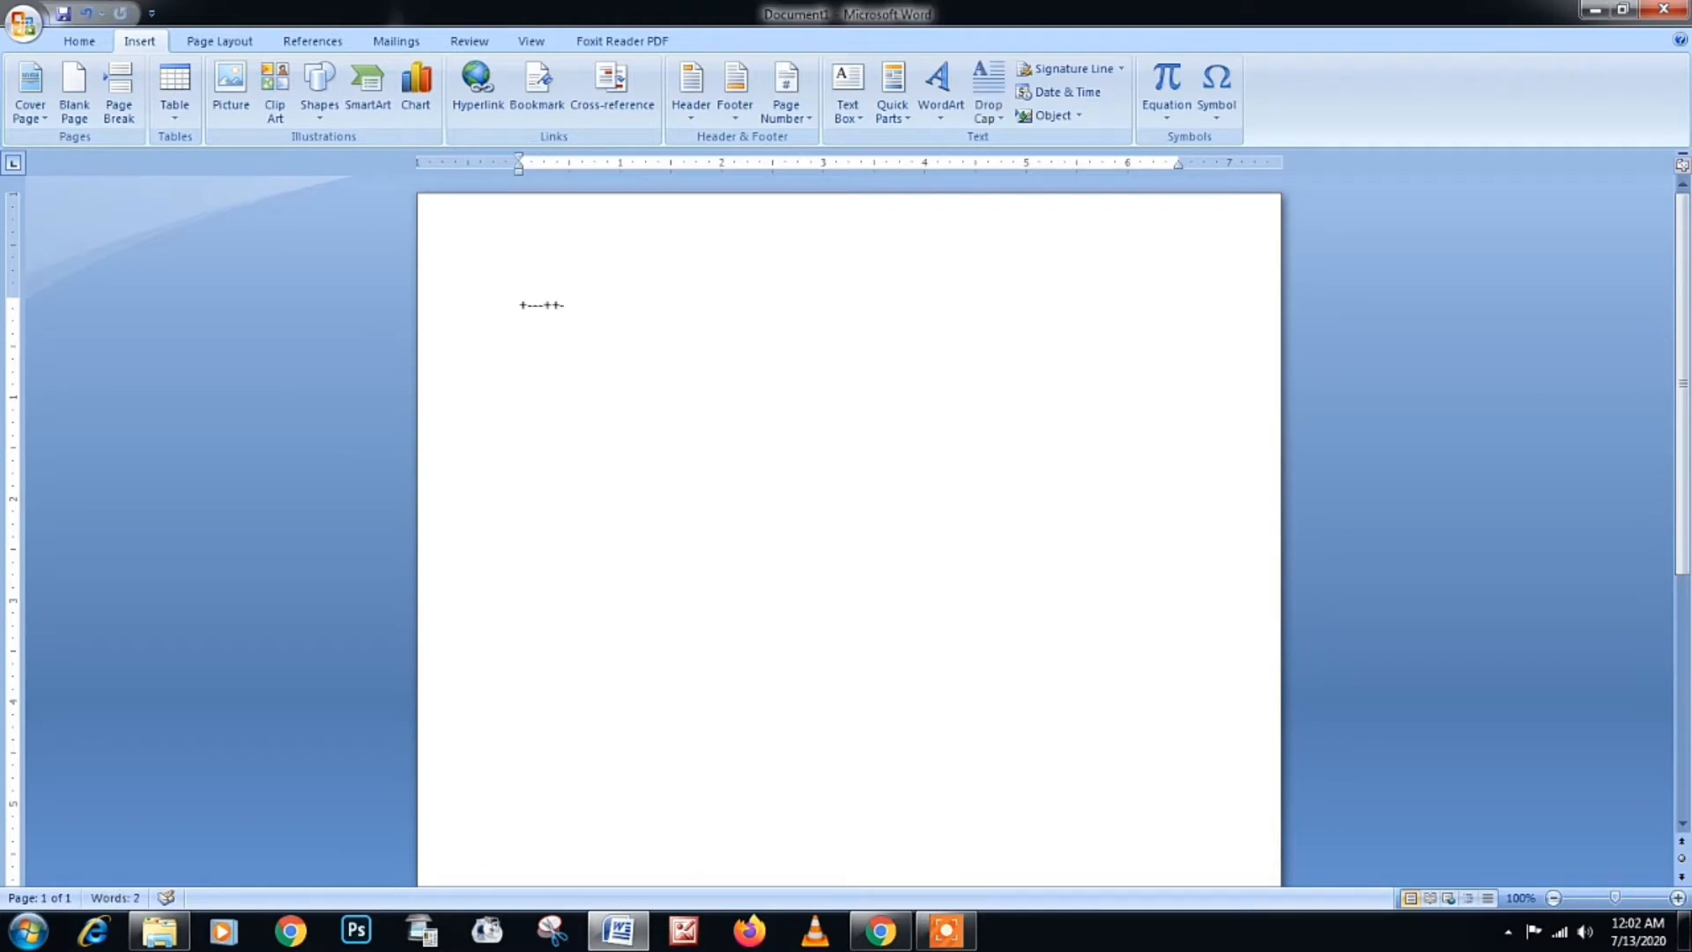
type("---+")
type("+---+")
key("Return")
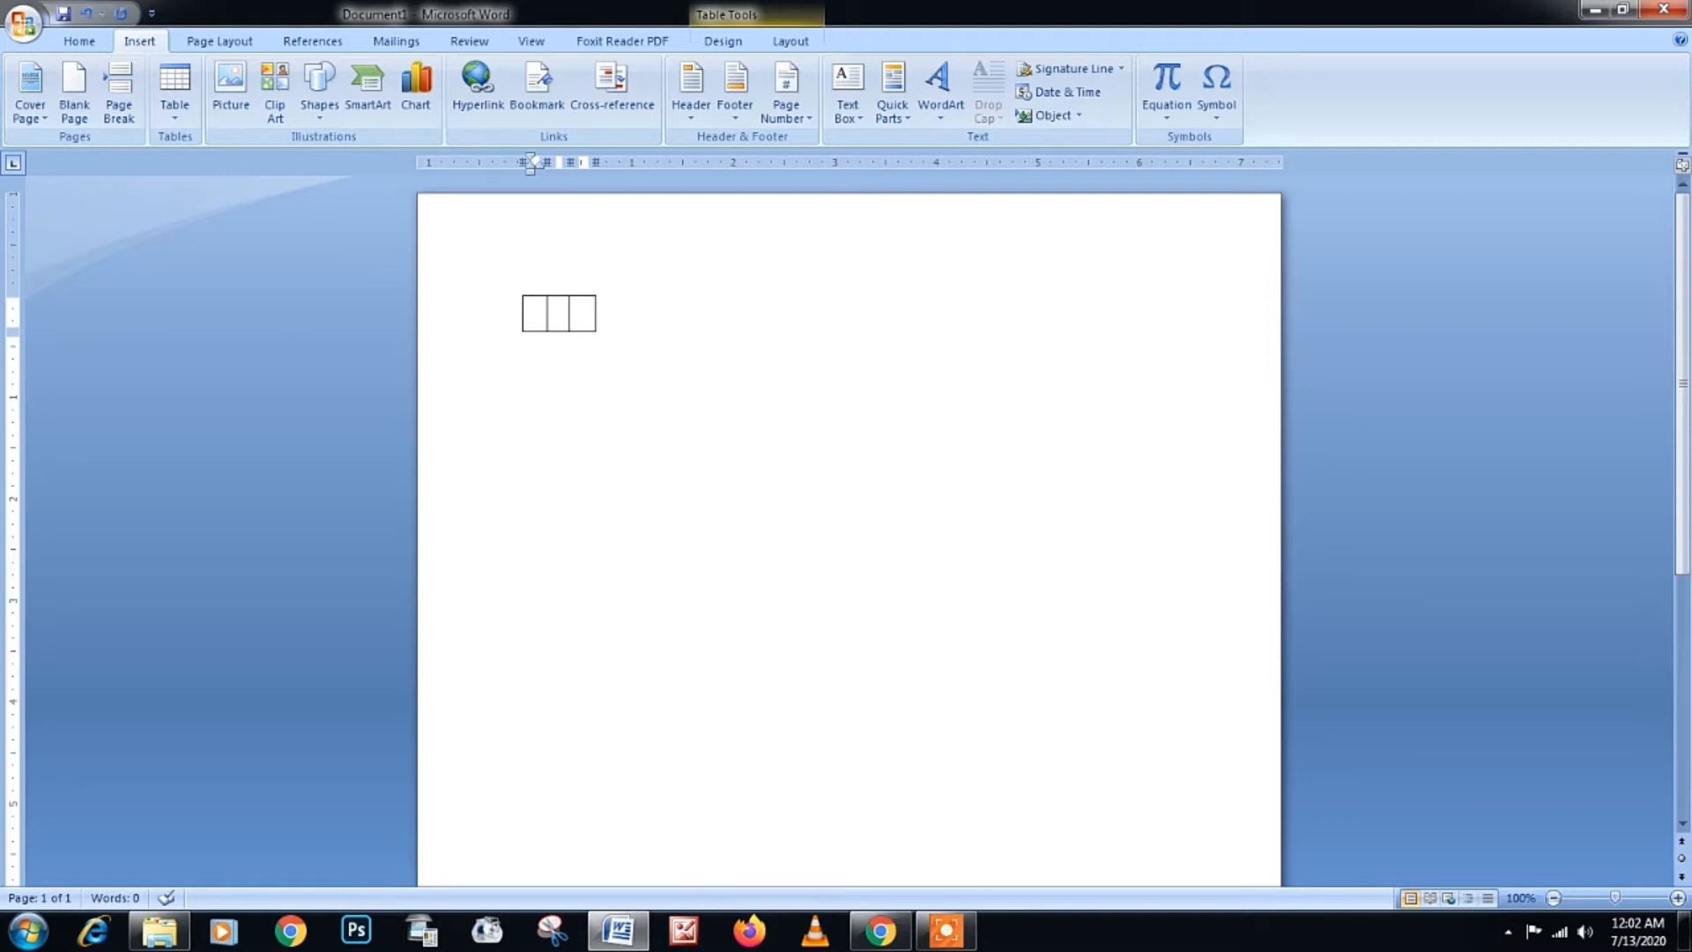
Step: Move through the table cells to add rows until the three-column table has six rows
key("Tab")
key("Tab")
key("Tab")
key("Tab")
key("Tab")
key("Tab")
key("Tab")
key("Tab")
key("Tab")
key("Tab")
key("Tab")
key("Tab")
key("Tab")
key("Tab")
key("Tab")
key("Tab")
key("Tab")
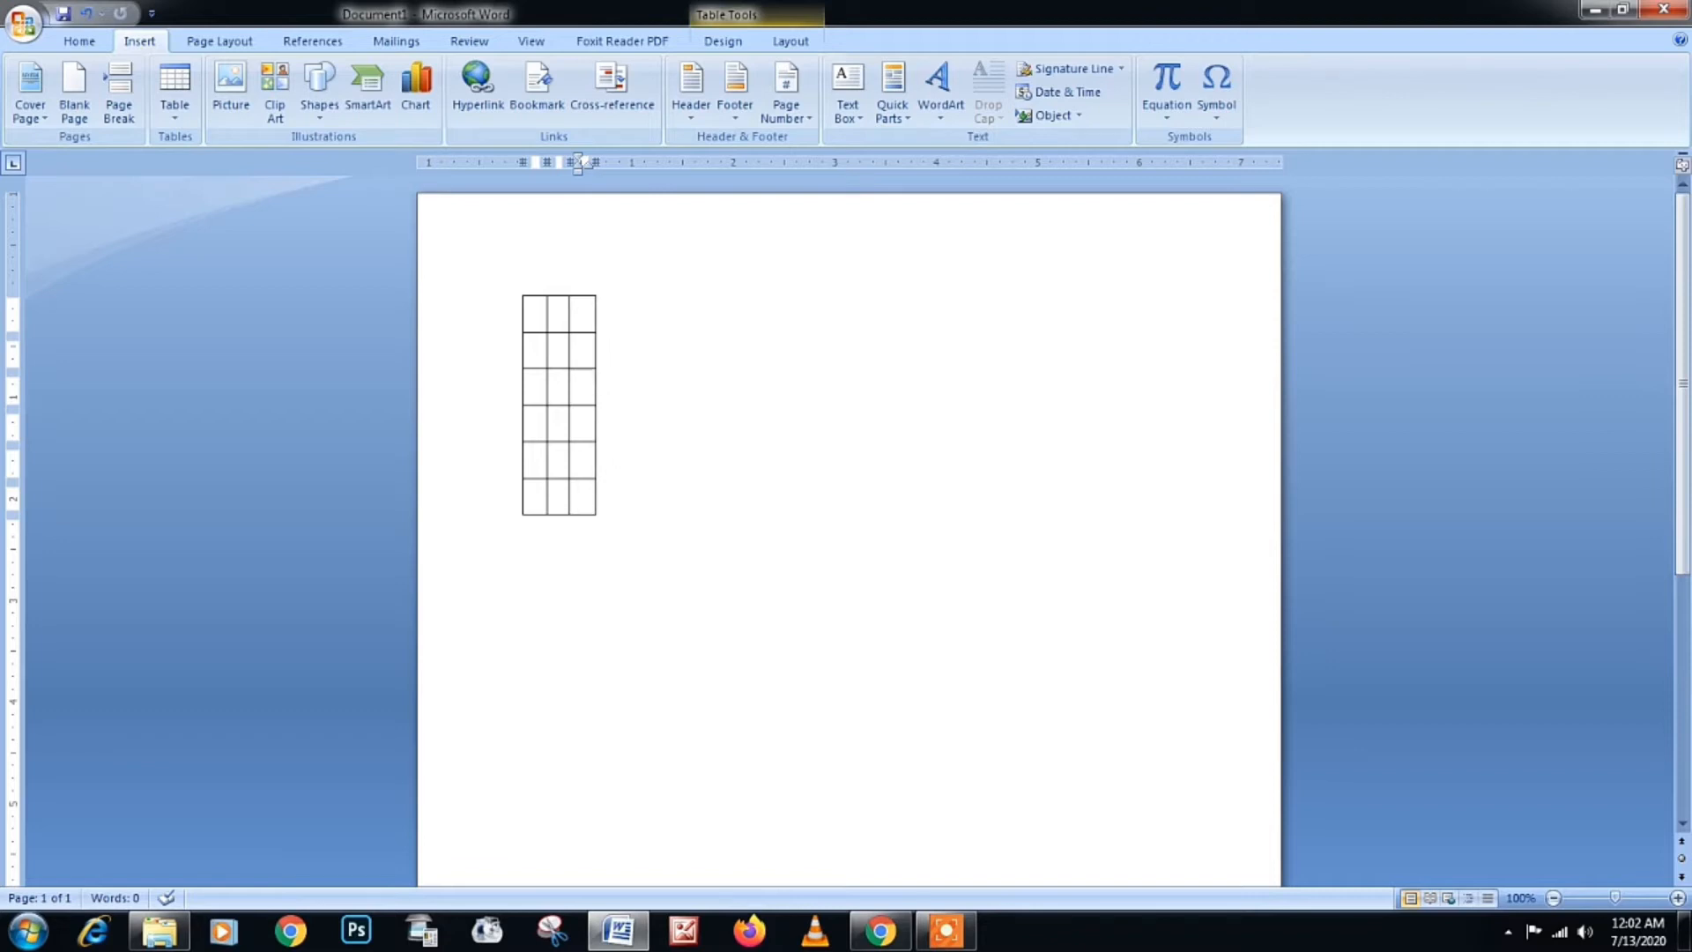
Step: Undo the last four row additions in the three-column table
key("ctrl+z")
key("ctrl+z")
key("ctrl+z")
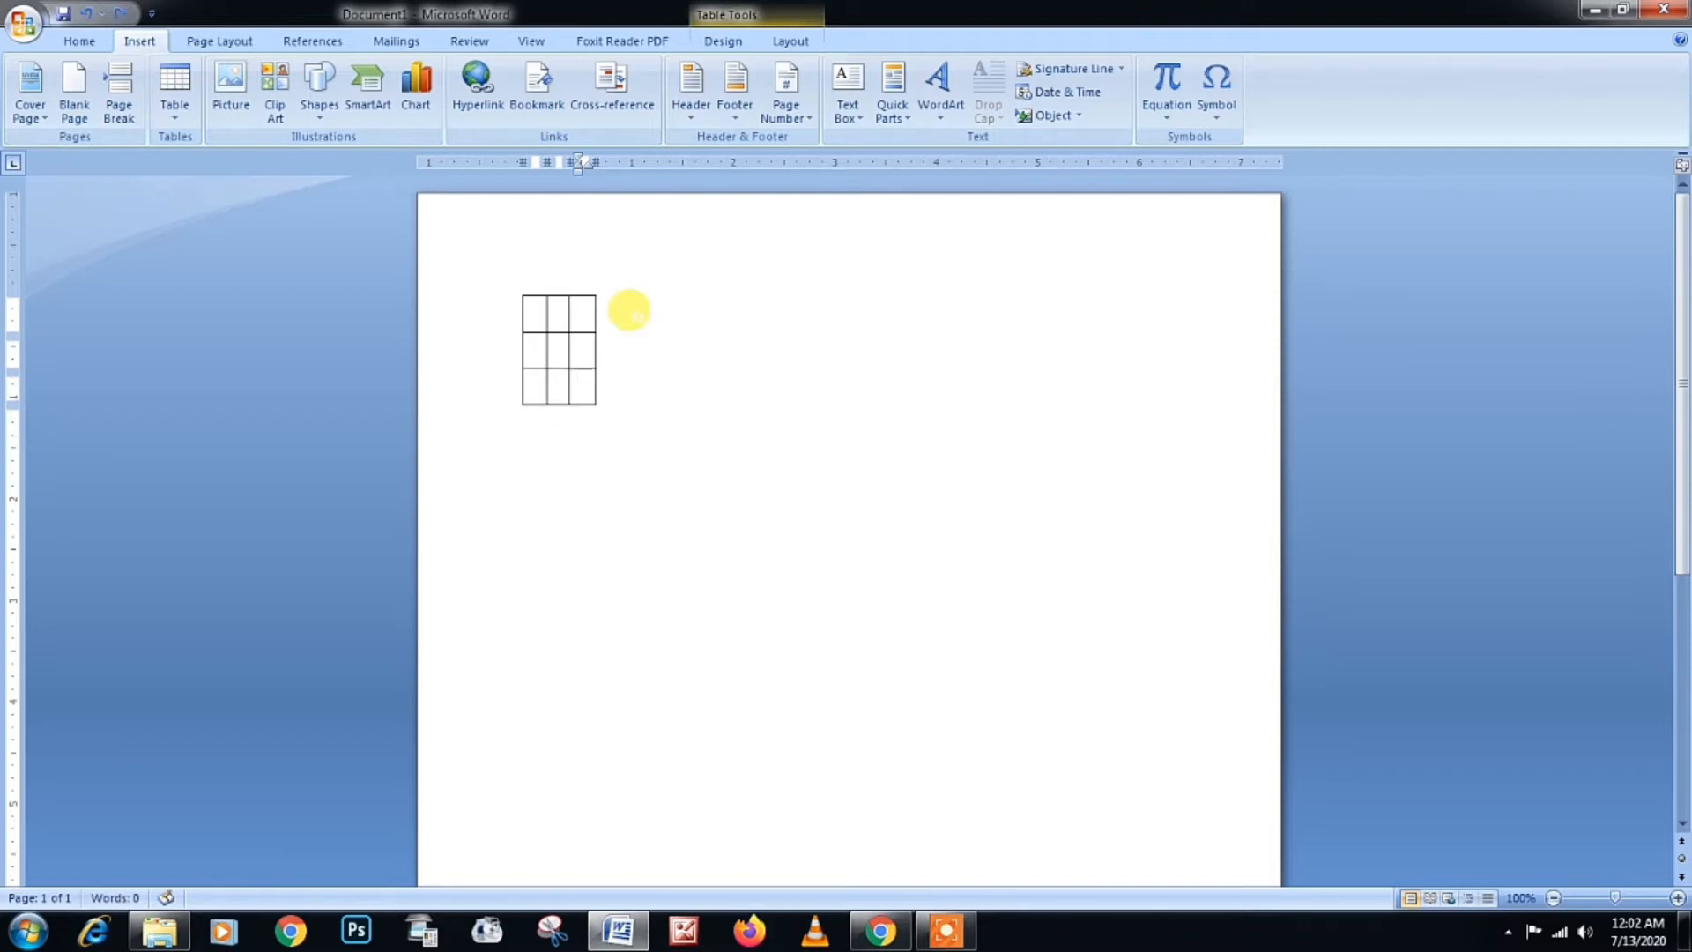
key("ctrl+z")
Step: Enlarge the two-row table from its lower-right corner, then undo the resize
left_click(577, 335)
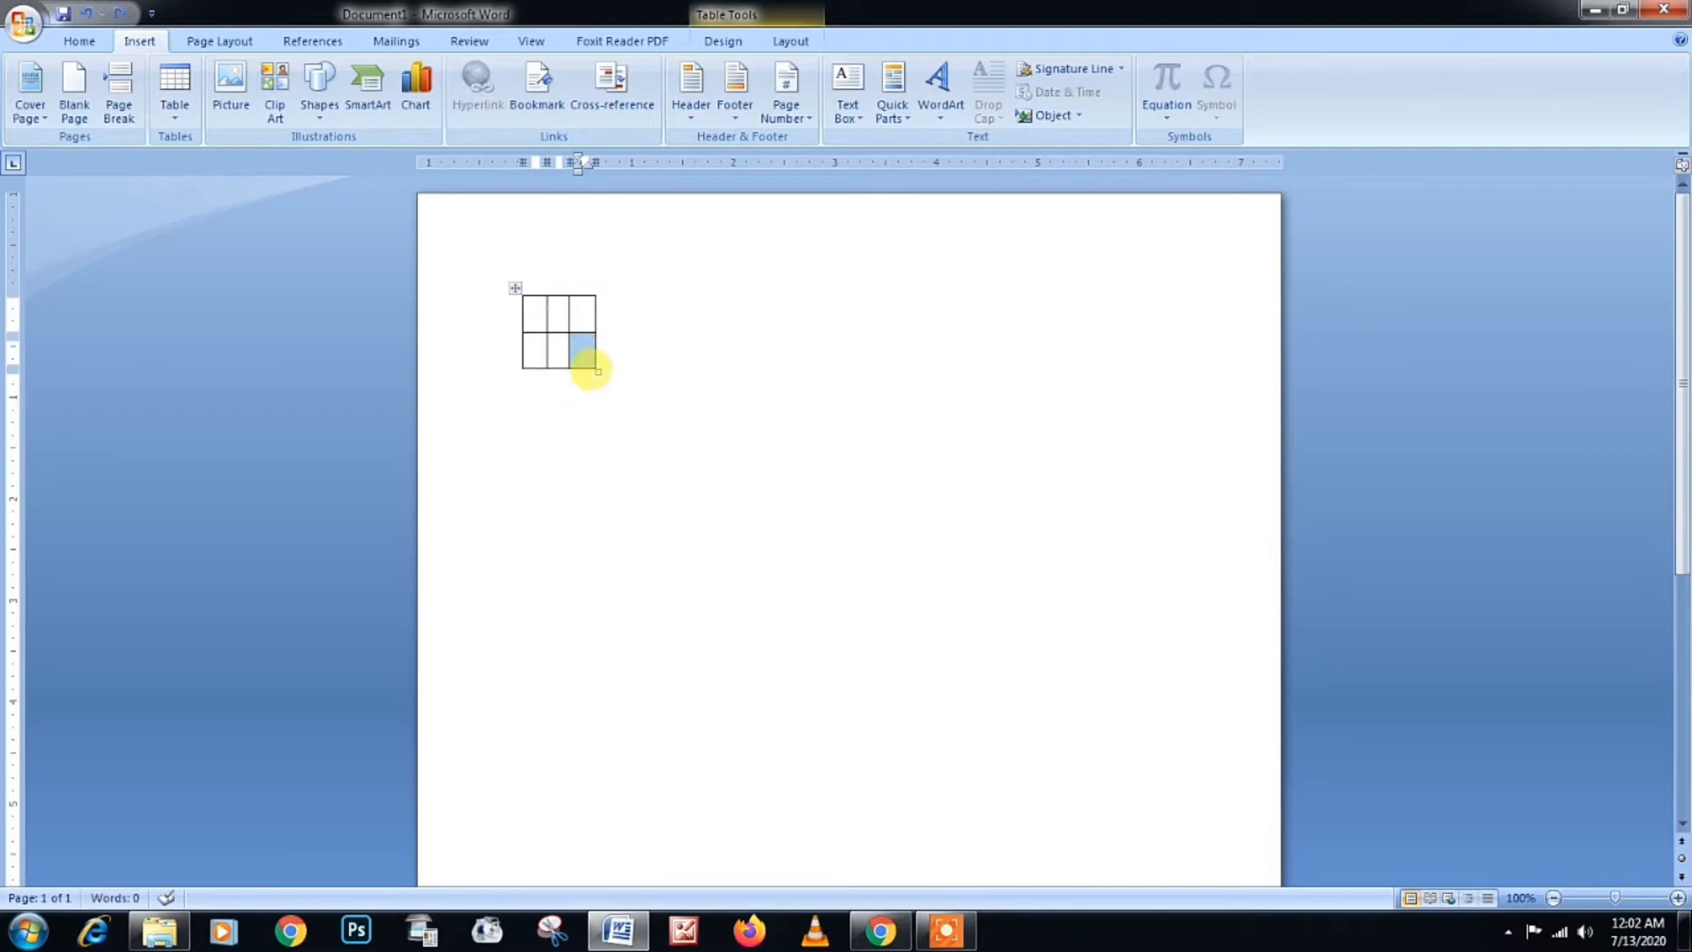
left_click_drag(599, 371, 1130, 517)
key("ctrl+z")
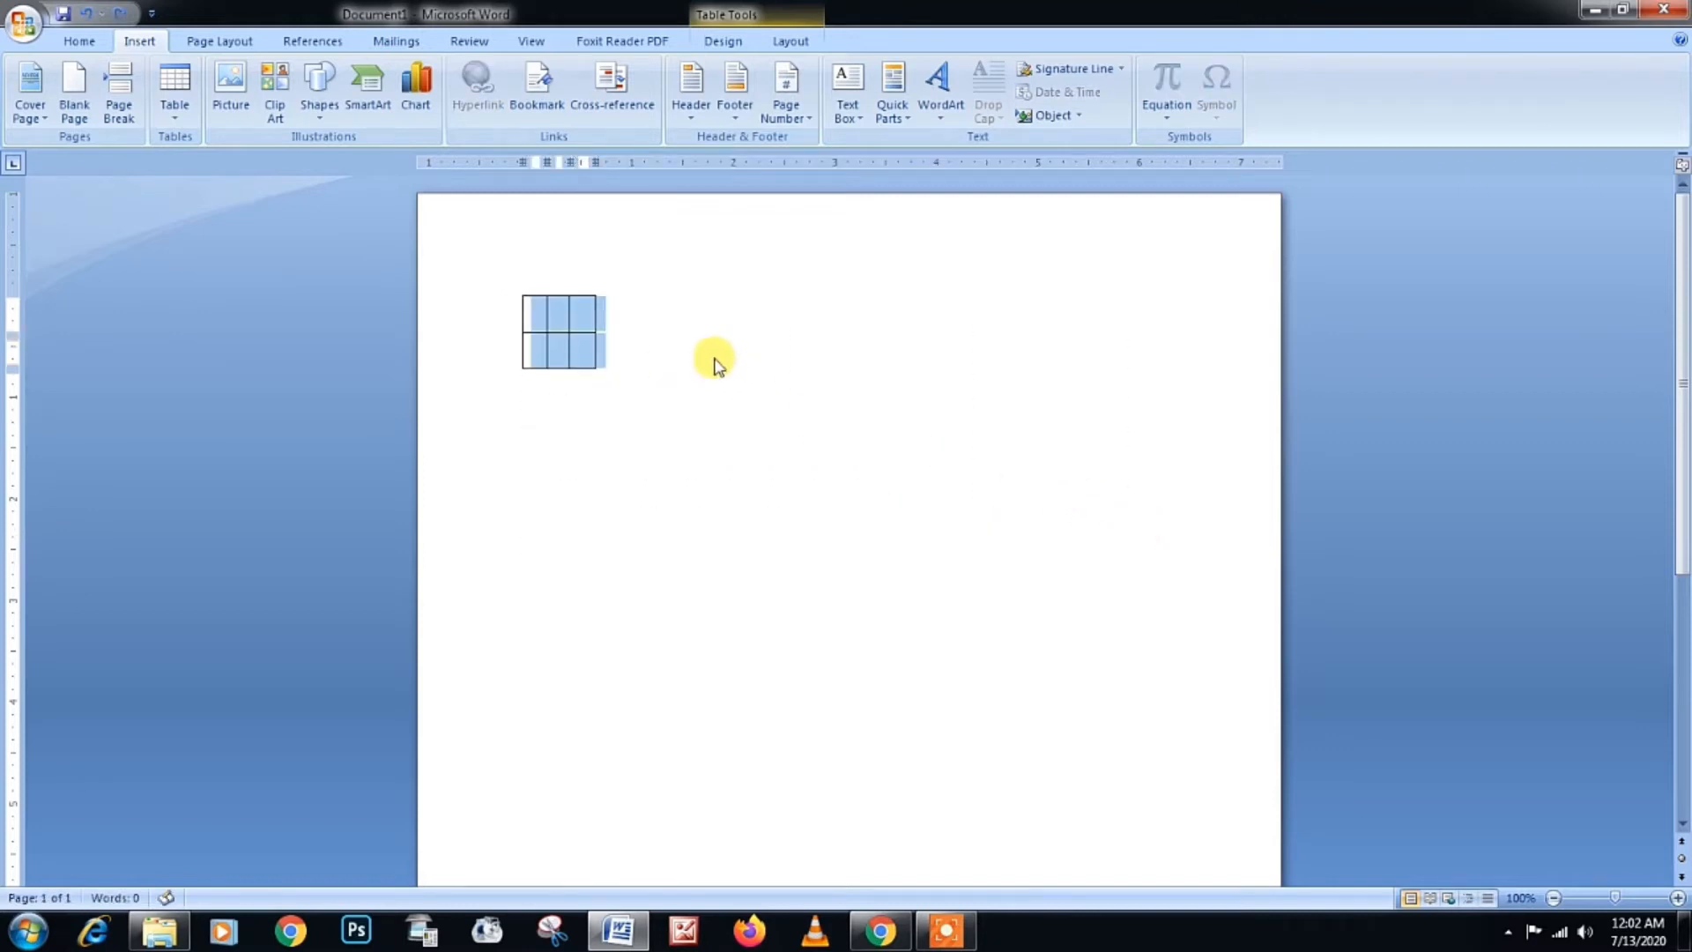
Step: Restore the table's source text, lengthen its first run of hyphens, and convert it into a table with a wider first column
key("ctrl+z")
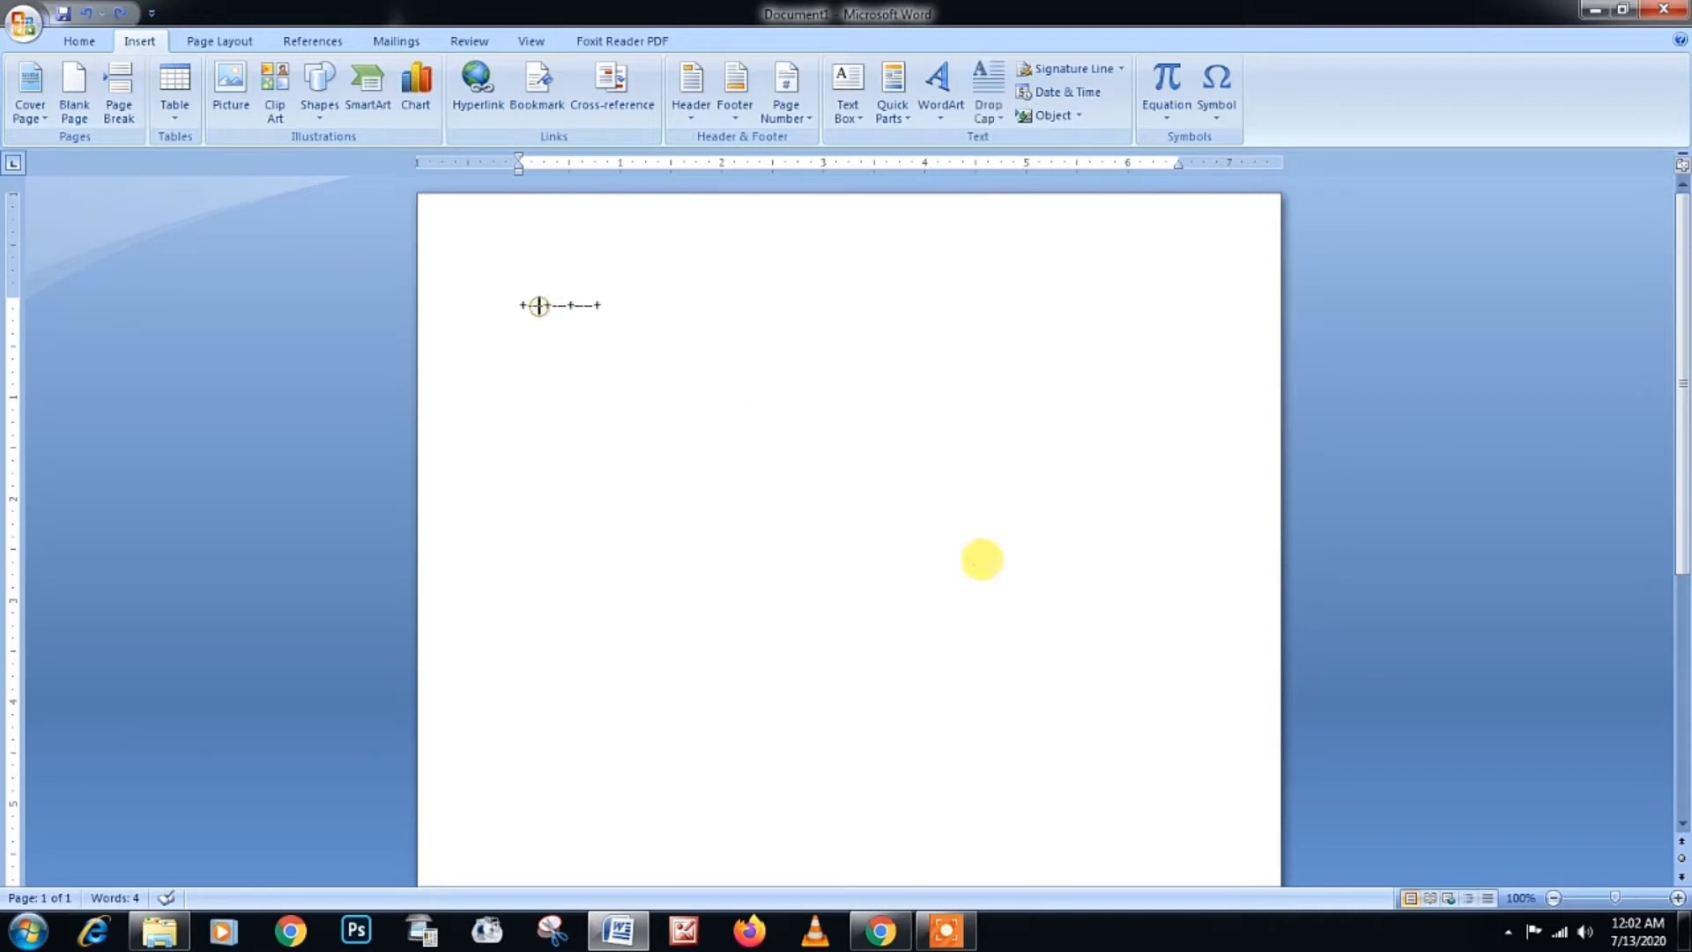
left_click(538, 305)
type("-------")
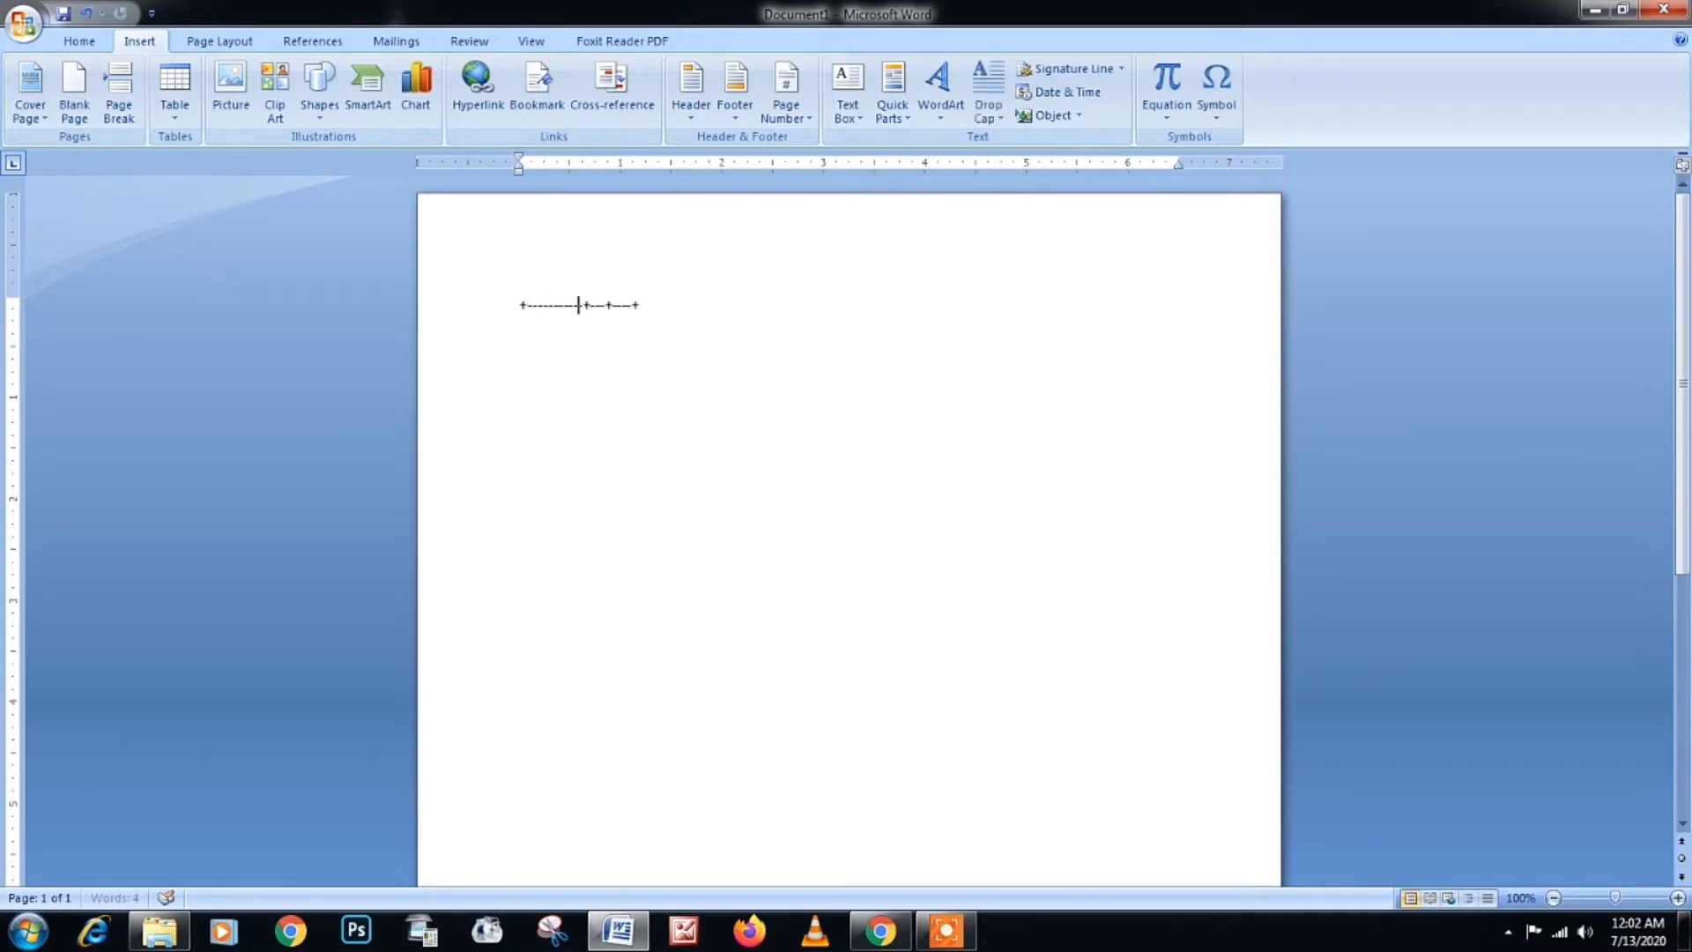
type("---")
left_click(747, 294)
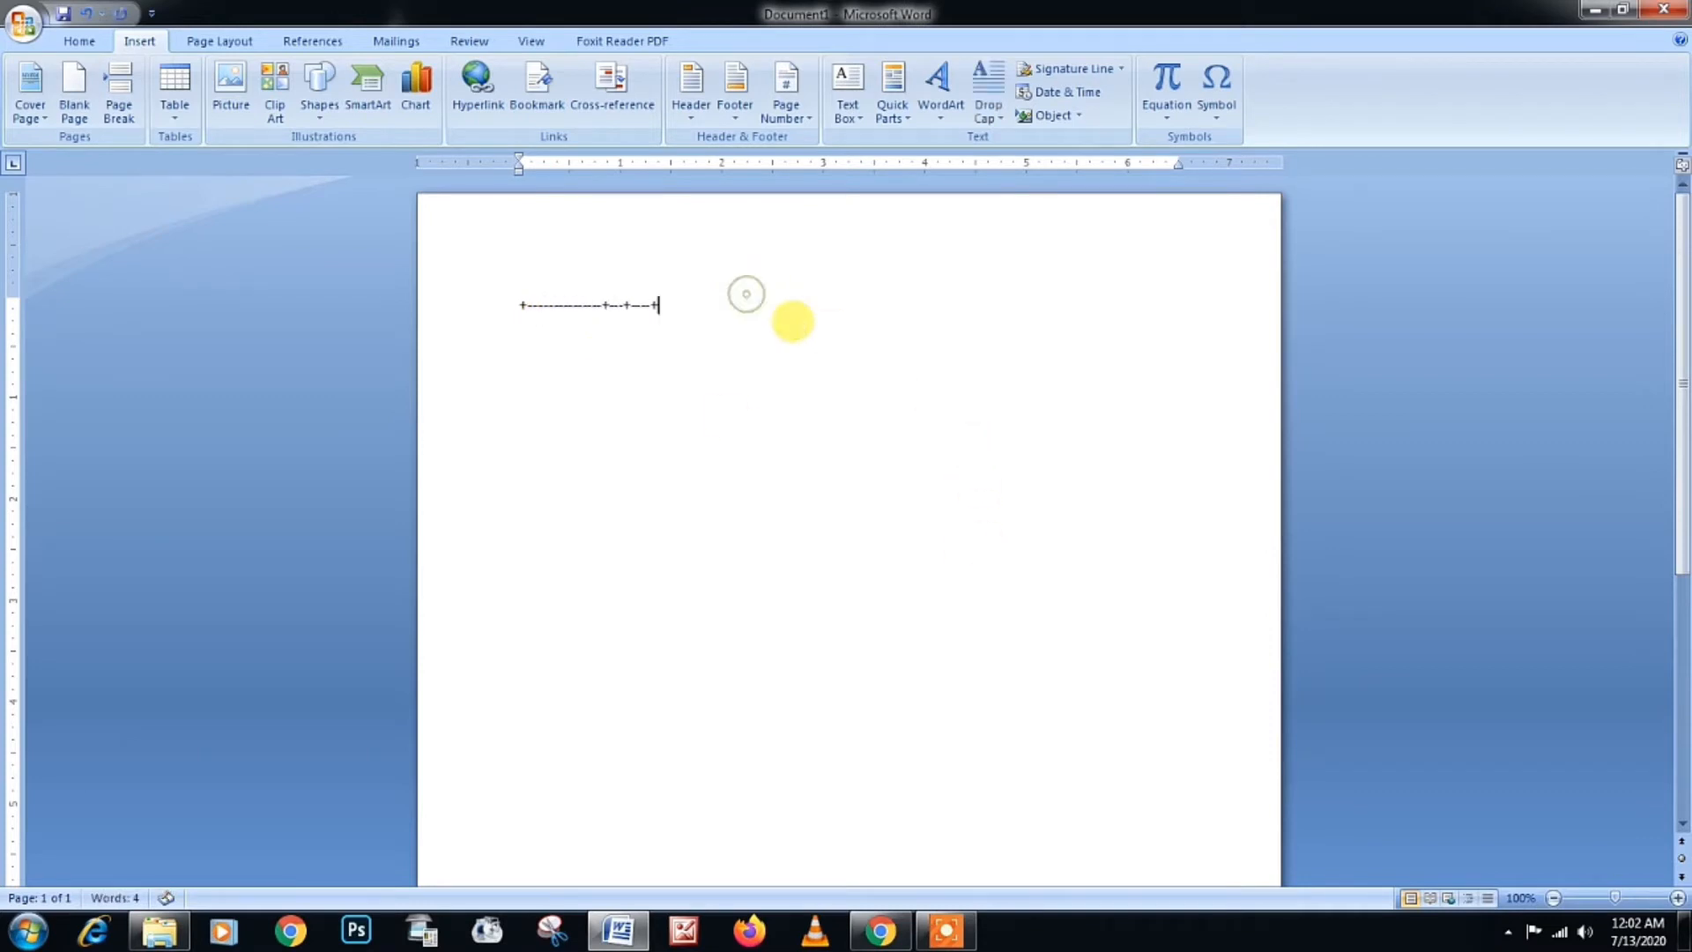
key("Return")
Step: Select the whole table and cut it from the document
left_click_drag(534, 316, 617, 304)
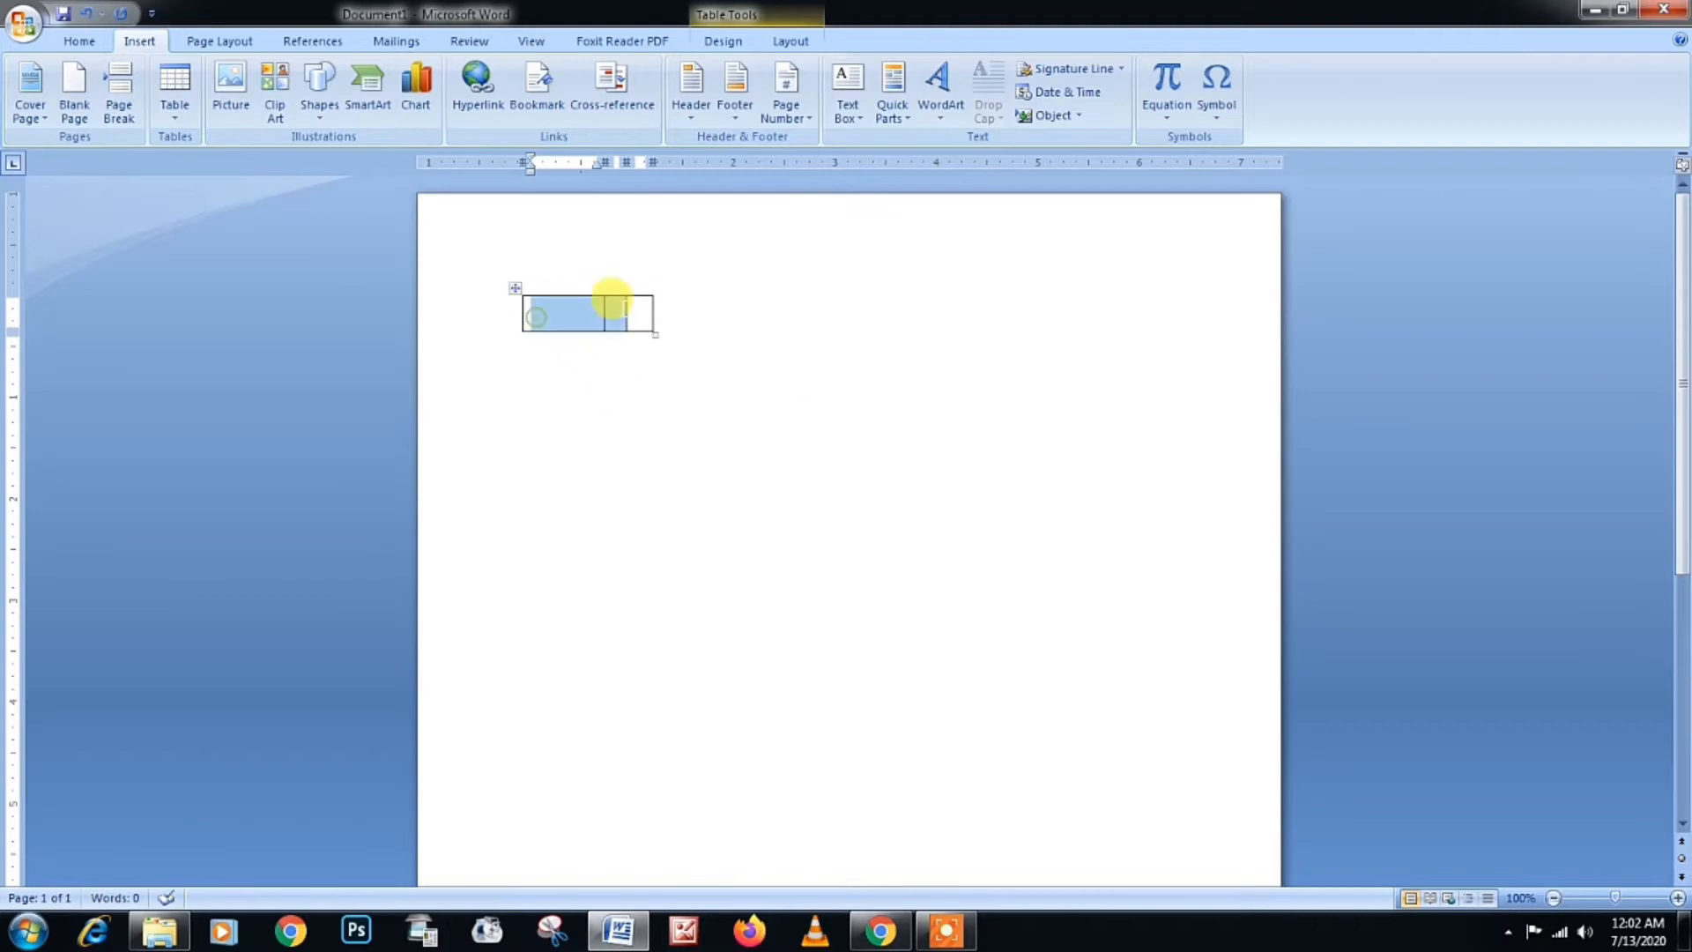
left_click(765, 322)
left_click(516, 286)
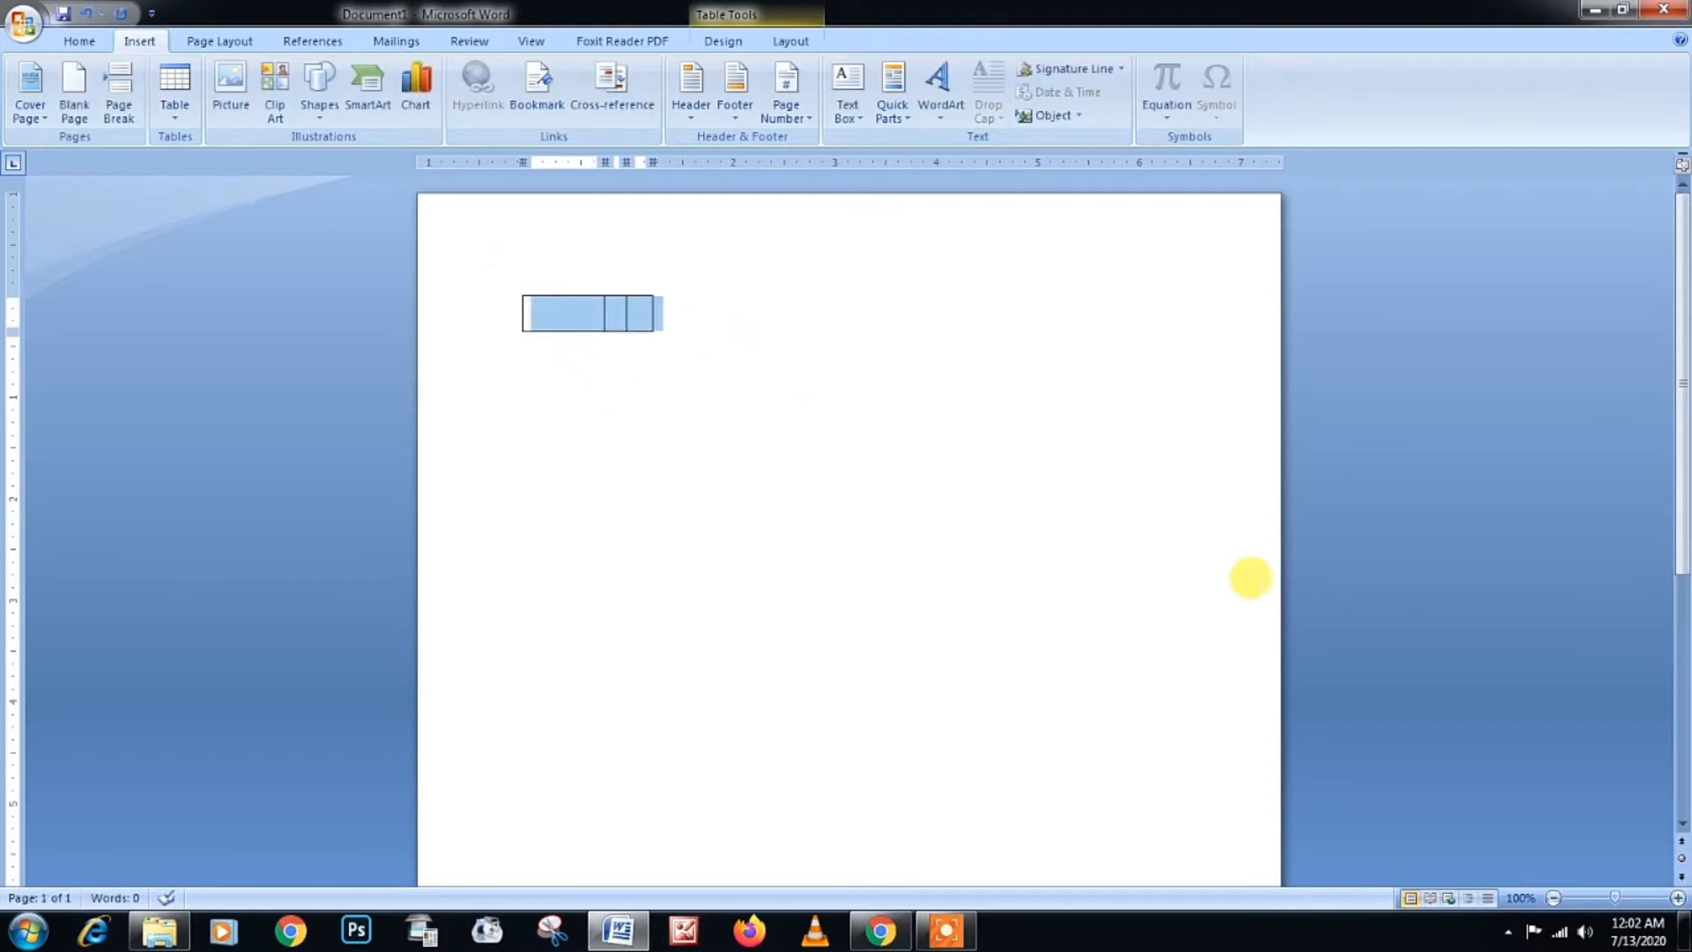
key("Delete")
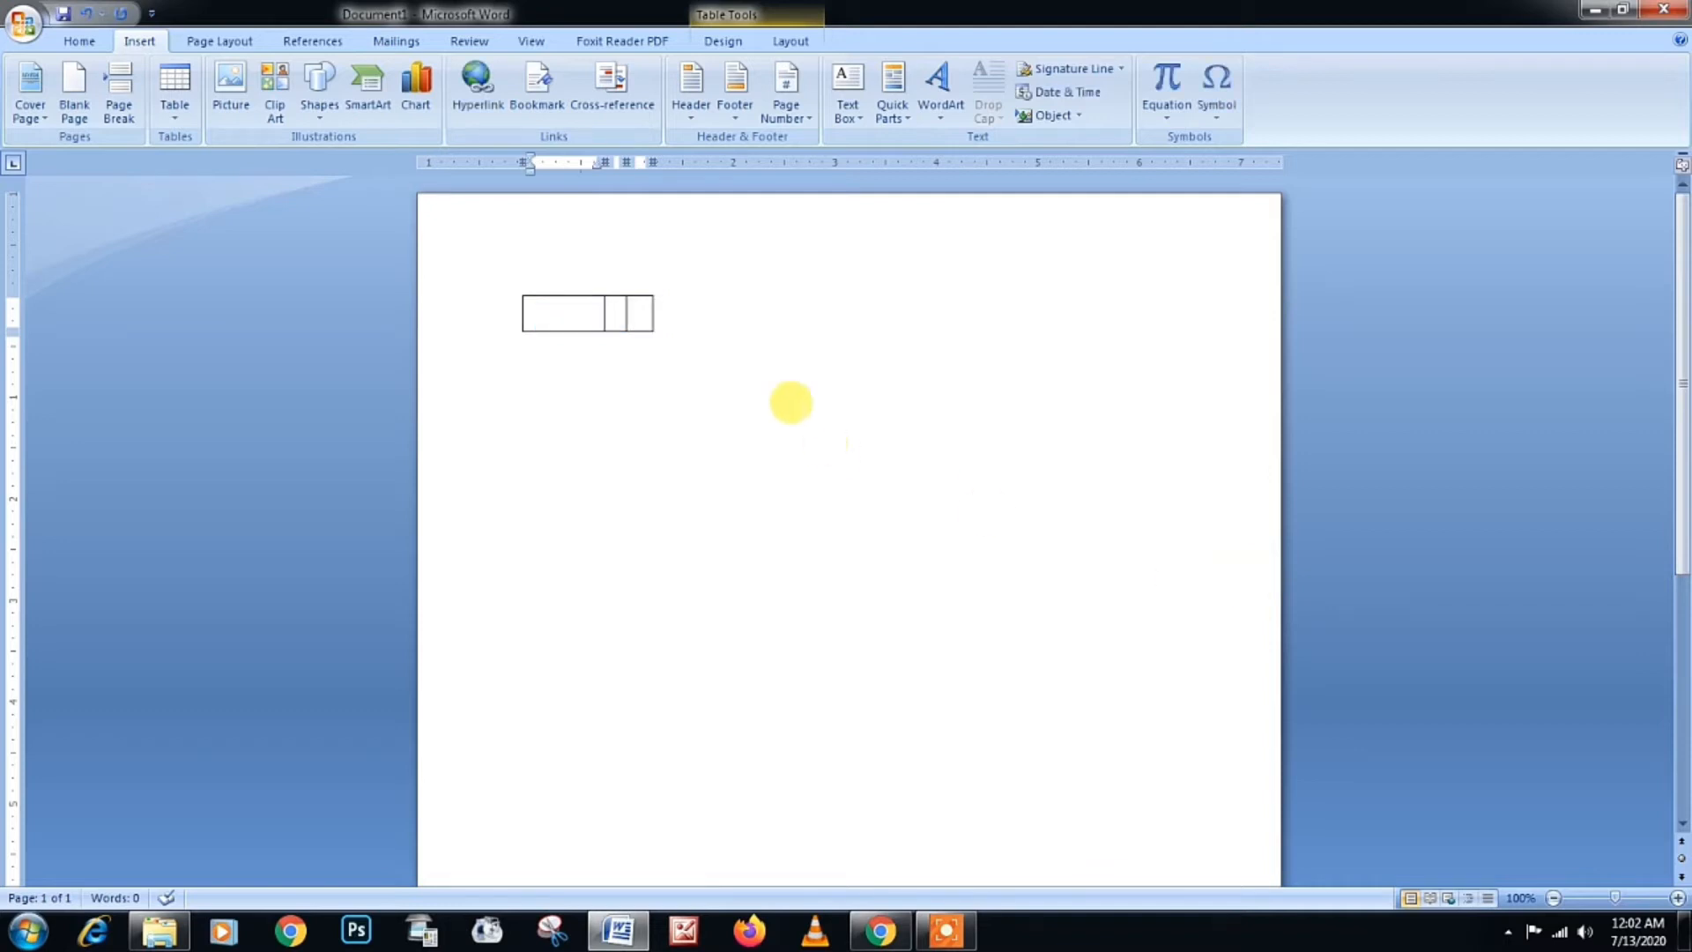
right_click(515, 287)
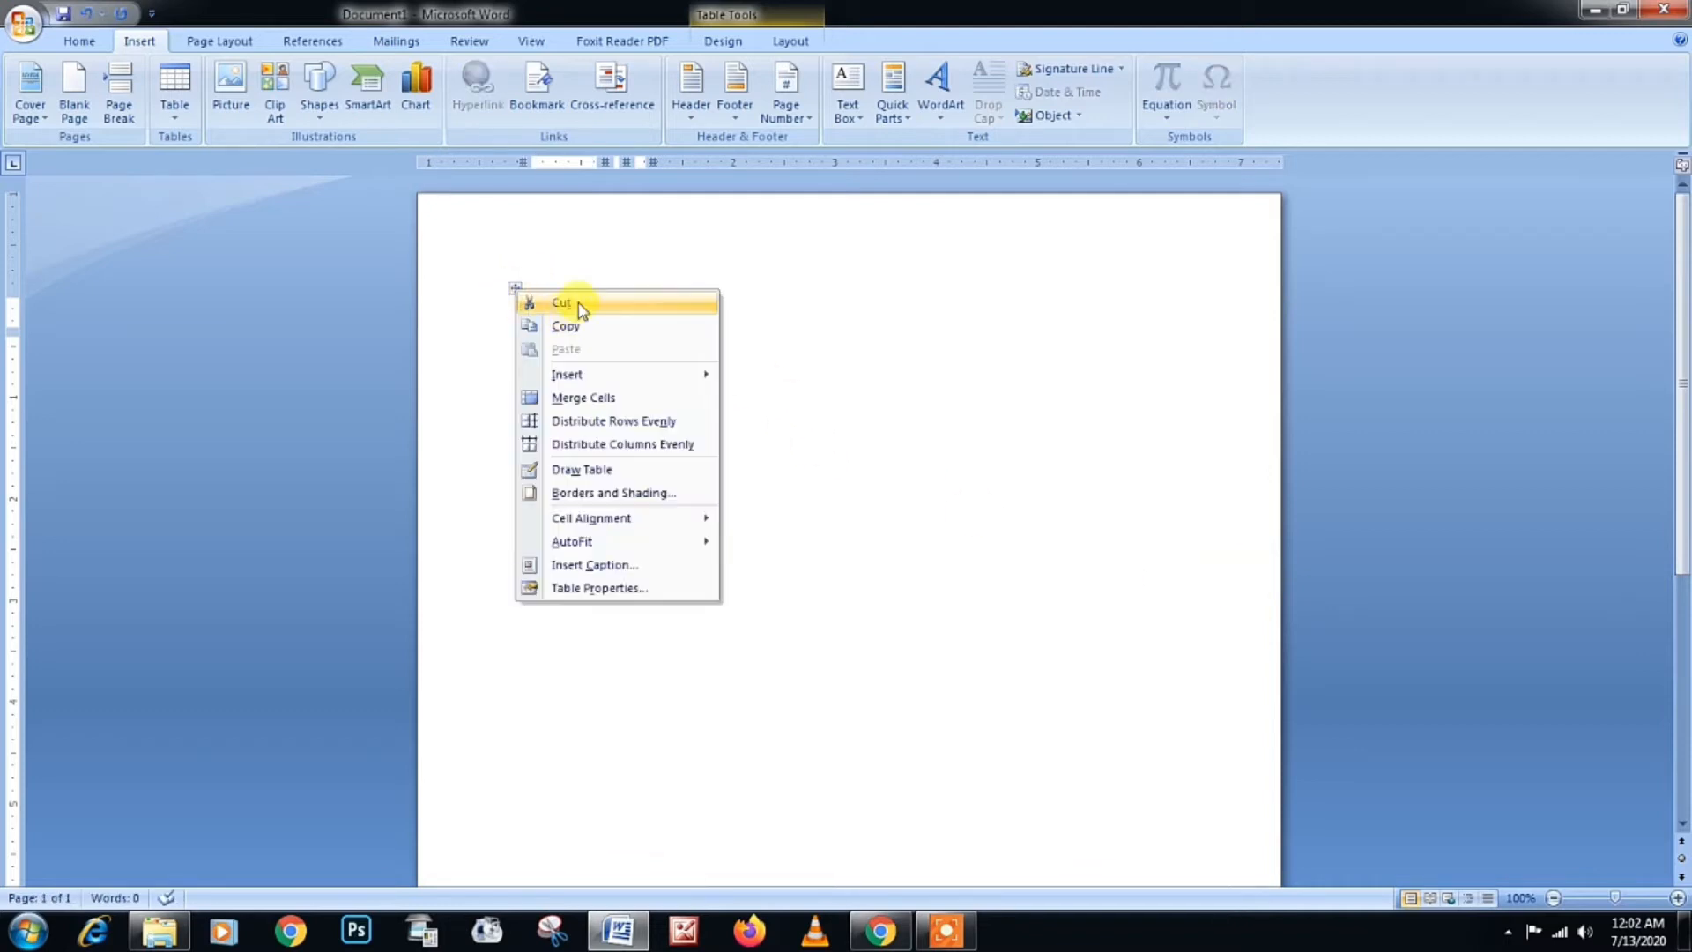
left_click(564, 303)
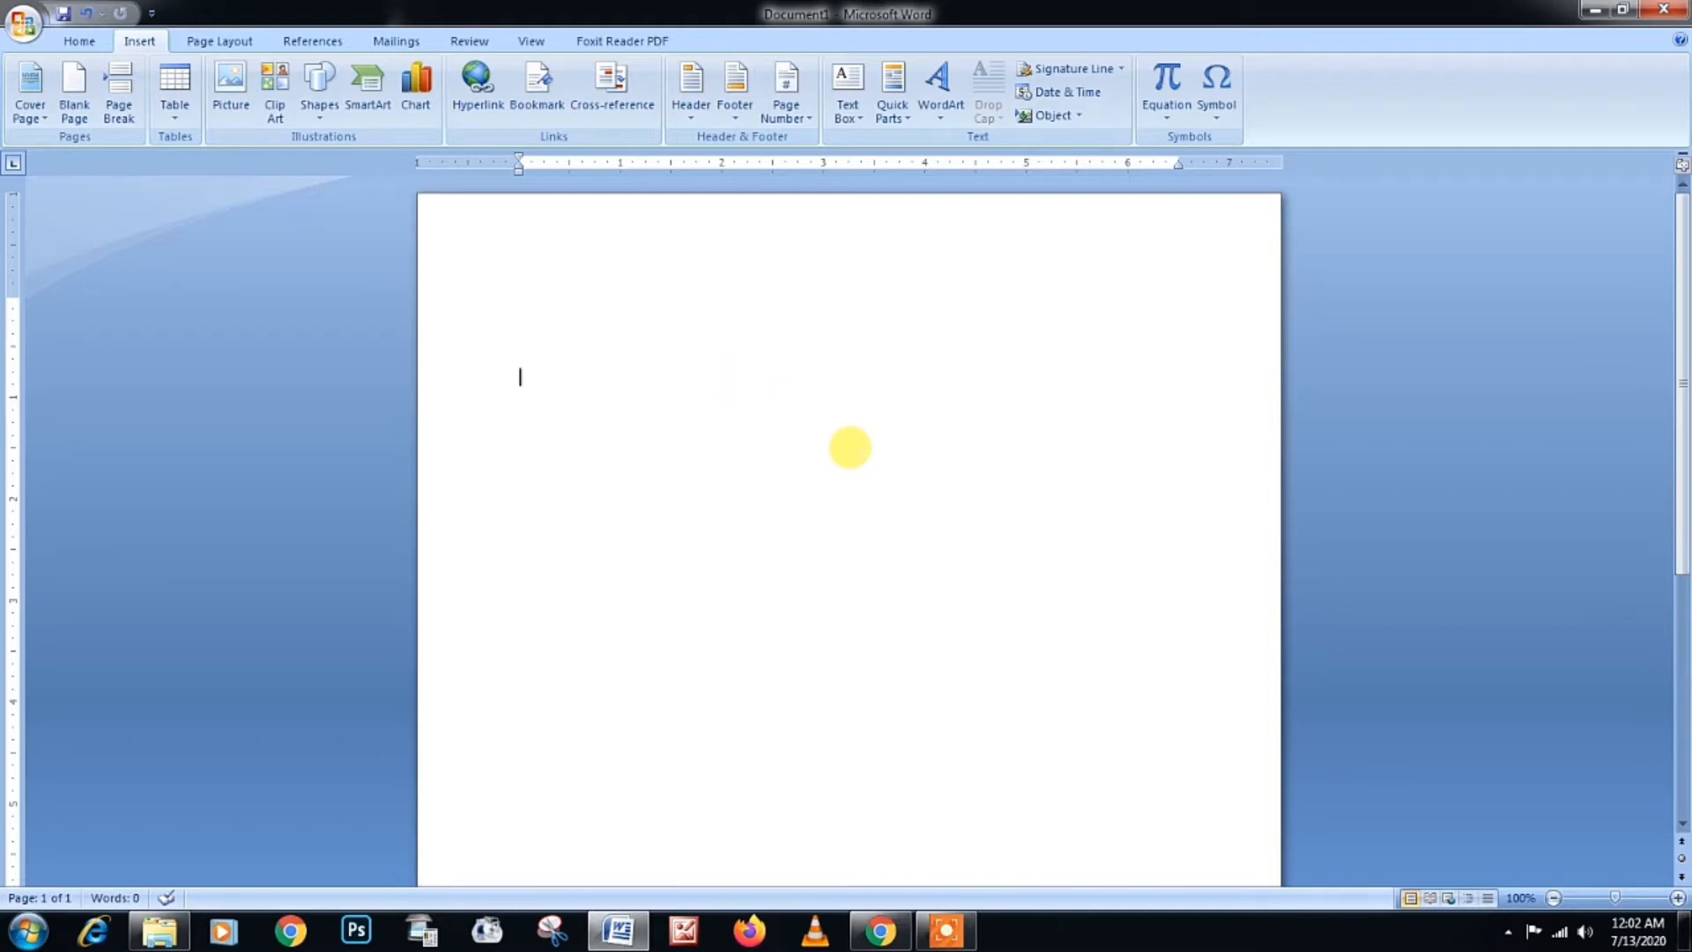
Step: Enter a row of asterisks on the empty line and convert it into a dotted horizontal line
left_click(673, 355)
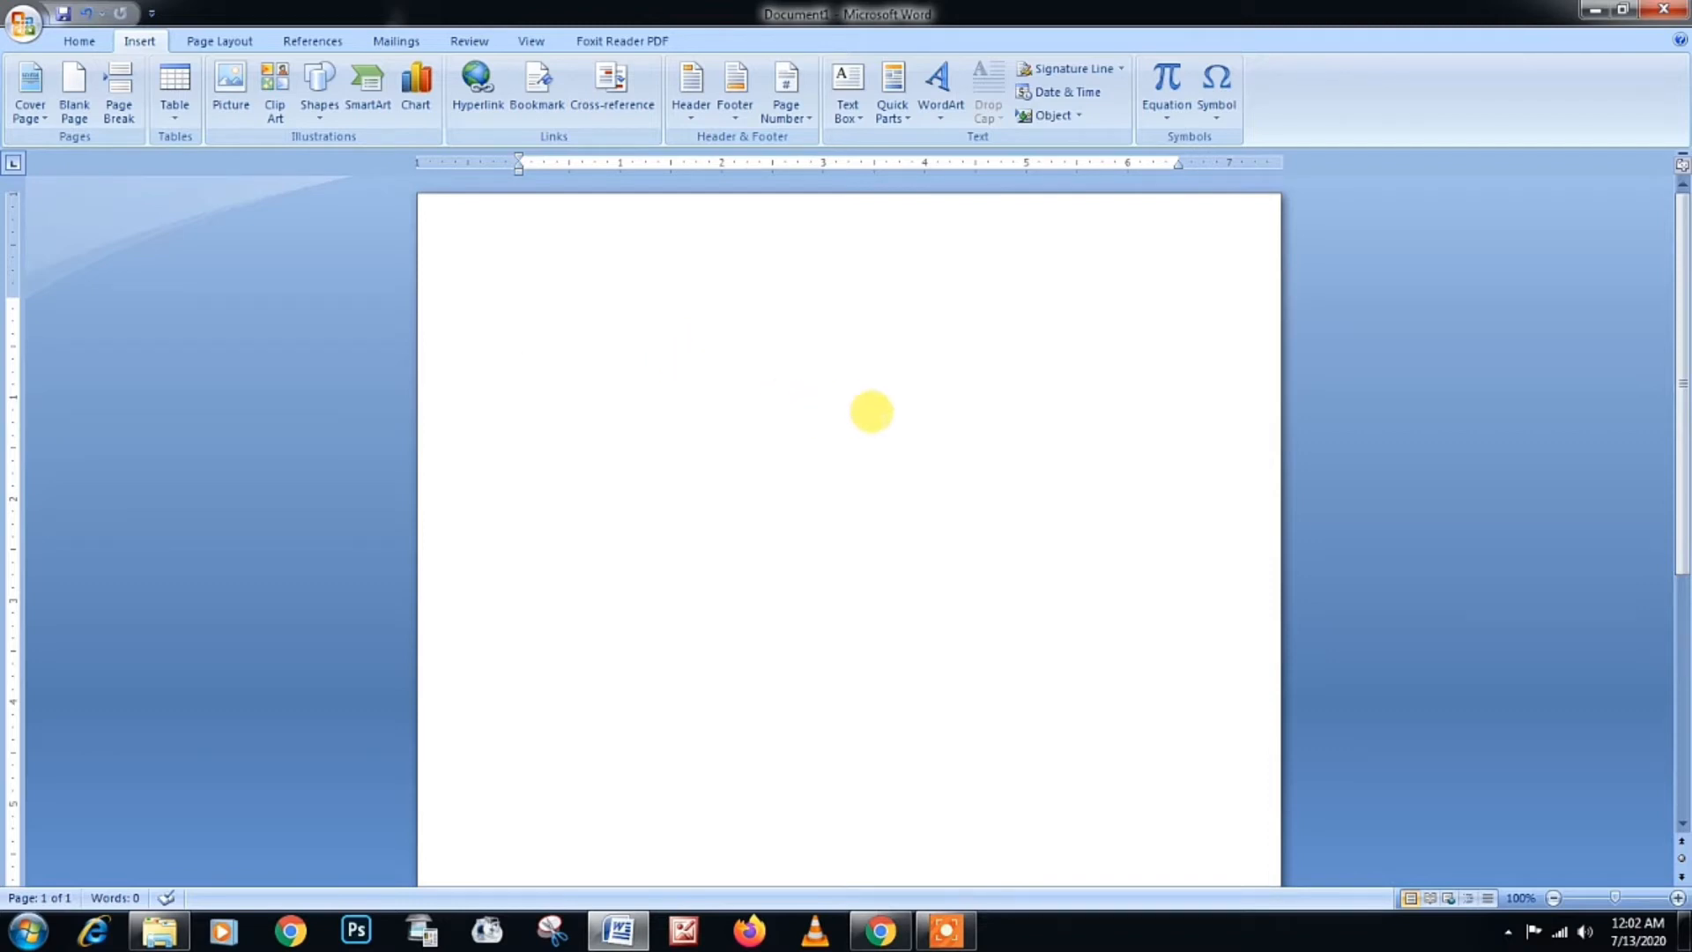
type("***")
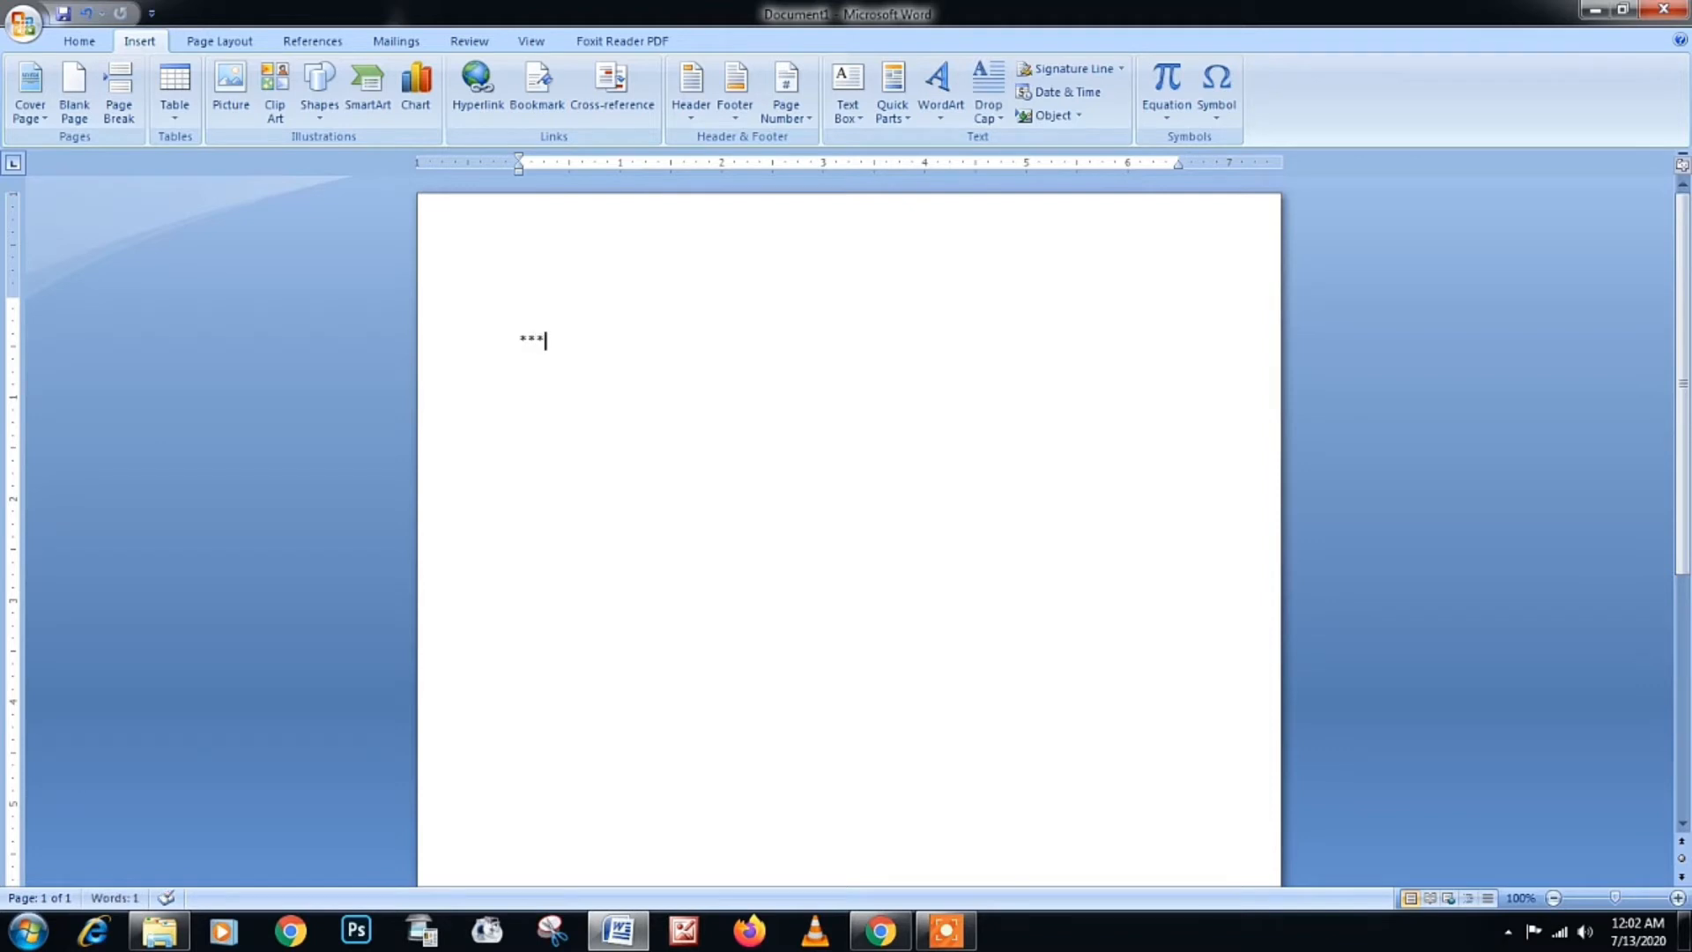
type("****")
key("Return")
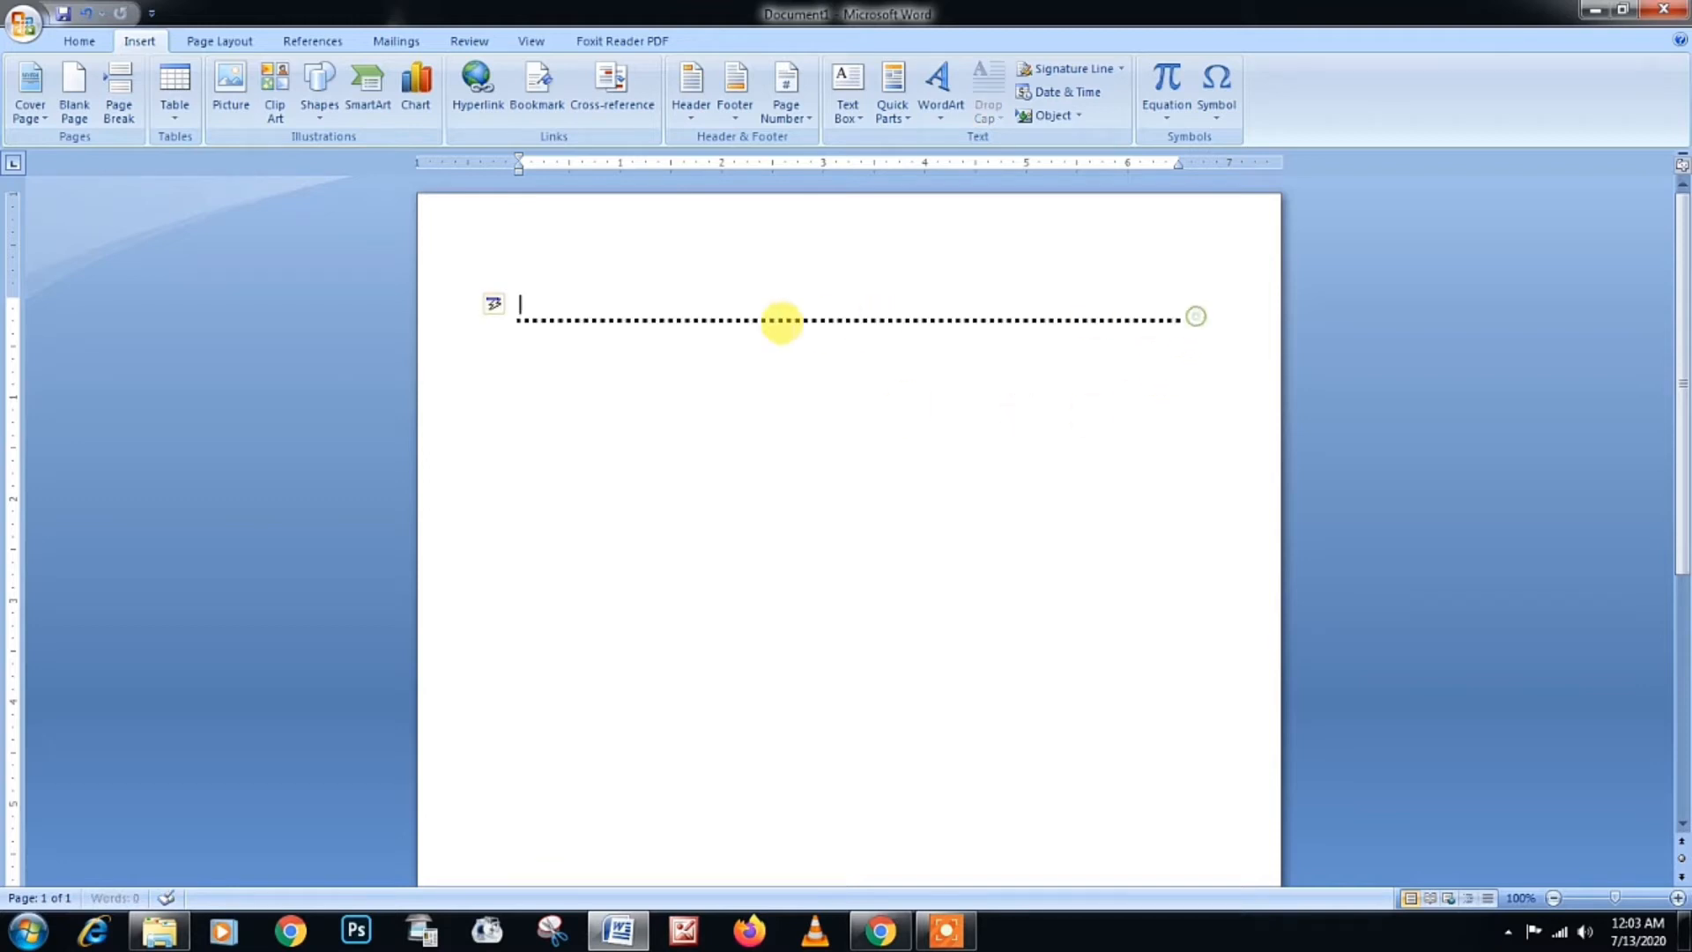
Step: Enter filler text above the dotted line, then delete the document's entire content
left_click(529, 310)
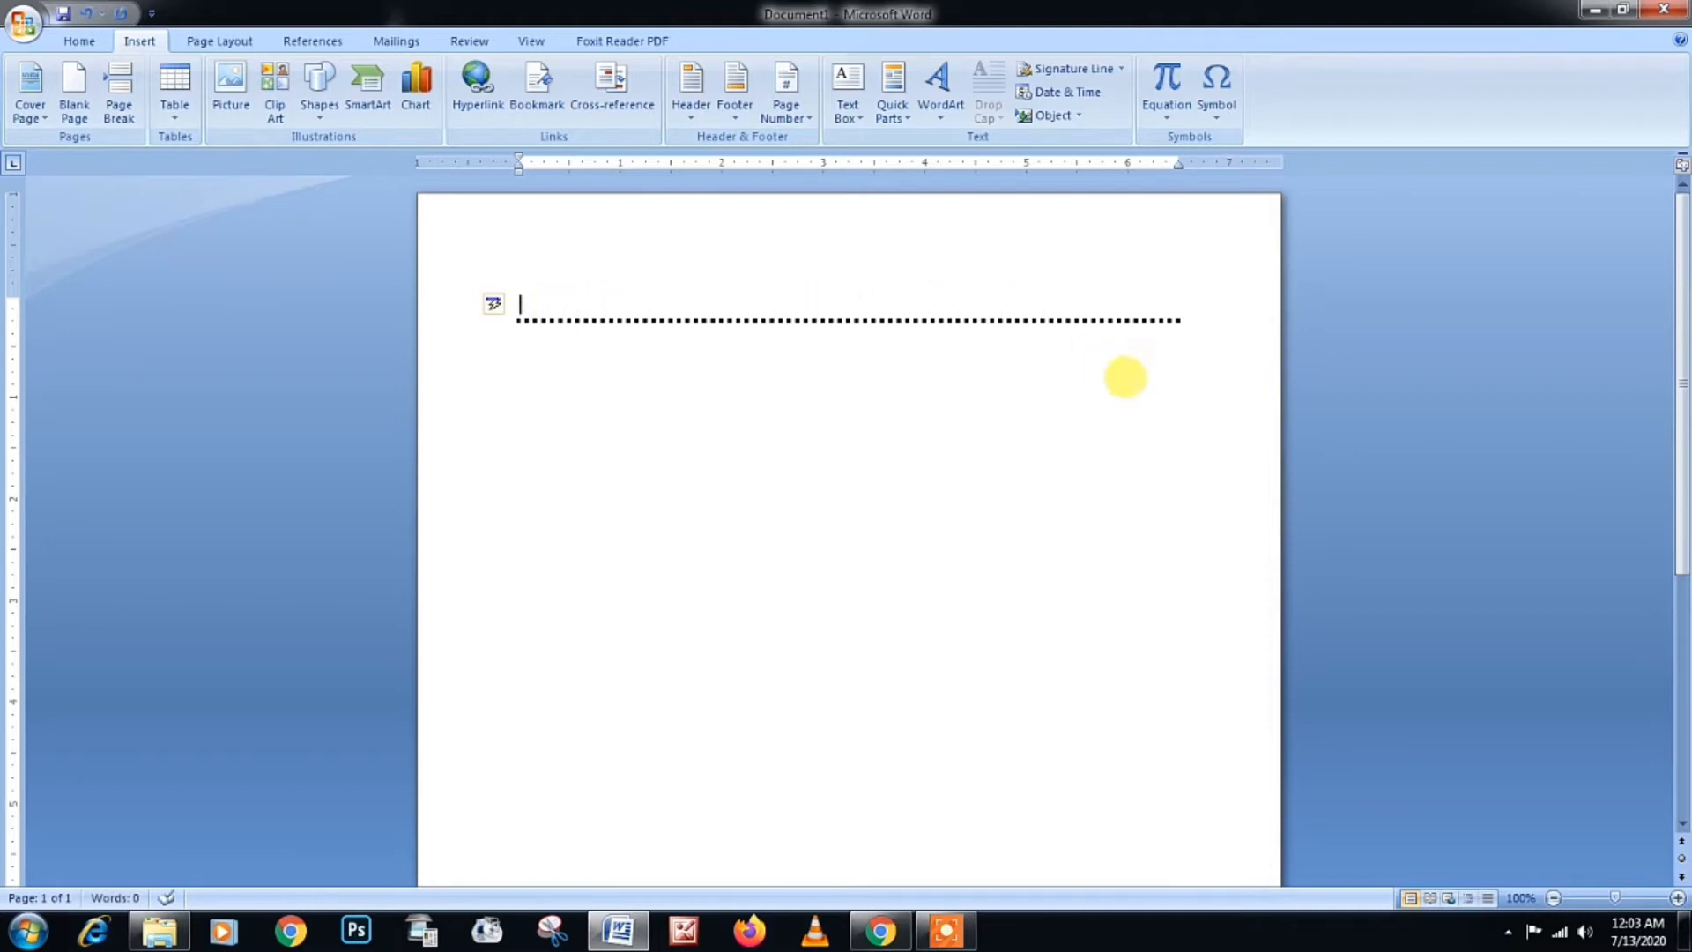
left_click(1133, 385)
left_click(1189, 319)
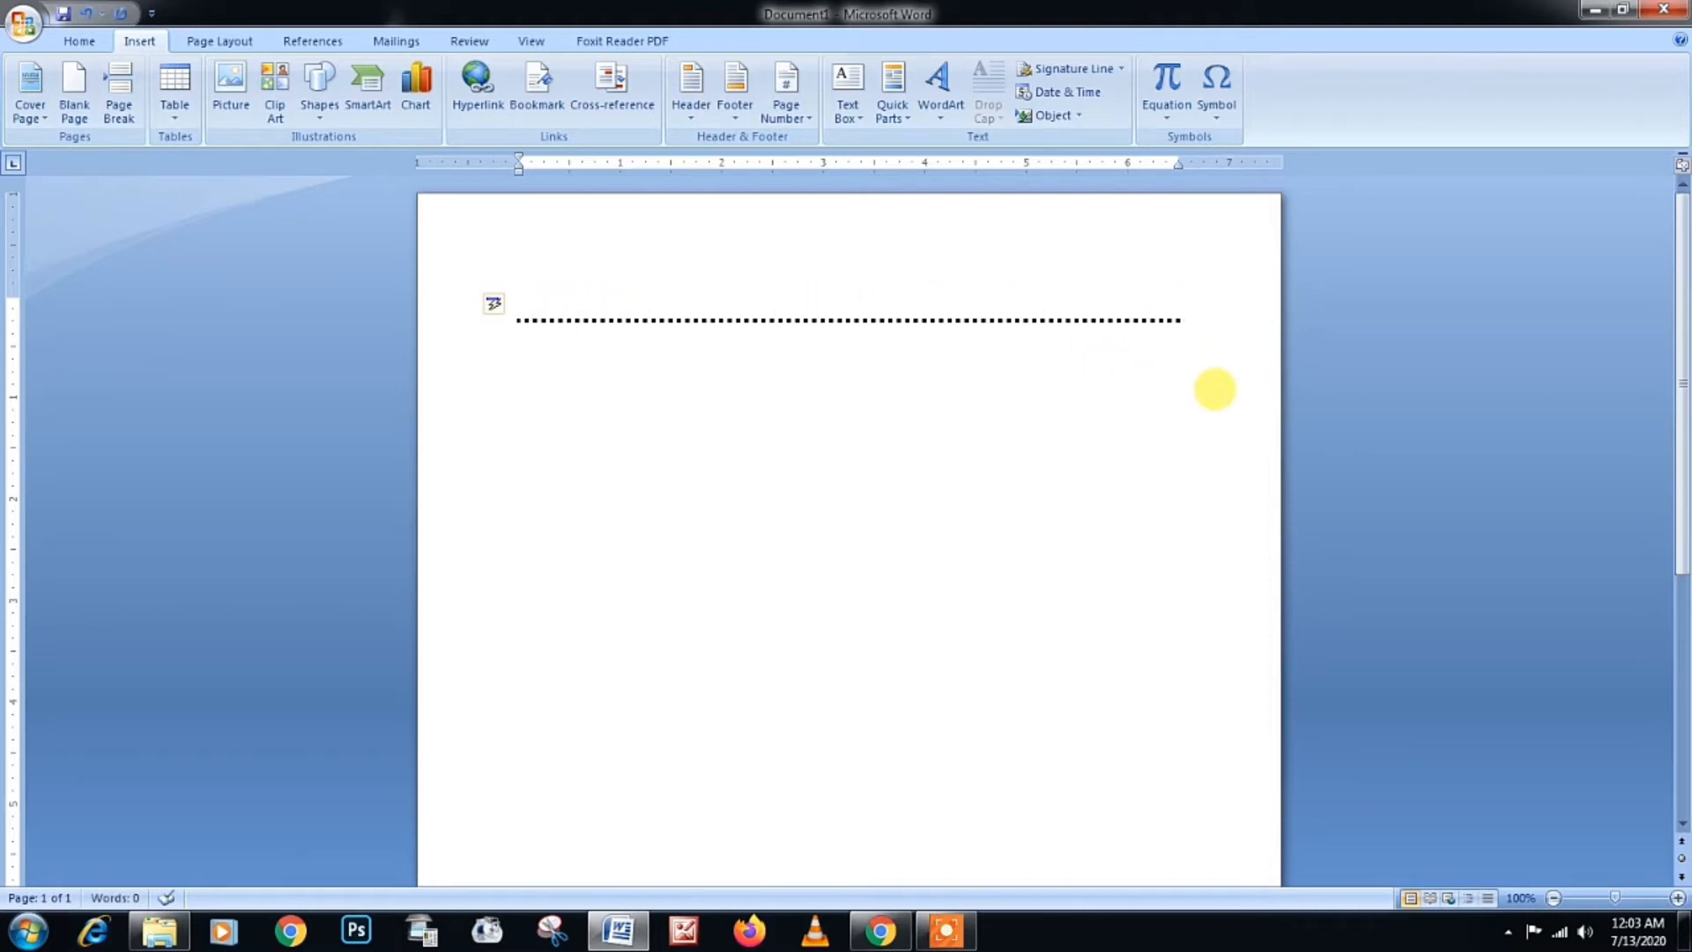
type("sdsjkadjkadjkadjd")
key("ctrl+a")
key("Delete")
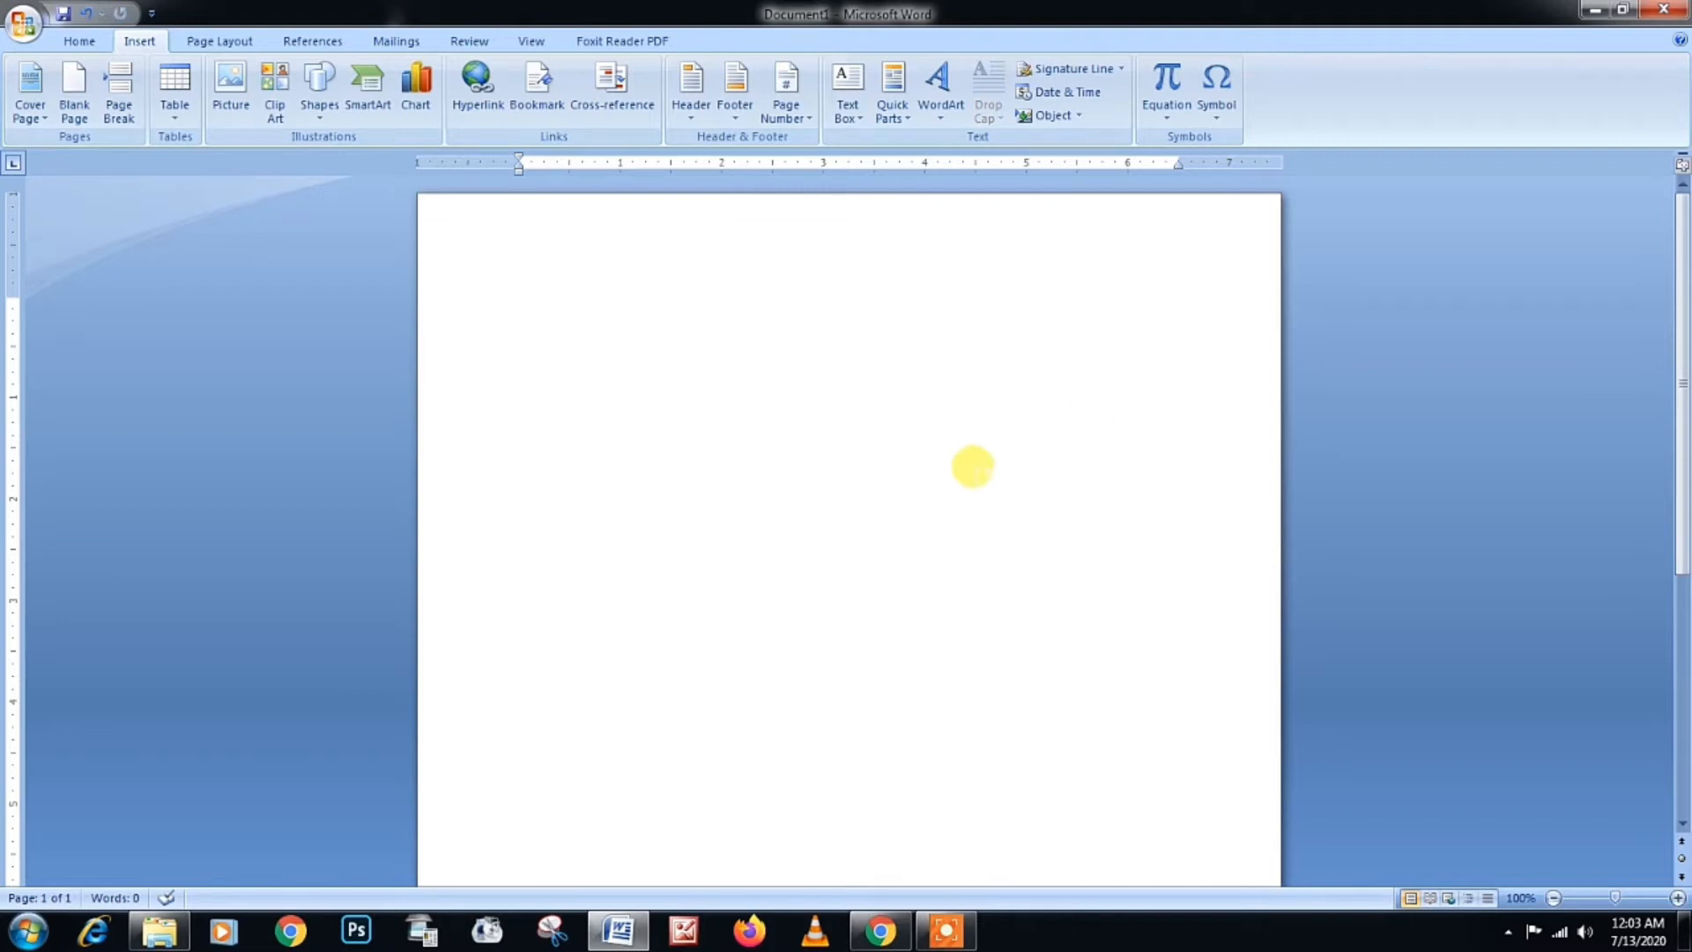
Step: Enter a row of hyphens on the first line and convert it into a thin horizontal line
type("----------------------")
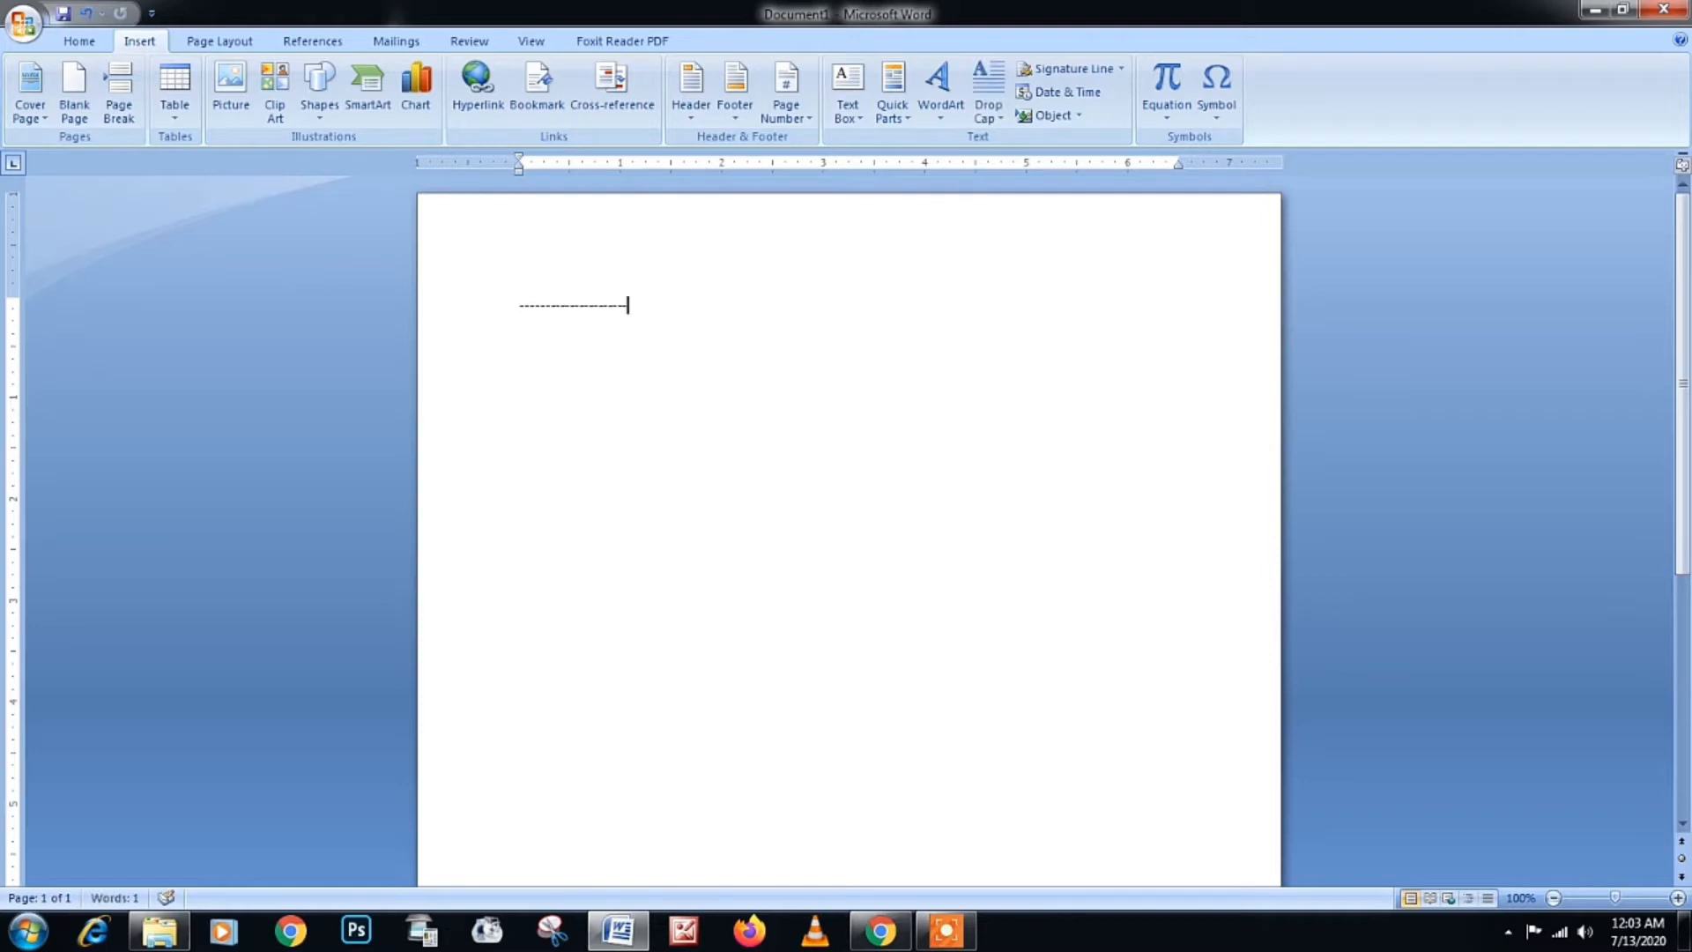
key("Return")
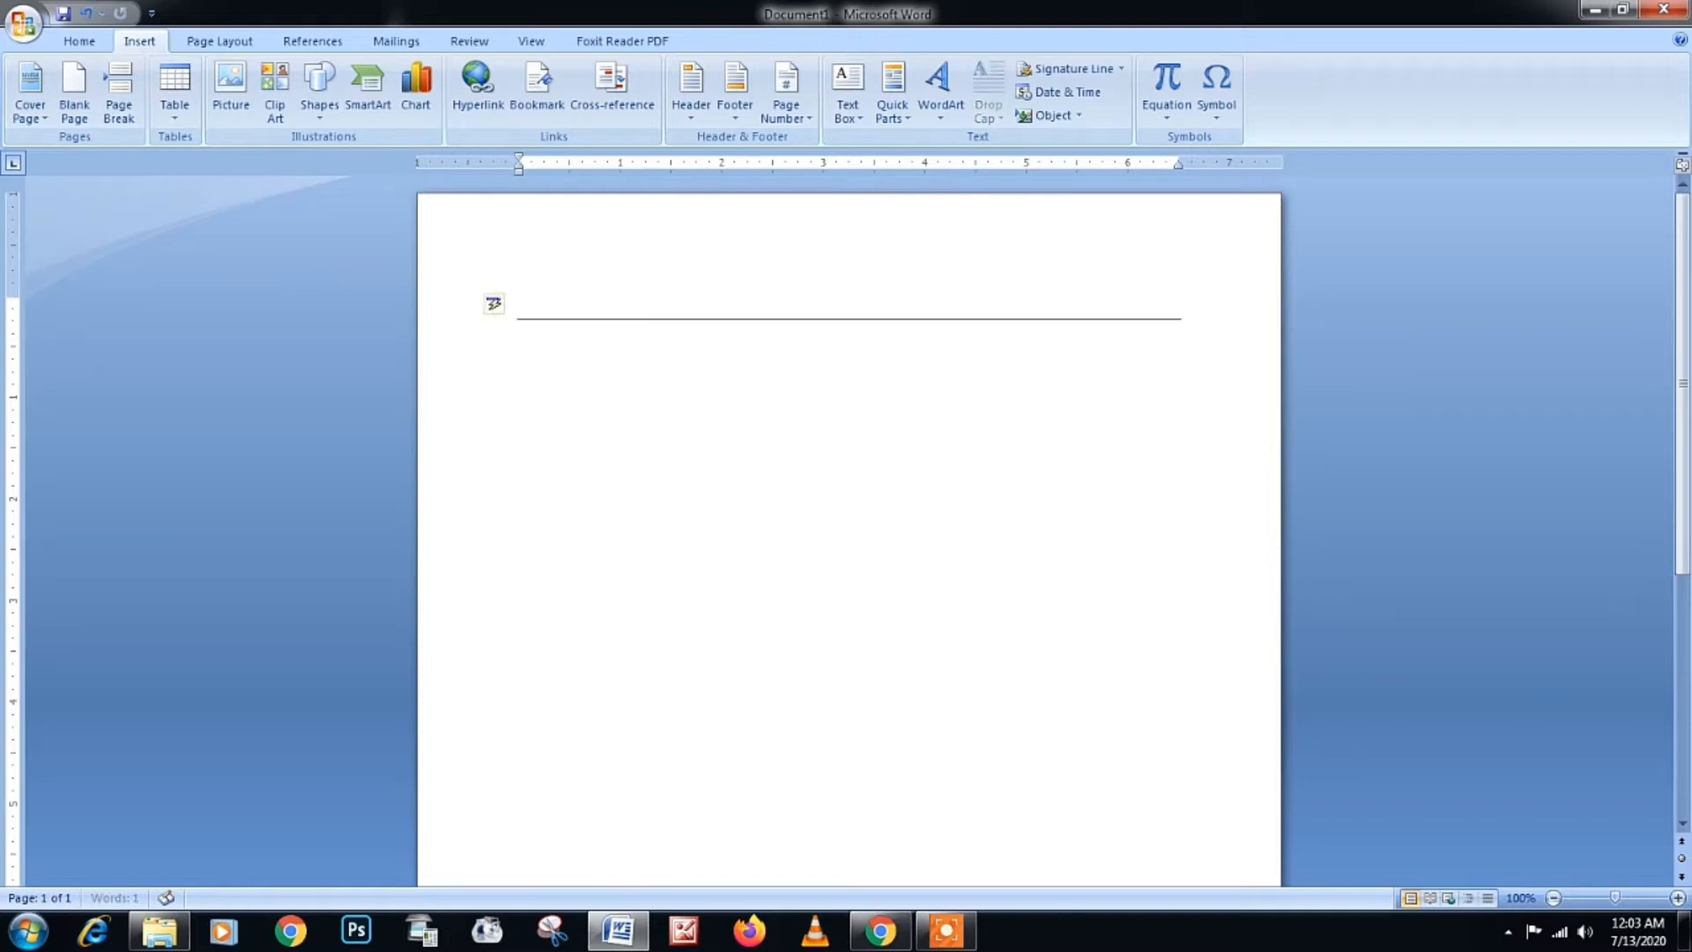
Step: Undo the thin horizontal line so that the page is blank
key("BackSpace")
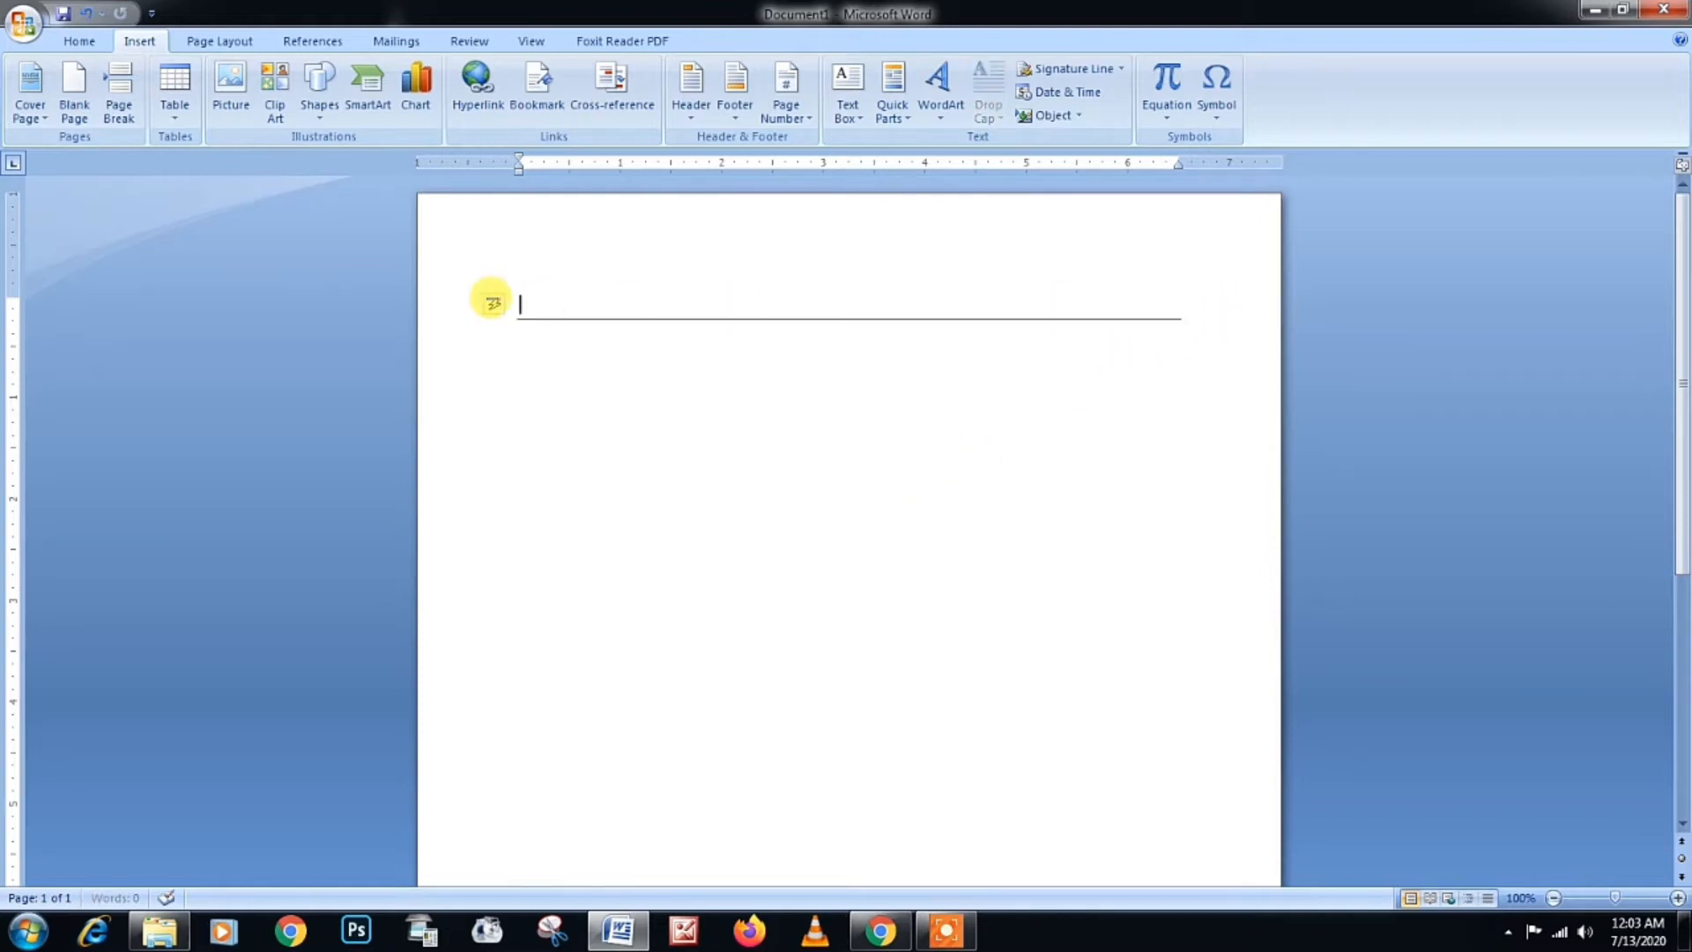
left_click(534, 302)
left_click_drag(550, 318, 524, 414)
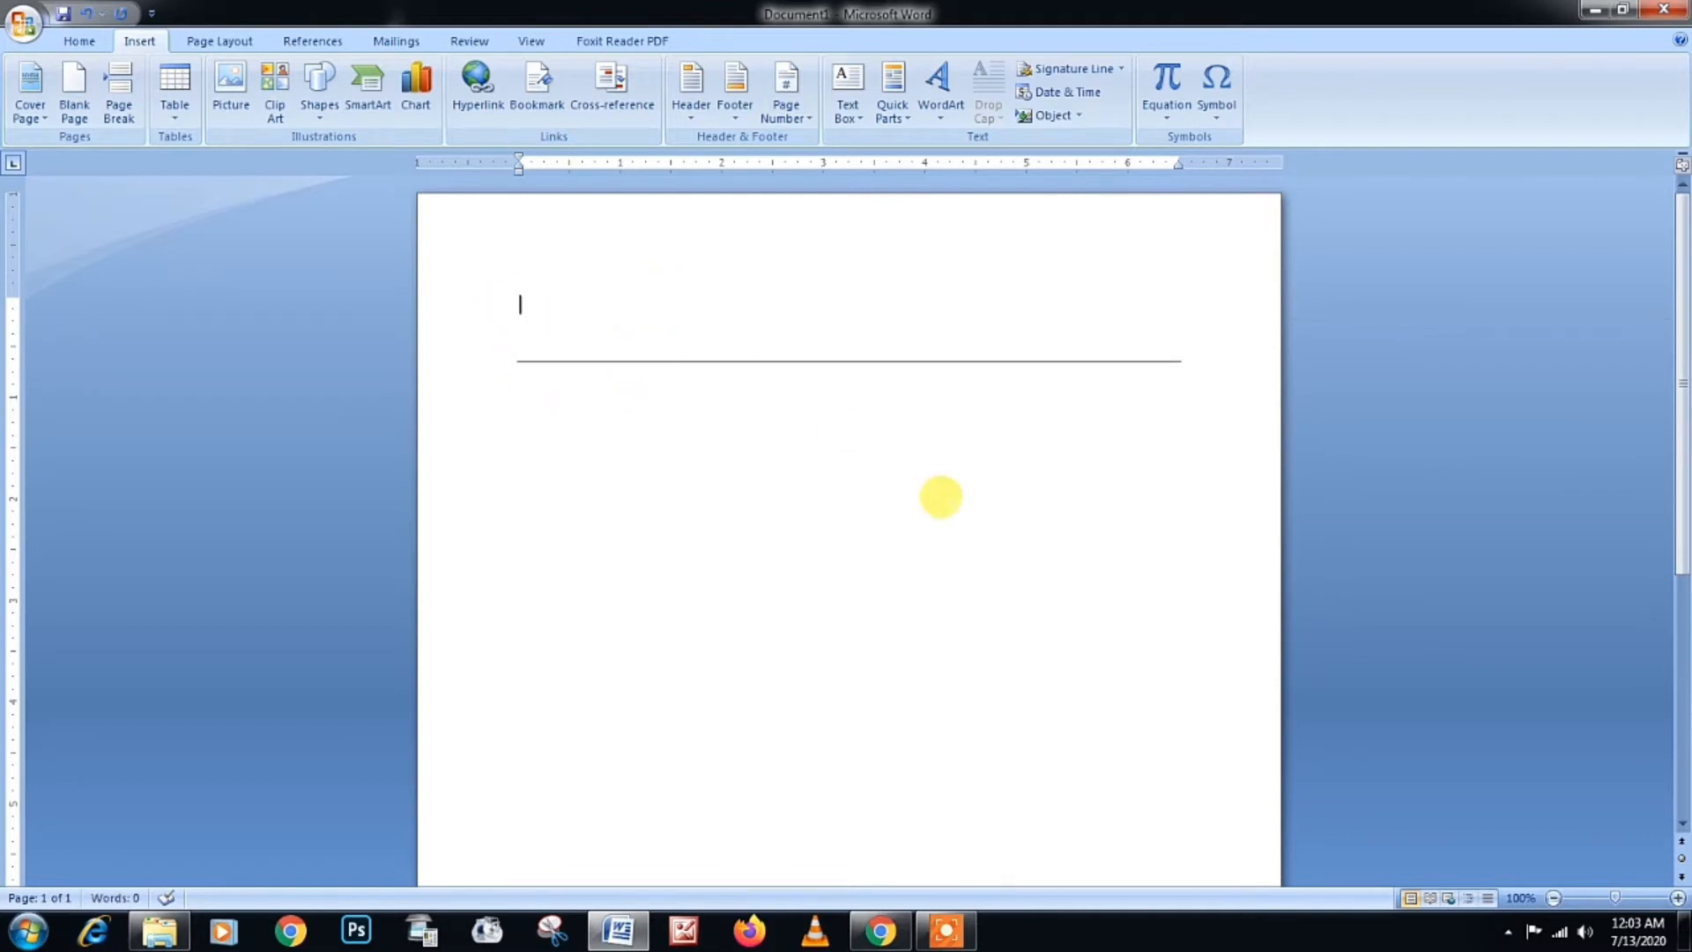
key("ctrl+z")
key("ctrl+z")
key("ctrl+z")
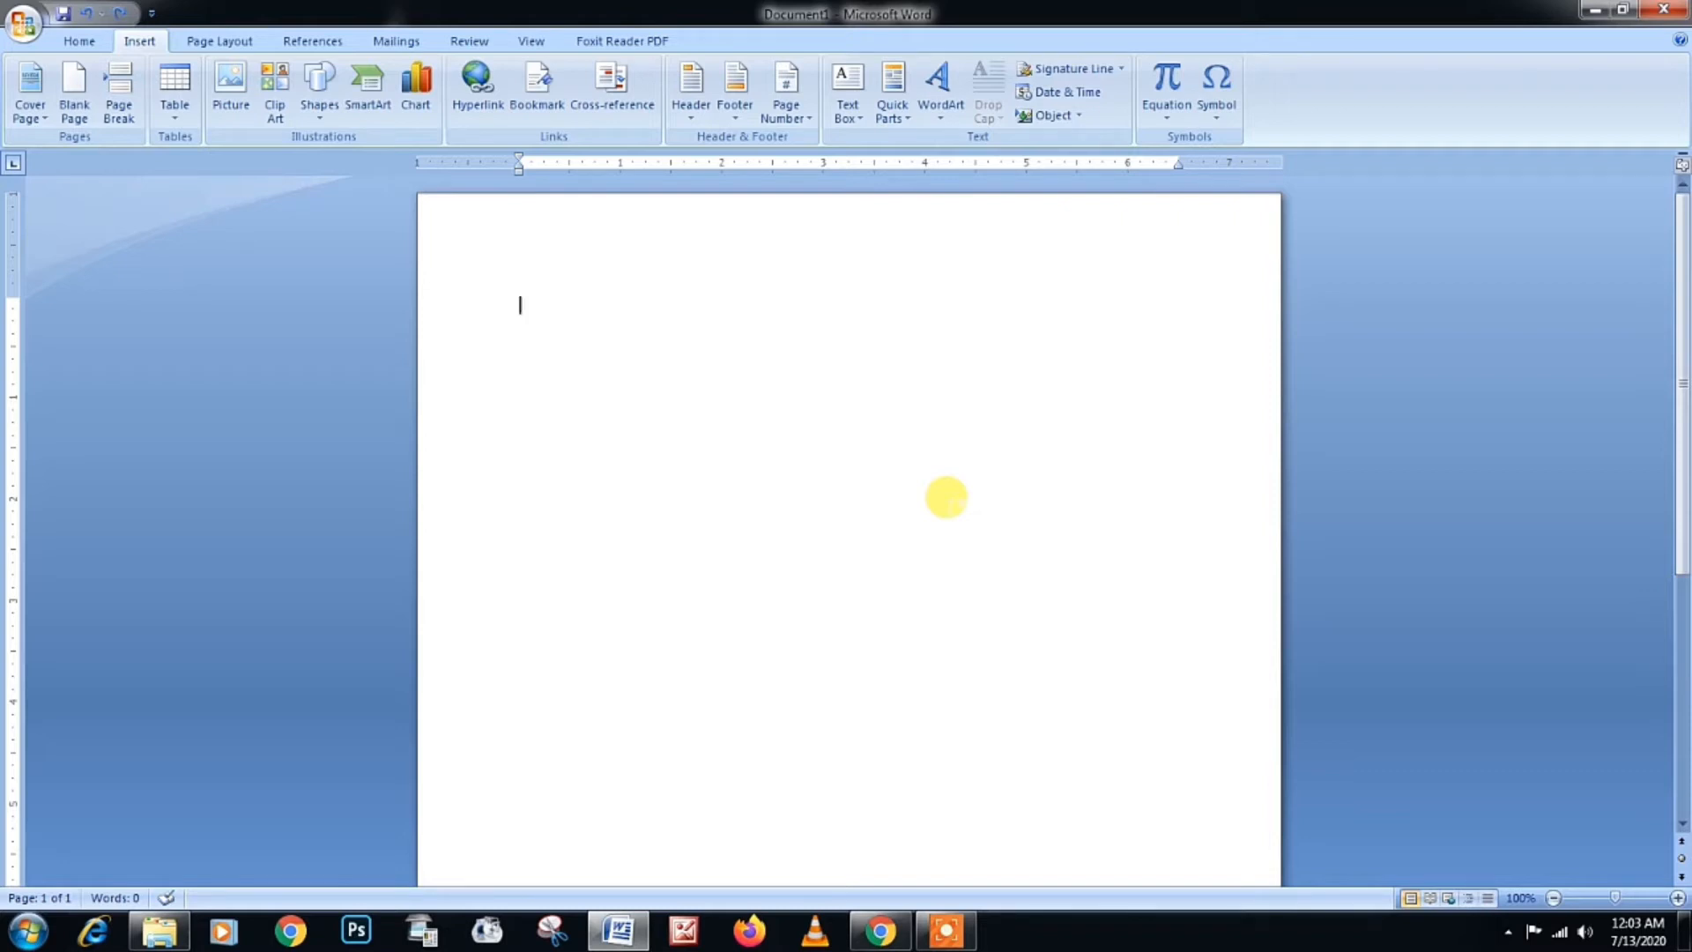
Step: Enter a row of five equals signs on the first line and convert it into a double horizontal line
type("=====")
key("Return")
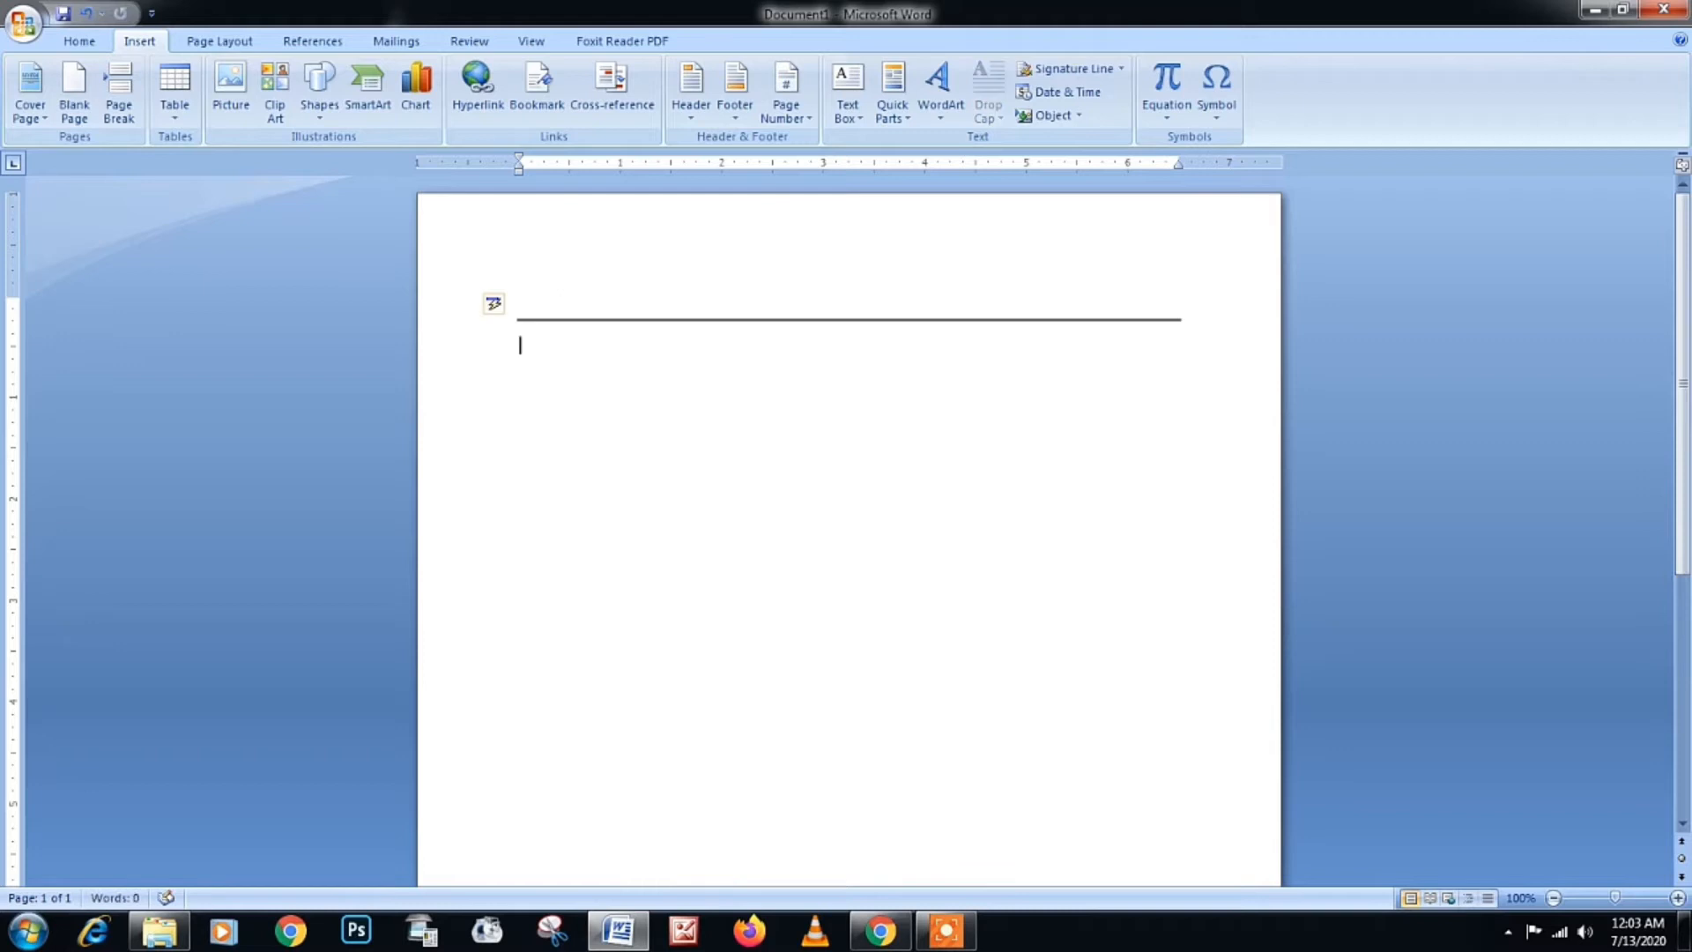
left_click(1678, 897)
left_click(1677, 897)
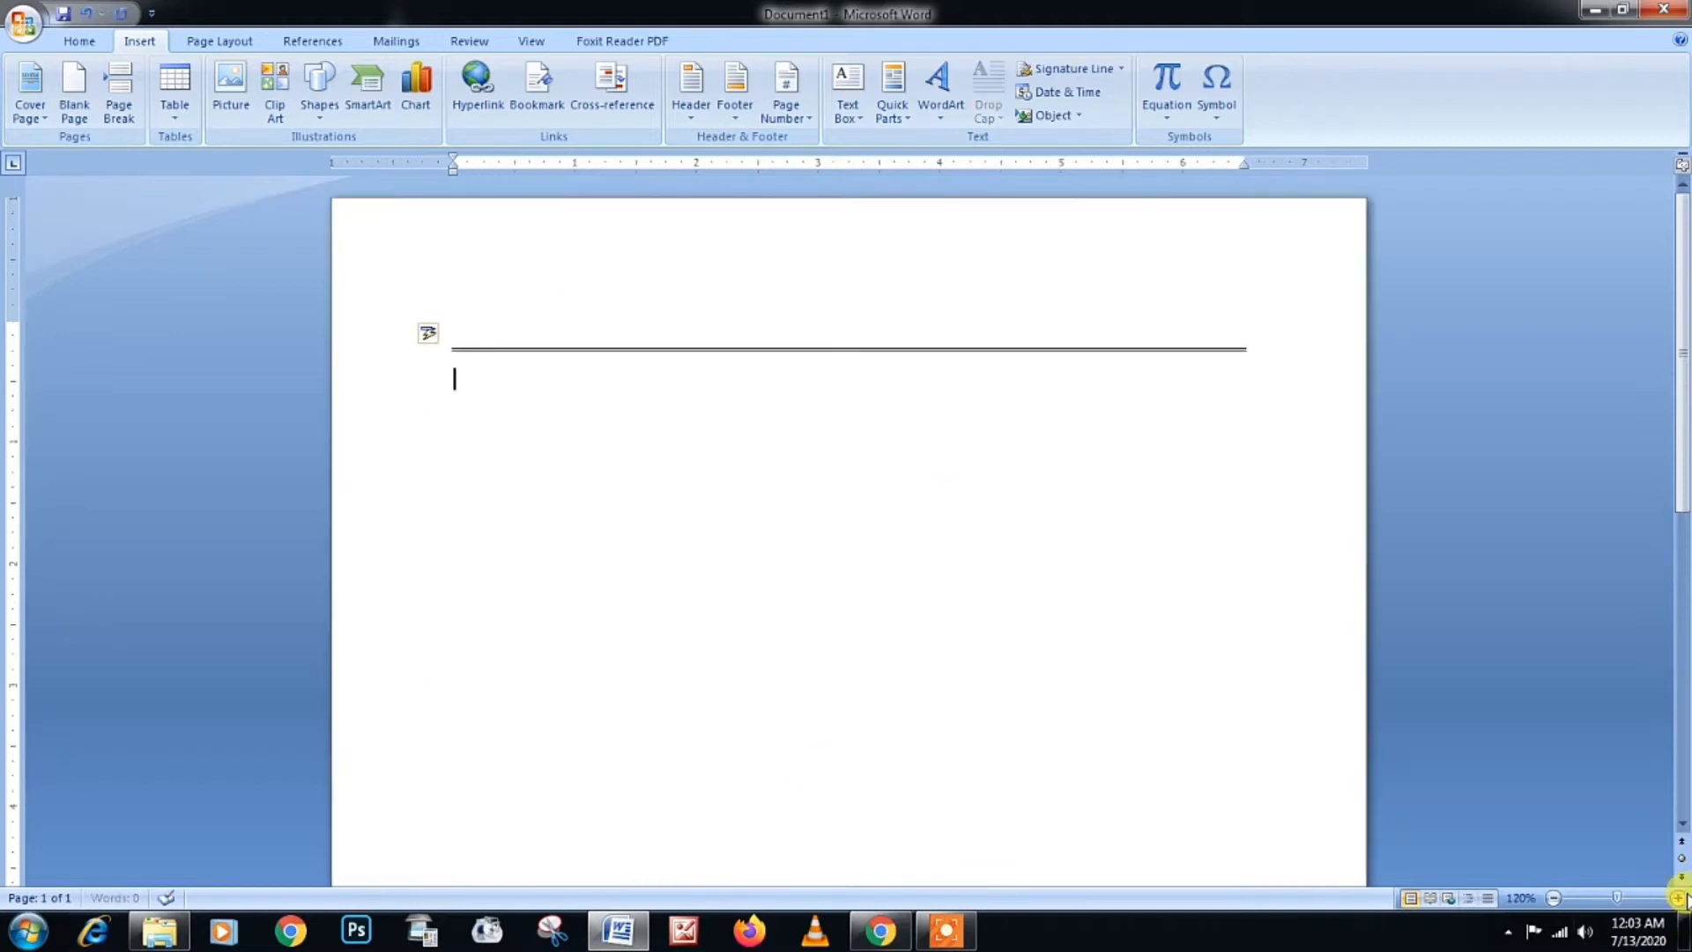
left_click(1678, 897)
left_click(1678, 897)
left_click(1678, 897)
left_click(1677, 897)
left_click(1678, 897)
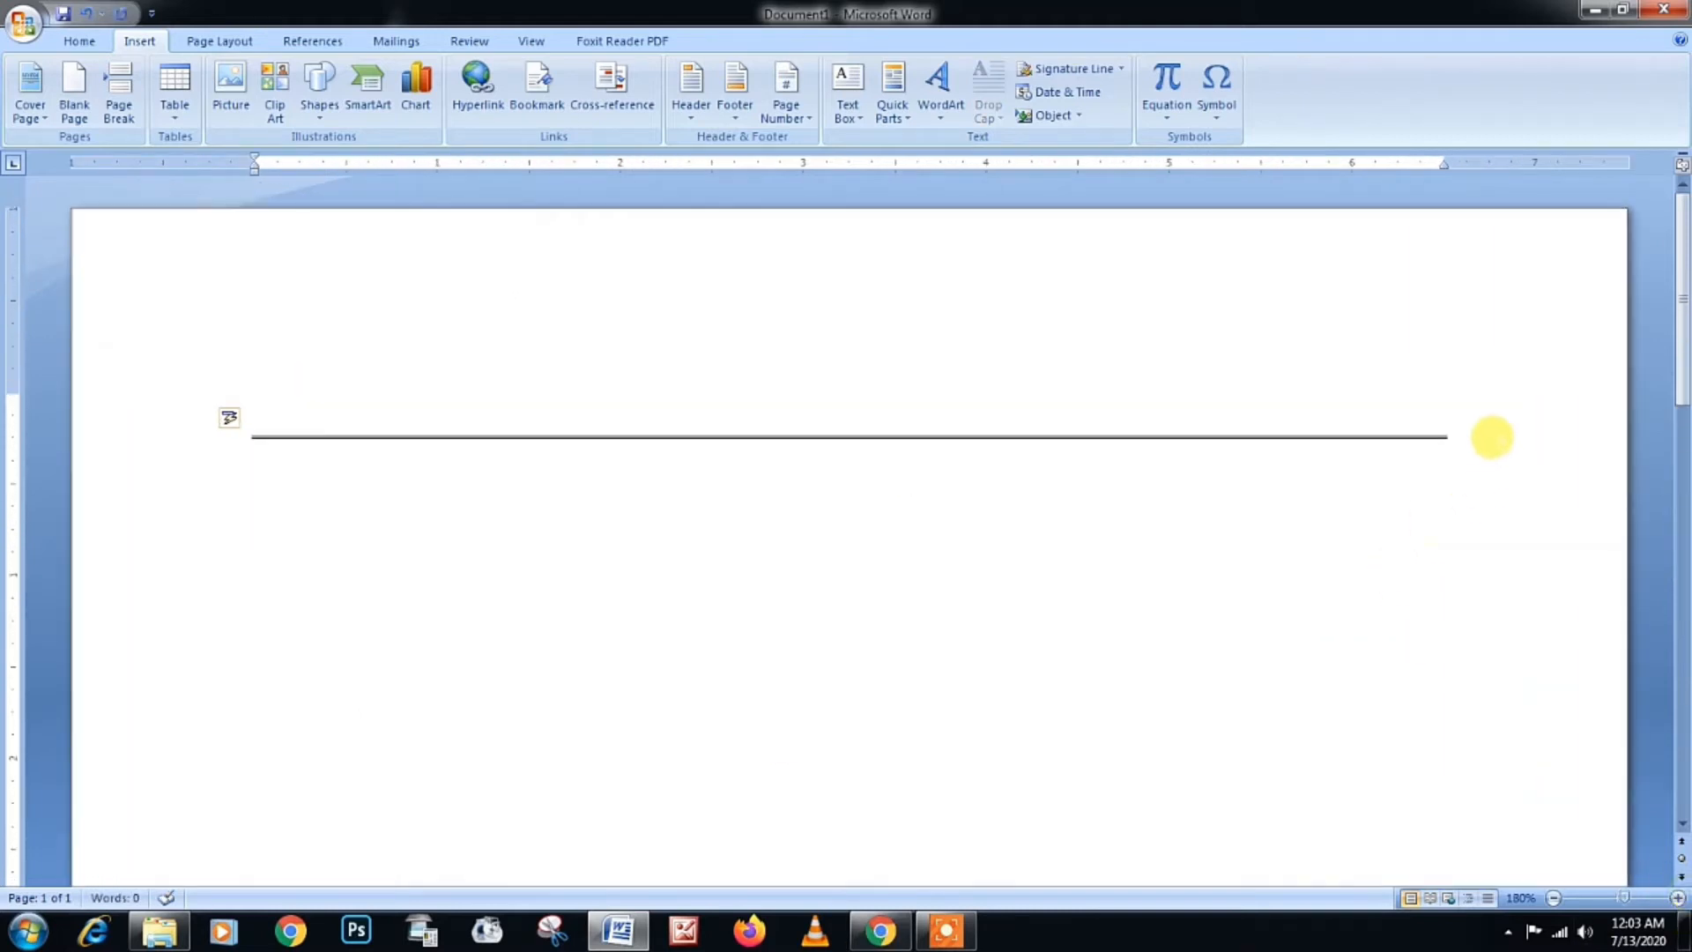
Step: Select the double horizontal line's paragraph and delete it
left_click(314, 423)
left_click_drag(238, 431, 1391, 419)
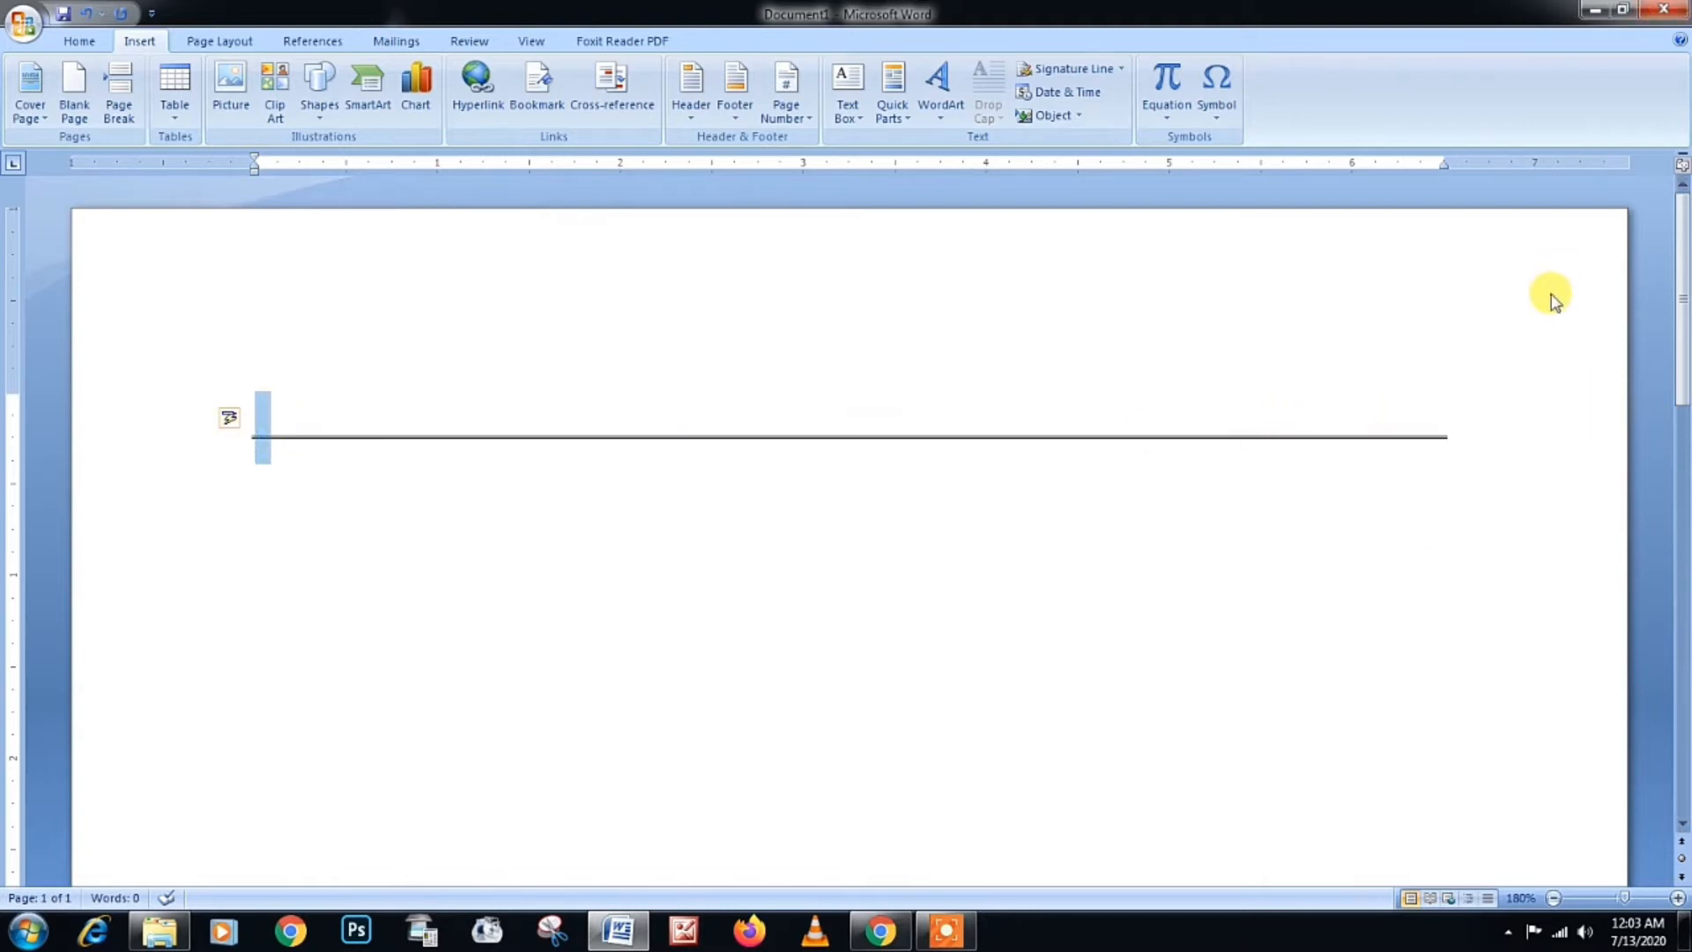
key("Delete")
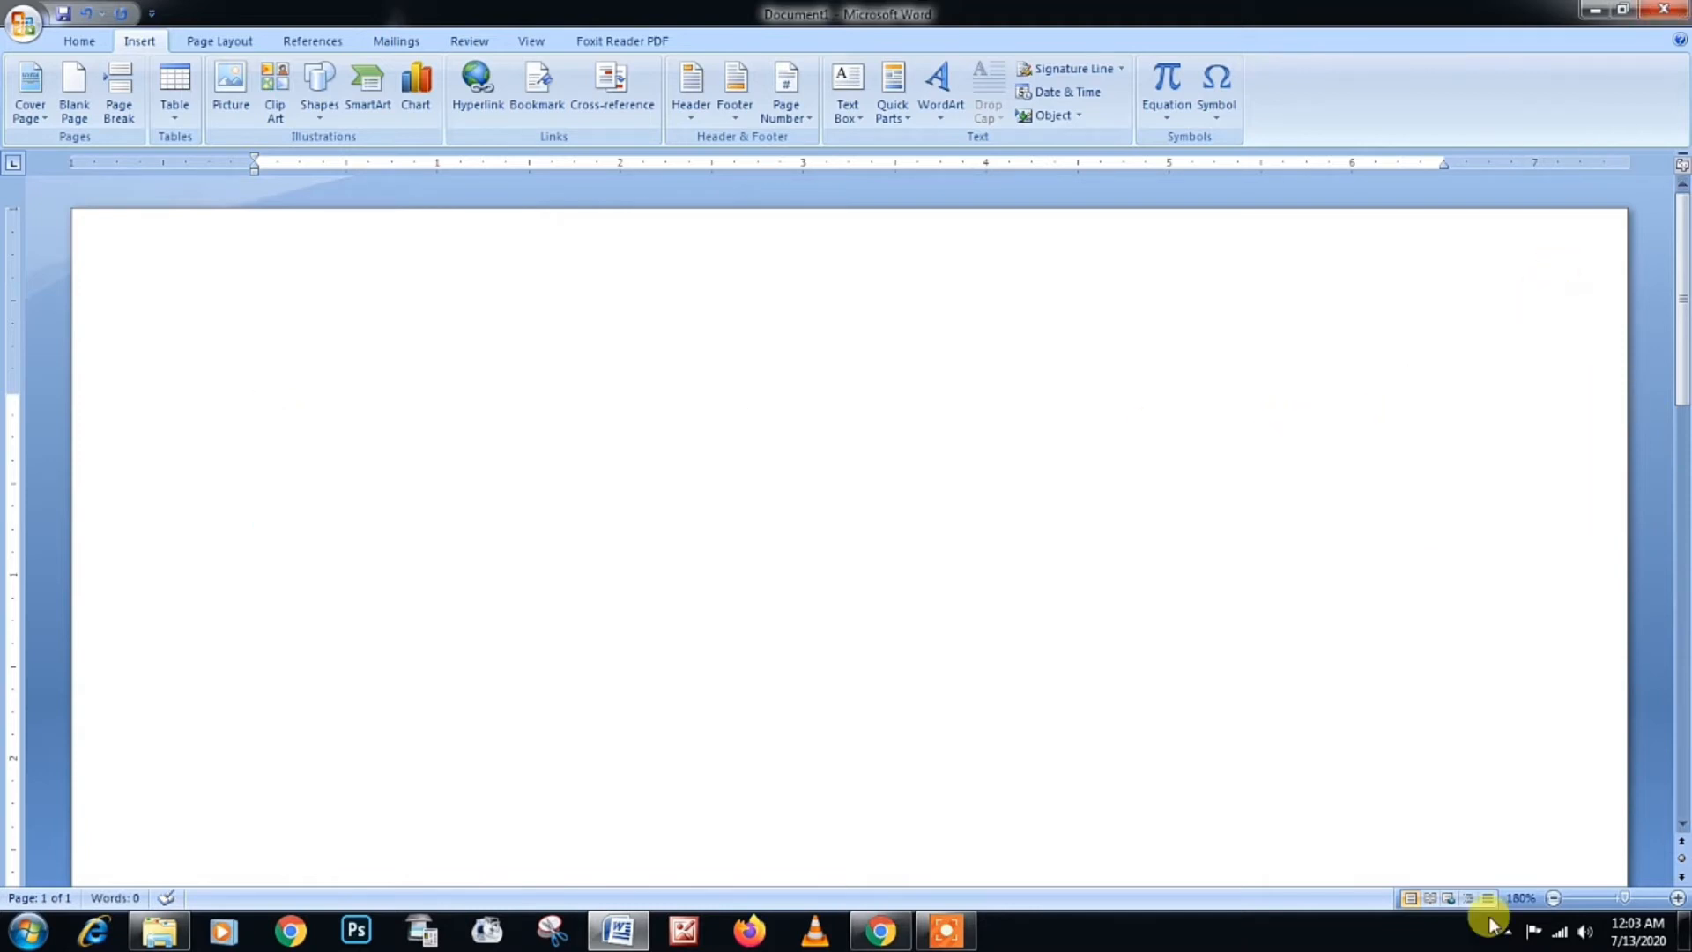
Step: Enter a row of underscores on the first line and convert it into a thick horizontal line
left_click(1554, 897)
left_click(1553, 897)
left_click(1554, 897)
left_click(1554, 897)
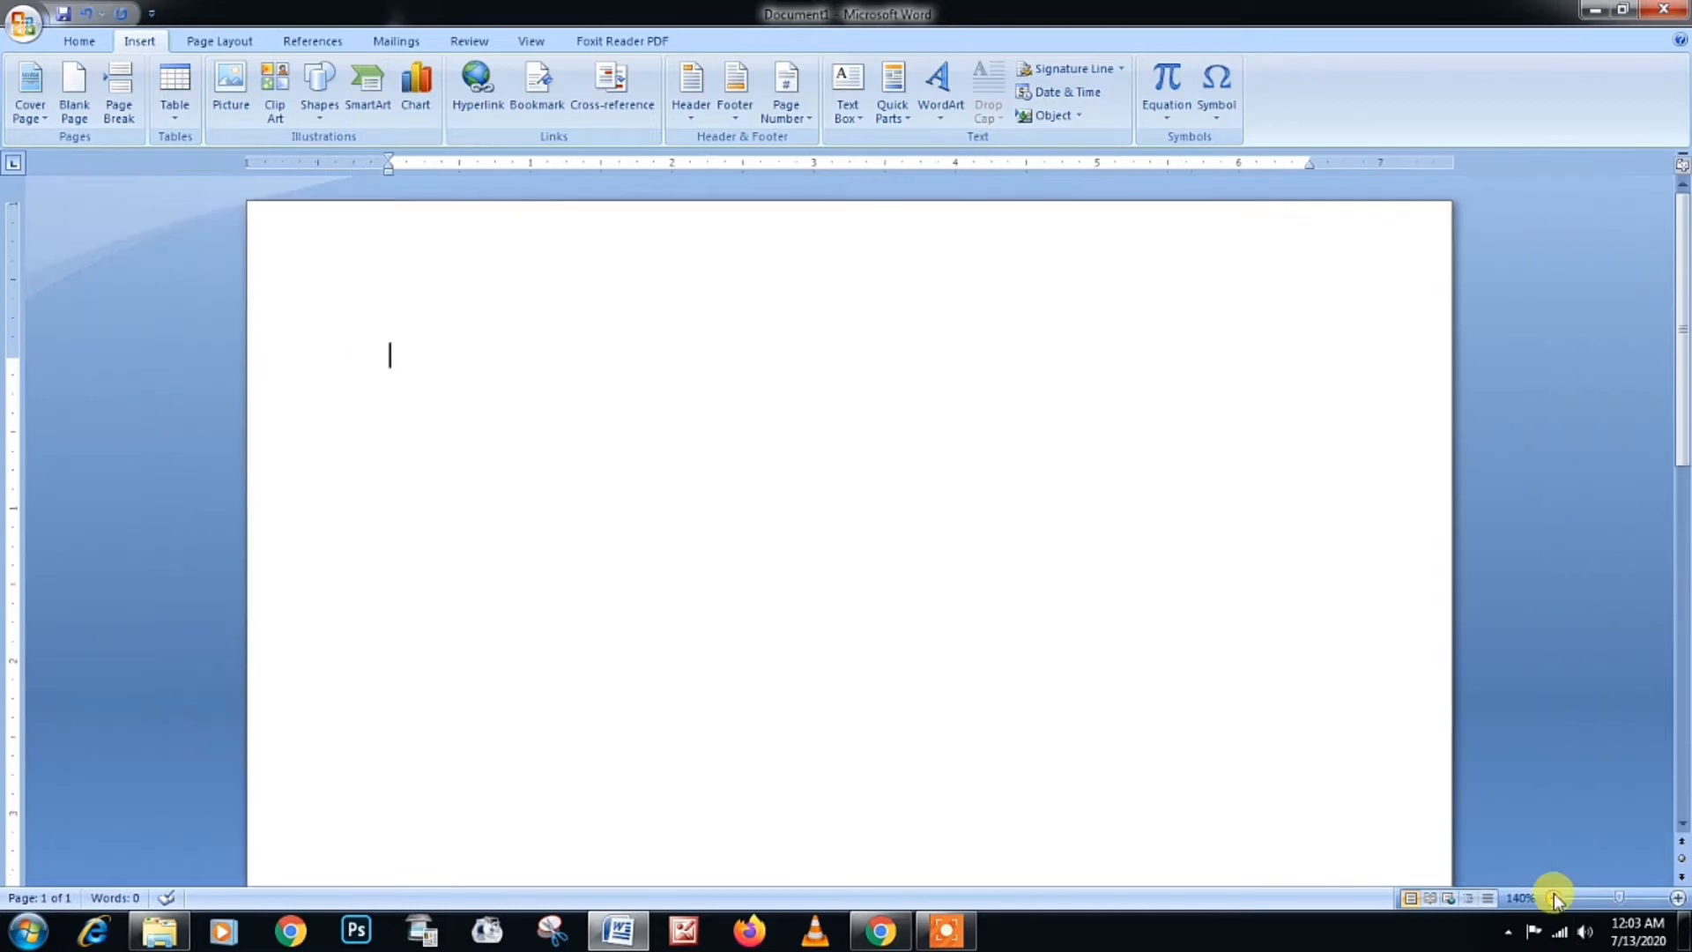
left_click(1554, 897)
left_click(1553, 898)
left_click(1554, 897)
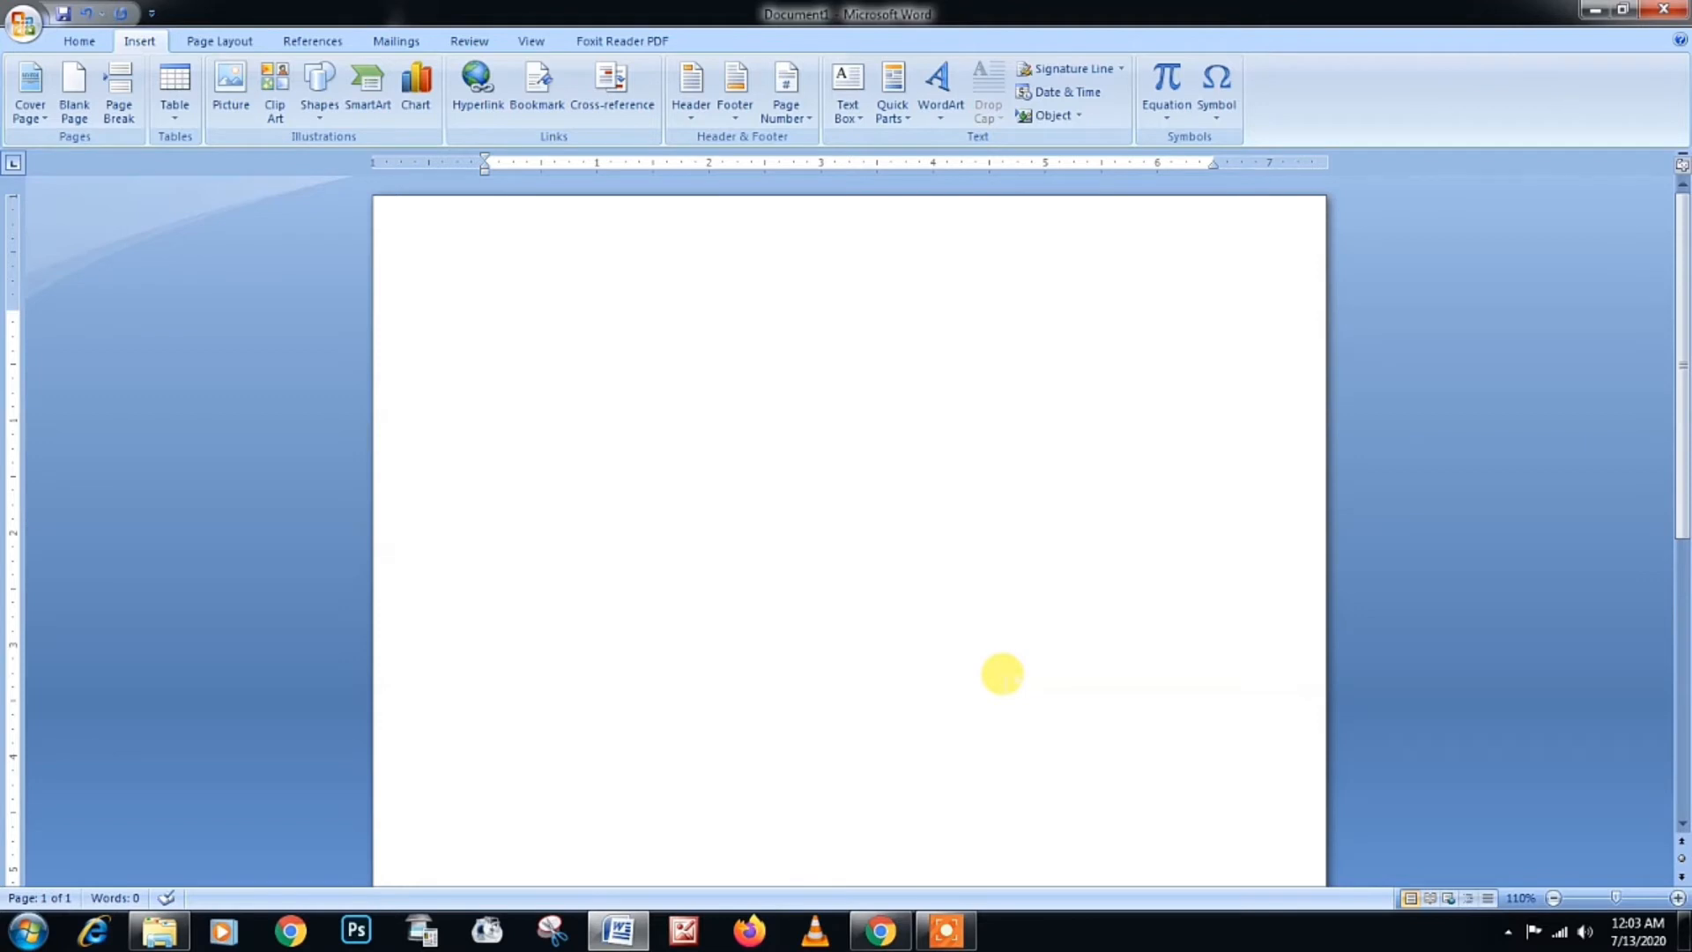
type("_______")
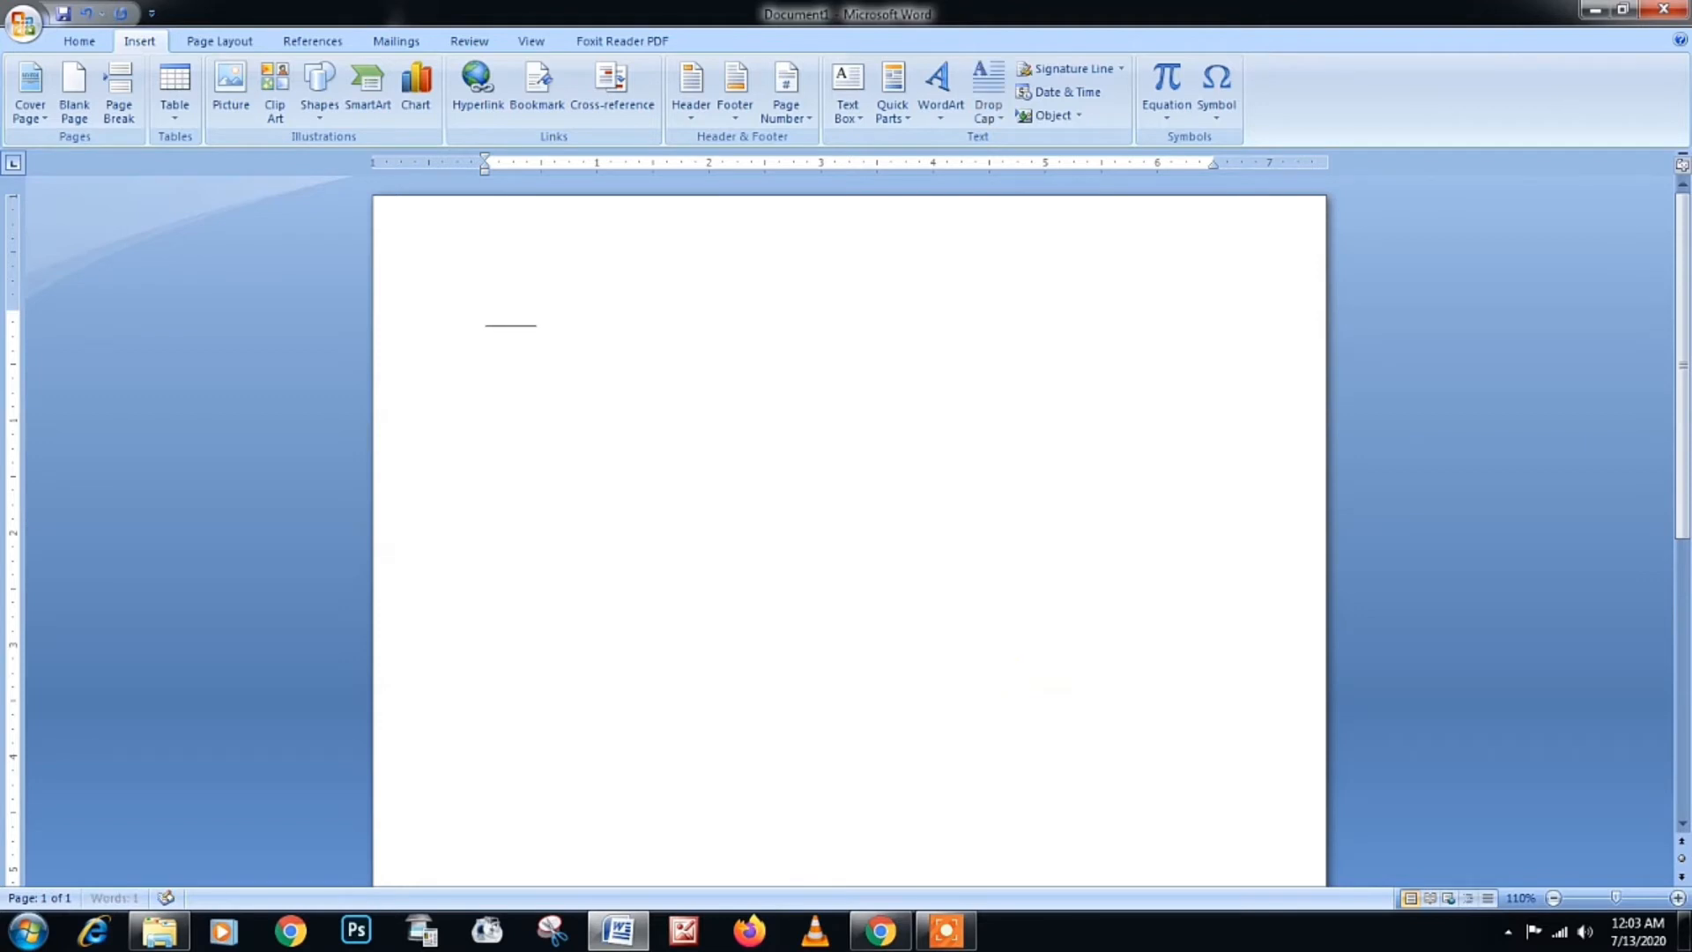
type("_______")
key("Return")
key("Return")
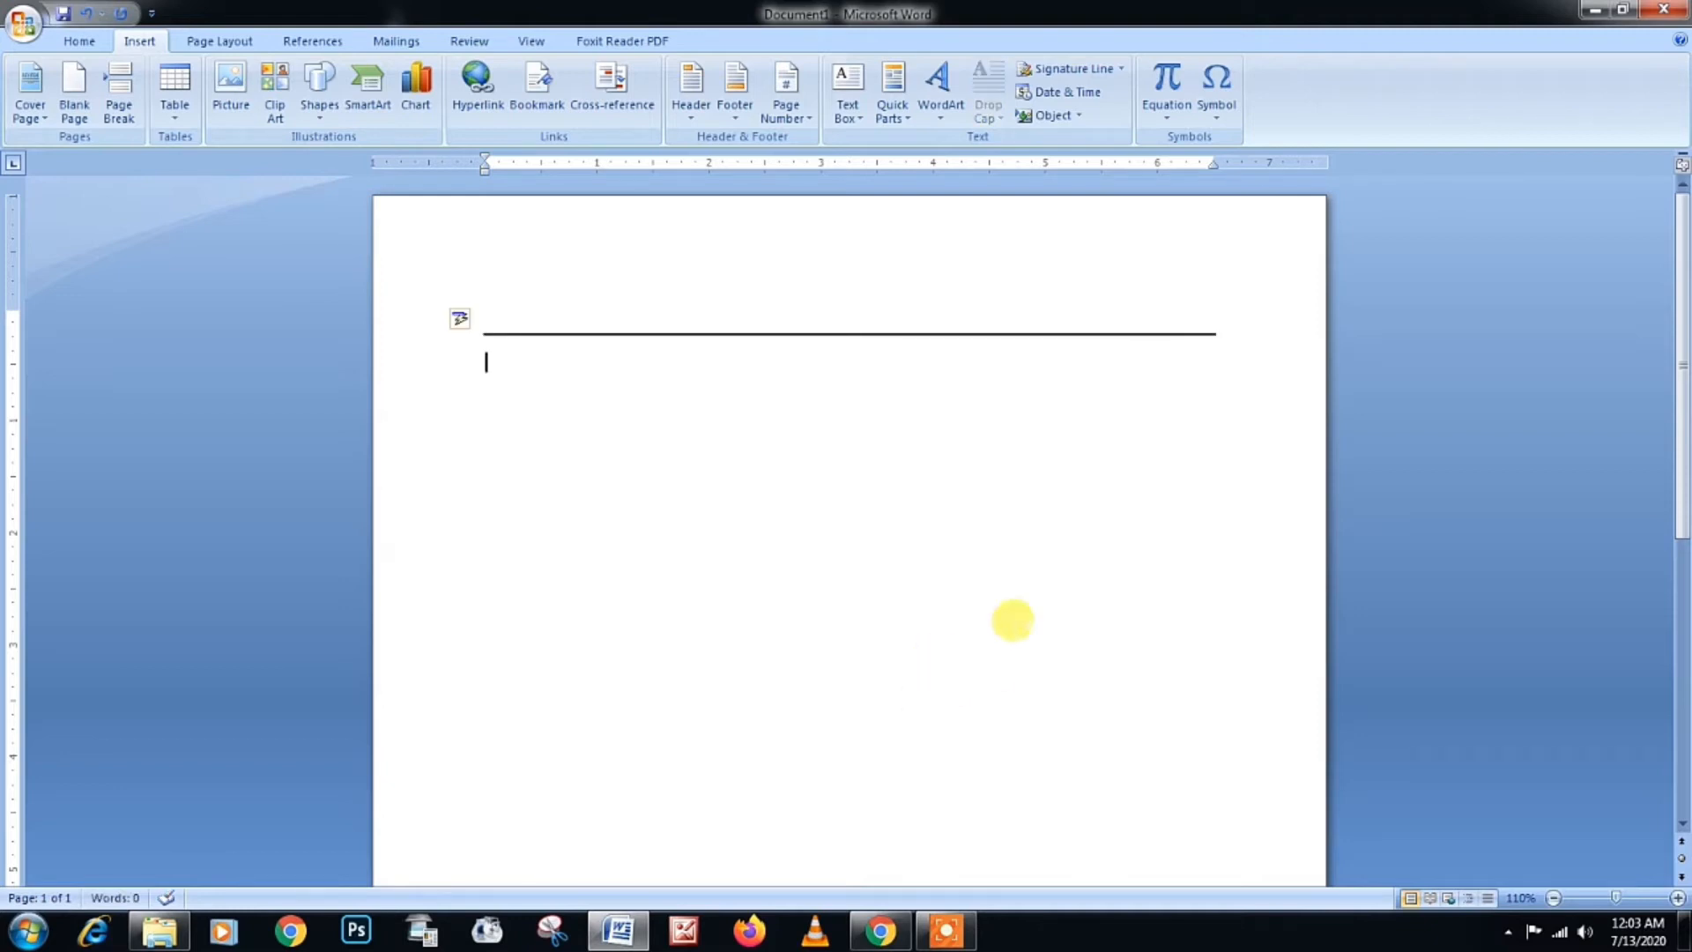
left_click(1232, 329)
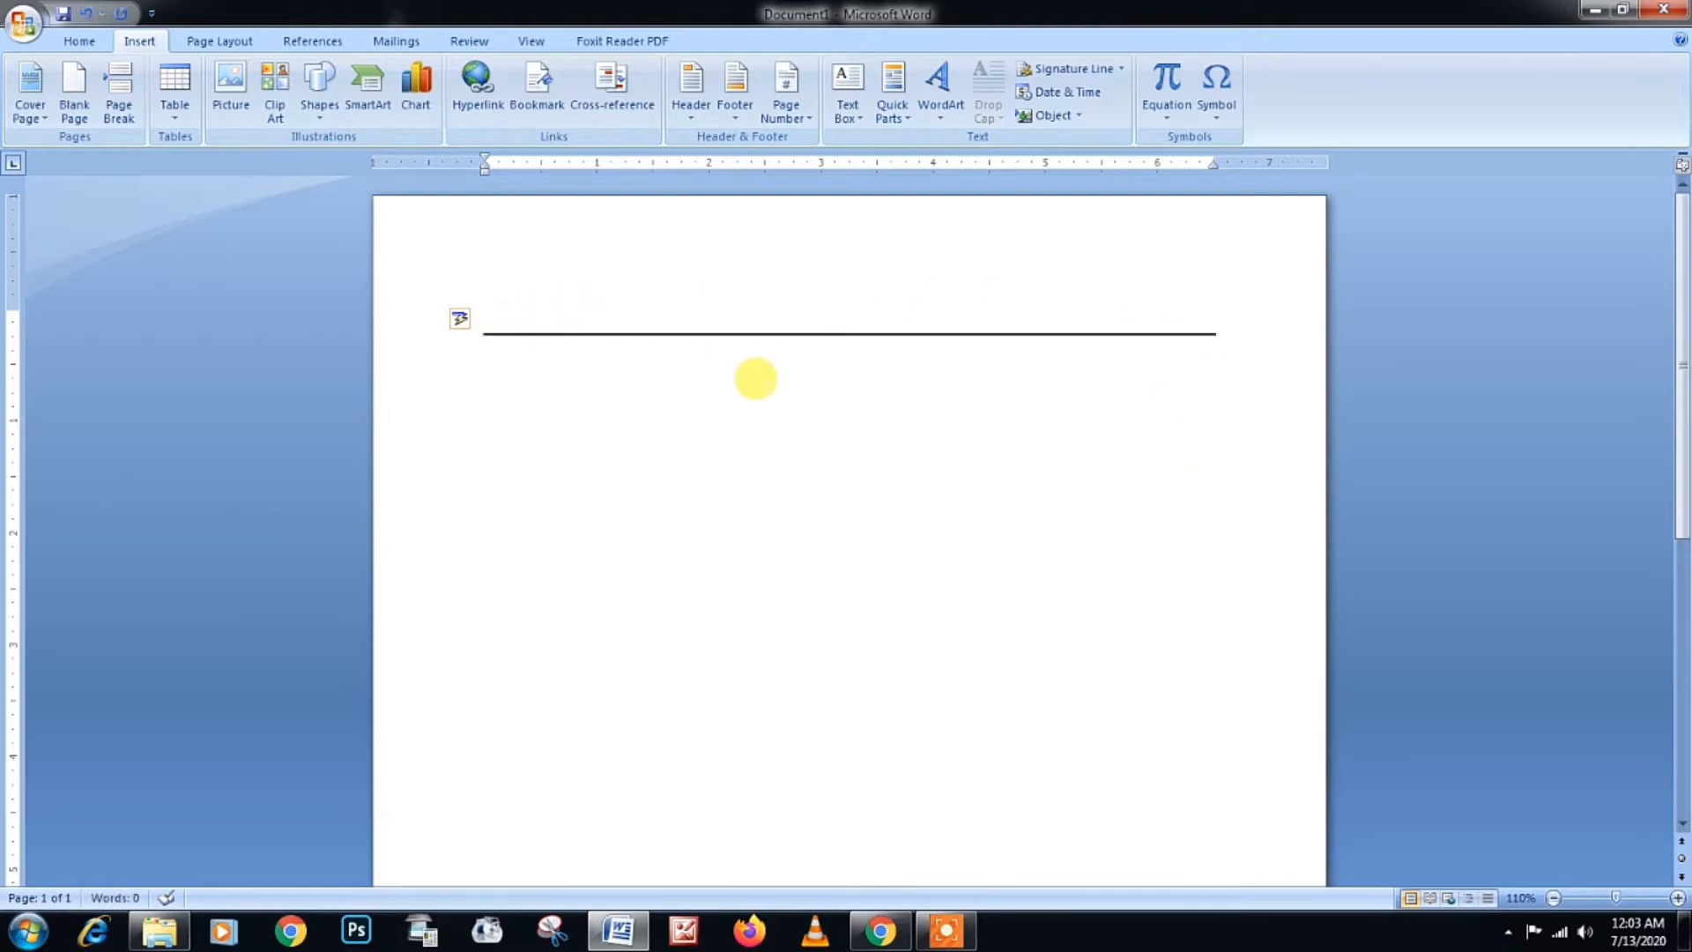
left_click(1254, 338)
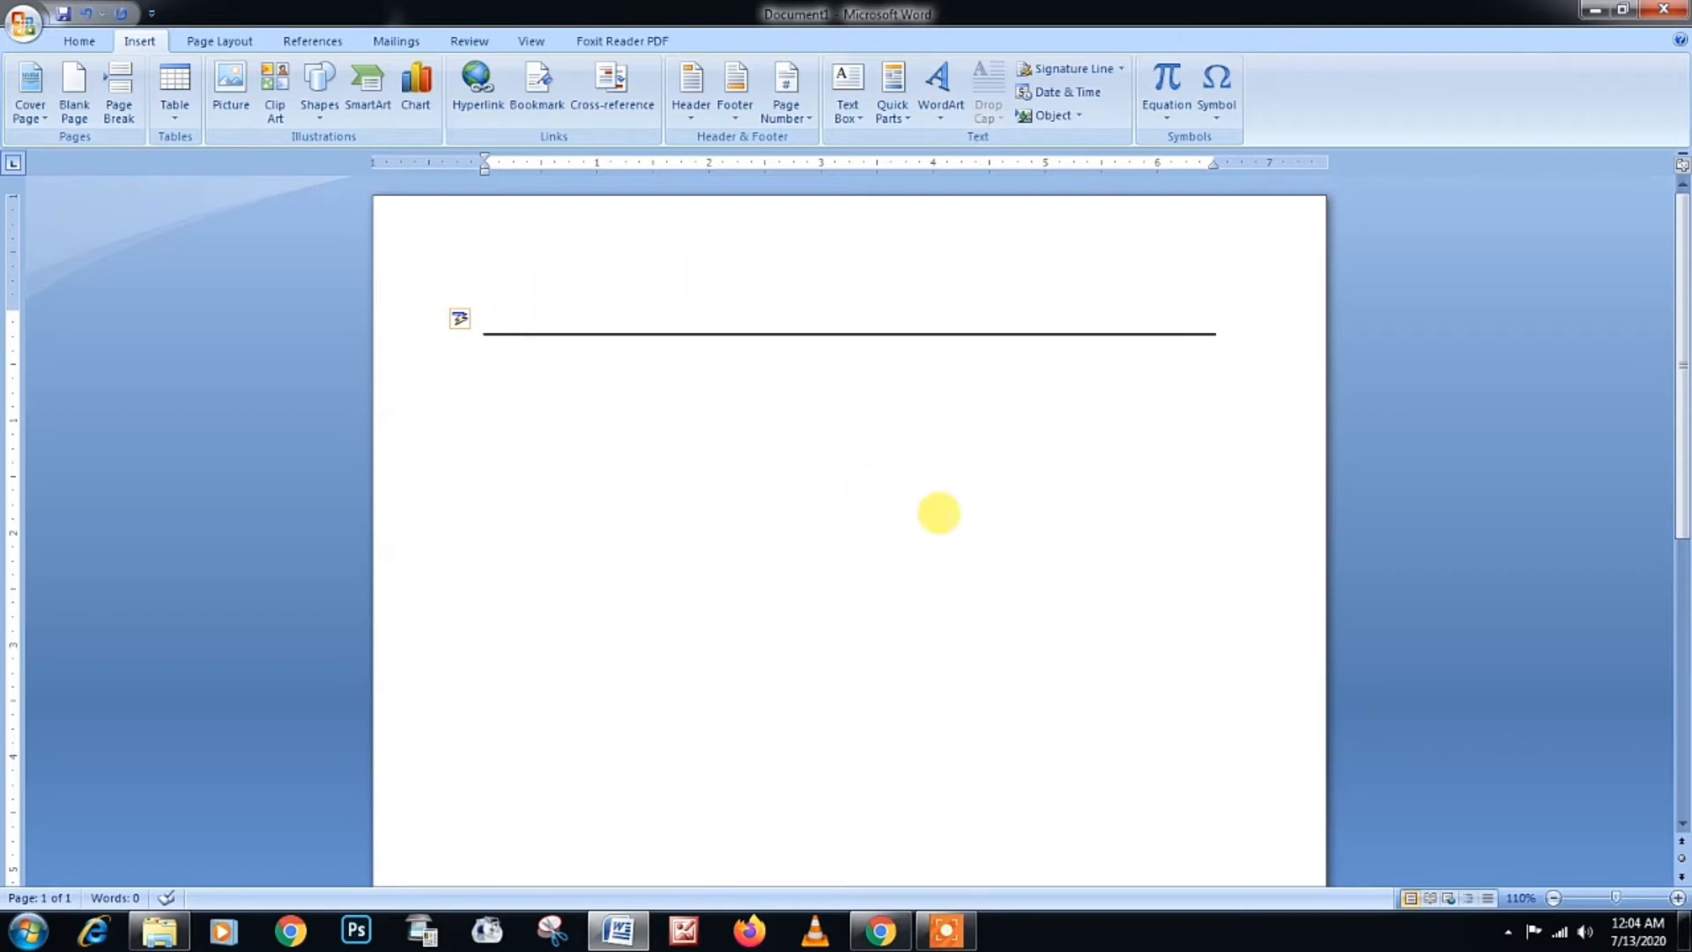
Step: Undo the thick horizontal line and the underscores it was made from
key("ctrl+z")
key("ctrl+z")
key("ctrl+z")
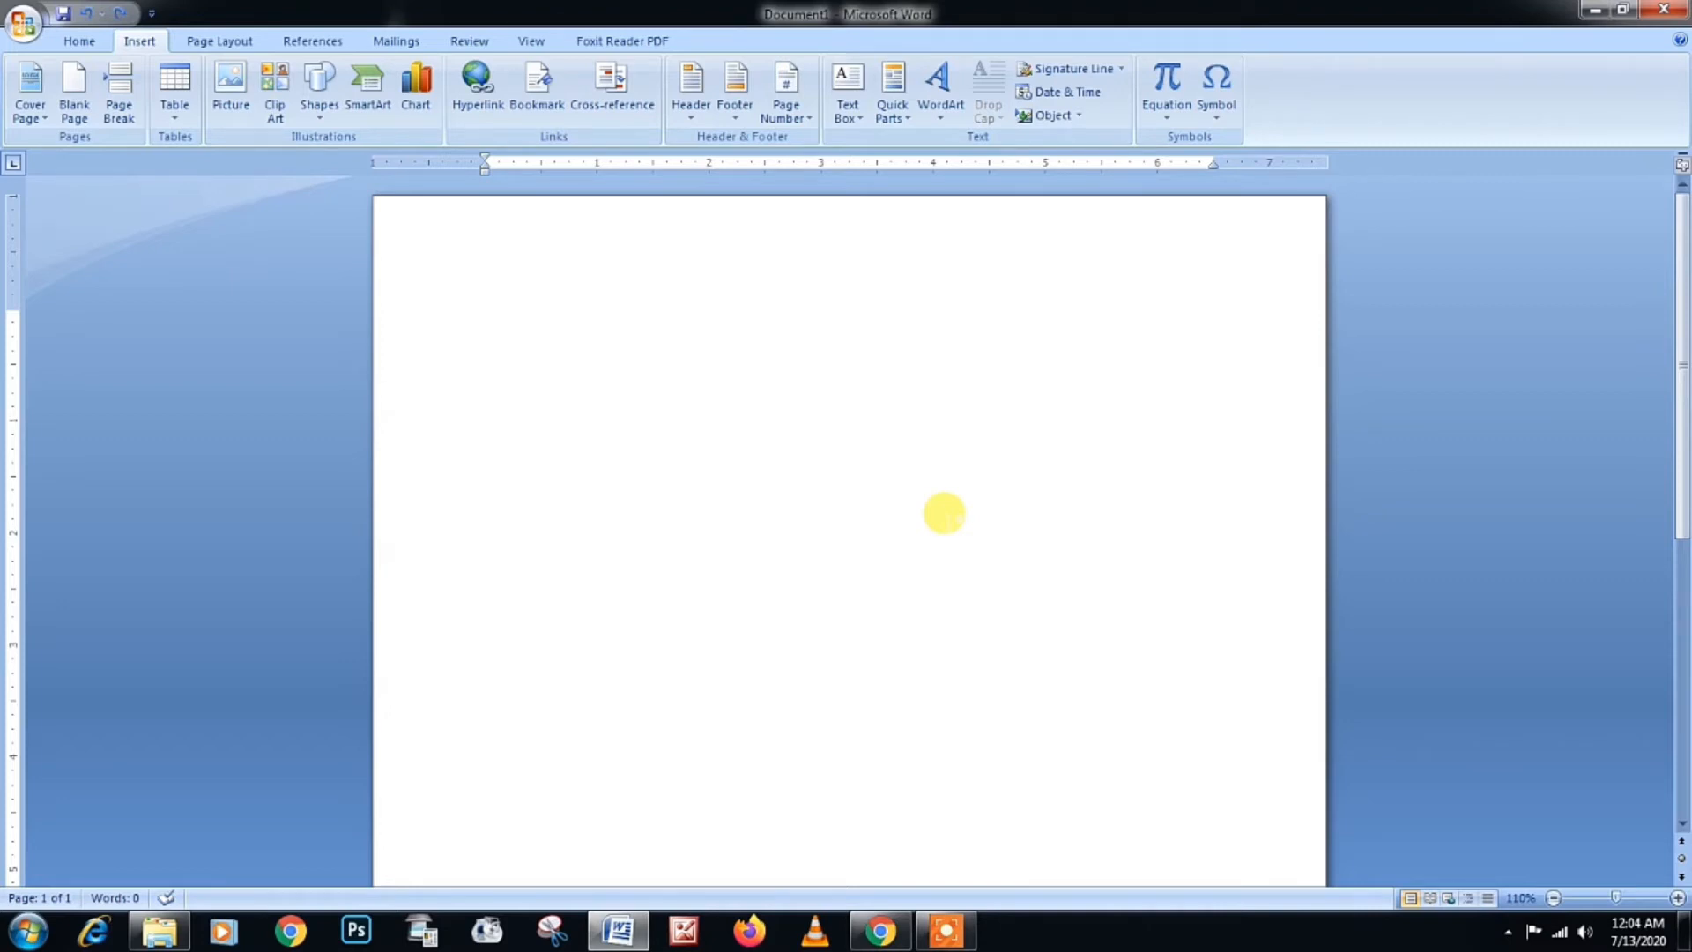
Step: Enter #### on the first line, convert it into a triple horizontal line, and undo it
type("####")
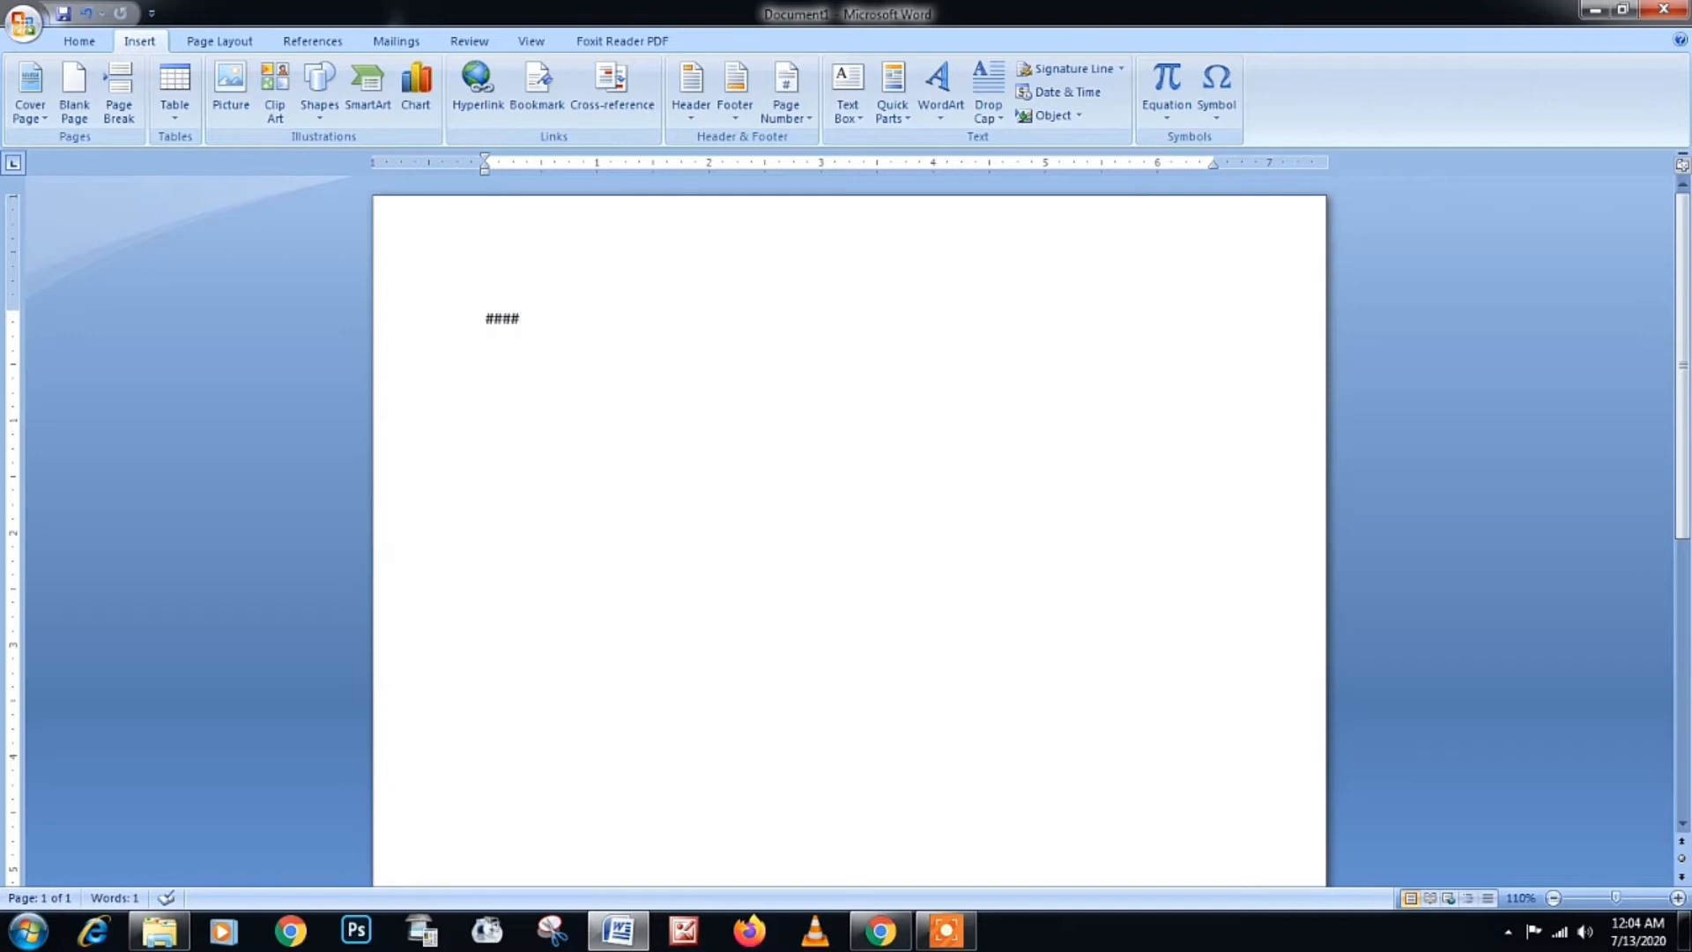
key("Return")
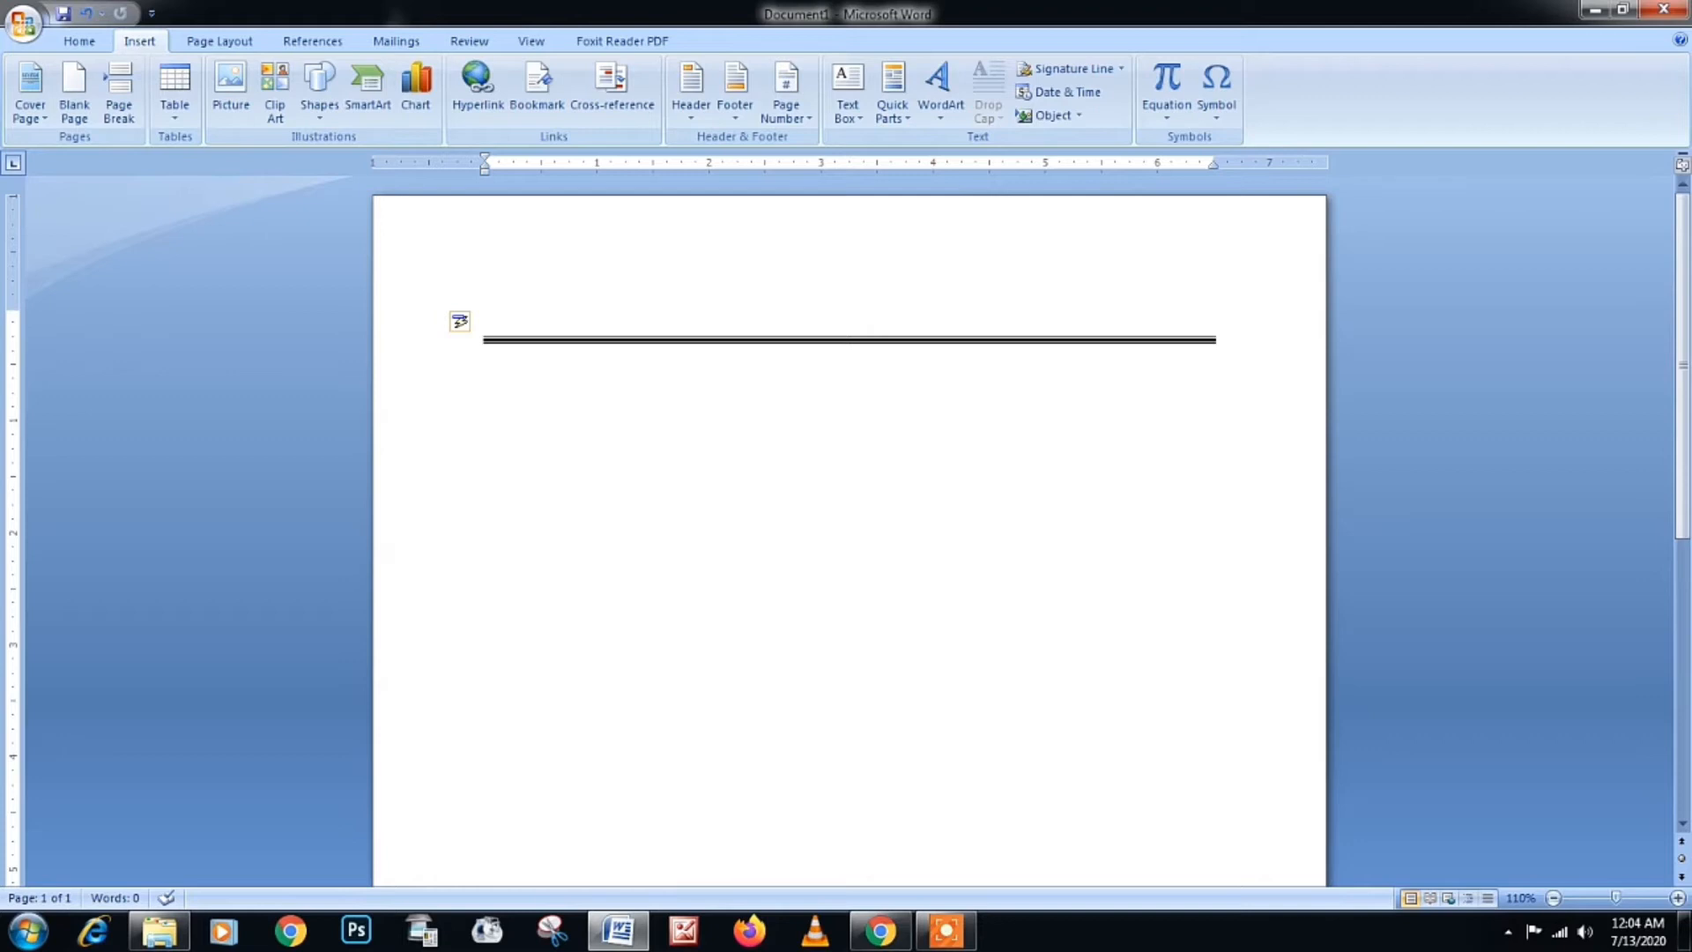
key("ctrl+z")
key("ctrl+z")
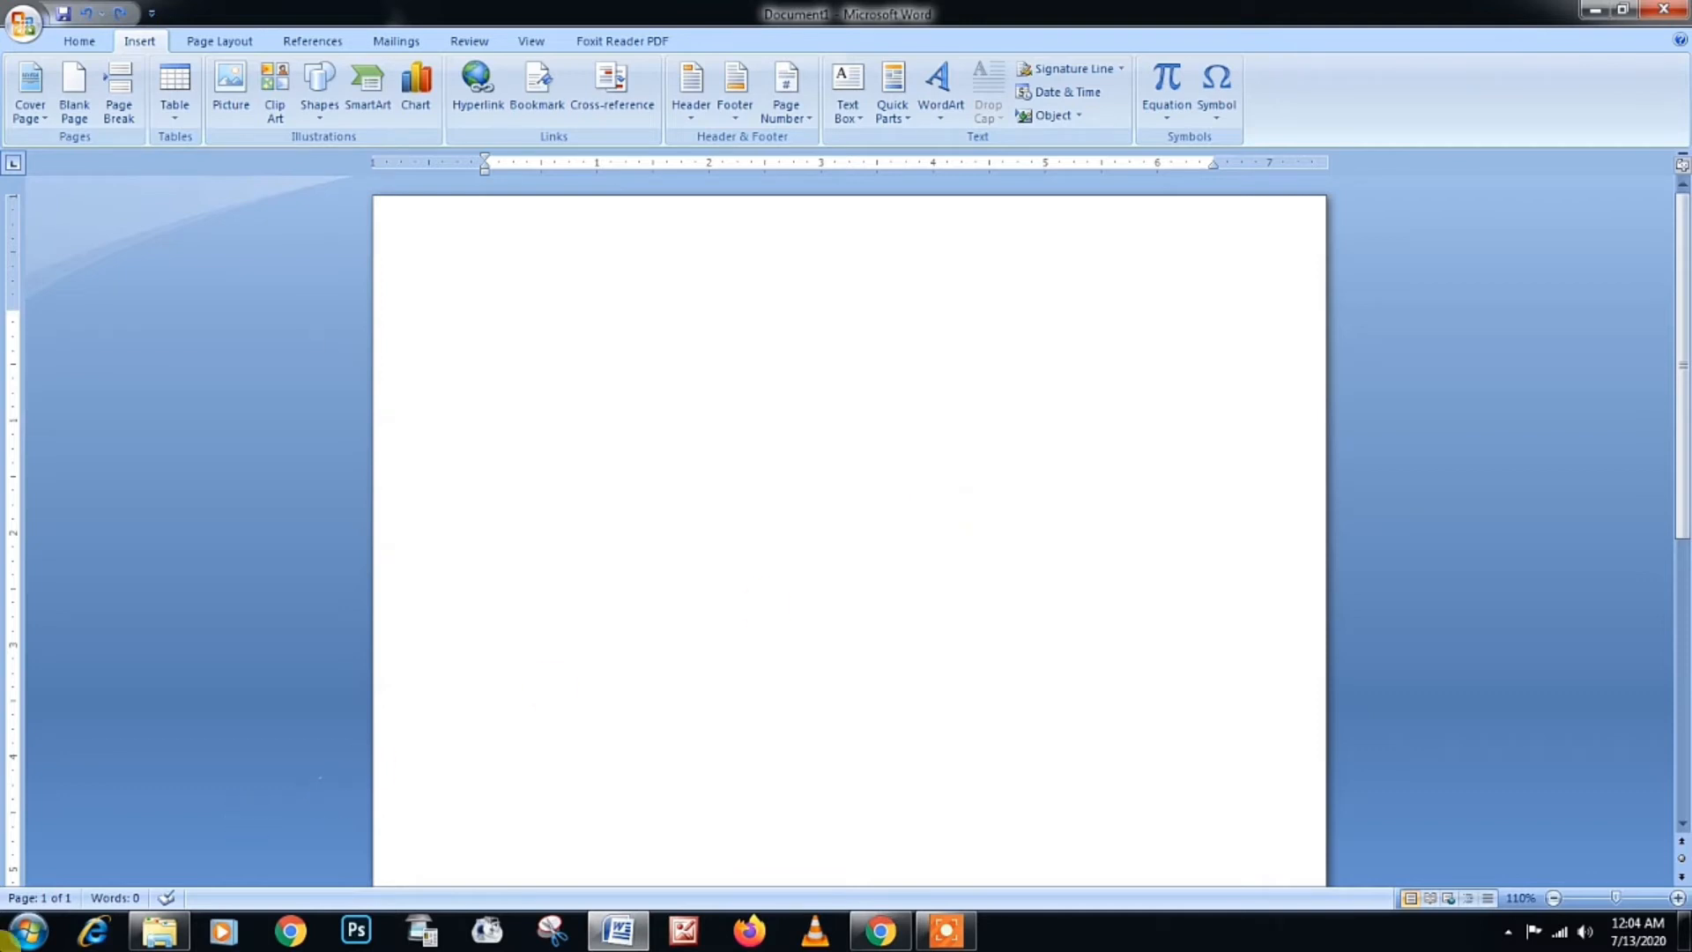
Step: Open the On-Screen Keyboard with osk and move it below the document's first line
left_click(27, 932)
type("osk")
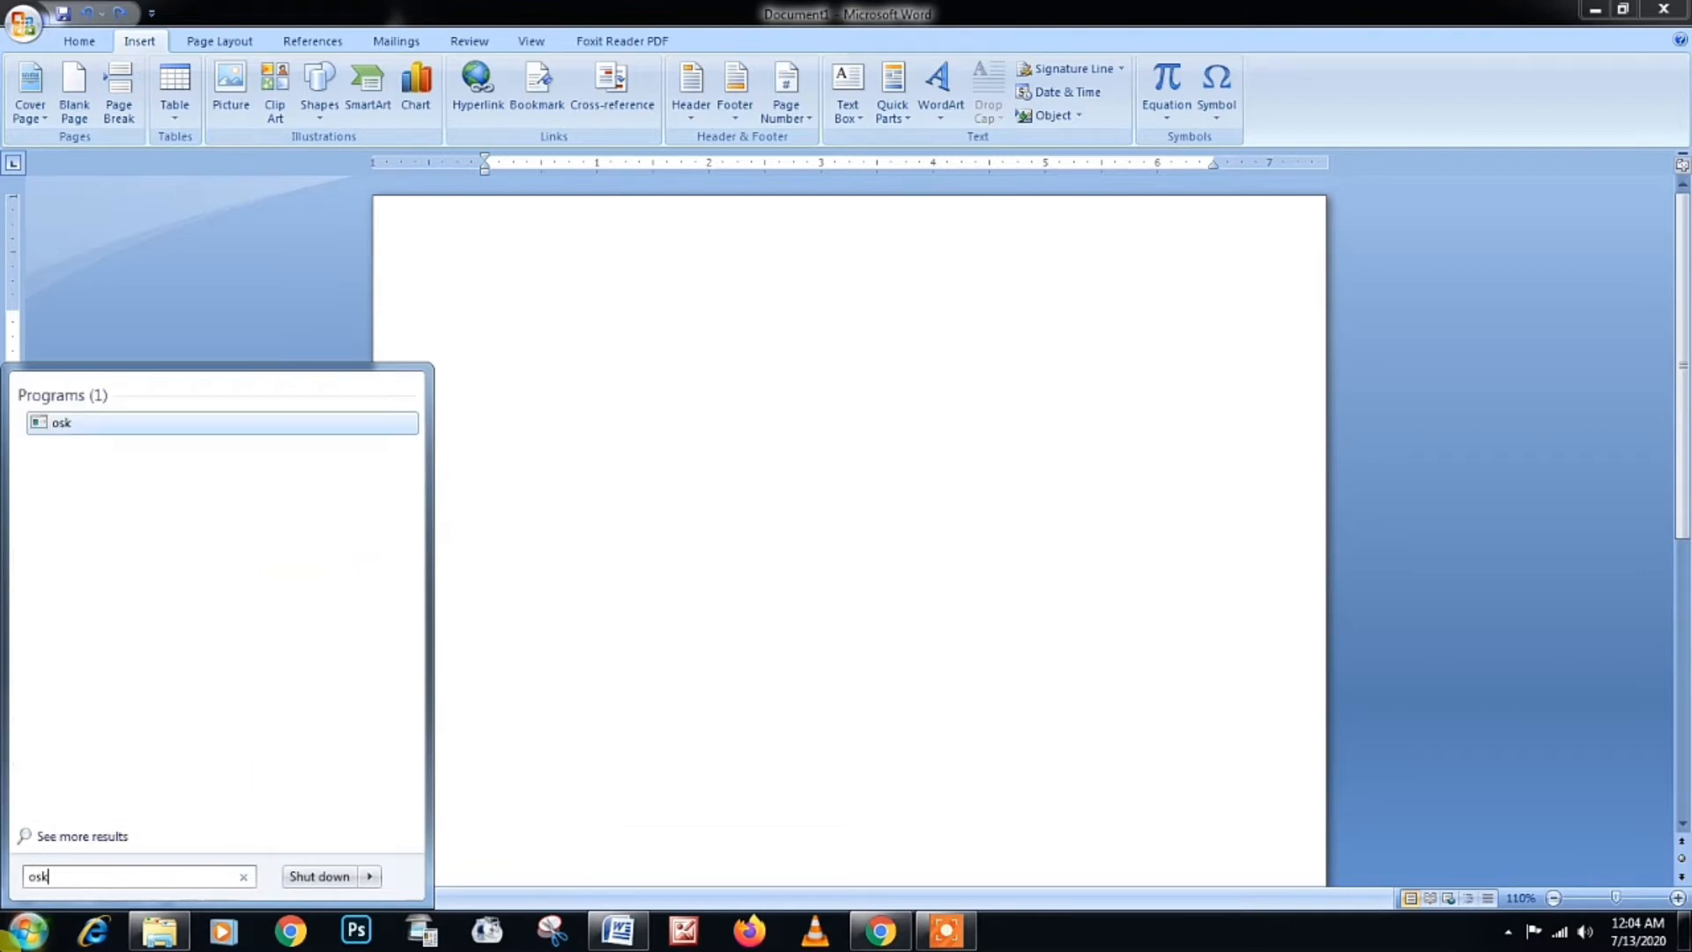
key("Return")
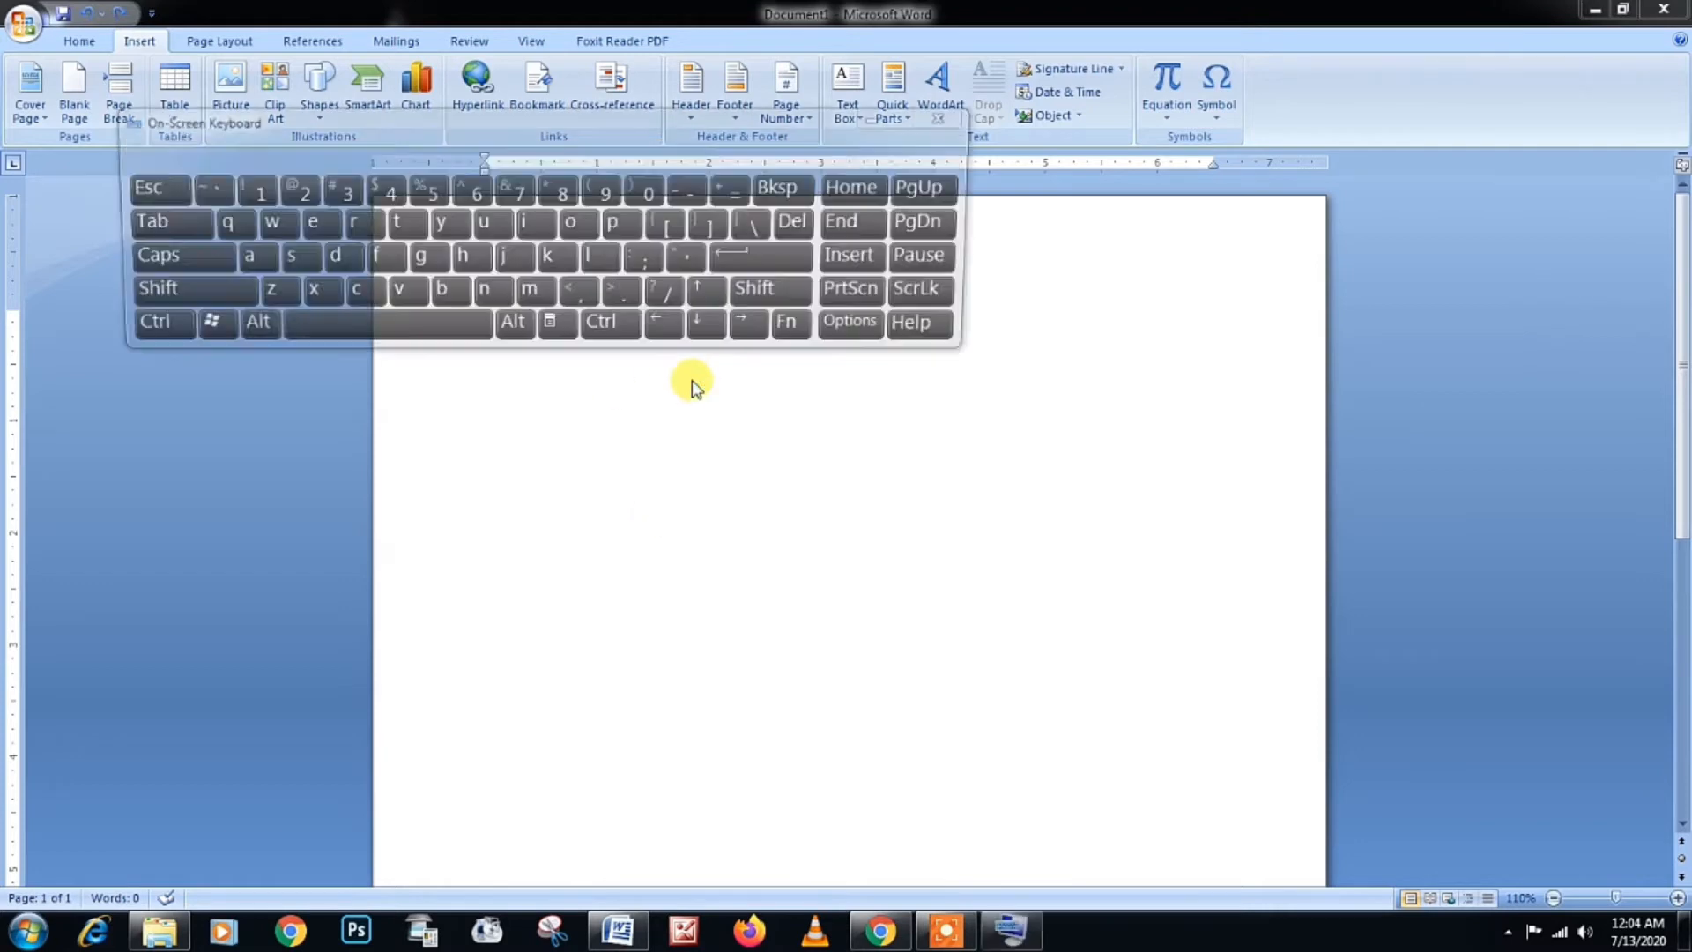
left_click_drag(679, 120, 1185, 369)
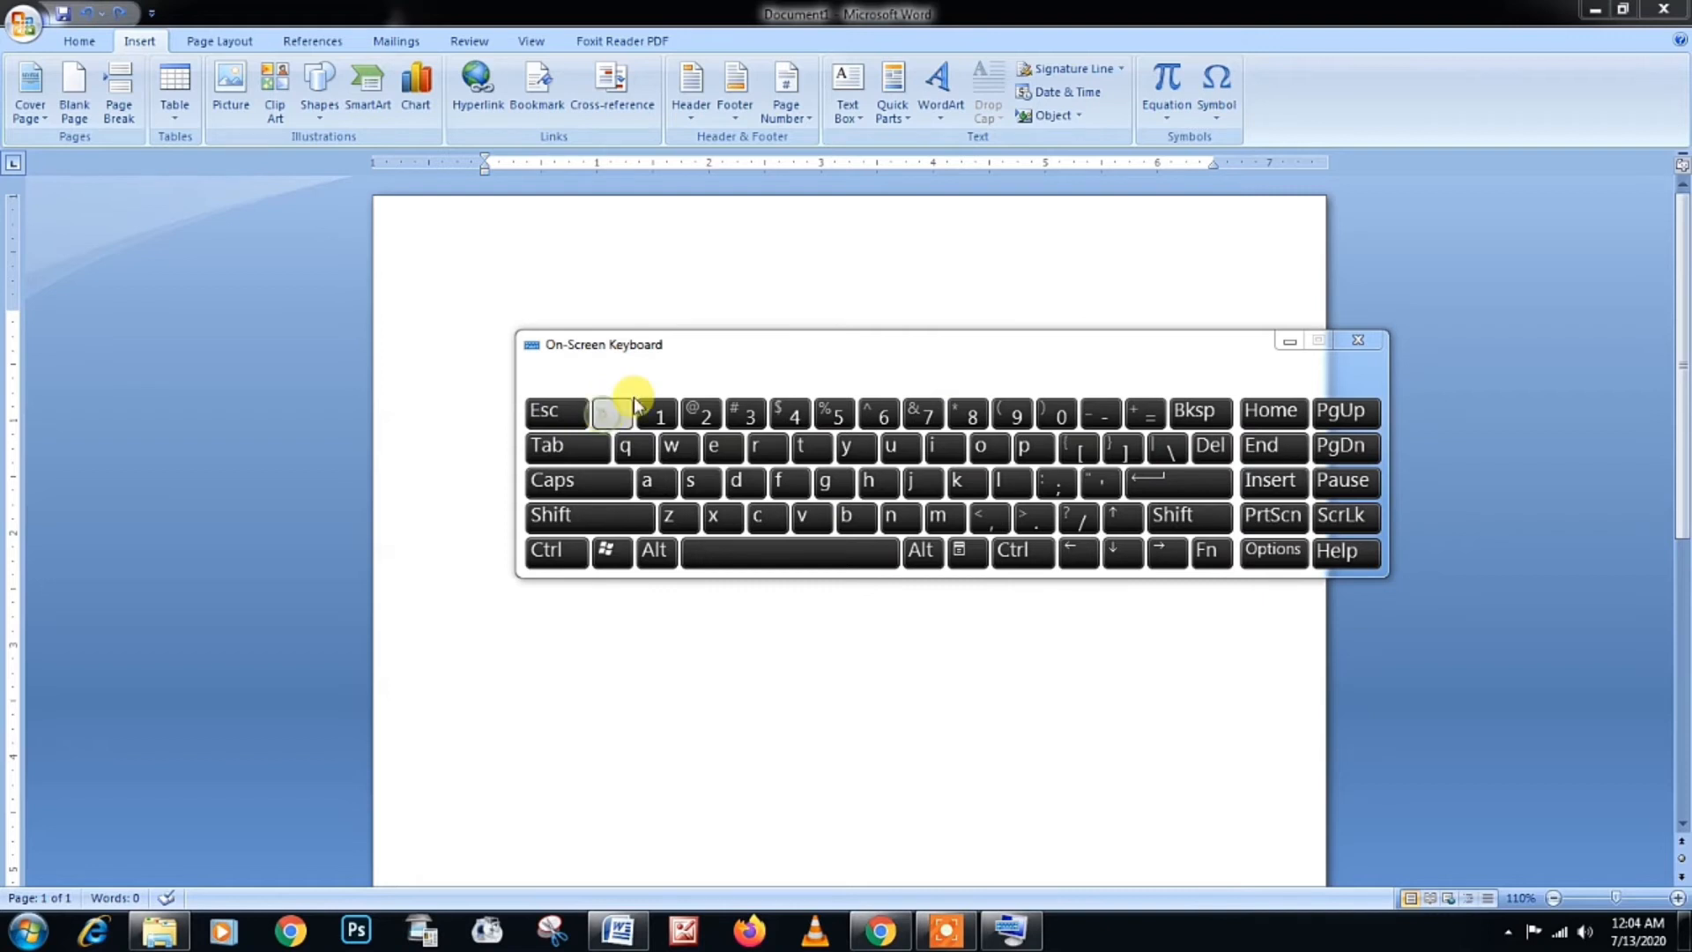
left_click_drag(714, 353, 666, 586)
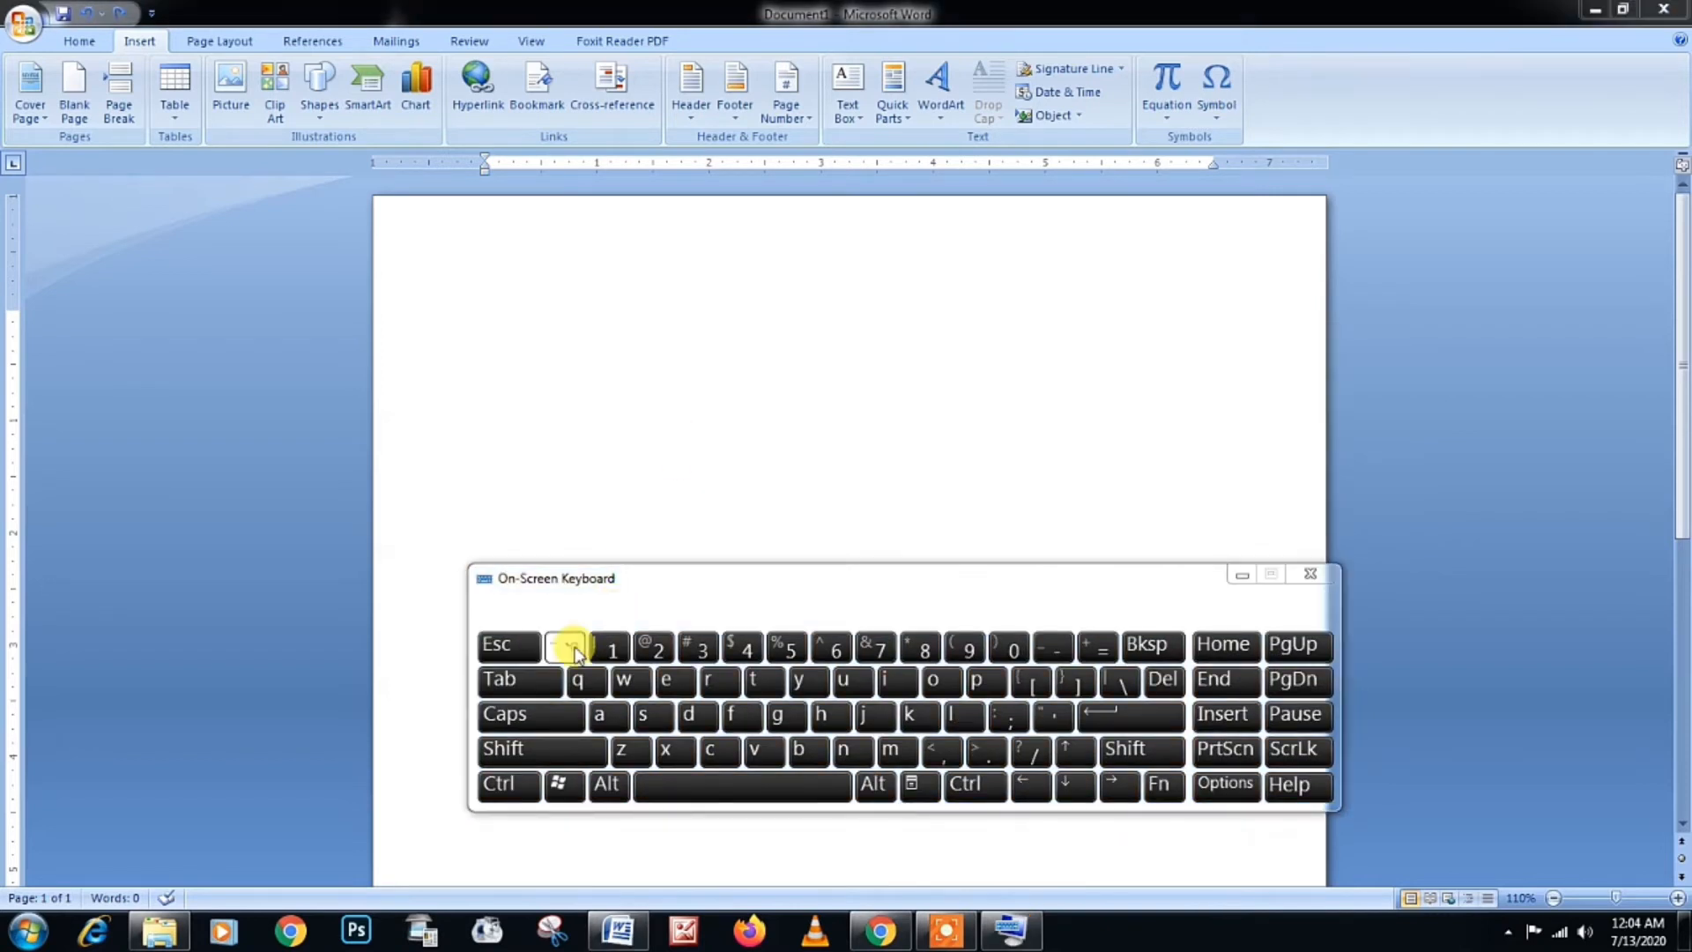
left_click(510, 784)
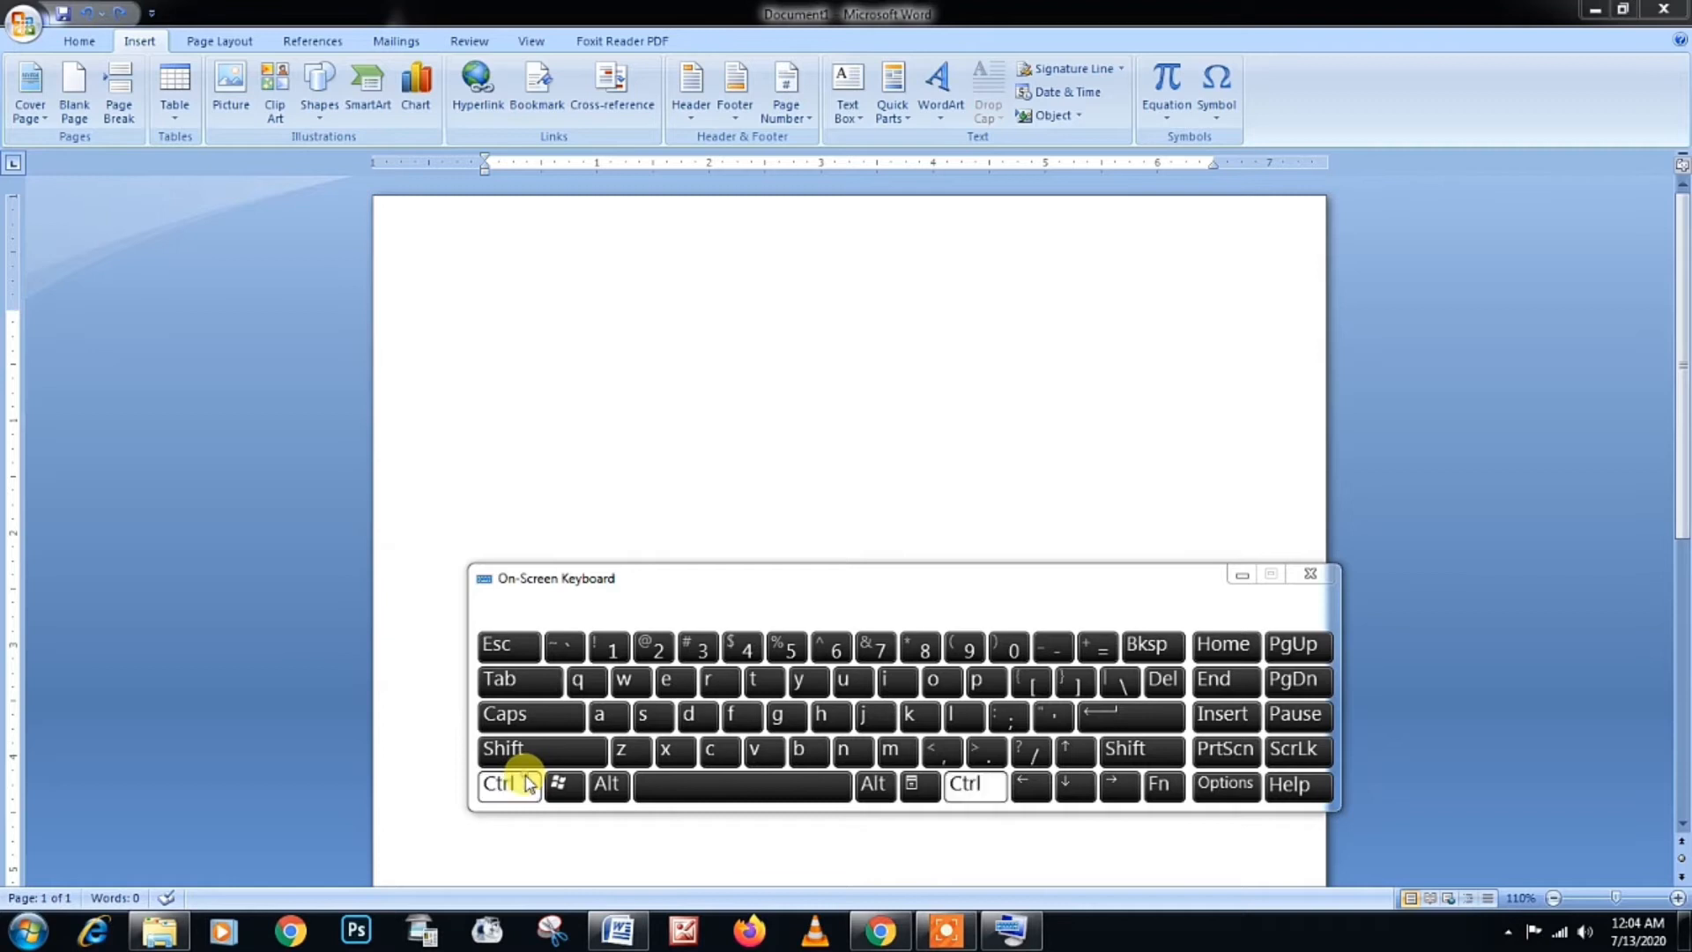
left_click(580, 679)
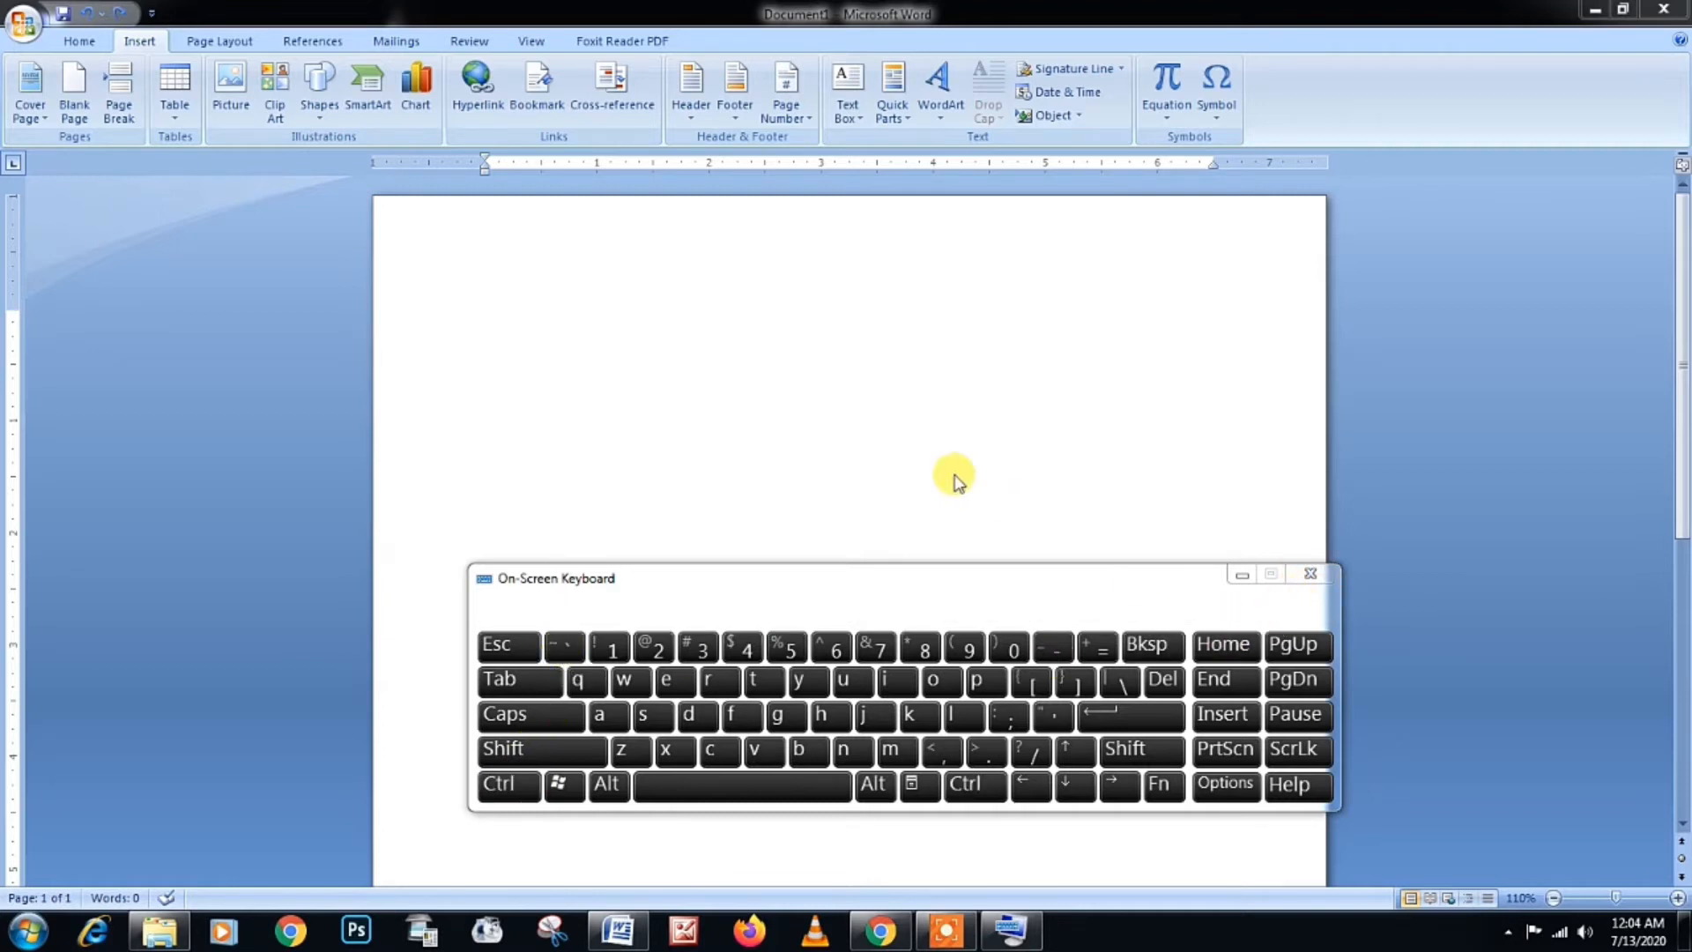
left_click(740, 329)
type("``")
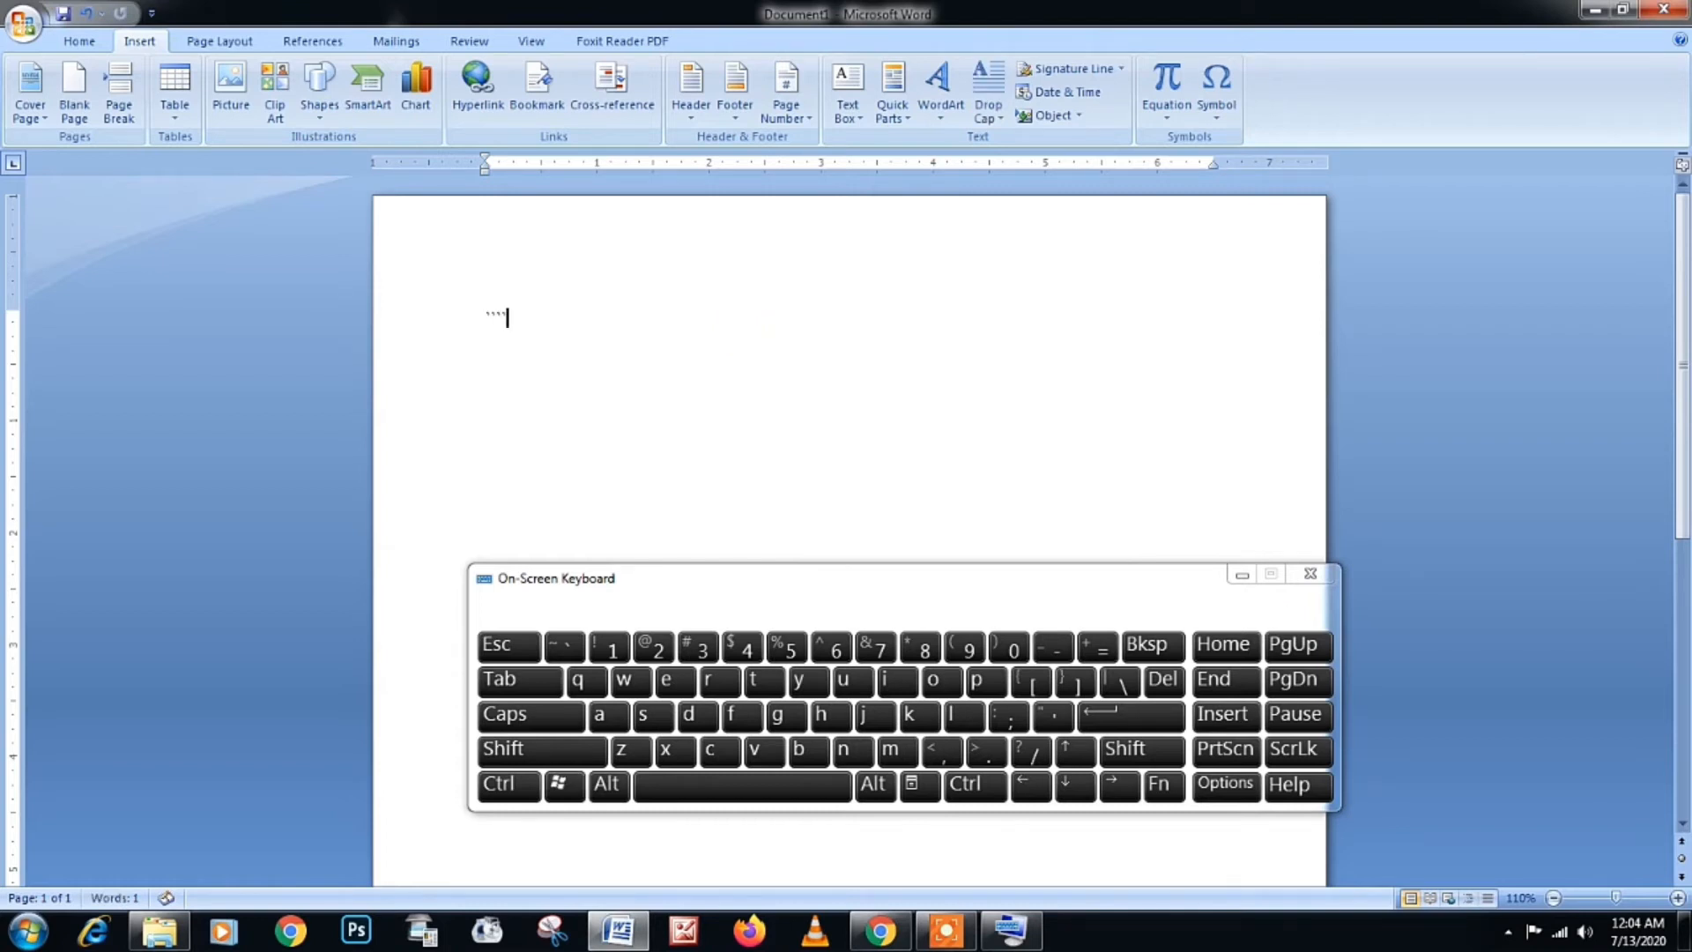
key("BackSpace")
key("shift+BackSpace")
Step: Use the On-Screen Keyboard to enter three tildes and convert them into a wavy horizontal line, then close the keyboard
left_click(546, 747)
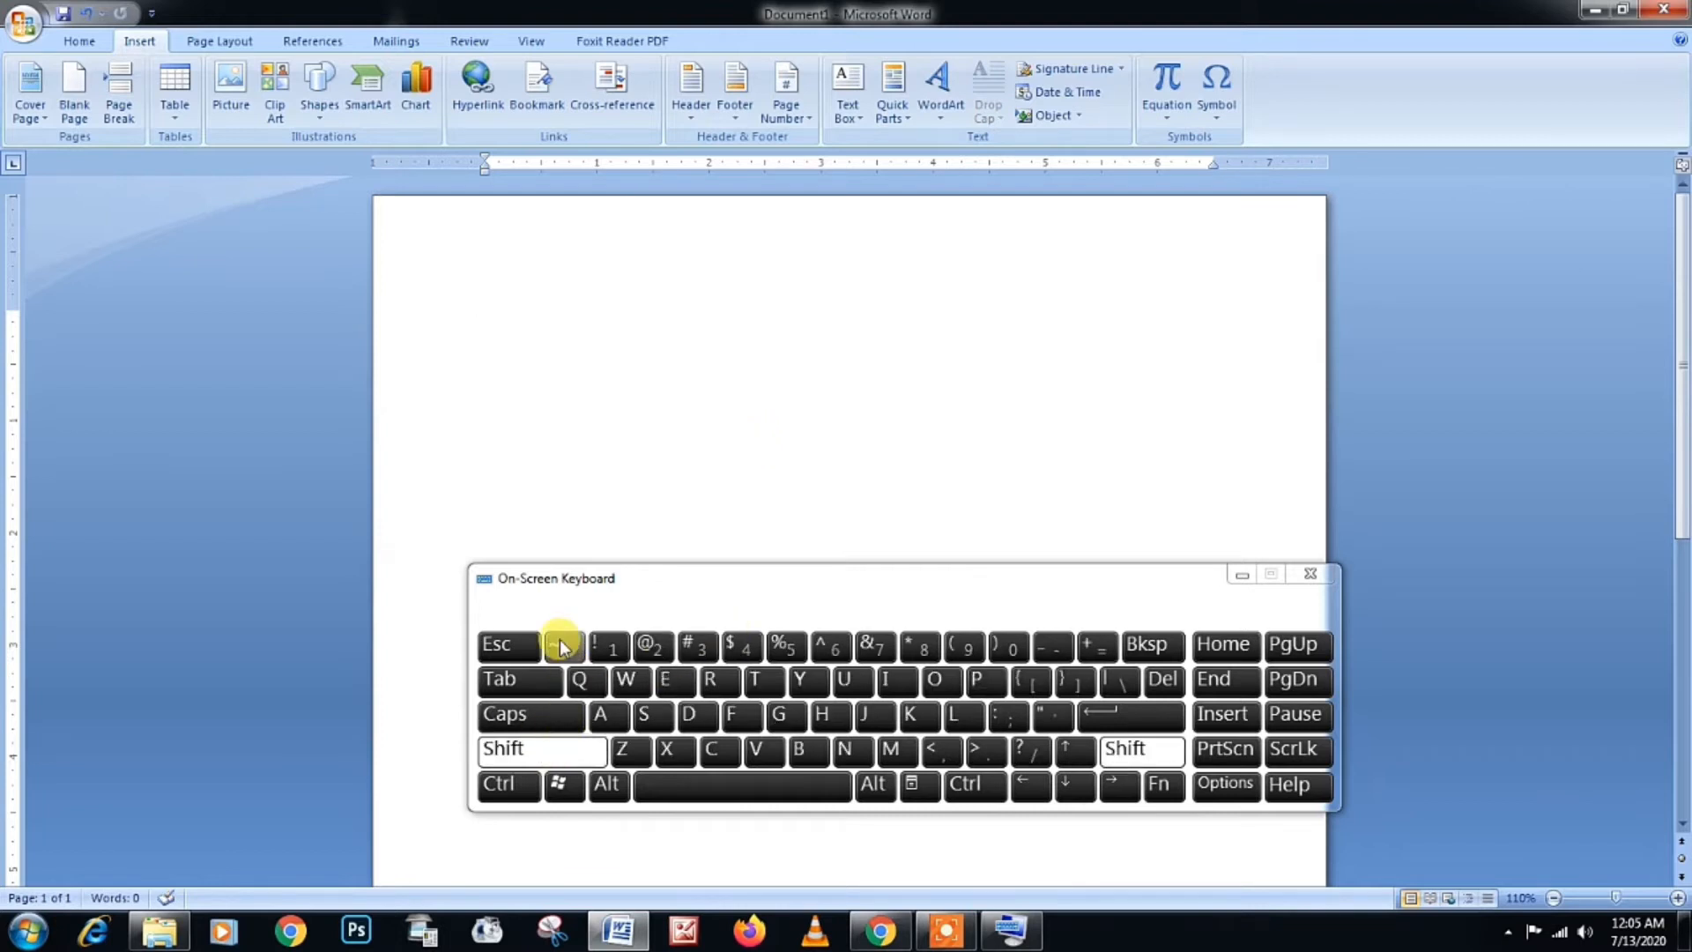
left_click(564, 648)
left_click(564, 648)
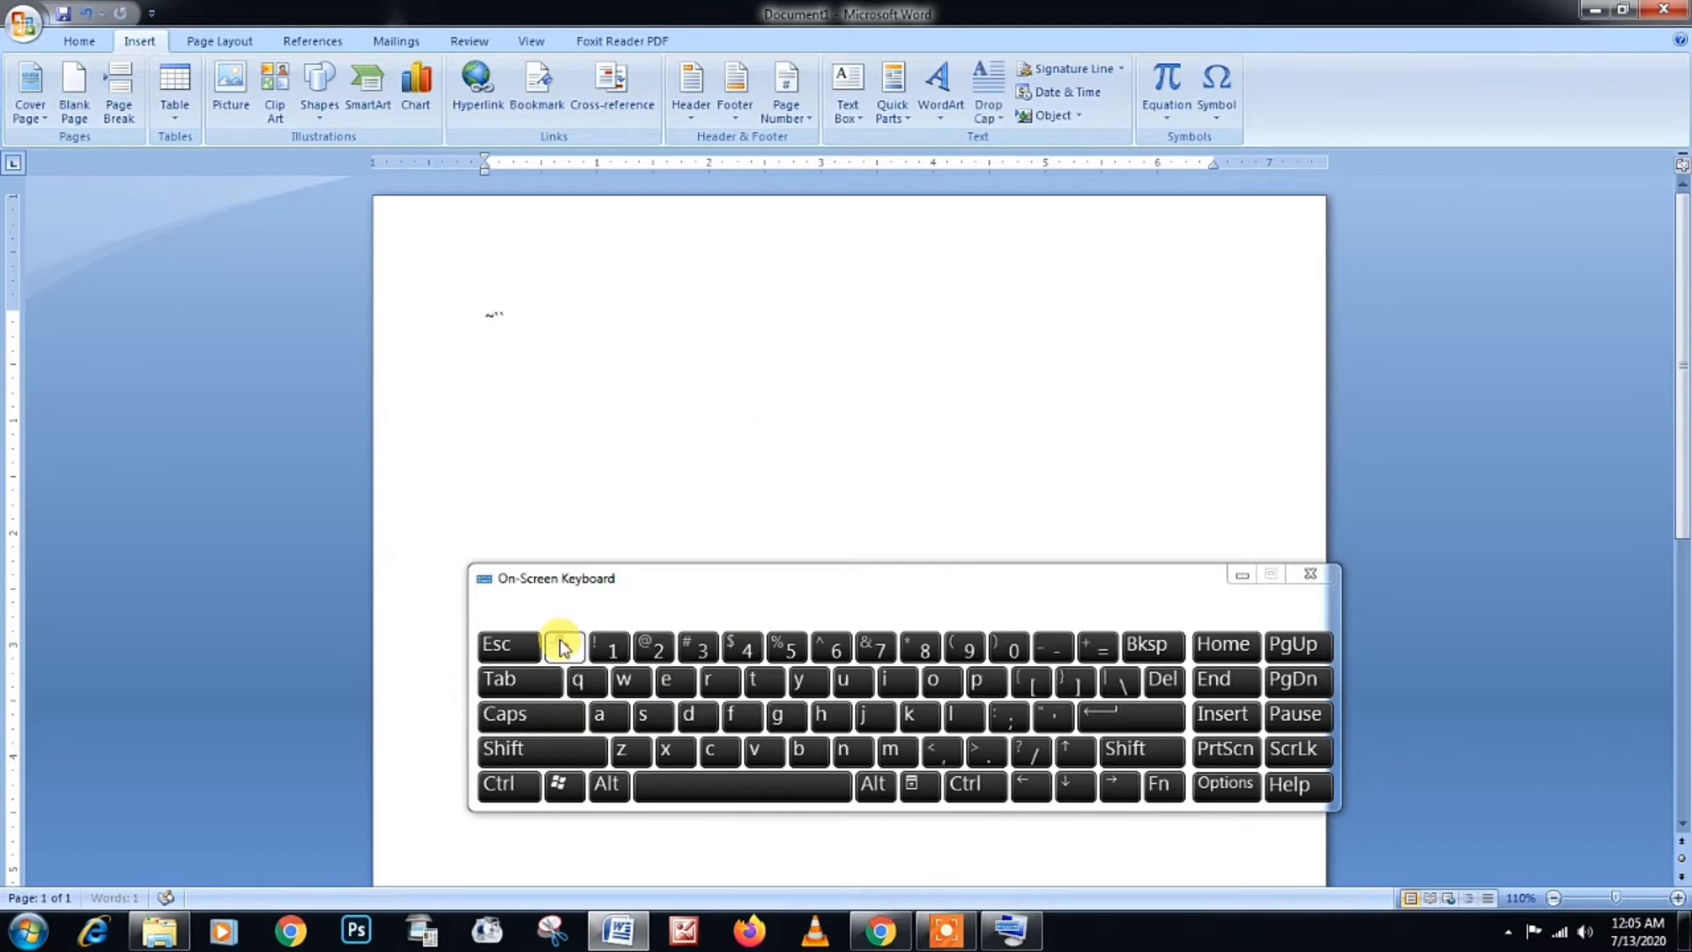
left_click(1142, 652)
left_click(548, 758)
left_click(545, 759)
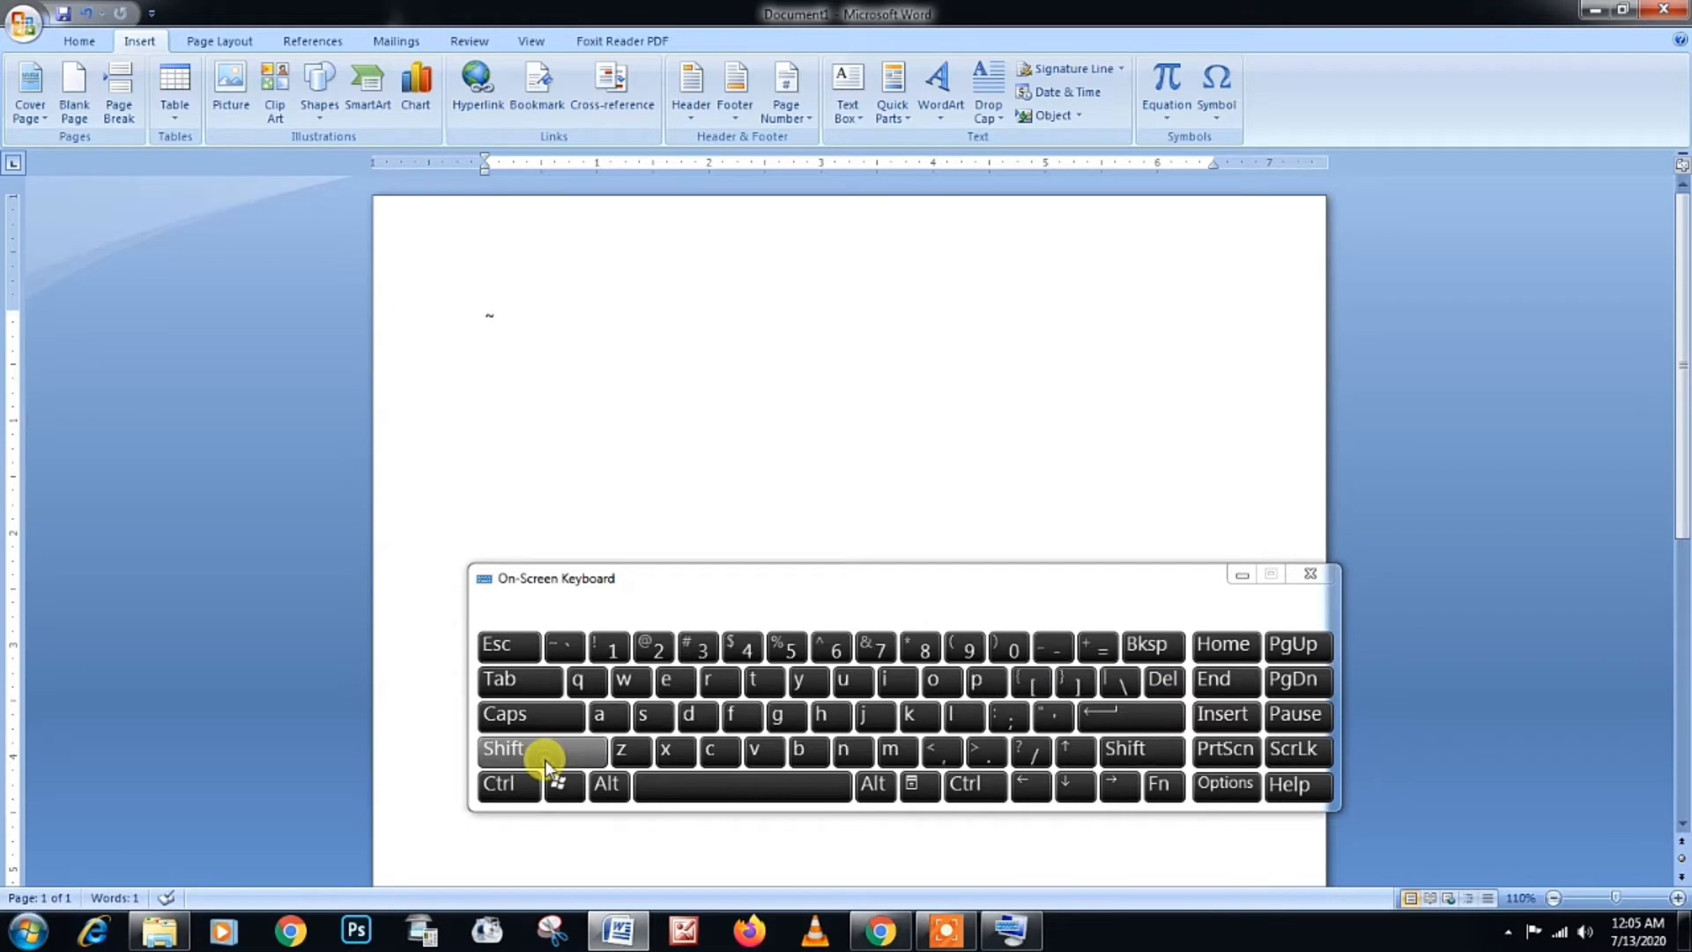
left_click(545, 759)
left_click(562, 647)
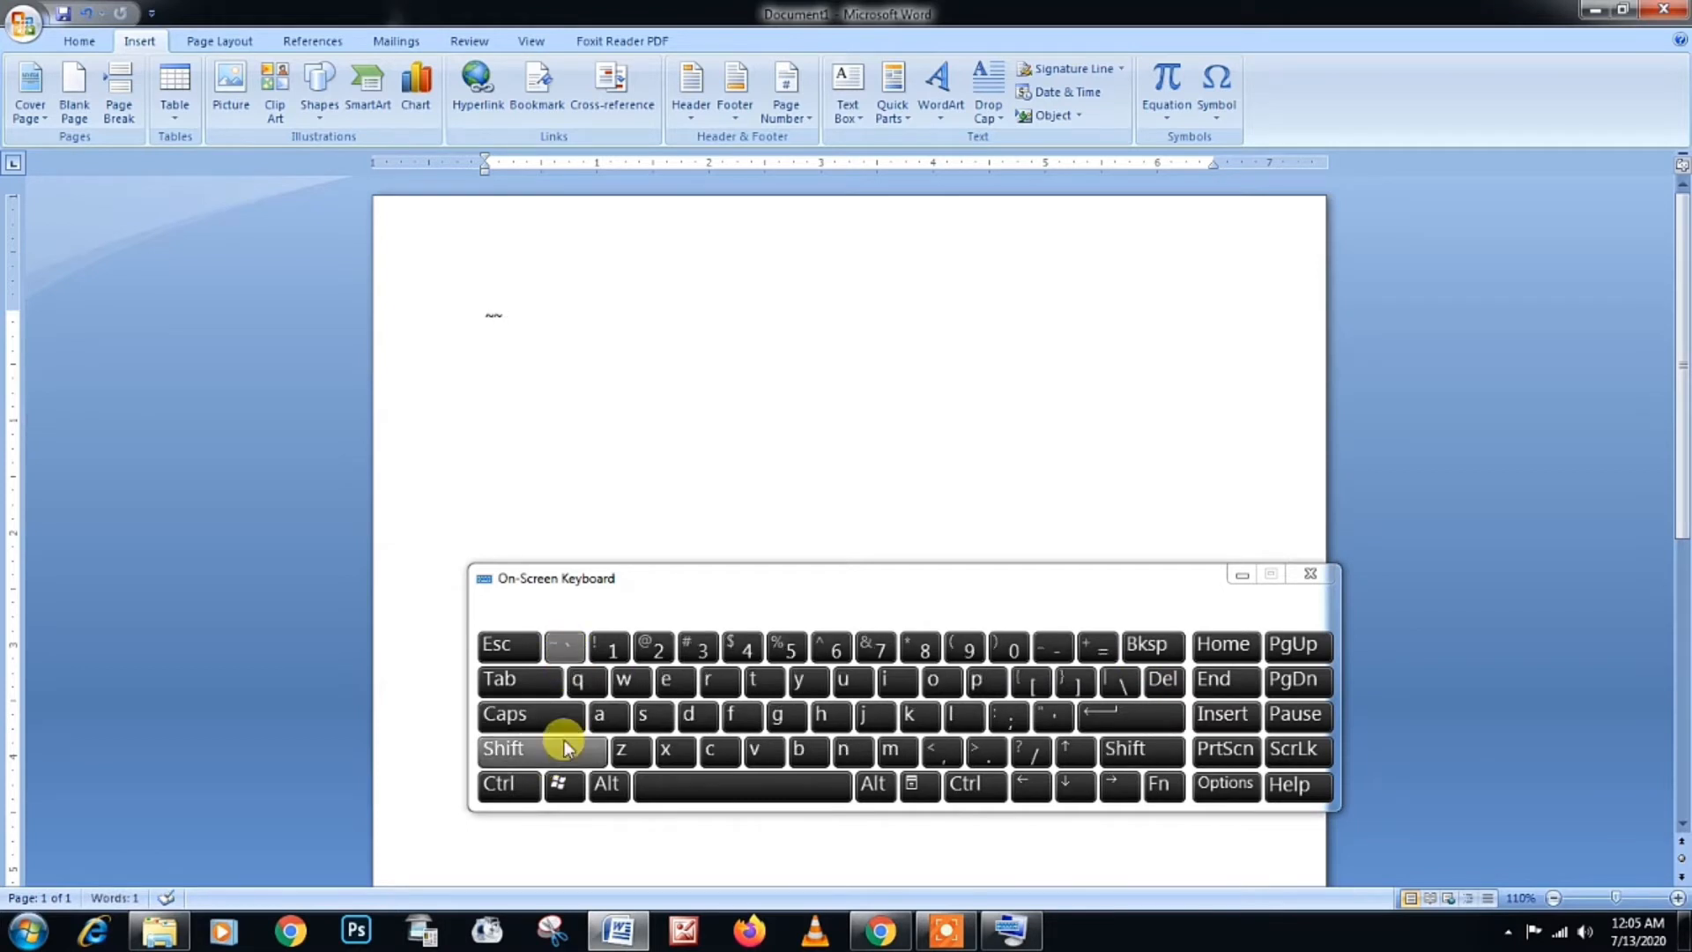
left_click(560, 749)
left_click(573, 659)
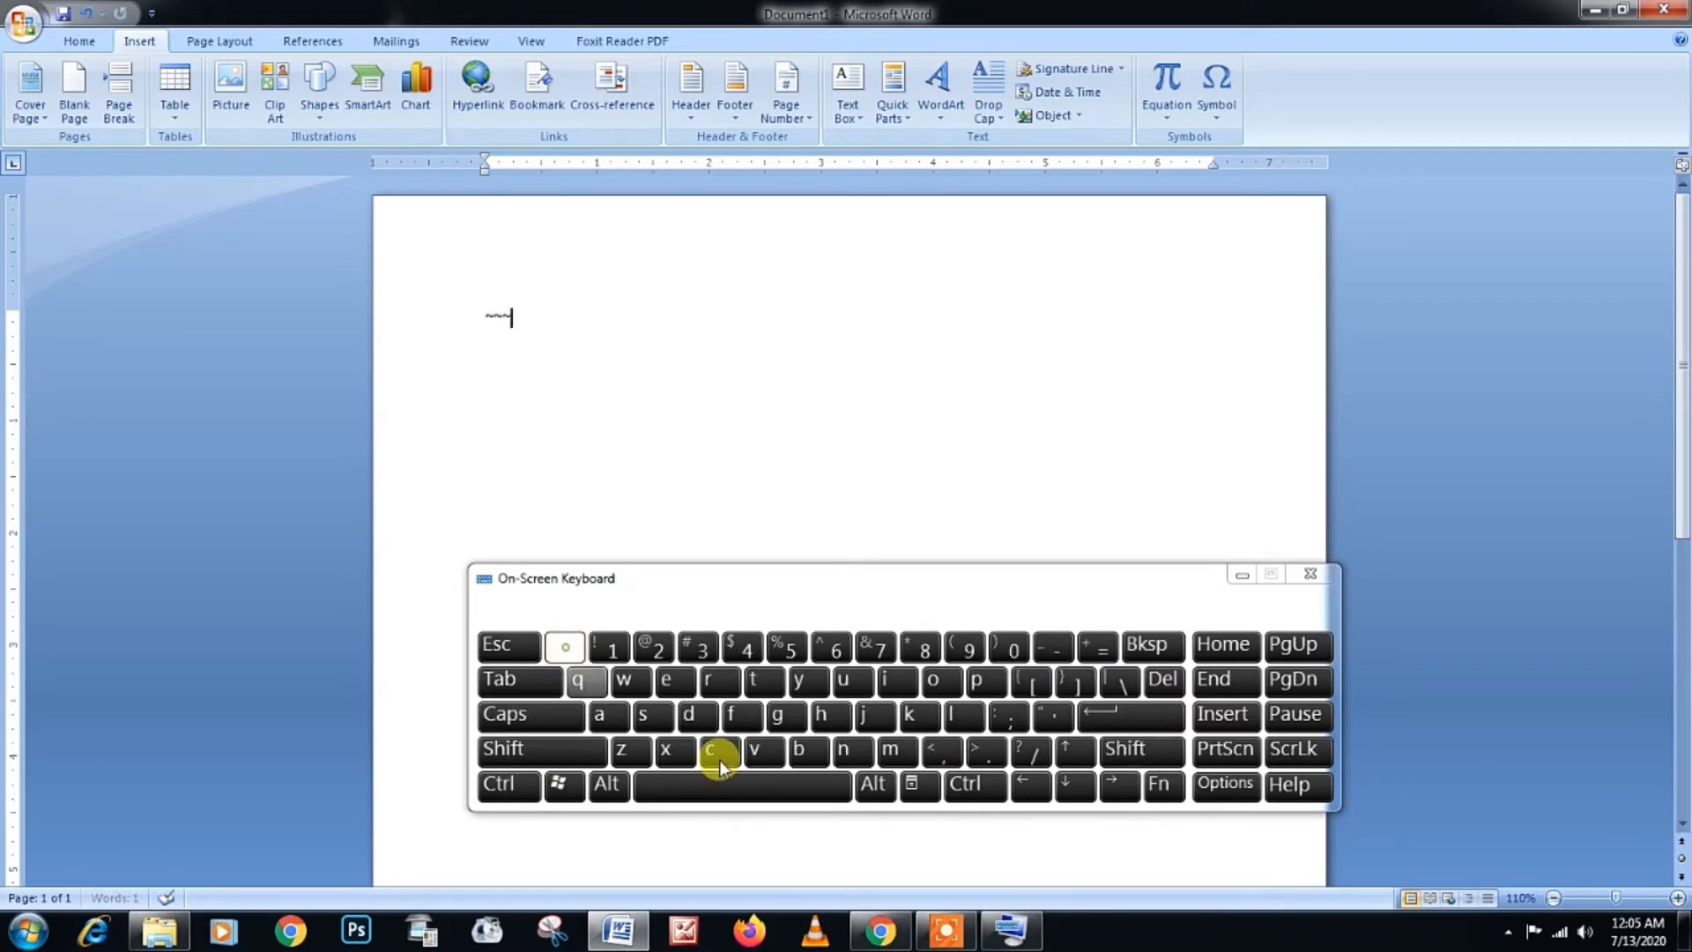
left_click(1155, 720)
left_click(1279, 329)
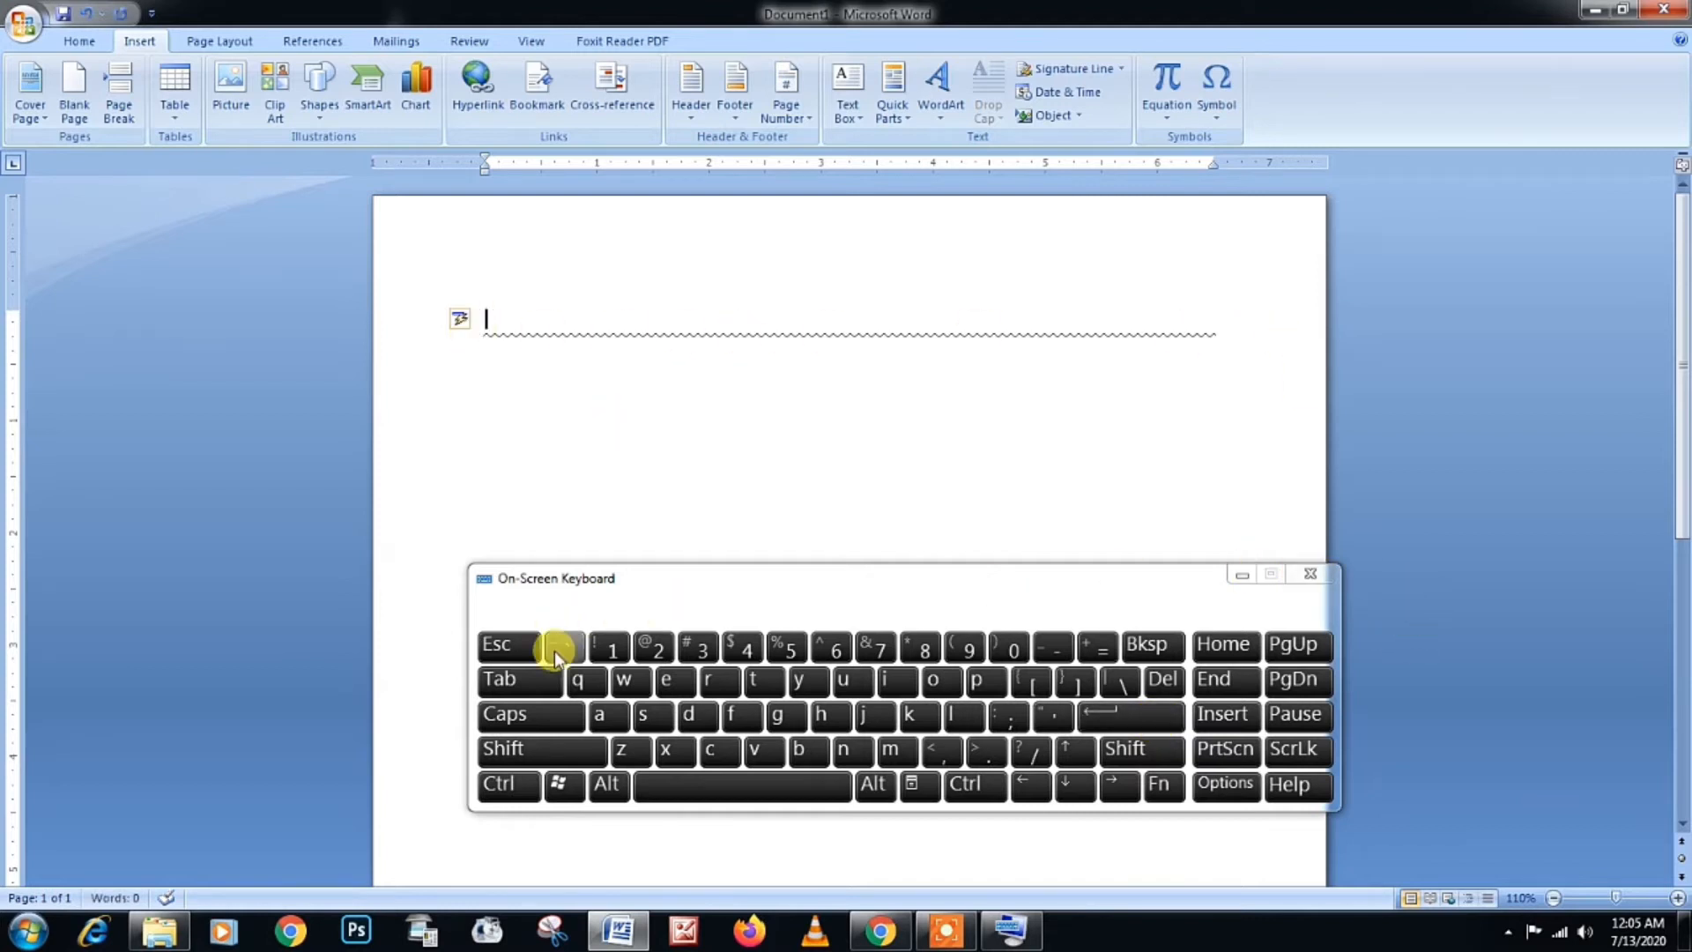
left_click(1307, 574)
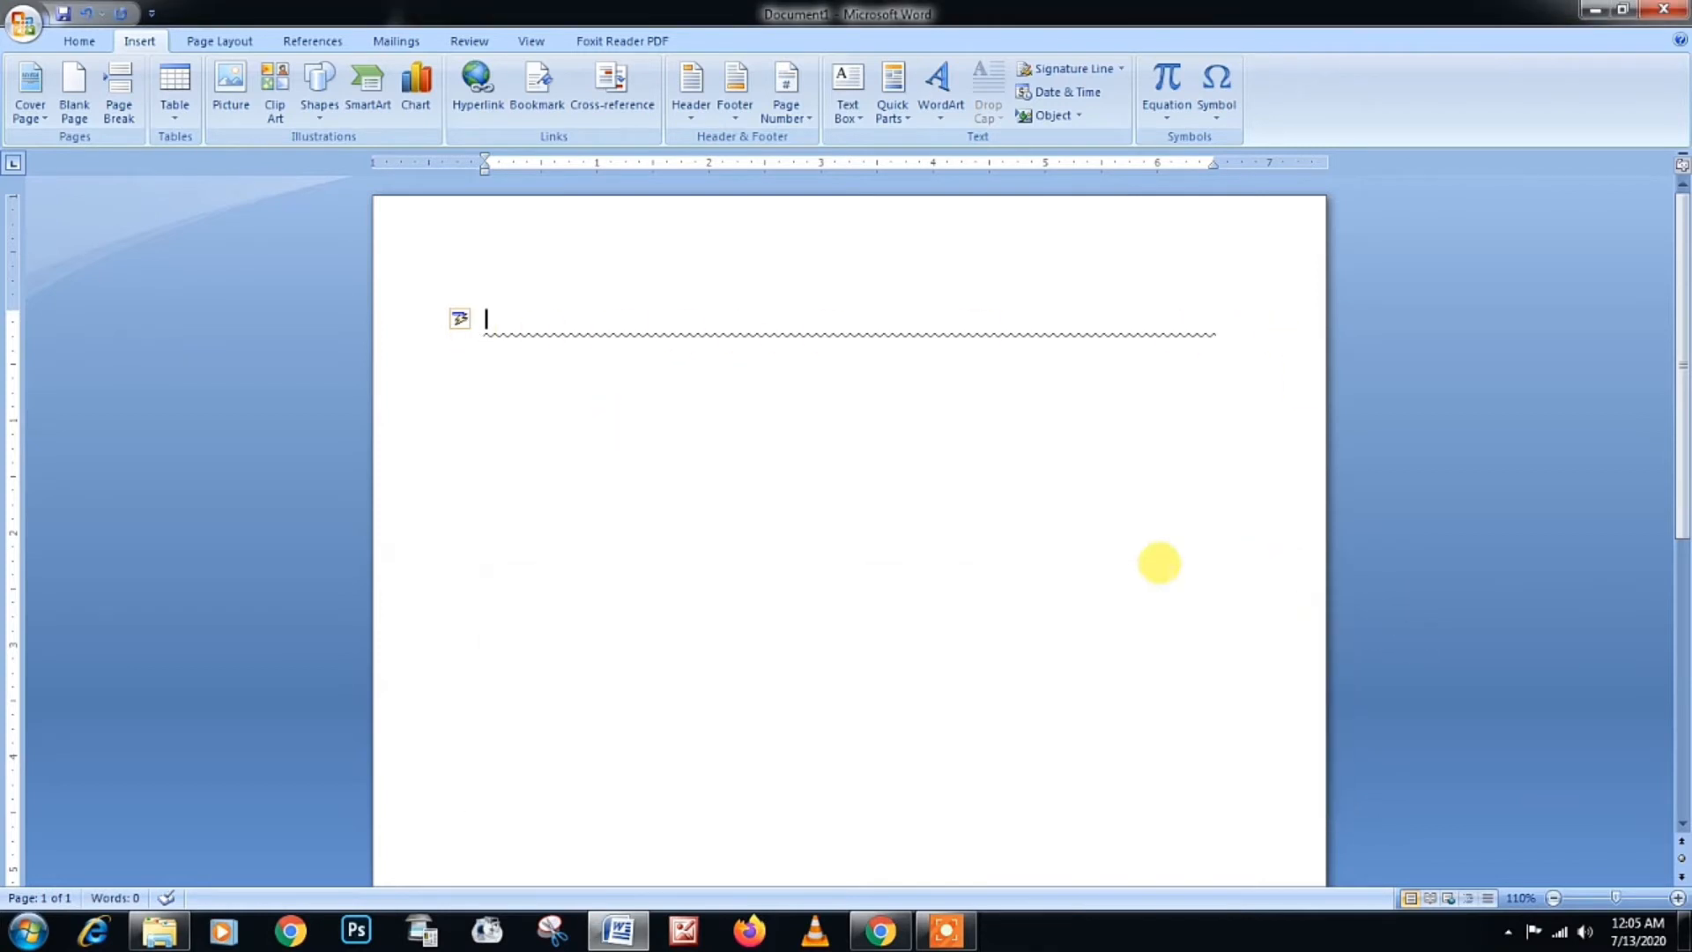
Step: Enter filler text above the wavy line, then delete the document's entire content
type("a")
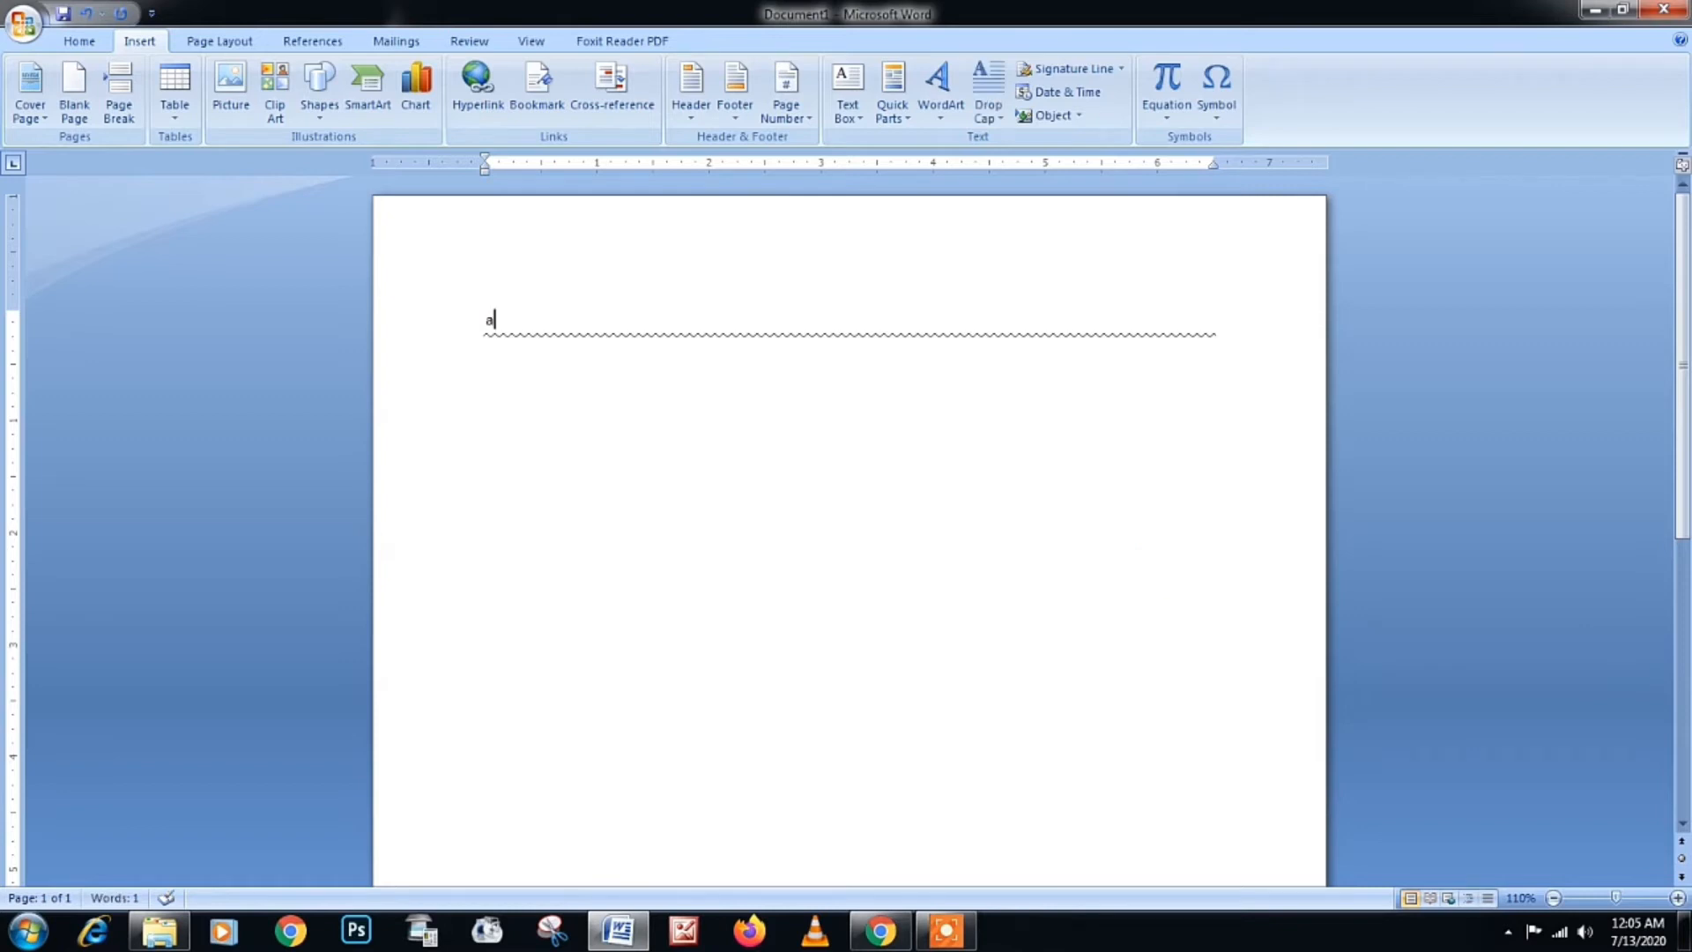
type("dfjksdl;fksl;dfkl;sdkfl;skdfl;k")
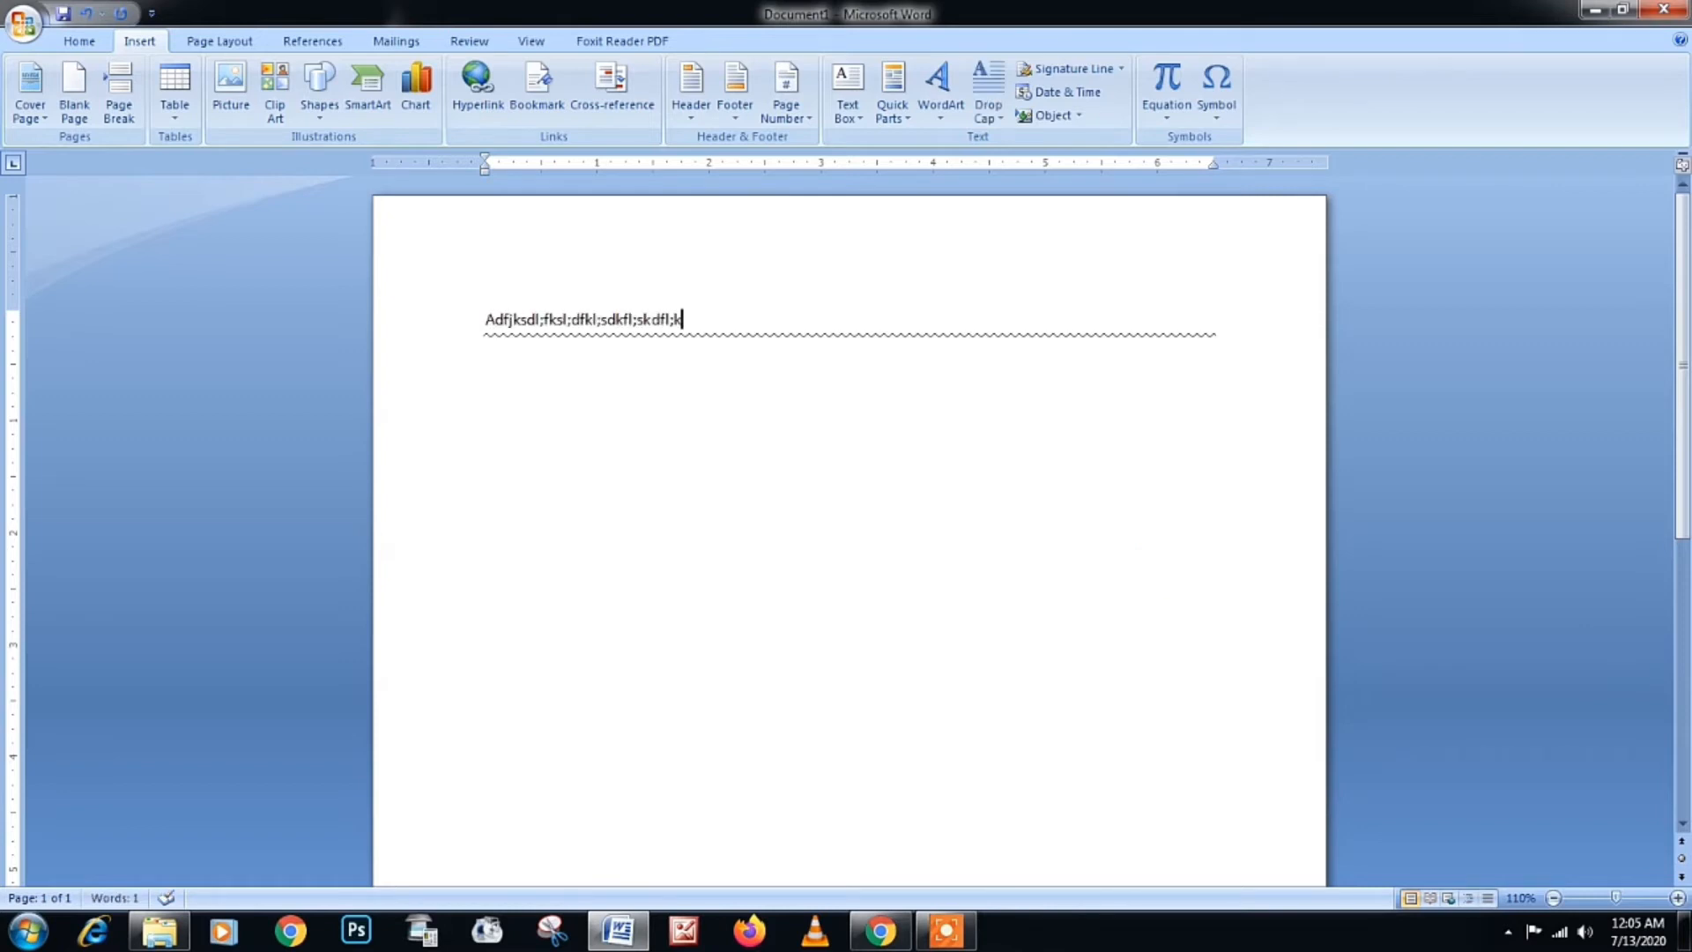
key("ctrl+a")
key("Delete")
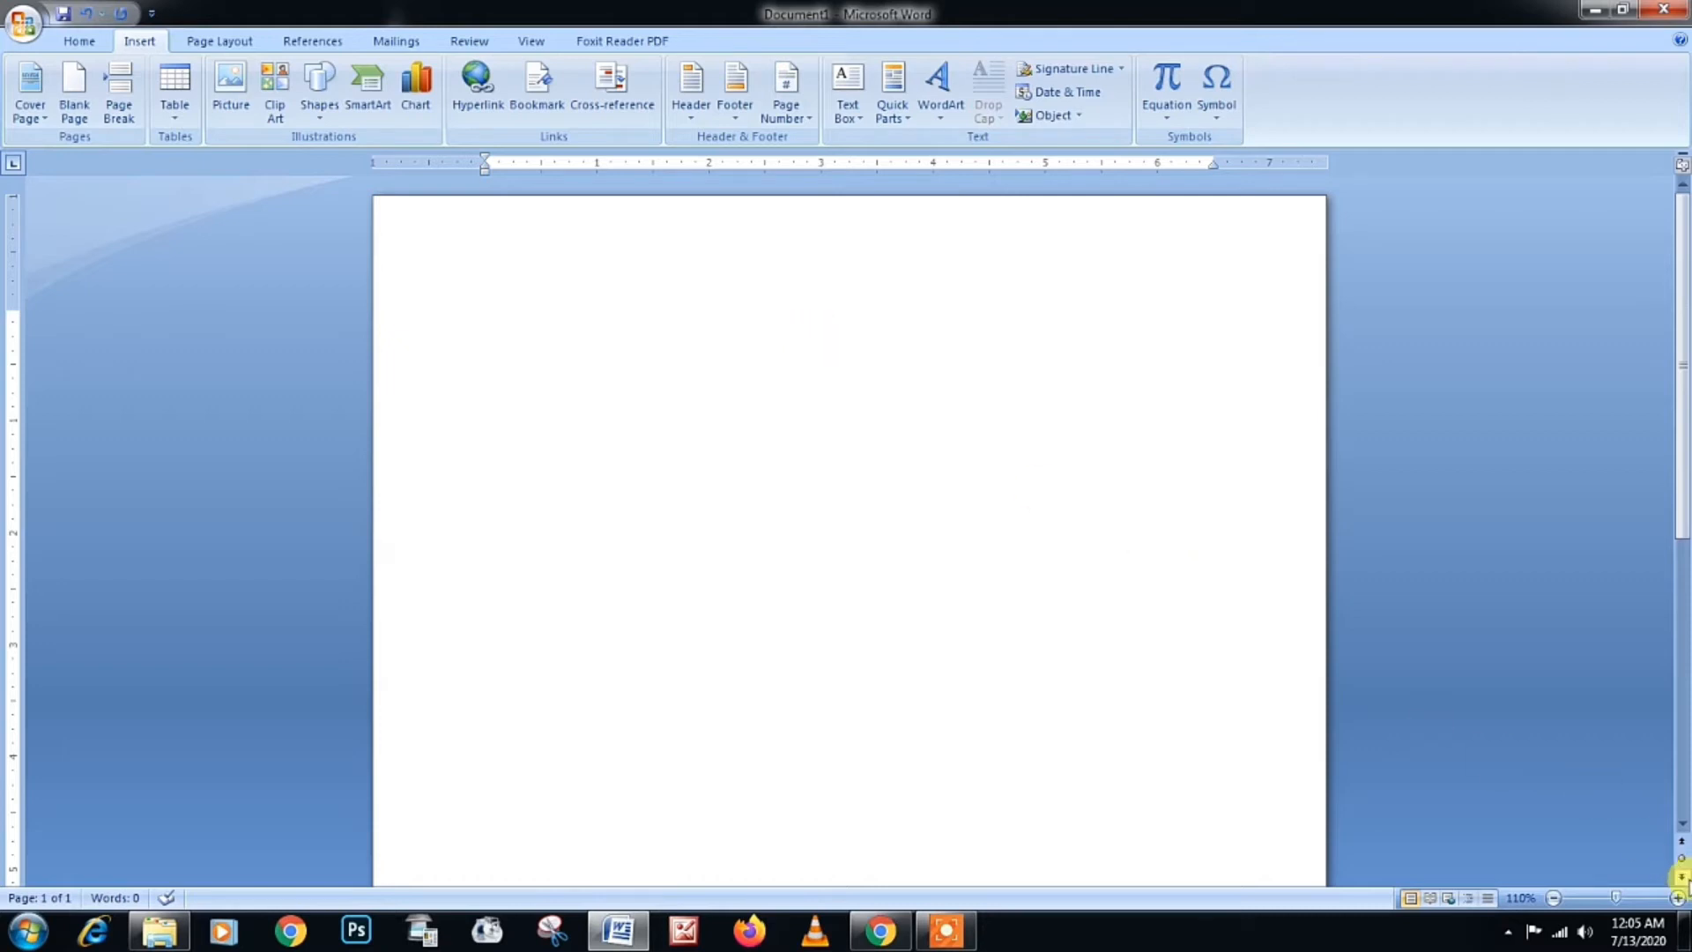
Step: Enter ==> on the document's first line so it converts into a bold right arrow
left_click(1677, 897)
left_click(1678, 897)
left_click(1678, 897)
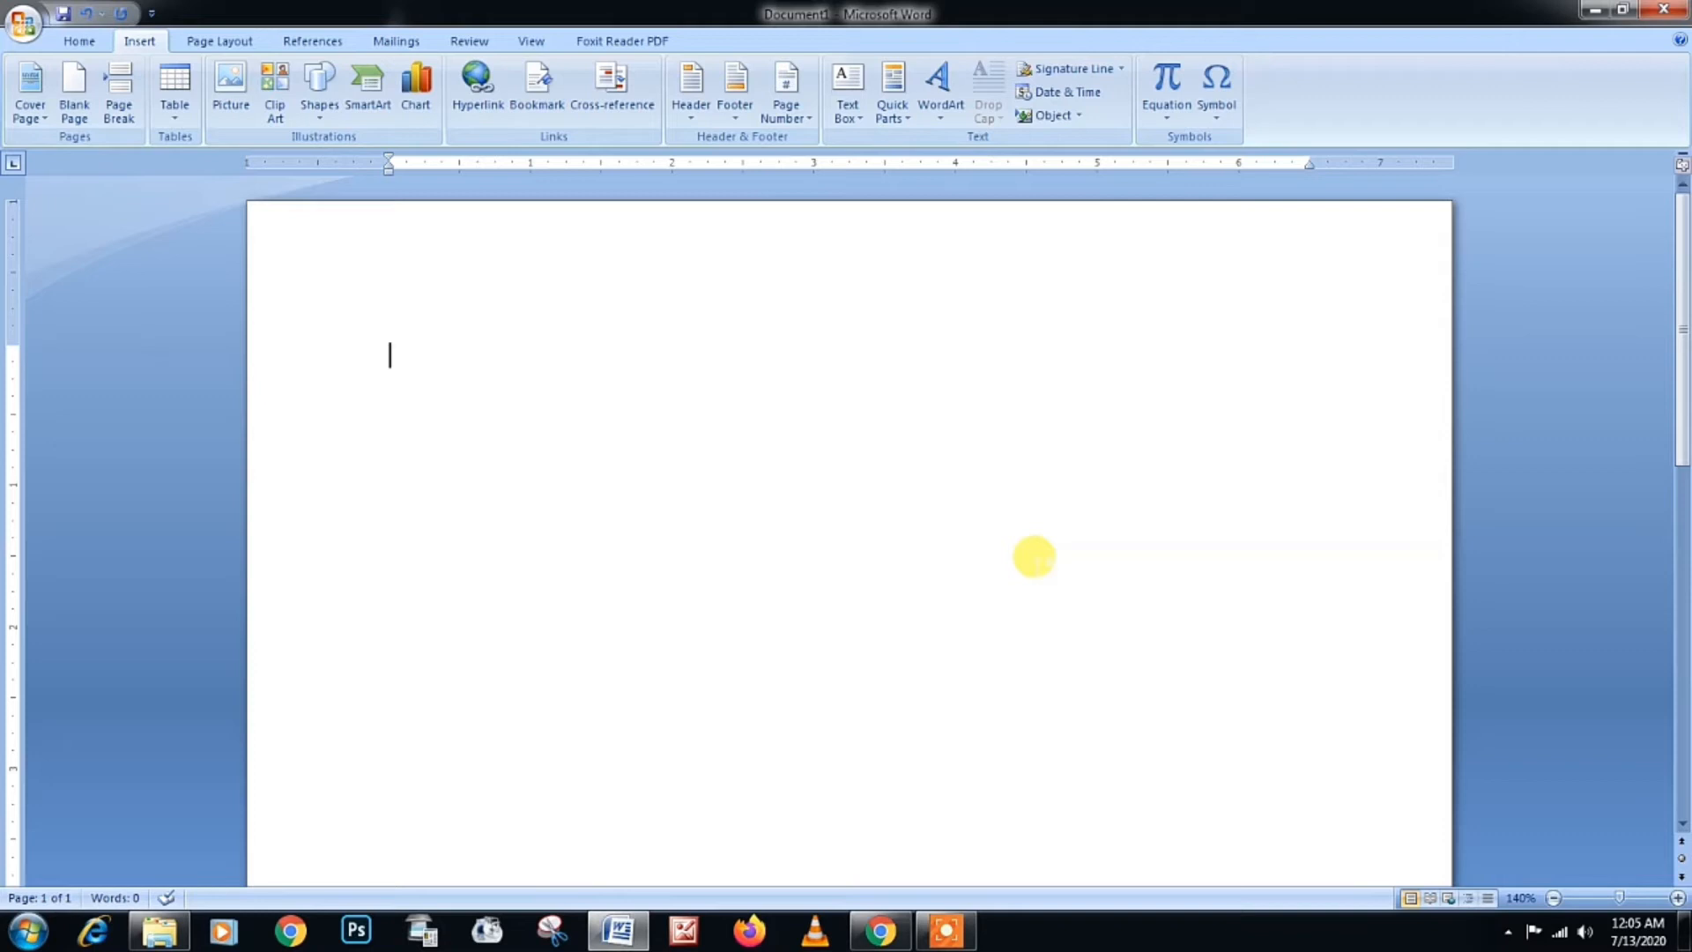
type("==")
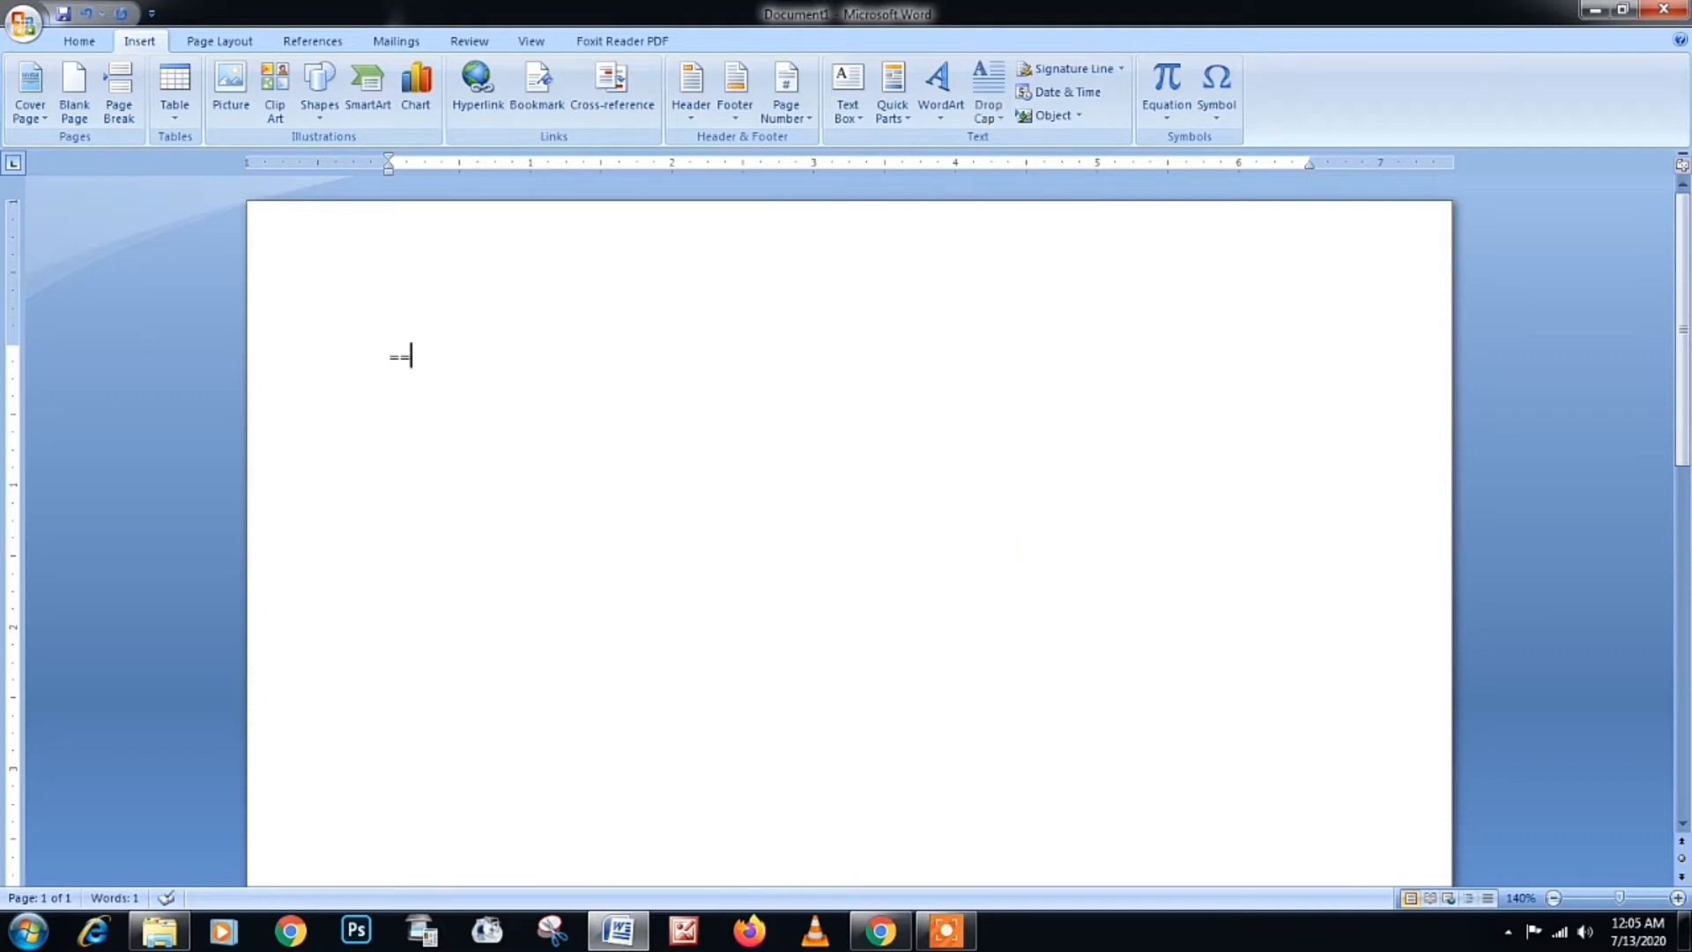
type(">")
Step: Enlarge the right arrow to font size 80
left_click(320, 344)
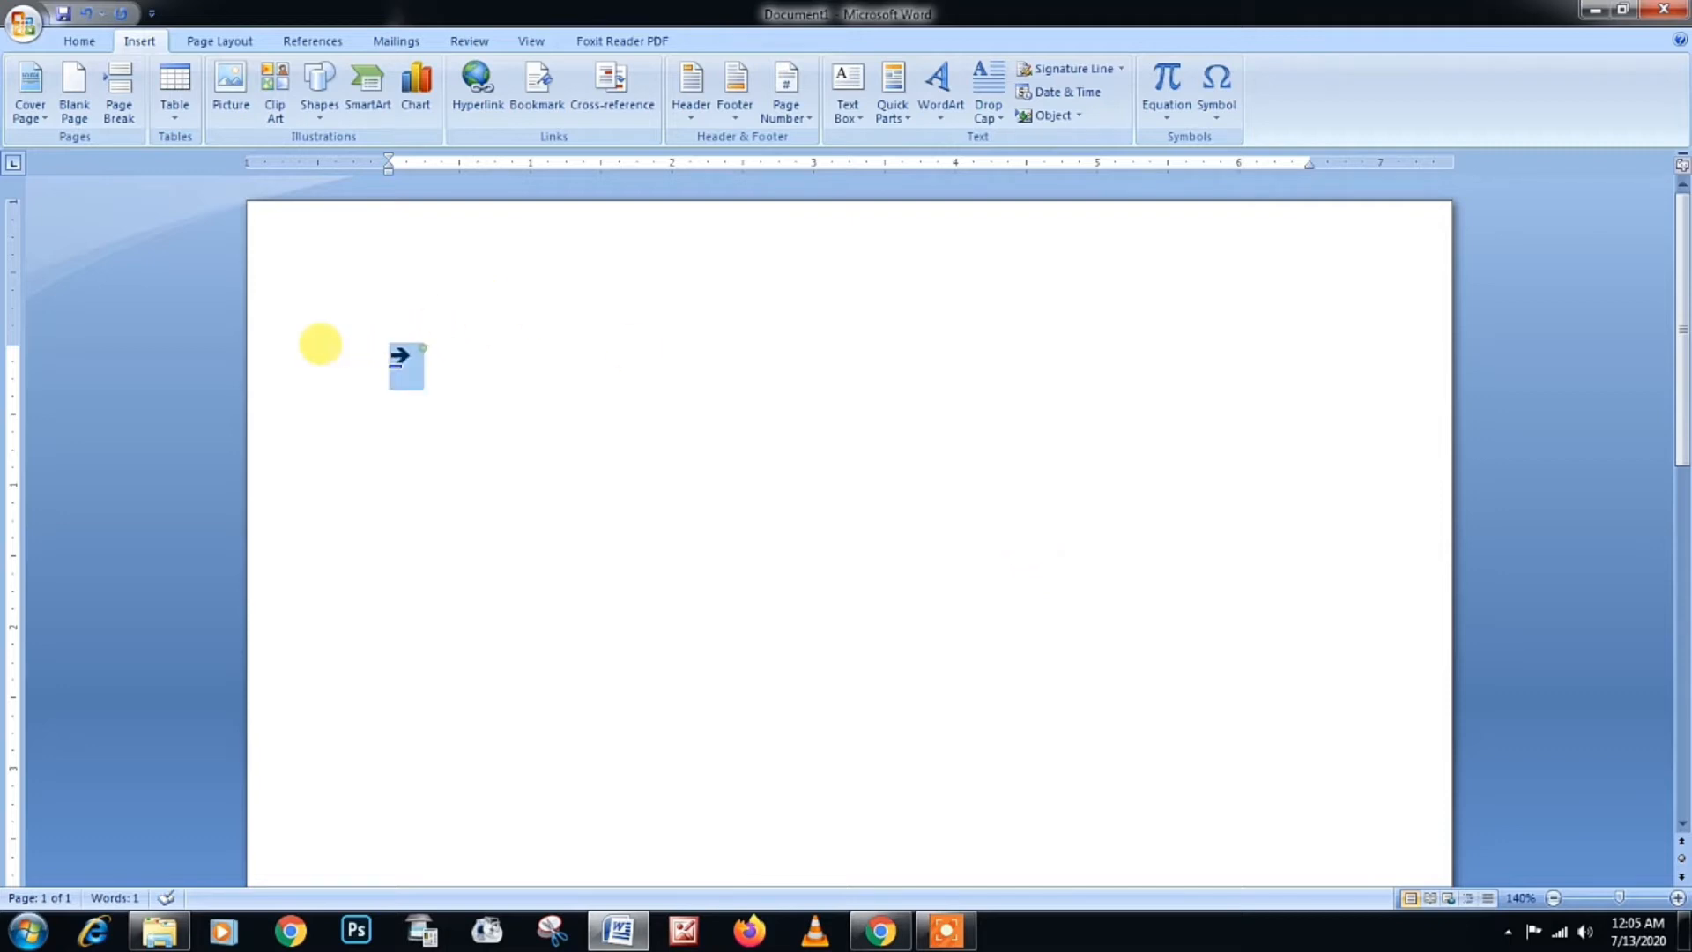
left_click(76, 40)
left_click(374, 77)
left_click(375, 77)
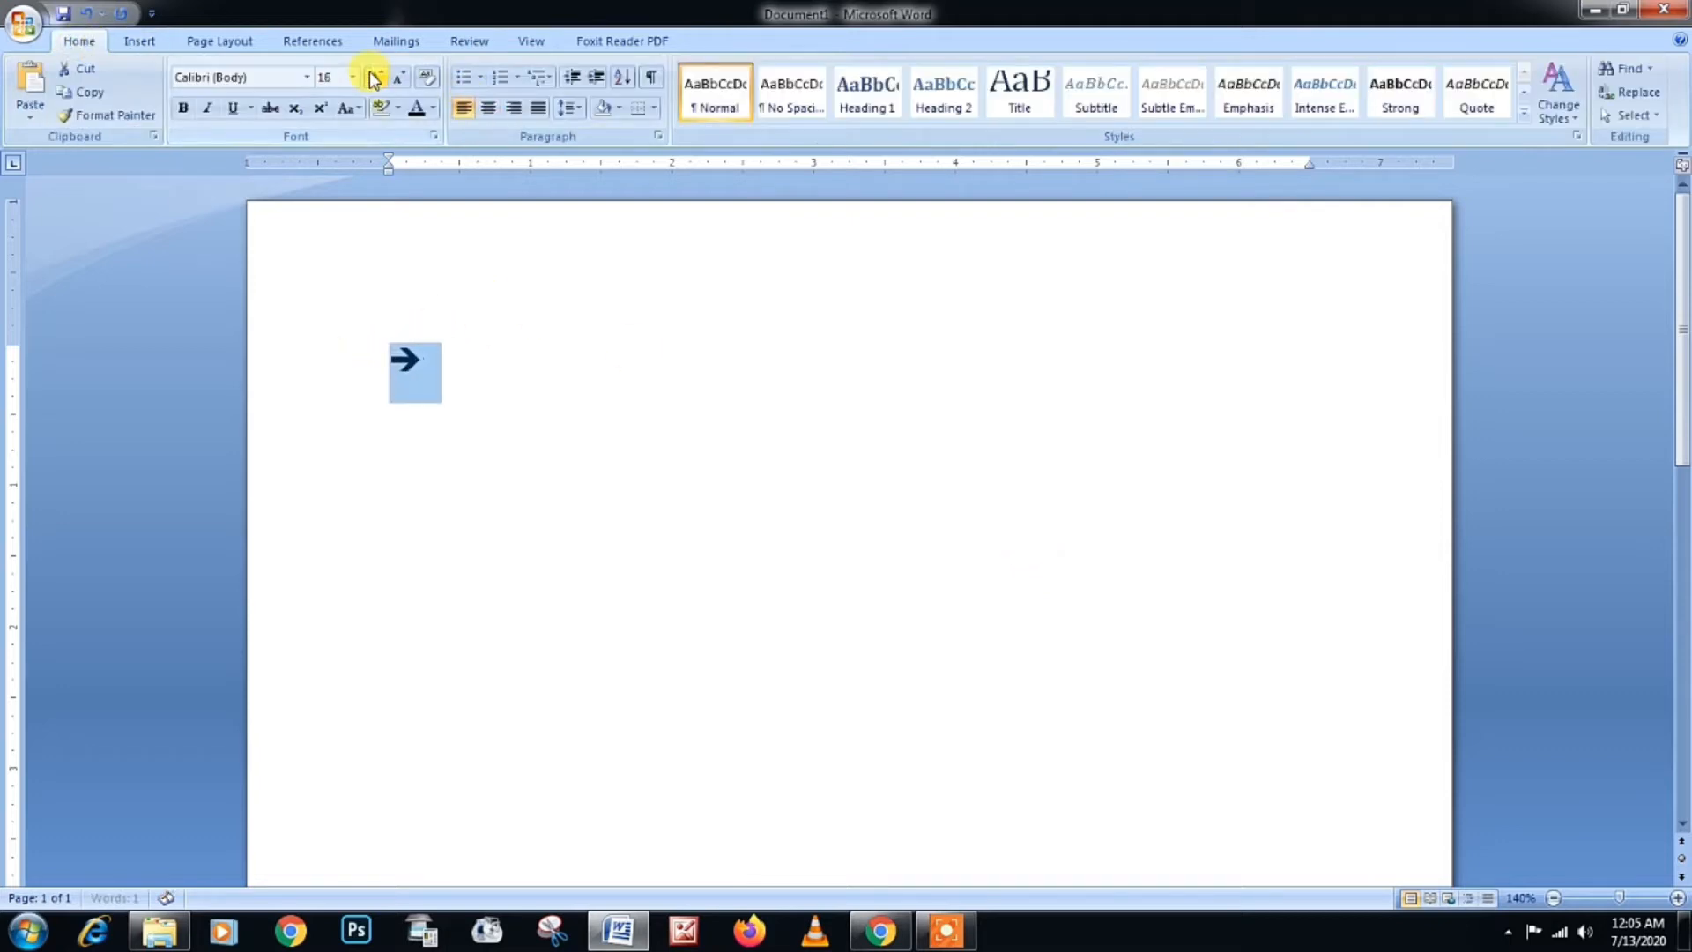
left_click(374, 77)
left_click(374, 78)
left_click(375, 78)
left_click(375, 77)
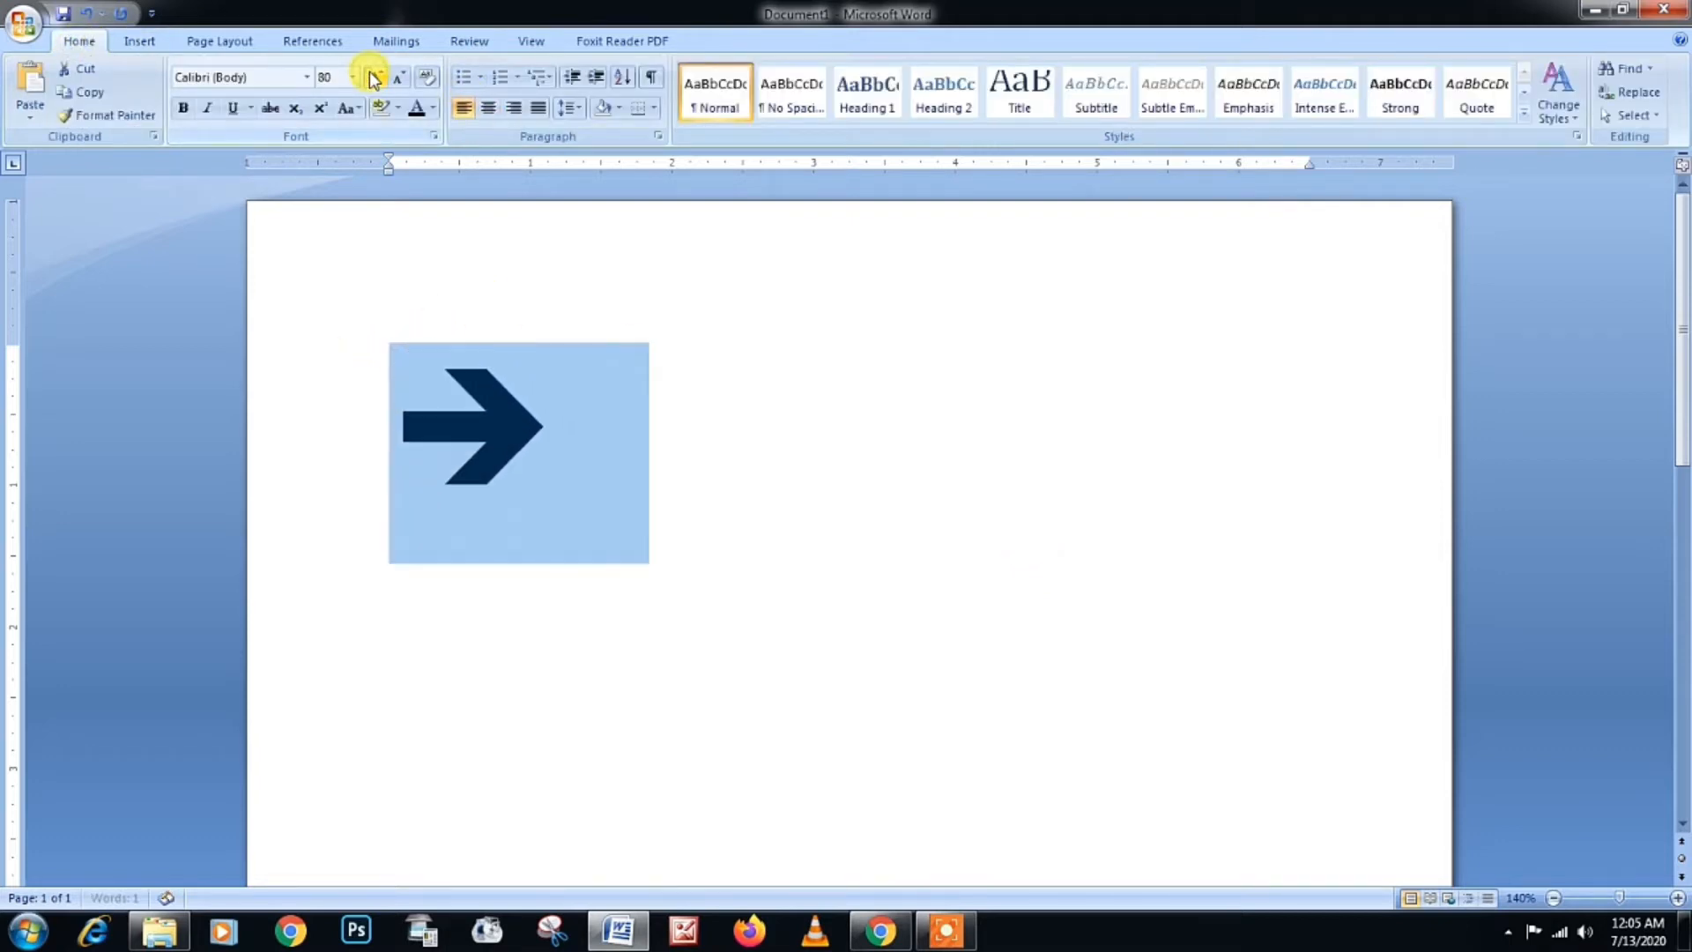
left_click(687, 461)
Step: Delete the enlarged right arrow and enter <== in its place to produce a bold left arrow
left_click(359, 432)
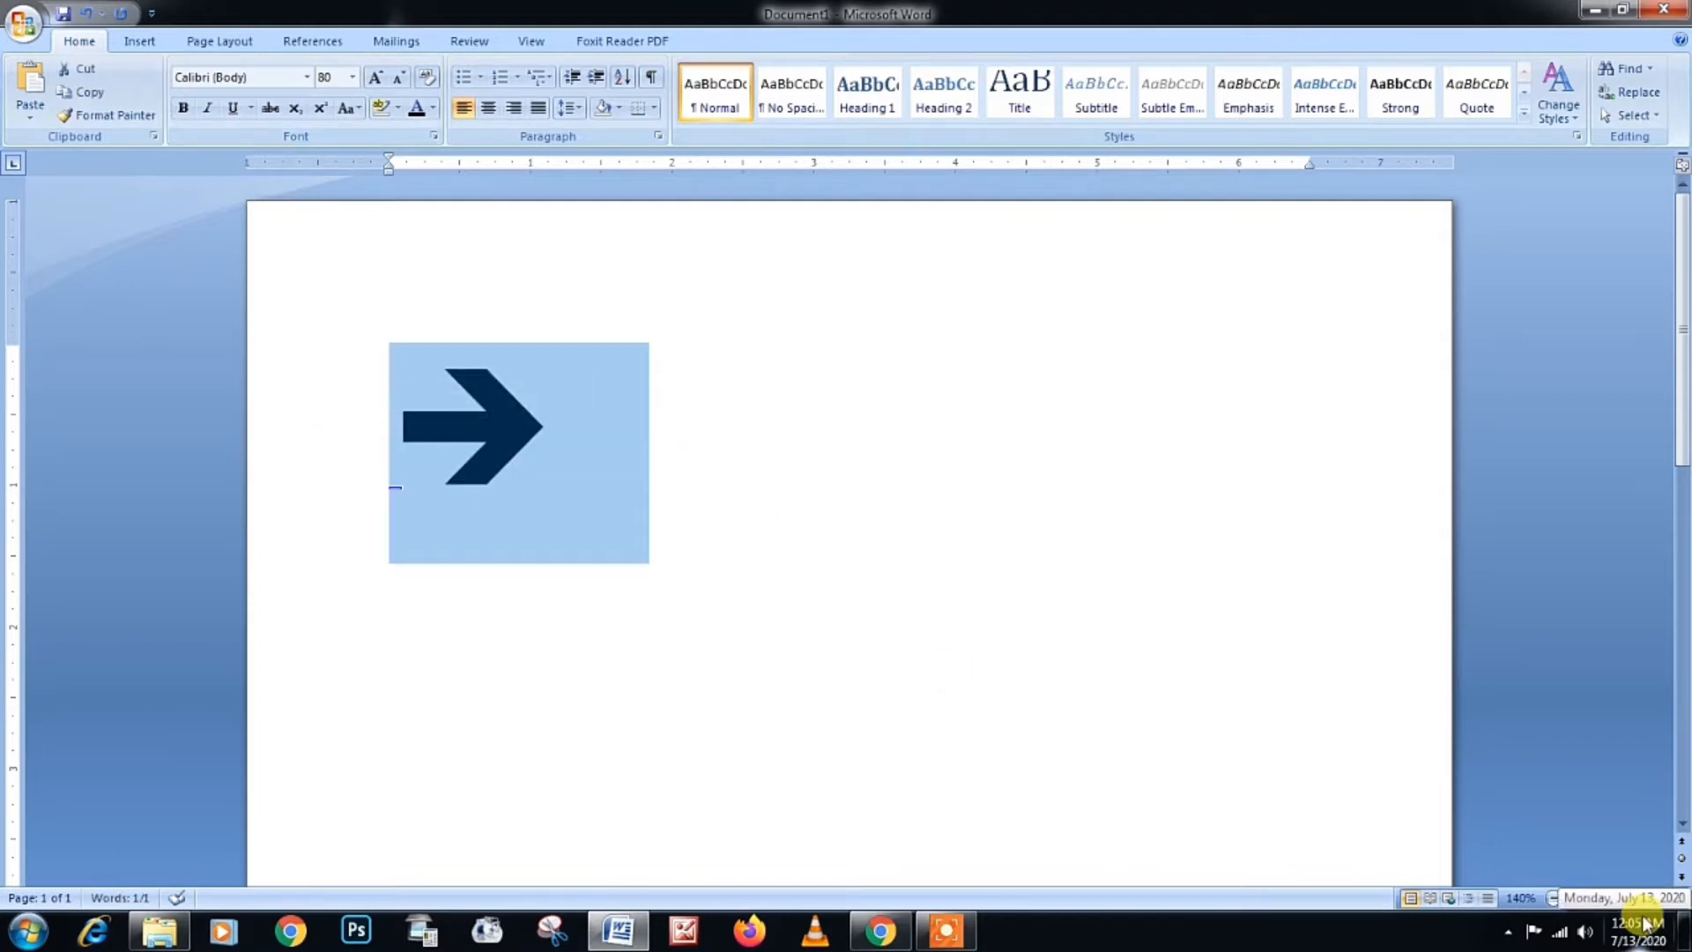
key("Delete")
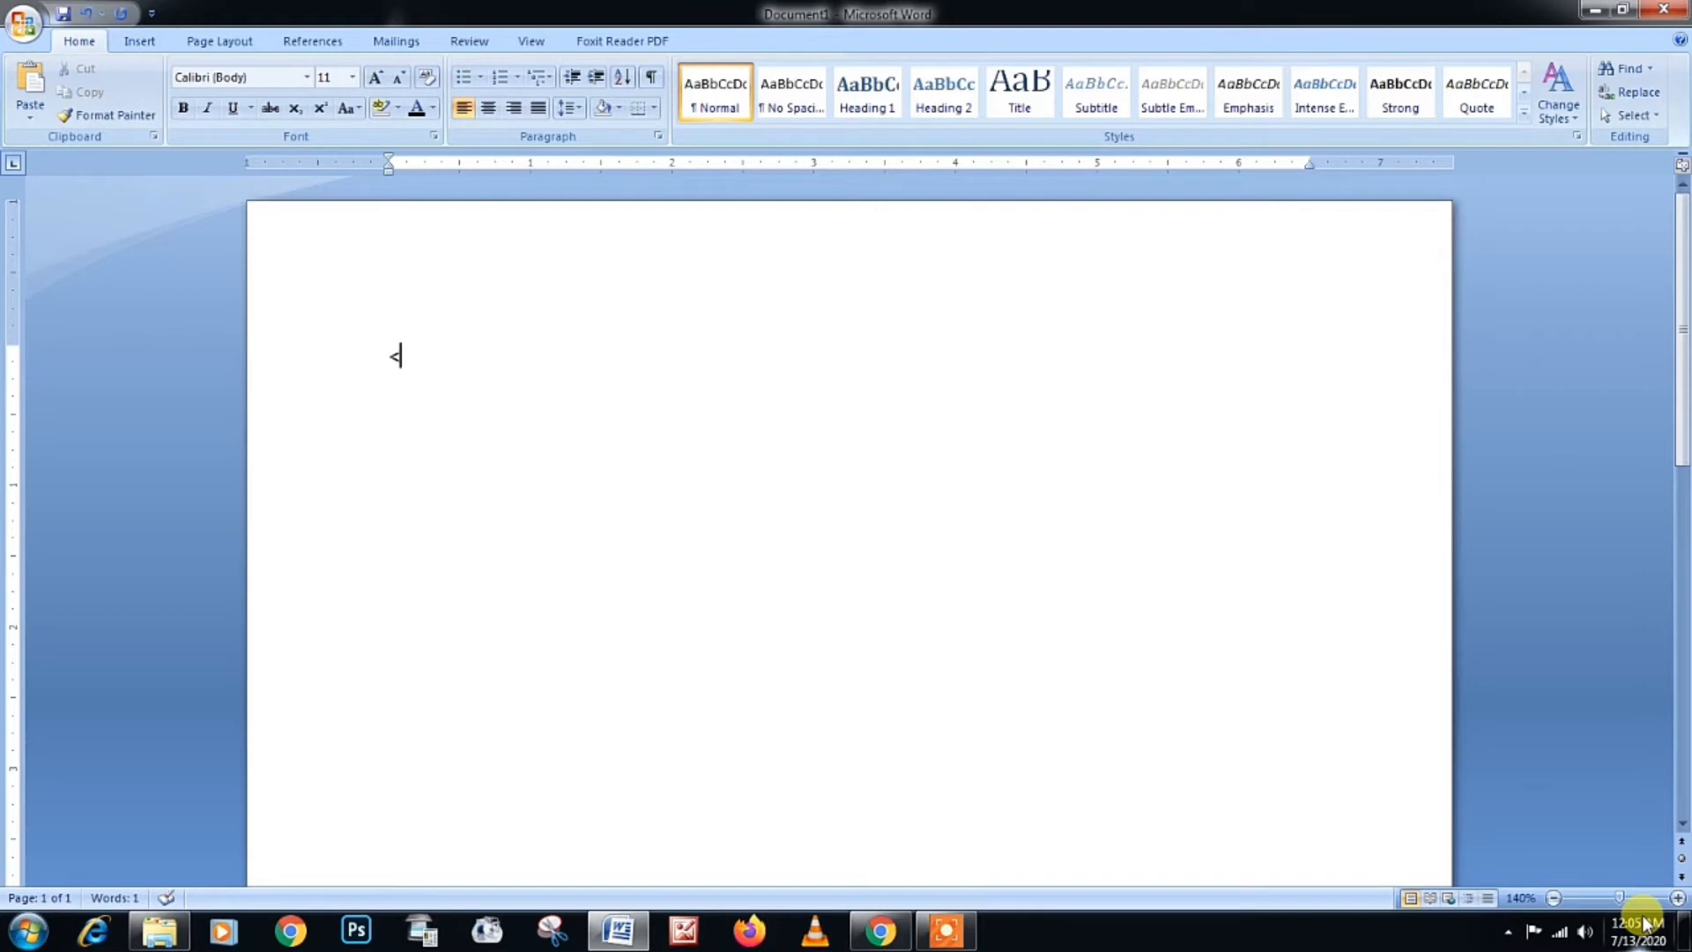
type("<==")
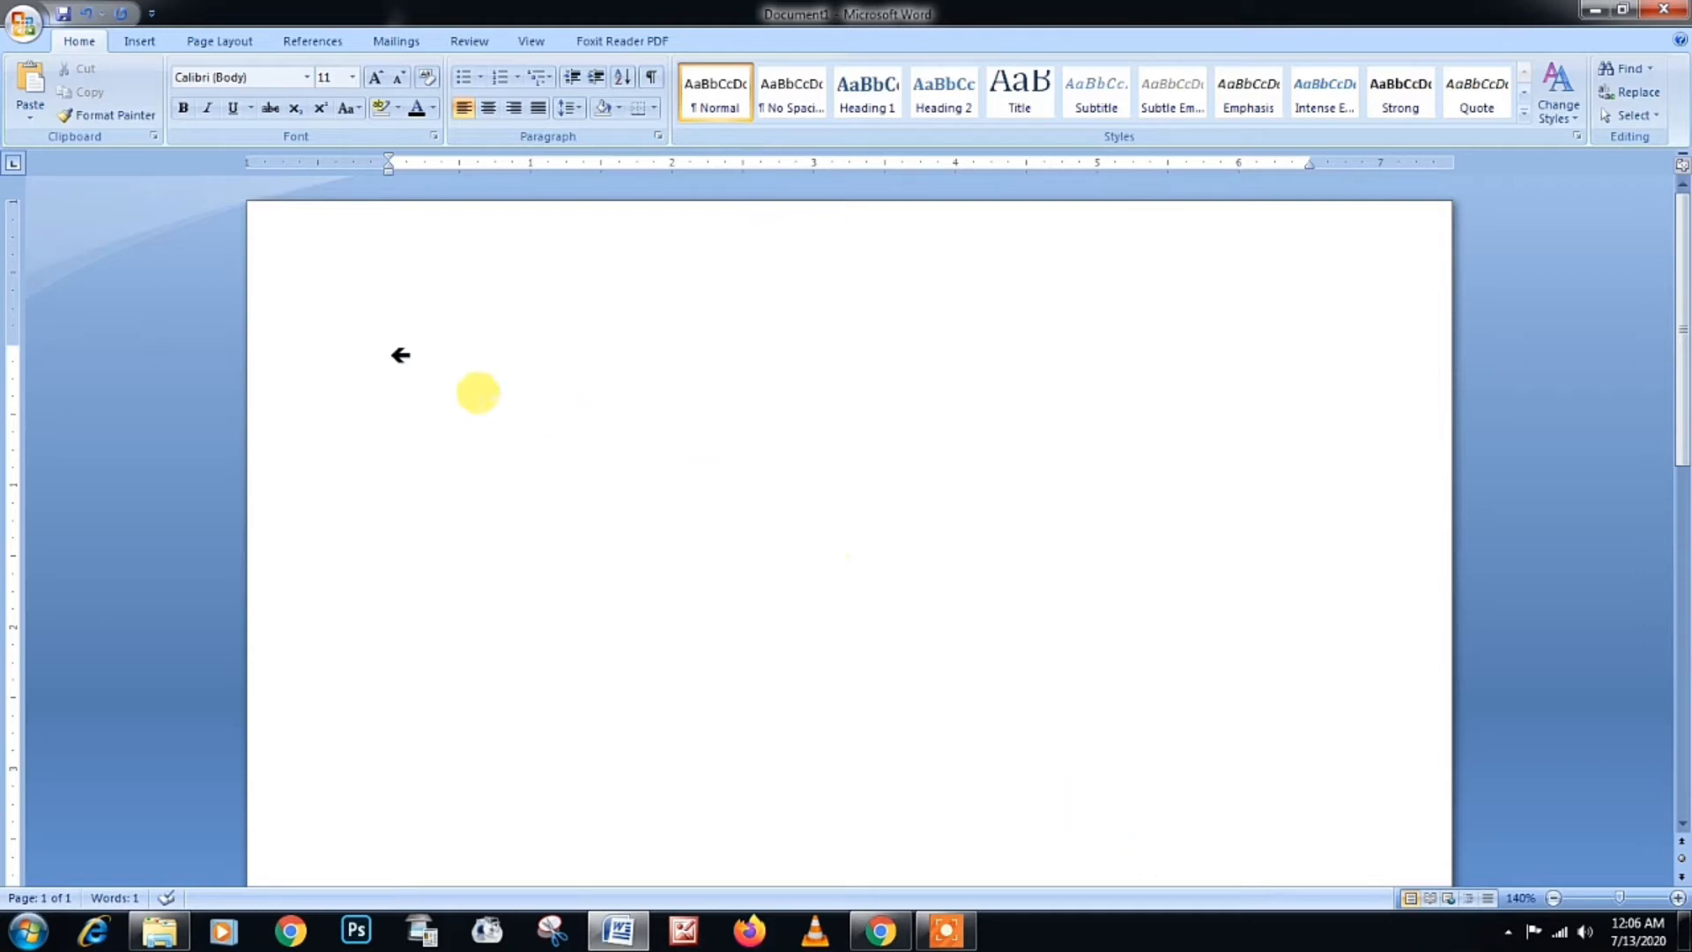
Step: Enlarge the left arrow to font size 120
left_click_drag(429, 361, 377, 344)
left_click(377, 78)
left_click(377, 78)
left_click(377, 79)
left_click(377, 78)
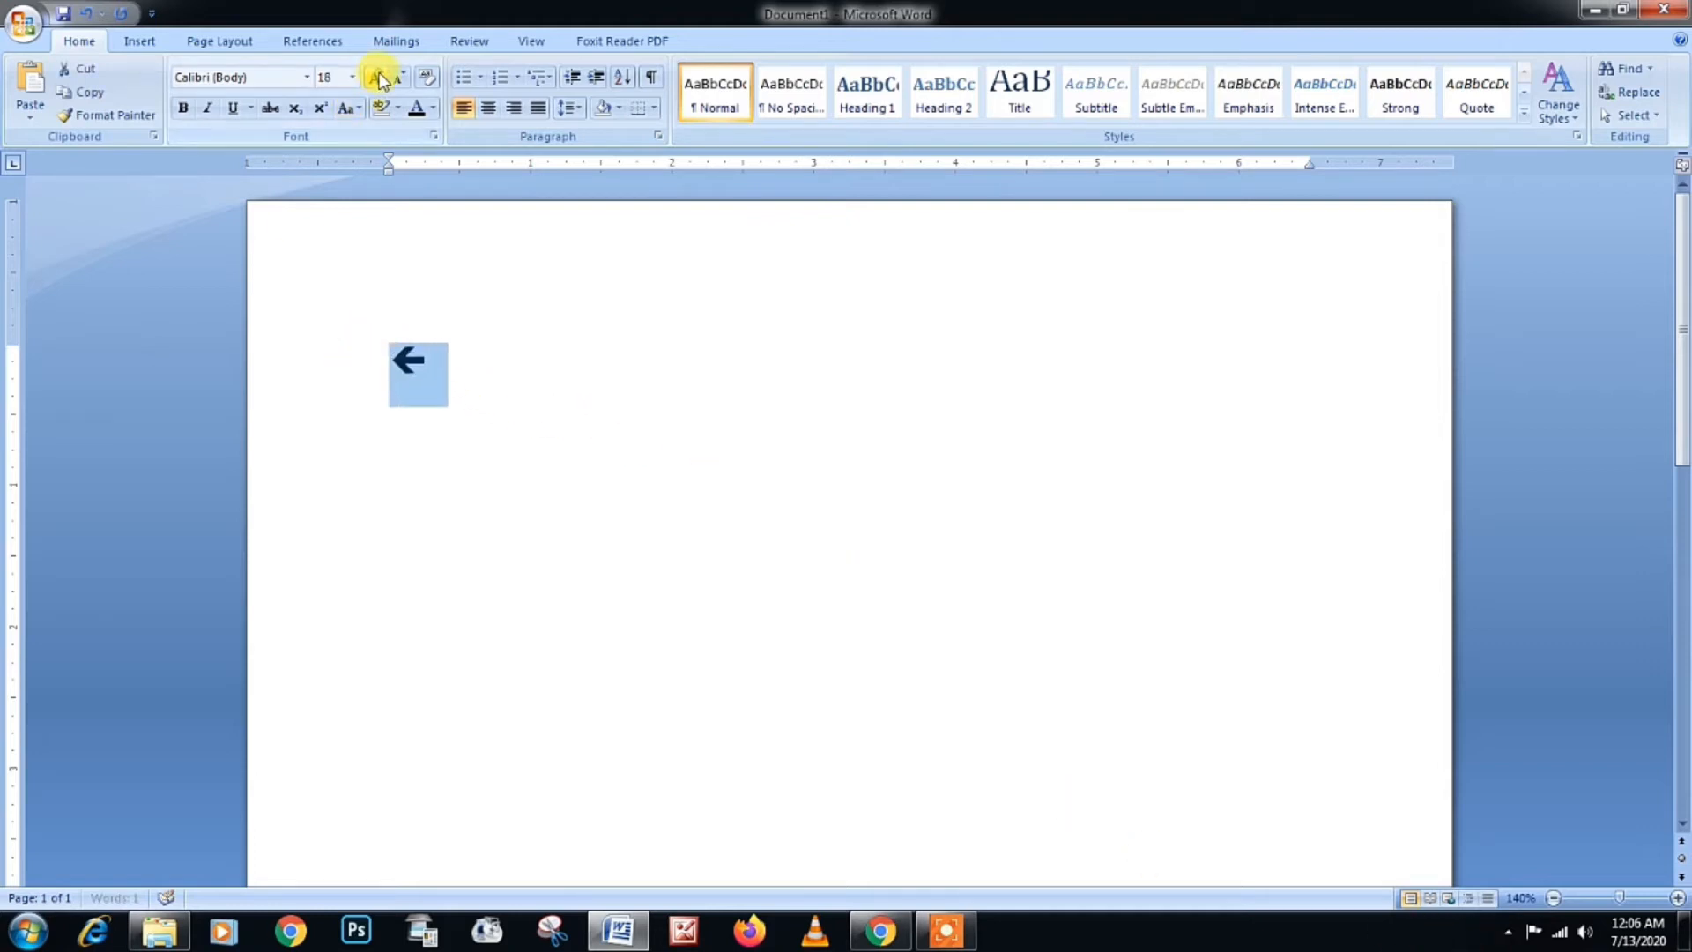
left_click(377, 78)
left_click(377, 79)
left_click(377, 78)
left_click(378, 78)
left_click(377, 79)
left_click(377, 78)
left_click(377, 79)
left_click(377, 78)
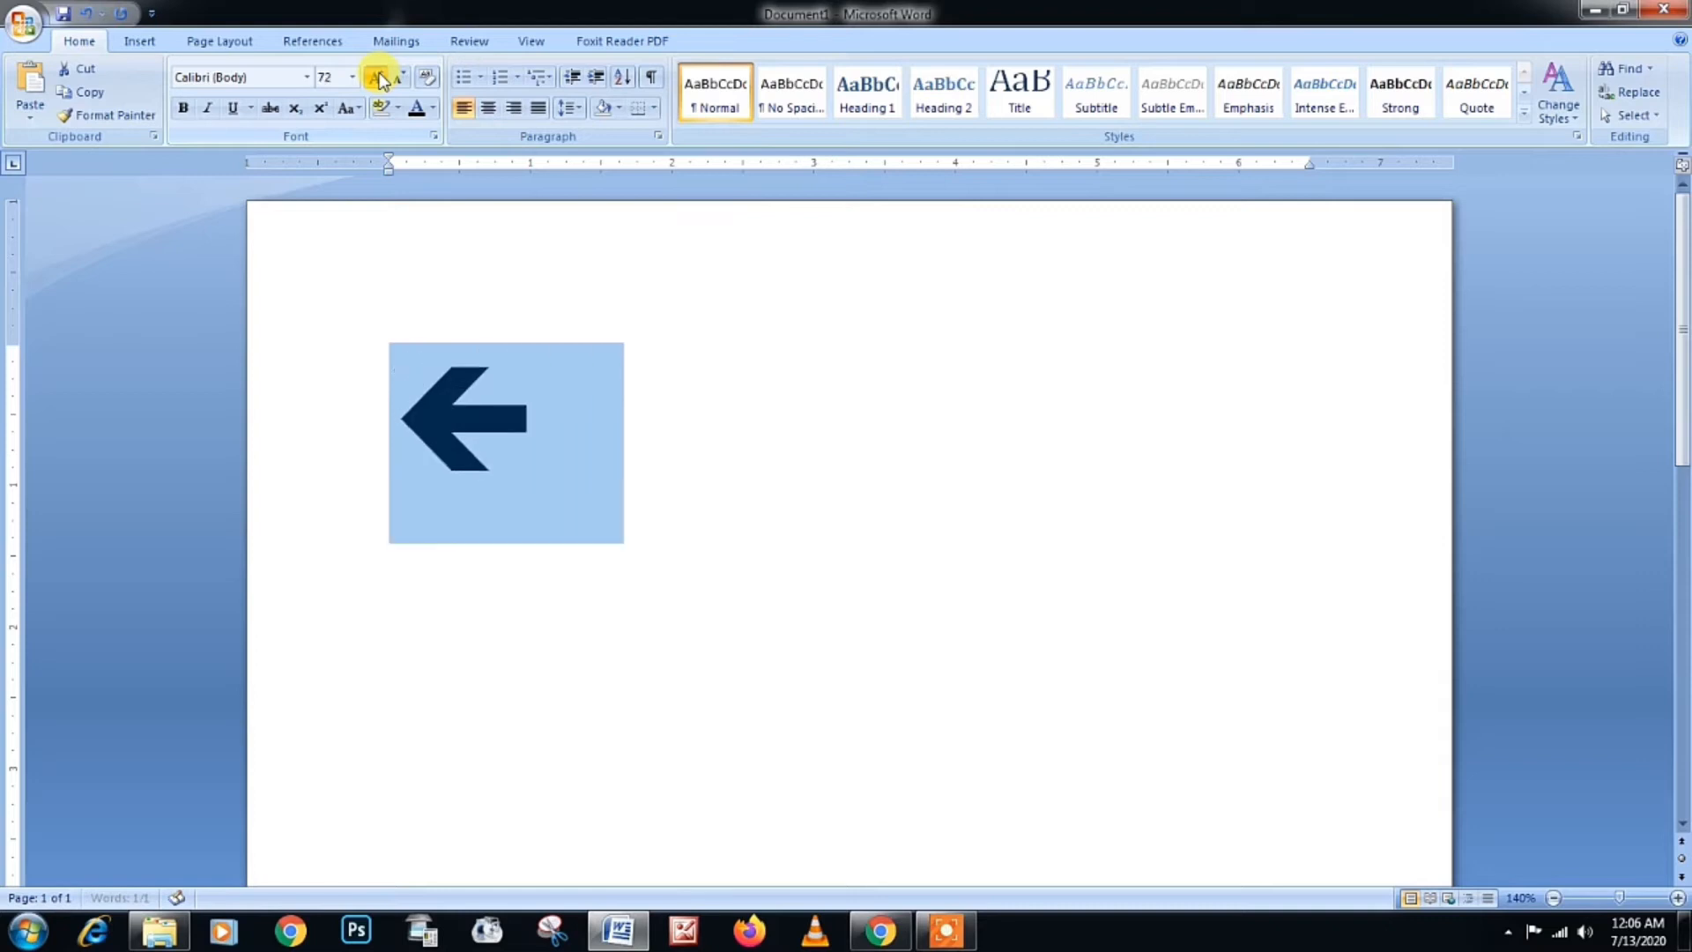
left_click(377, 79)
left_click(378, 79)
left_click(379, 79)
left_click(379, 78)
left_click(379, 78)
left_click(873, 685)
left_click_drag(648, 500, 405, 475)
left_click(795, 491)
Step: Enter ==> on a new line below the left arrow to produce a matching bold right arrow
key("Return")
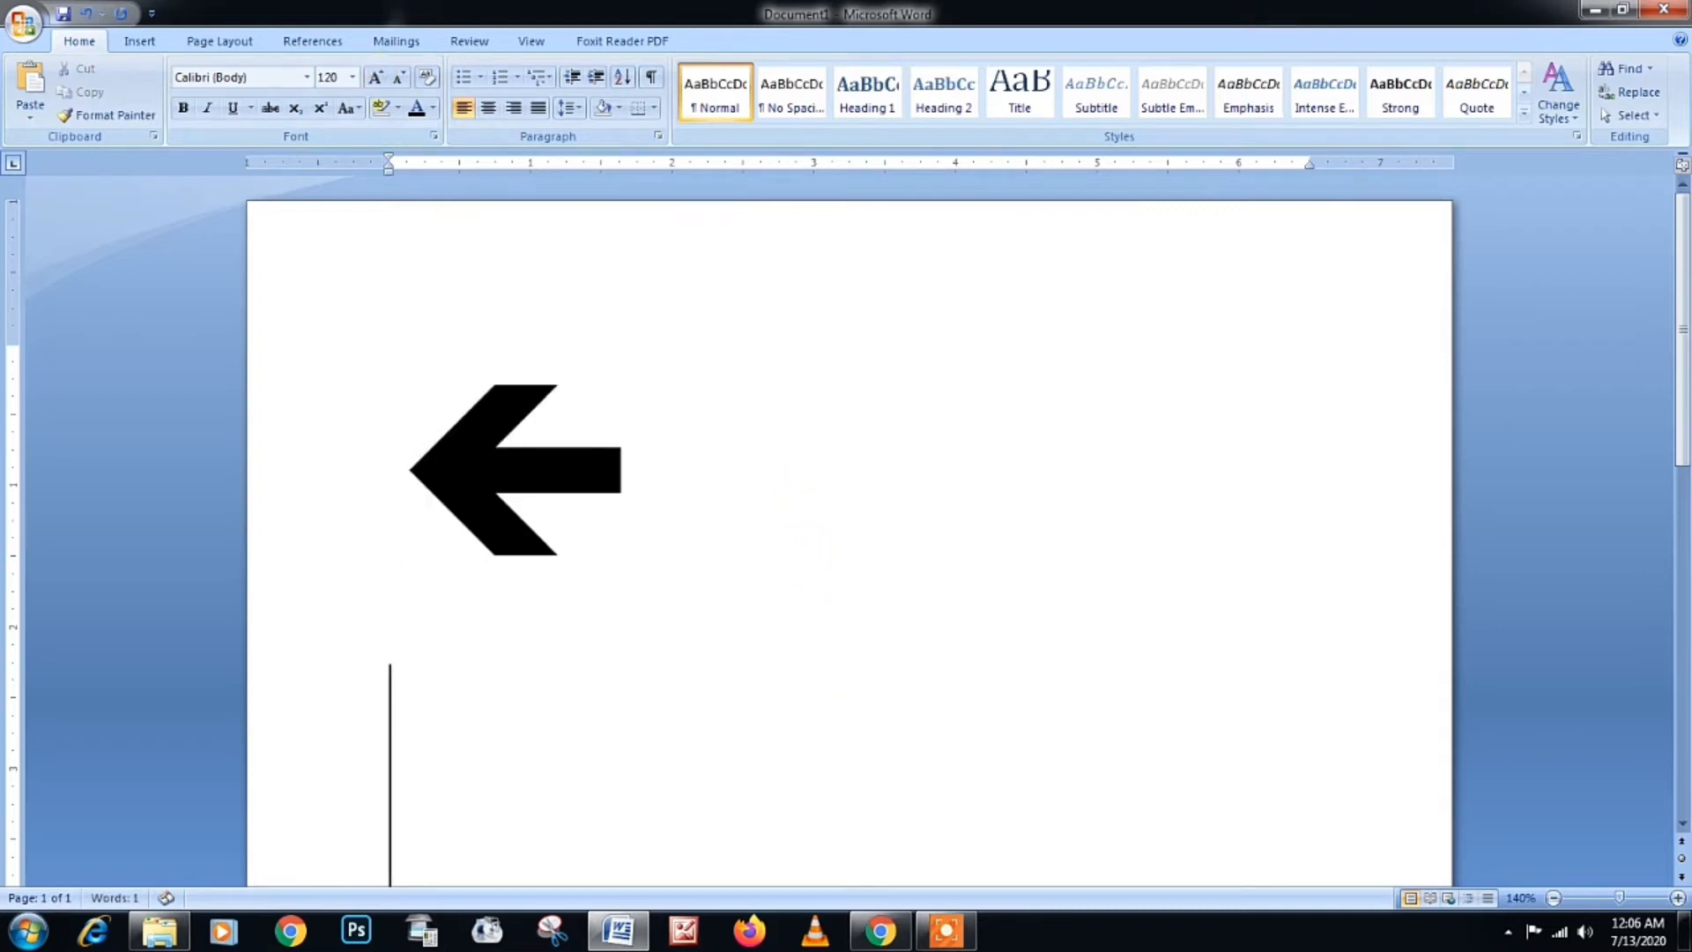
type("==>")
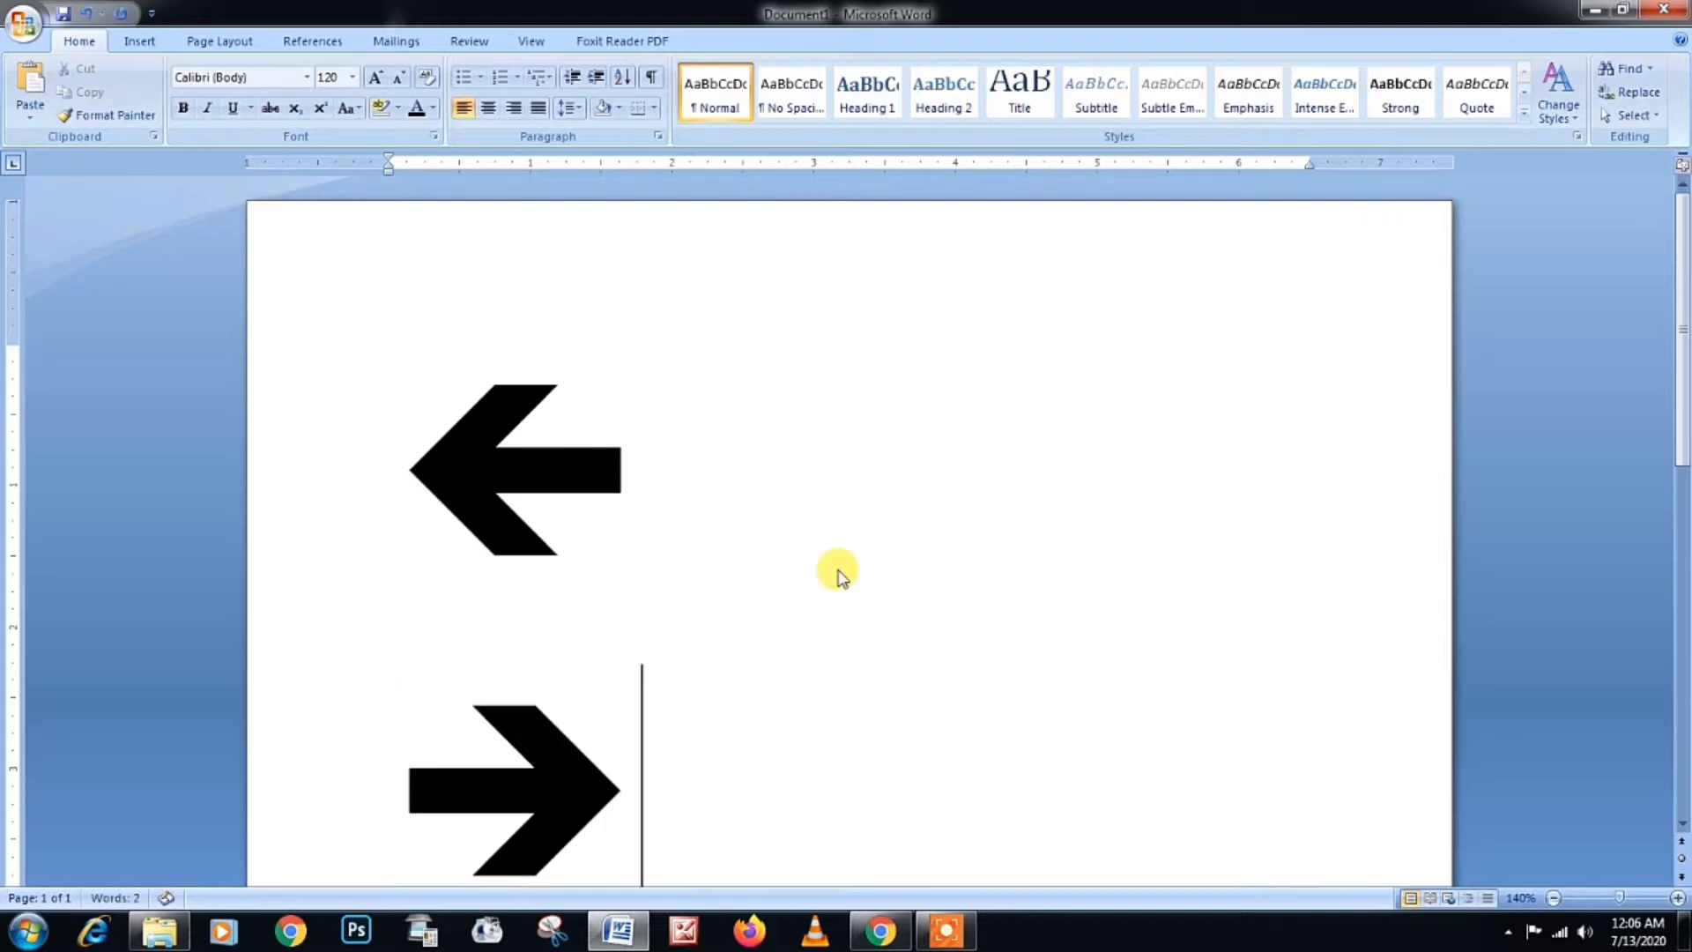
scroll(791, 565, "down", 3)
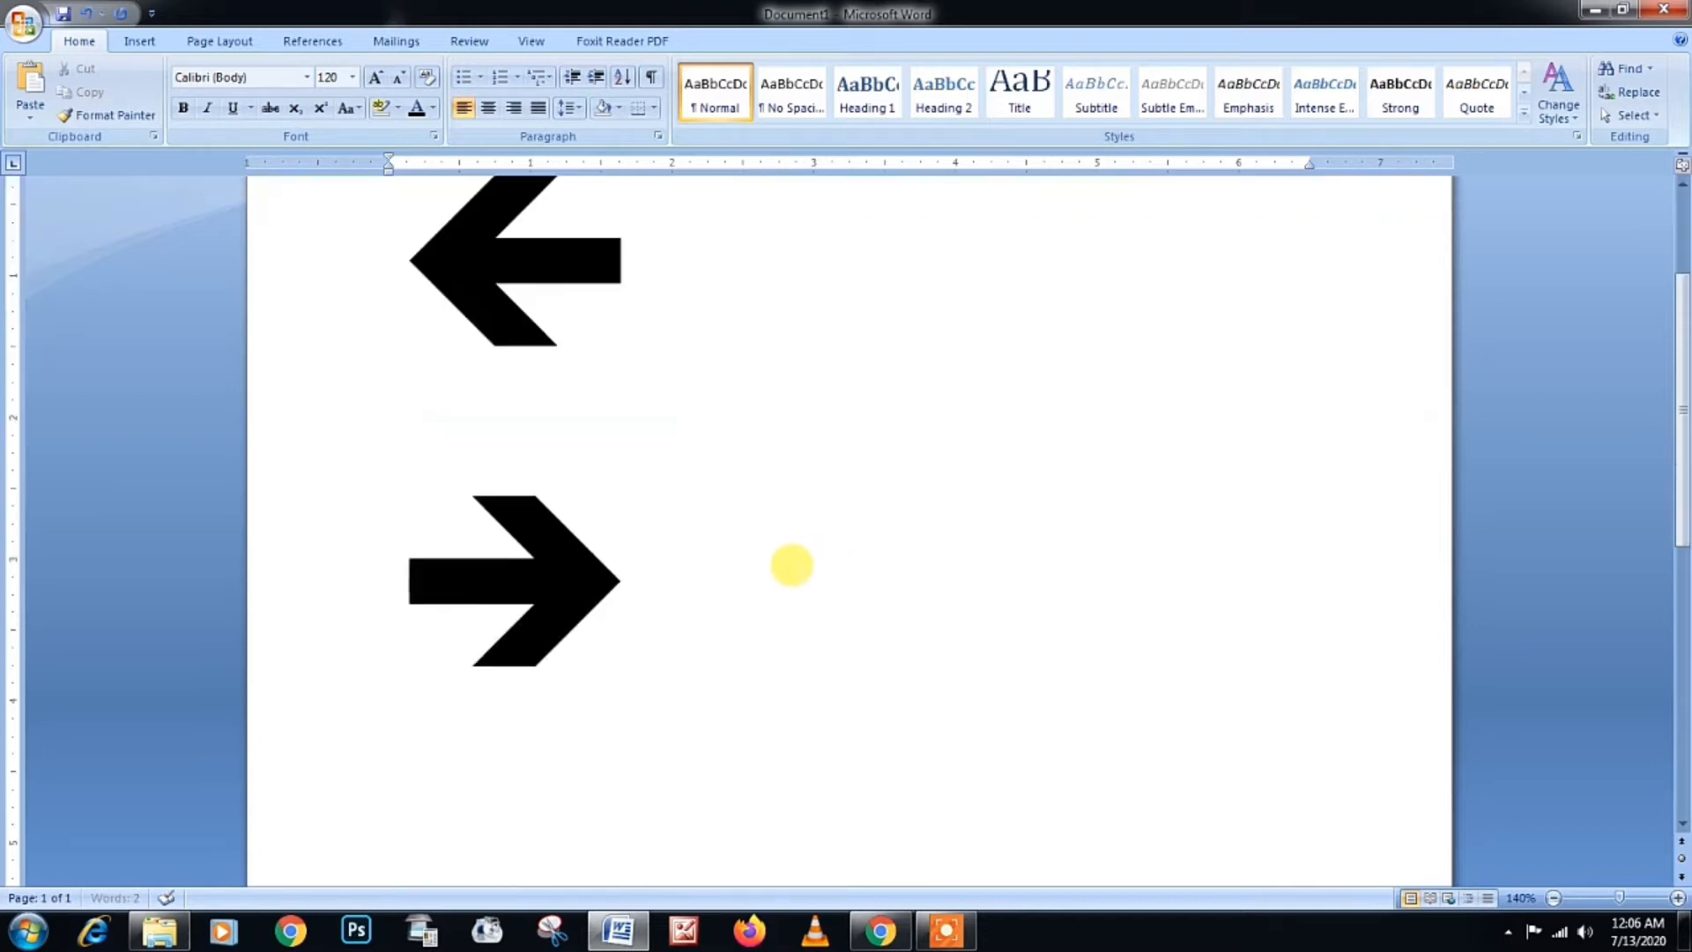
Step: Reduce the font size to 72 for the empty line below the two bold arrows
left_click(1549, 897)
left_click(1549, 897)
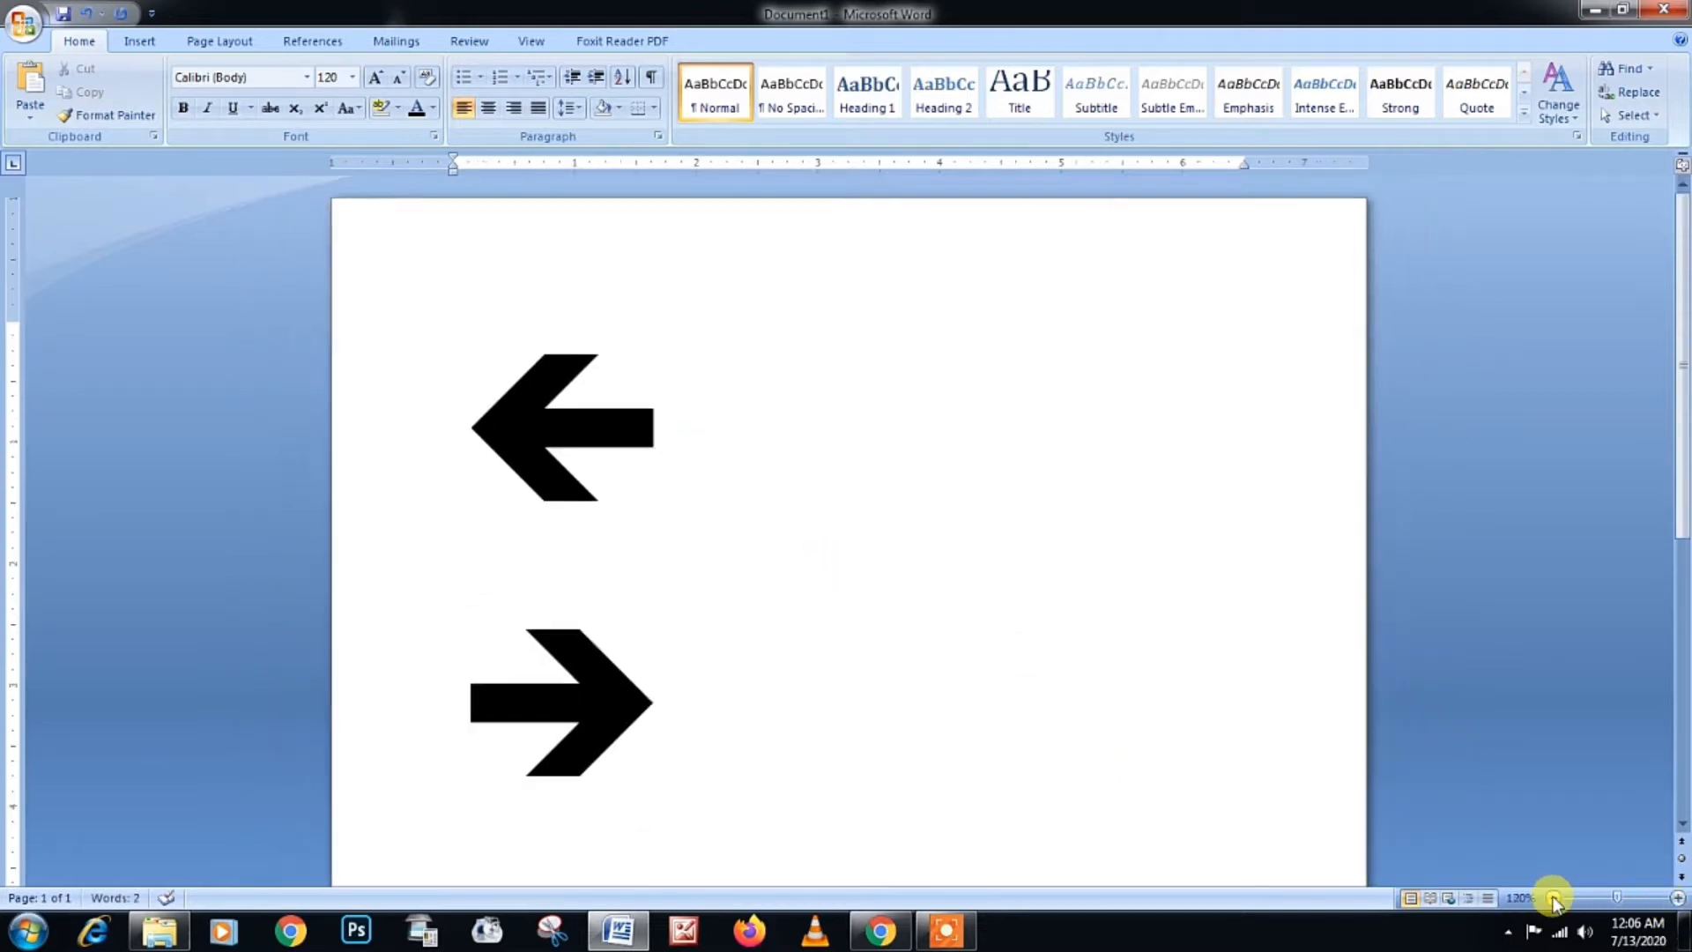
left_click(1551, 899)
left_click(1553, 901)
left_click(1553, 899)
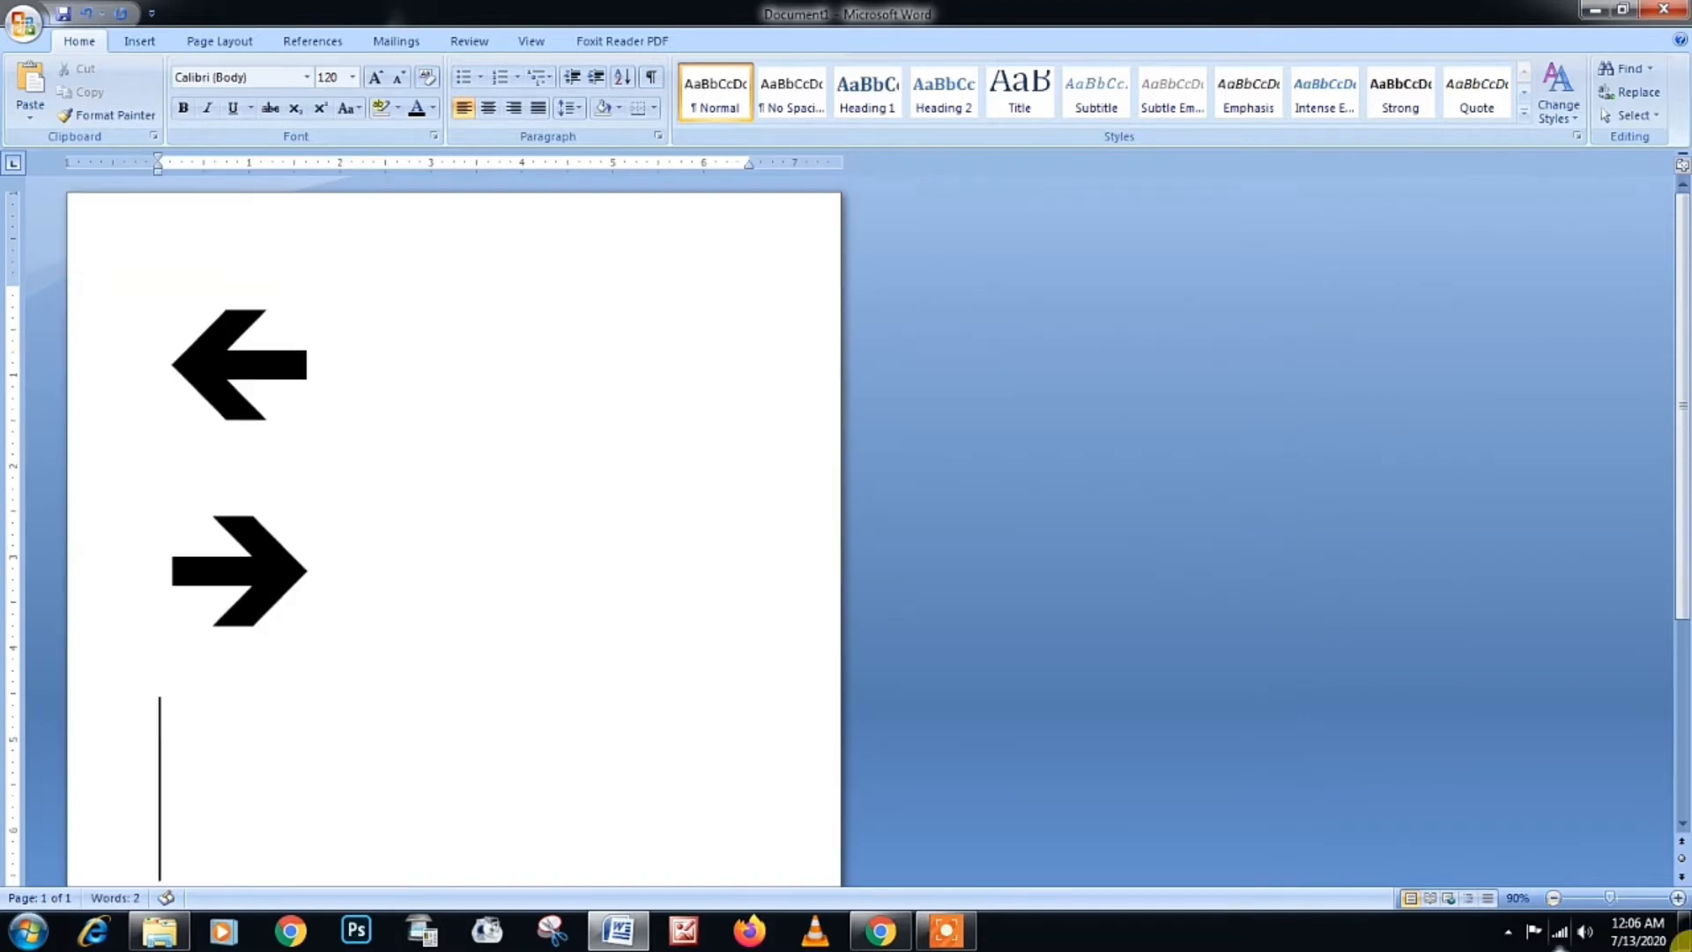
left_click(1677, 897)
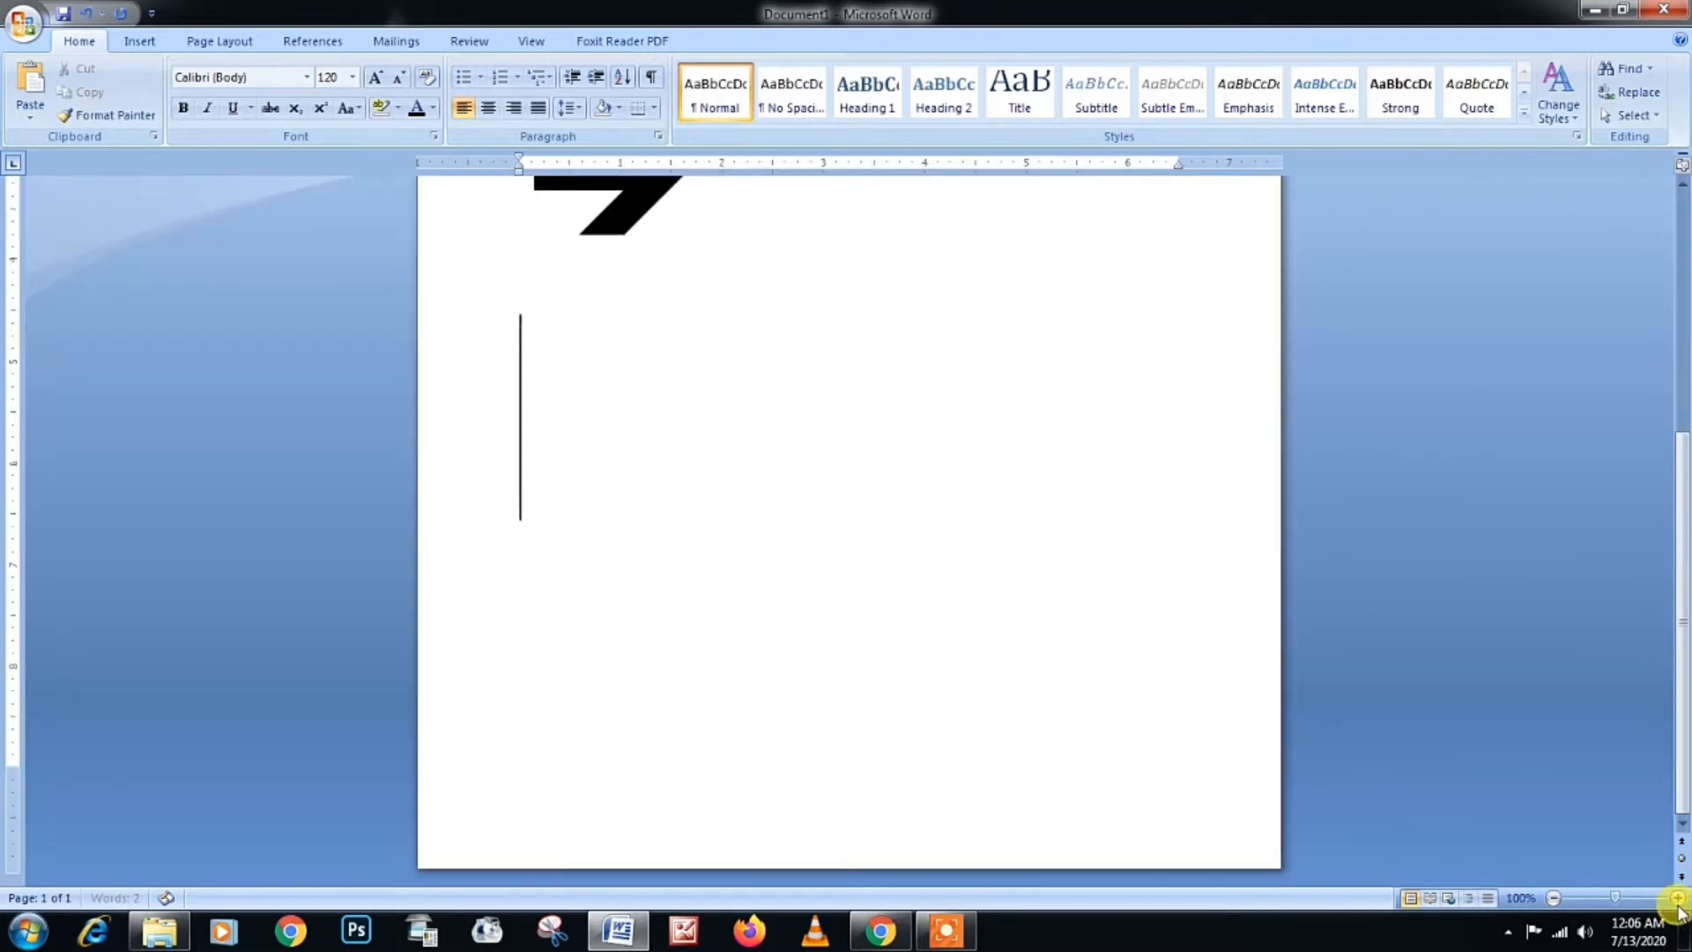
left_click(398, 79)
left_click(398, 79)
left_click(398, 79)
left_click(398, 80)
left_click(398, 79)
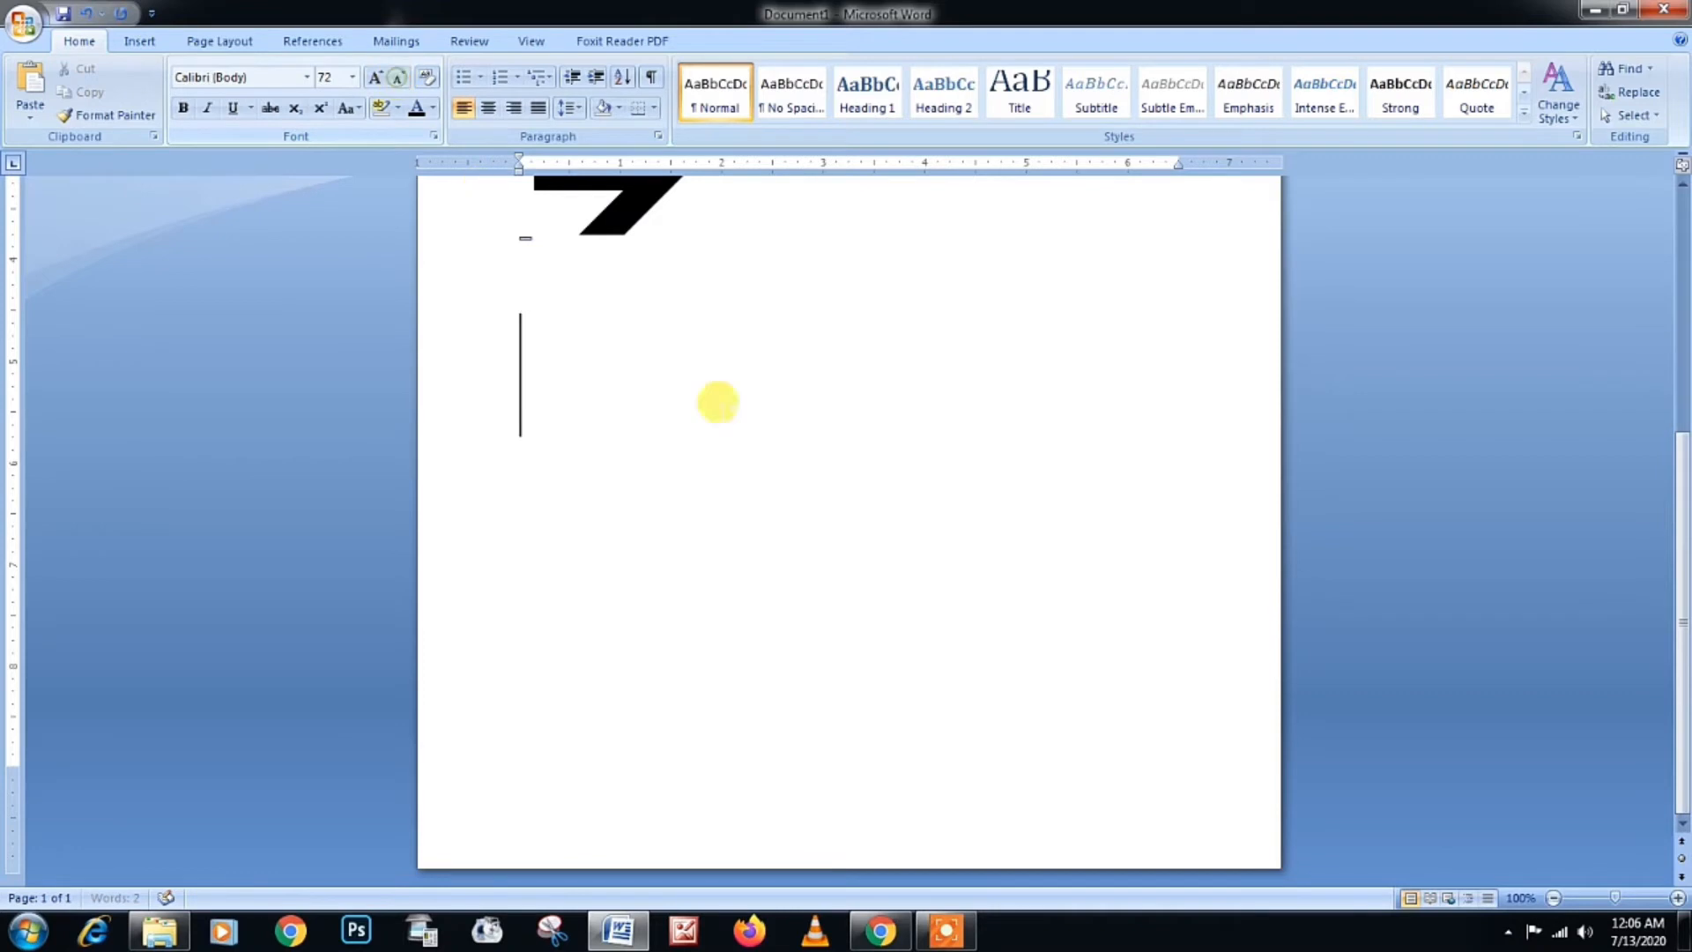
scroll(800, 490, "up", 1)
scroll(800, 490, "up", 1)
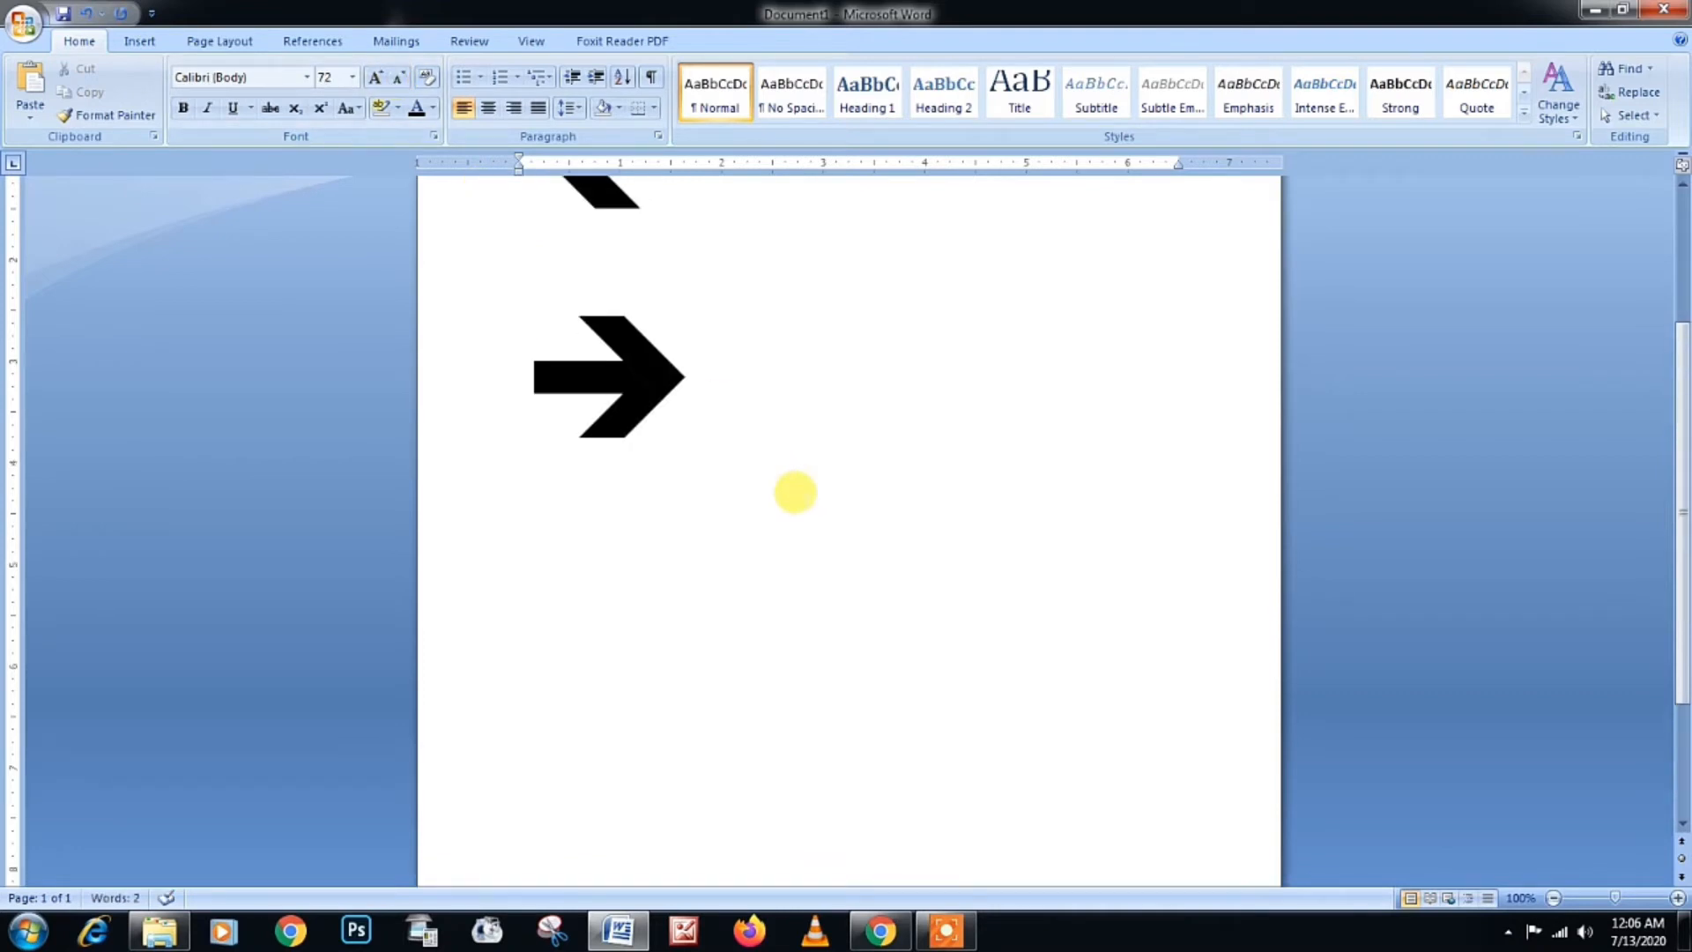
Step: Enter ---> below the bold arrows to produce a thin right arrow and remove the surplus hyphen in front of it
type("---")
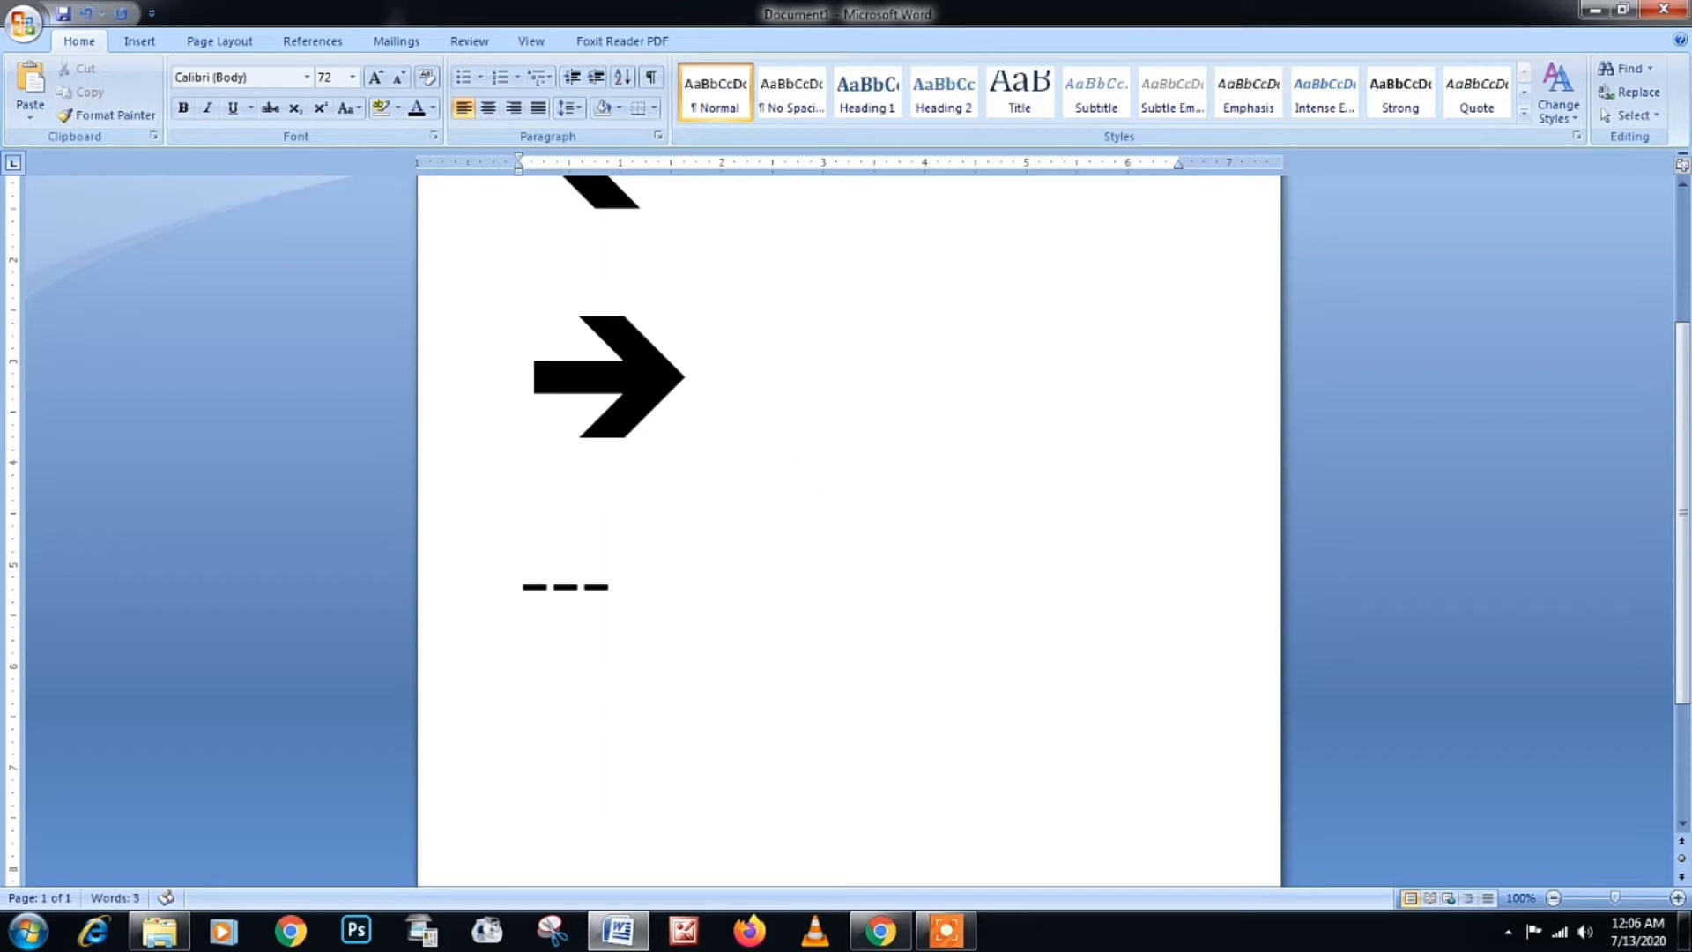
type(">")
key("Left")
key("Left")
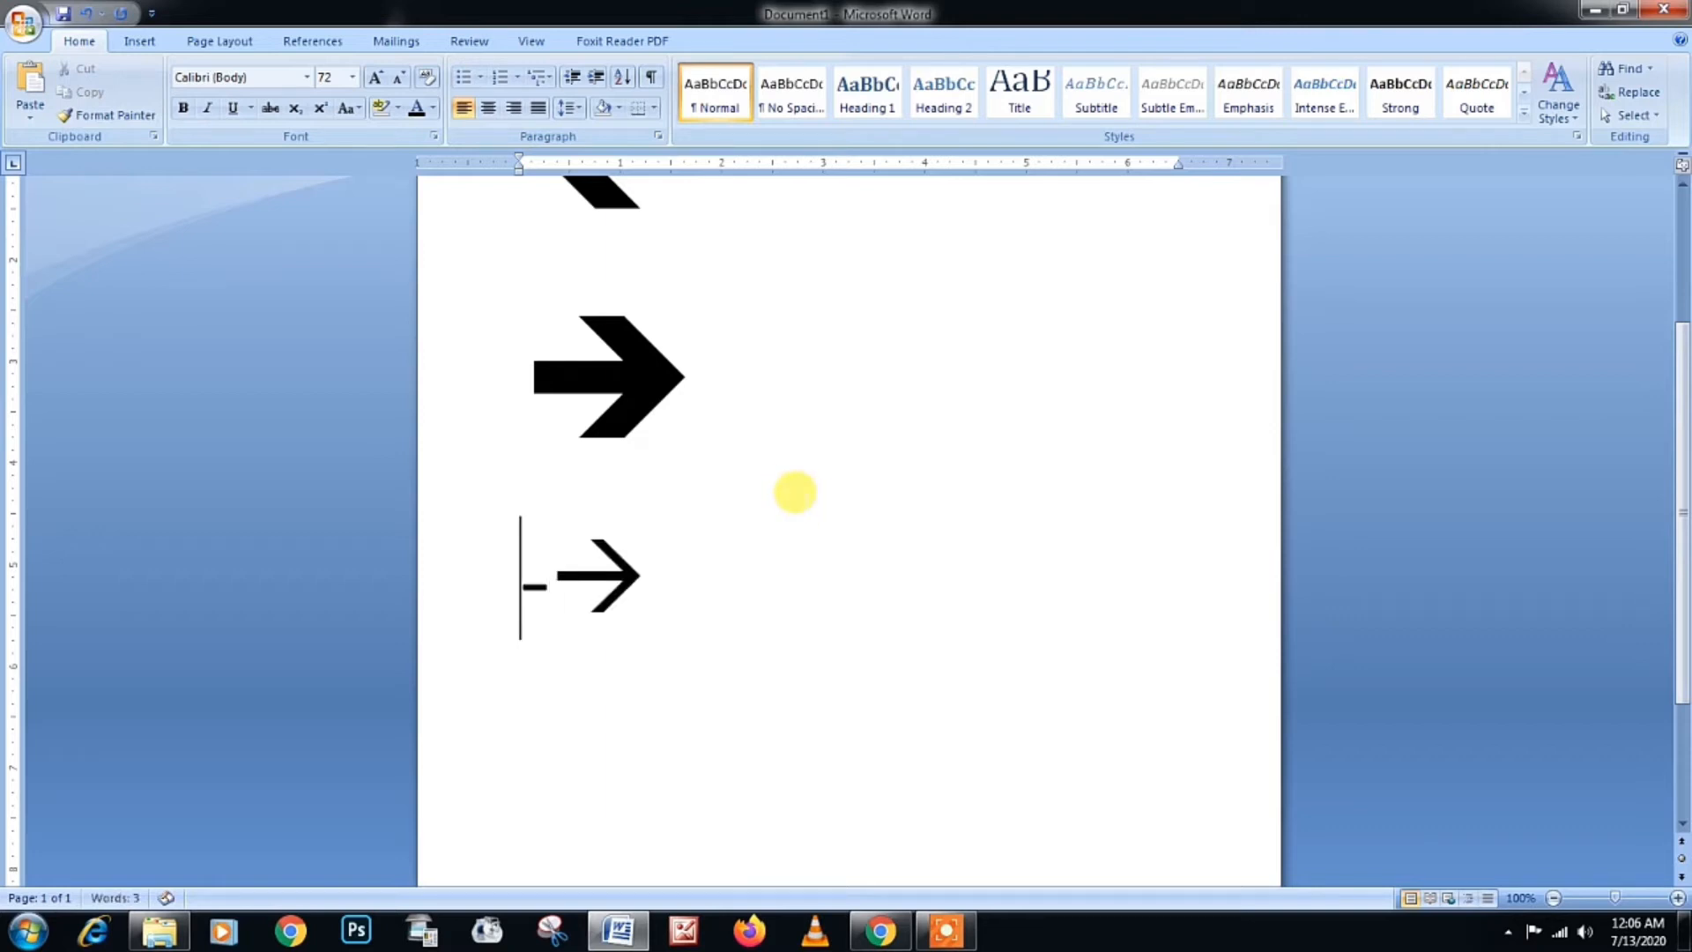
key("Delete")
key("End")
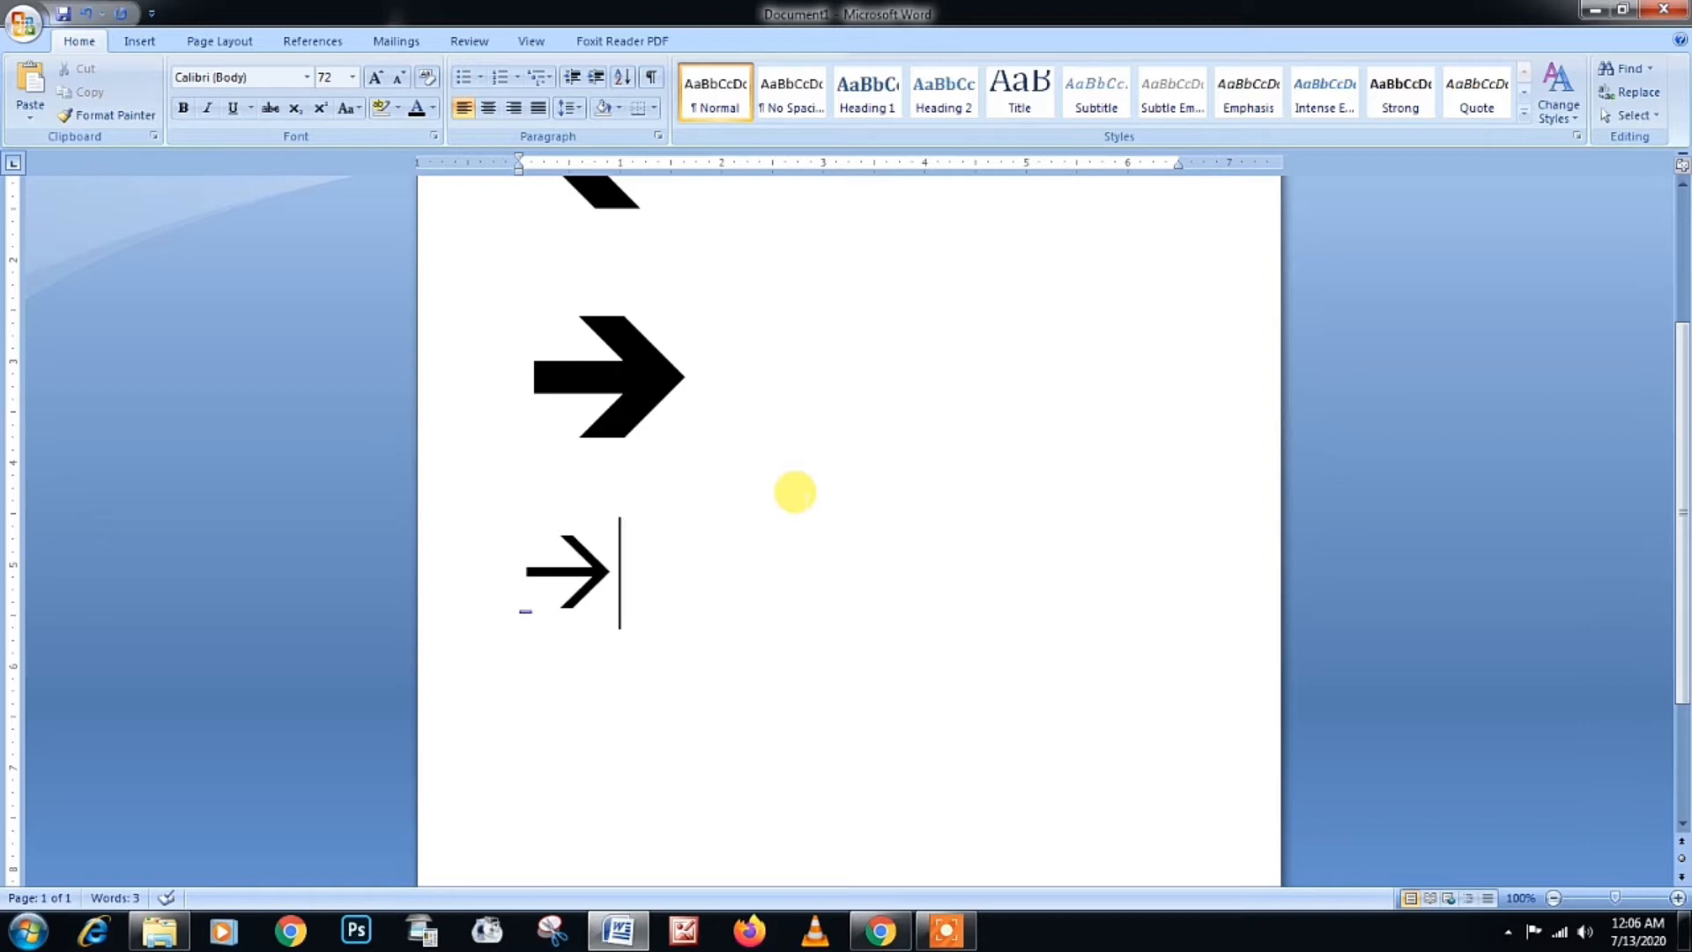
Step: Enter <-- on a new line to produce a thin left arrow
key("Return")
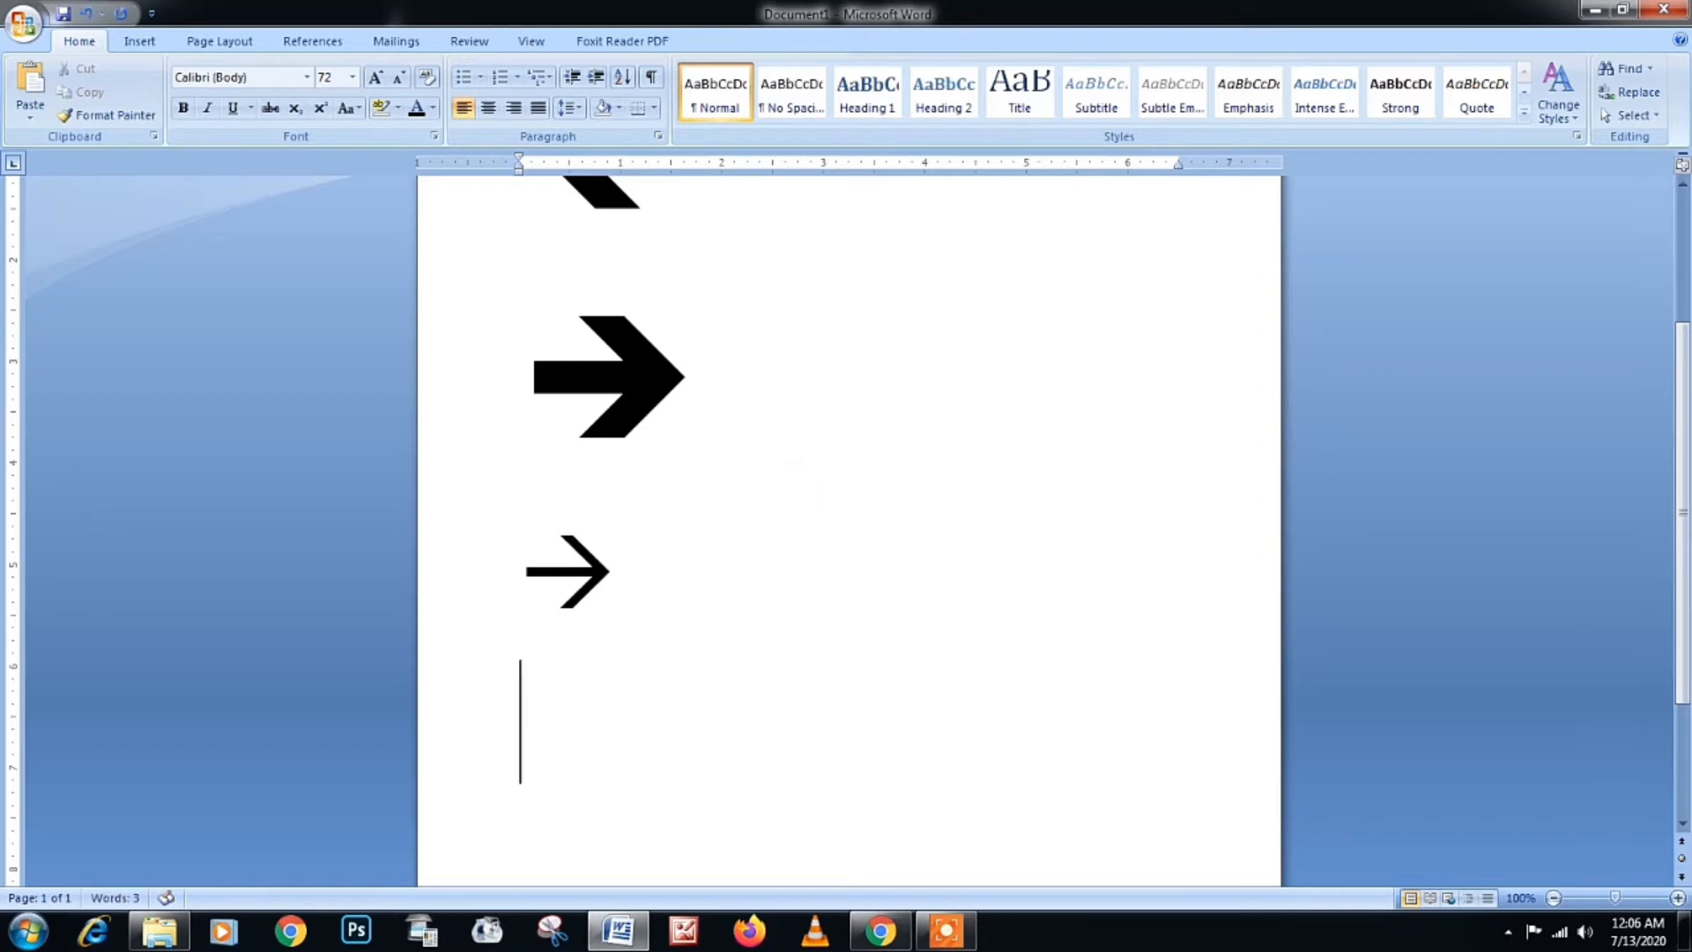
type("<-")
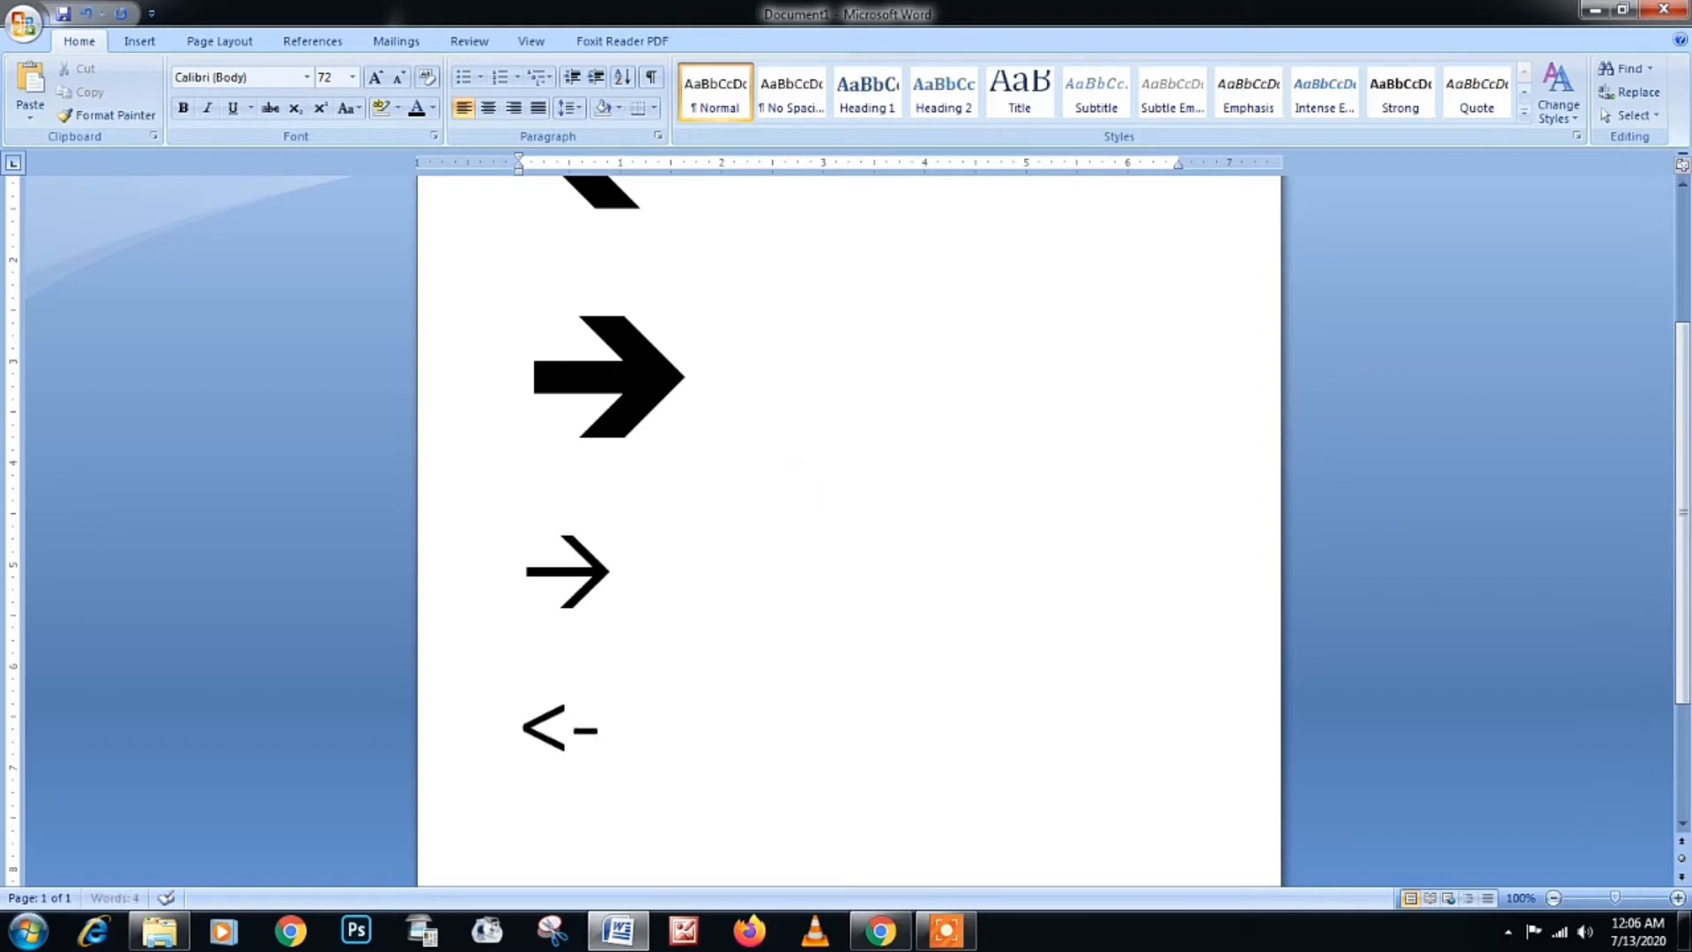
type("-")
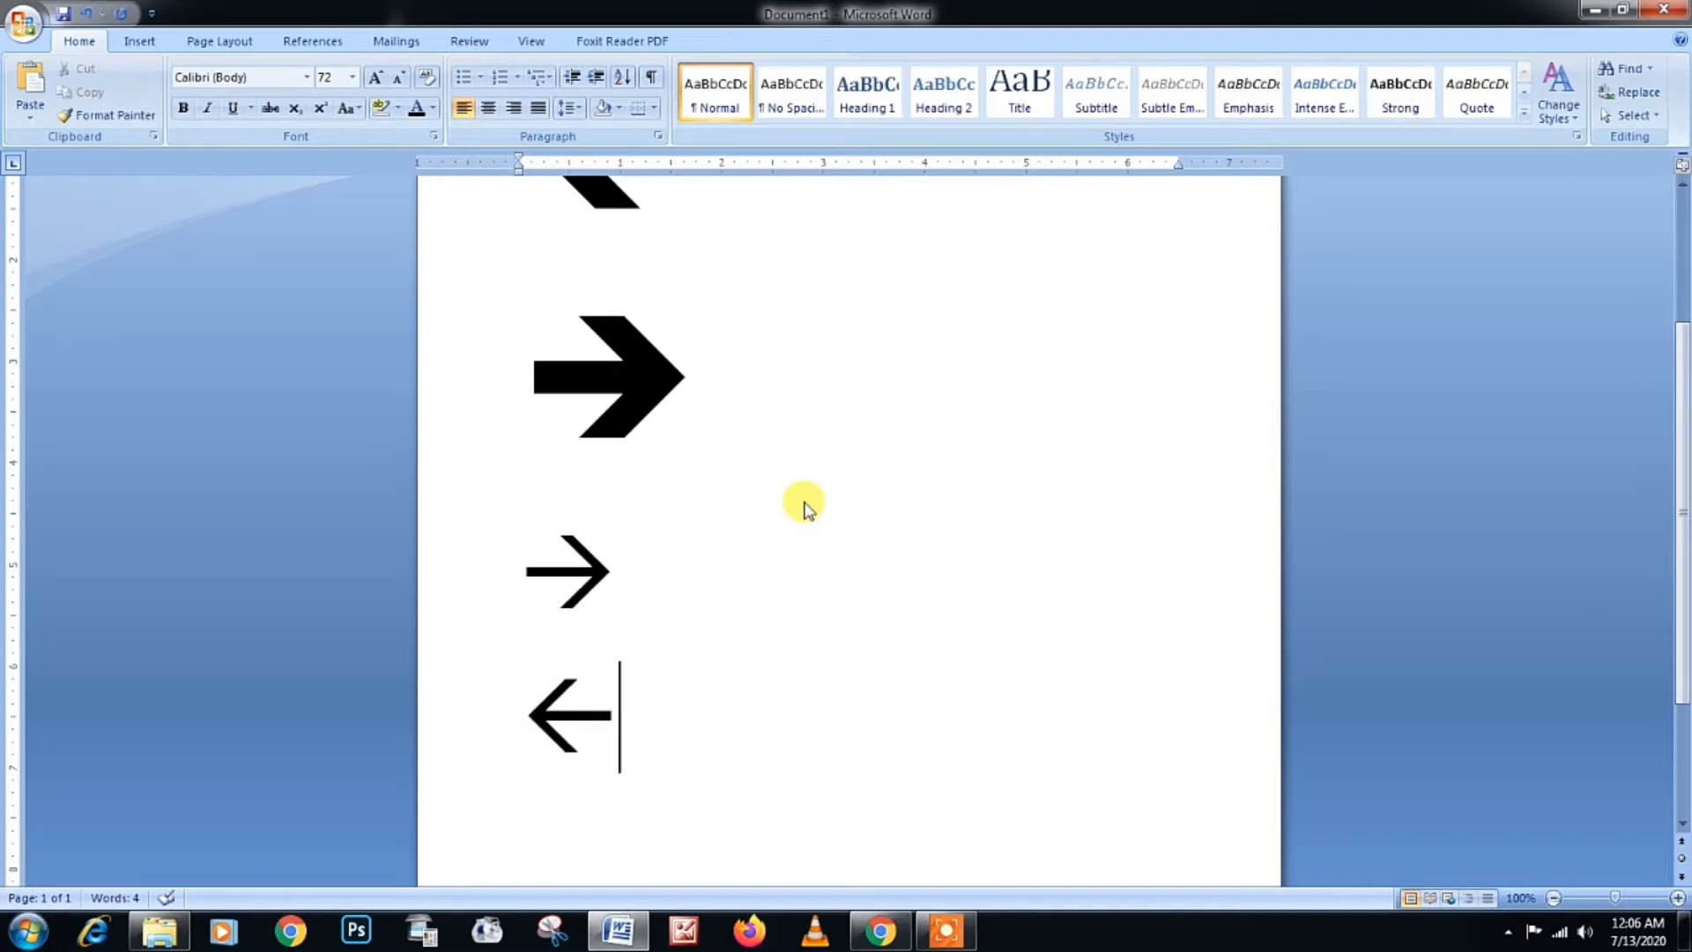
Step: Delete all four arrows from the document
left_click_drag(567, 782, 465, 438)
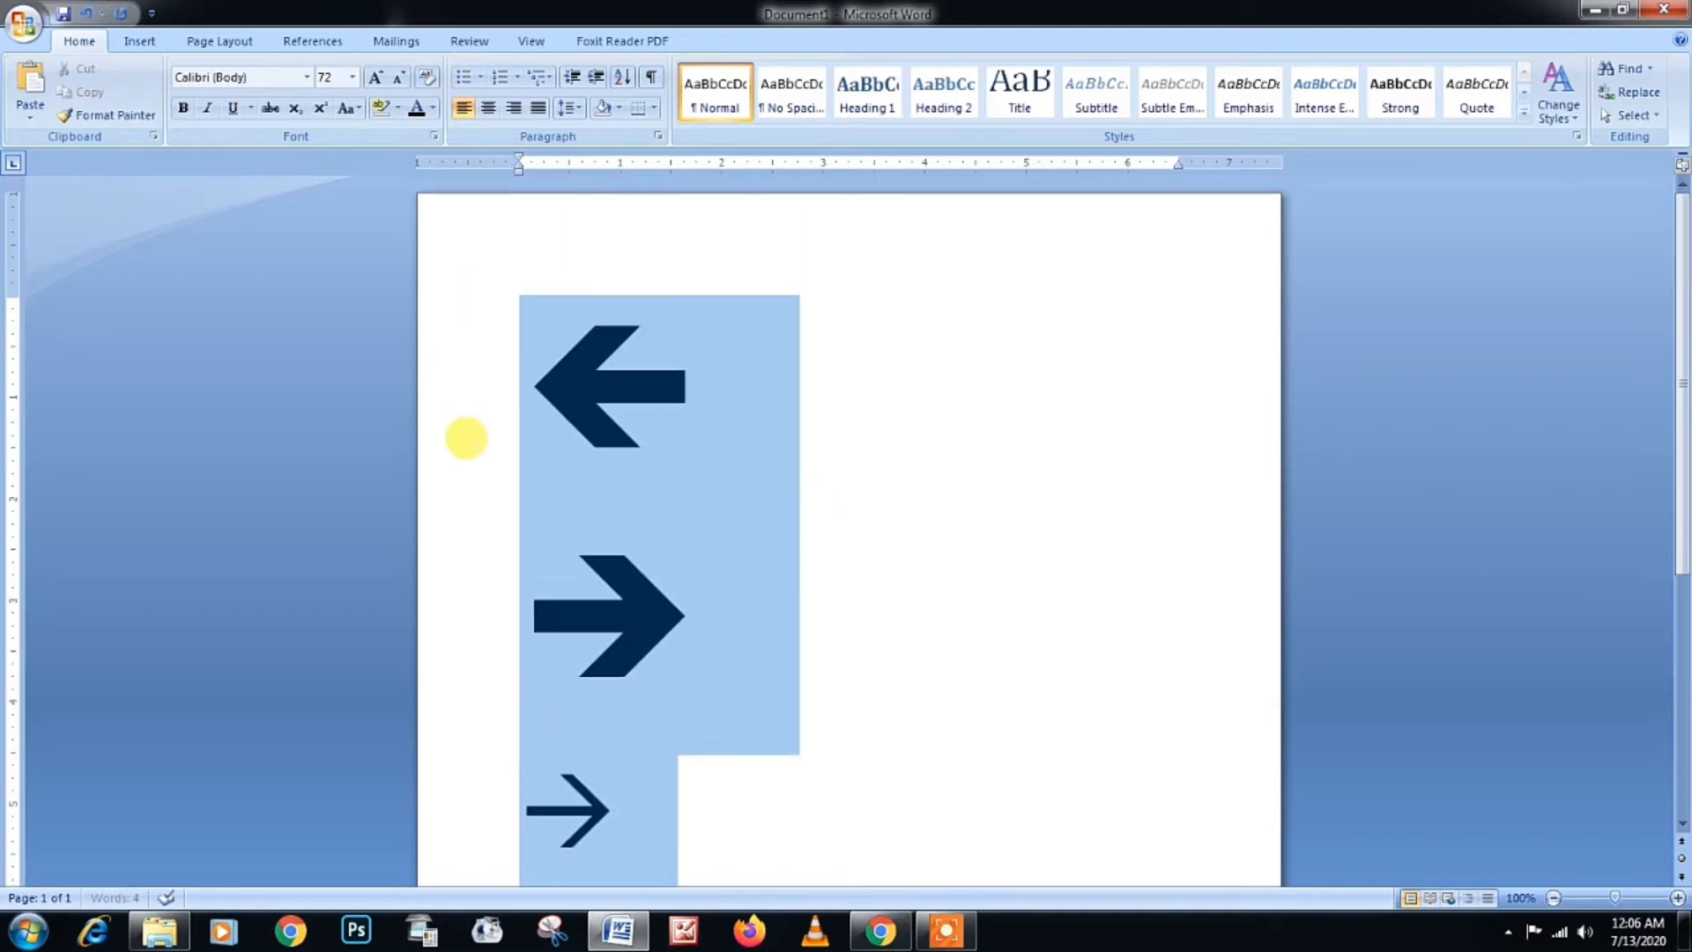
key("Delete")
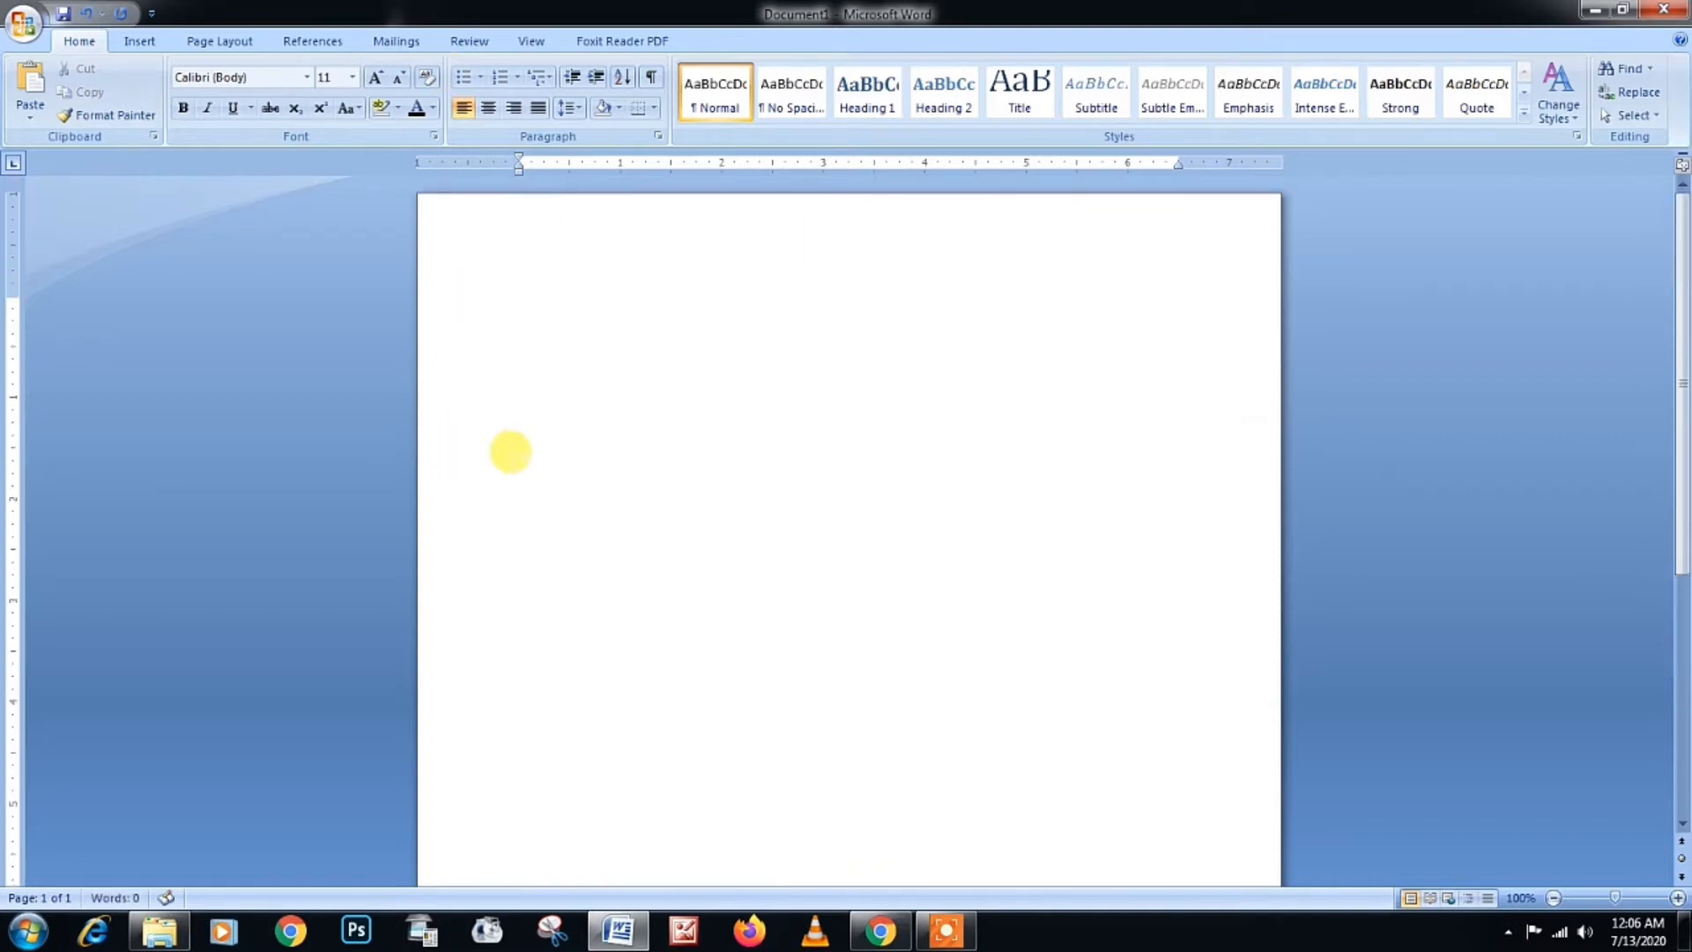
scroll(528, 460, "down", 1)
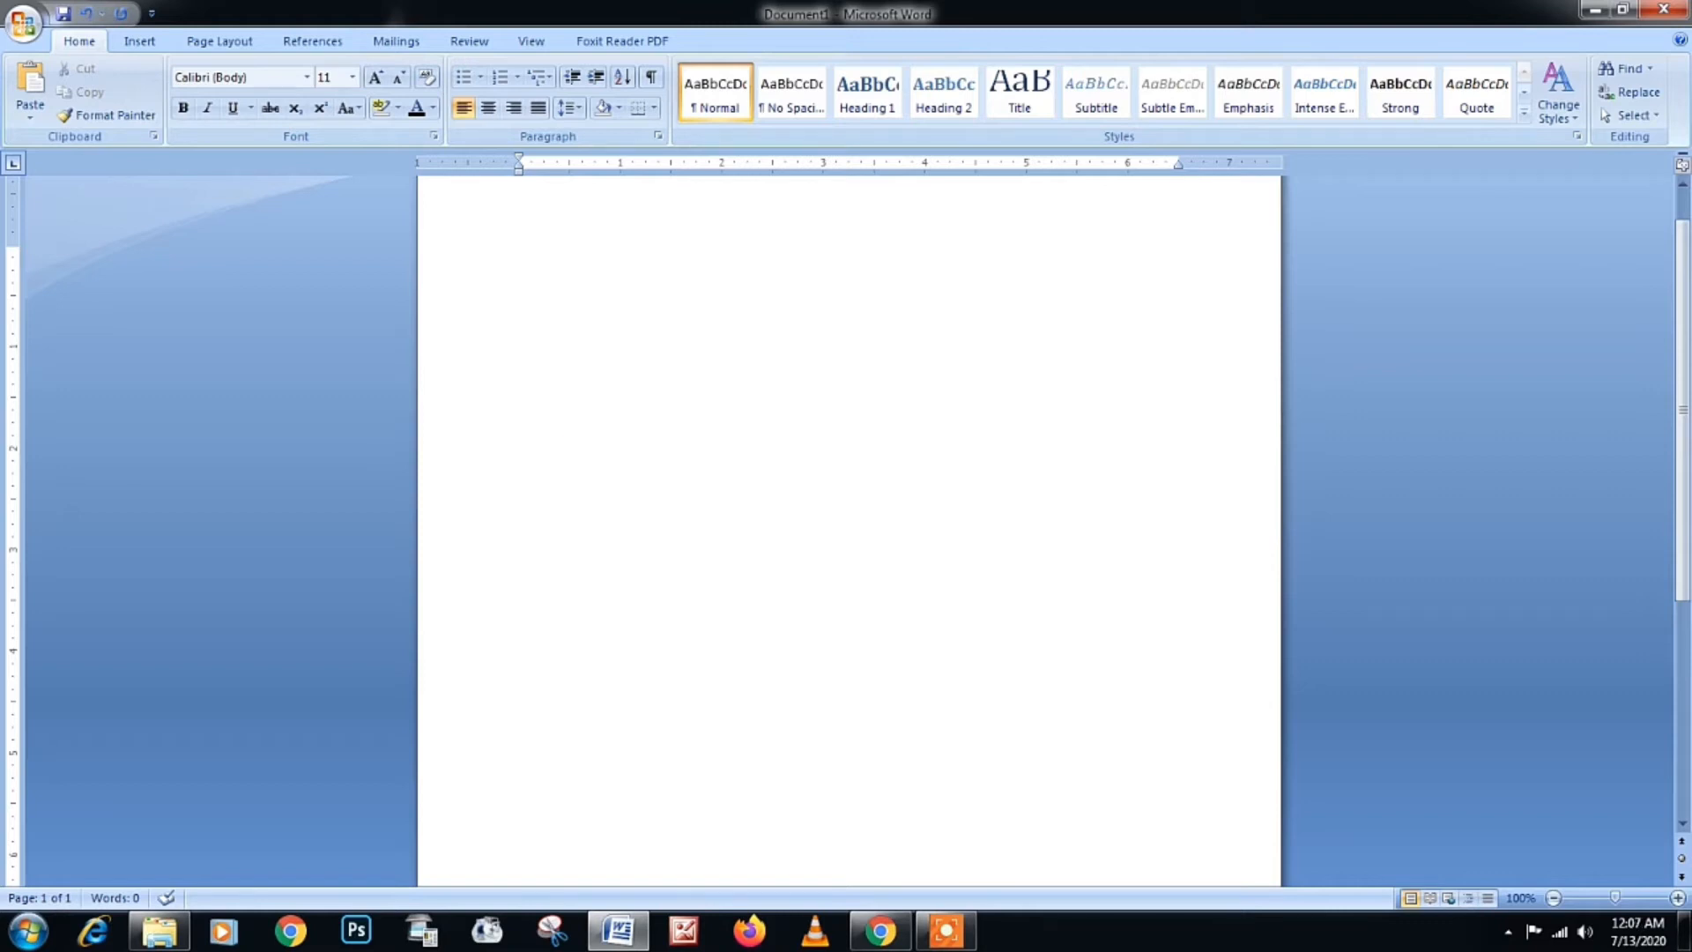
type("==")
key("Return")
key("ctrl+a")
key("Delete")
Step: Create a hollow double-headed arrow on the first line from angle brackets and an equals sign, and enlarge it to font size 200
type("<==")
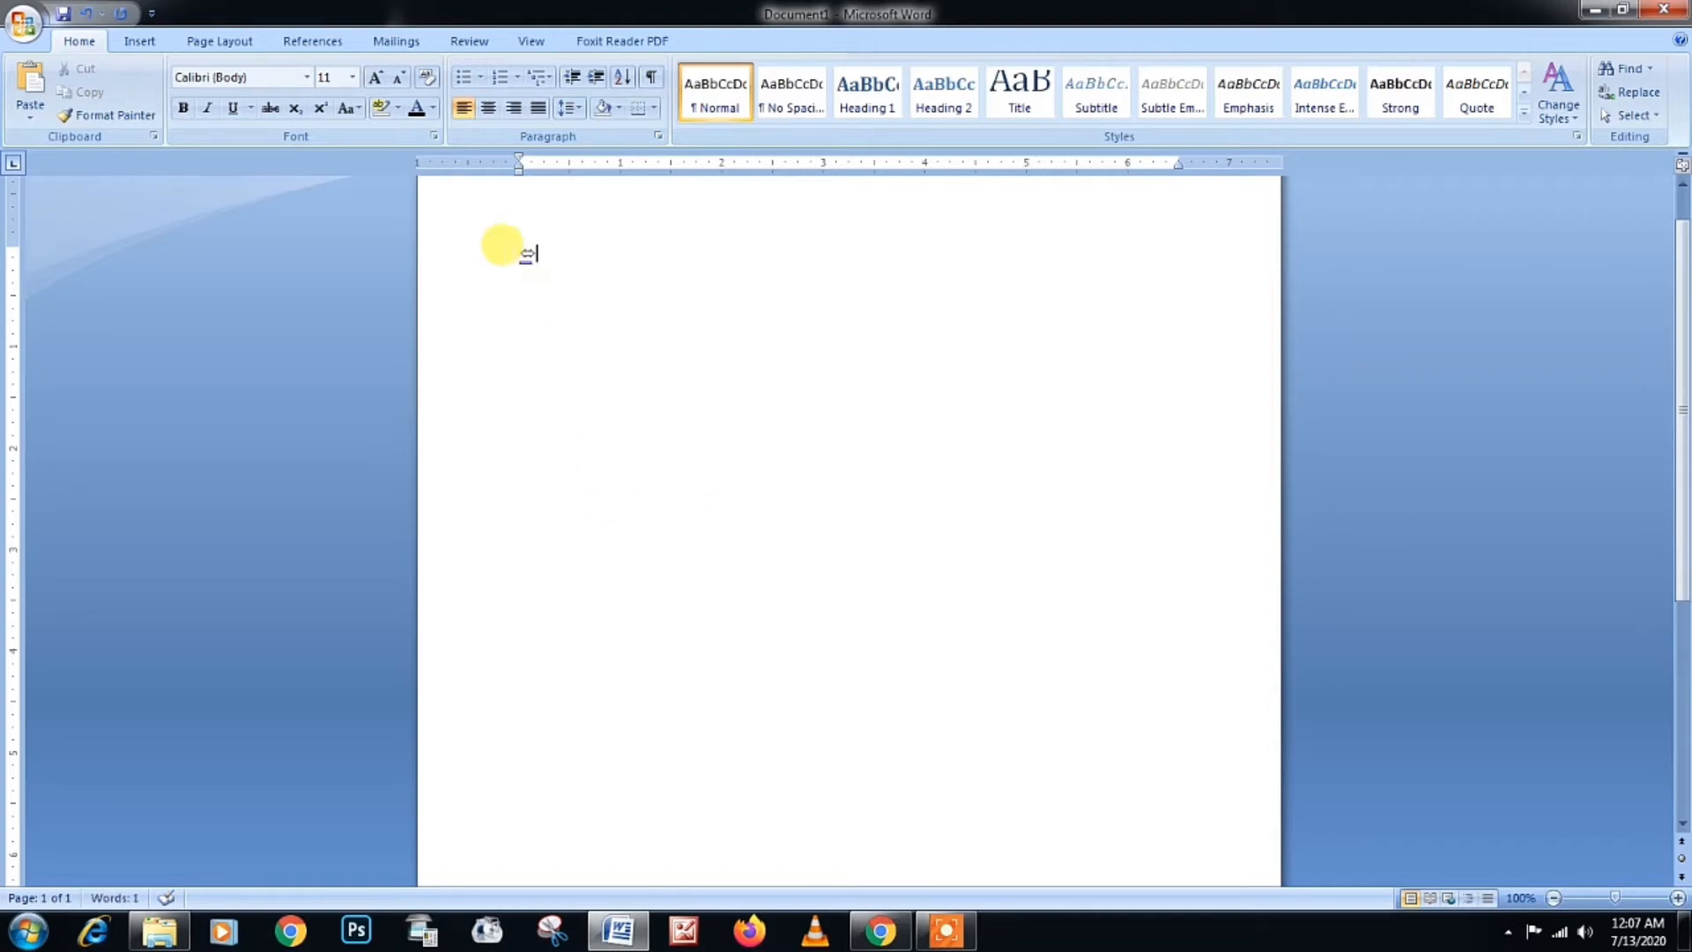
left_click_drag(500, 253, 547, 257)
left_click(373, 80)
left_click(374, 79)
left_click(374, 80)
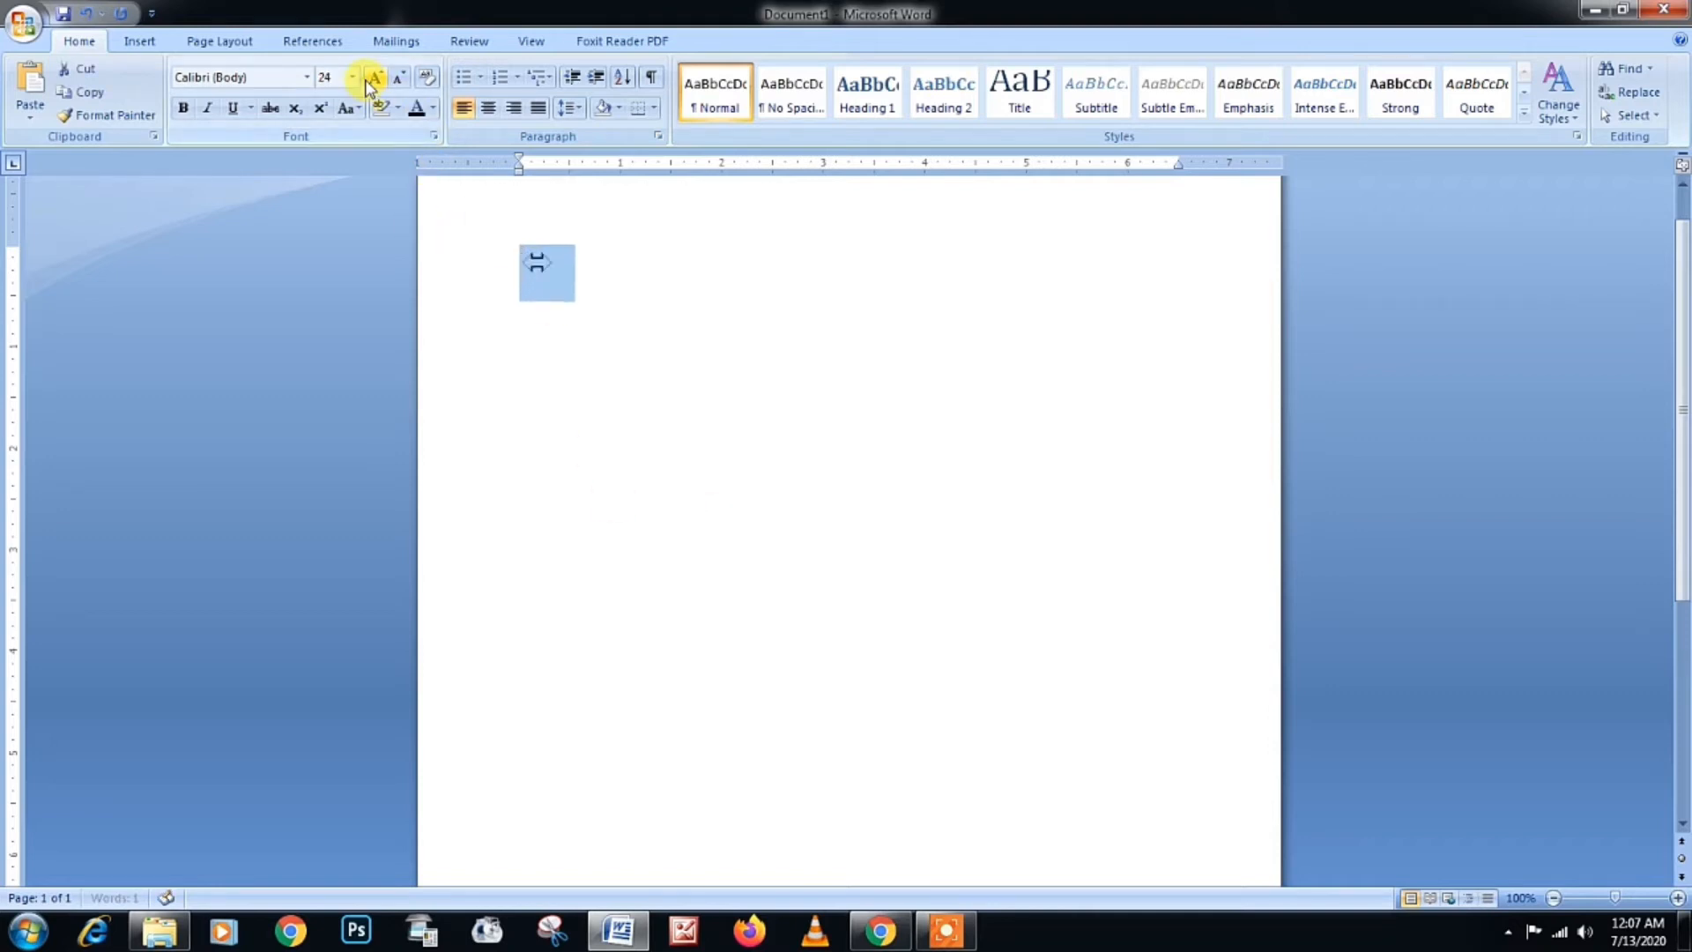
left_click(373, 79)
left_click(374, 79)
left_click(373, 79)
left_click(373, 79)
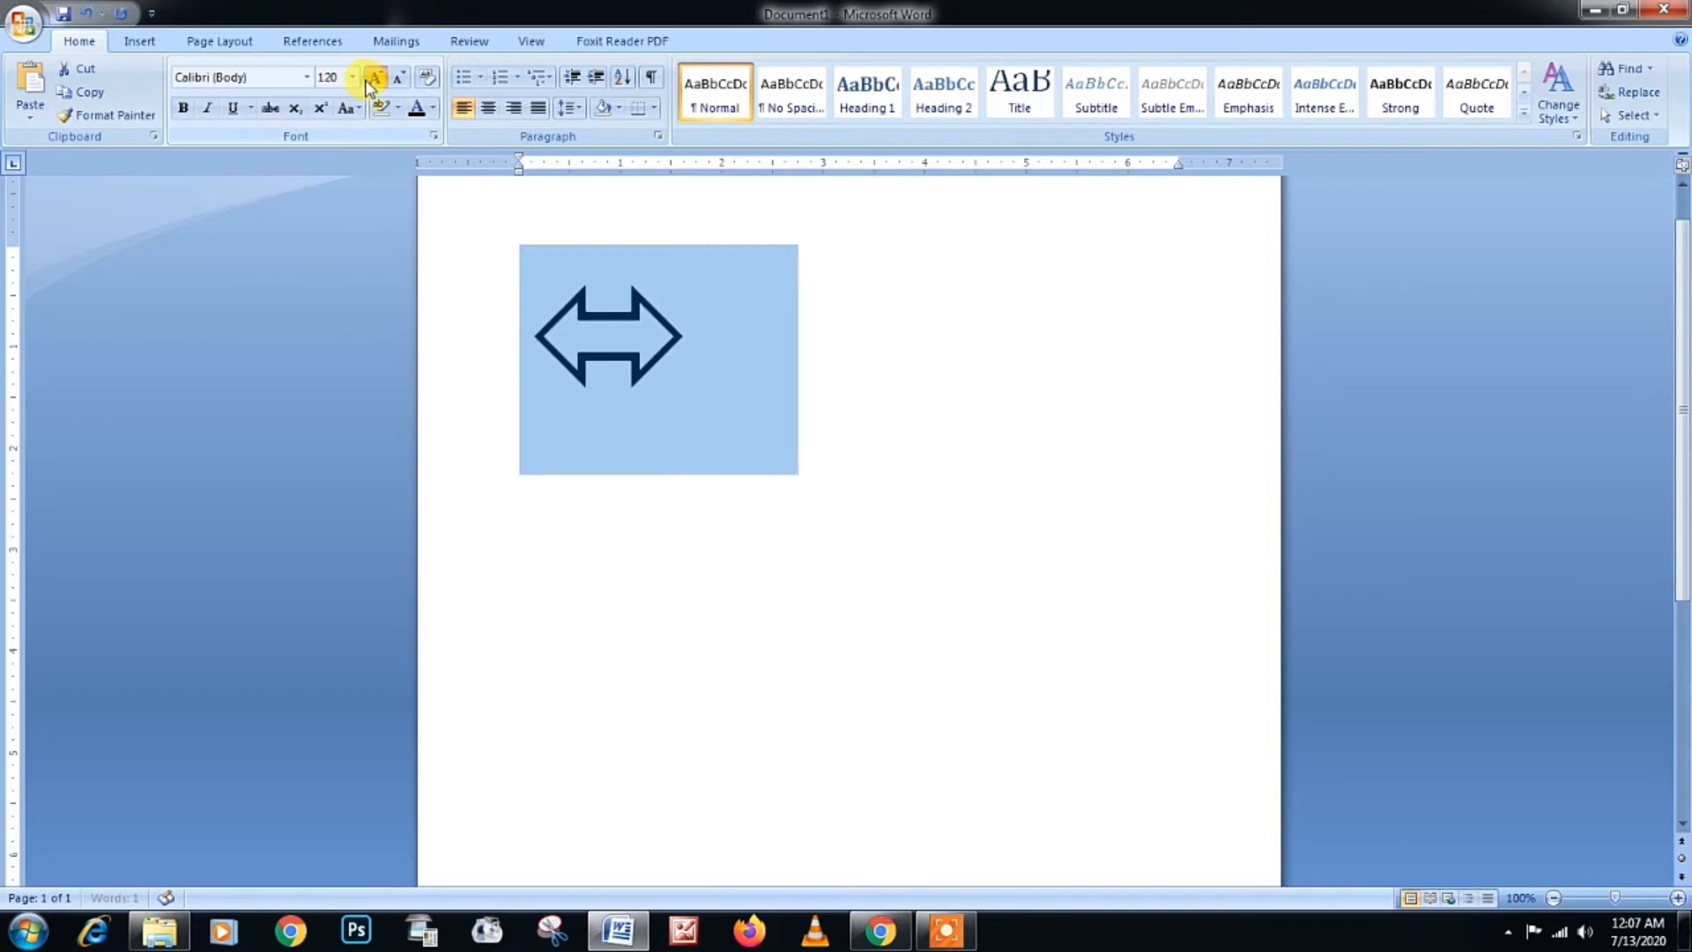
left_click(374, 79)
left_click(374, 79)
left_click(373, 79)
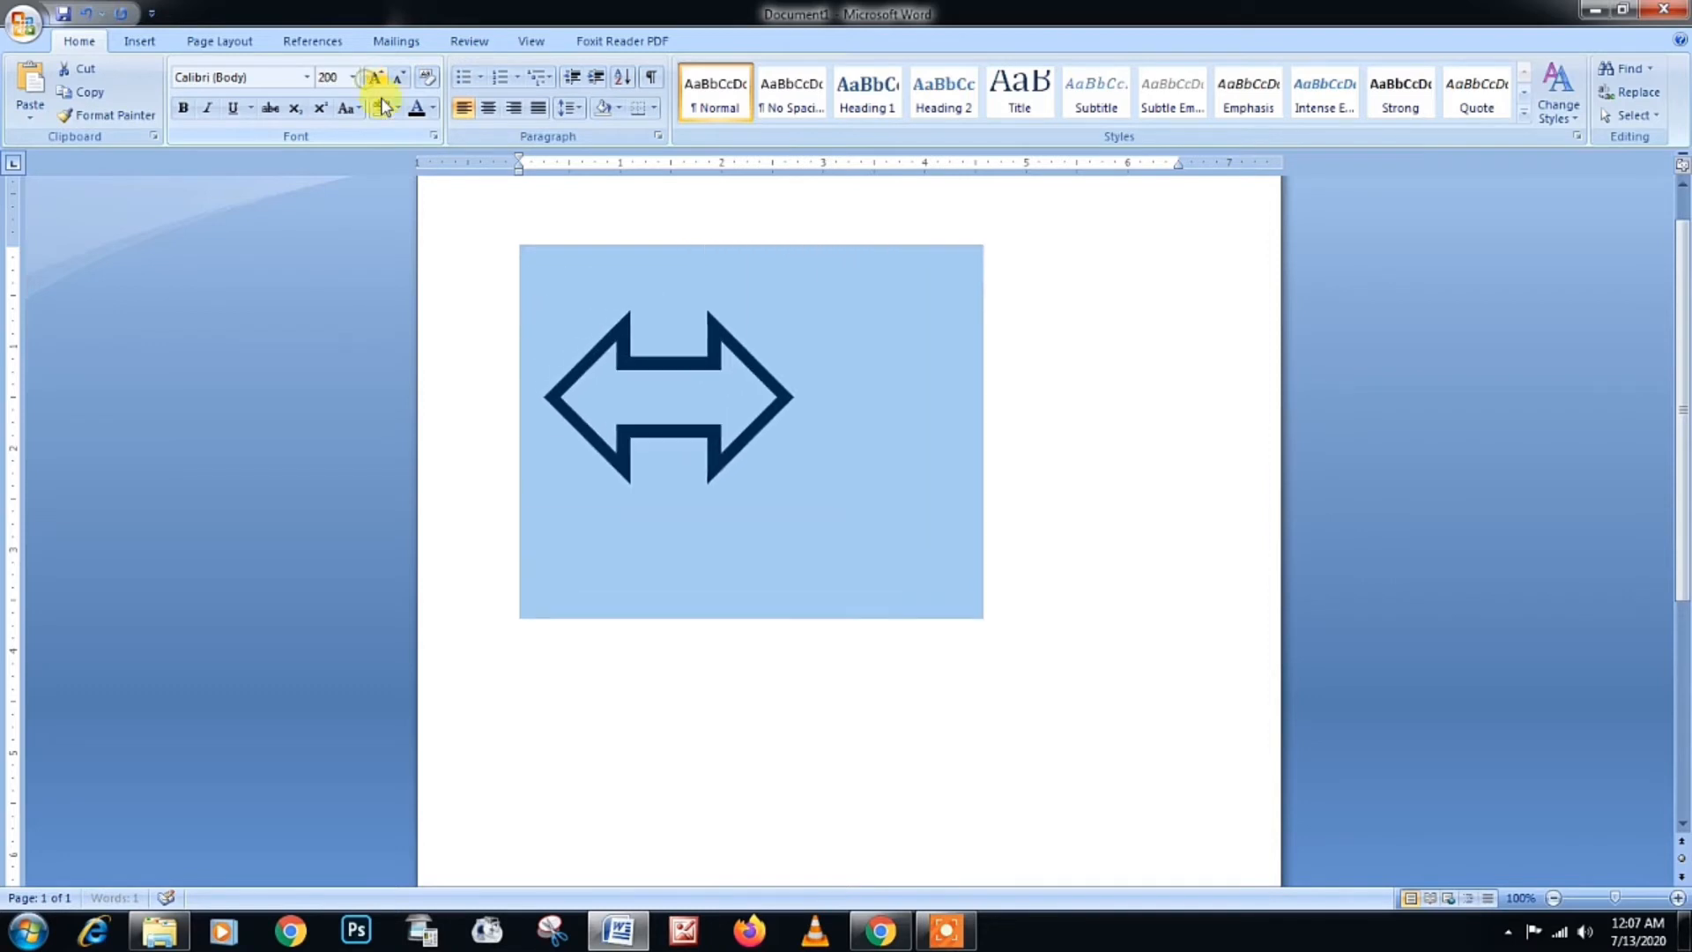
left_click(849, 442)
Step: Delete the double-headed arrow and enter (c) on the first line to produce a copyright symbol
double_click(673, 385)
key("Delete")
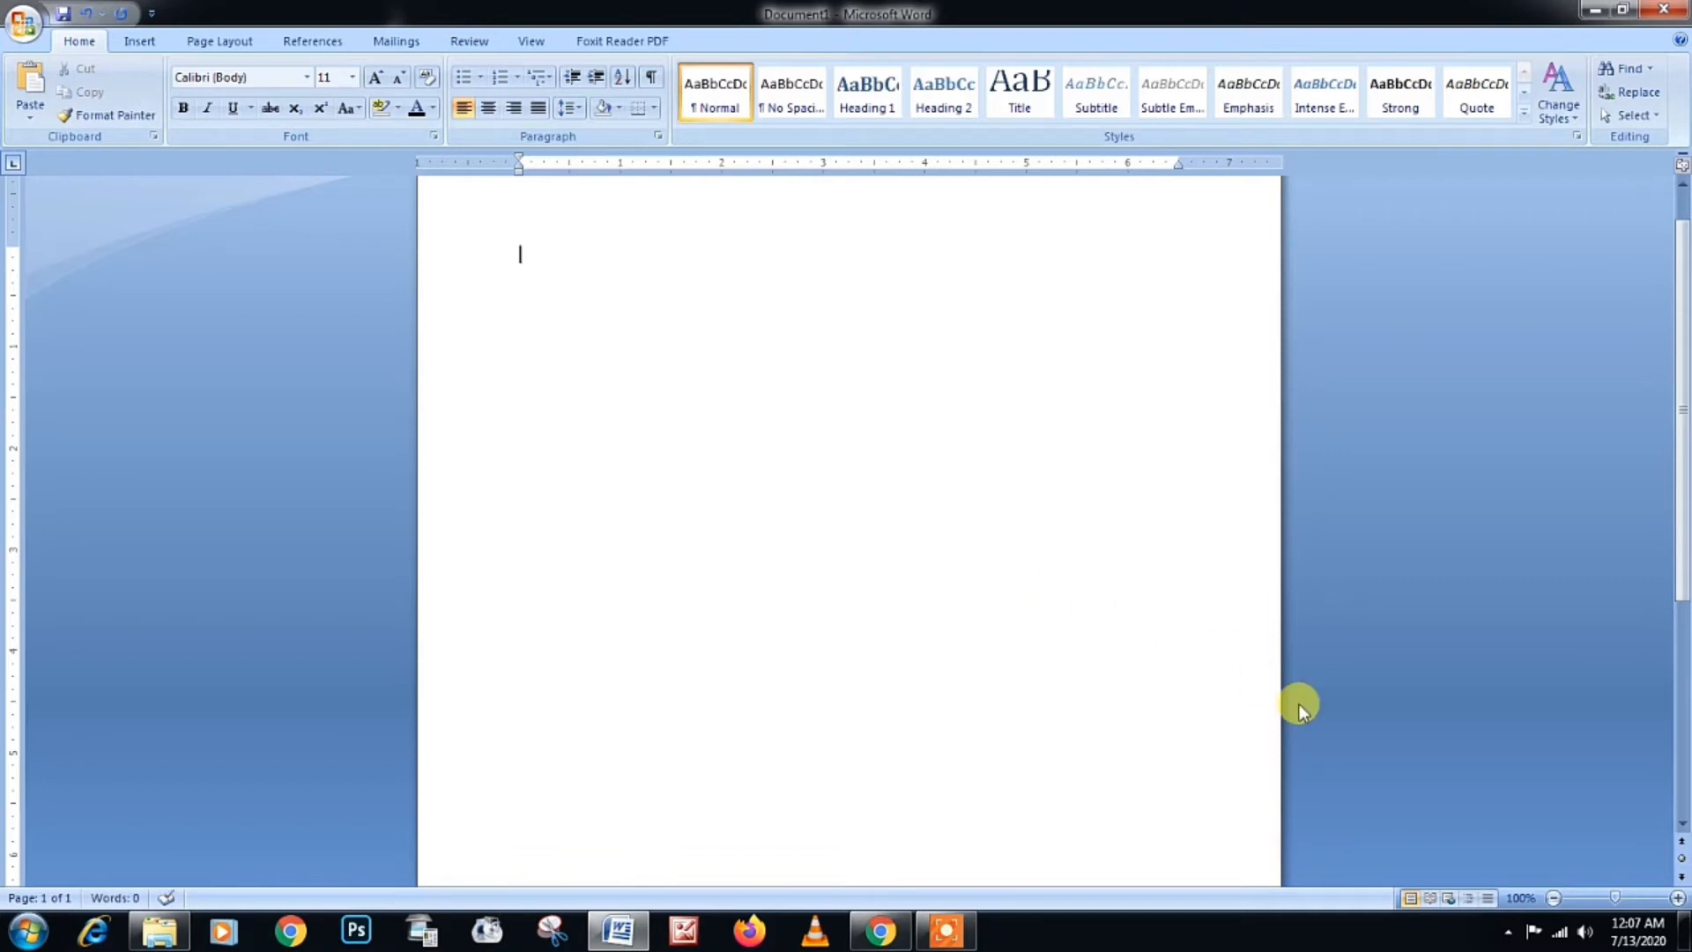
scroll(1295, 550, "up", 1)
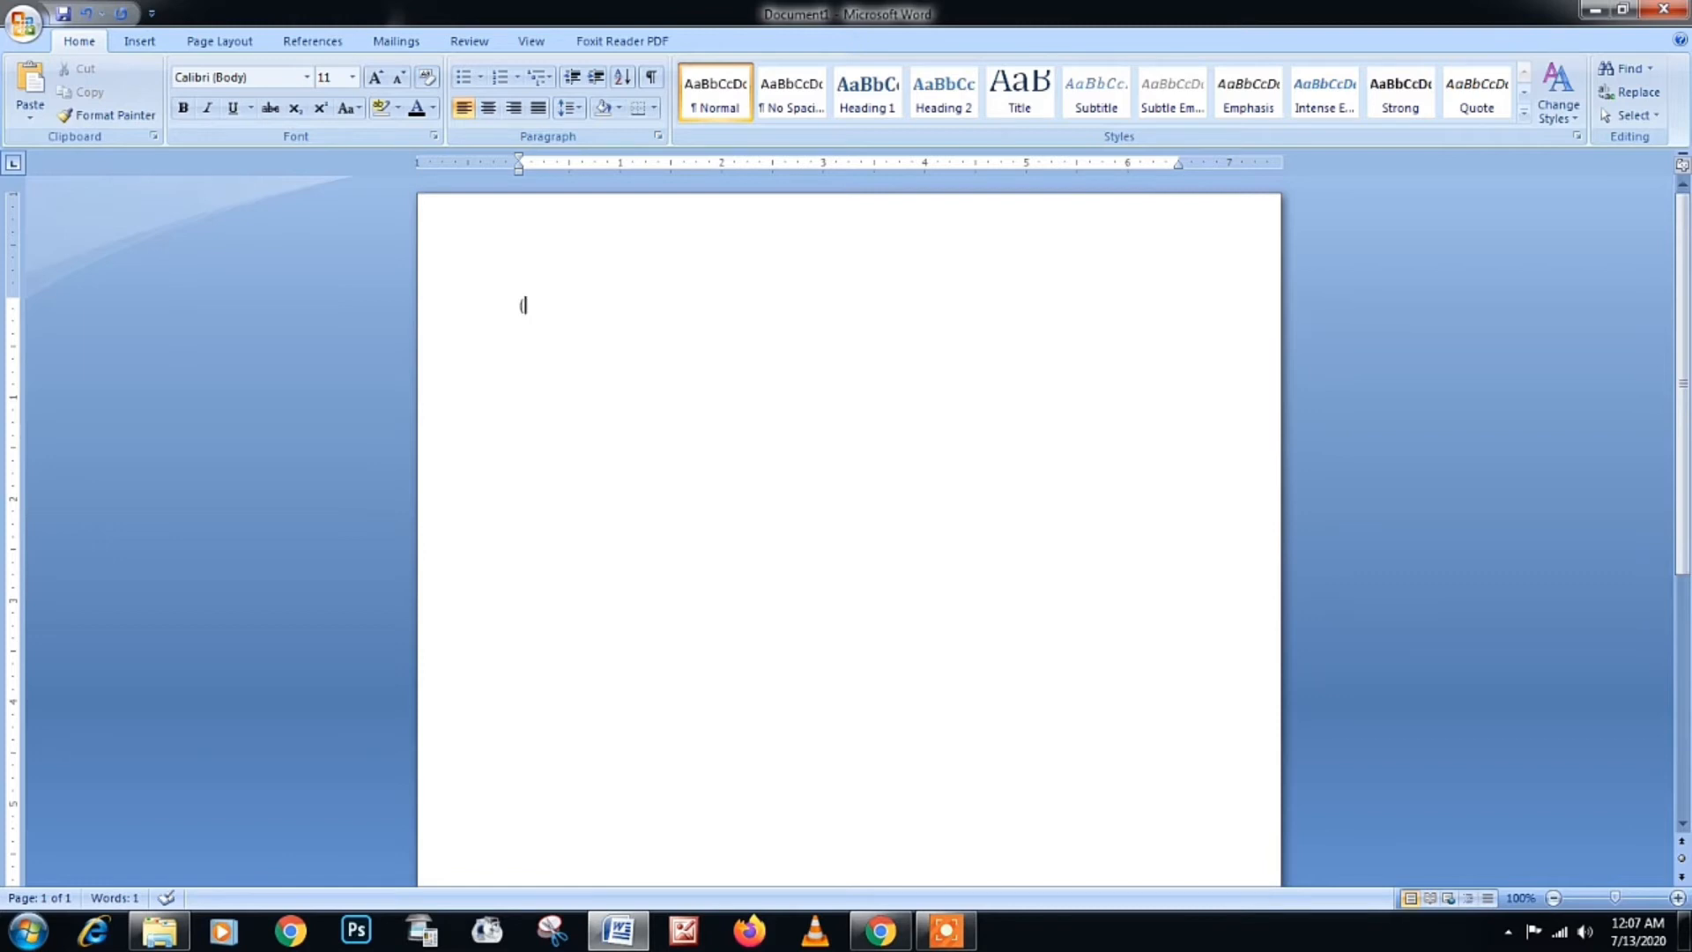
type("c)")
Step: Enlarge the copyright symbol to font size 48
left_click_drag(538, 306, 487, 283)
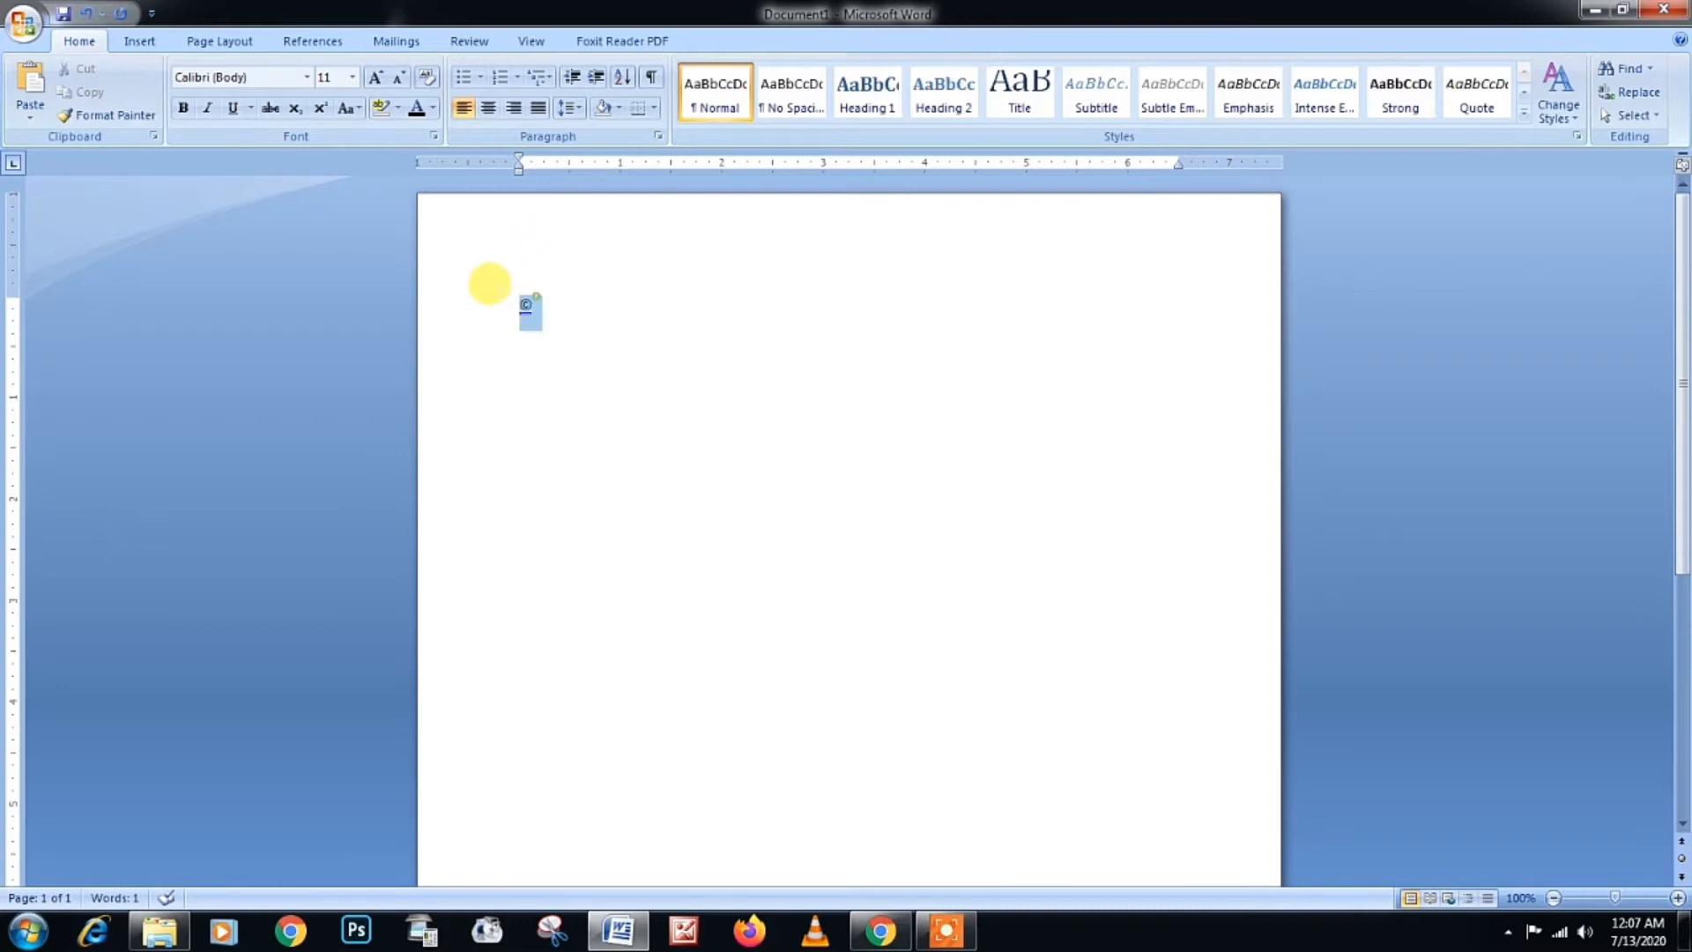
left_click(377, 81)
left_click(377, 81)
left_click(377, 81)
left_click(377, 81)
left_click(377, 81)
left_click(377, 81)
left_click(377, 81)
left_click(378, 82)
left_click(378, 81)
left_click(378, 81)
left_click(378, 81)
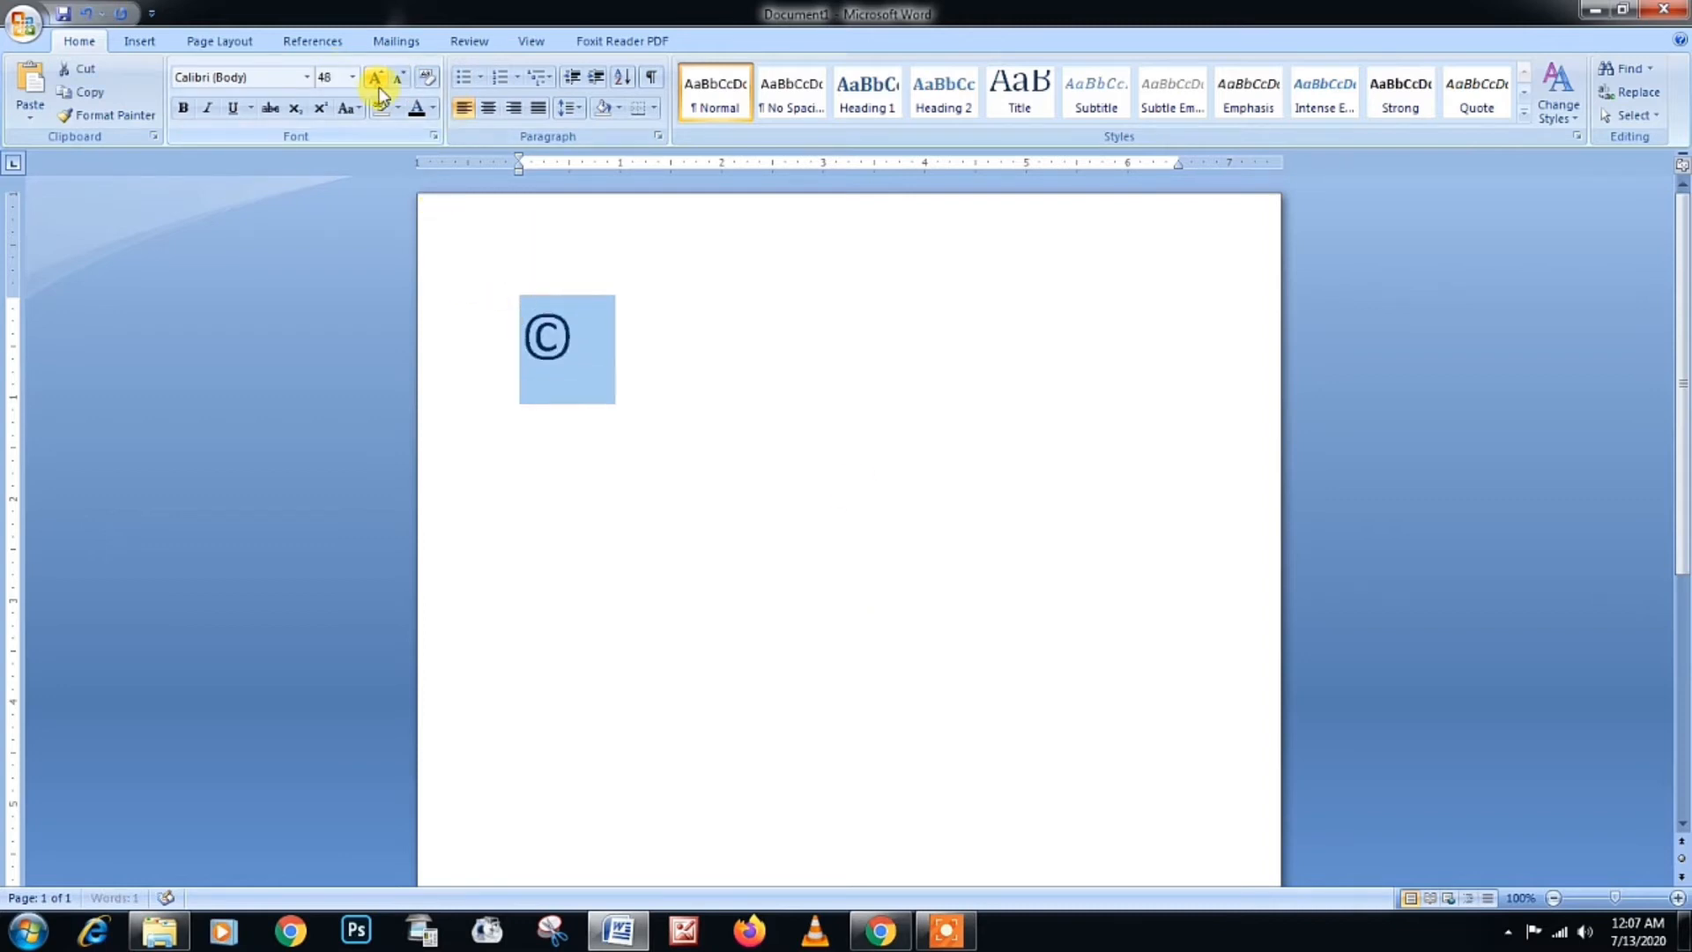
Step: Enlarge the copyright symbol to font size 72 and enter (c) after it to produce a second one
left_click(378, 81)
left_click(855, 361)
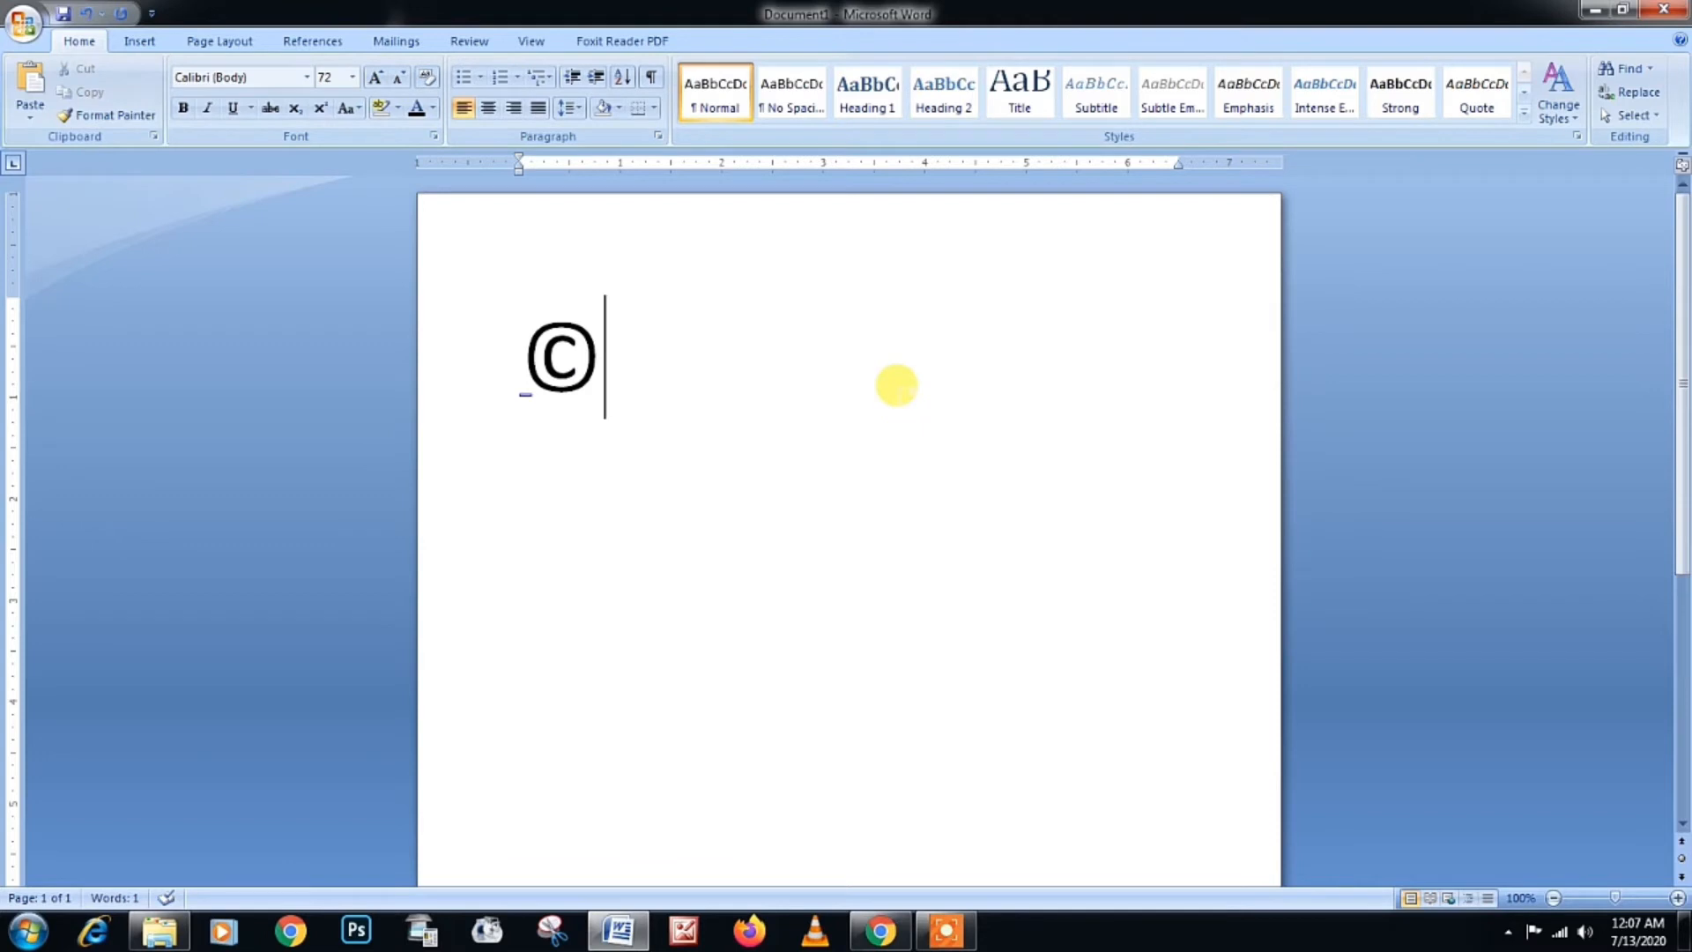
type("(c")
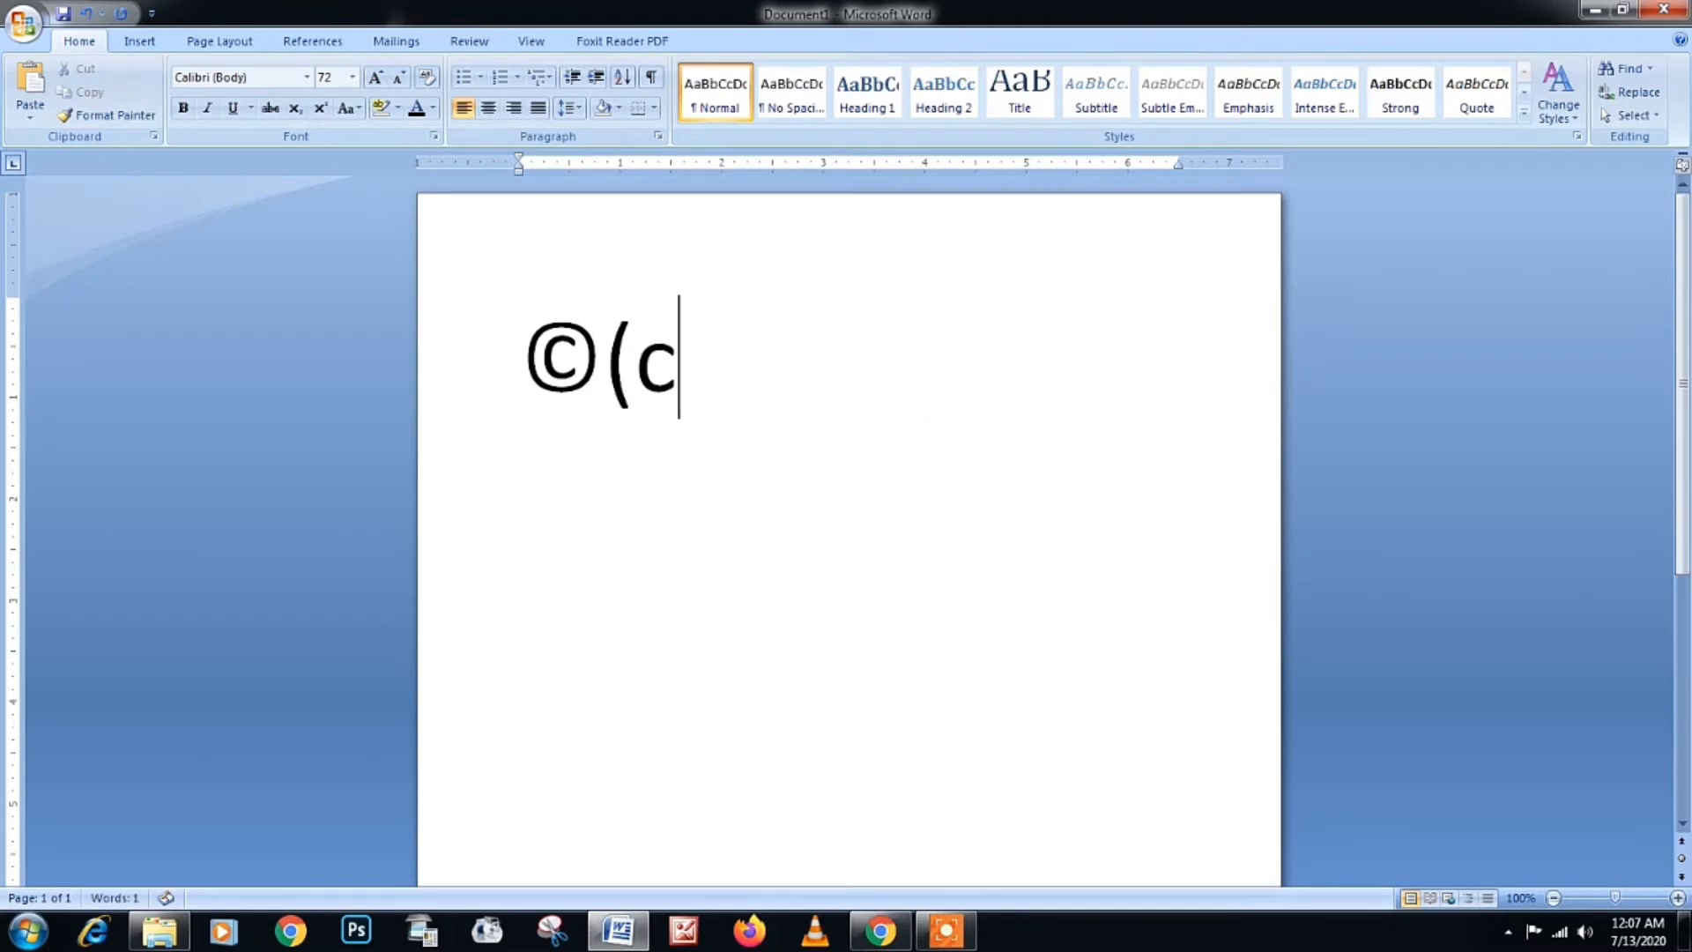
type(")")
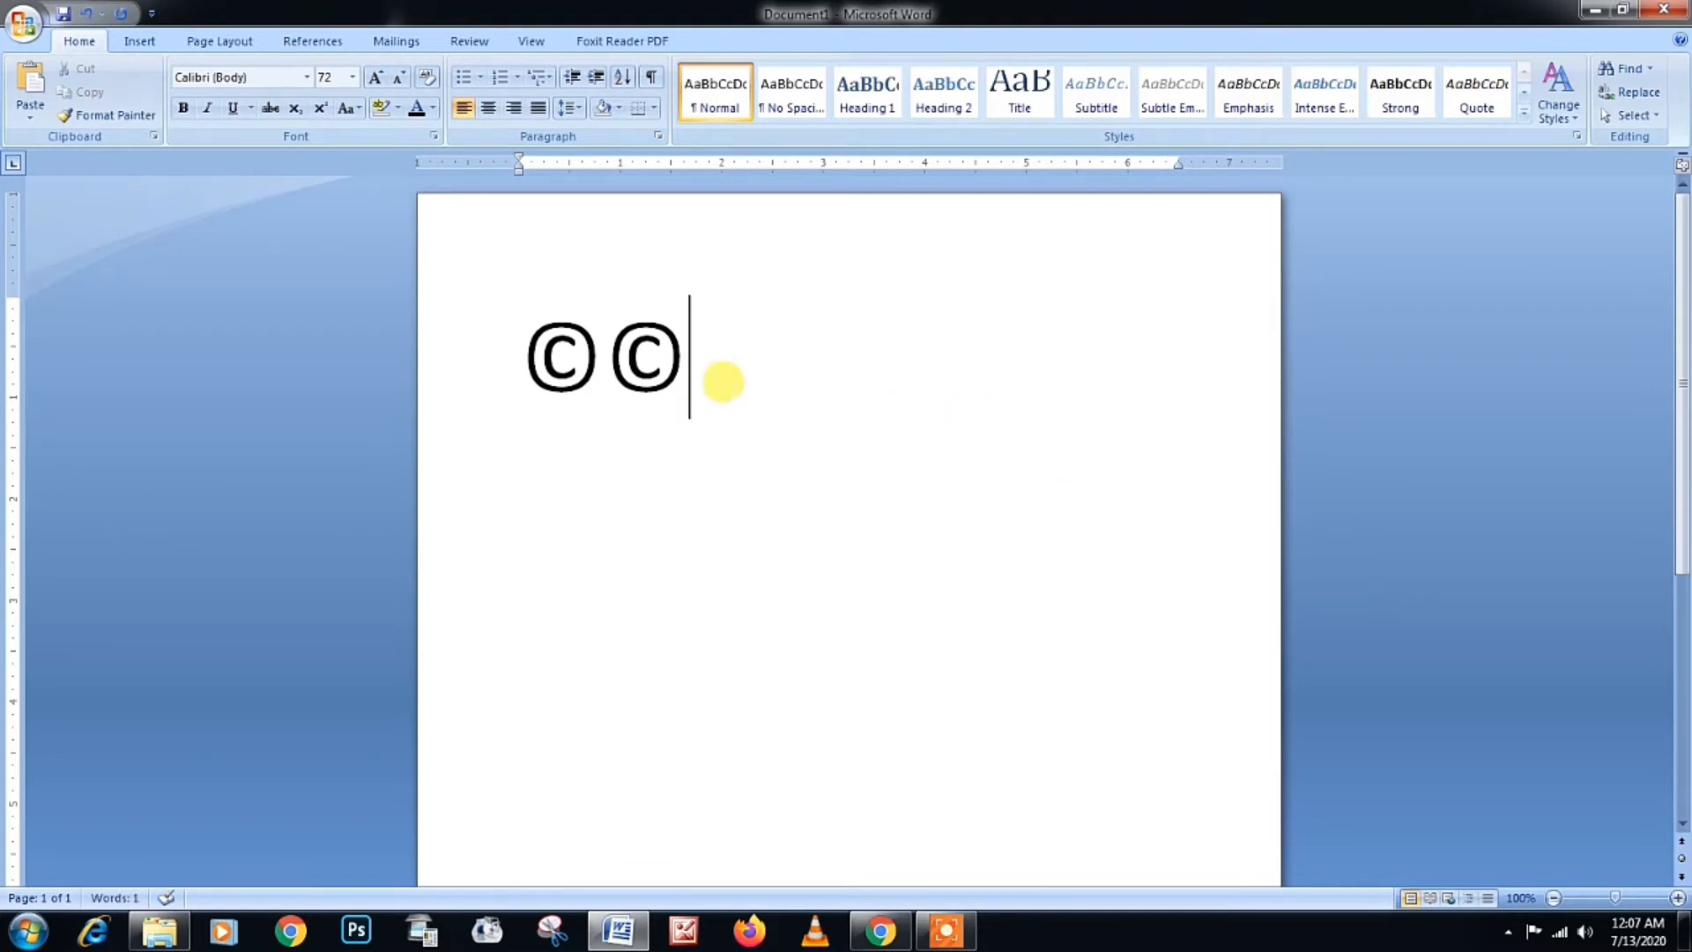
Step: Add the word Technical after the two copyright symbols, separated by a space
left_click(434, 378)
left_click(740, 352)
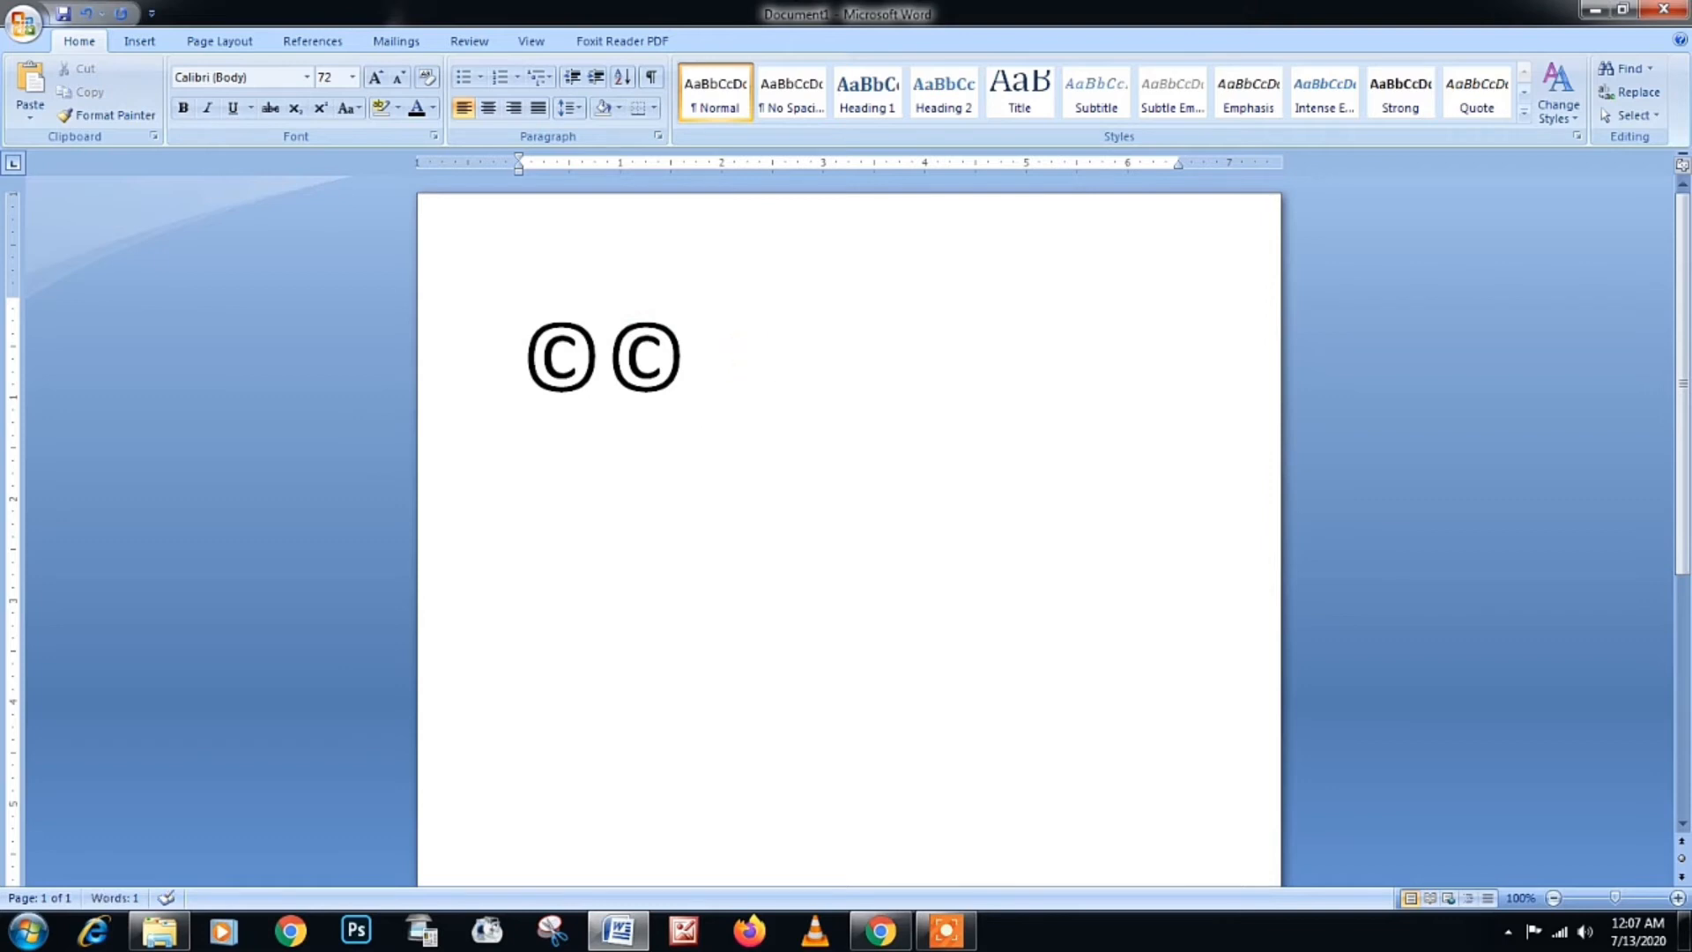
type("Techni")
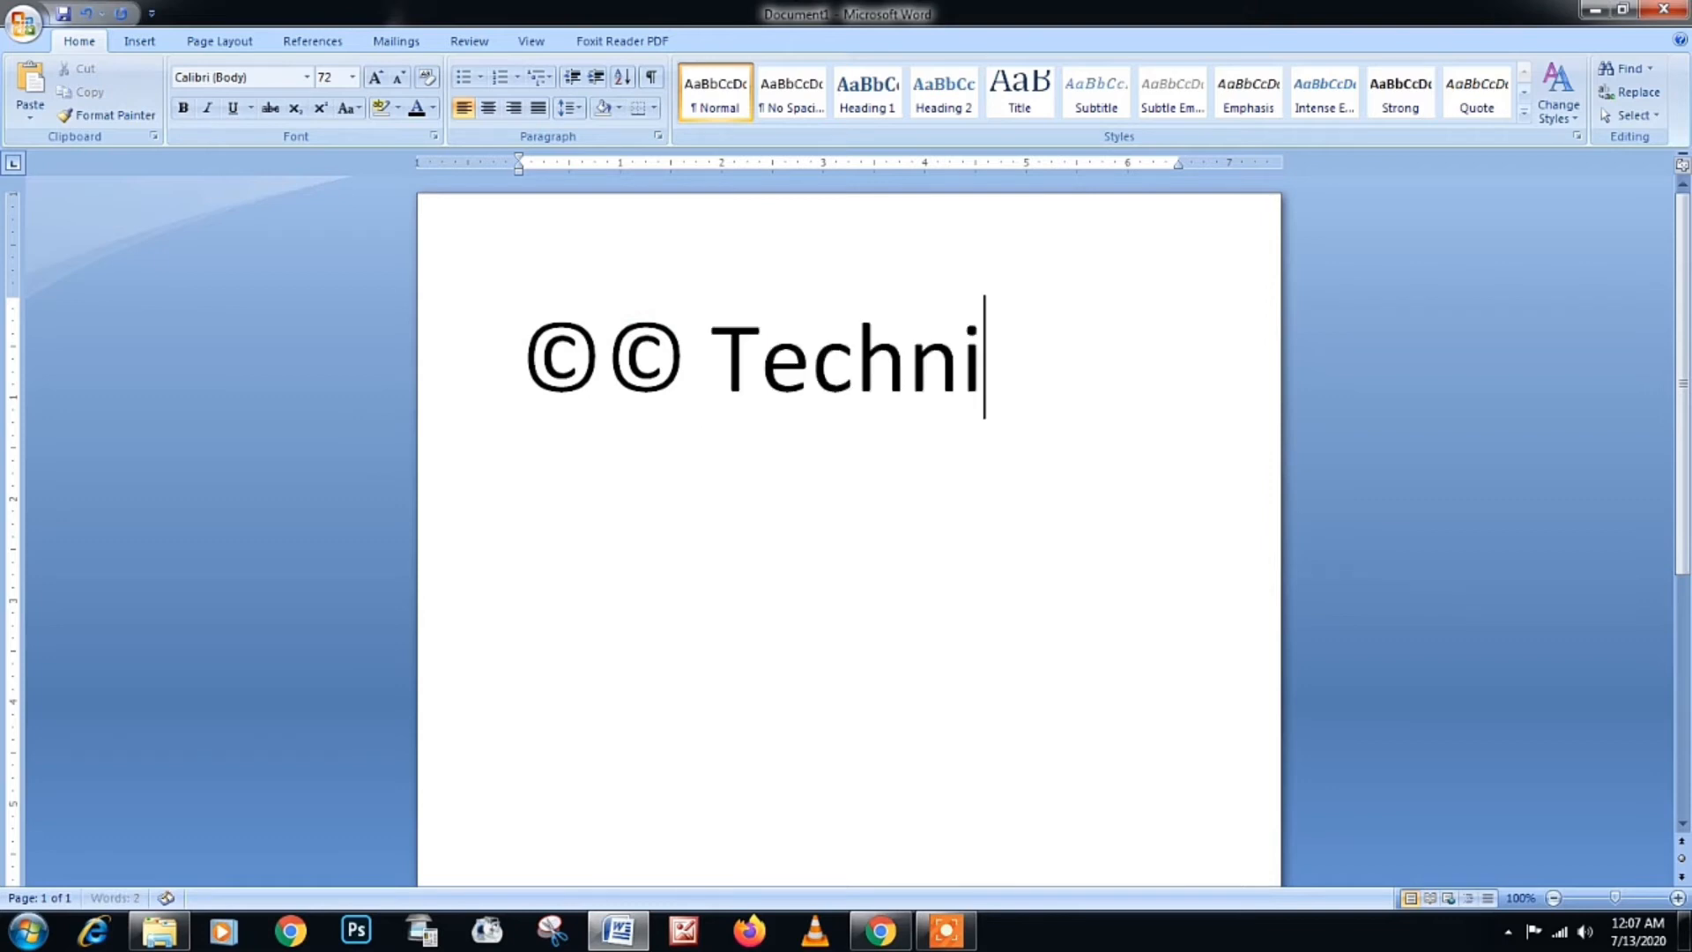
type("cal")
Step: Reduce the whole line to font size 36 and add the word Era after Technical
key("ctrl+a")
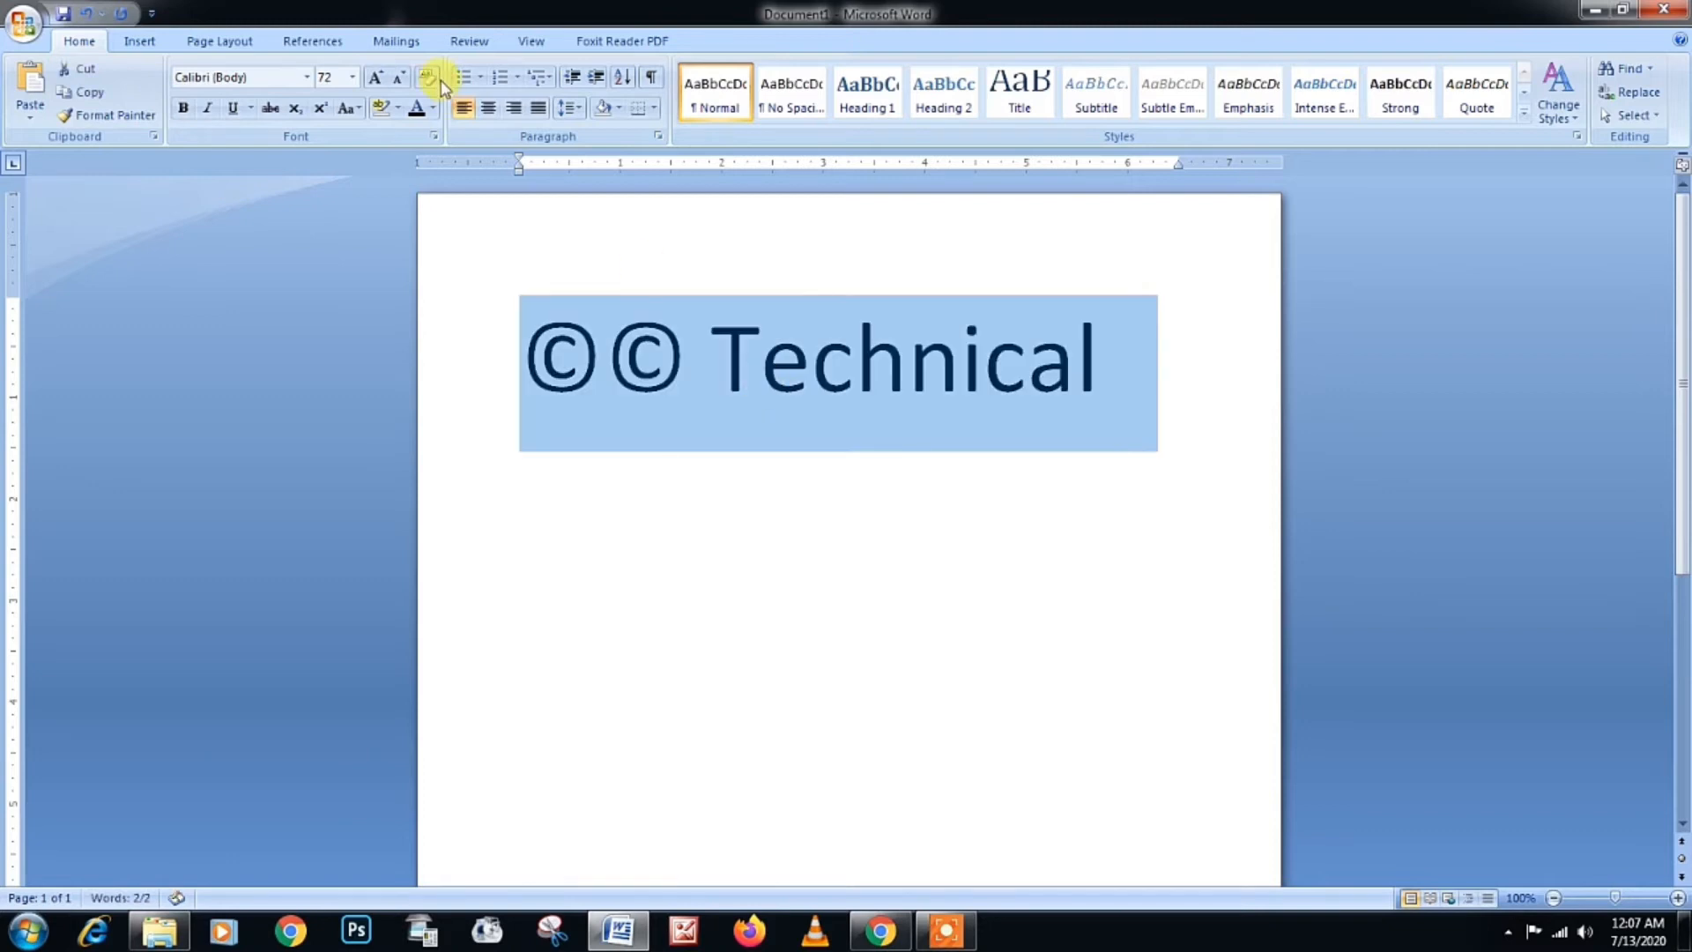
double_click(398, 76)
left_click(854, 337)
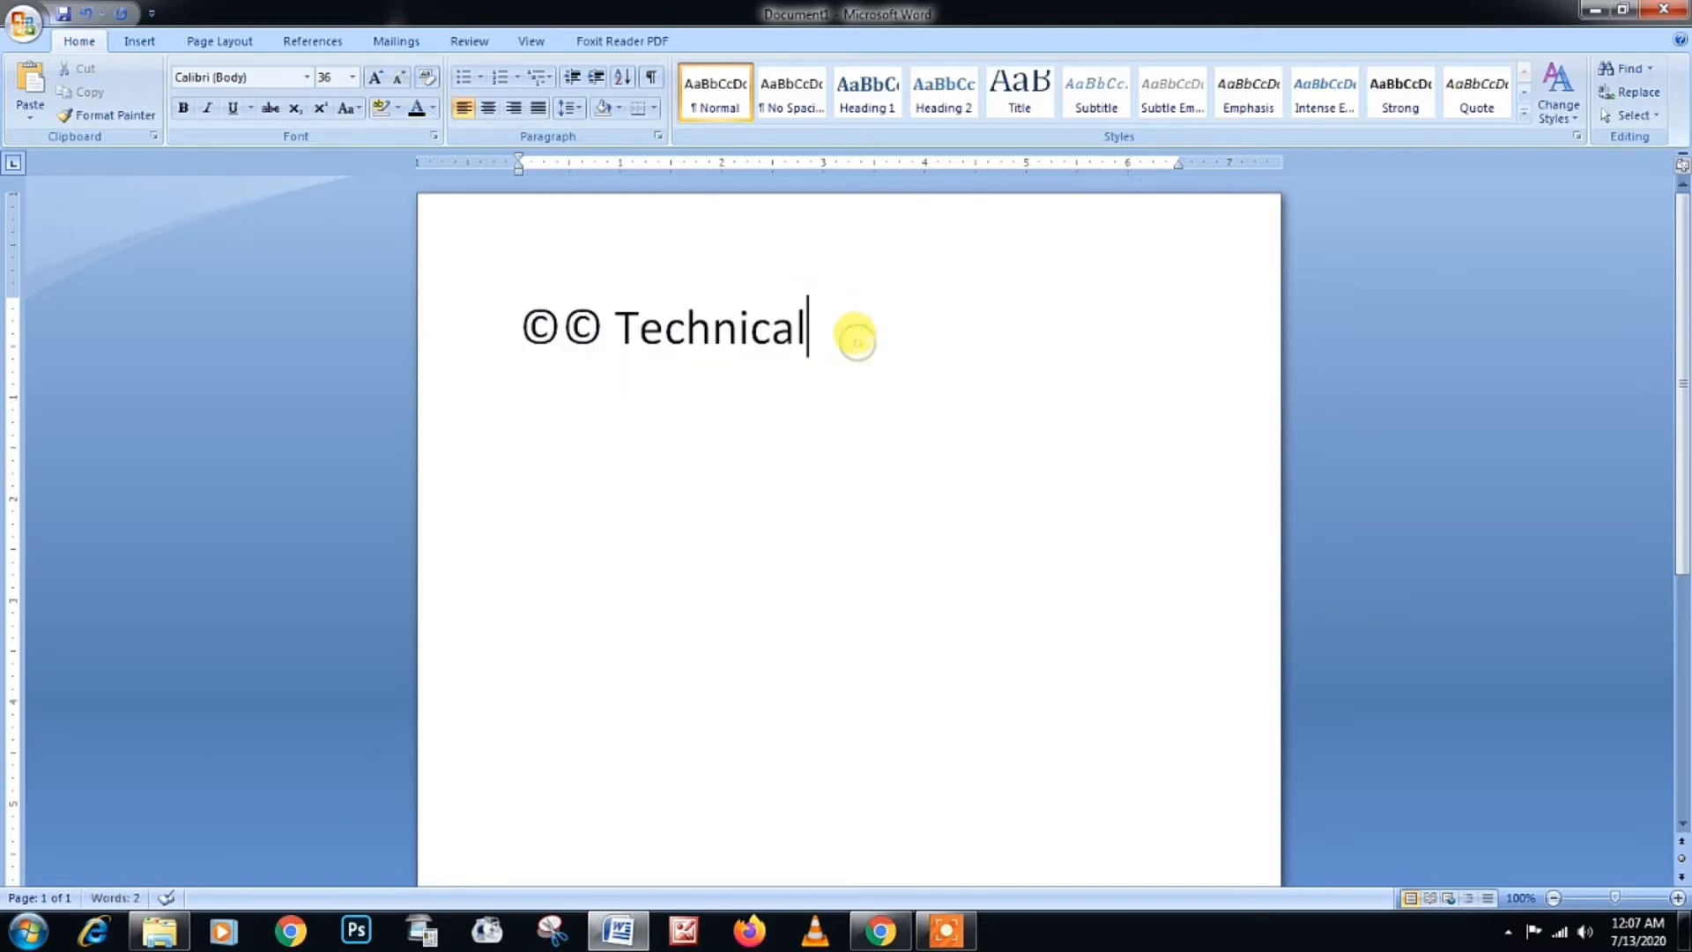
type("Era")
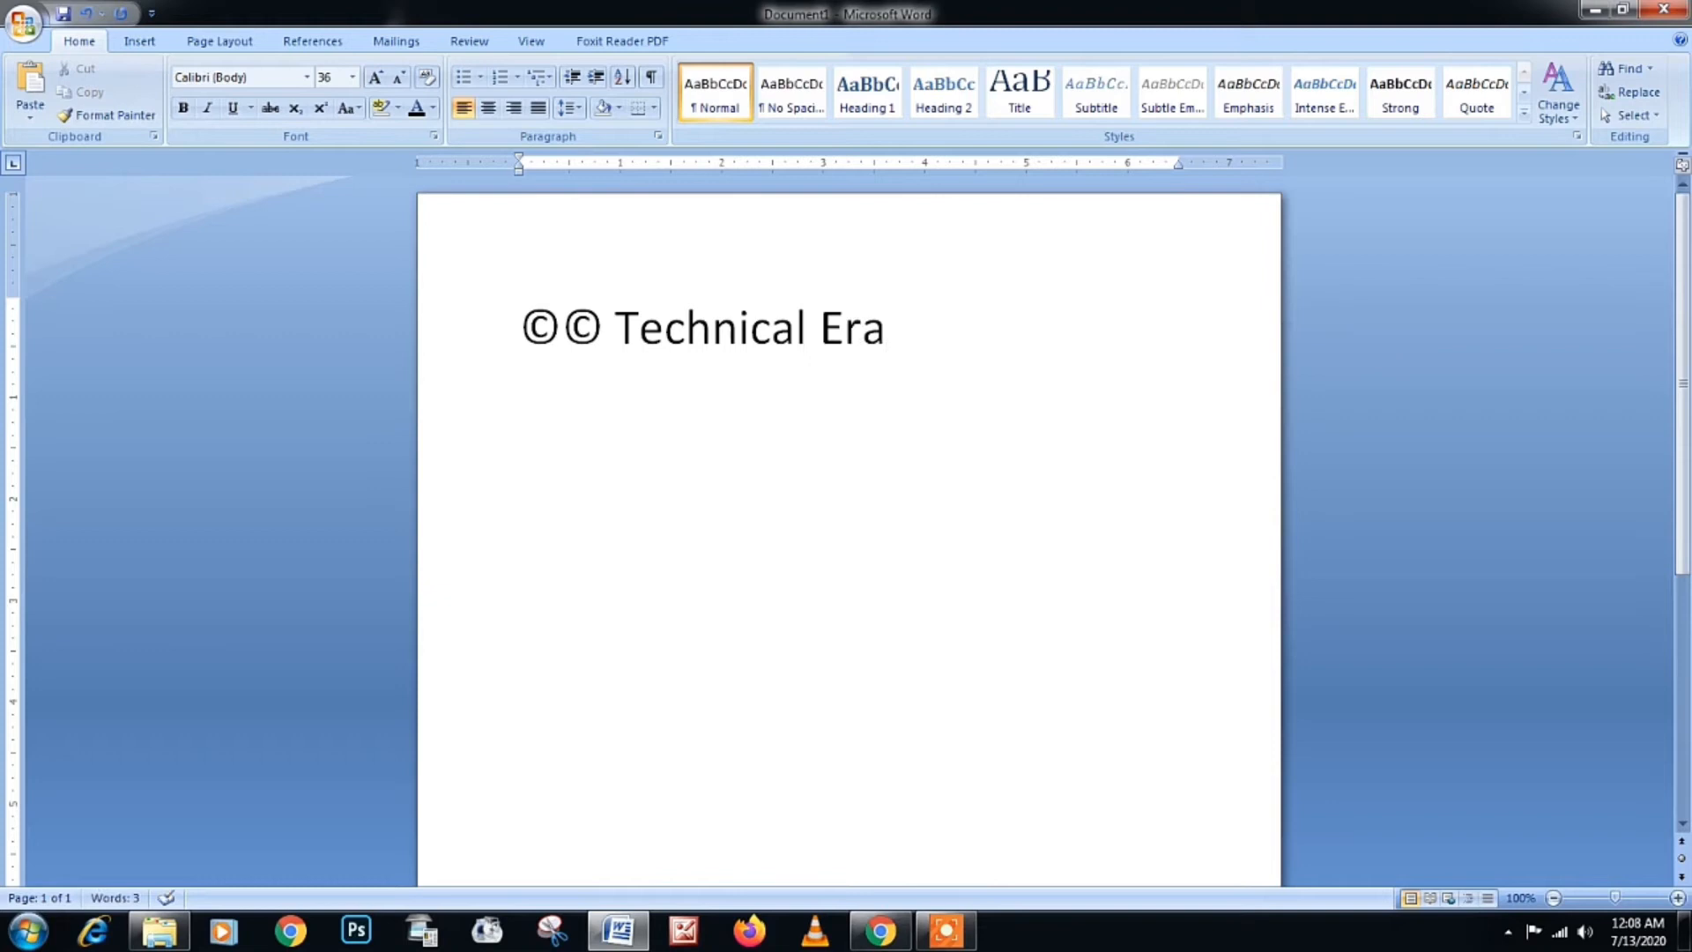
Step: Delete the space and the second copyright symbol in front of Technical
key("Left")
key("Left")
key("Left")
key("Left")
key("Left")
key("Left")
key("Left")
key("Left")
key("Left")
key("Left")
key("Left")
key("Left")
key("Left")
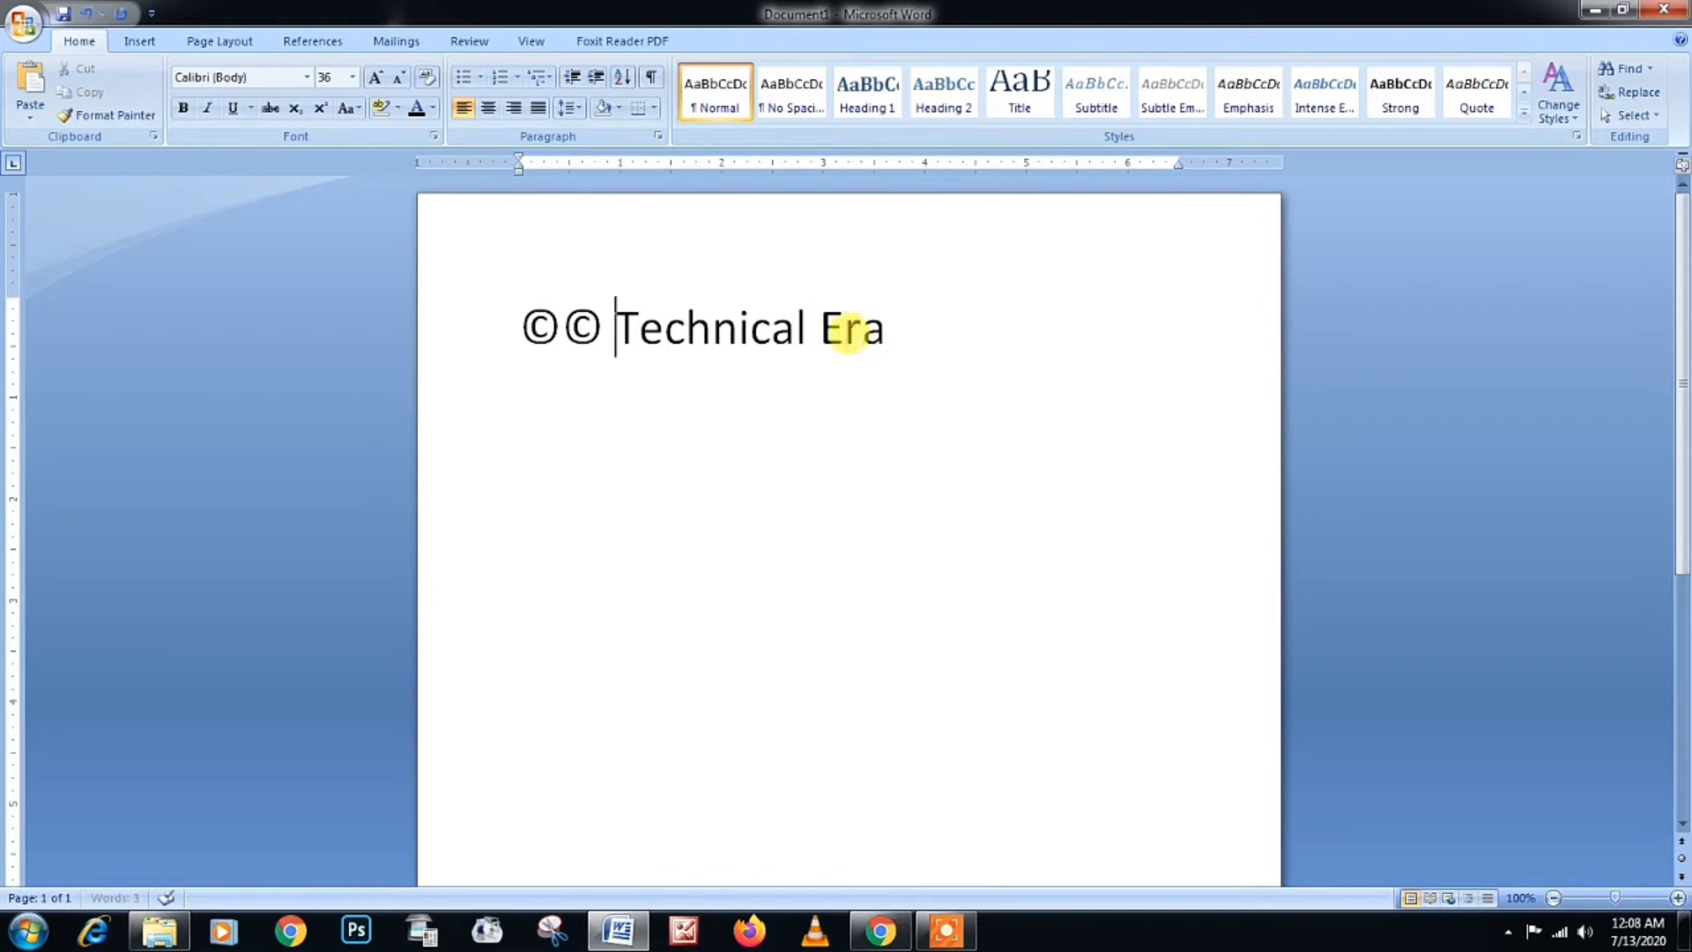
key("BackSpace")
key("BackSpace")
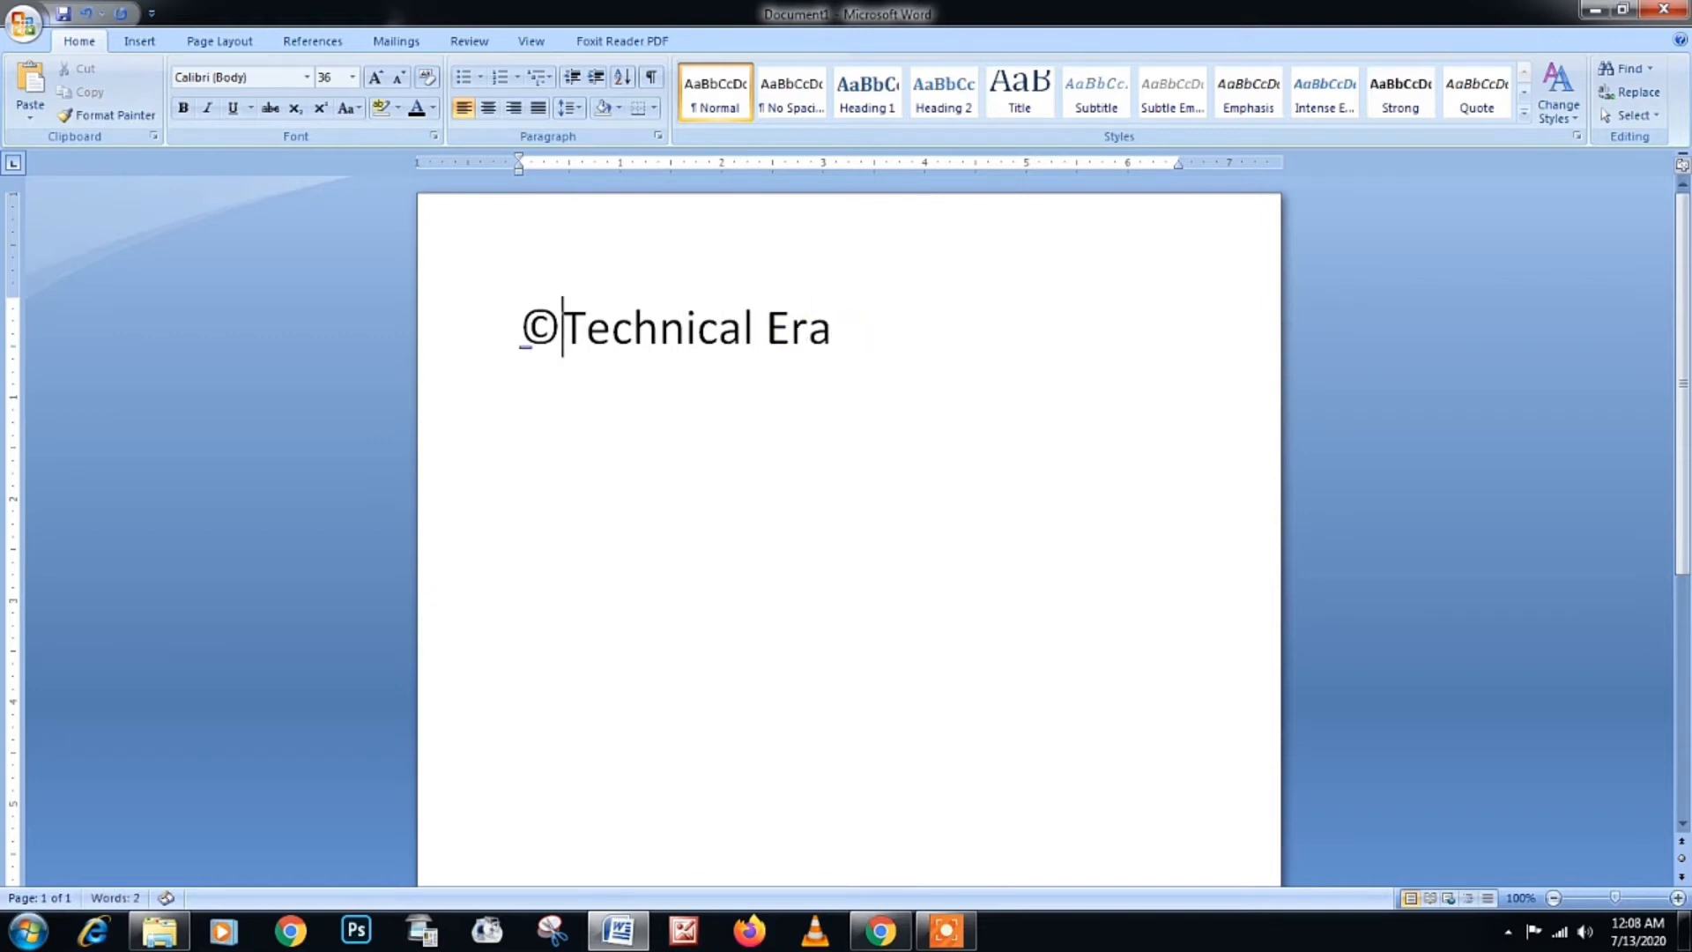
Step: Enter (R) on a new line below Technical Era to produce a registered trademark symbol, and select that line
left_click(911, 325)
key("Return")
type("(R)")
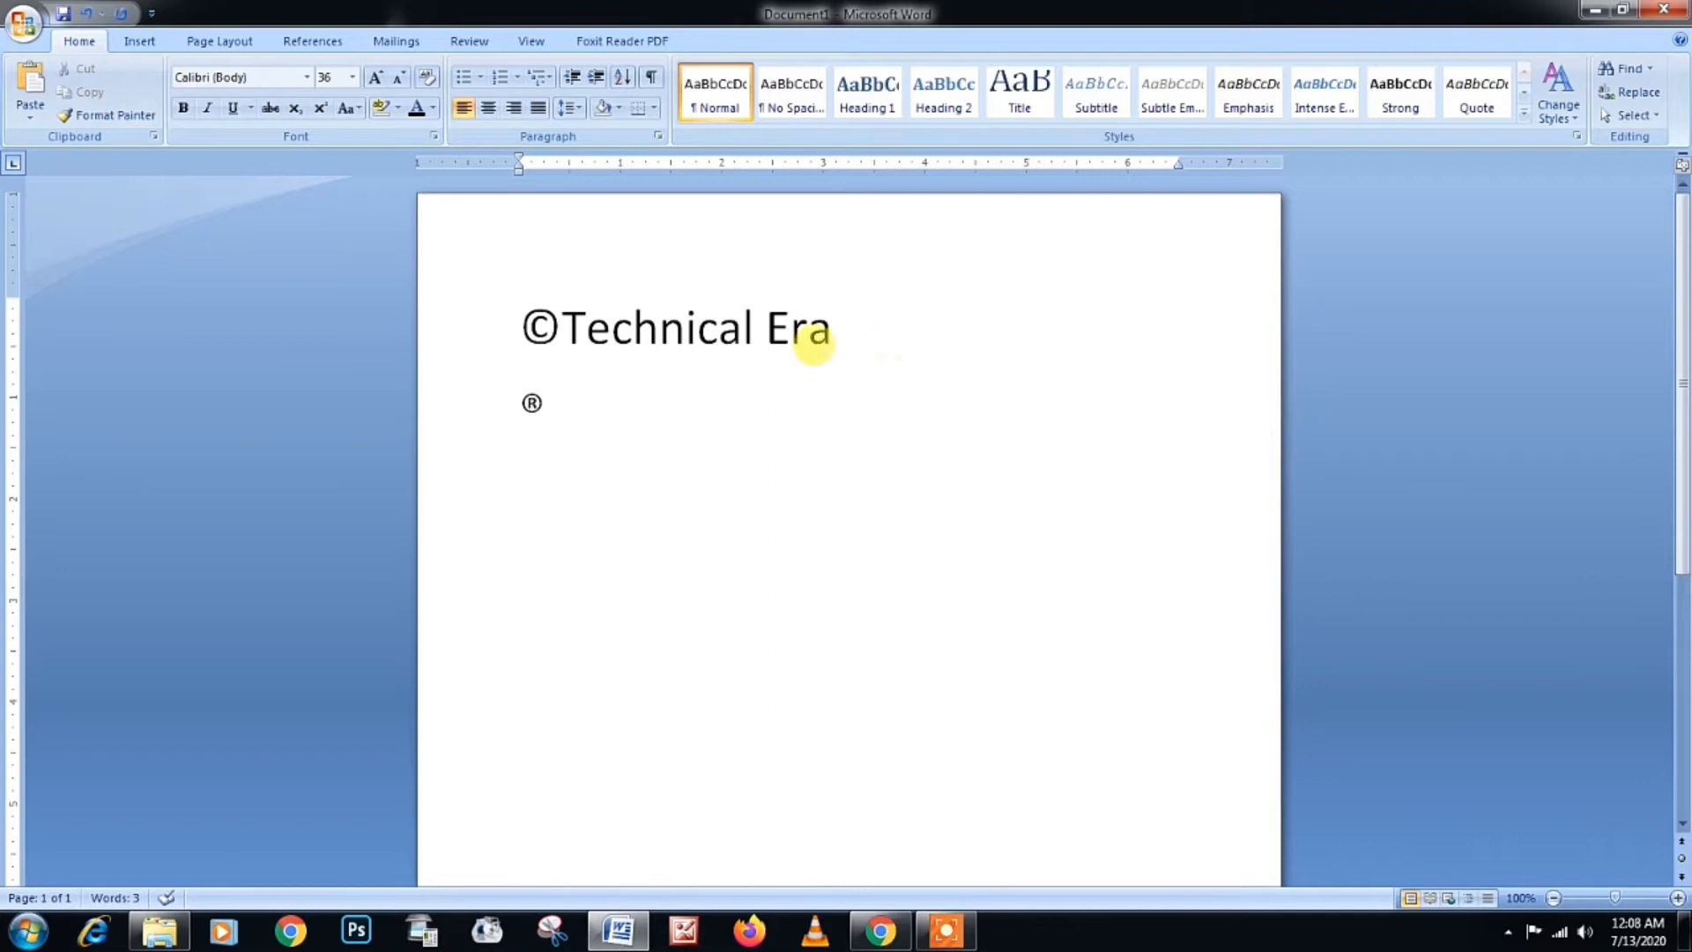
left_click(516, 397)
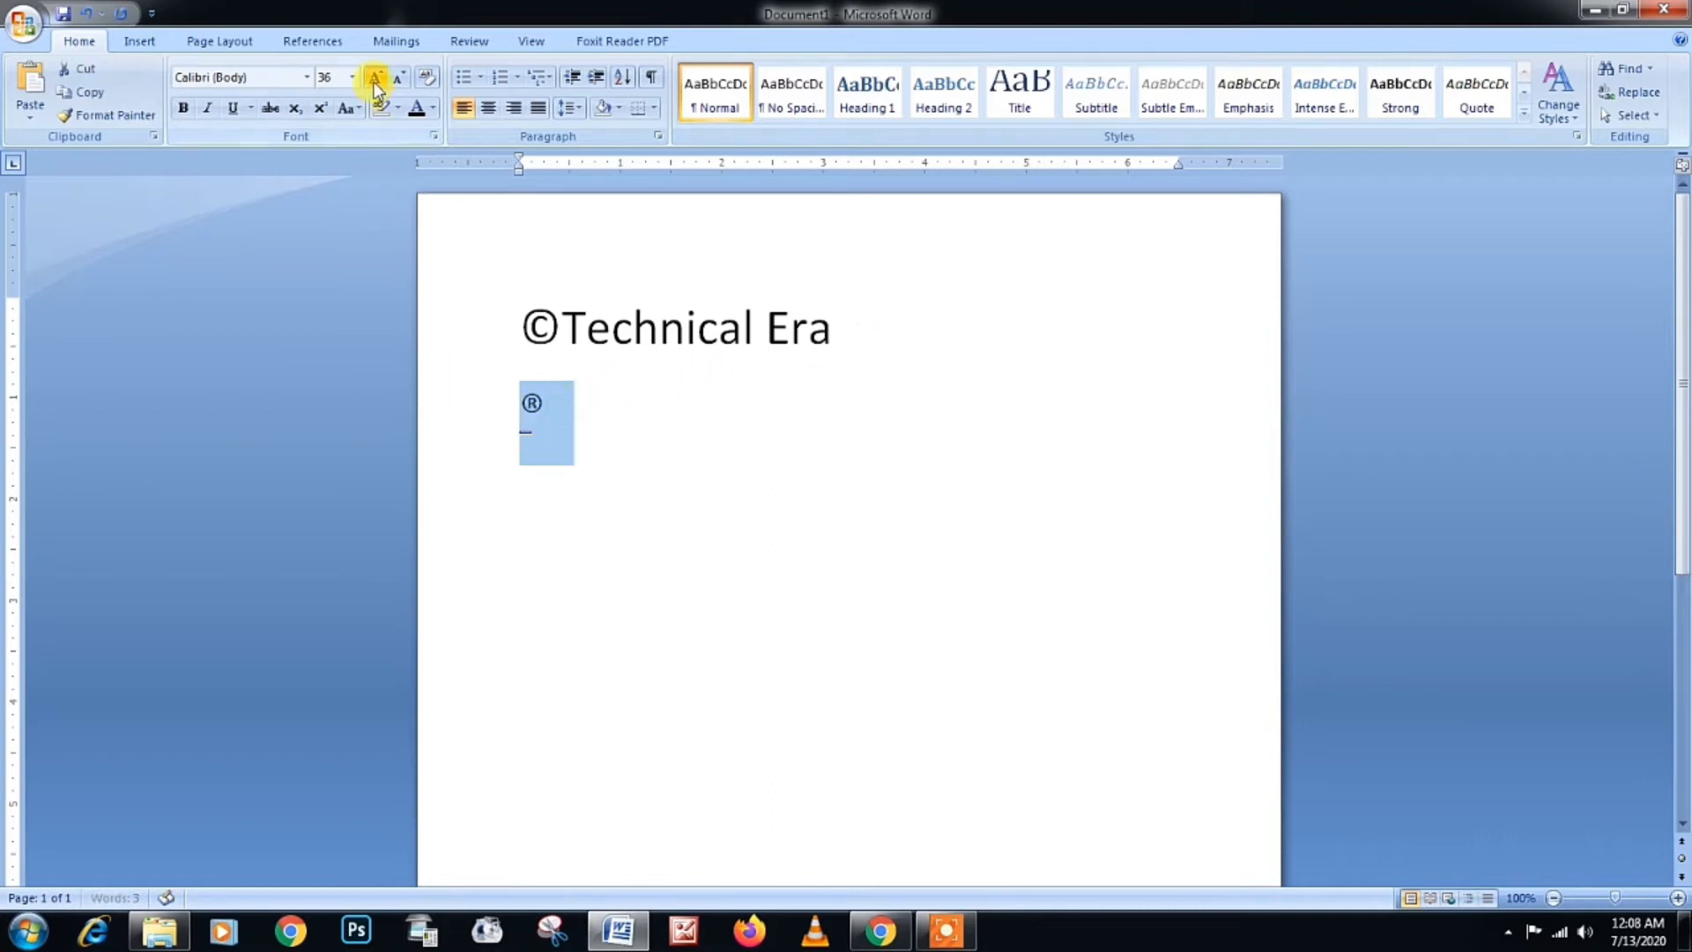
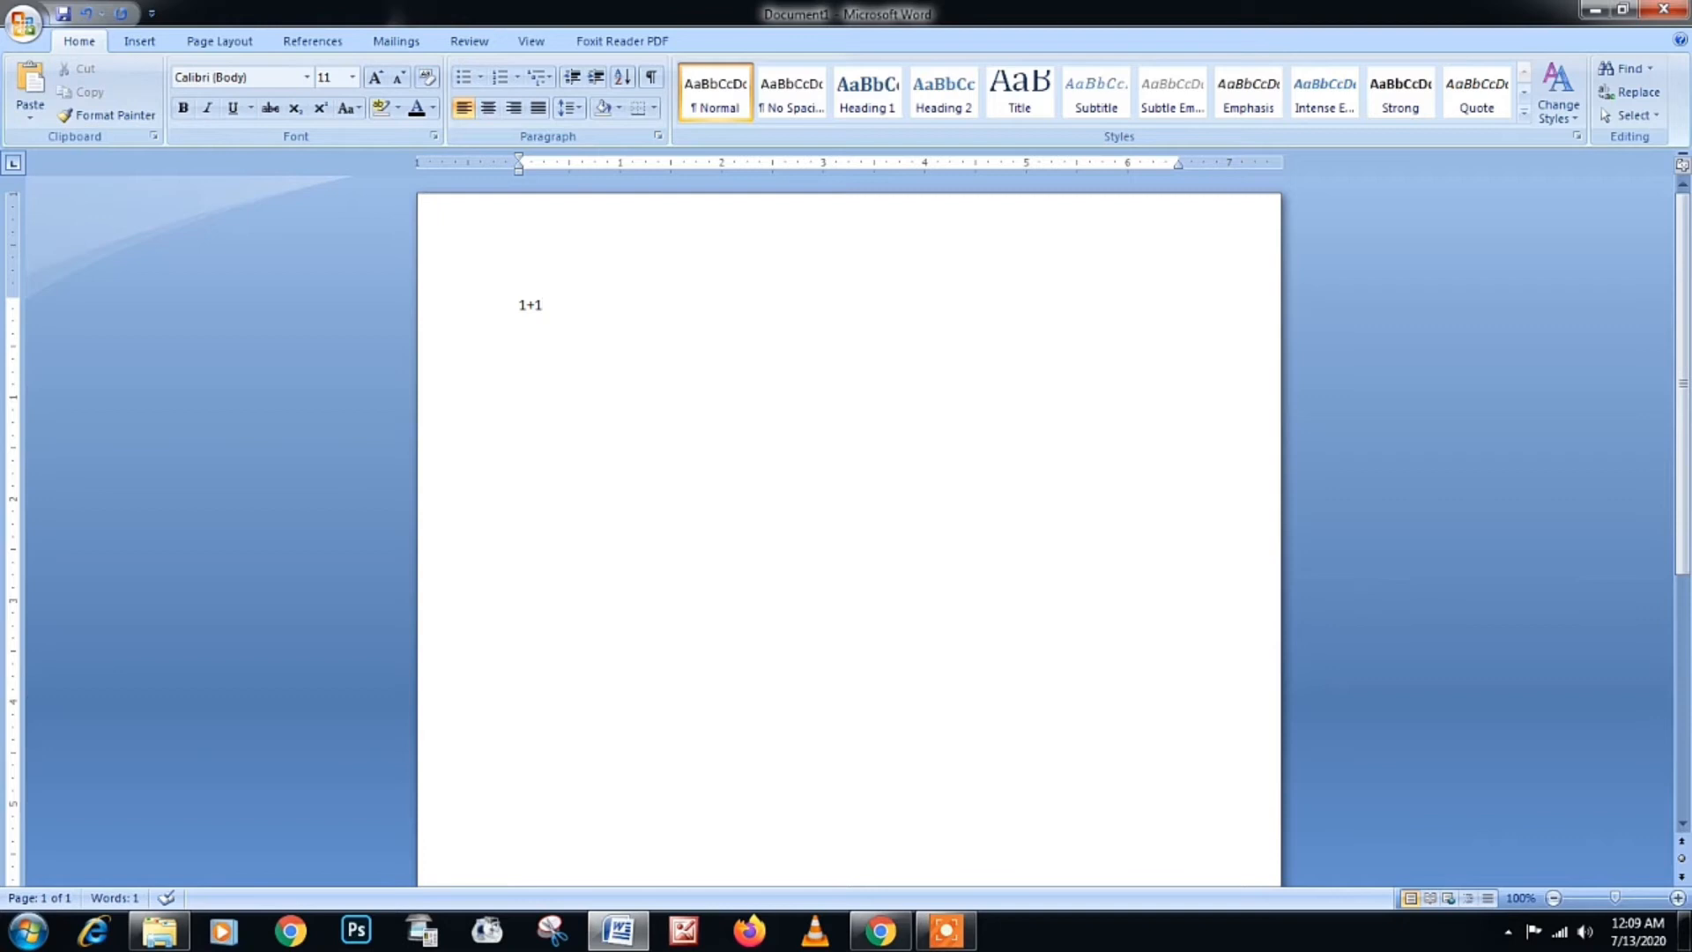
Step: Enter 1/2 after 1+1 to produce a fraction character, and enlarge the line to font size 28
type("1/2")
triple_click(650, 299)
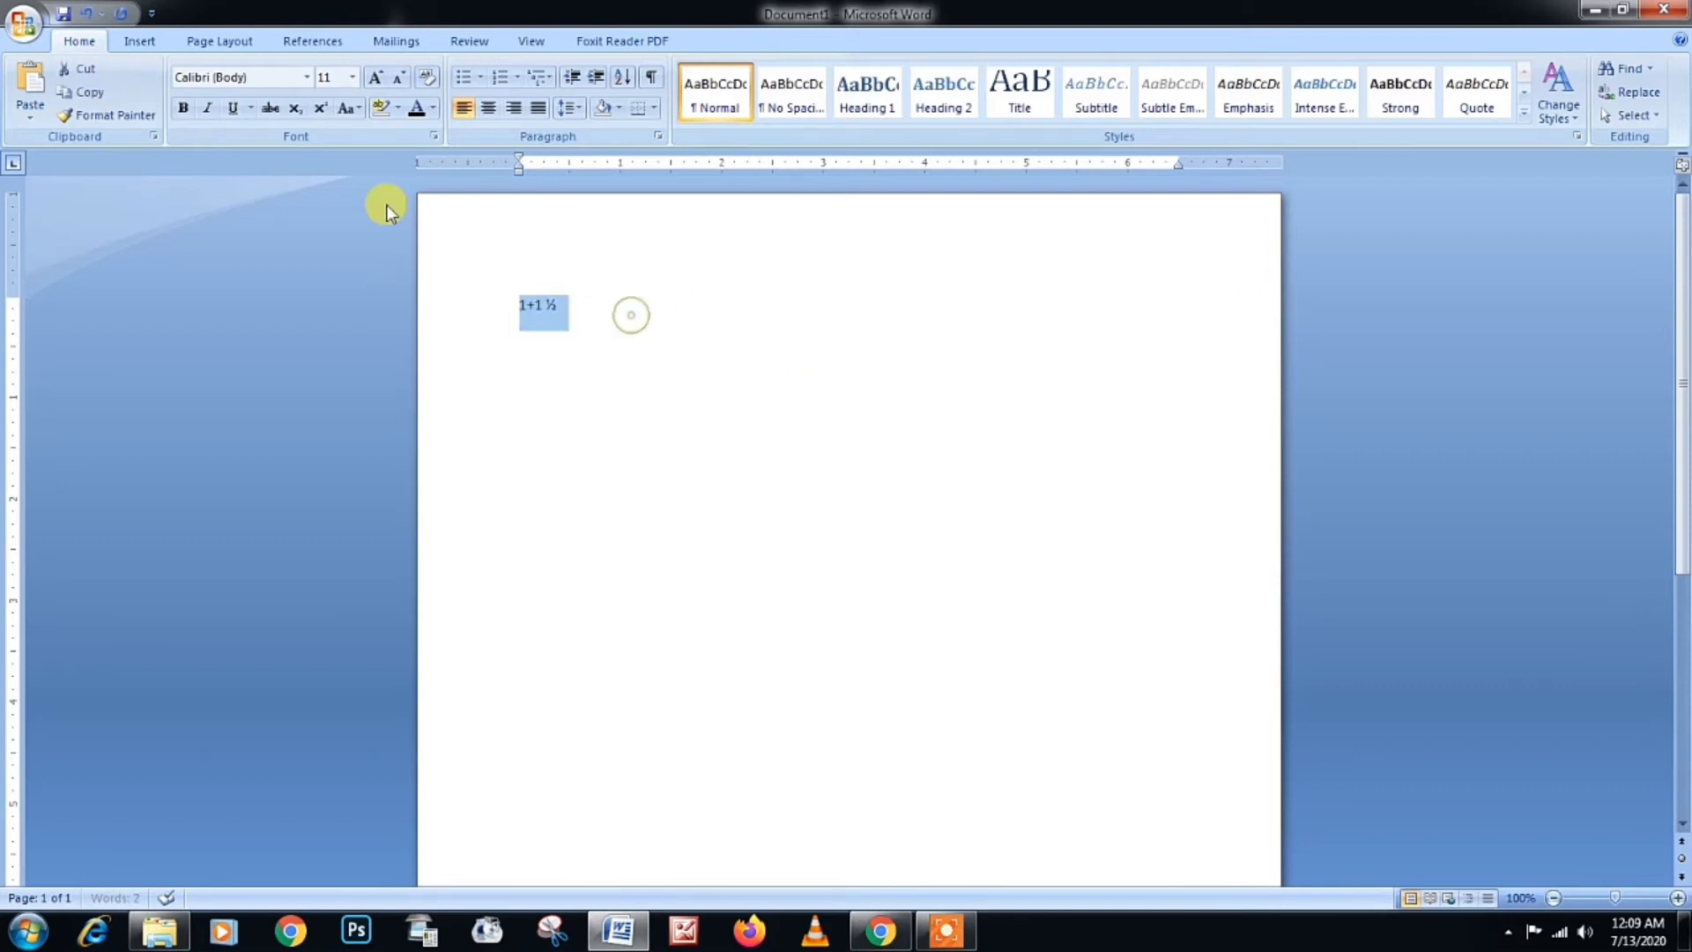
left_click(375, 80)
left_click(375, 79)
left_click(374, 79)
left_click(374, 79)
left_click(375, 79)
left_click(374, 79)
left_click(375, 79)
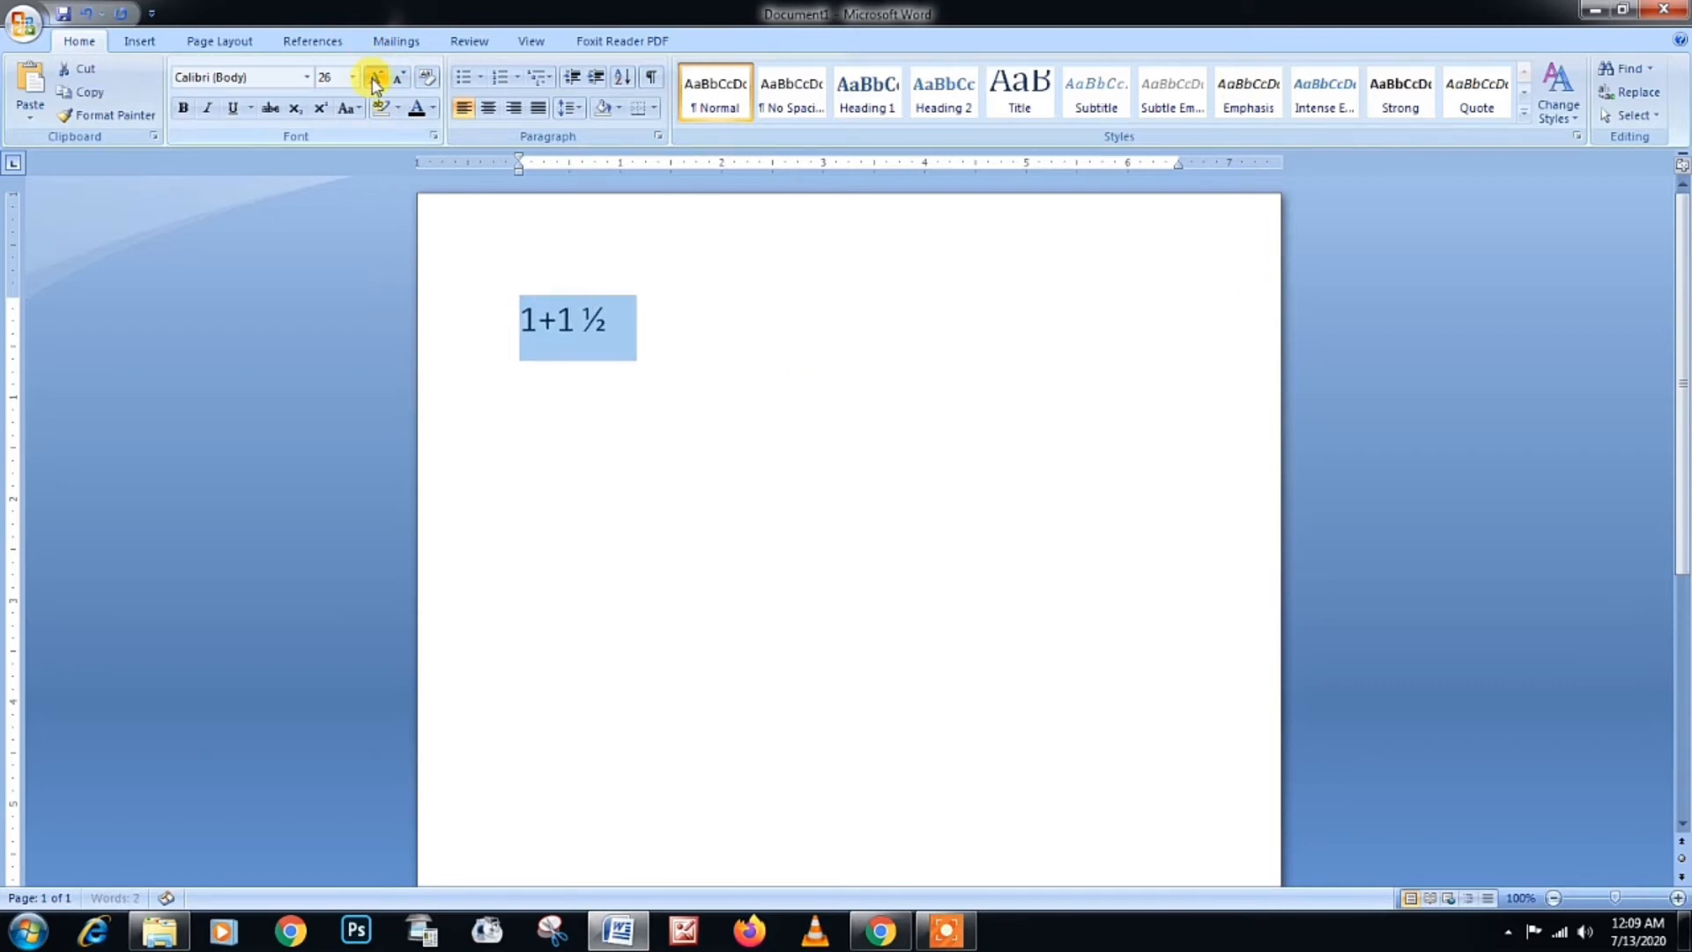
left_click(375, 79)
left_click(640, 325)
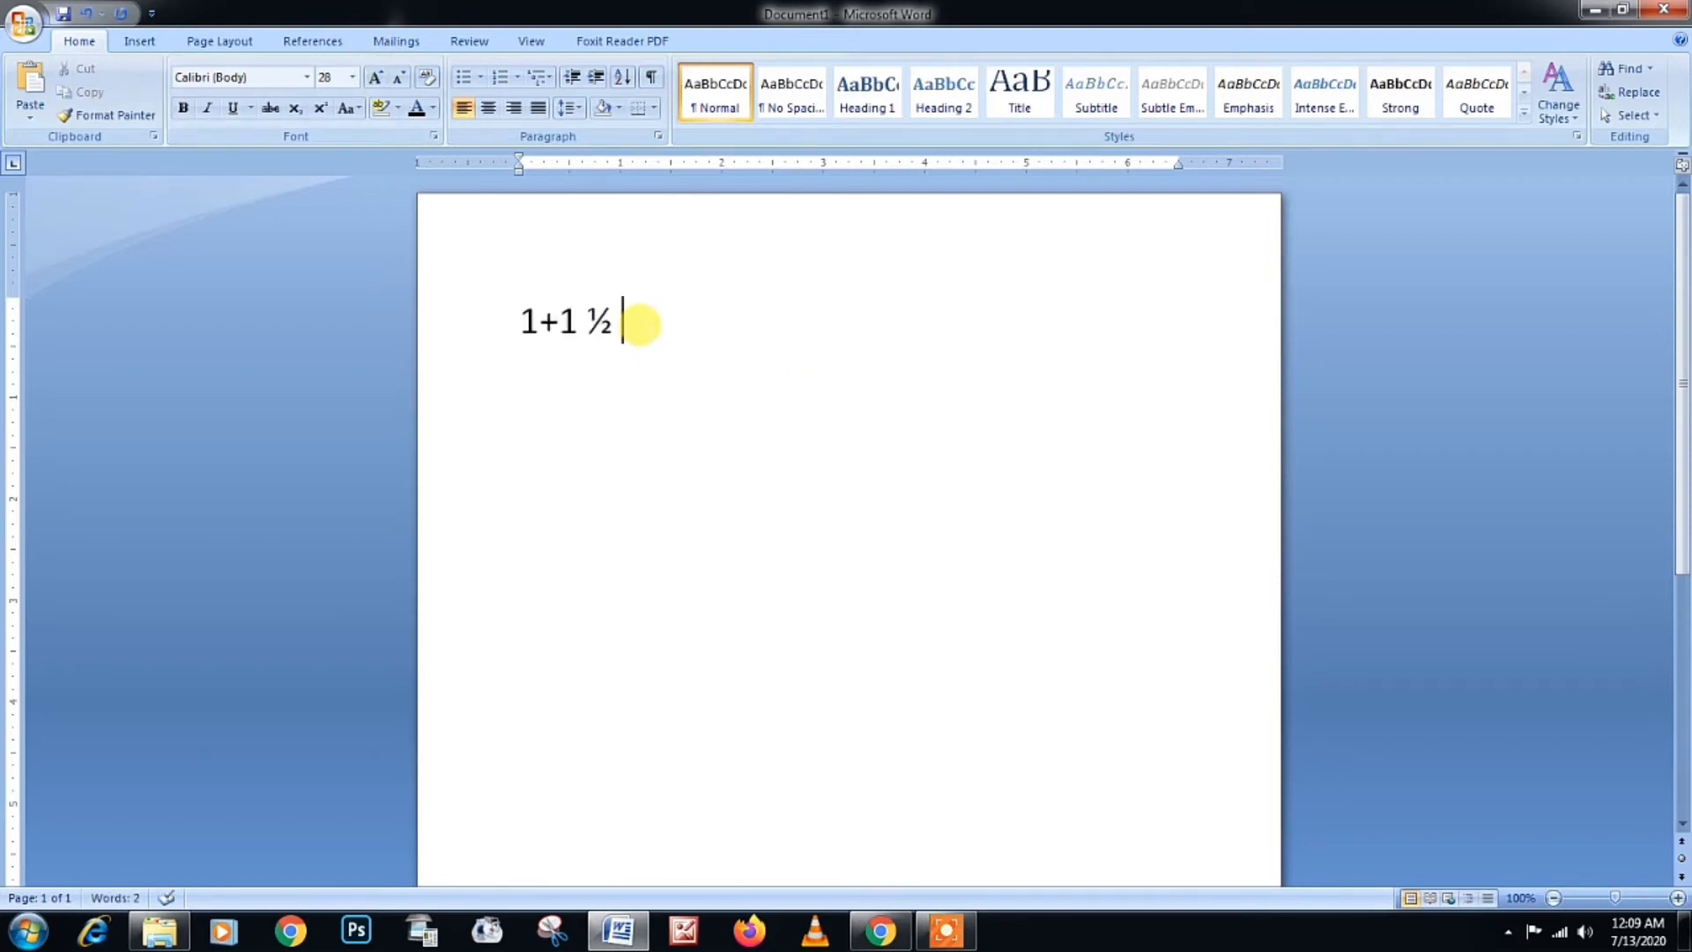
Step: Try superscript and subscript formatting on the ½ fraction
key("shift+Left")
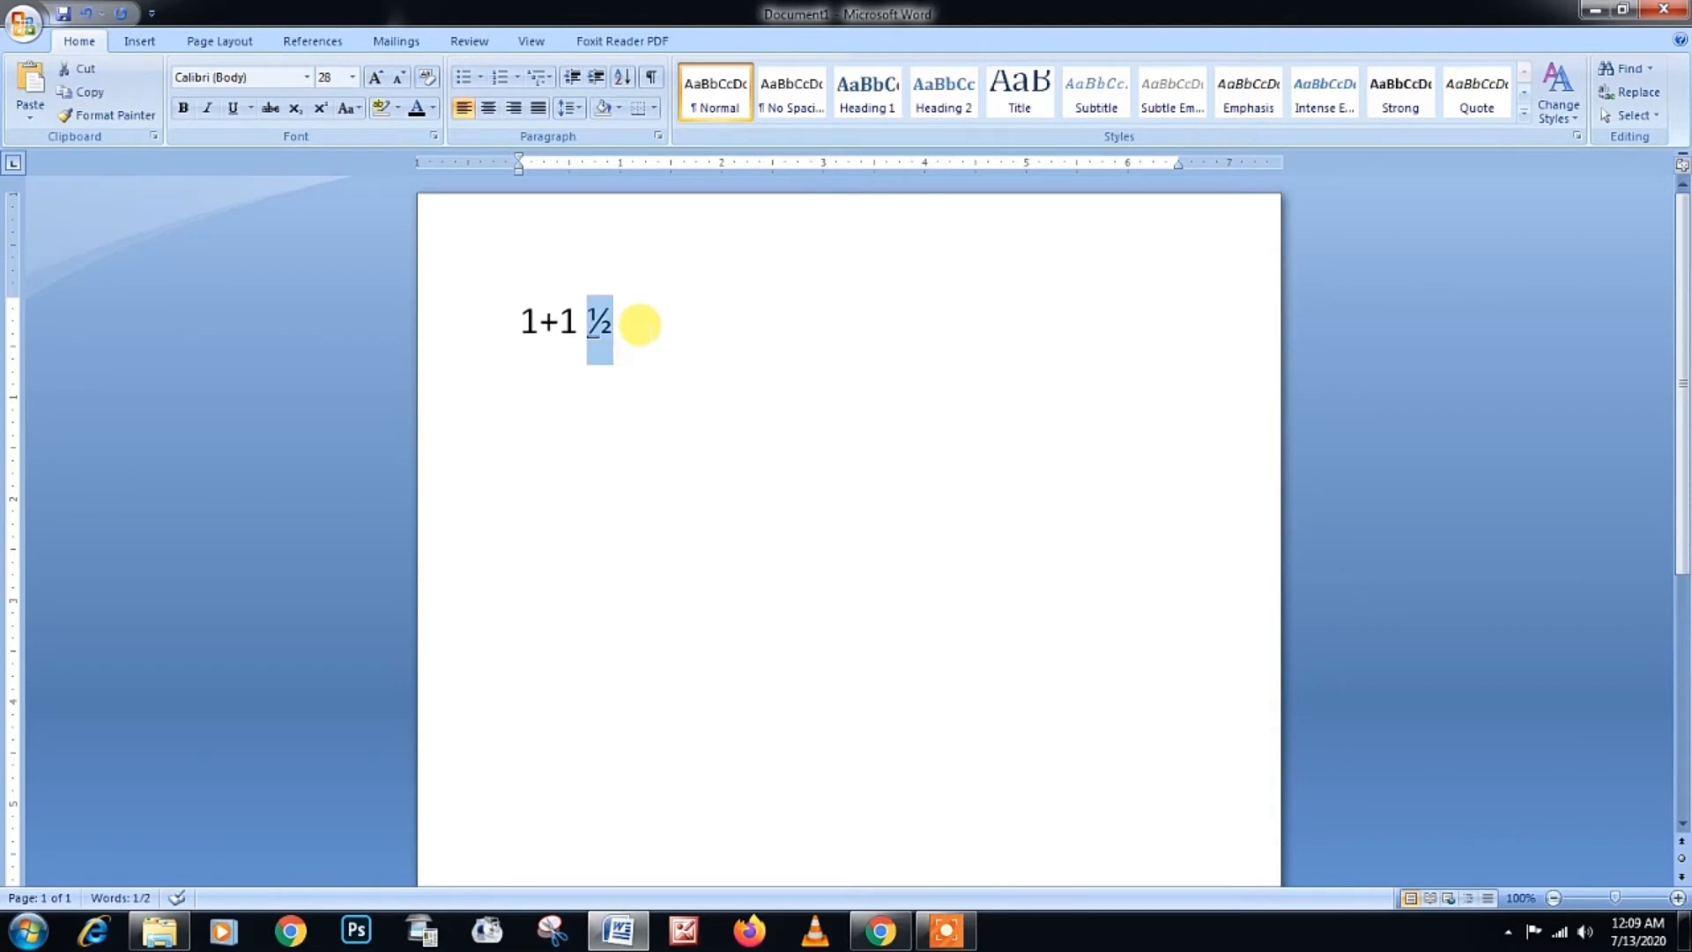
left_click(321, 108)
left_click(321, 108)
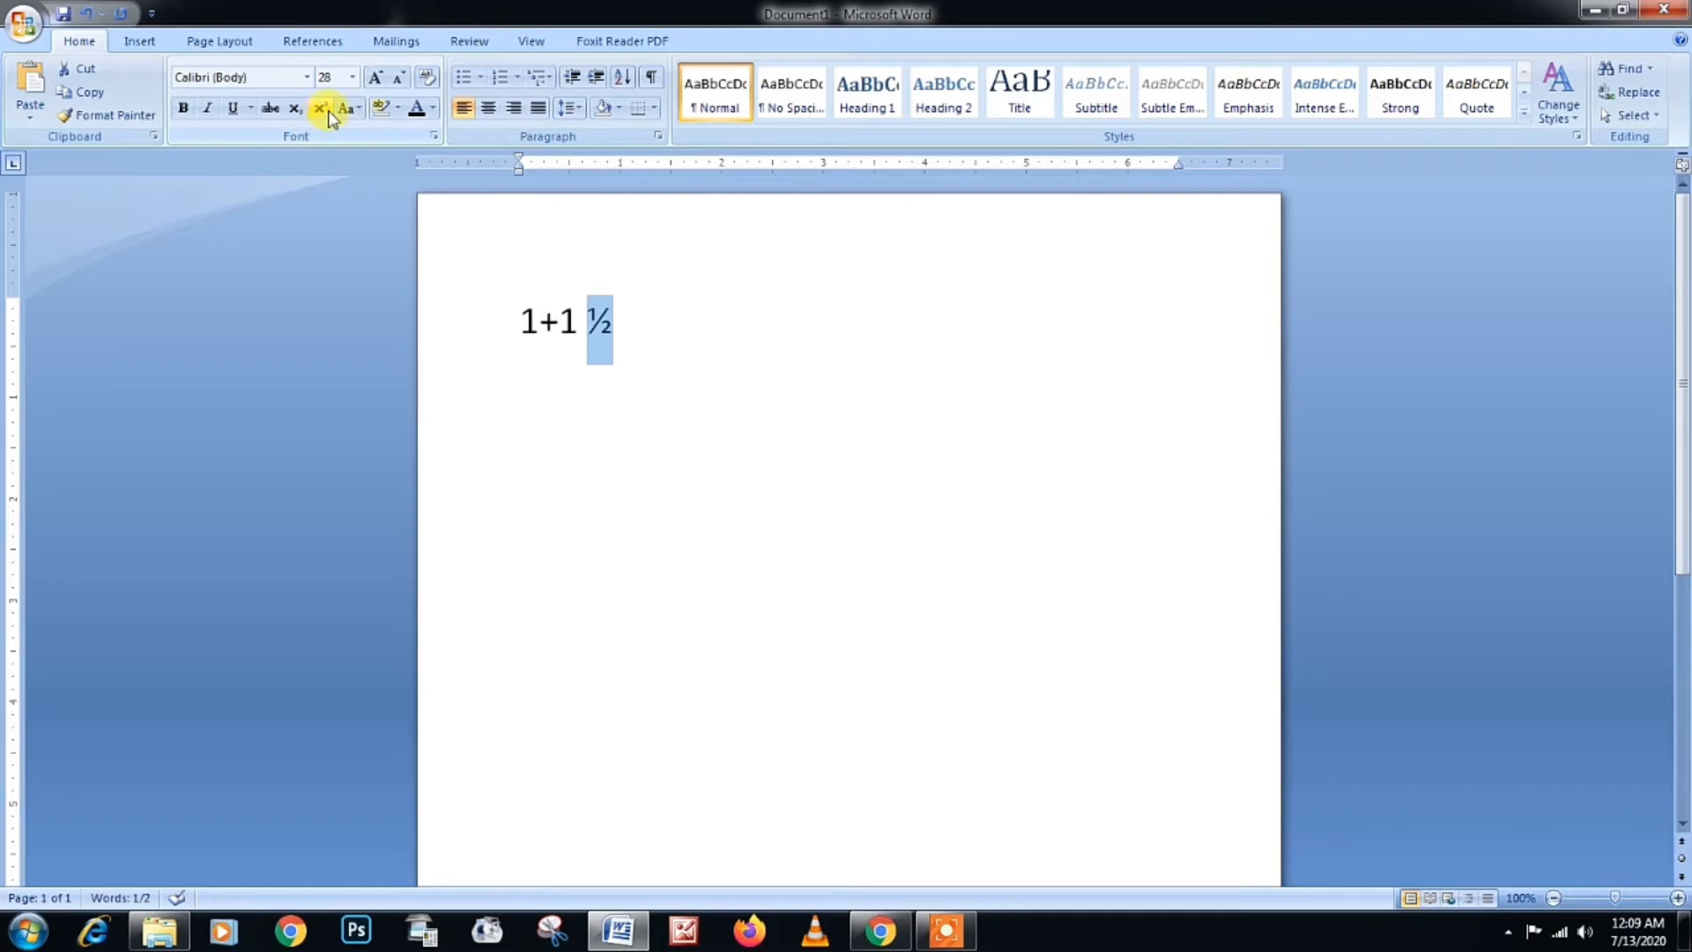
left_click(294, 107)
left_click(295, 107)
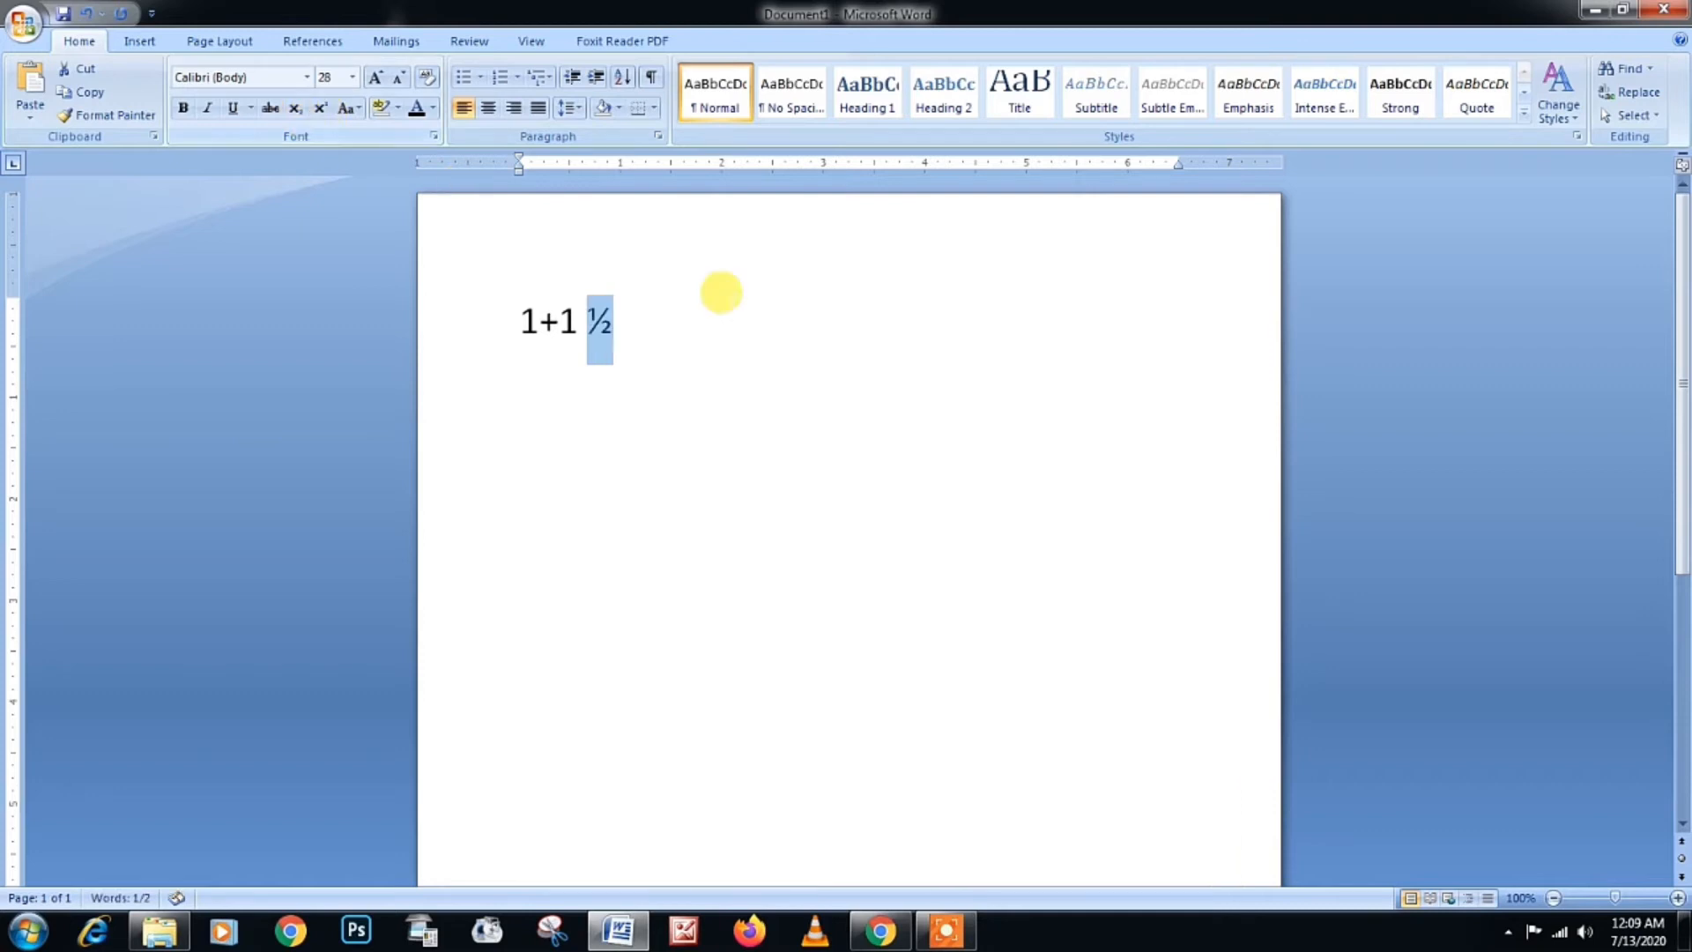
Step: Delete the whole 1+1 ½ line from the document
left_click(731, 318)
key("ctrl+a")
key("BackSpace")
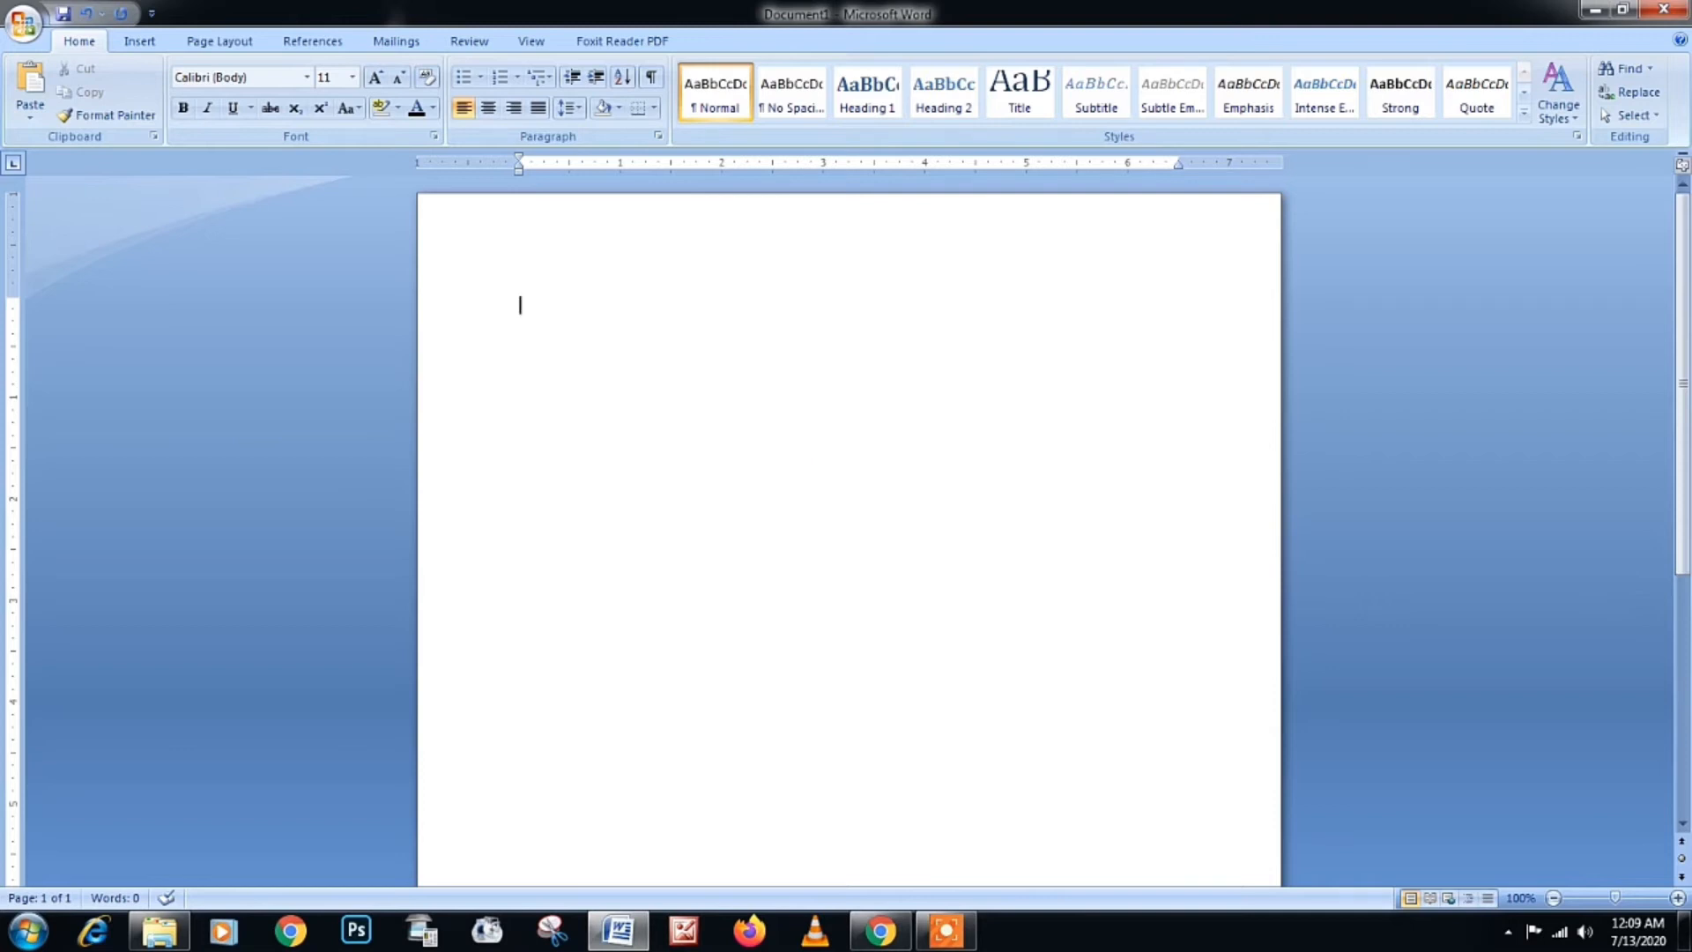
Step: Enter TECH on the first line and enlarge it to font size 22
type("TECH")
key("ctrl+a")
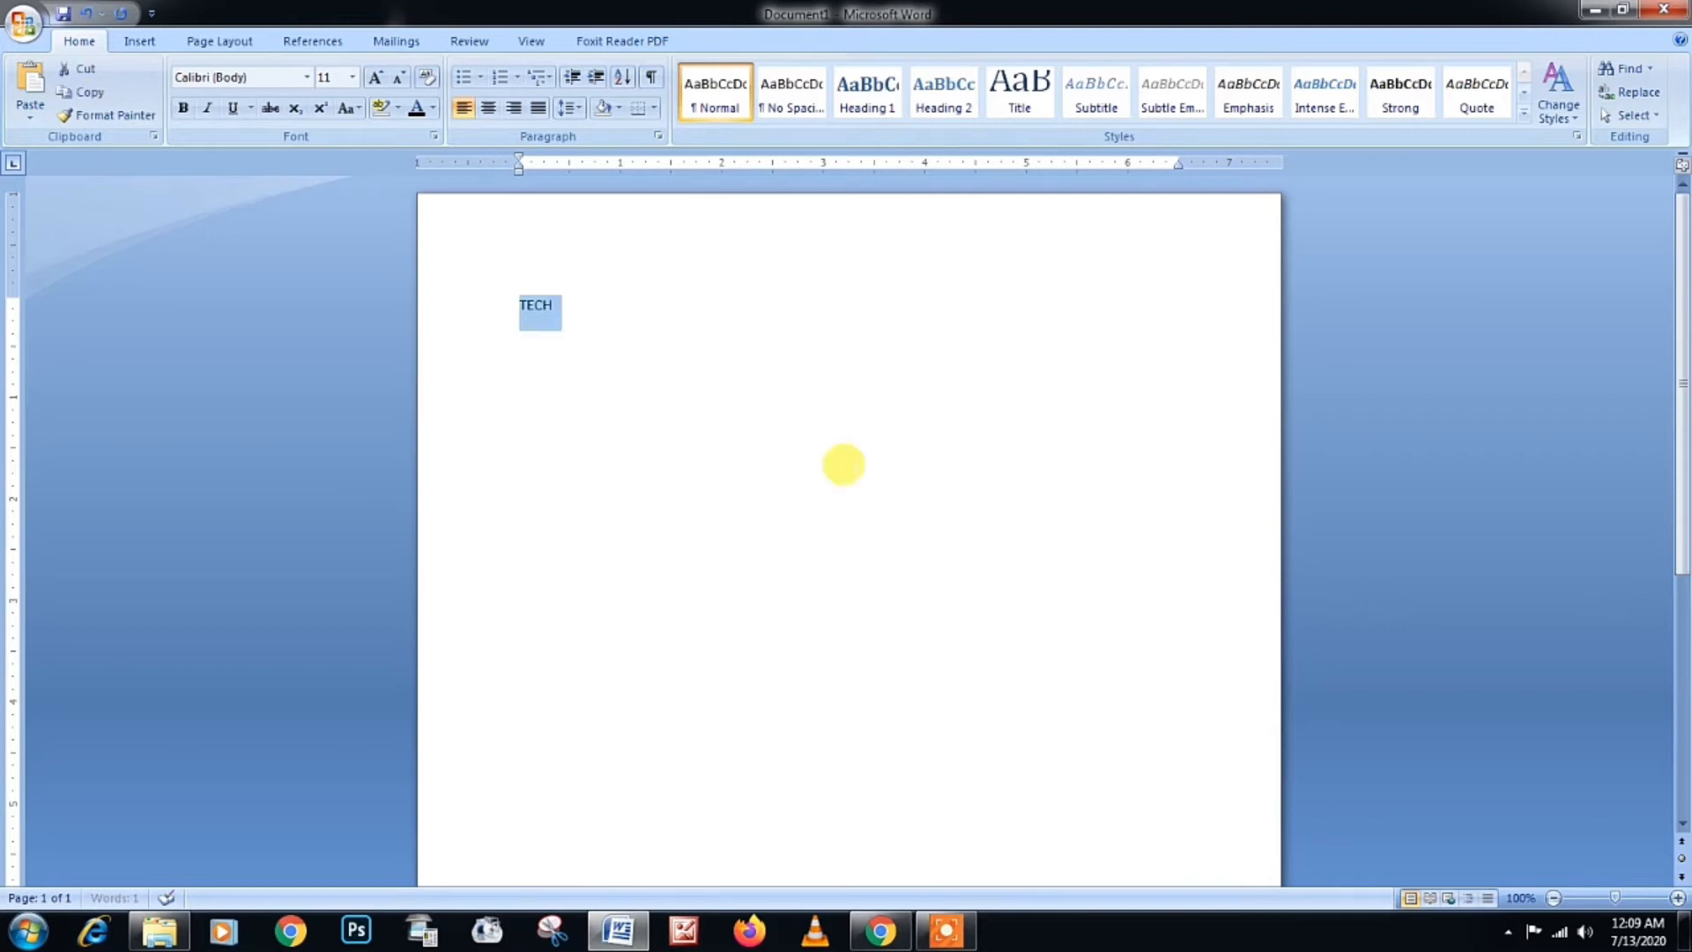
left_click(375, 77)
left_click(374, 77)
left_click(374, 77)
left_click(375, 77)
left_click(374, 78)
left_click(374, 78)
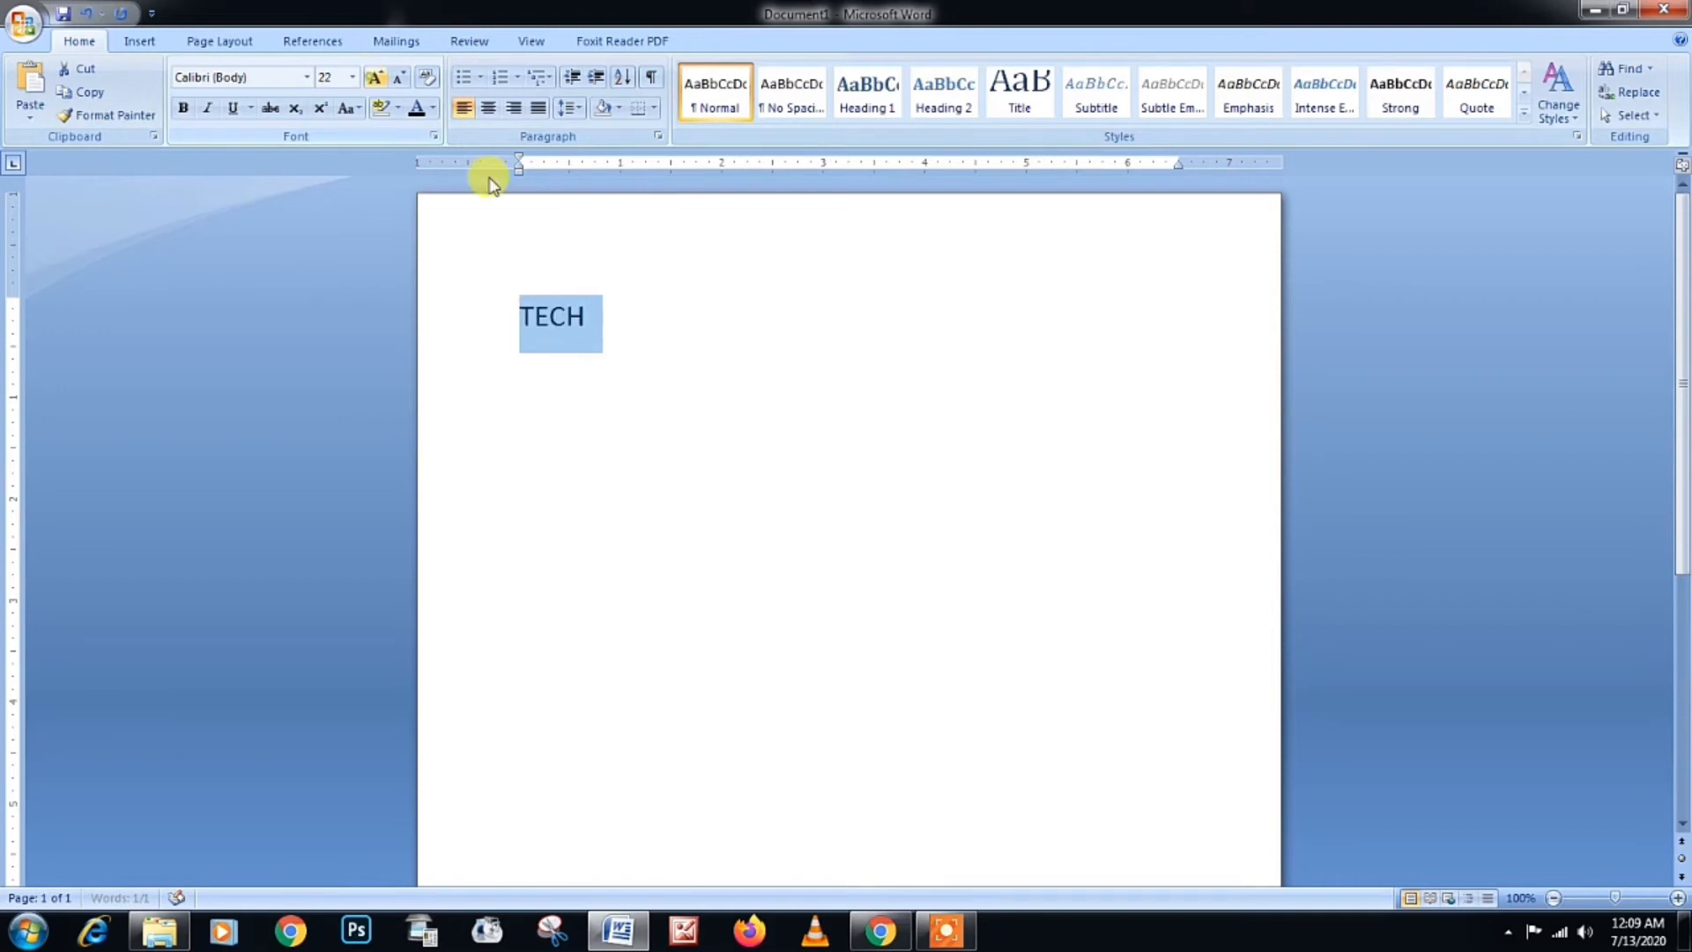
left_click(662, 317)
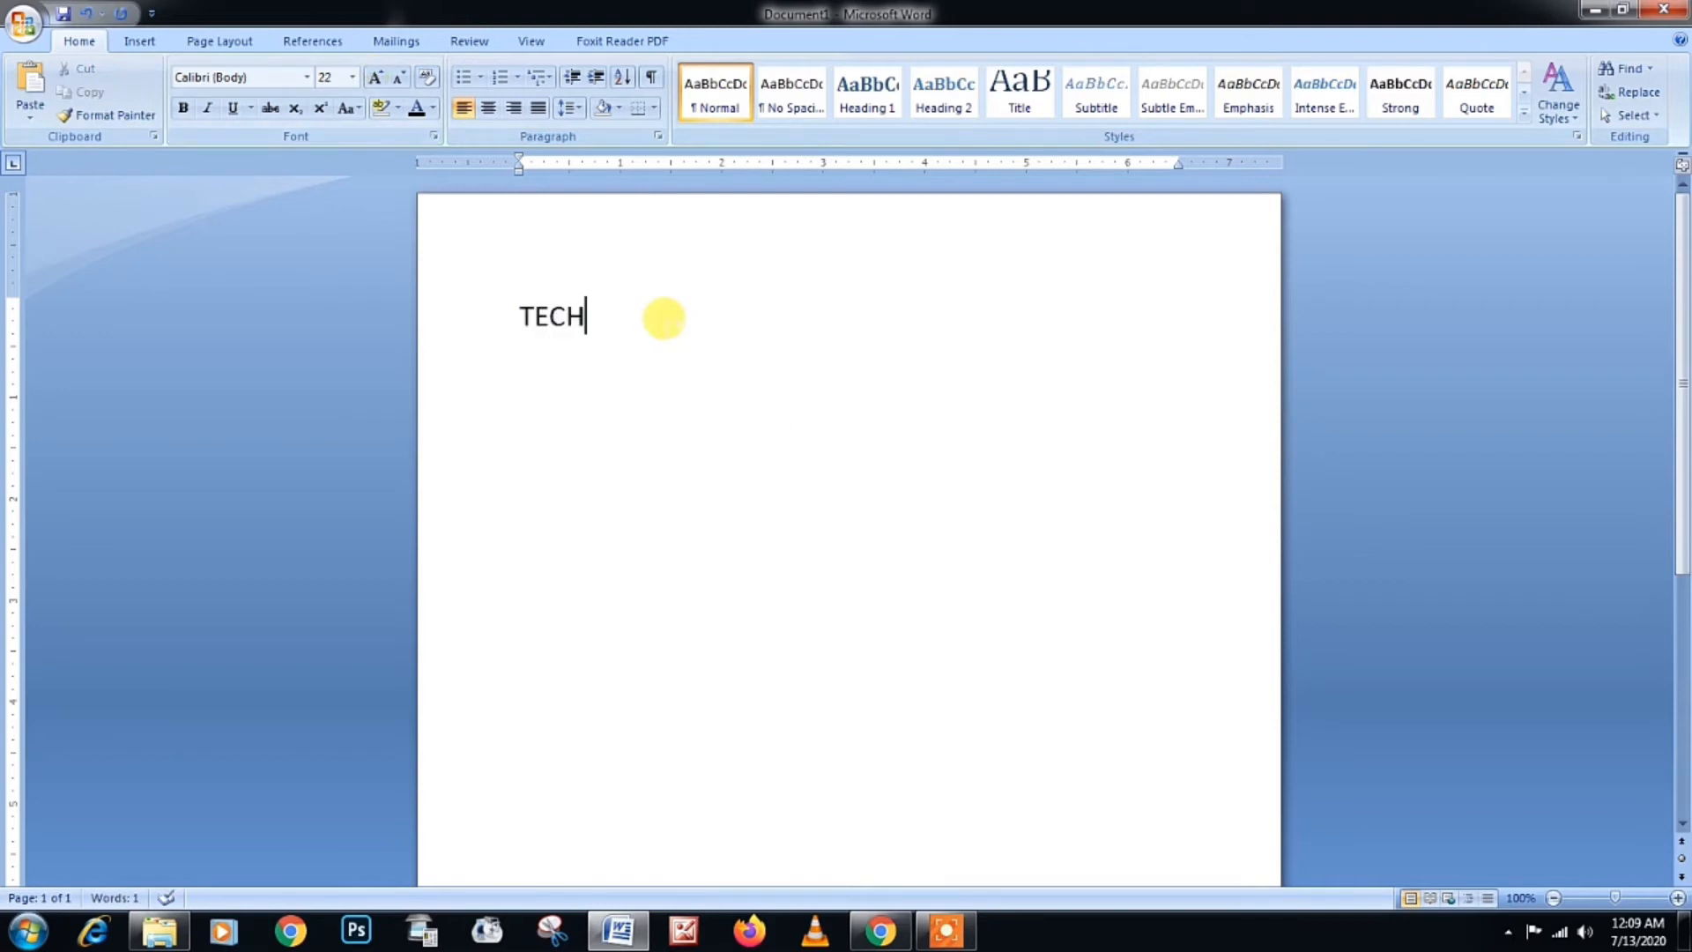
Step: Extend the word to TECHnical and add two hyphens followed by Era to produce a long dash between the words
type("nical")
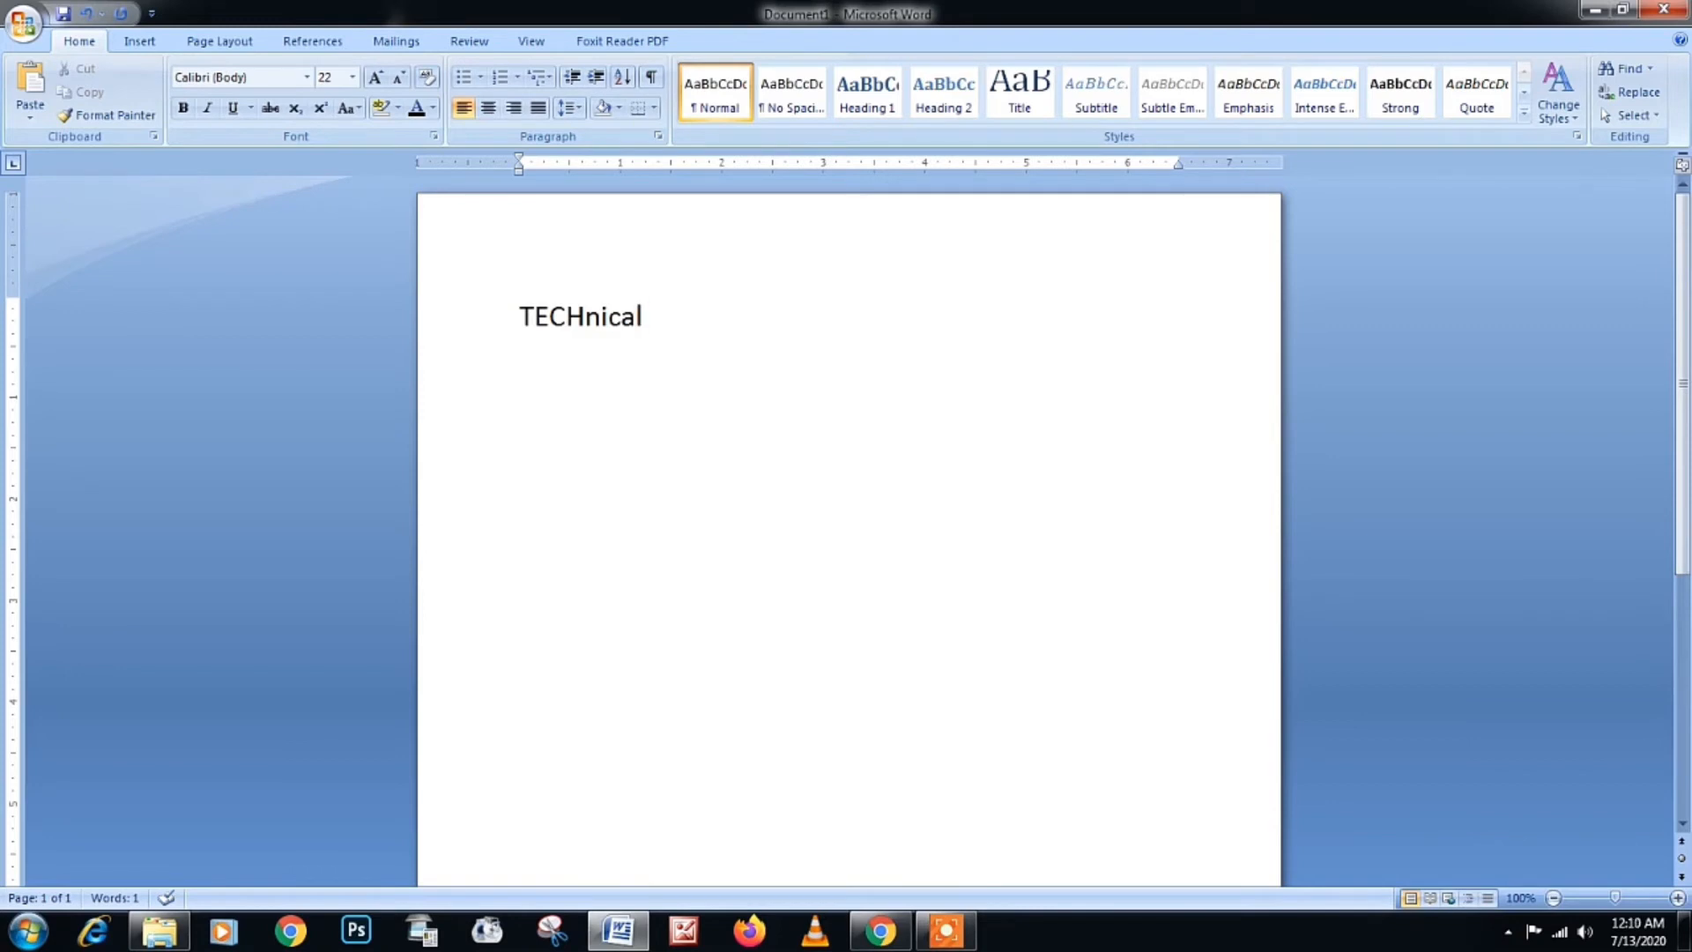
type("--")
type("Era")
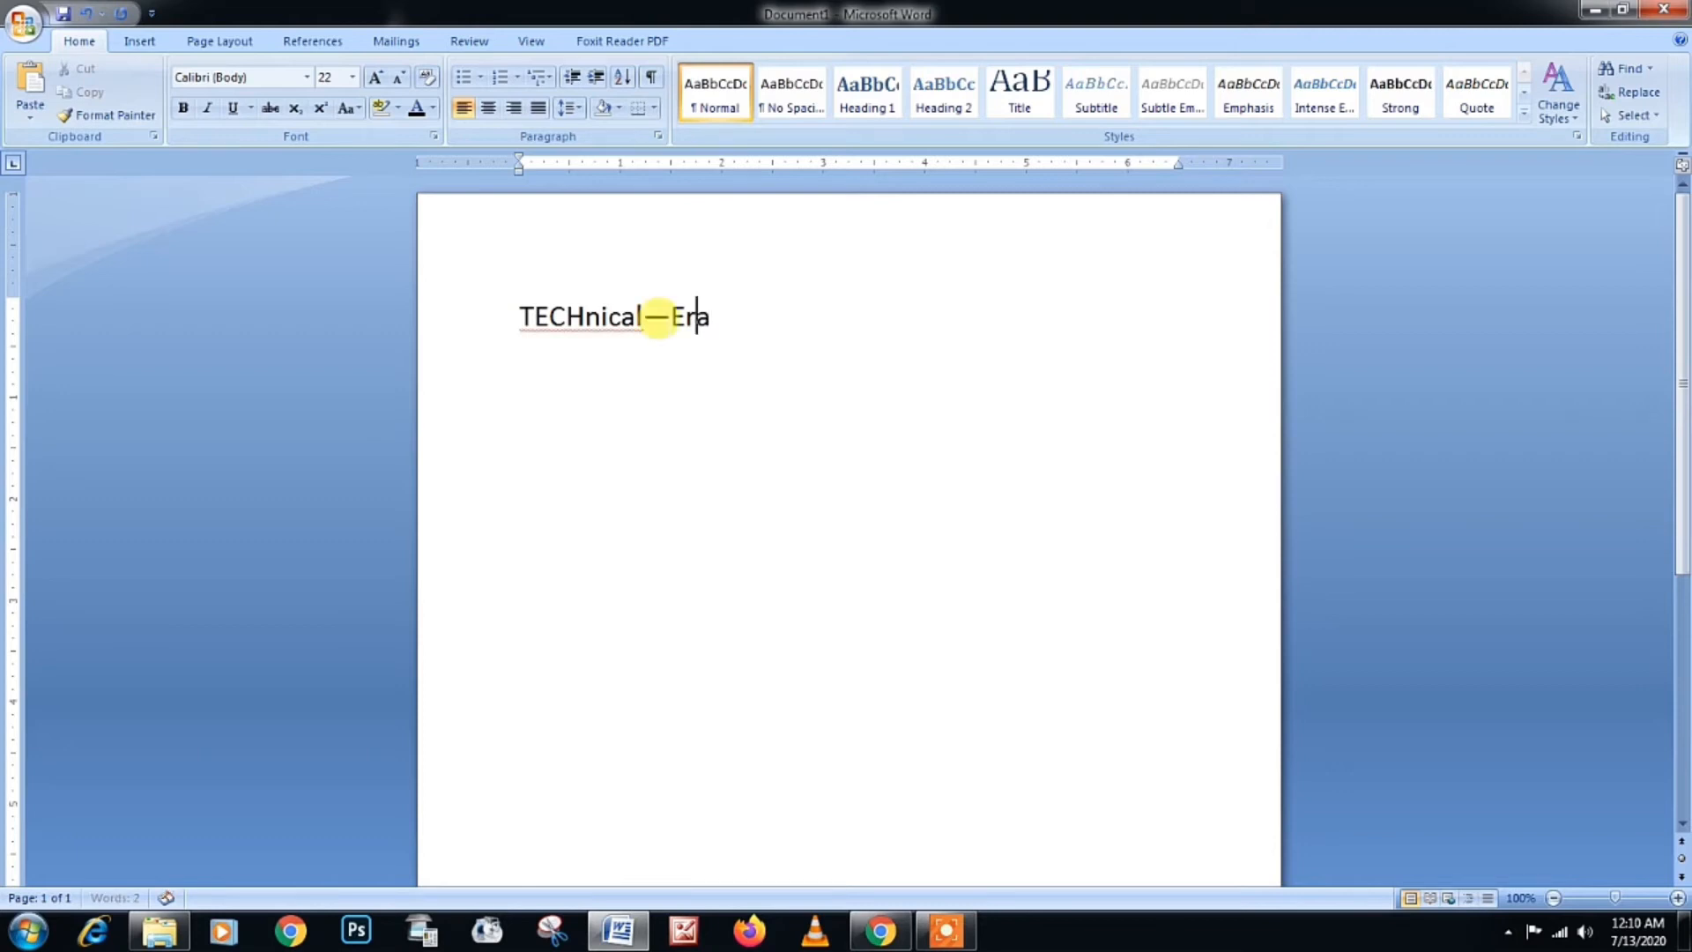
Step: Replace the flagged word TECHnical with the suggested spelling Technical
left_click_drag(645, 319, 666, 326)
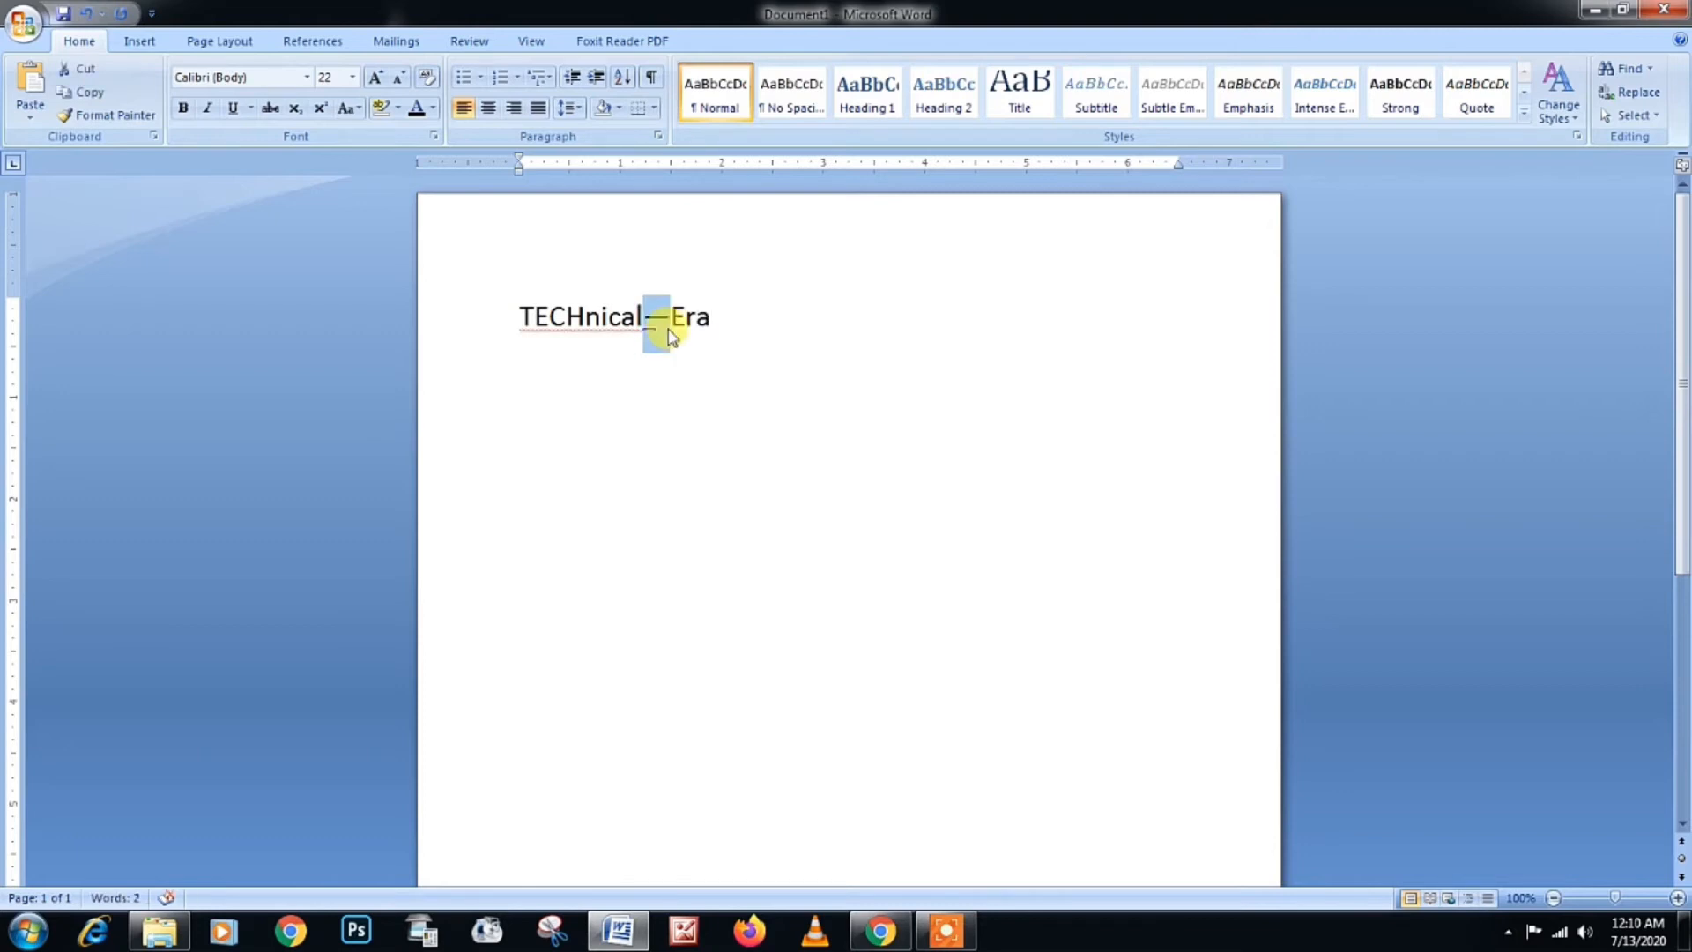
right_click(604, 315)
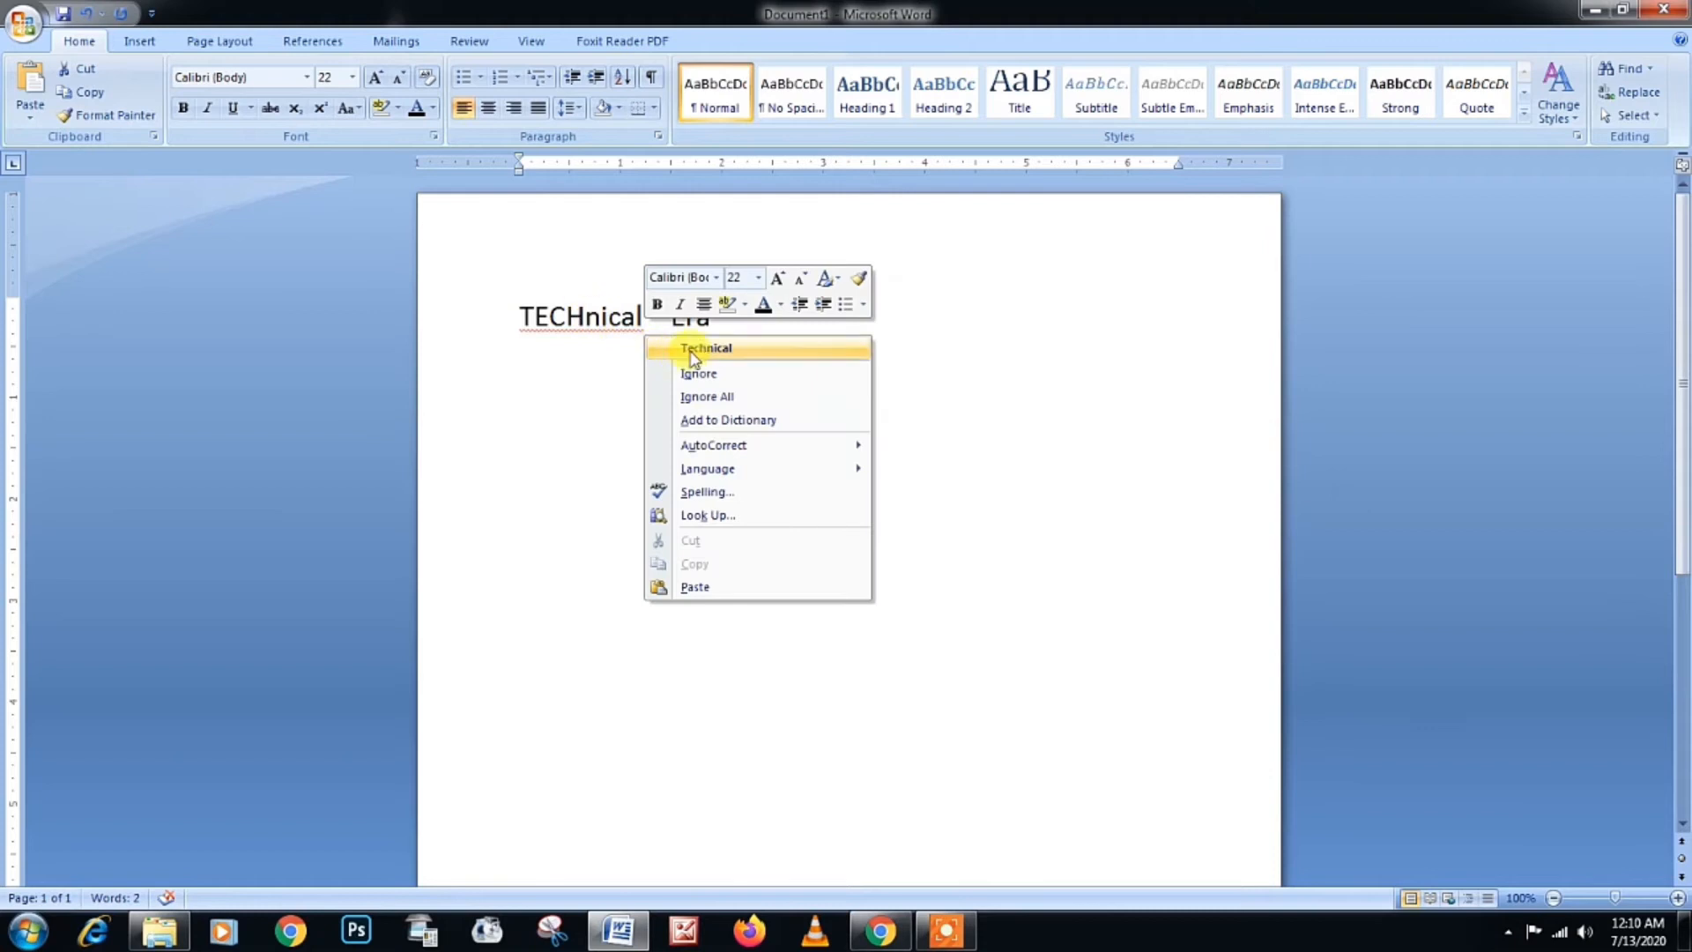
left_click_drag(511, 316, 578, 314)
left_click(800, 423)
right_click(641, 326)
left_click(734, 347)
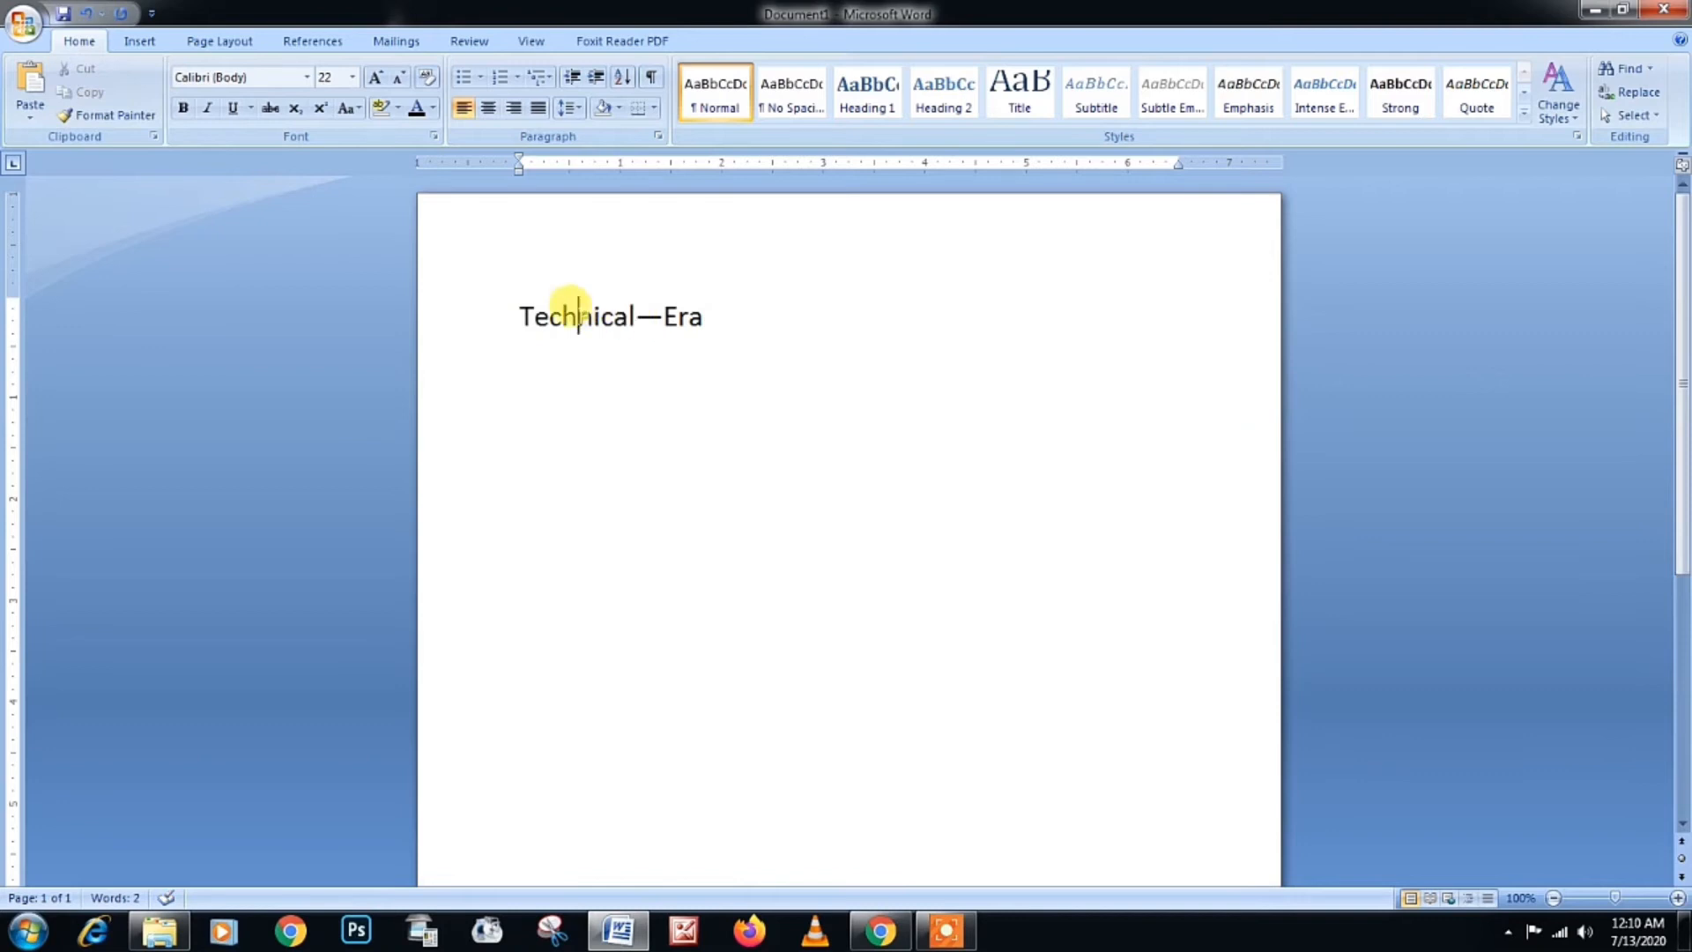
Step: Change the first four letters of Technical back to capitals and leave the cursor at the line's end
left_click_drag(569, 315, 517, 310)
key("shift+F3")
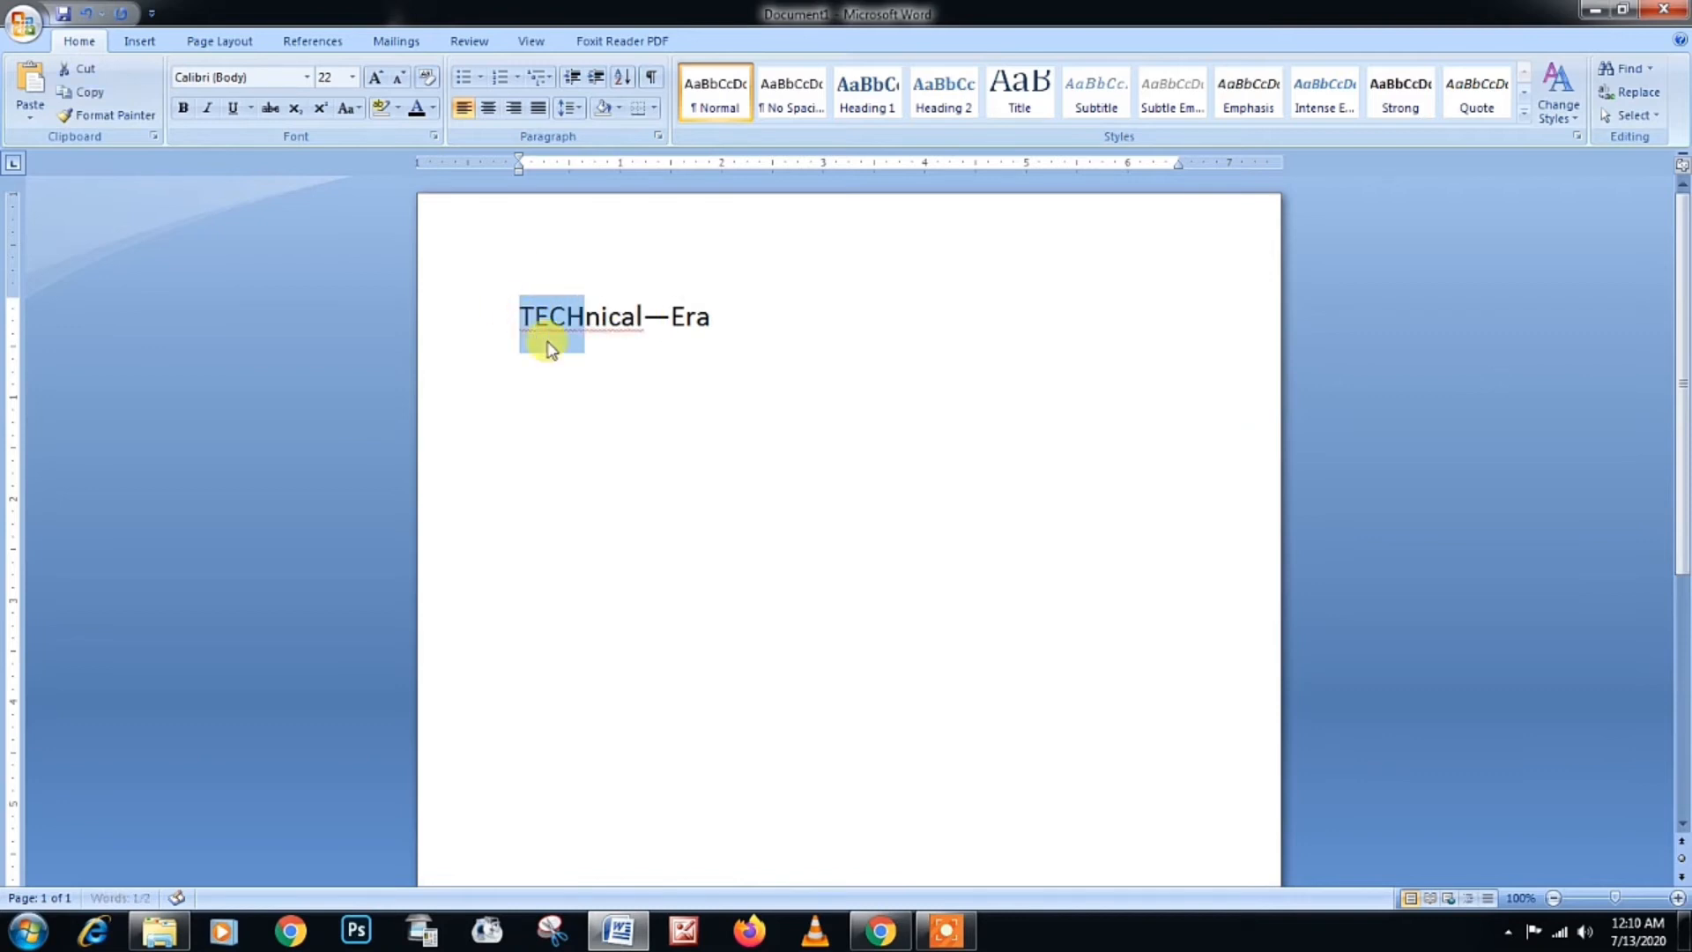
left_click(737, 330)
right_click(641, 326)
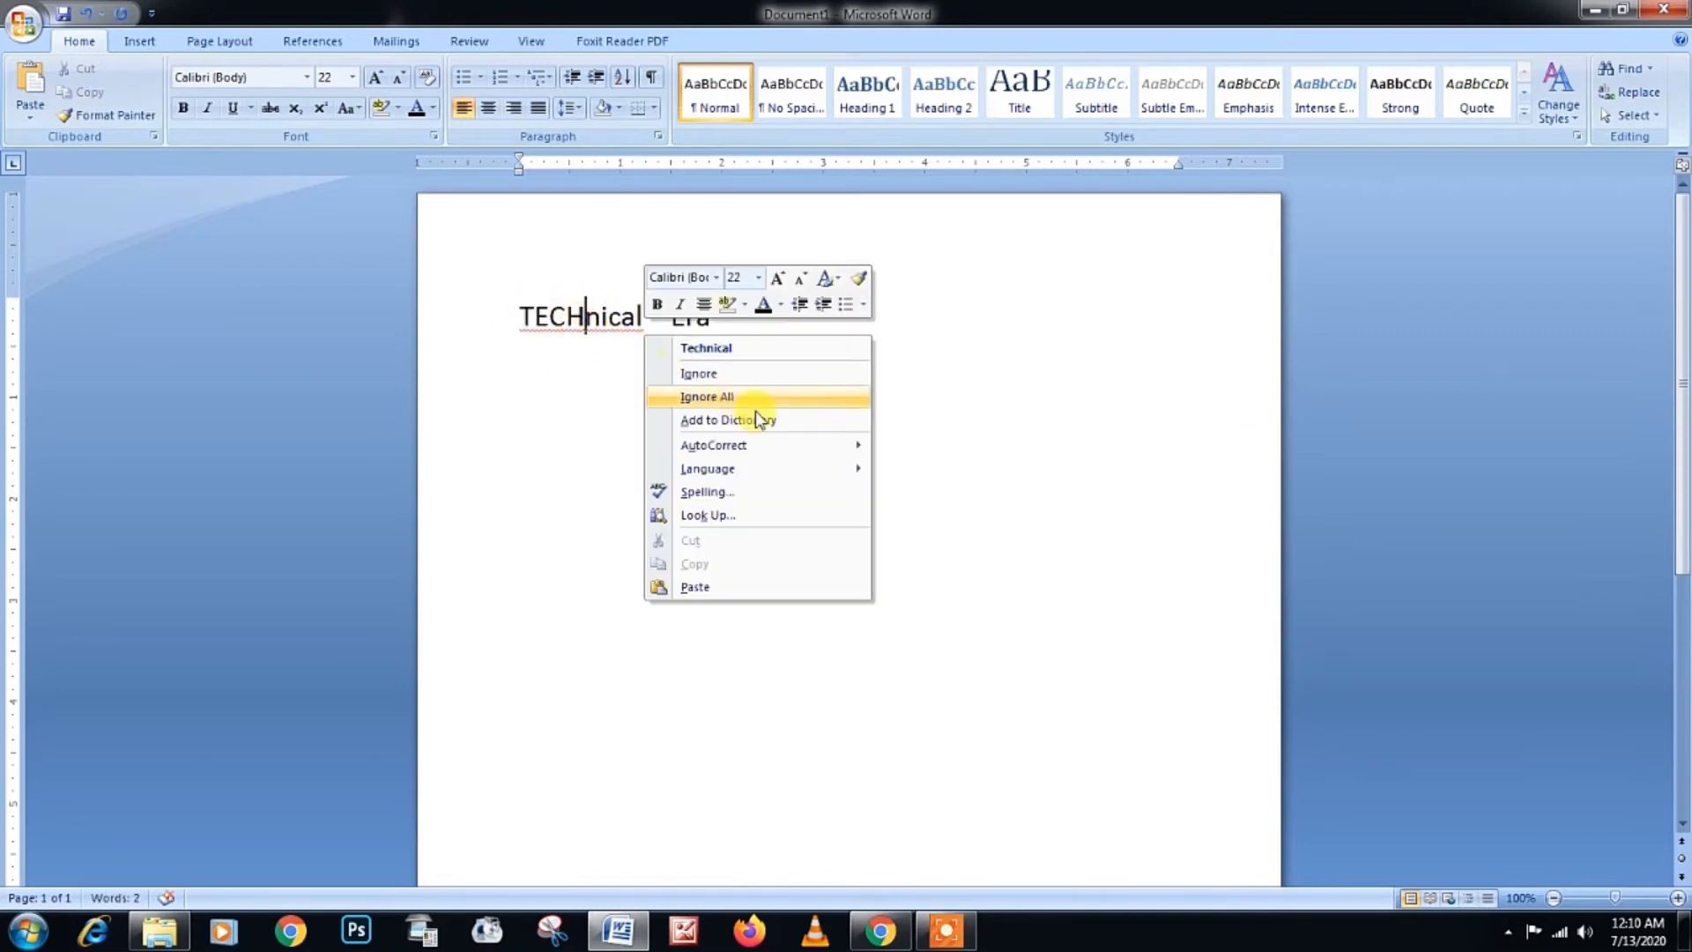
left_click(423, 330)
left_click(757, 386)
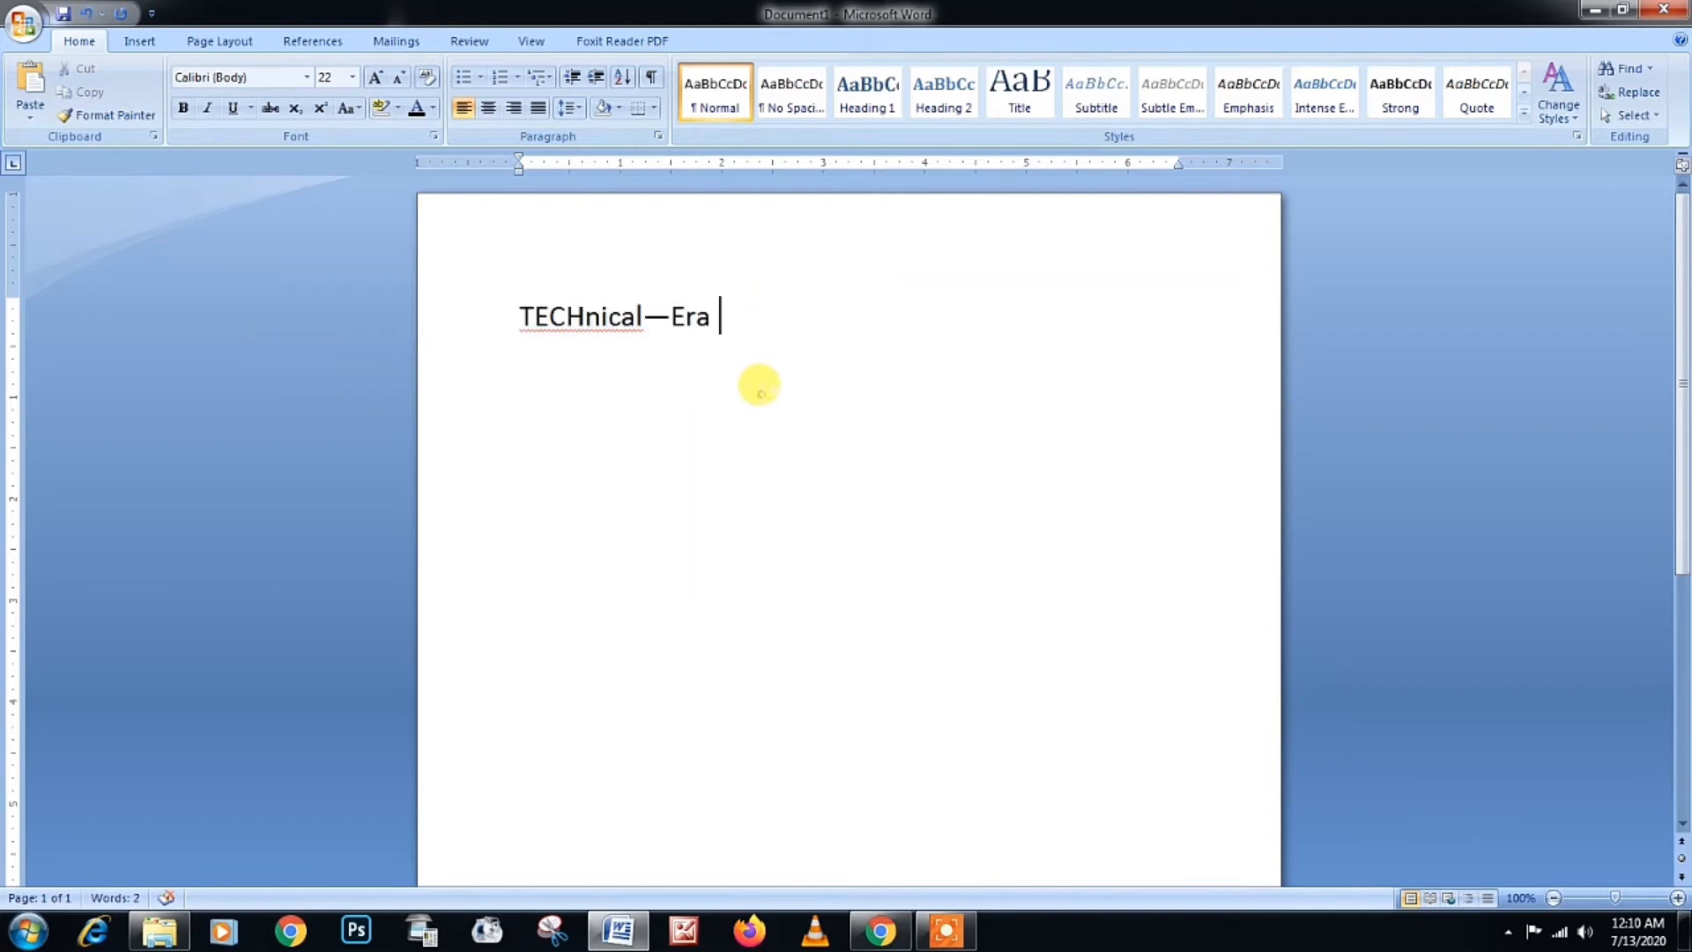
Step: Copy the TECHnical—Era line and paste the duplicate on a new line below it
key("Return")
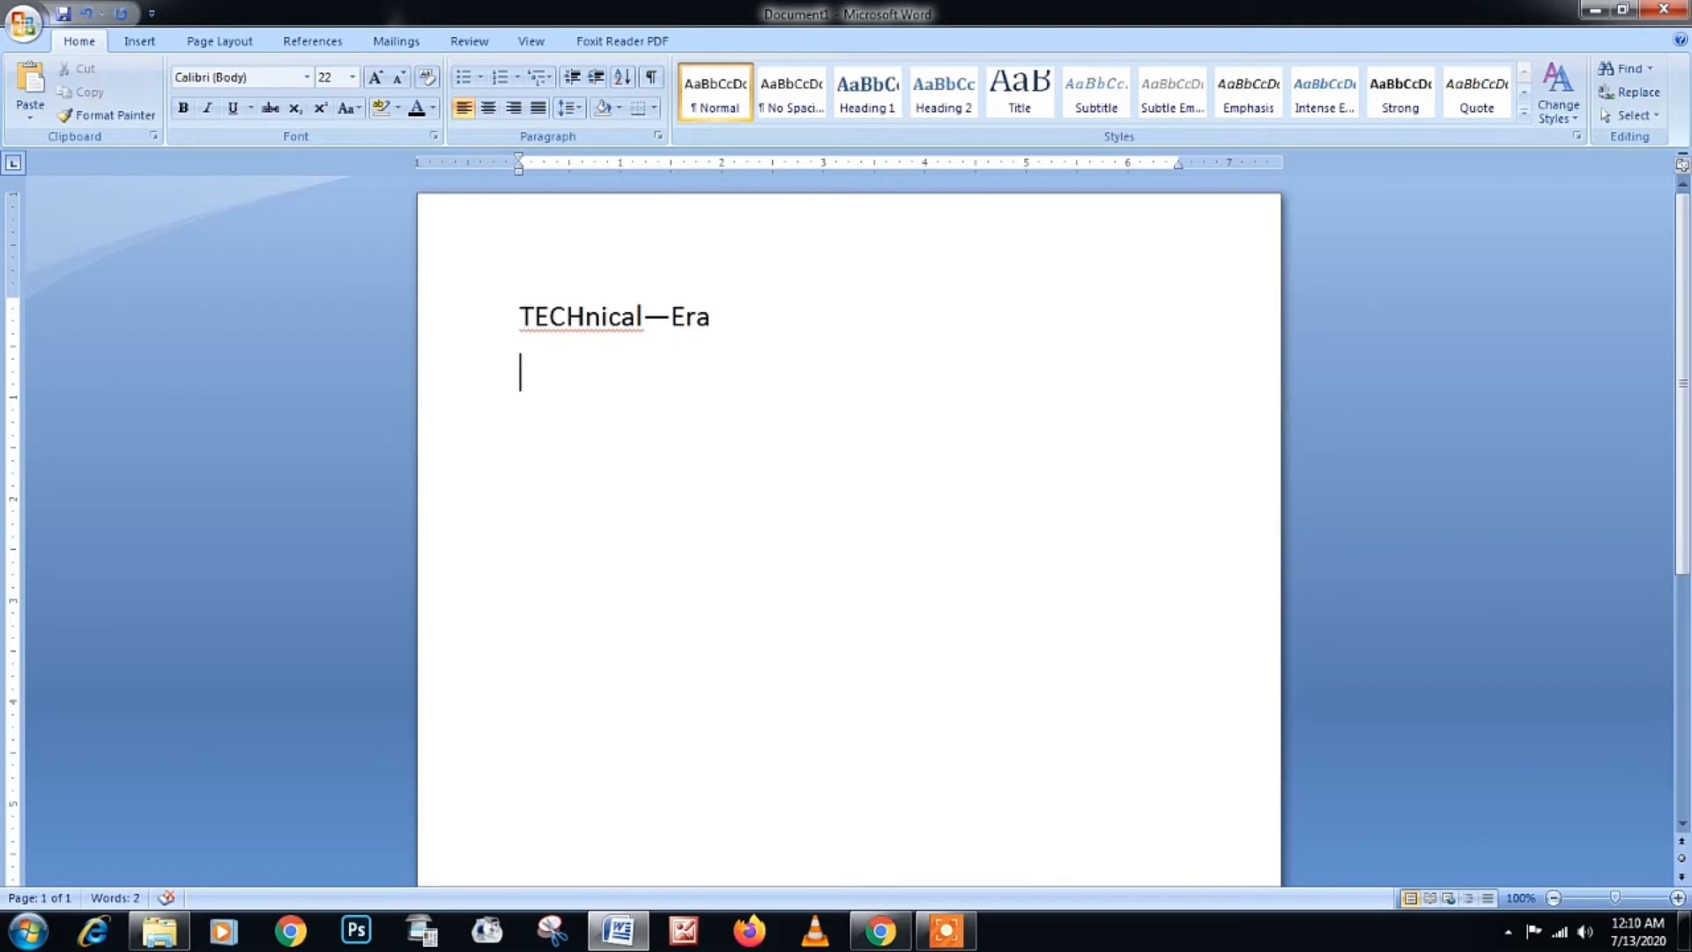
key("Up")
key("shift+Right")
key("shift+Right")
key("shift+Right")
key("shift+Right")
key("shift+Right")
key("shift+Right")
key("shift+Right")
key("shift+Right")
key("shift+Right")
key("shift+Right")
key("shift+Right")
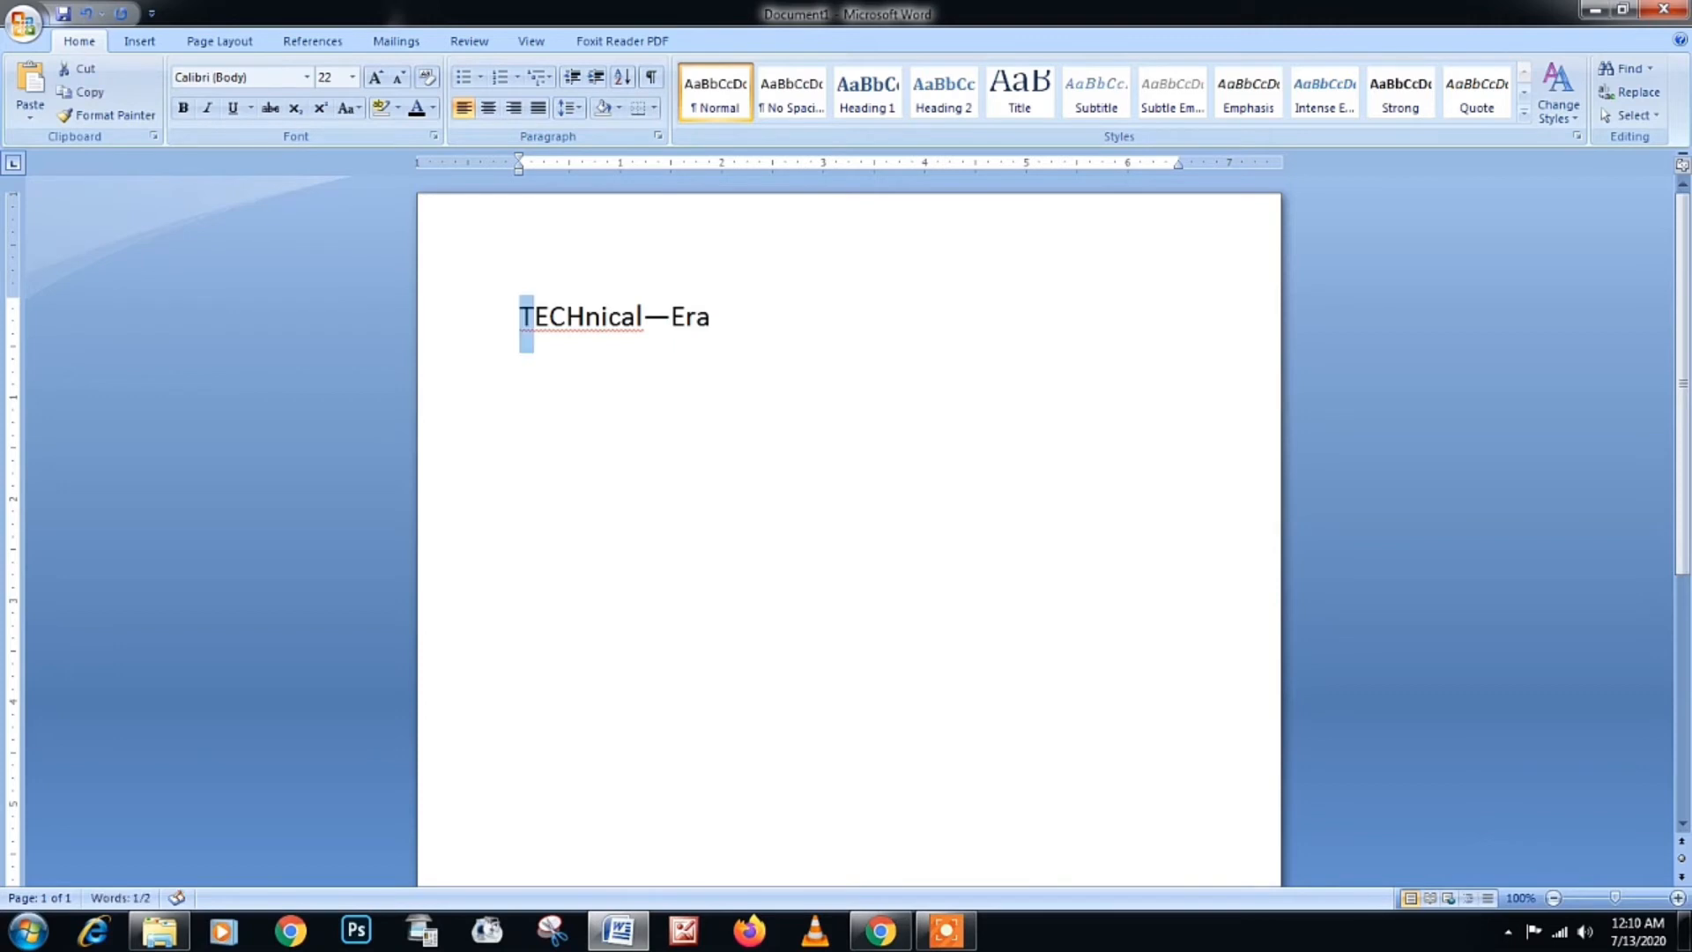
key("shift+Right")
key("shift+Right")
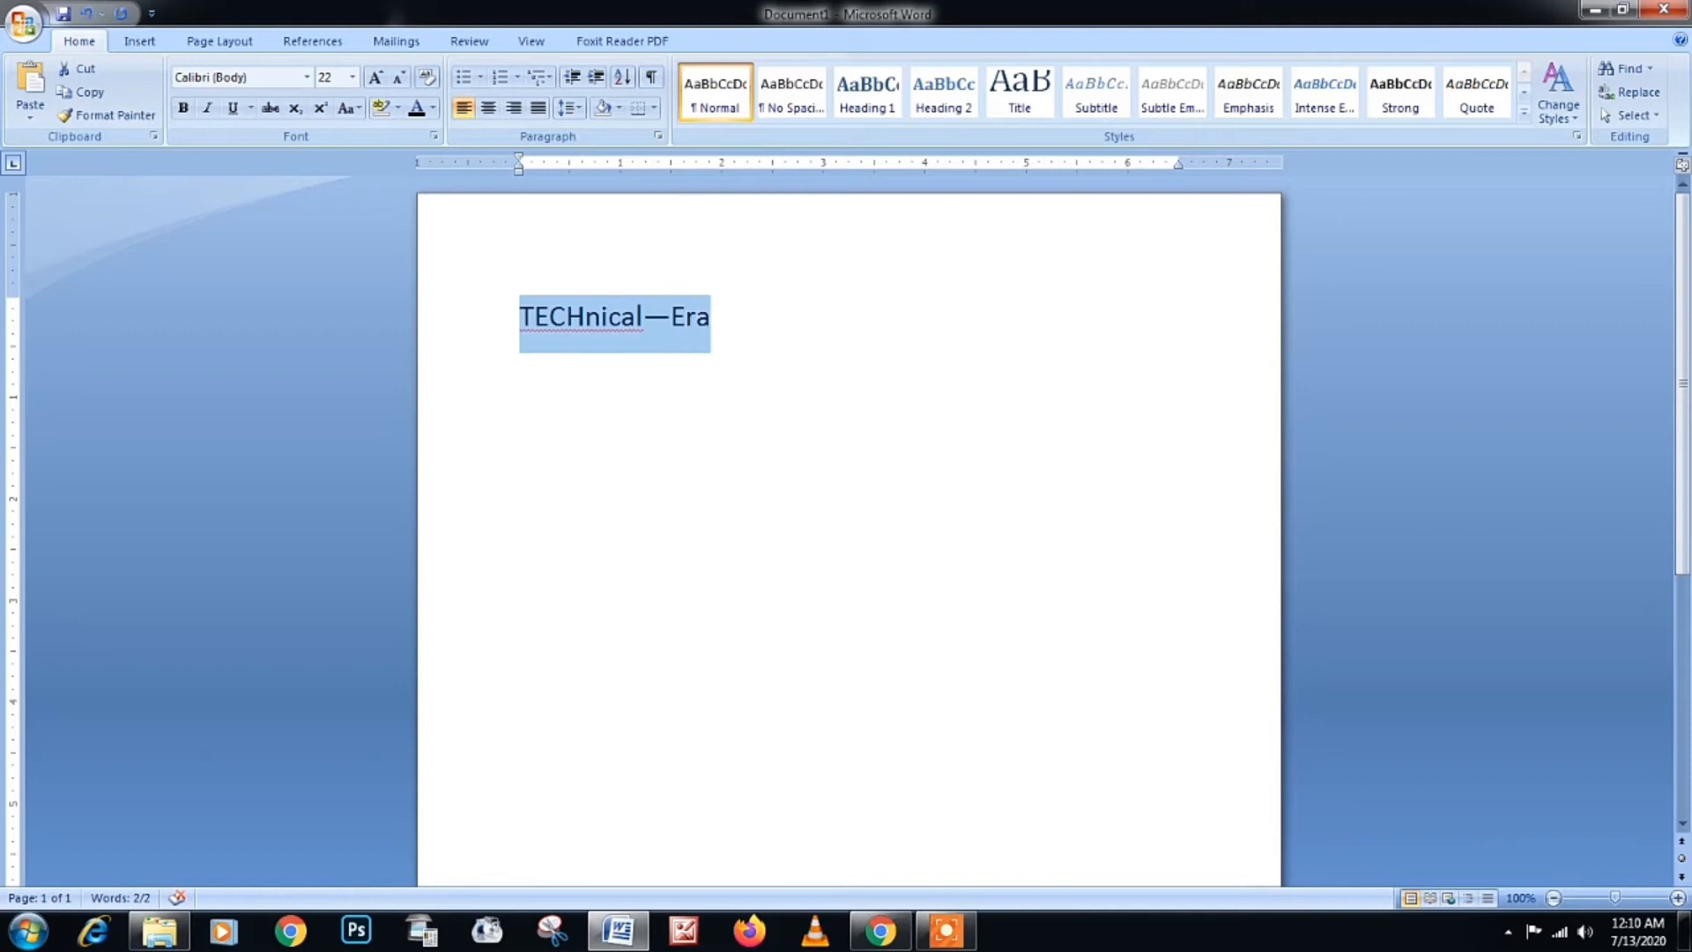
key("ctrl+c")
key("Down")
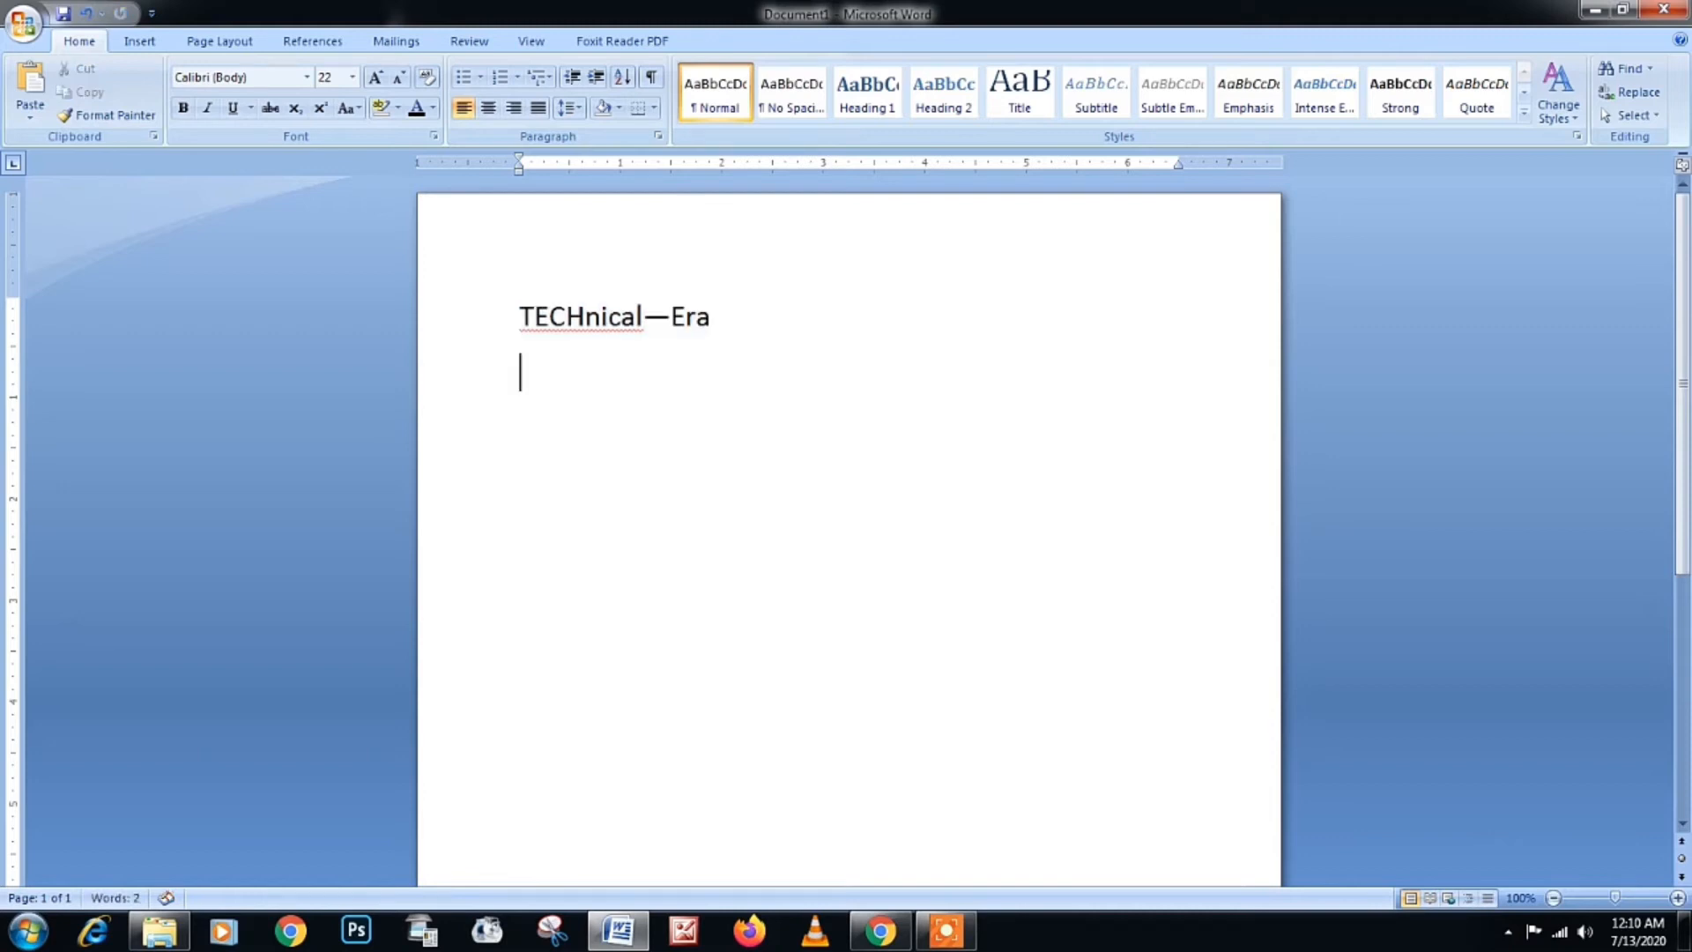
key("ctrl+v")
Step: Replace the long dash in the second line with two hyphens surrounded by spaces to produce a short dash, and select that dash
key("Left")
key("Left")
key("Left")
key("shift+Left")
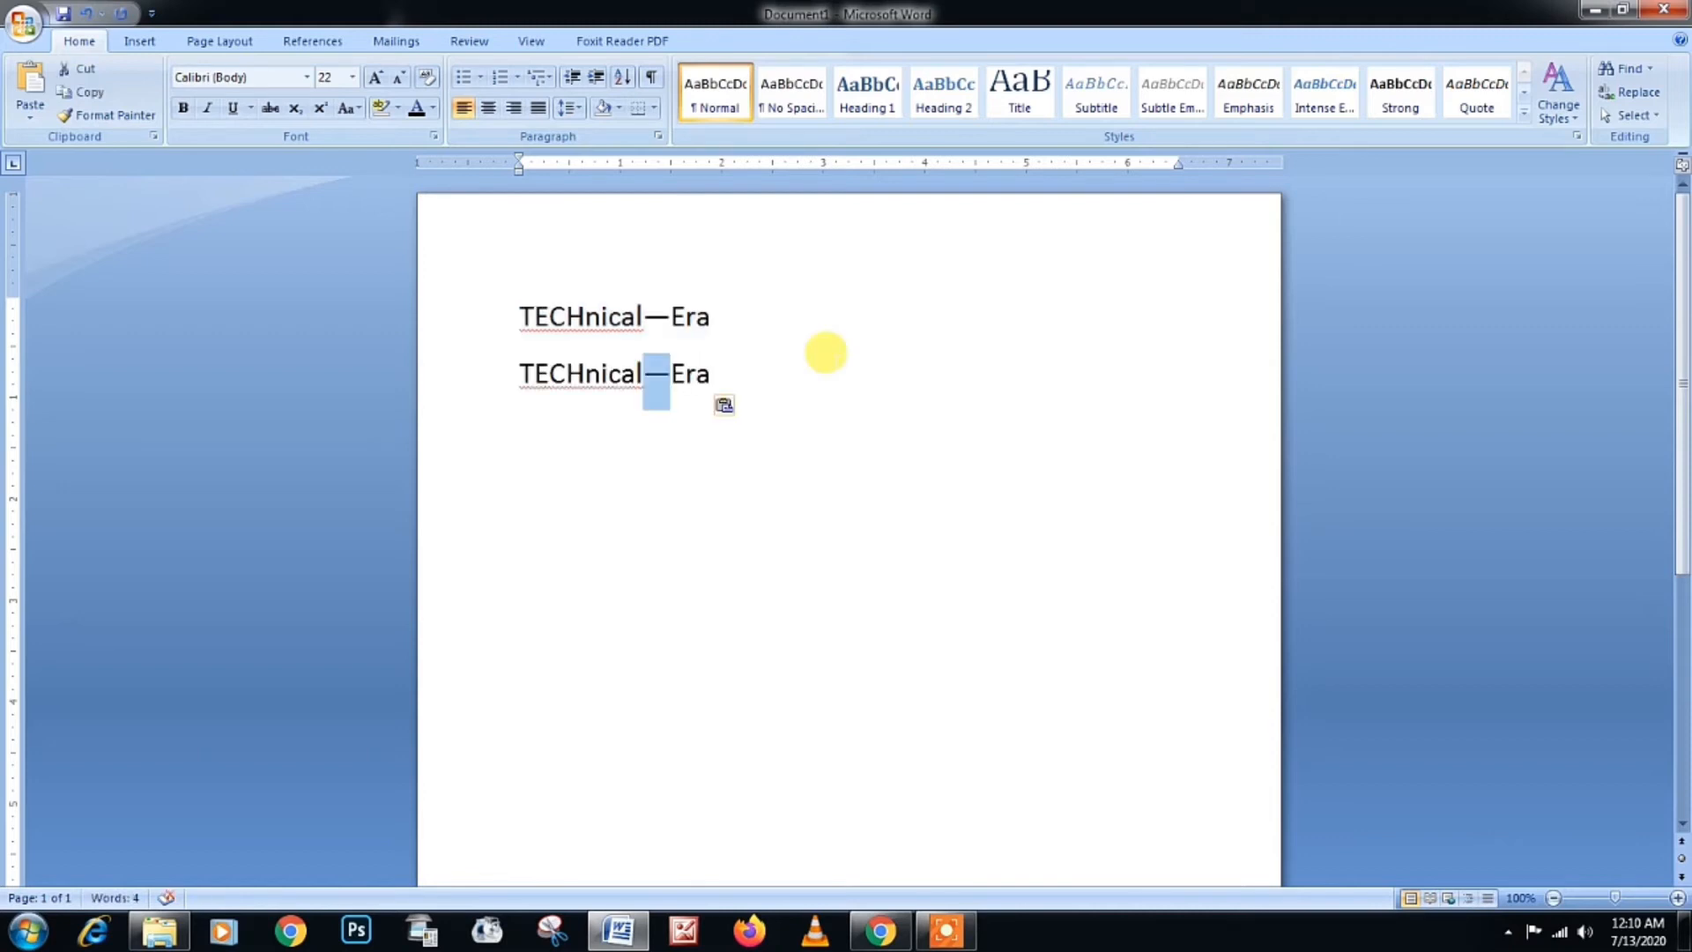
key("Delete")
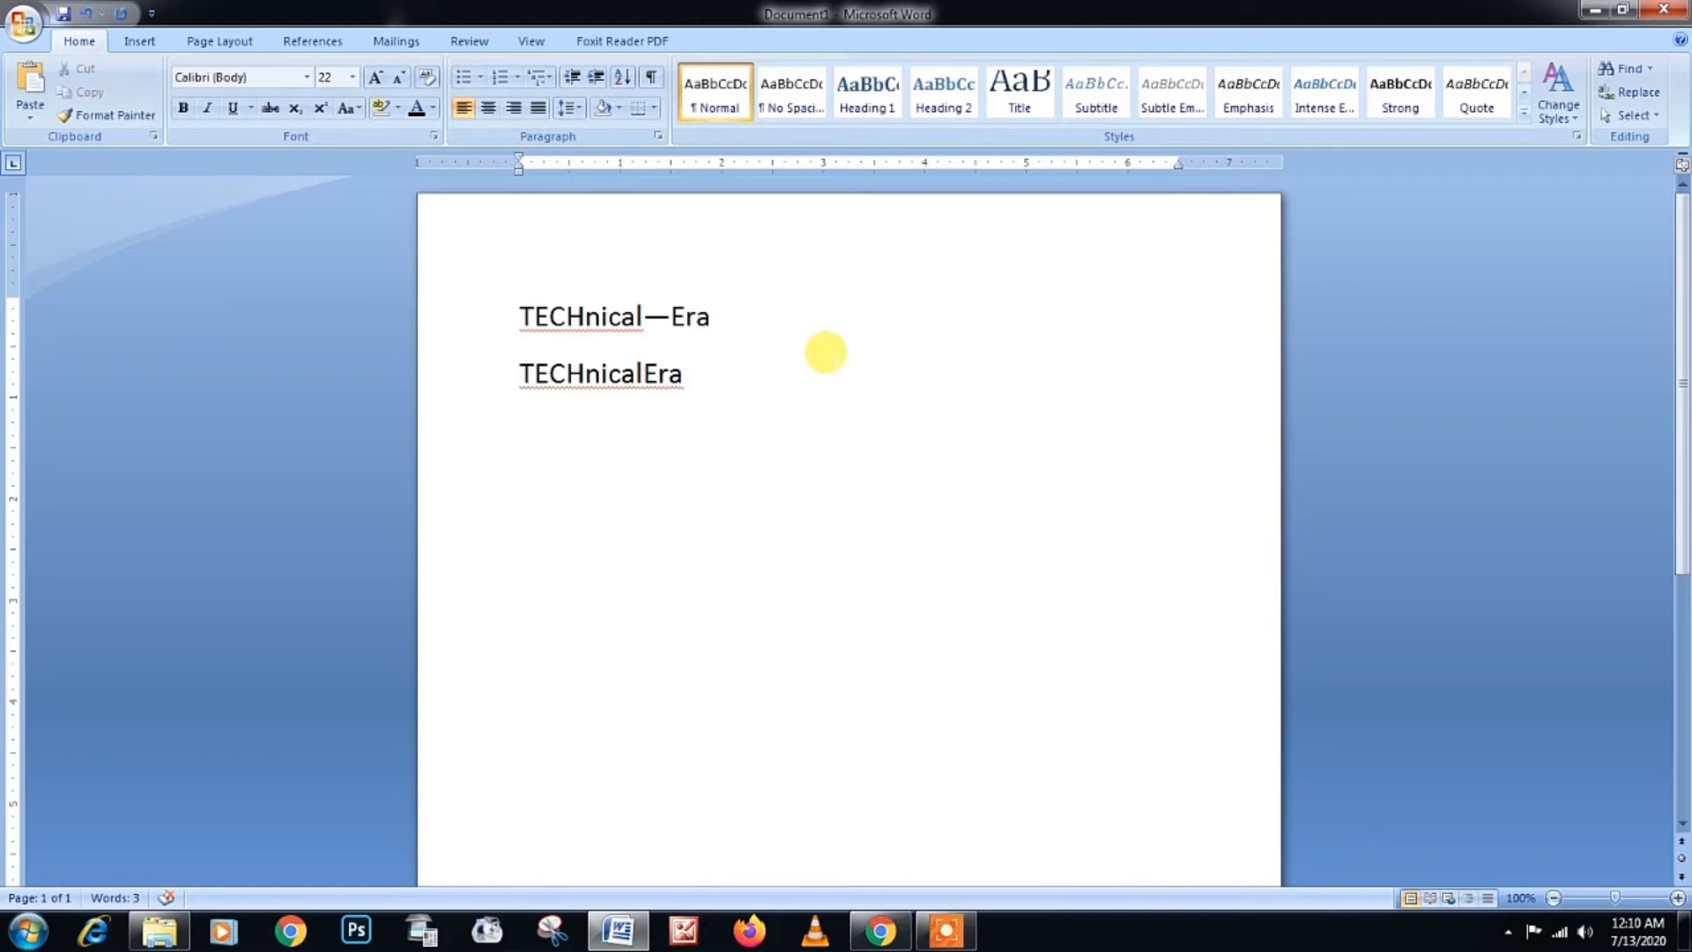
type("--")
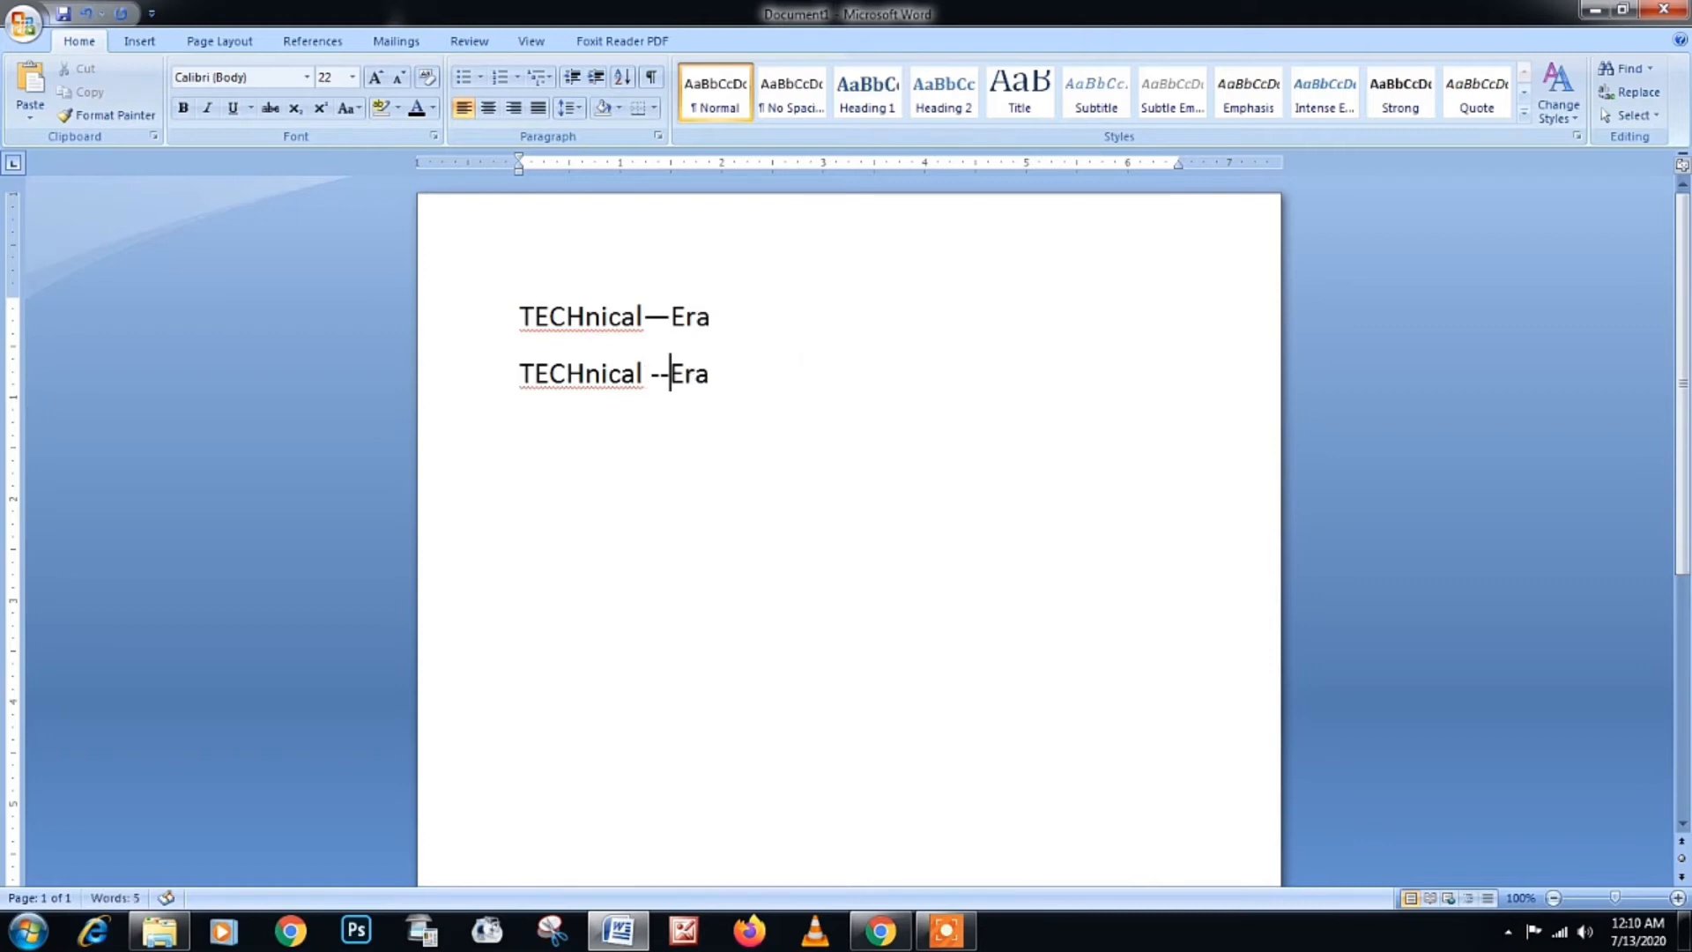
key("Right")
key("Left")
key("Left")
key("Left")
key("Left")
key("Left")
key("Left")
key("shift+Right")
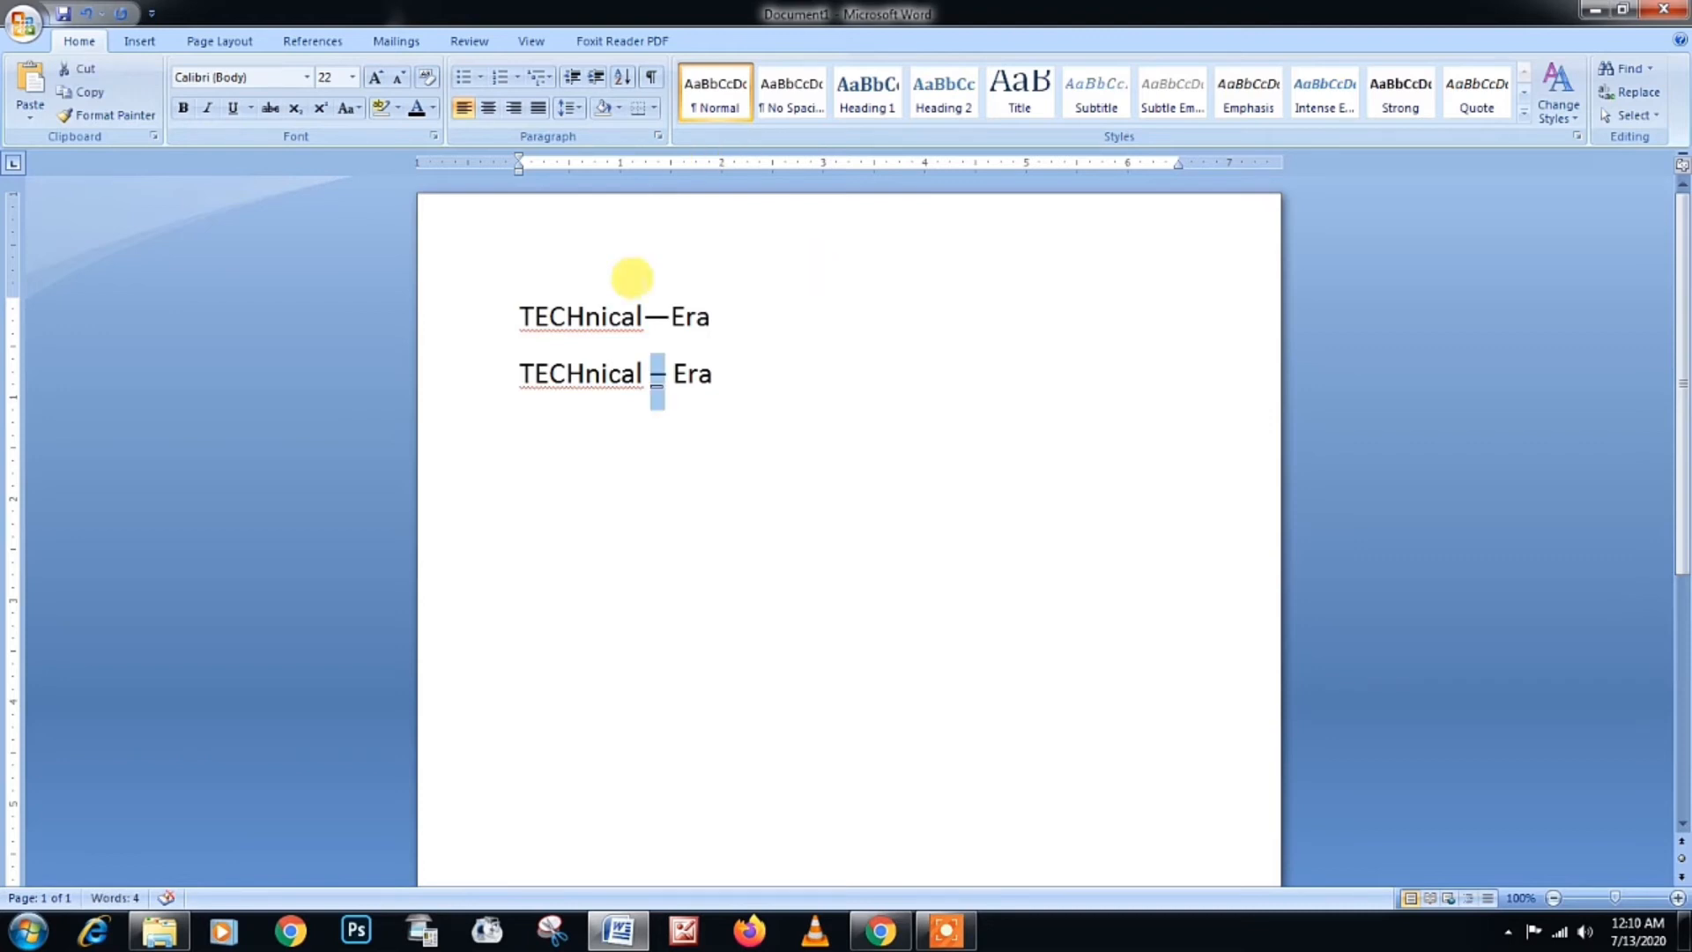
Step: Clear both lines and start a bulleted list from an asterisk, with the items Hello and Welcome
left_click_drag(728, 371, 439, 299)
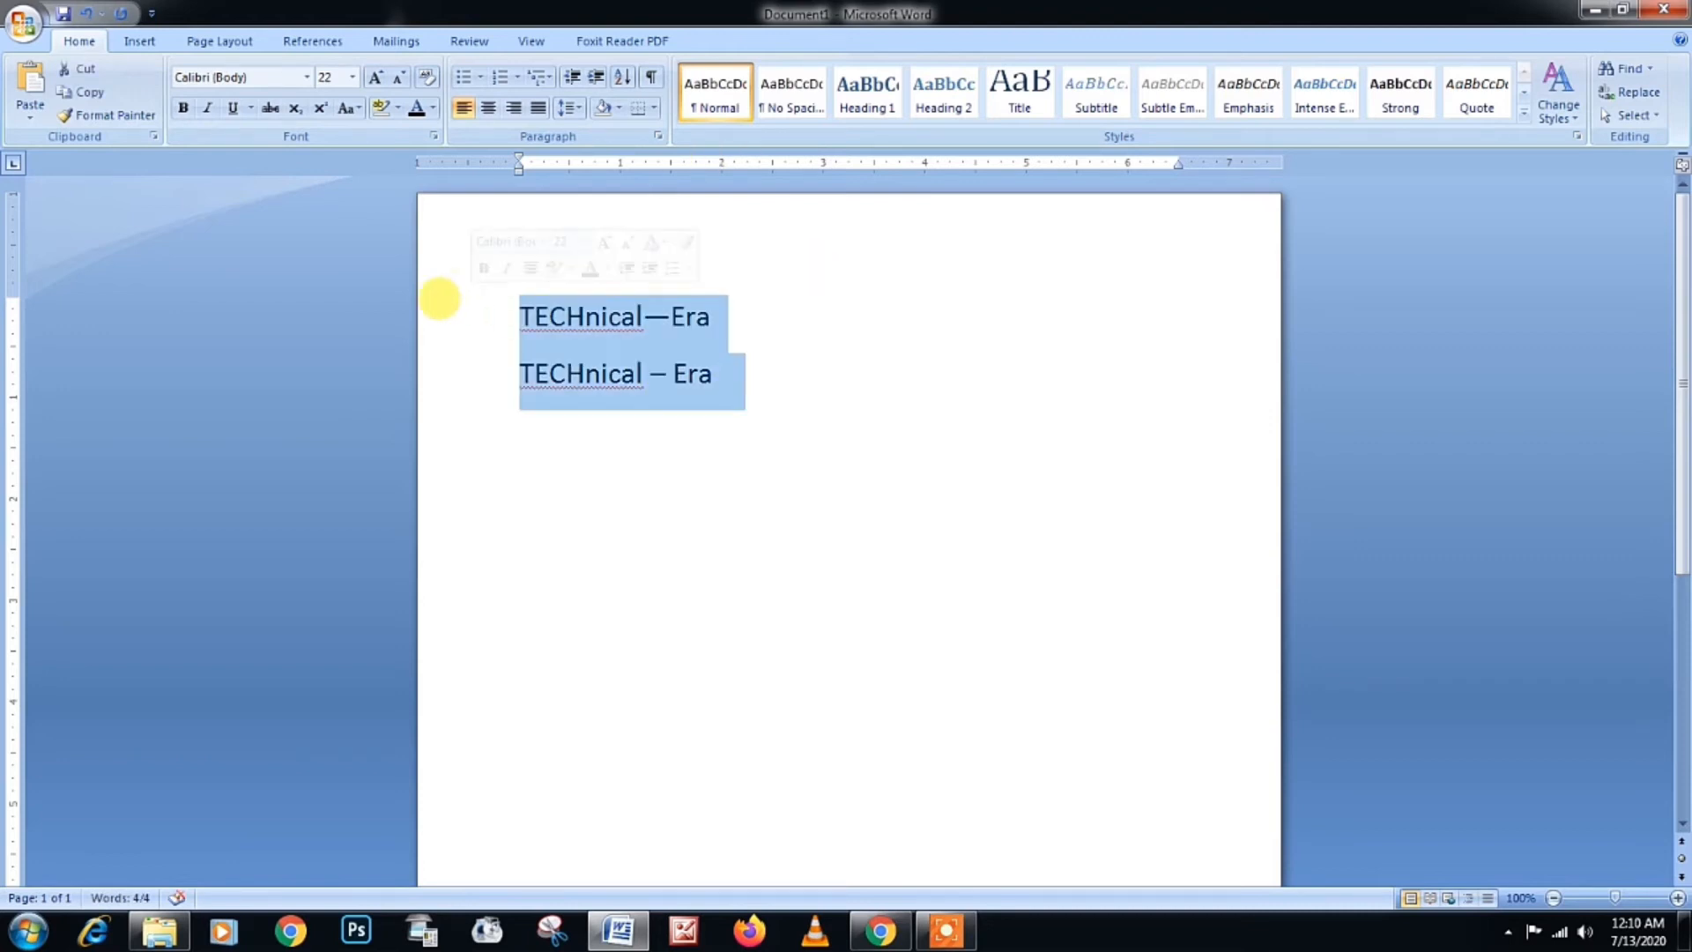
key("Delete")
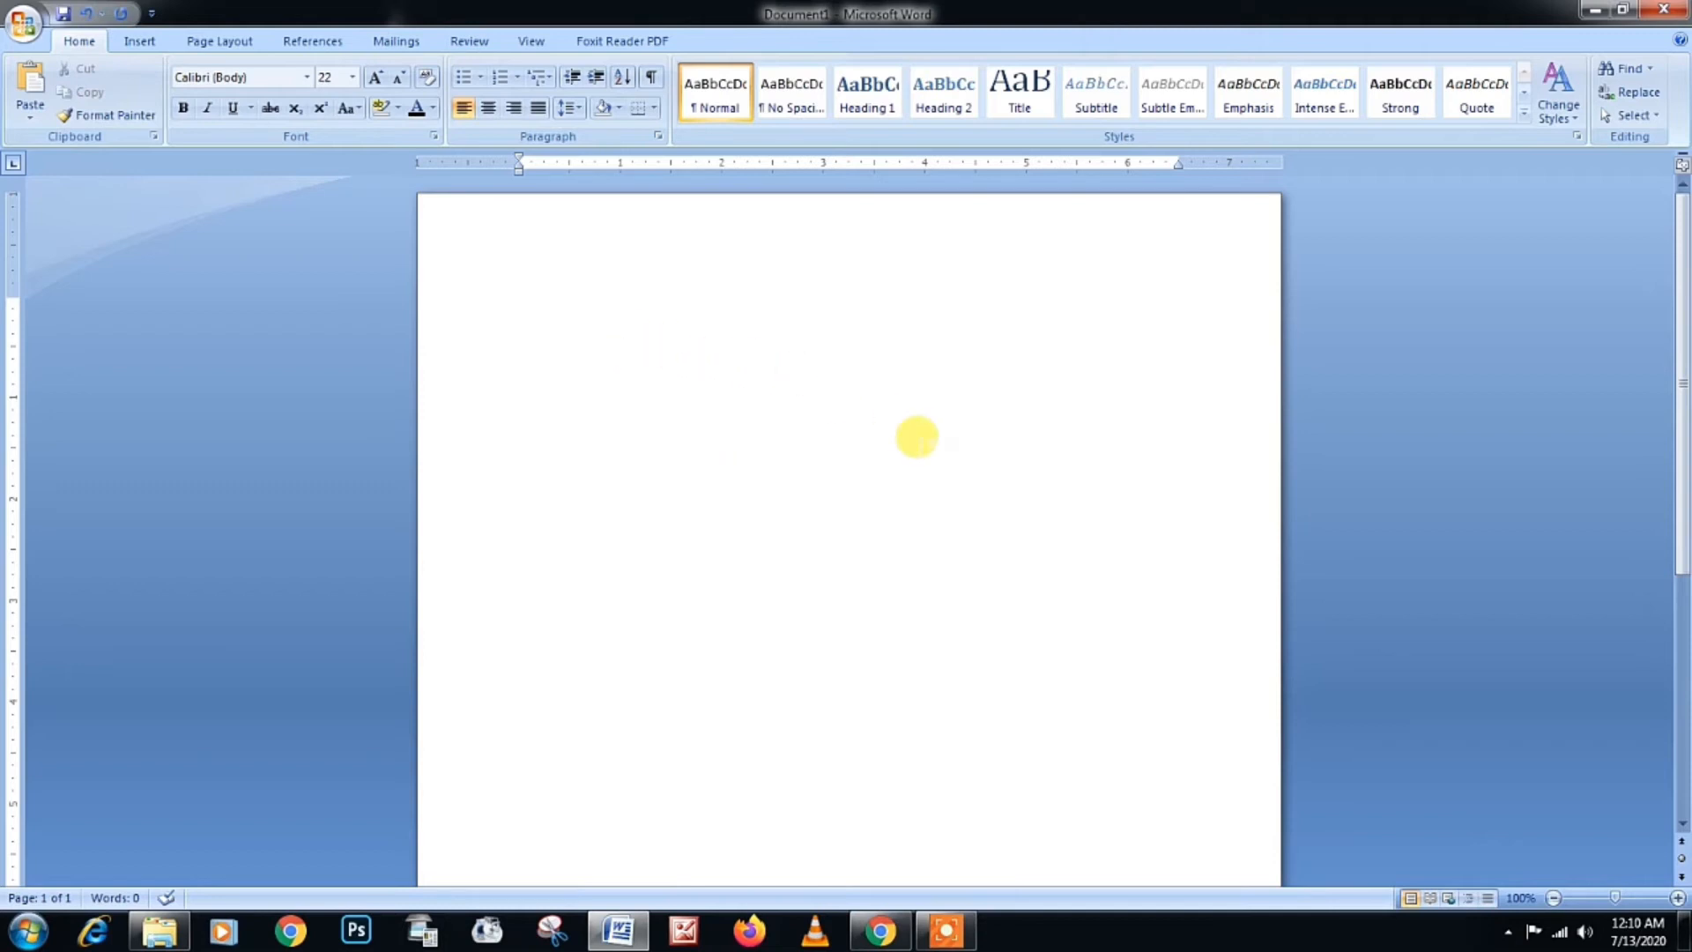
type("*")
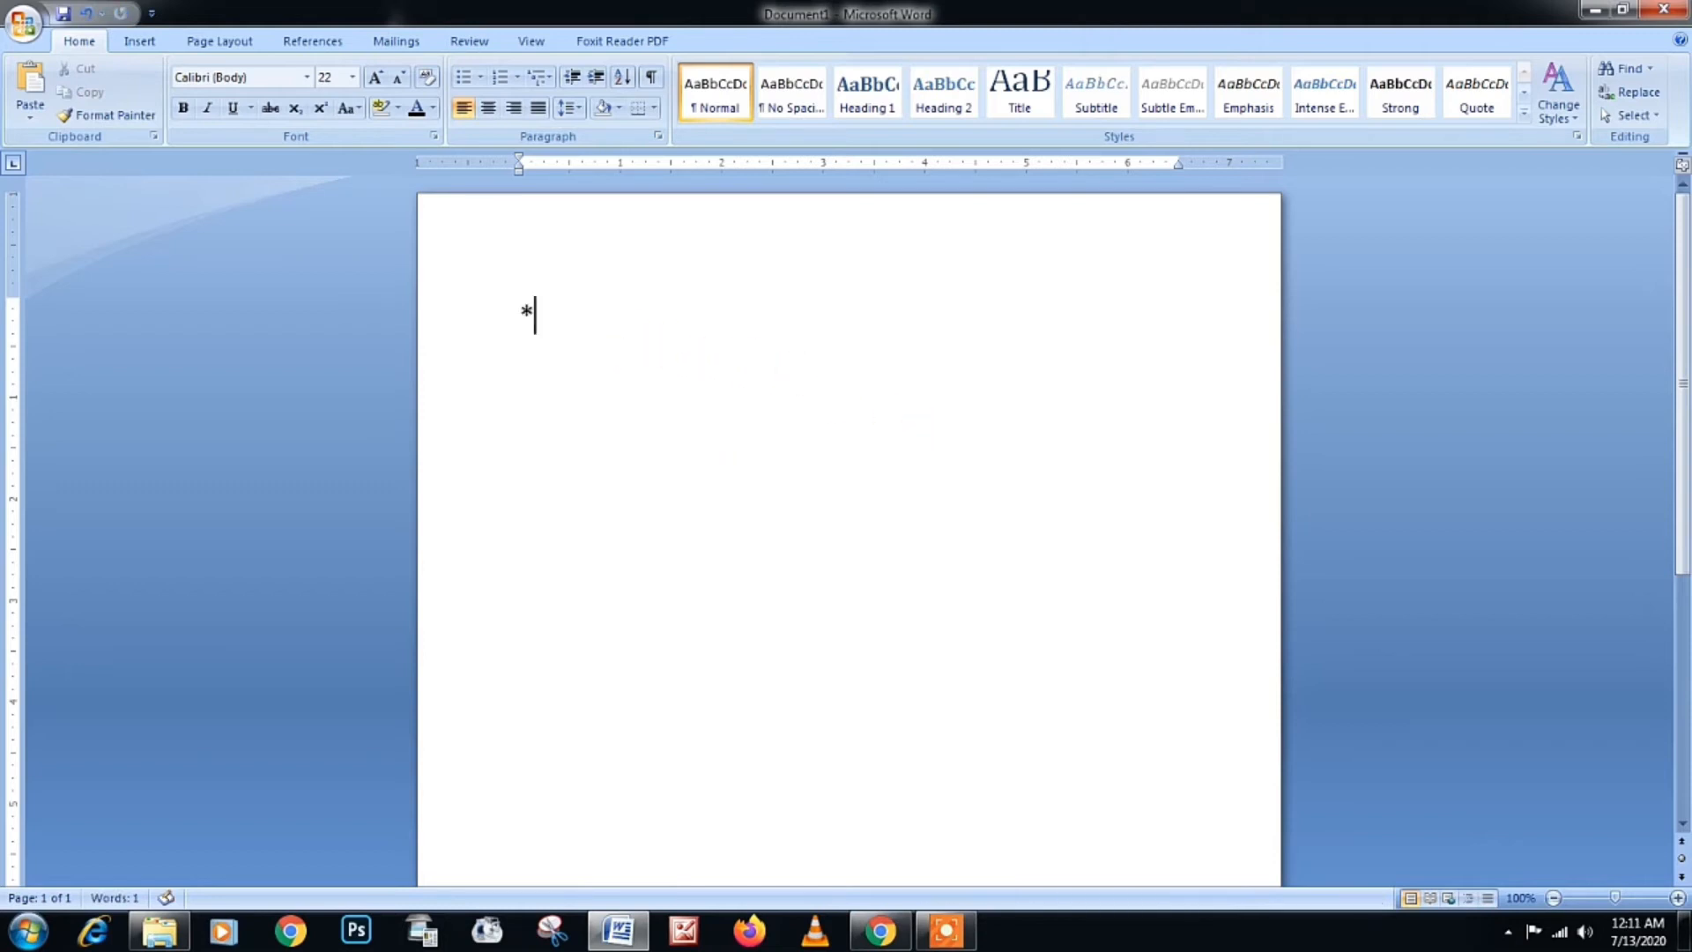
left_click(487, 293)
left_click(591, 322)
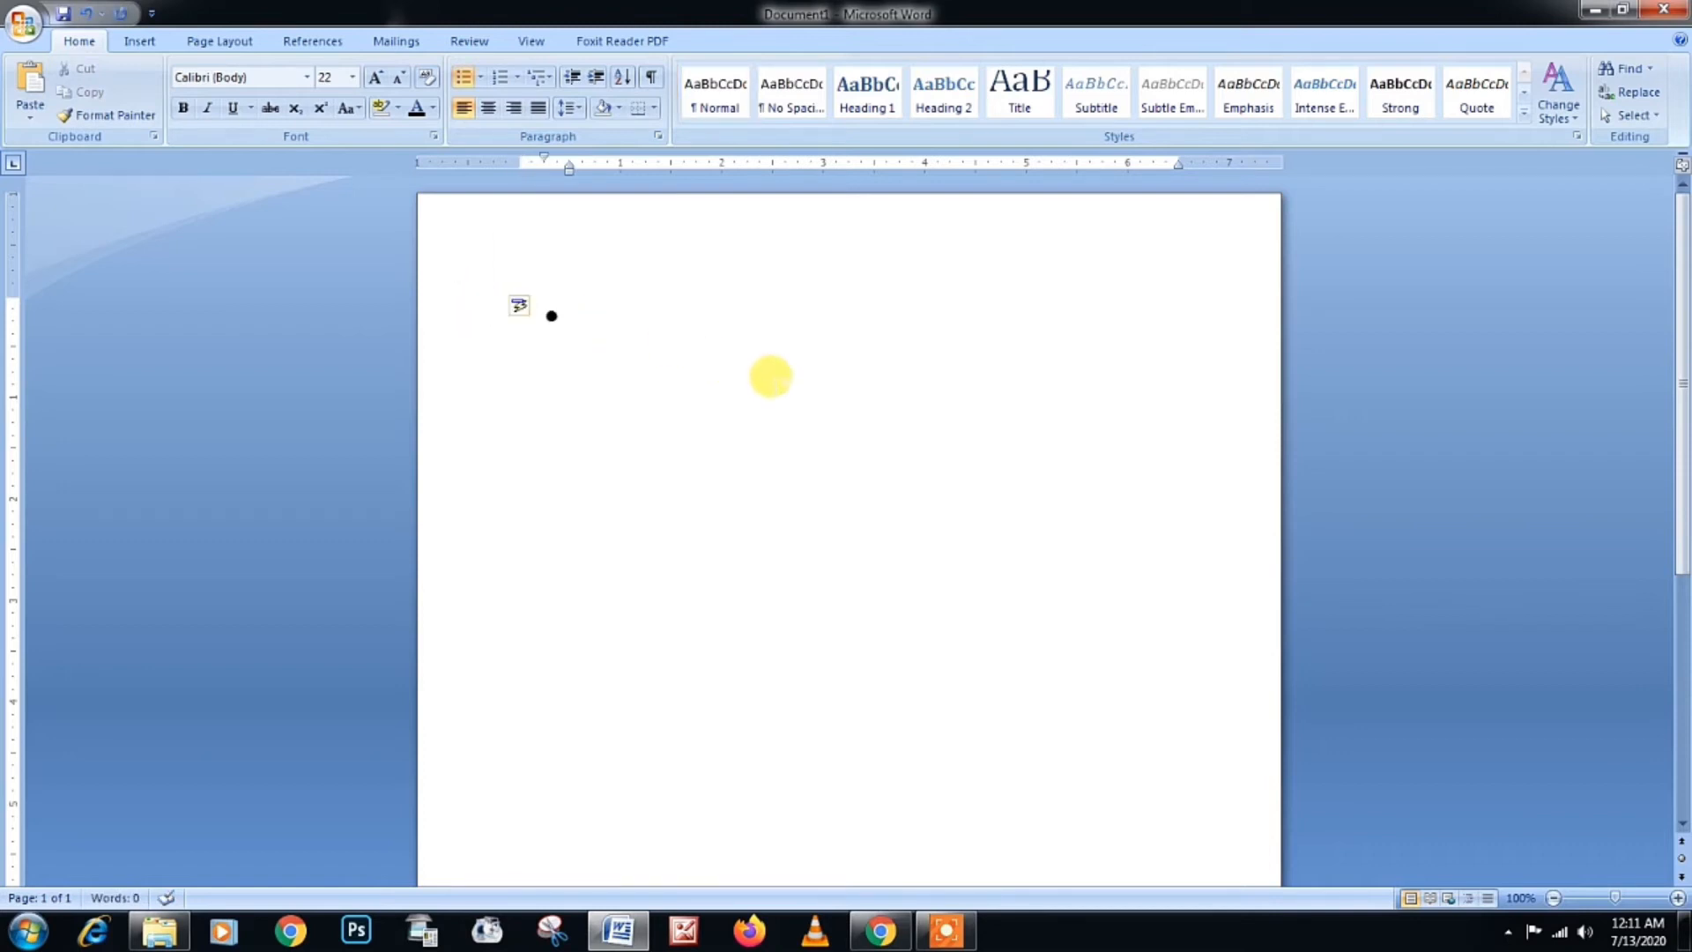
type("Hello")
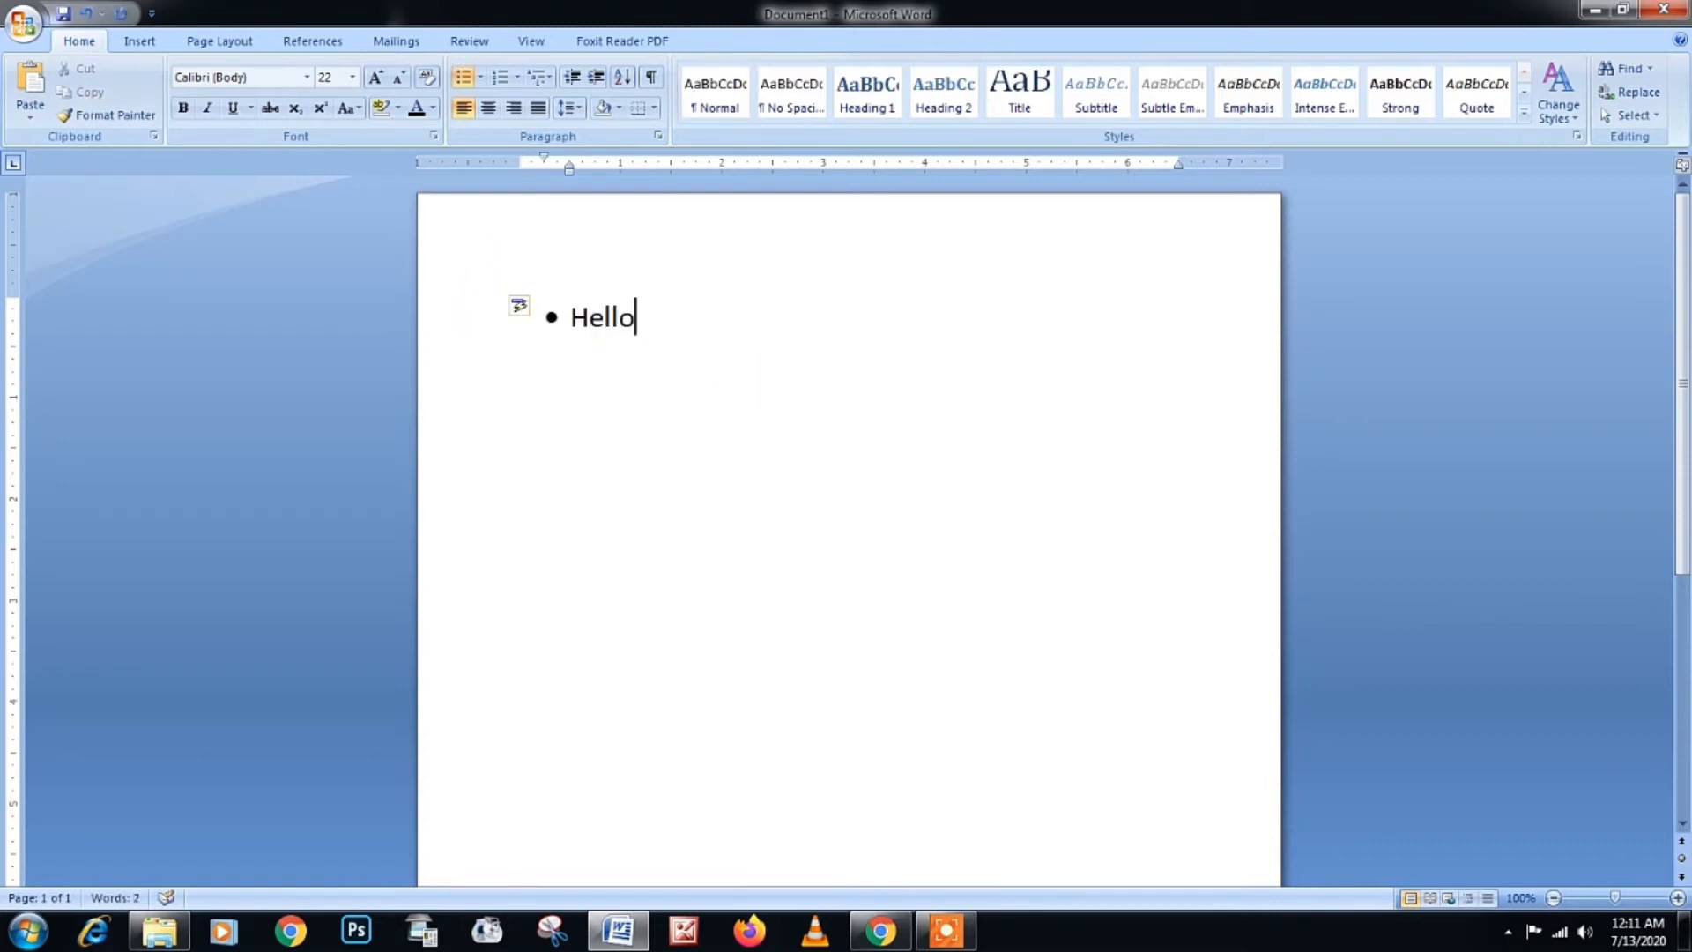
key("Return")
type("Welcomw")
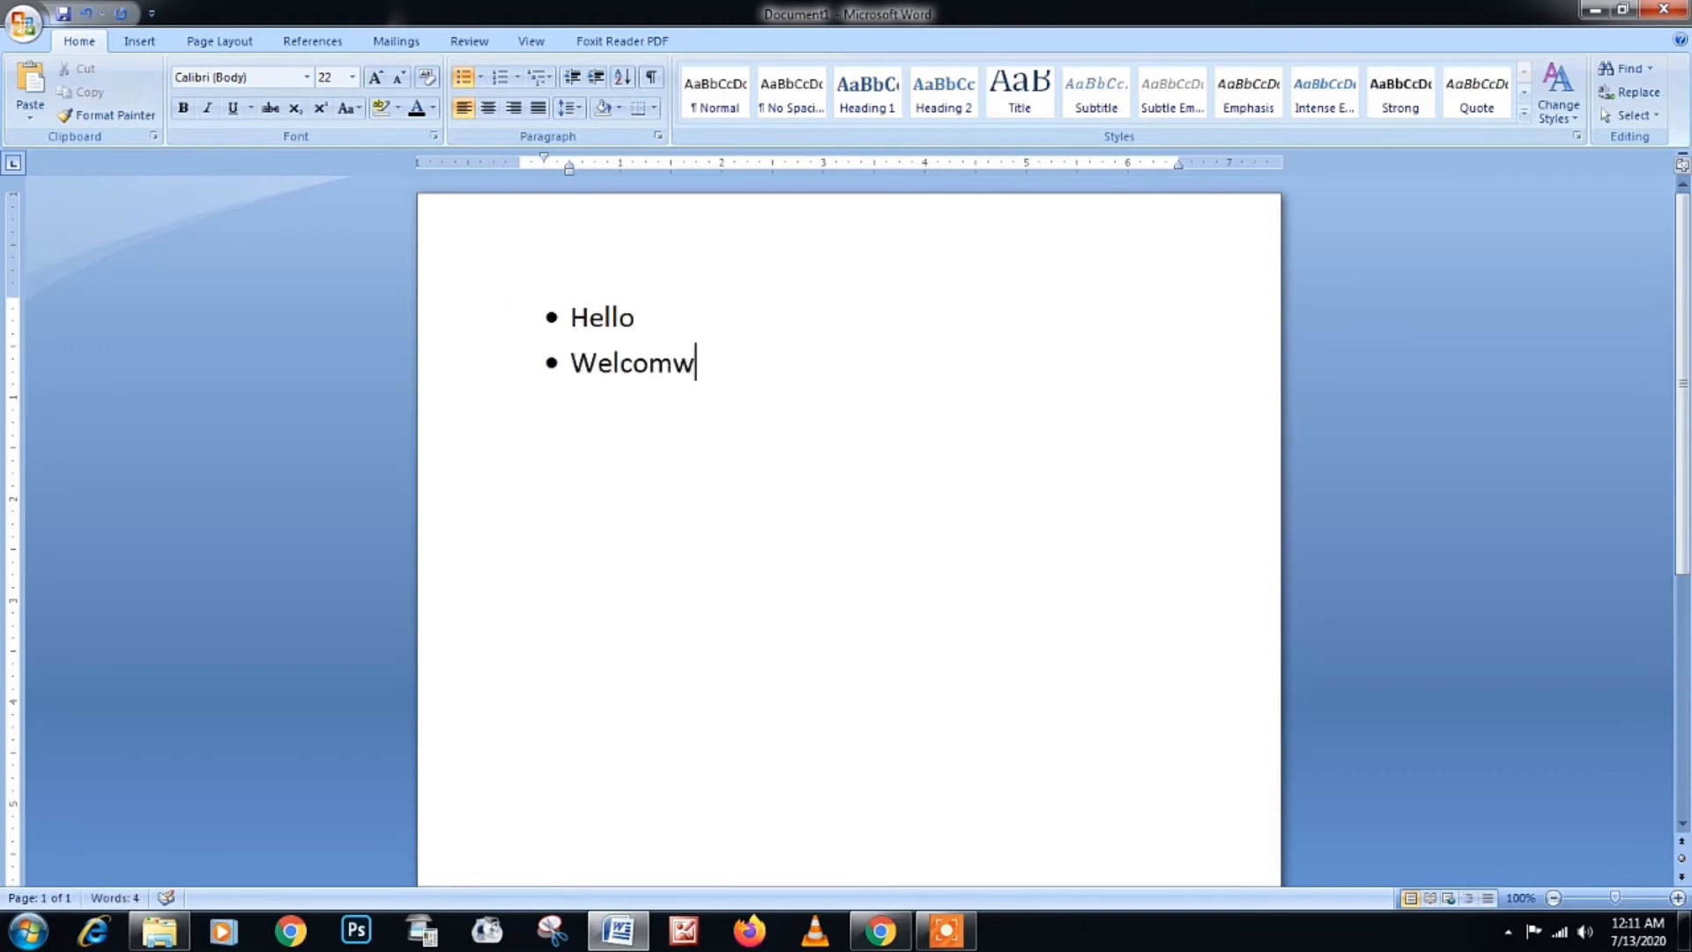
key("BackSpace")
type("e")
key("Return")
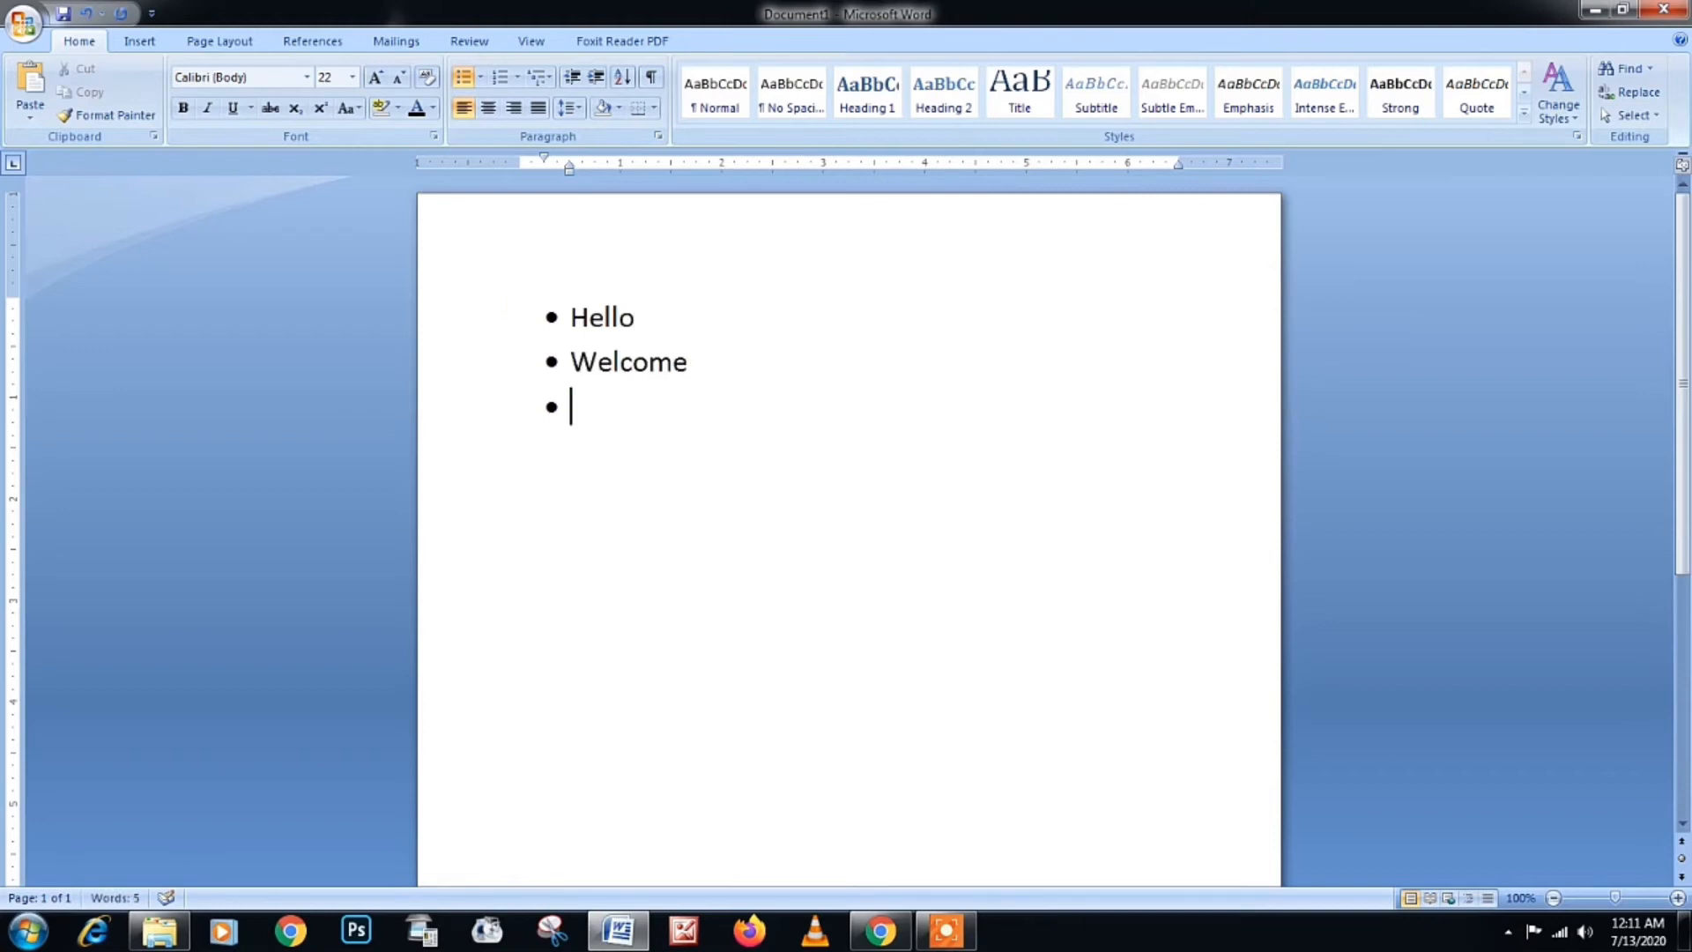
Step: Continue the bulleted list with To, TECHnical and Era as separate items
type("Tio")
key("BackSpace")
key("BackSpace")
type("o")
key("Return")
type("TECHni")
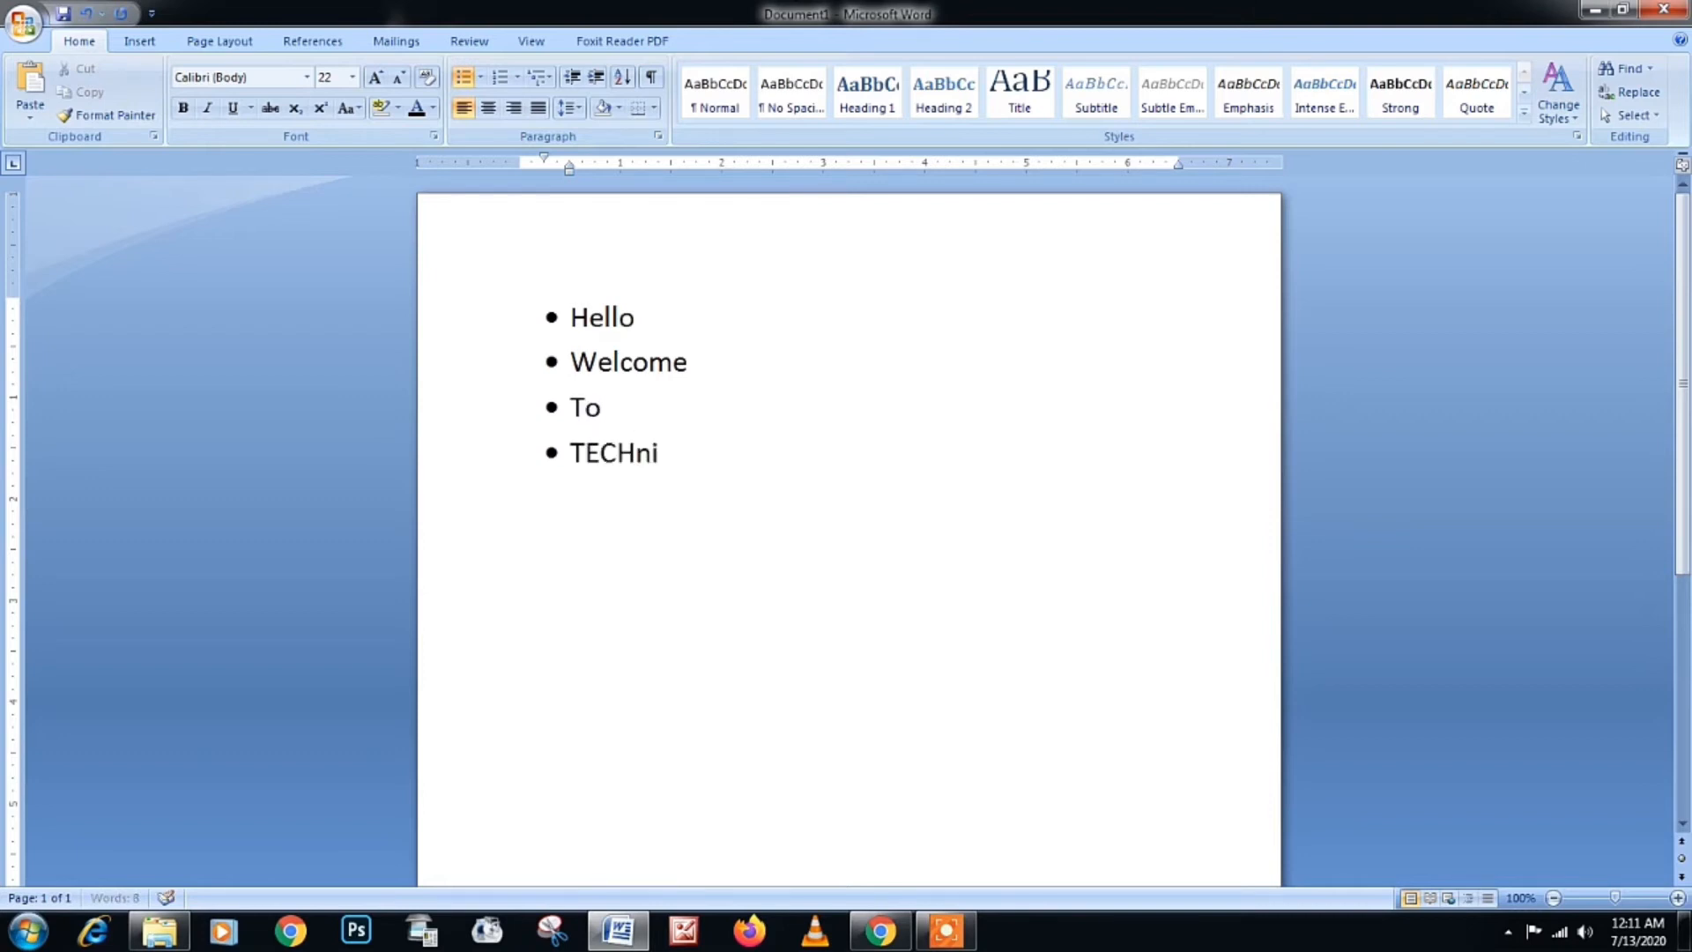
type("cal")
key("Return")
type("Era")
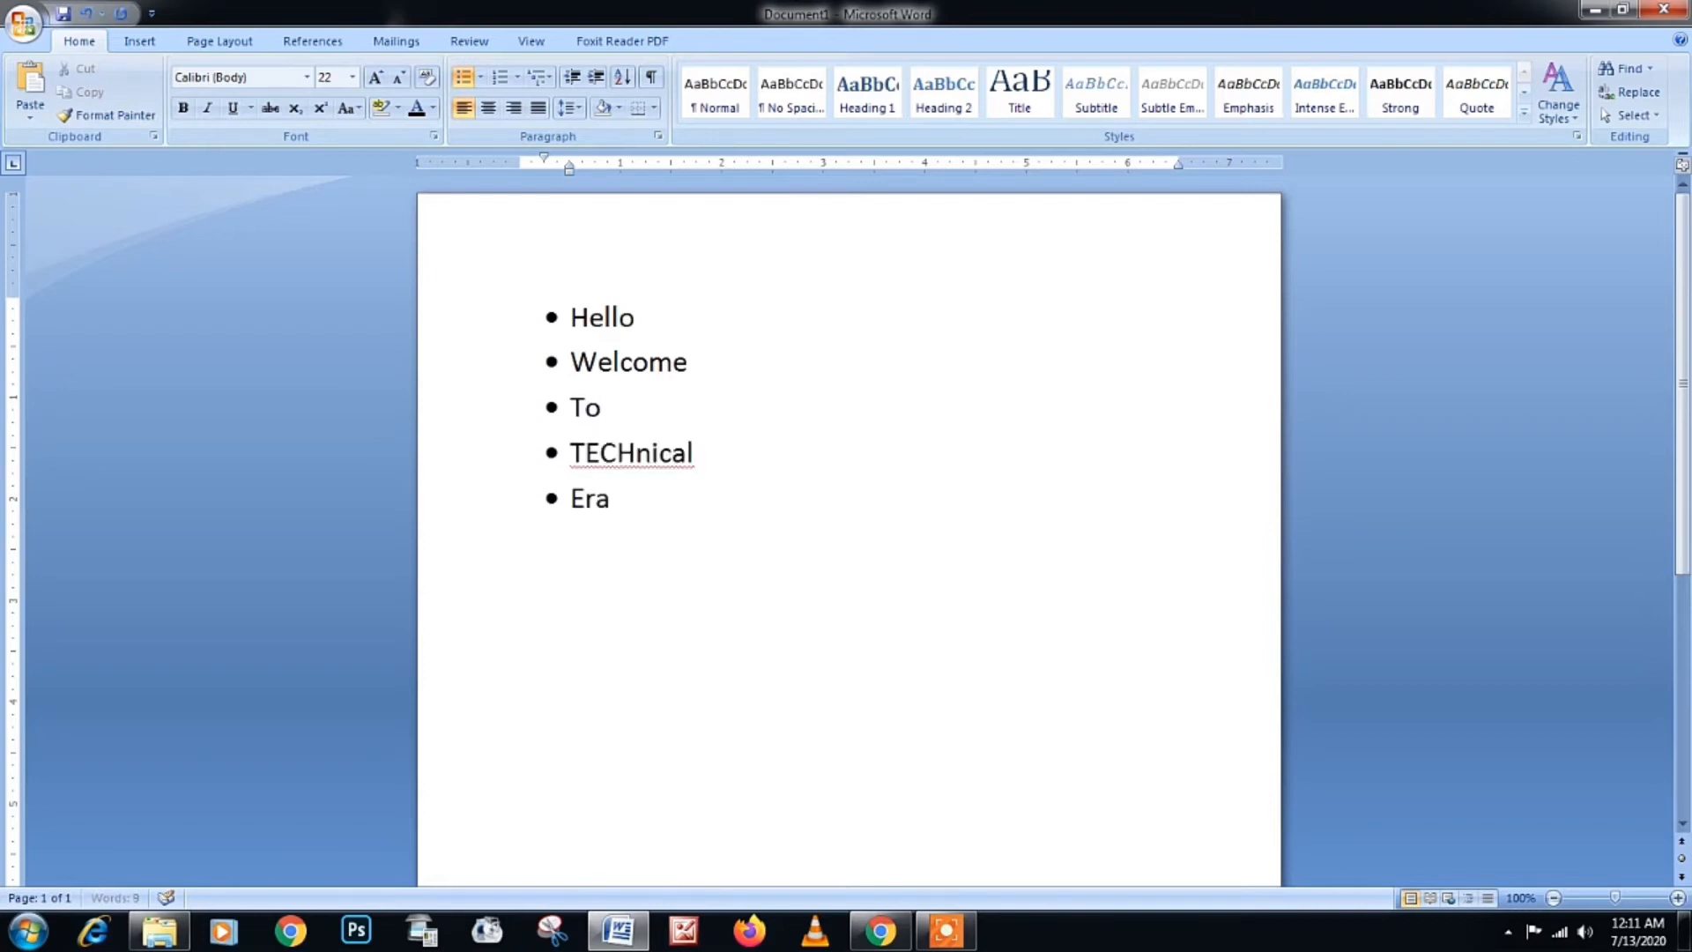
Step: Delete the entire round-bulleted list from the page
key("ctrl+a")
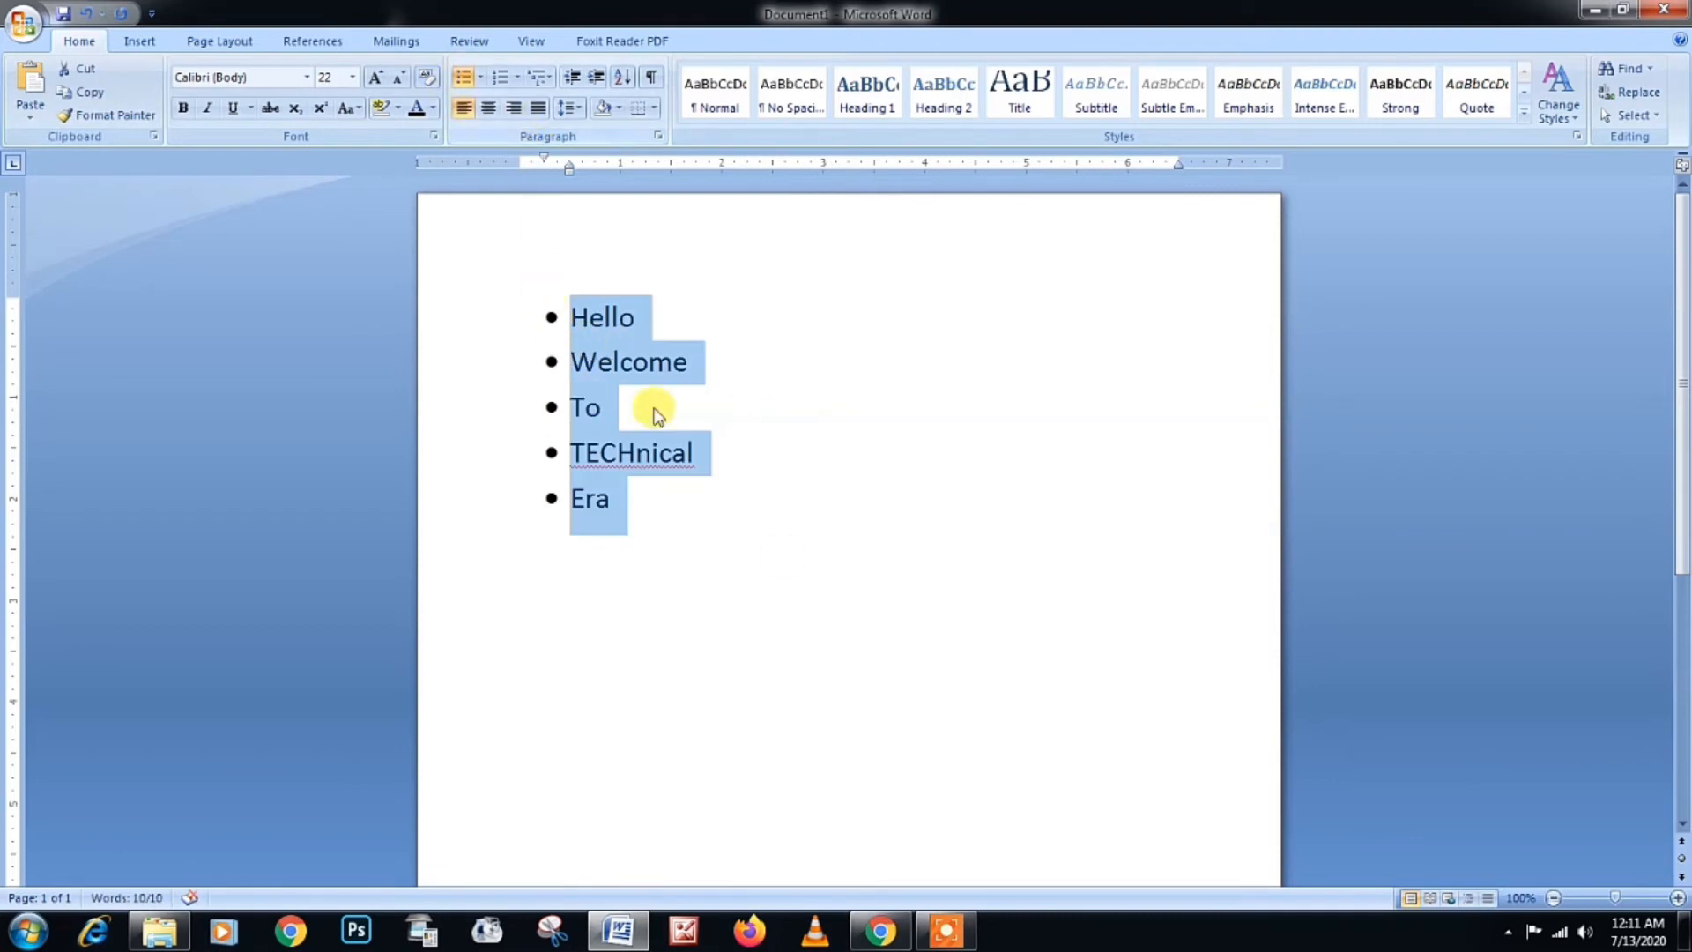
left_click(835, 655)
key("ctrl+a")
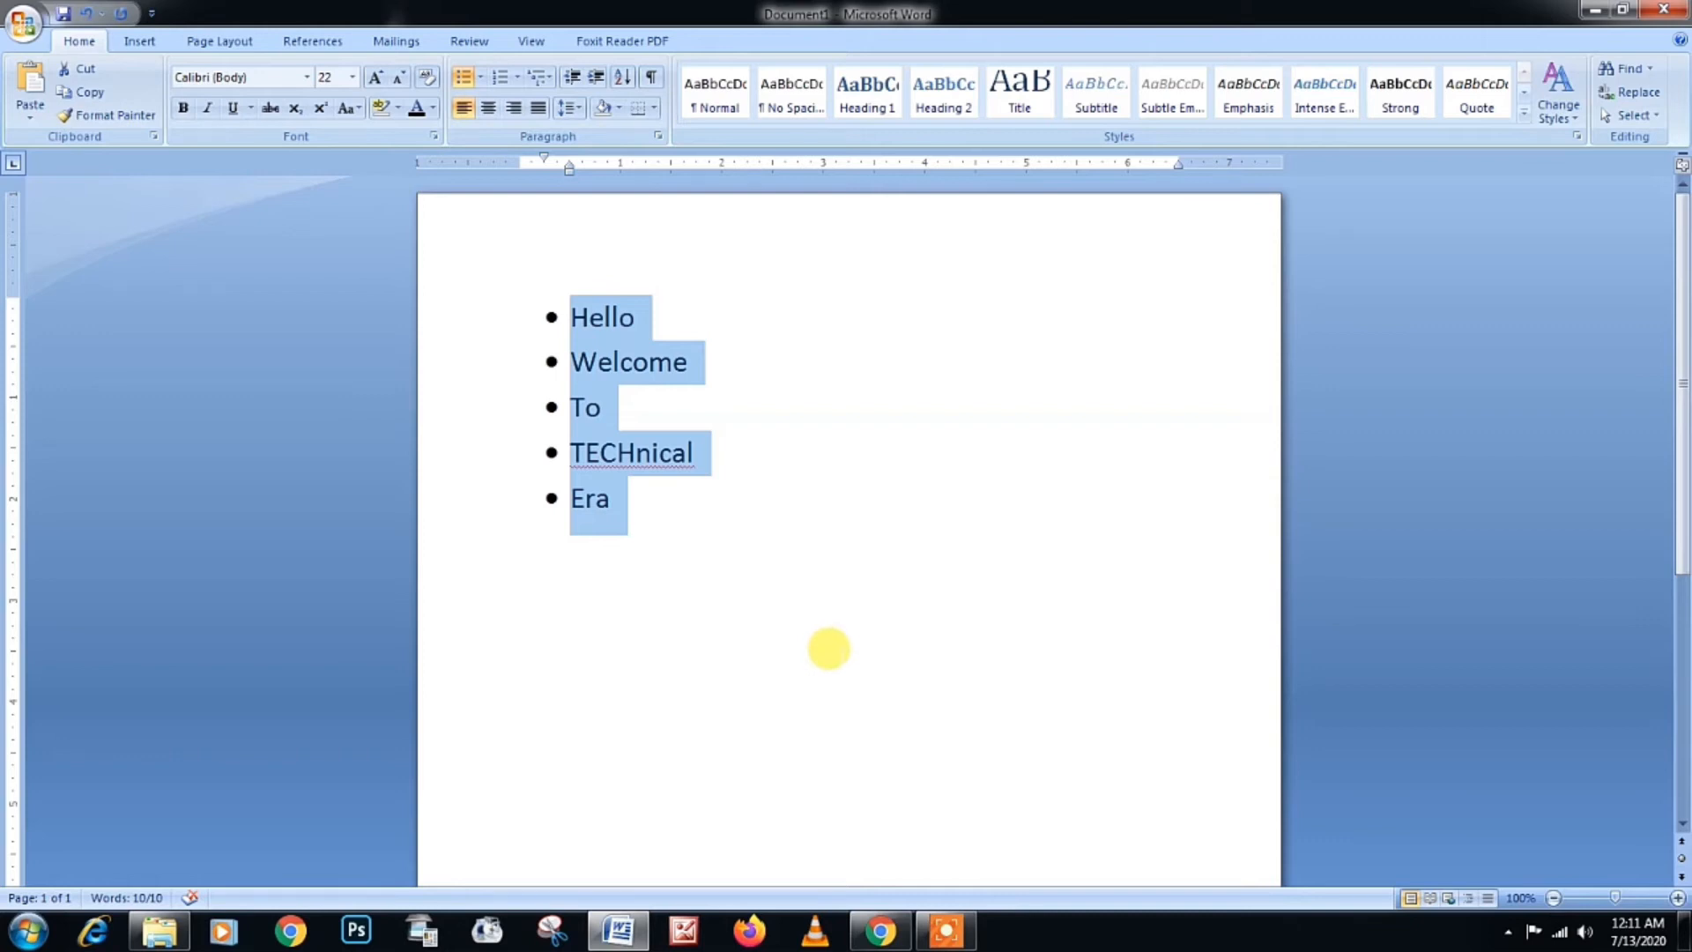
key("Delete")
Step: Create an arrow-bulleted list from a greater-than sign, with the items This, Is and An arrow bullet
type(">")
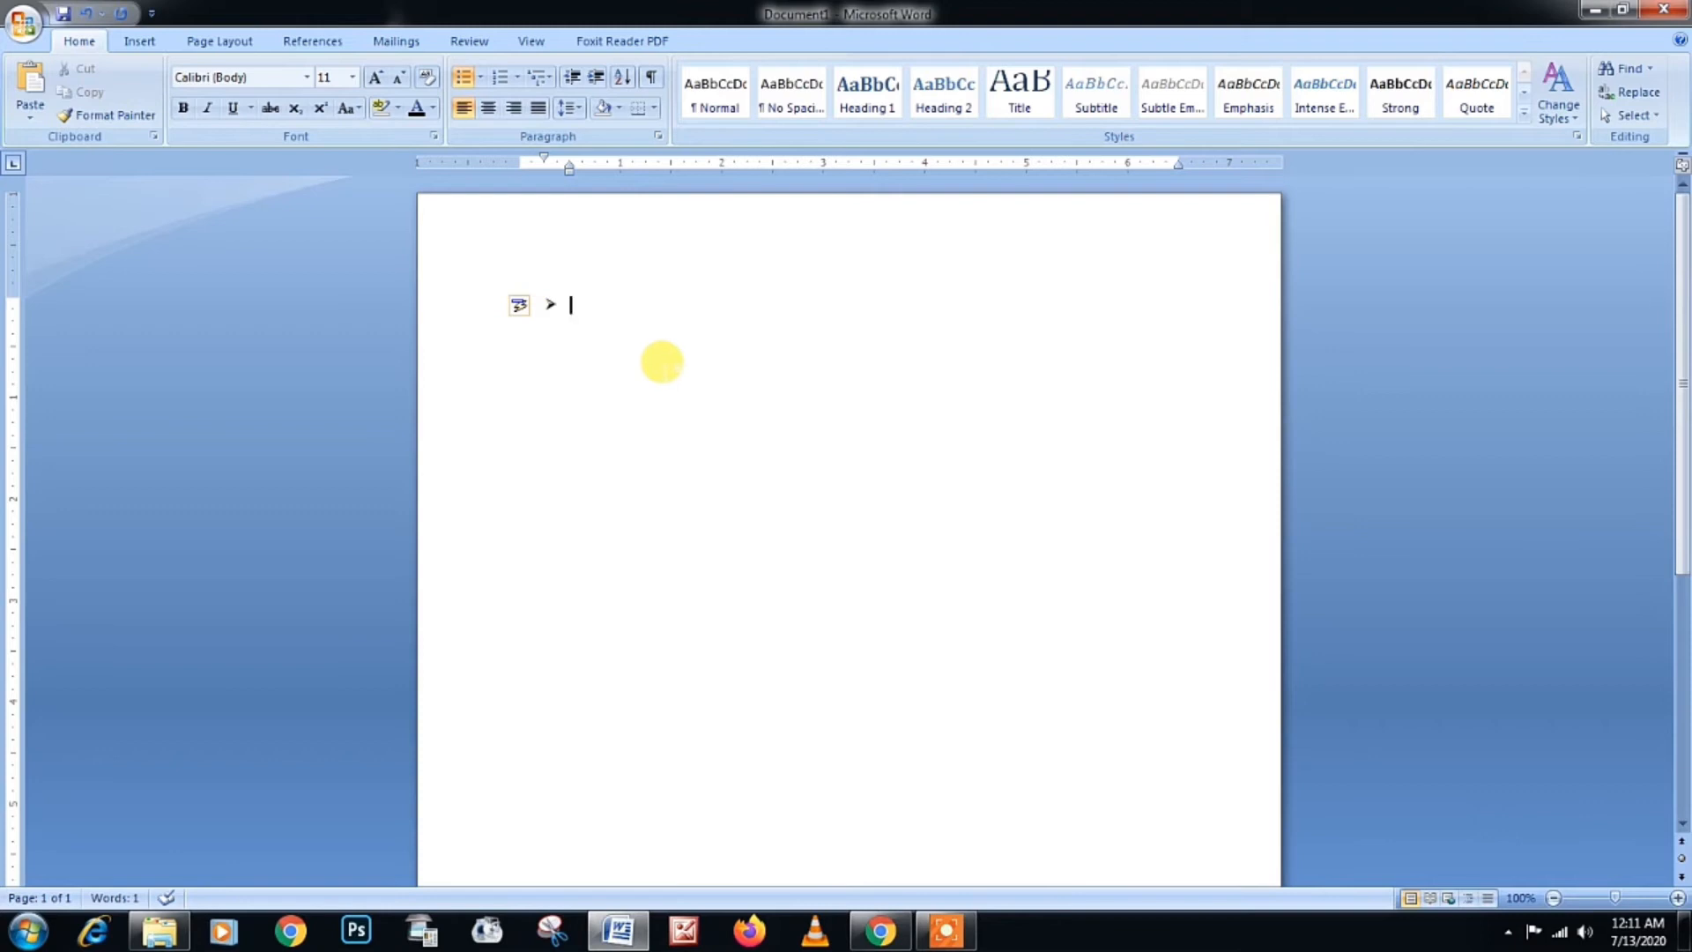
type(" This")
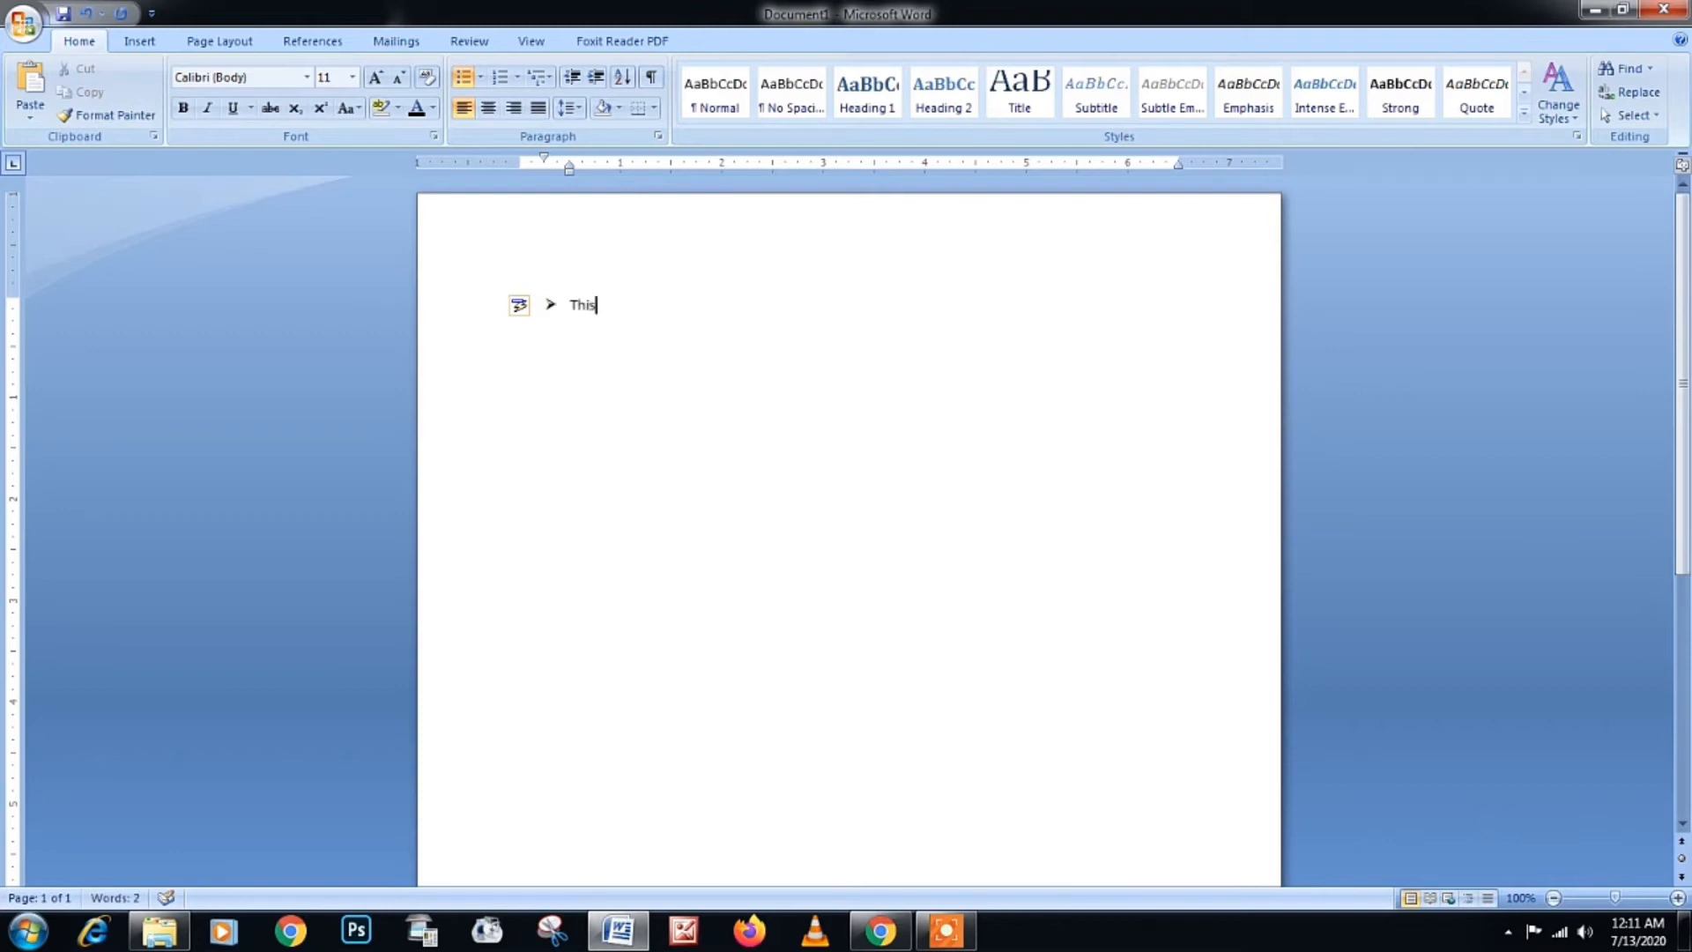
key("Return")
type("is")
key("Return")
type("a arrow bu")
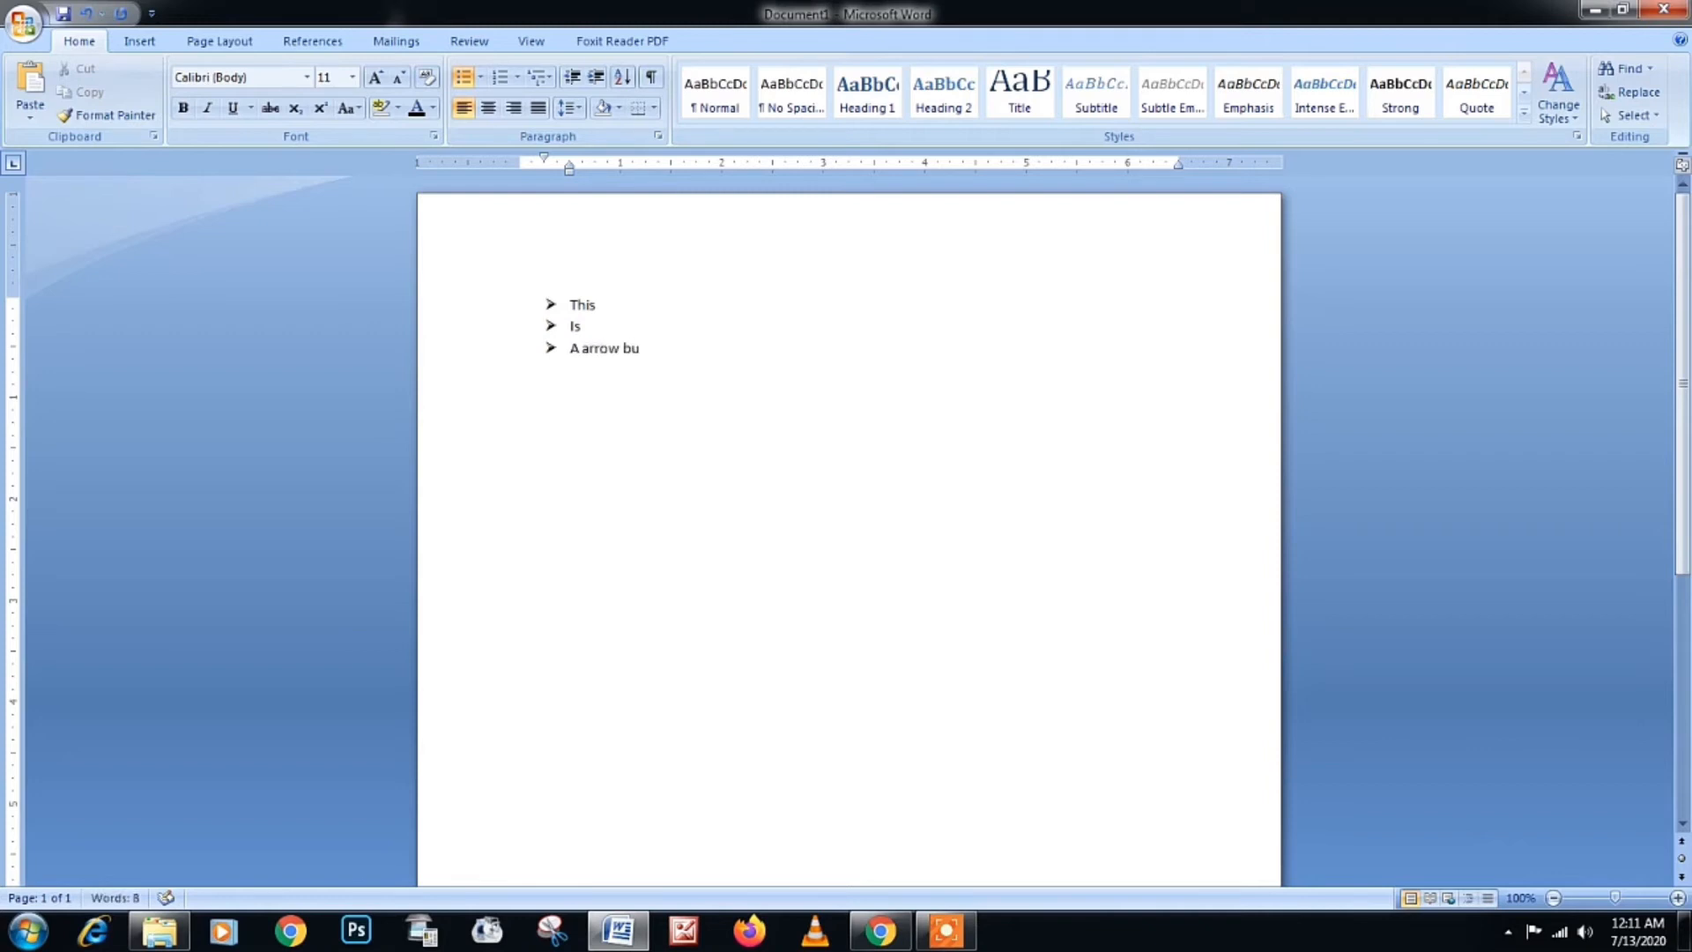
type("llet")
key("BackSpace")
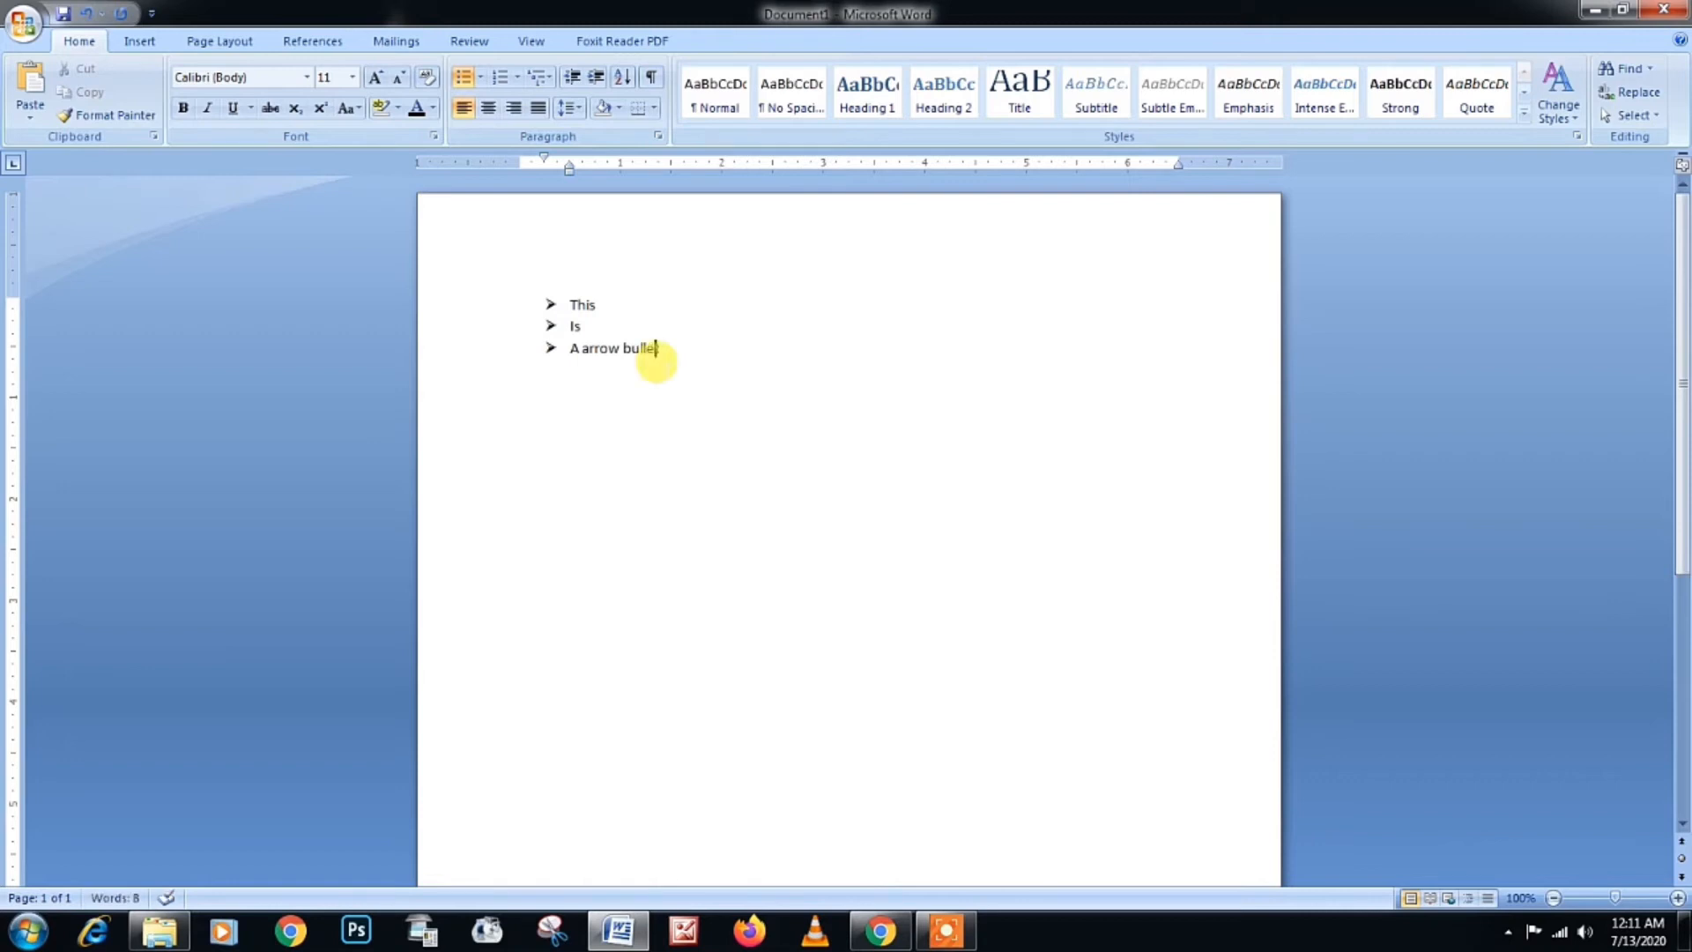
type("n")
Step: Enlarge the arrow-bulleted list to font size 24 and select its arrow markers
left_click_drag(675, 351, 465, 282)
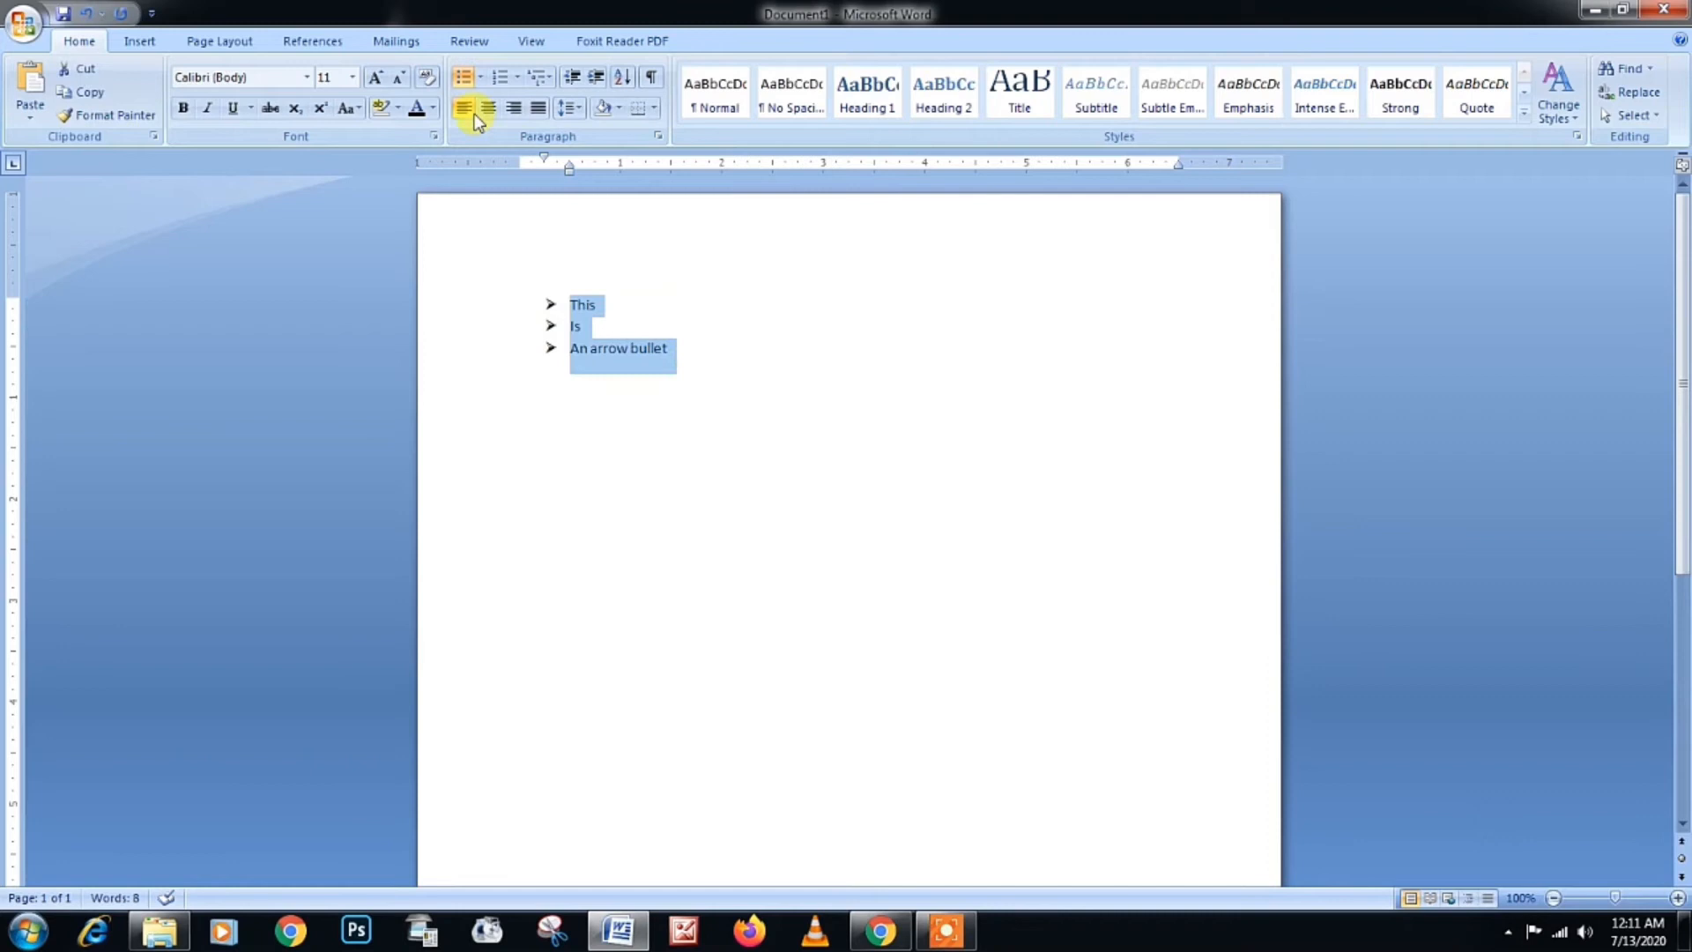
left_click(375, 79)
left_click(375, 79)
left_click(375, 78)
left_click(375, 79)
left_click(375, 79)
left_click(374, 78)
left_click(375, 78)
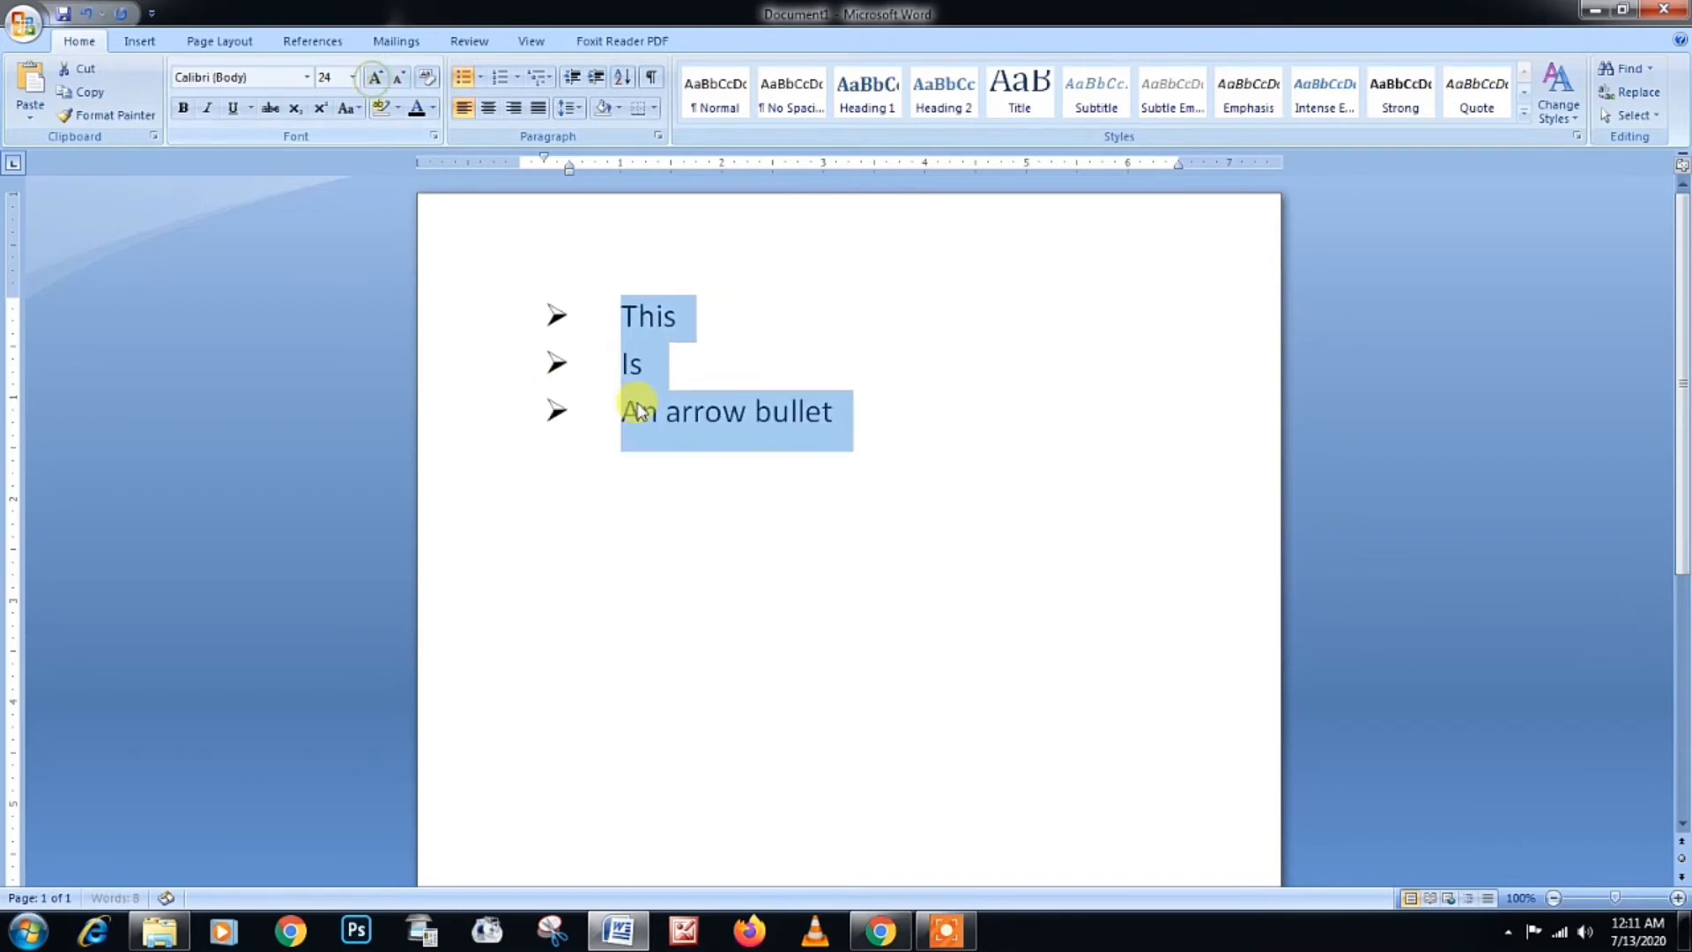
left_click(557, 314)
Step: Clear the arrow list and start a hyphen-bulleted list with the items This, Is and Nothing
left_click_drag(889, 408, 442, 261)
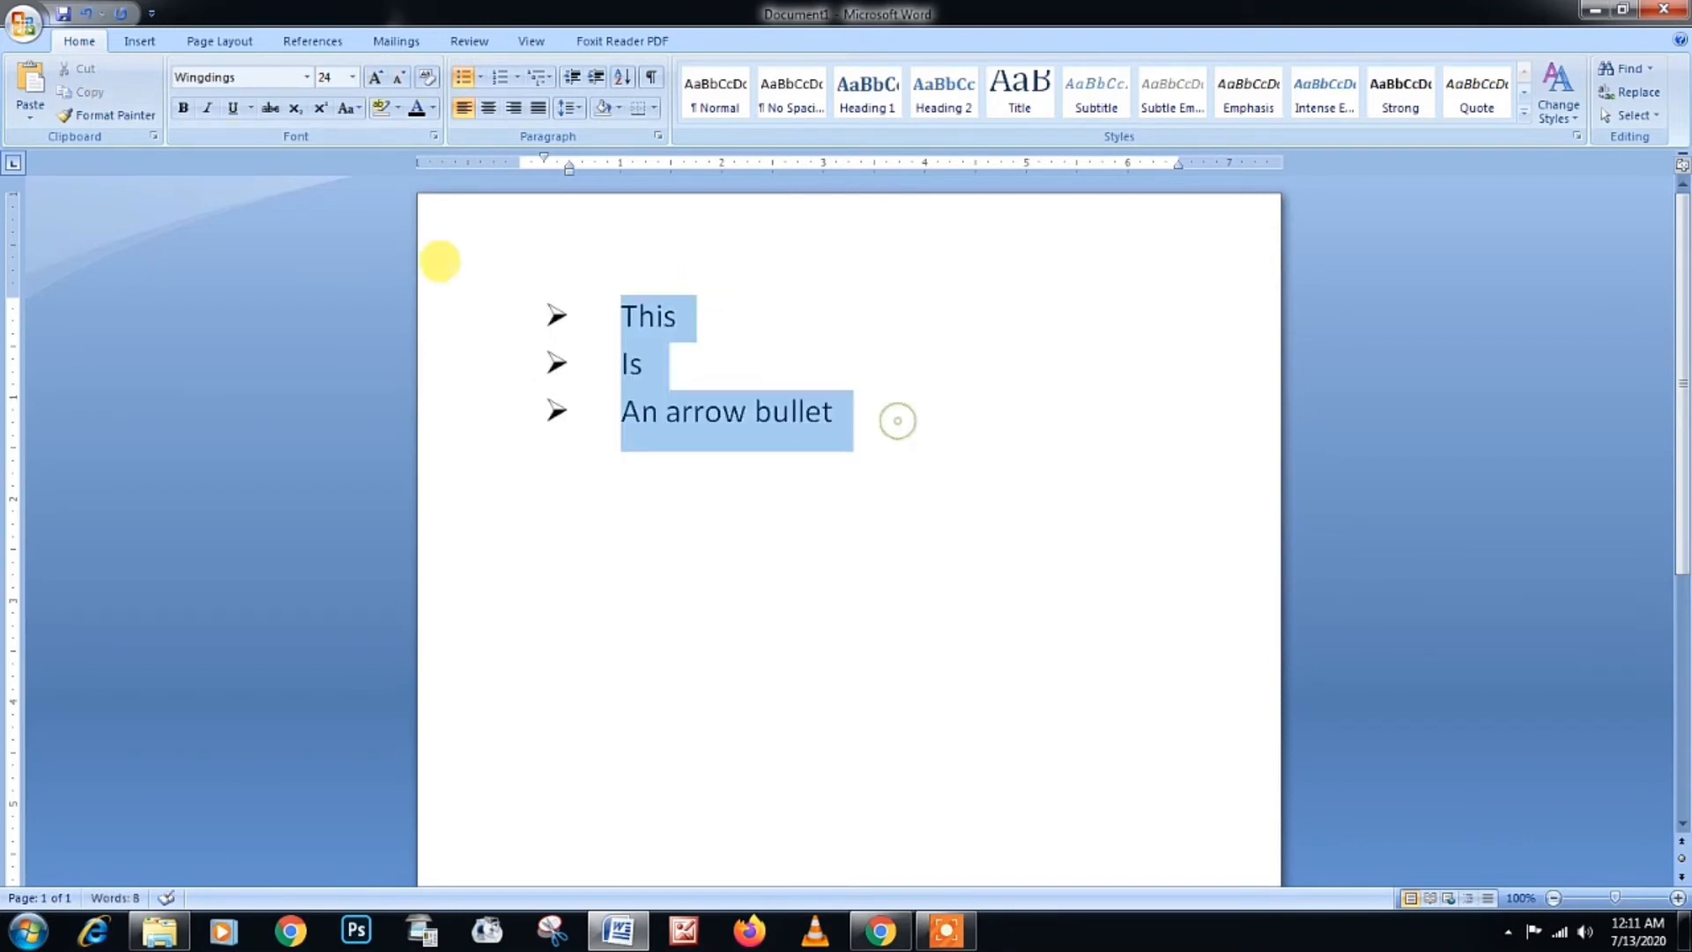
key("Delete")
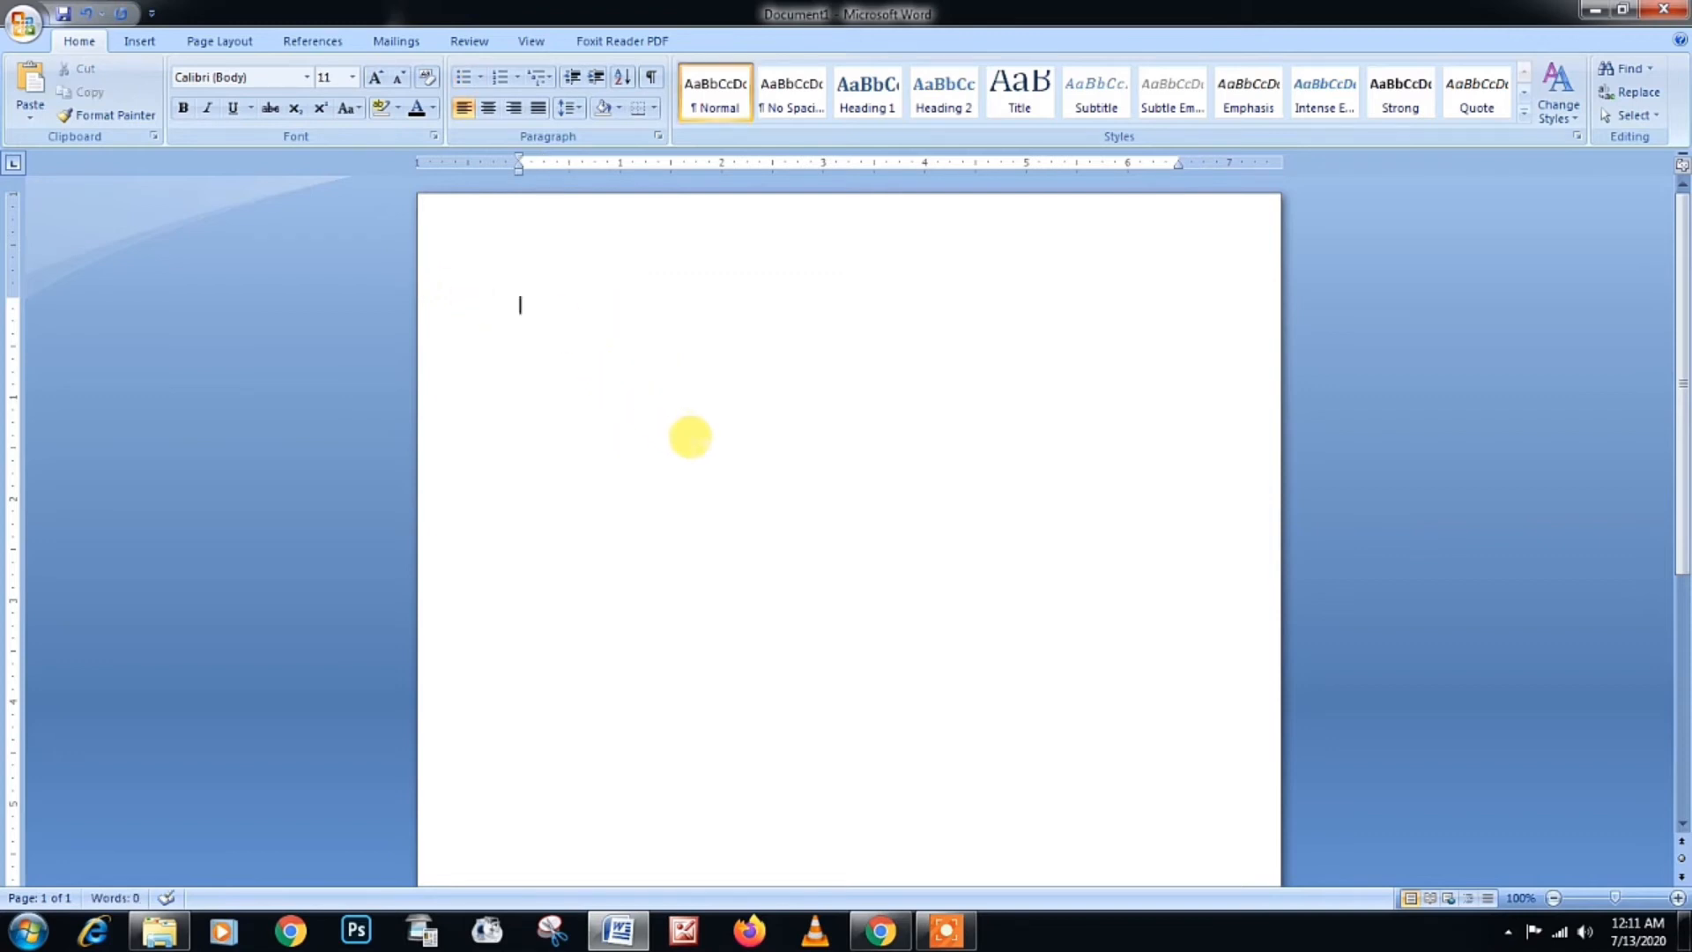
type("- ")
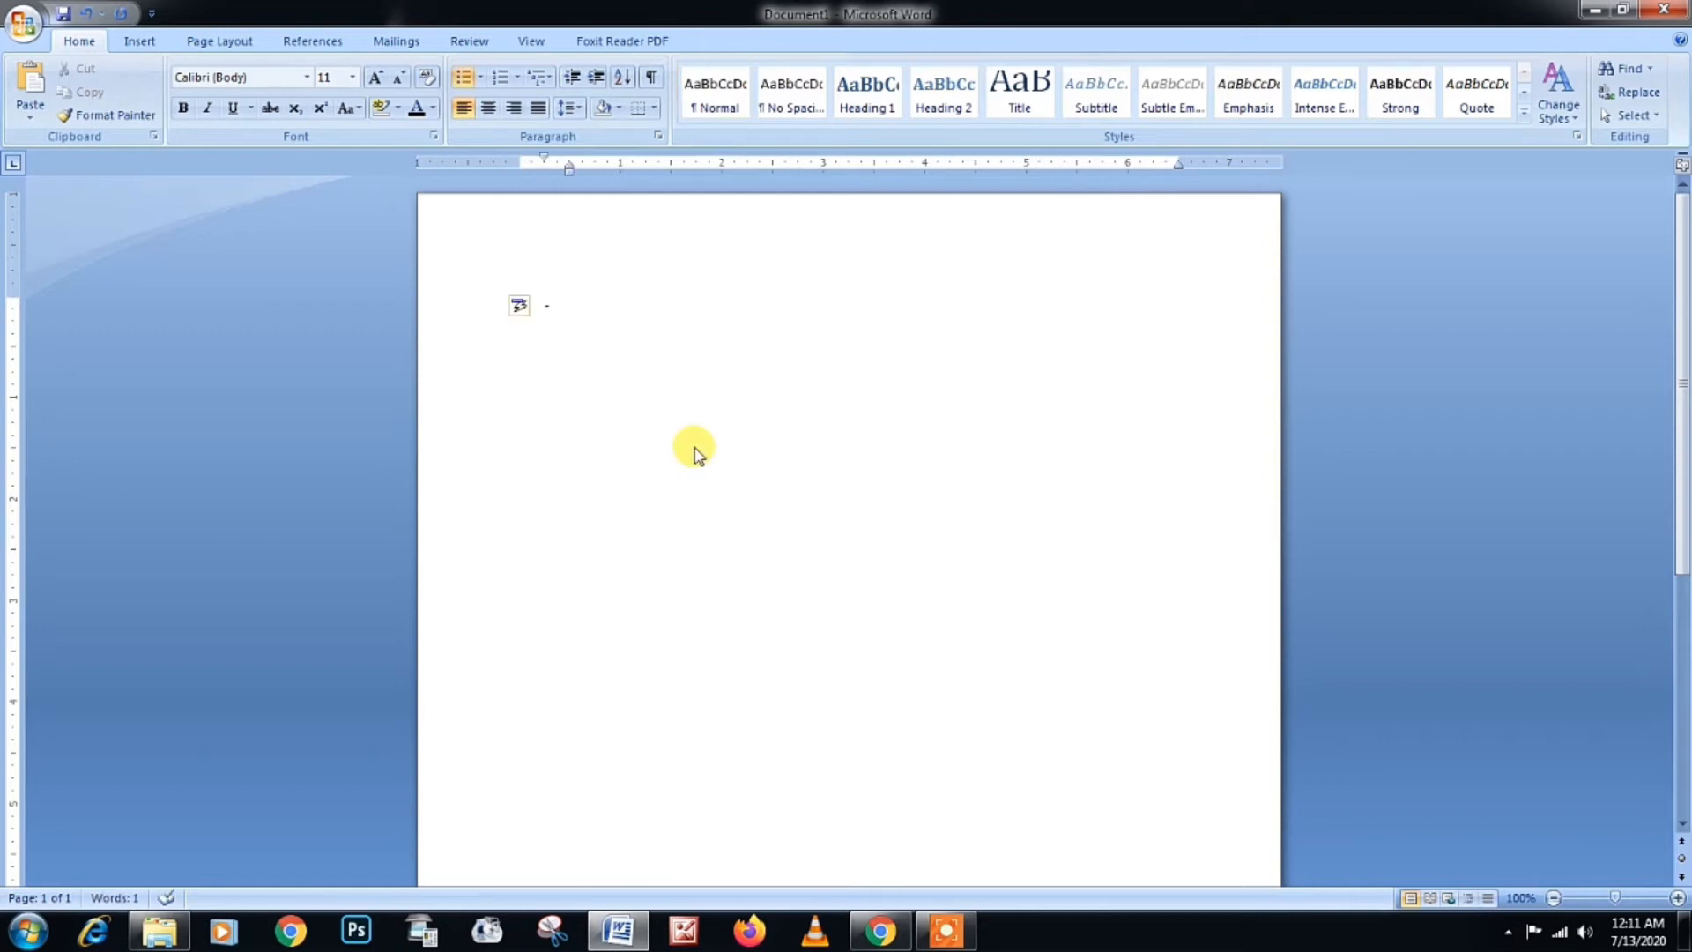
type("this")
key("Return")
type("is")
key("Return")
type("nothing")
key("Return")
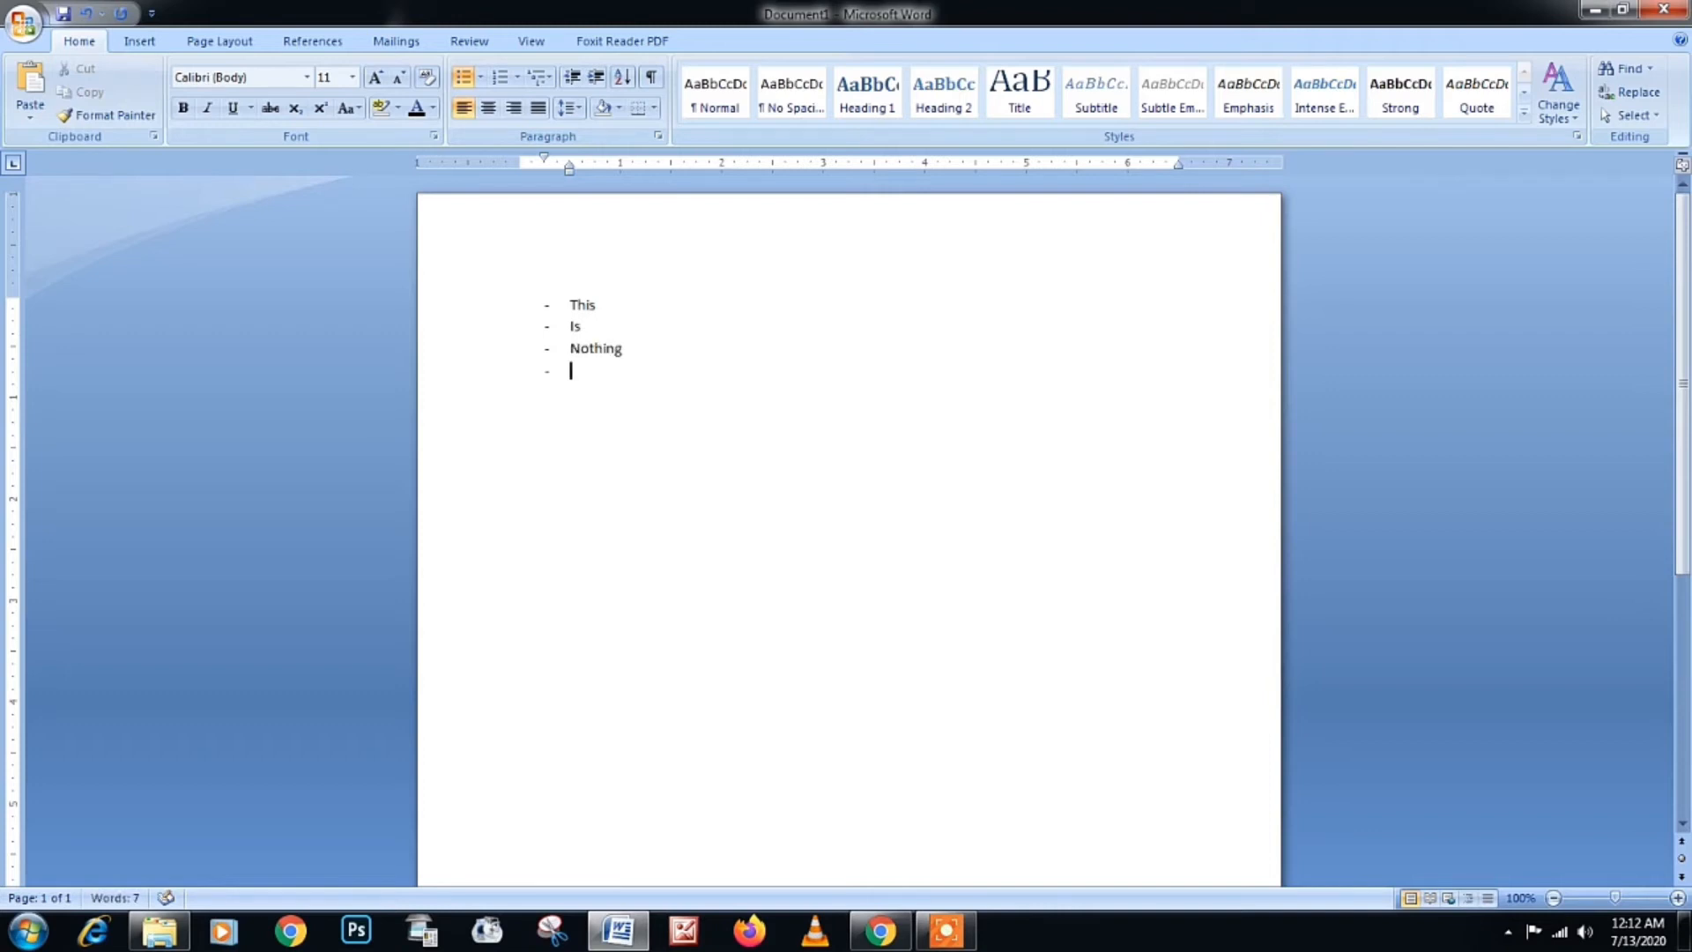
Step: Continue the hyphen-bulleted list with But, A and Hyphen as separate items
type("but")
key("Return")
type("a")
key("Return")
type("hyphen")
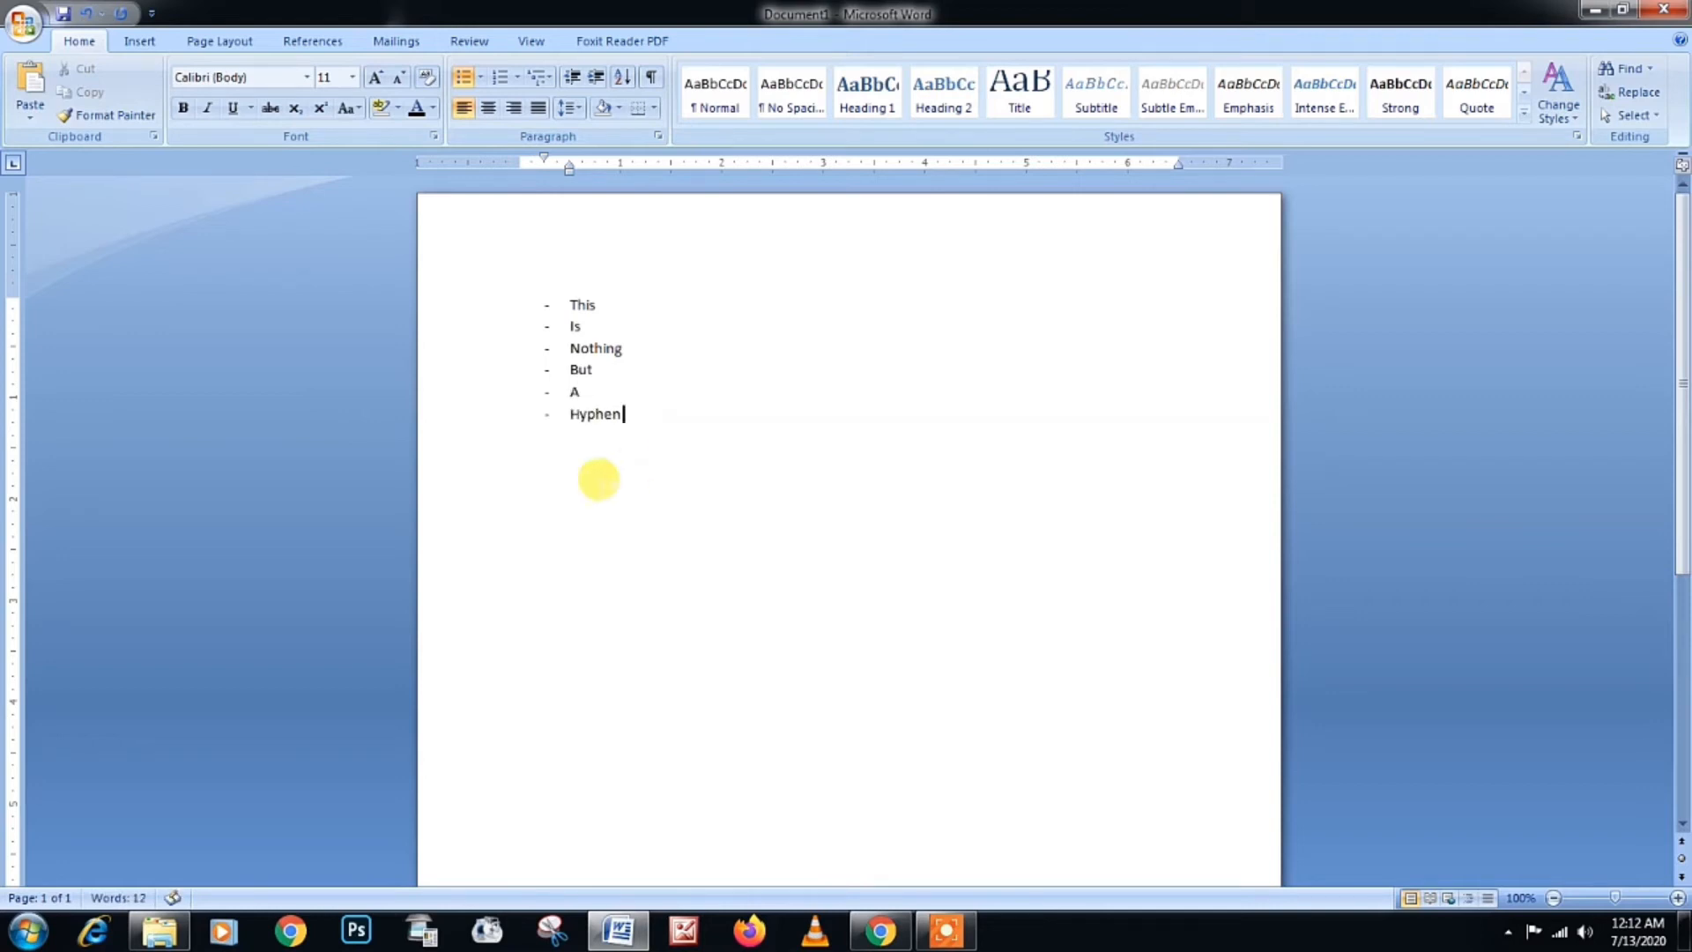
Step: Enlarge the hyphen-bulleted list to font size 48 and select its hyphen markers
left_click_drag(654, 441, 457, 229)
left_click(377, 78)
left_click(377, 78)
left_click(377, 77)
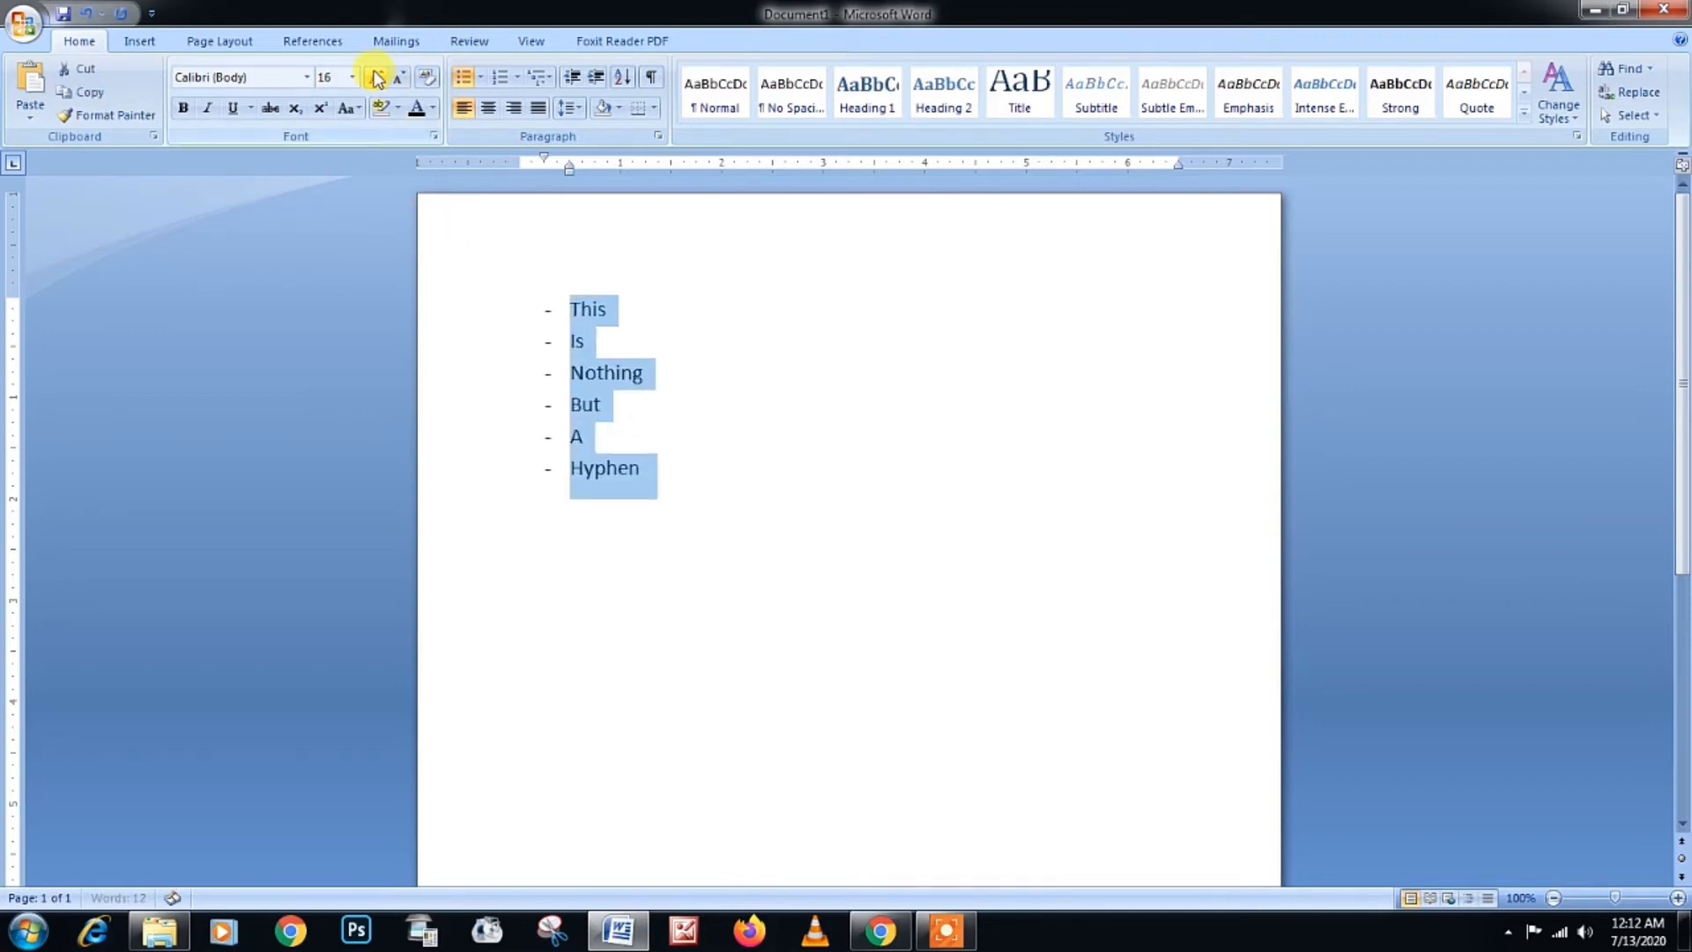
left_click(377, 77)
left_click(378, 78)
left_click(377, 77)
left_click(377, 77)
left_click(377, 78)
left_click(378, 77)
left_click(377, 77)
left_click(377, 77)
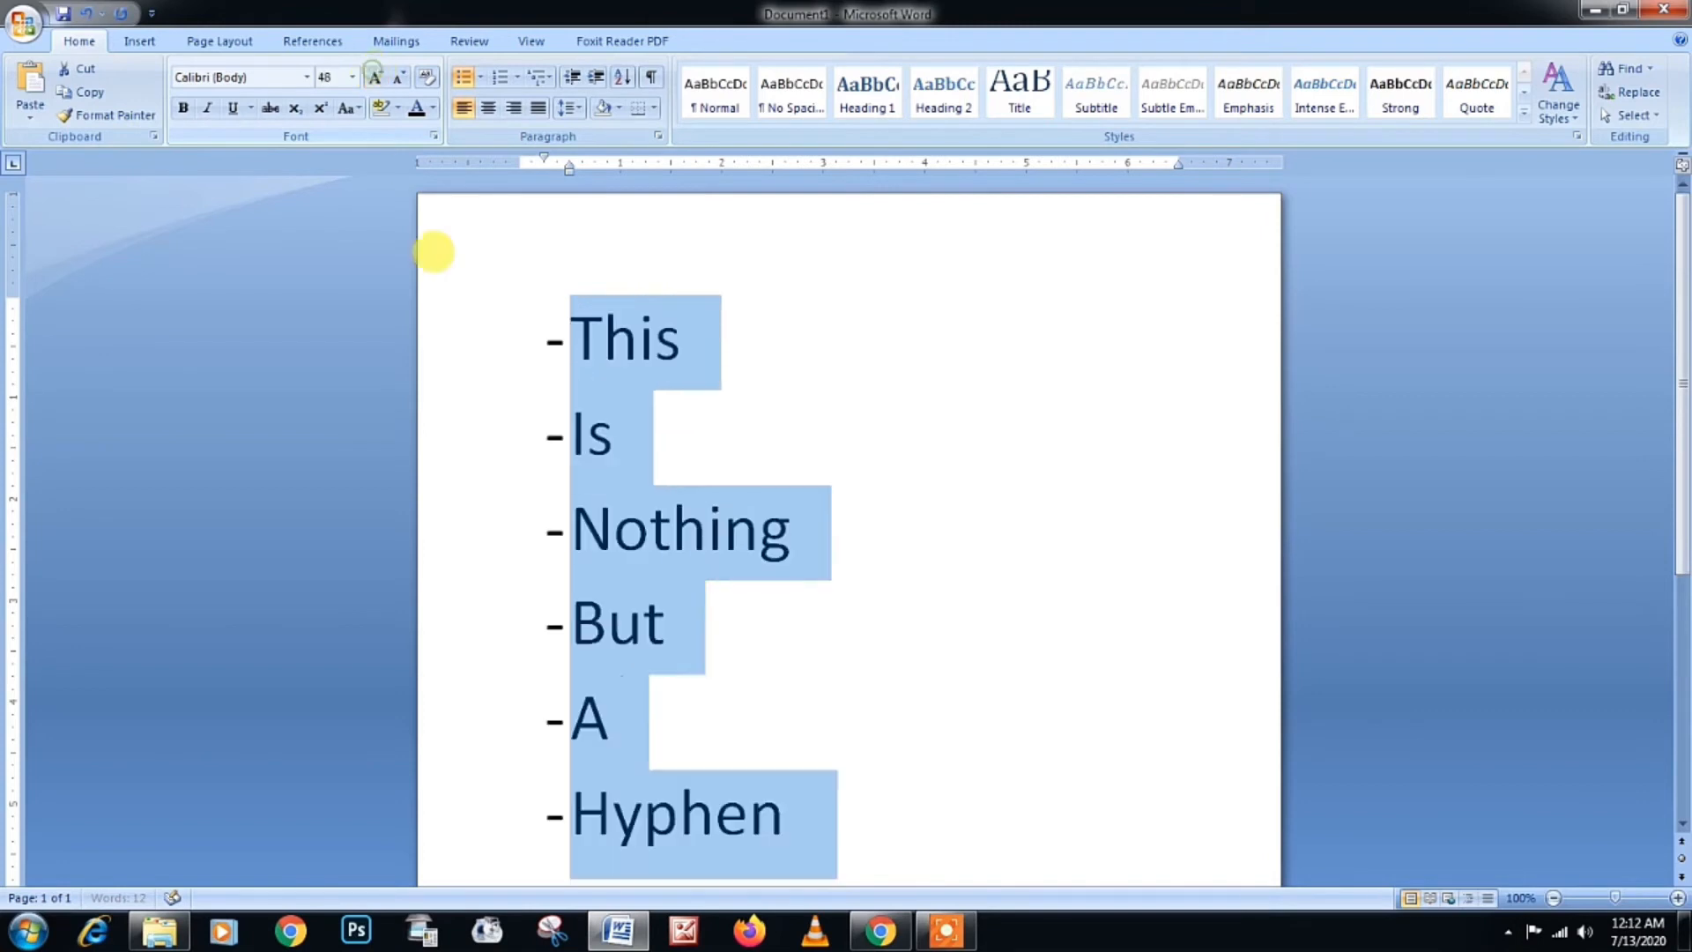
left_click(551, 334)
Step: Delete the entire hyphen-bulleted list to leave the page blank
scroll(838, 547, "down", 4)
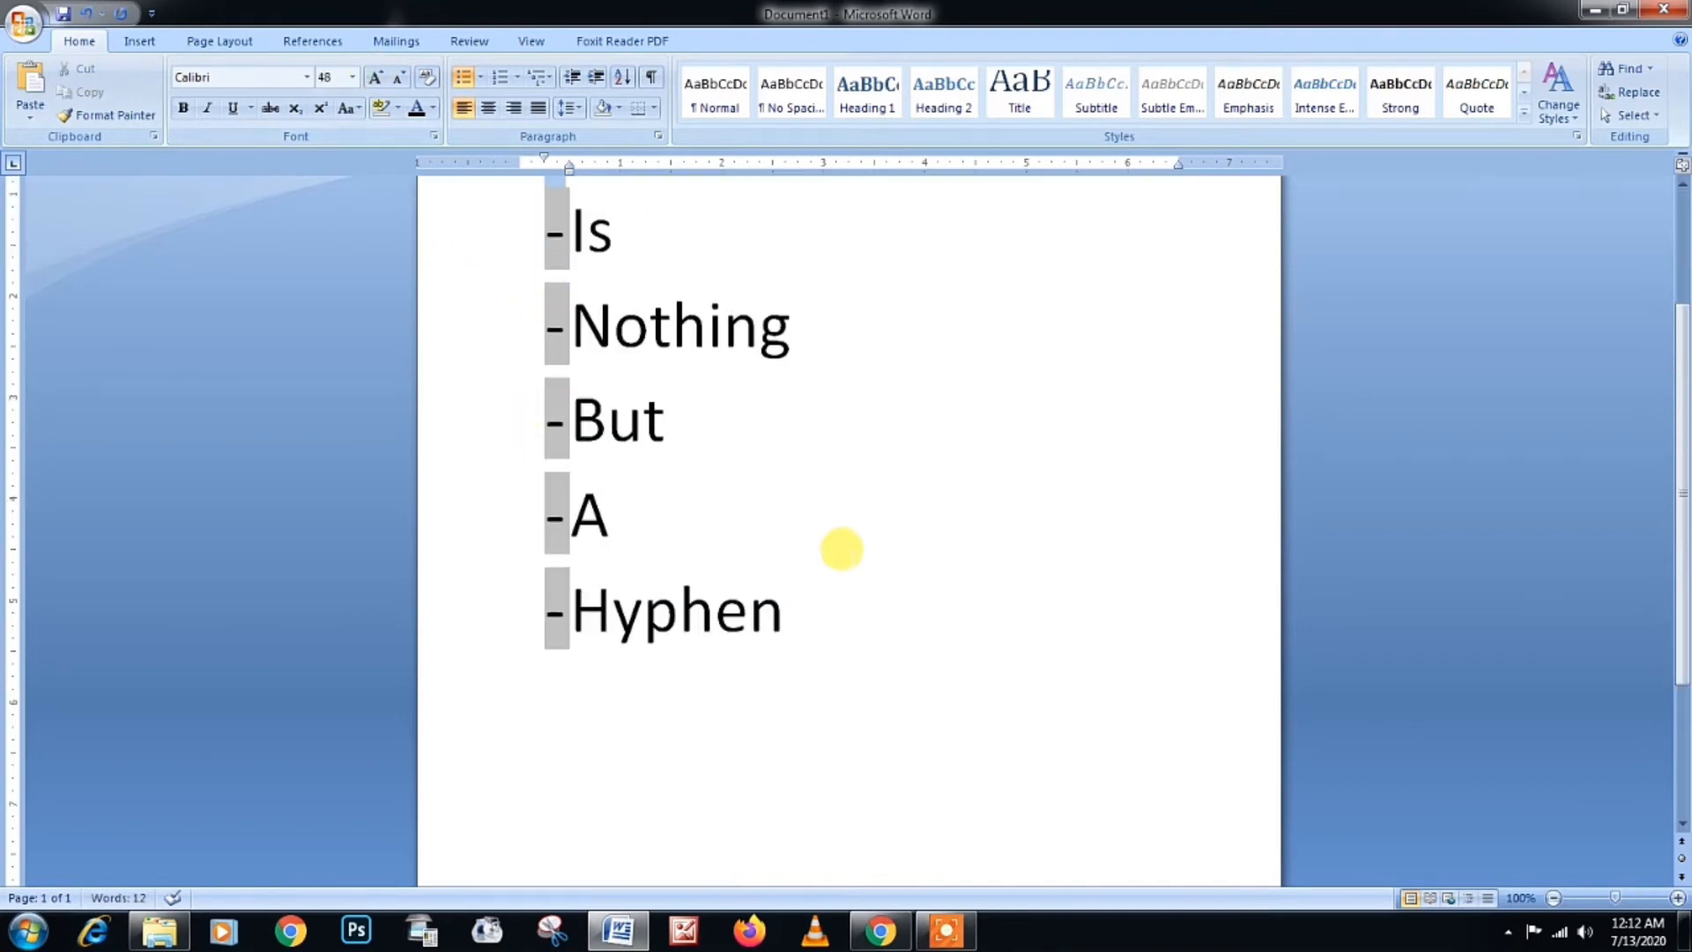
scroll(842, 549, "up", 3)
key("ctrl+a")
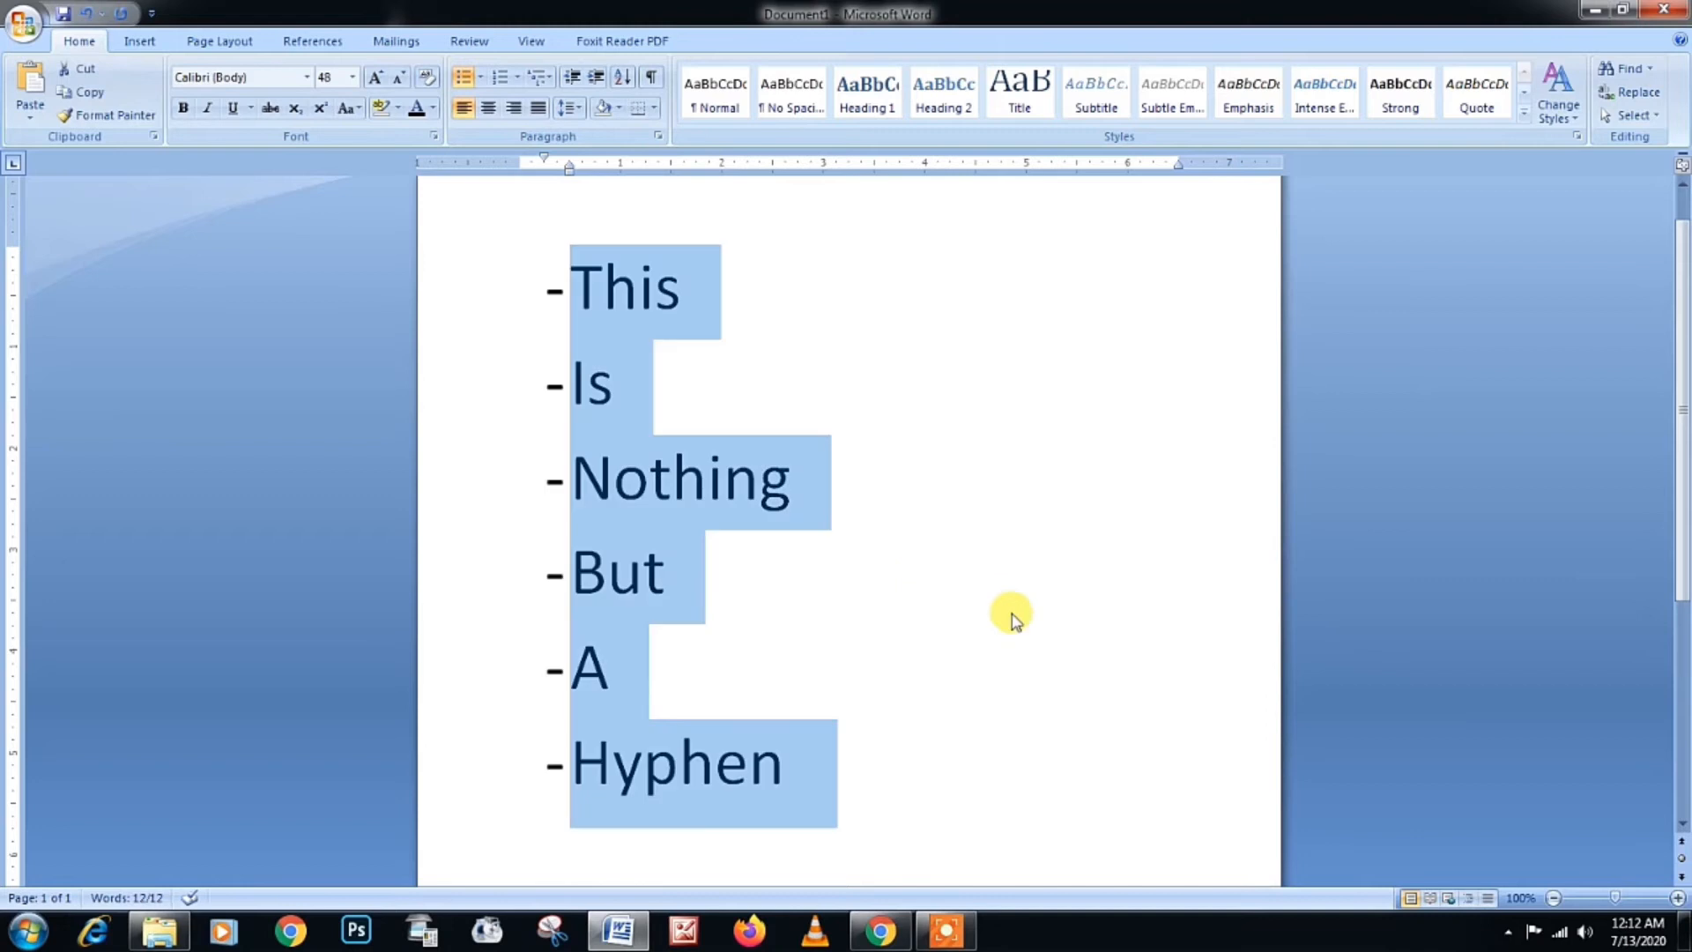
key("Delete")
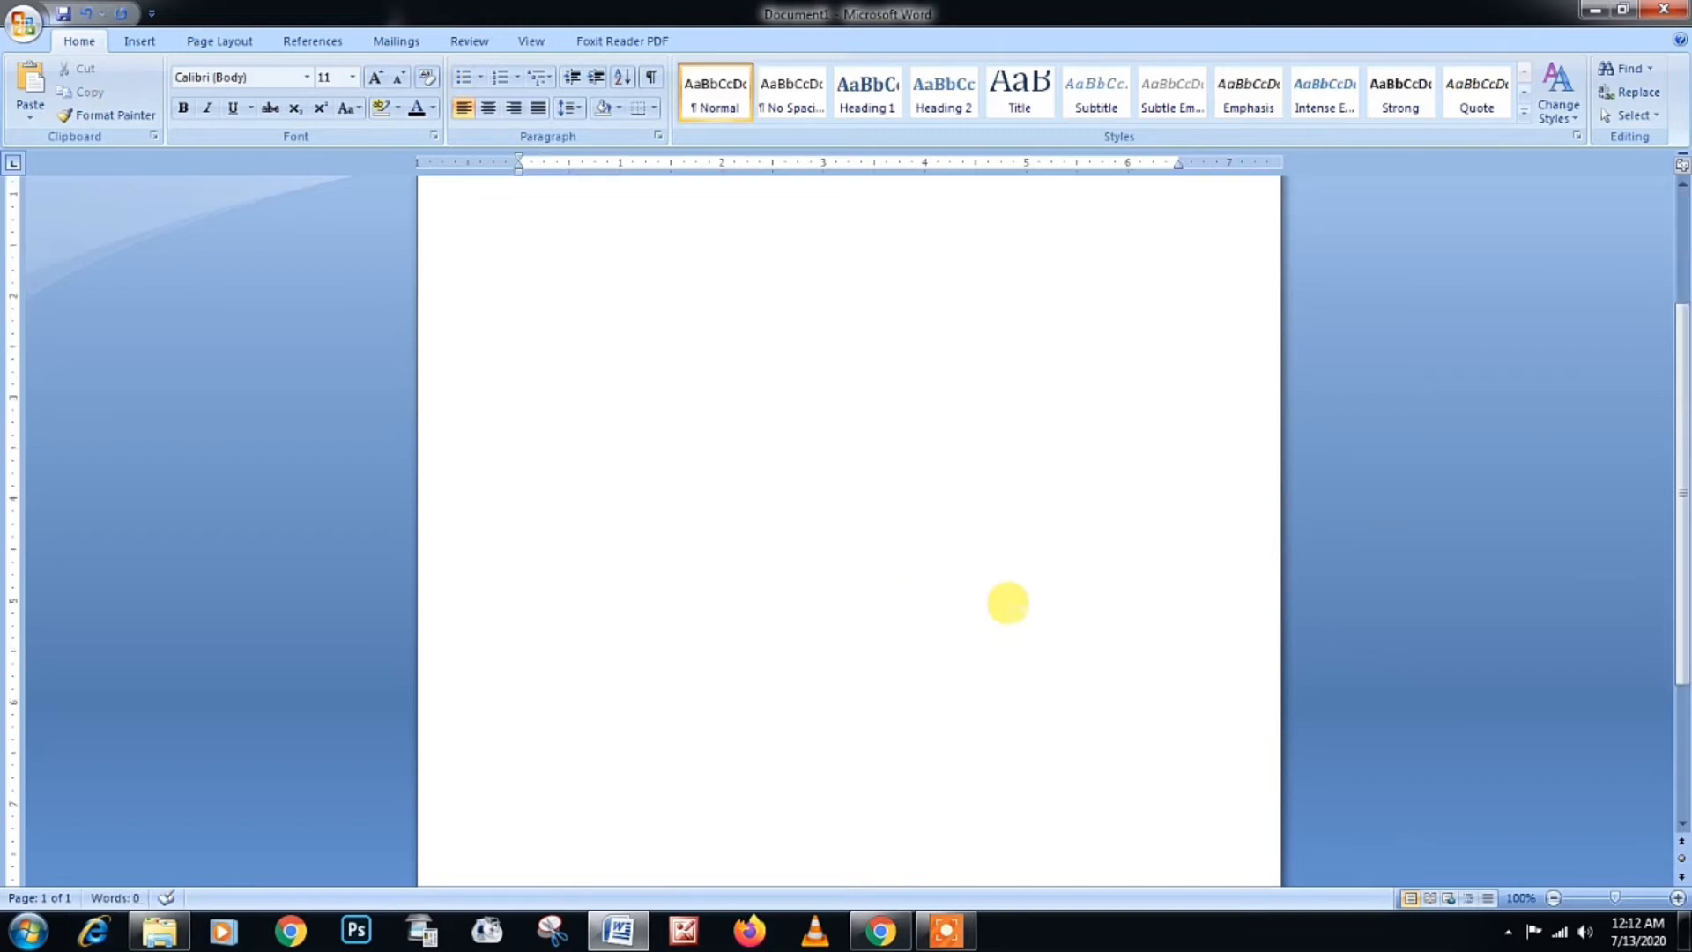
Step: Enter TECHNICAL ERA on the blank page and set its font to Times New Roman
scroll(1008, 603, "up", 1)
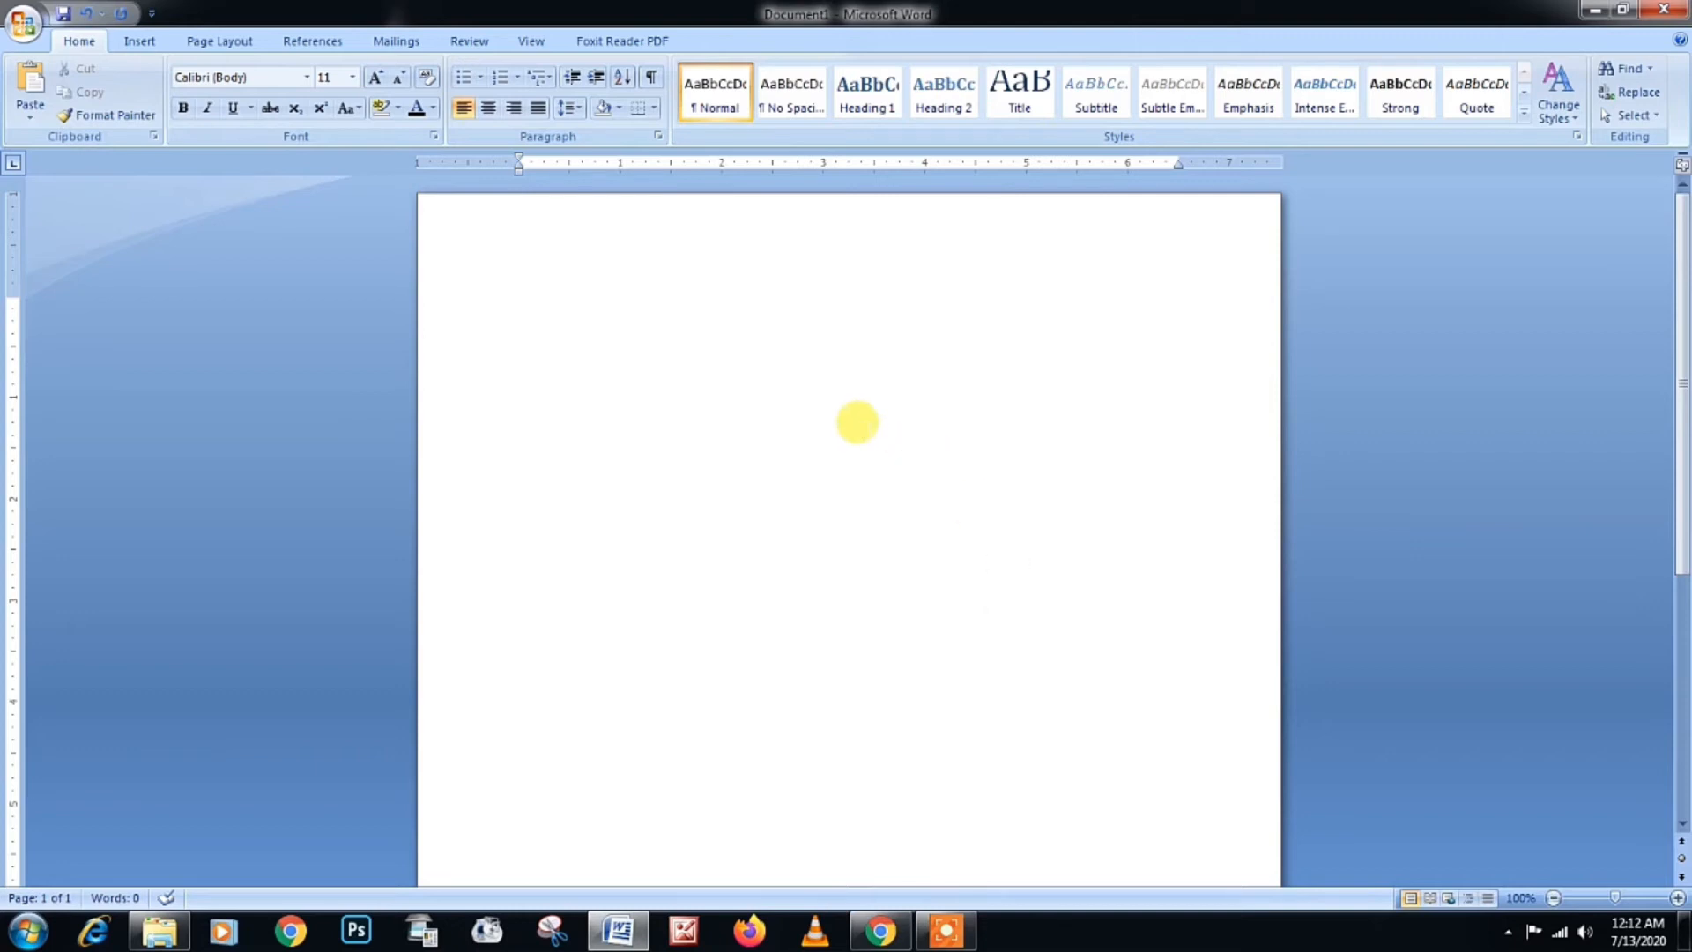
type("TECHNICA")
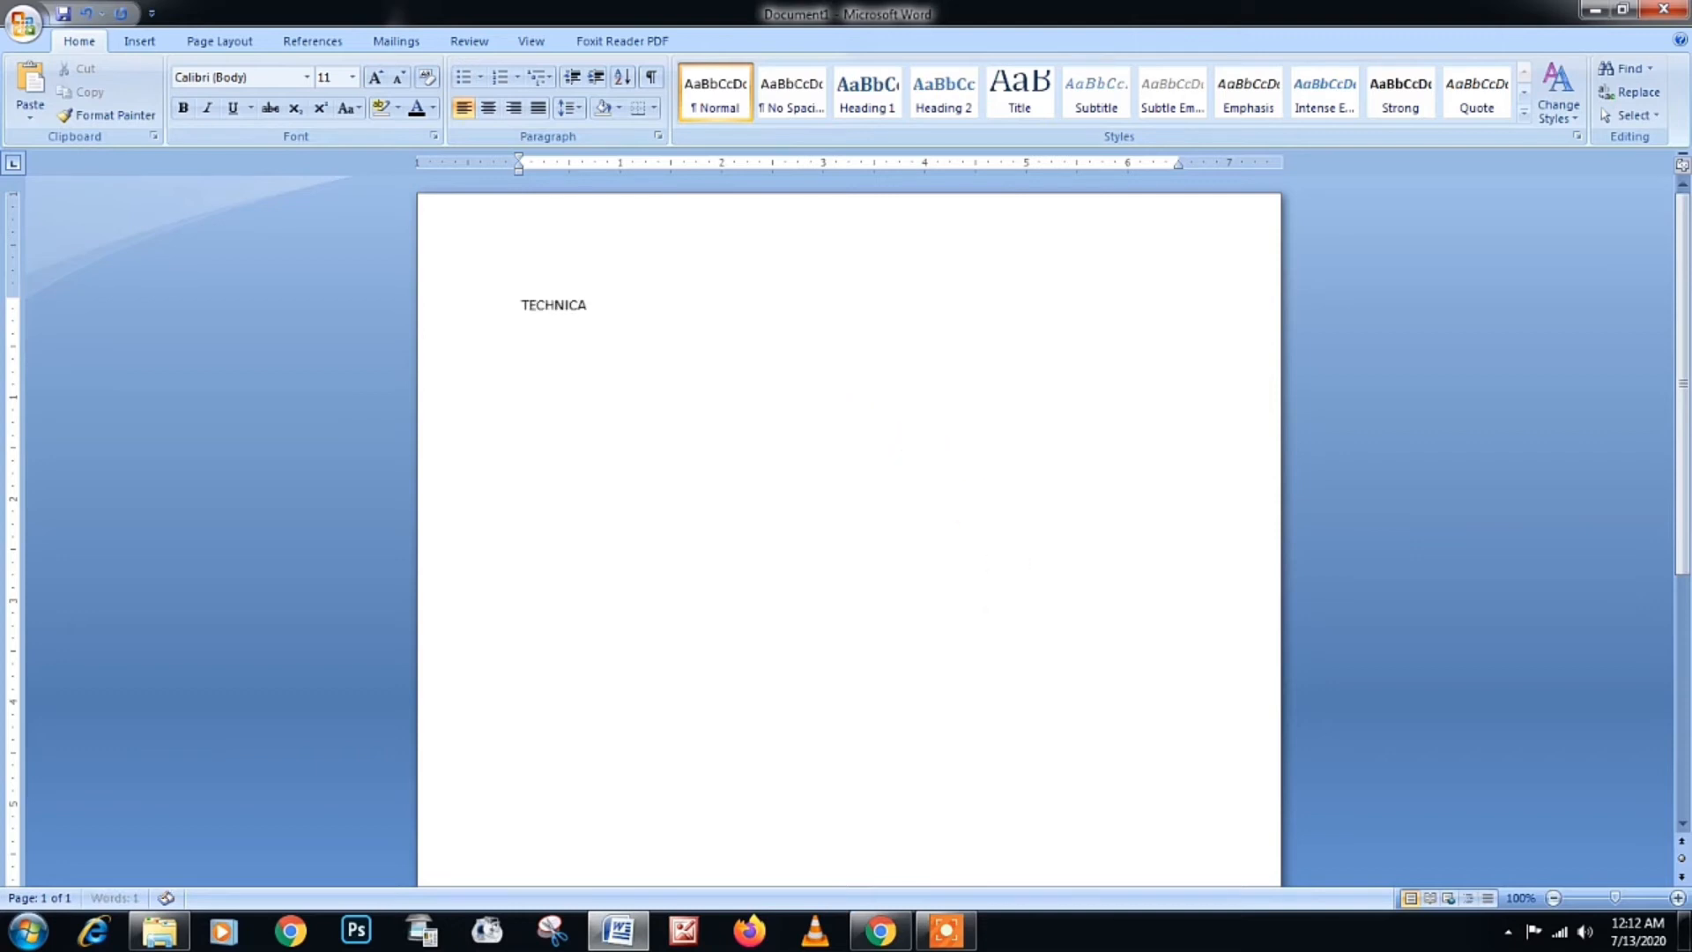
type("L ERA")
key("ctrl+a")
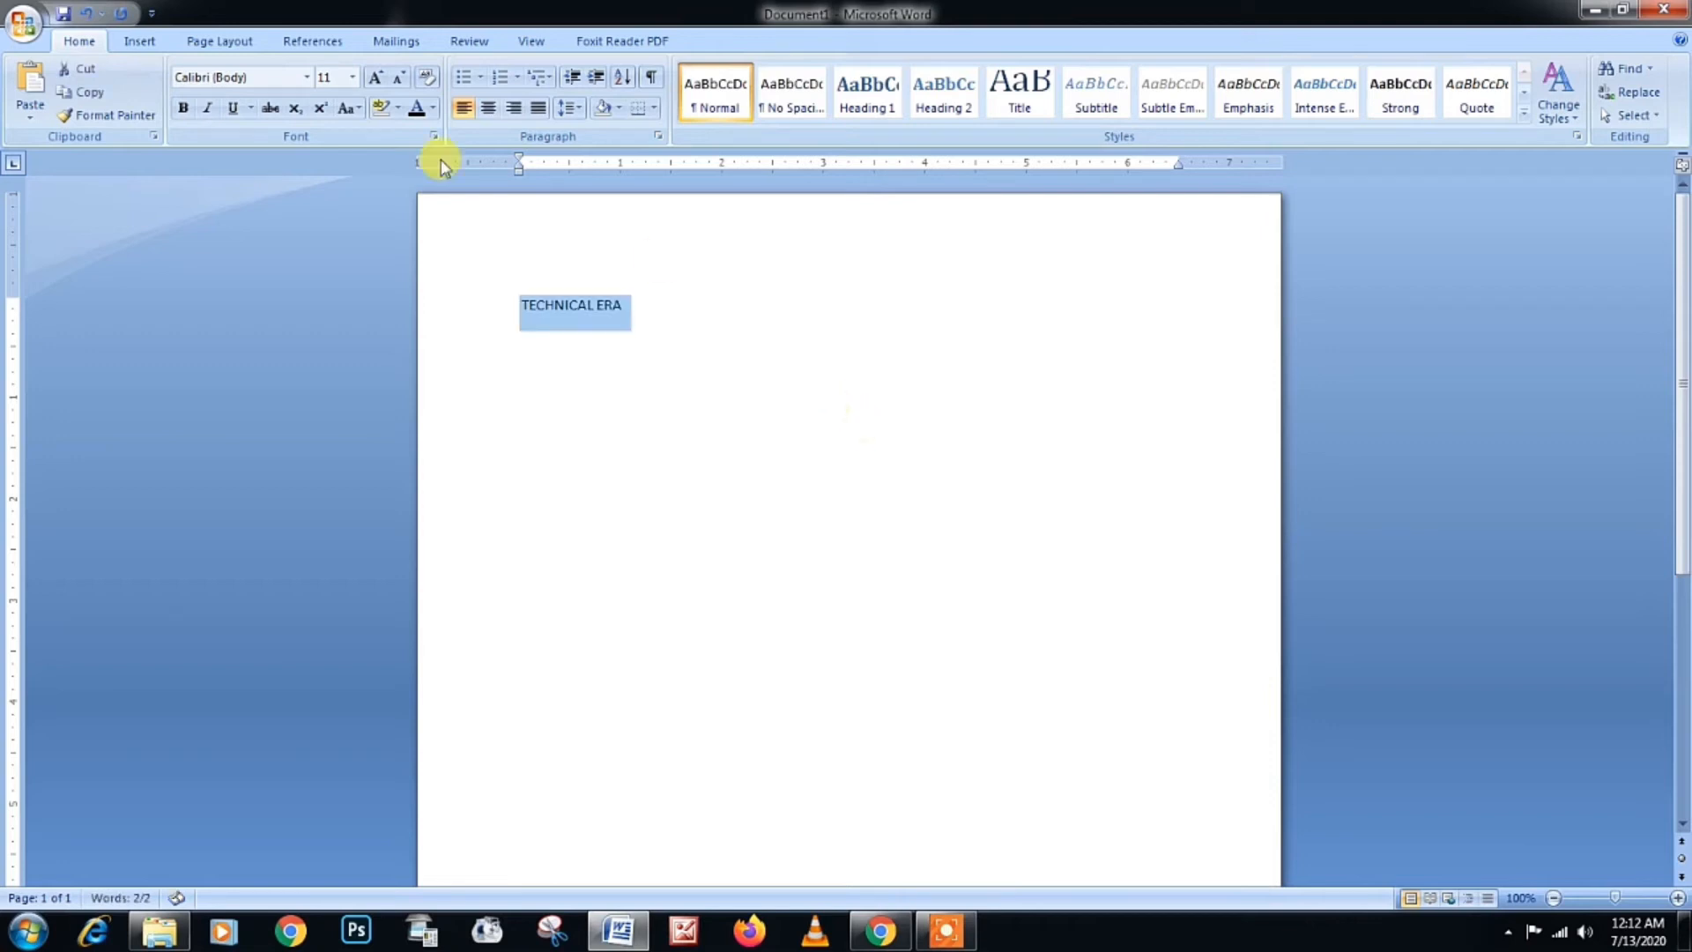
left_click(259, 71)
type("Times New Roman")
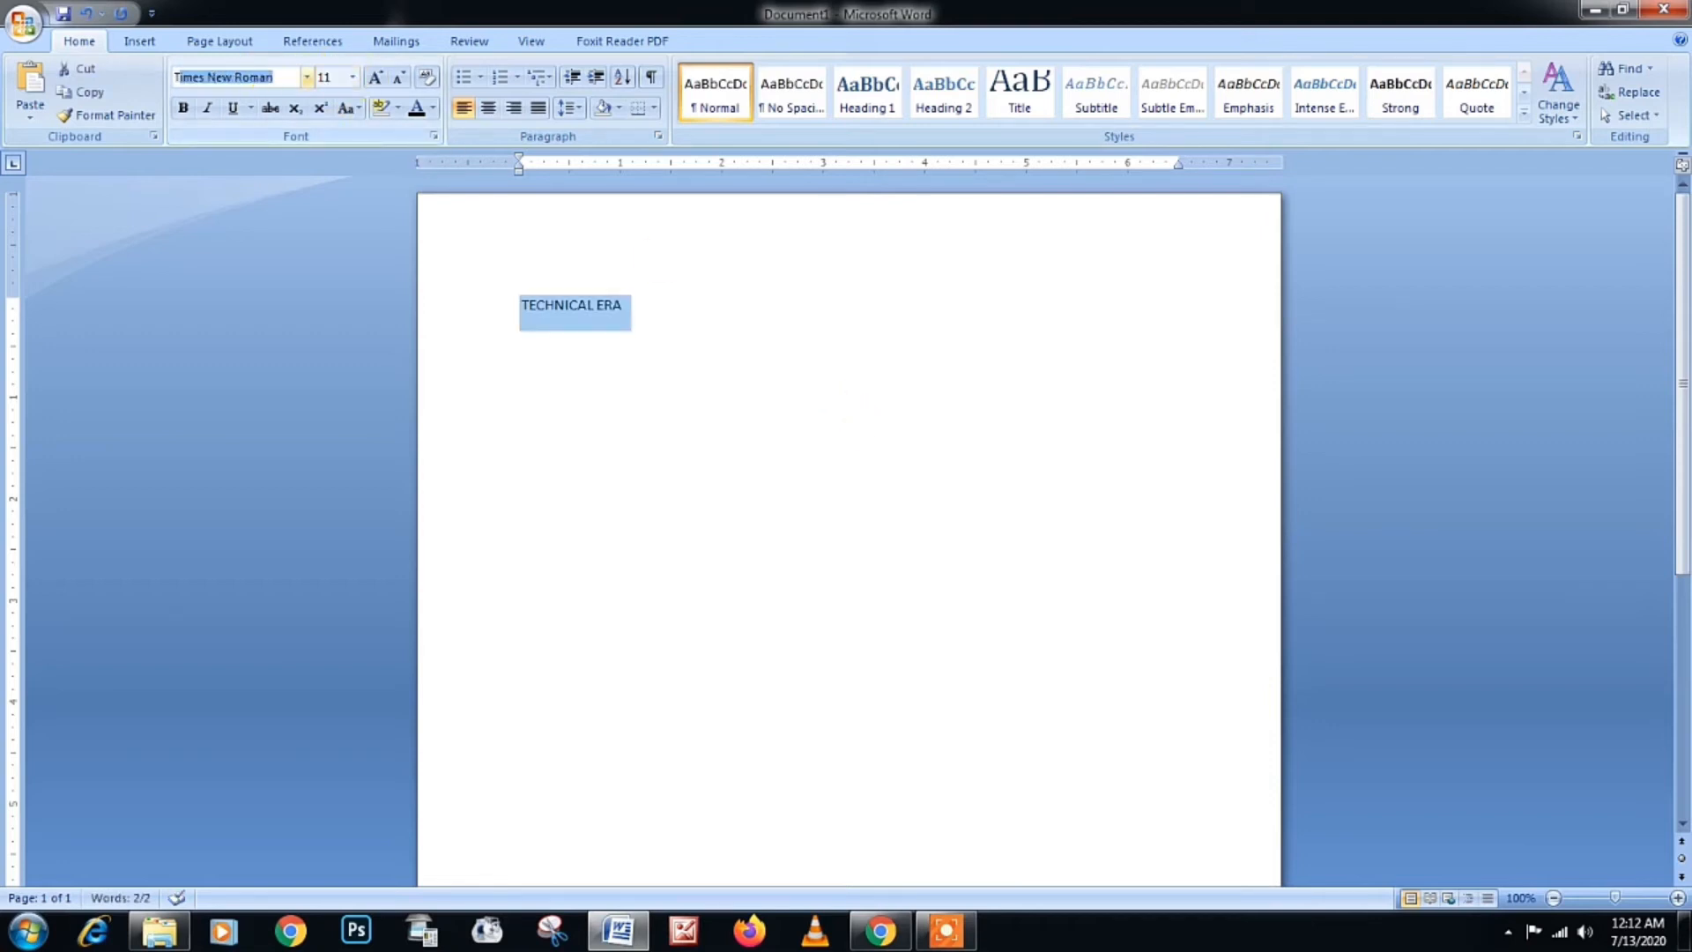
key("Return")
Step: Enlarge the TECHNICAL ERA text to font size 48
left_click(377, 77)
left_click(377, 78)
left_click(378, 78)
left_click(377, 77)
left_click(377, 78)
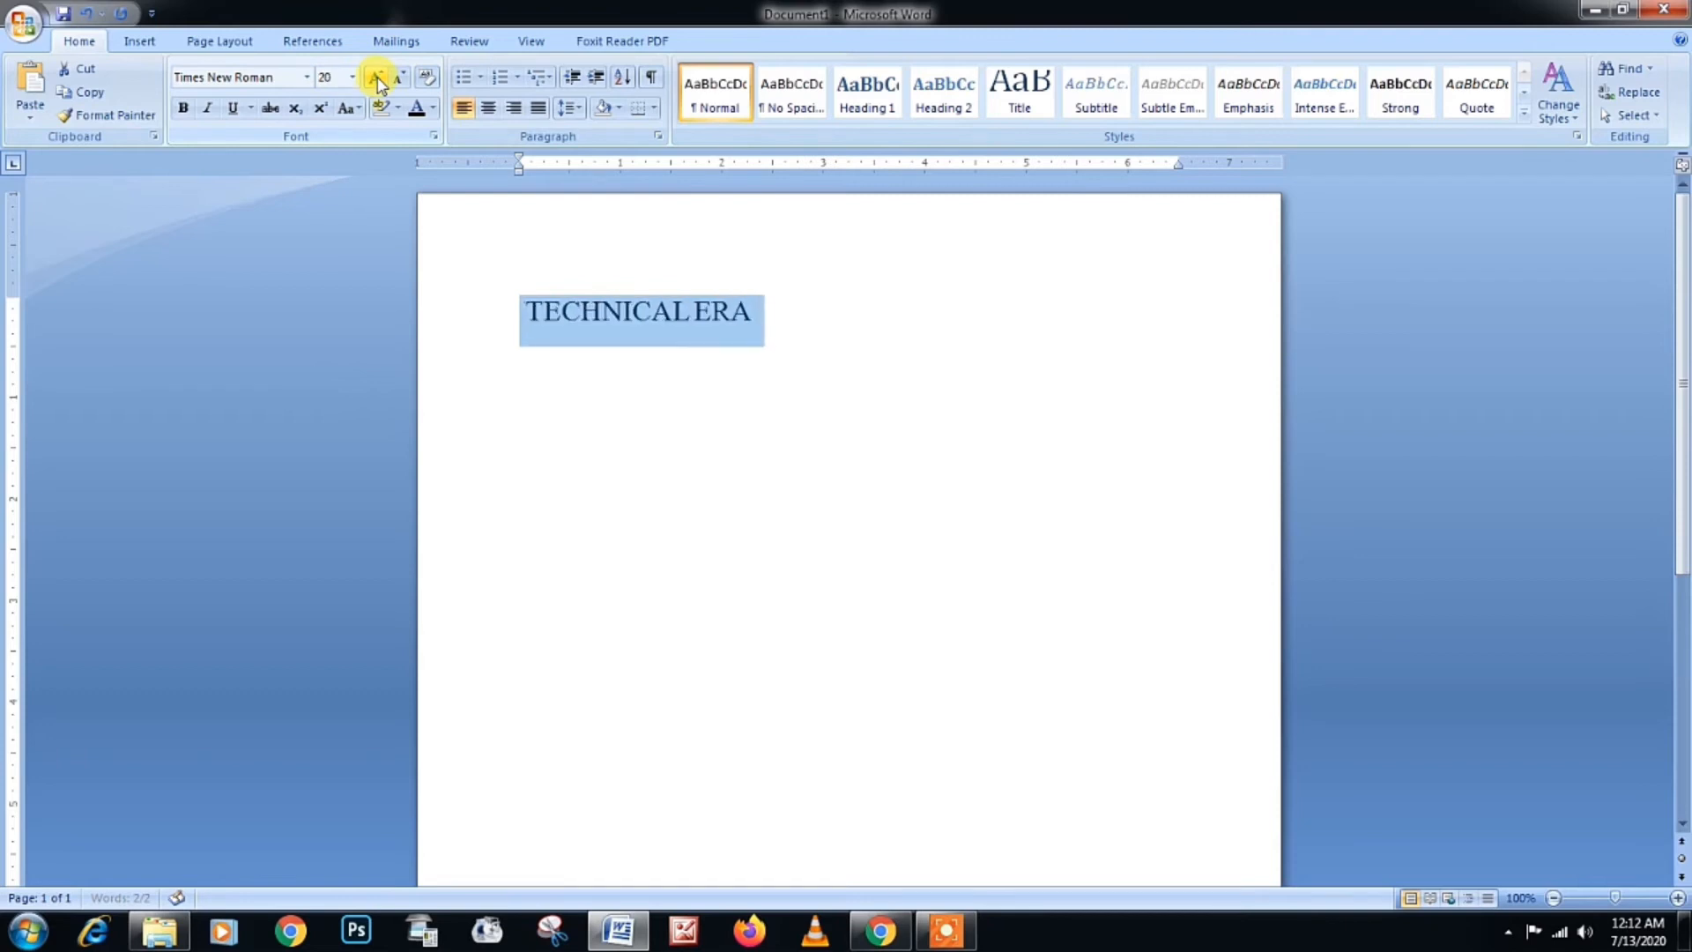
left_click(378, 78)
left_click(377, 78)
left_click(378, 77)
left_click(377, 78)
left_click(377, 77)
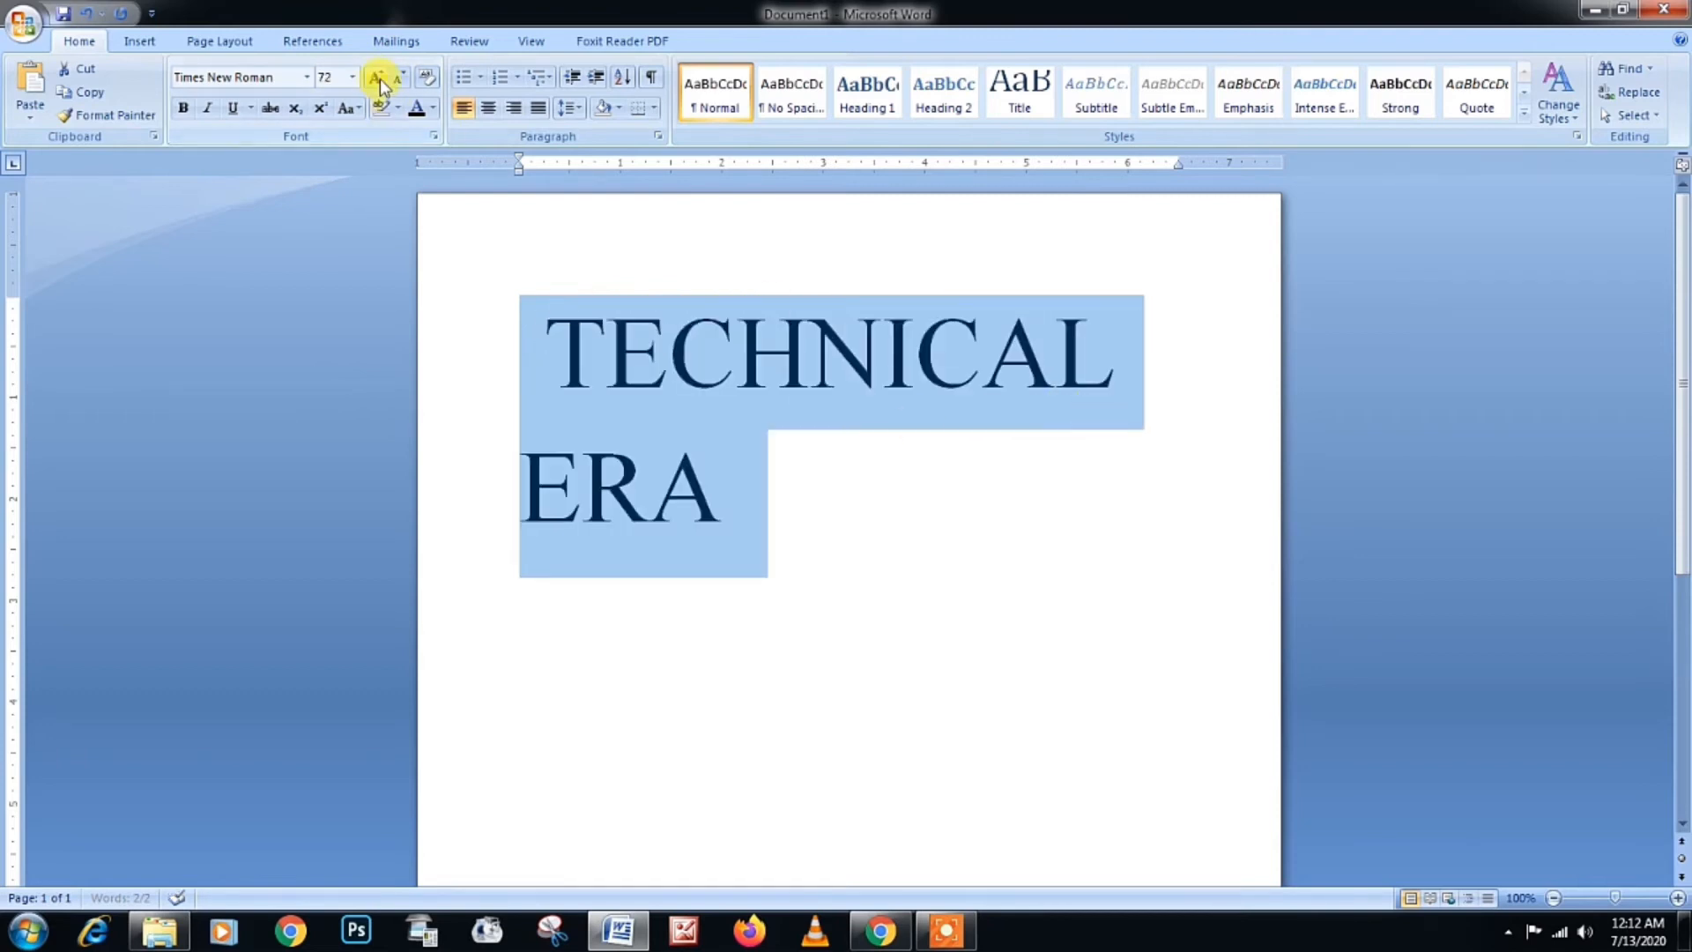
left_click(399, 77)
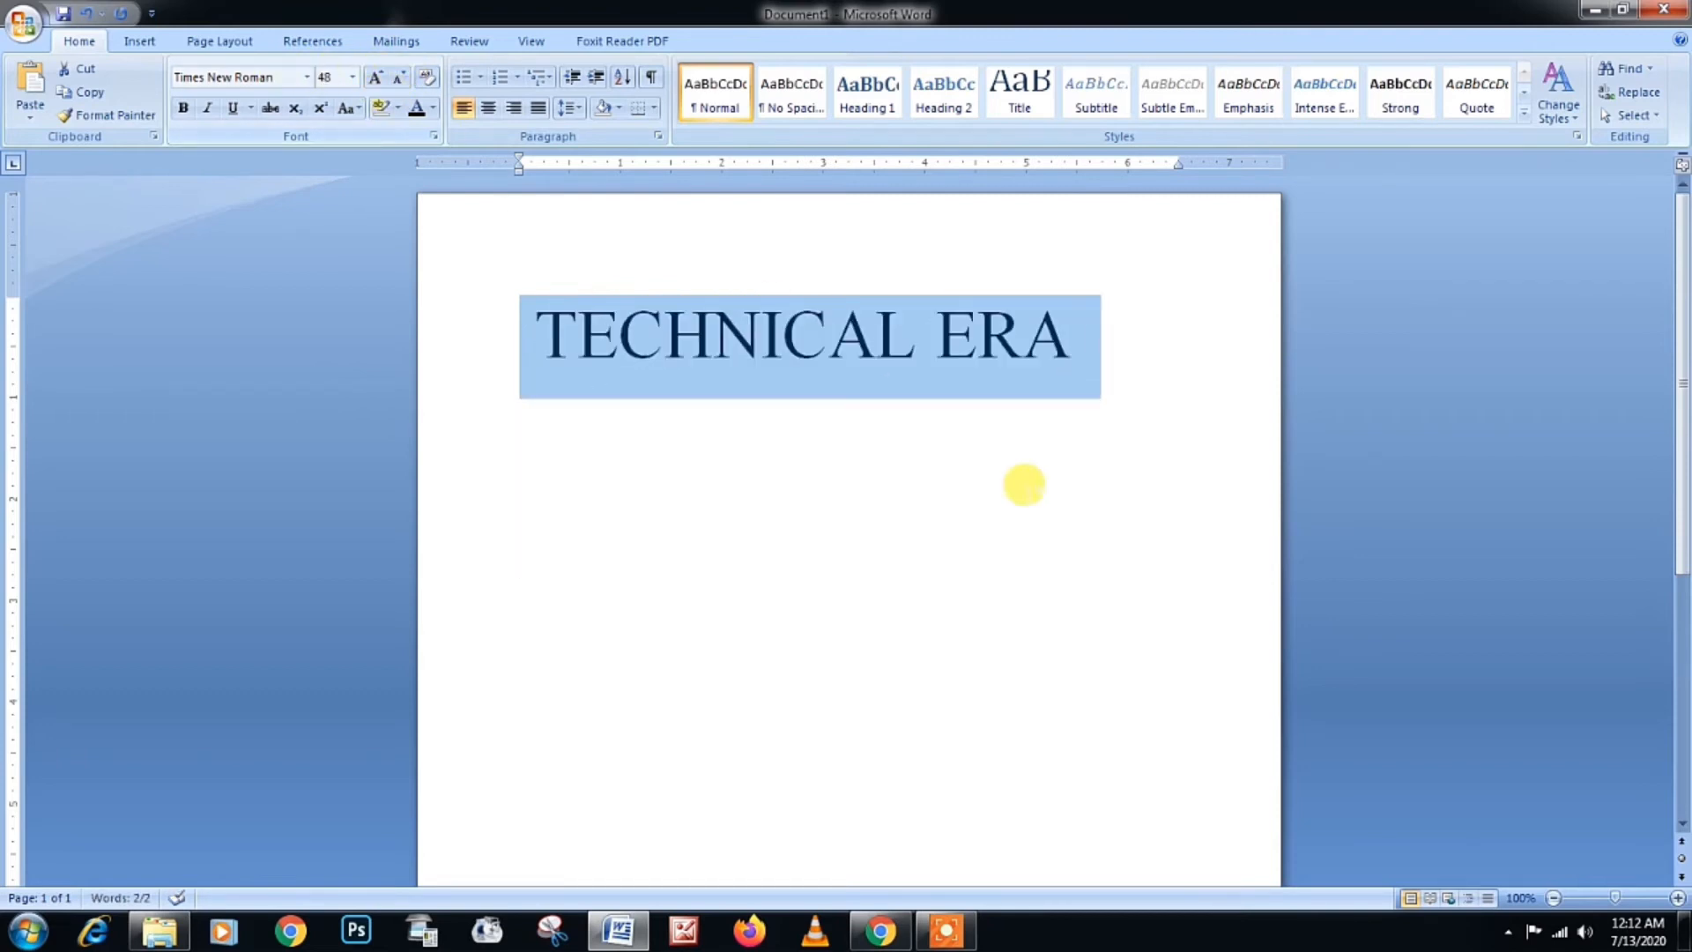
Step: Select TECHNICAL ERA and cycle it repeatedly through the letter cases, ending in uppercase
left_click(1114, 374)
left_click_drag(1118, 377, 547, 340)
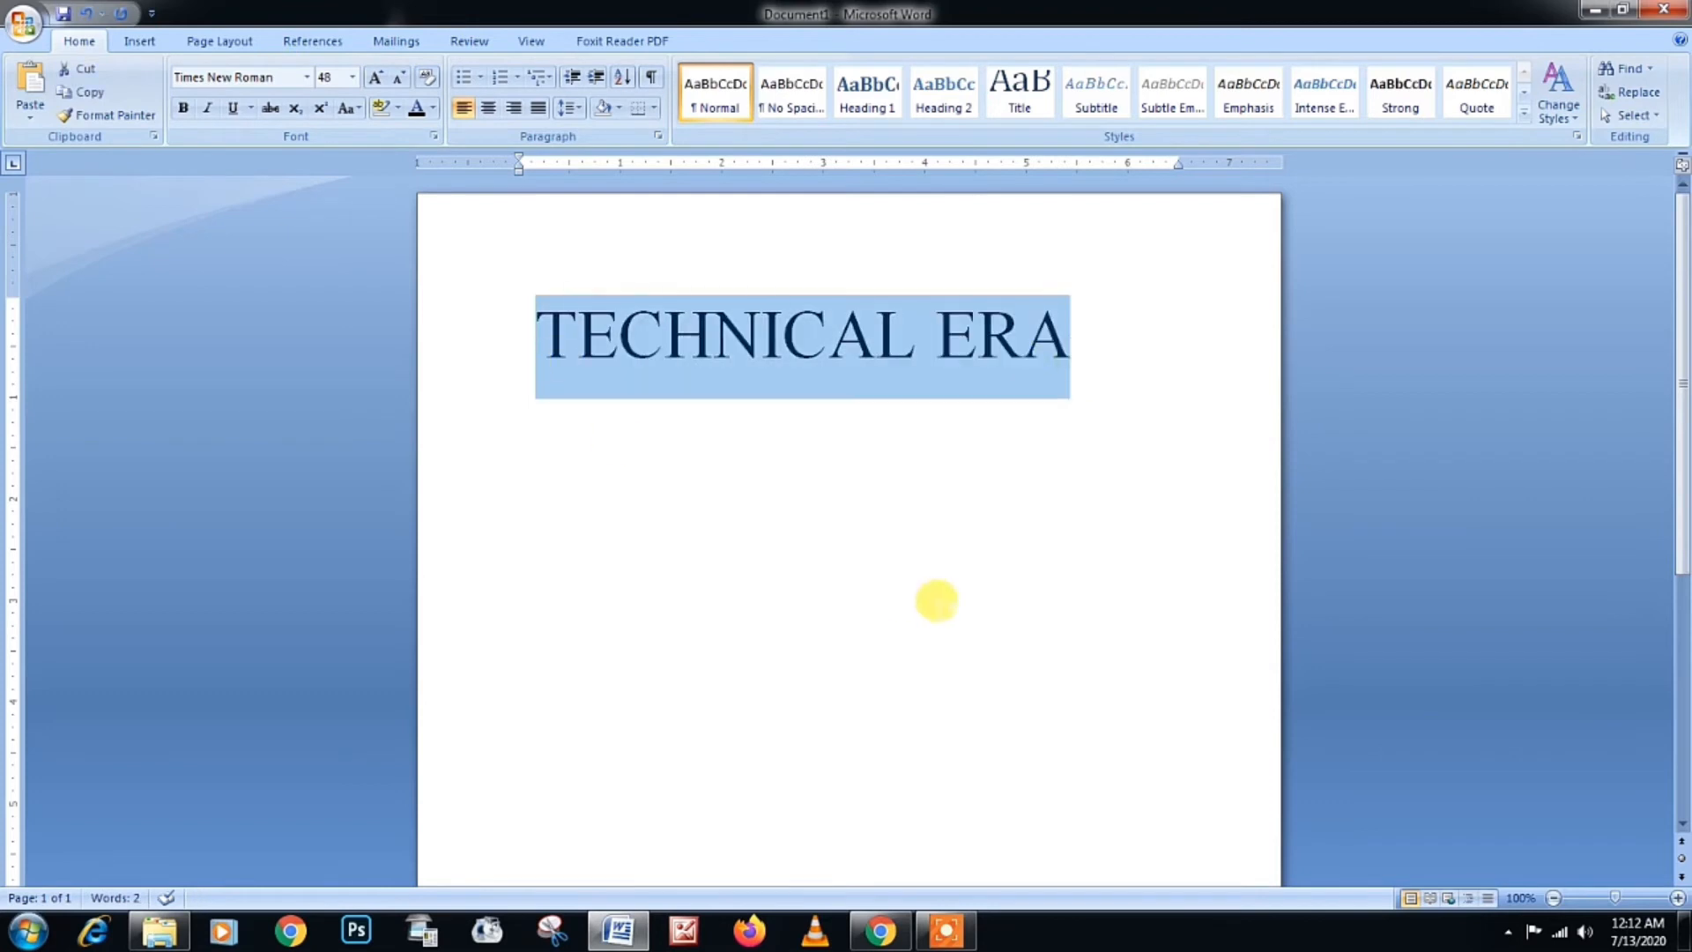
key("shift+F3")
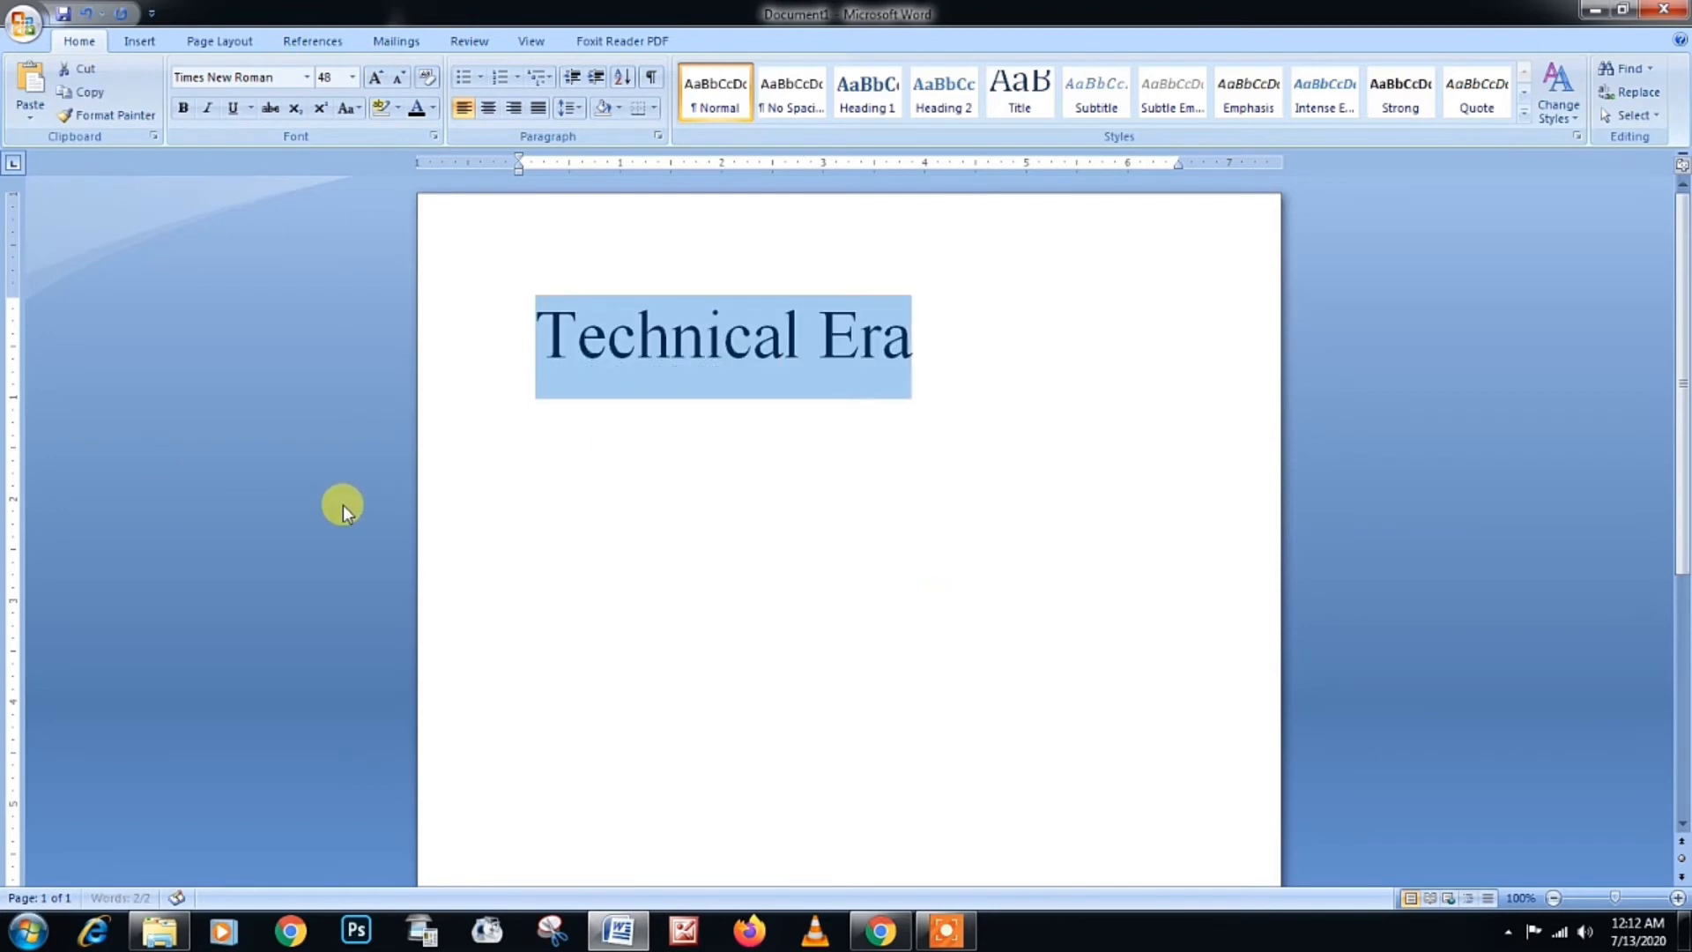
key("shift+F3")
key("shift+F3")
key("shift+F3")
key("shift+F3")
key("shift+F3")
key("shift+F3")
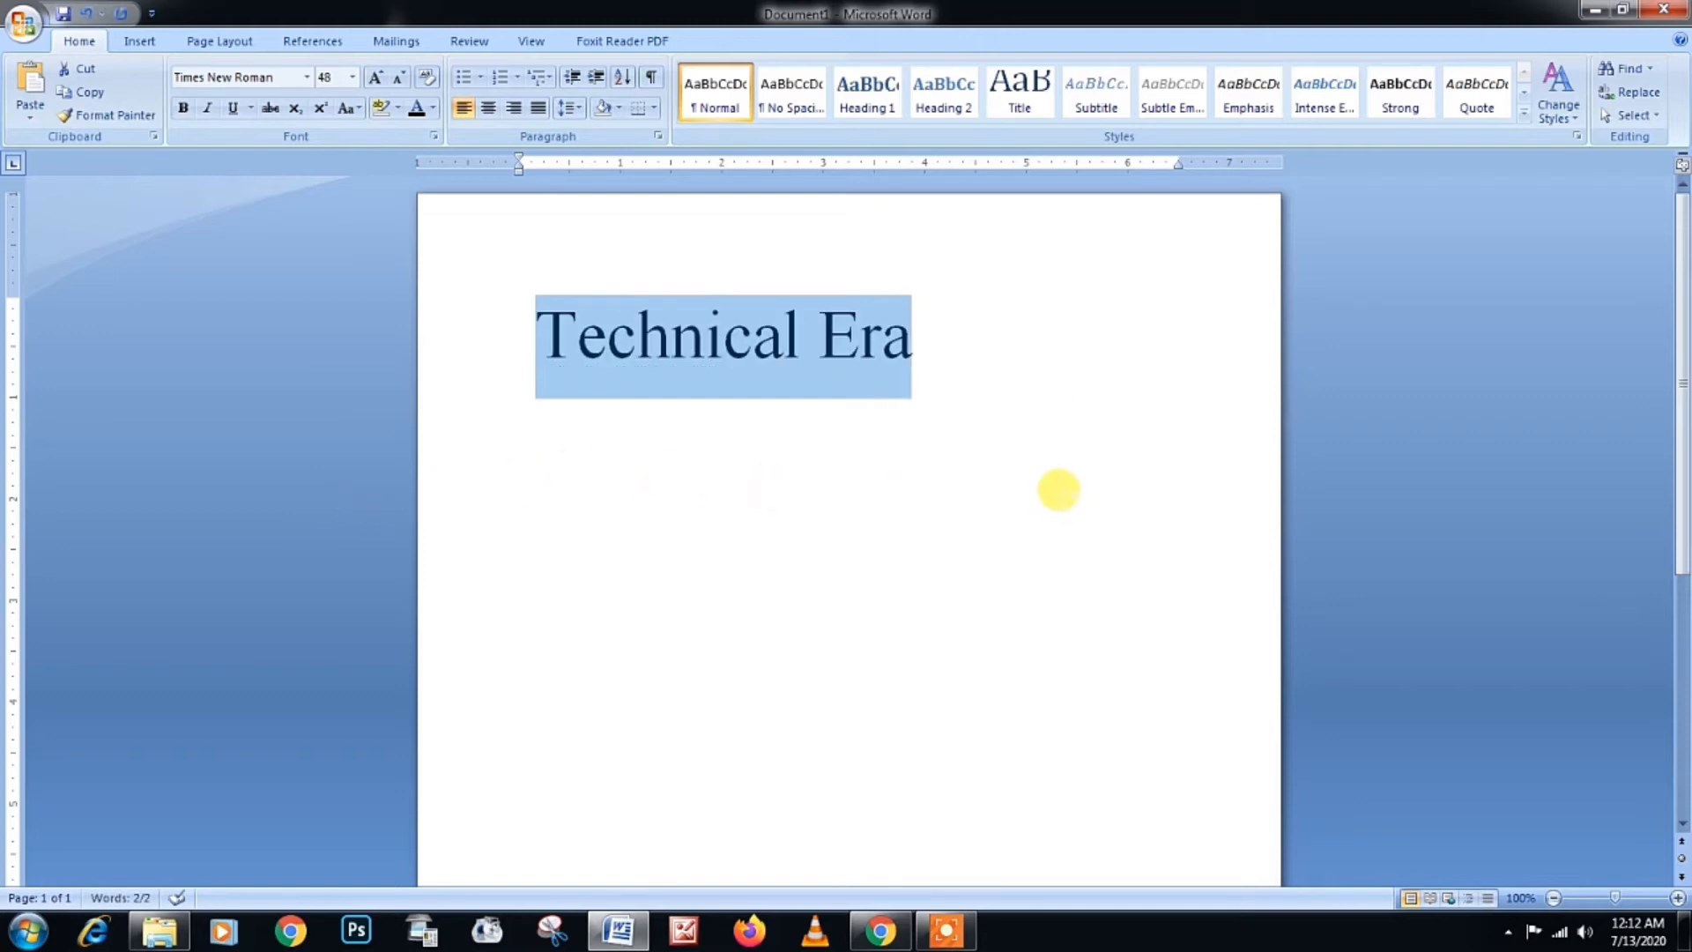
key("shift+F3")
Step: Launch the On-Screen Keyboard (osk), place it below the text and switch capital lock off
left_click(27, 932)
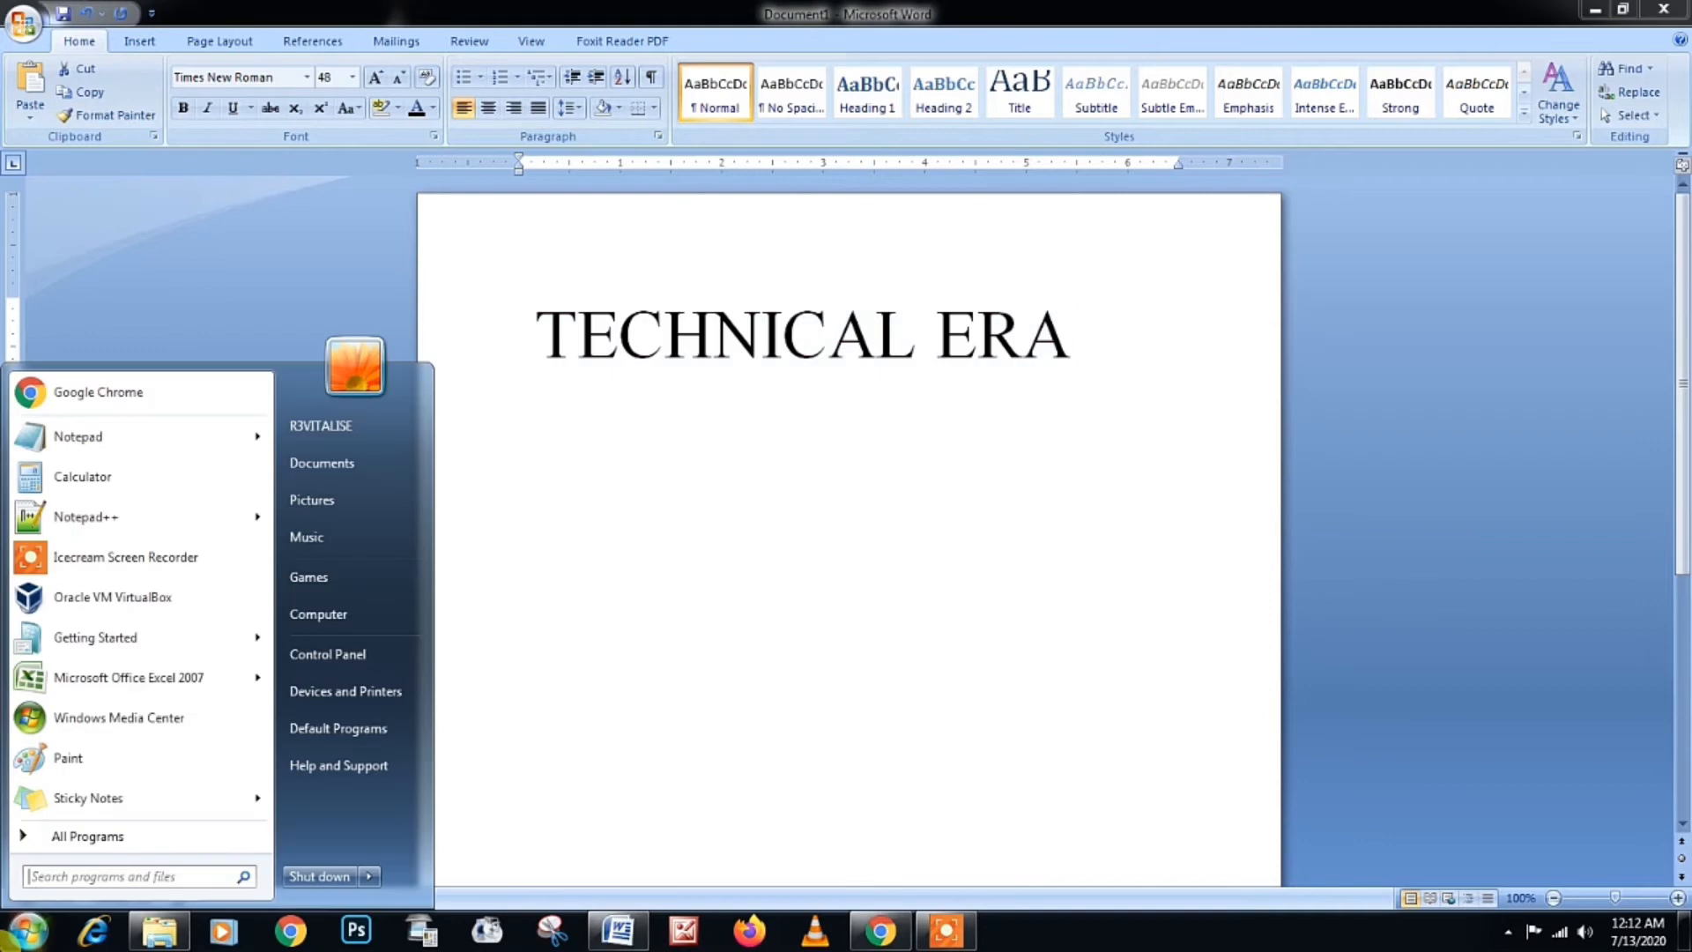
type("osk")
key("Return")
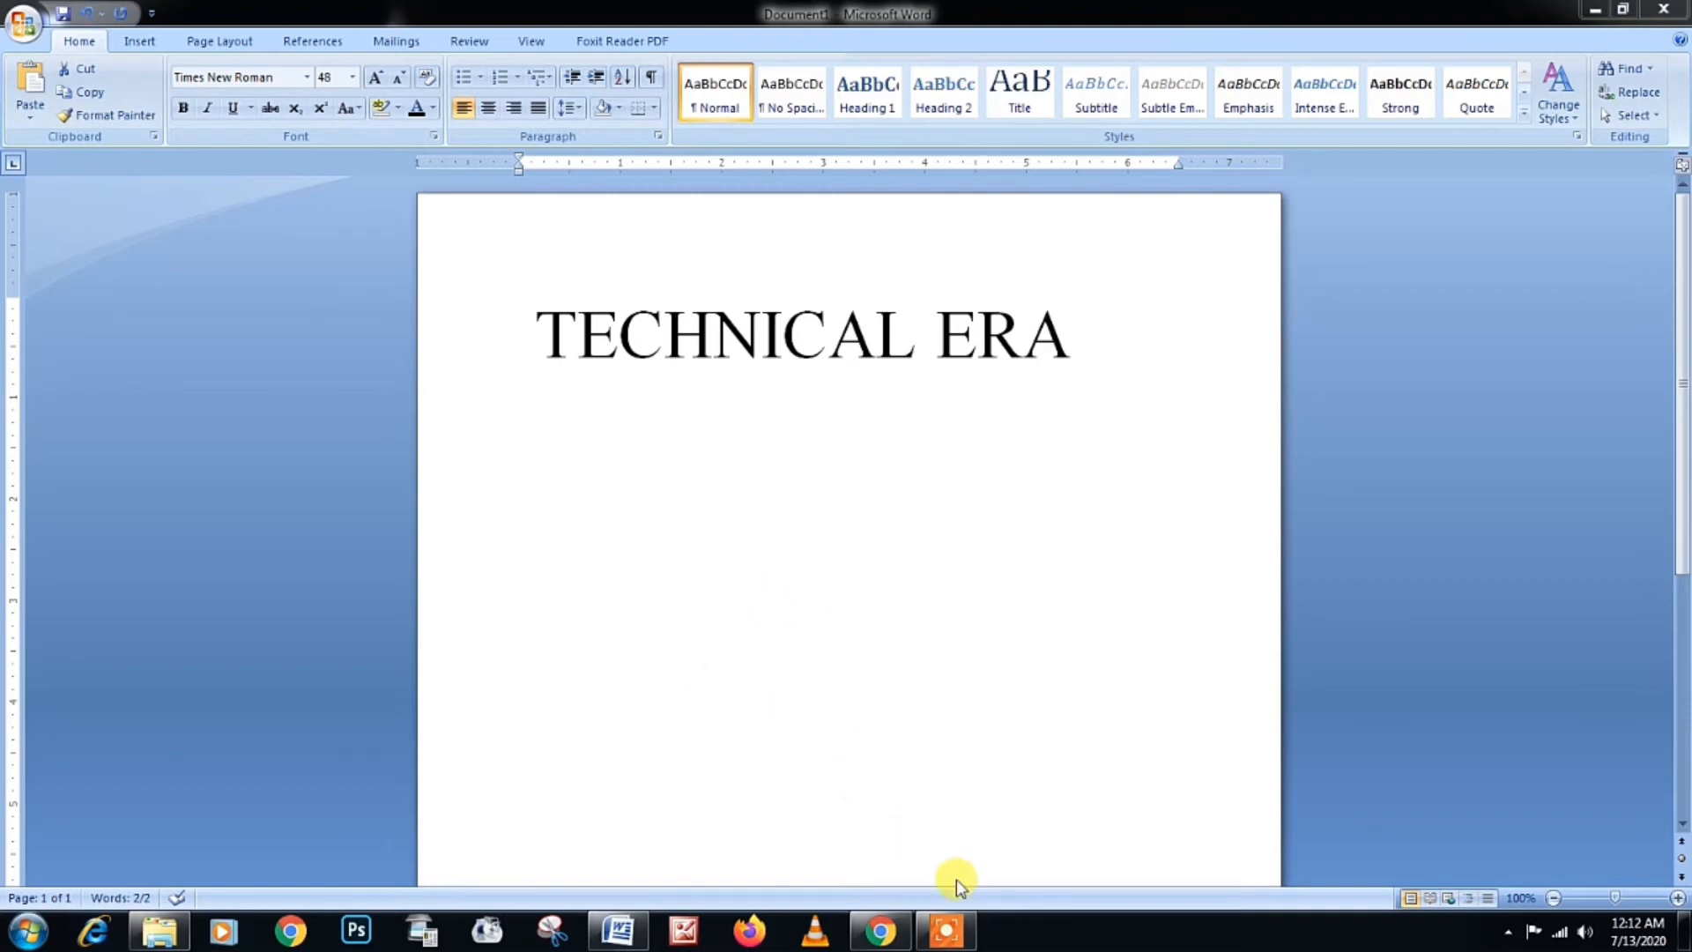
left_click_drag(929, 593, 907, 626)
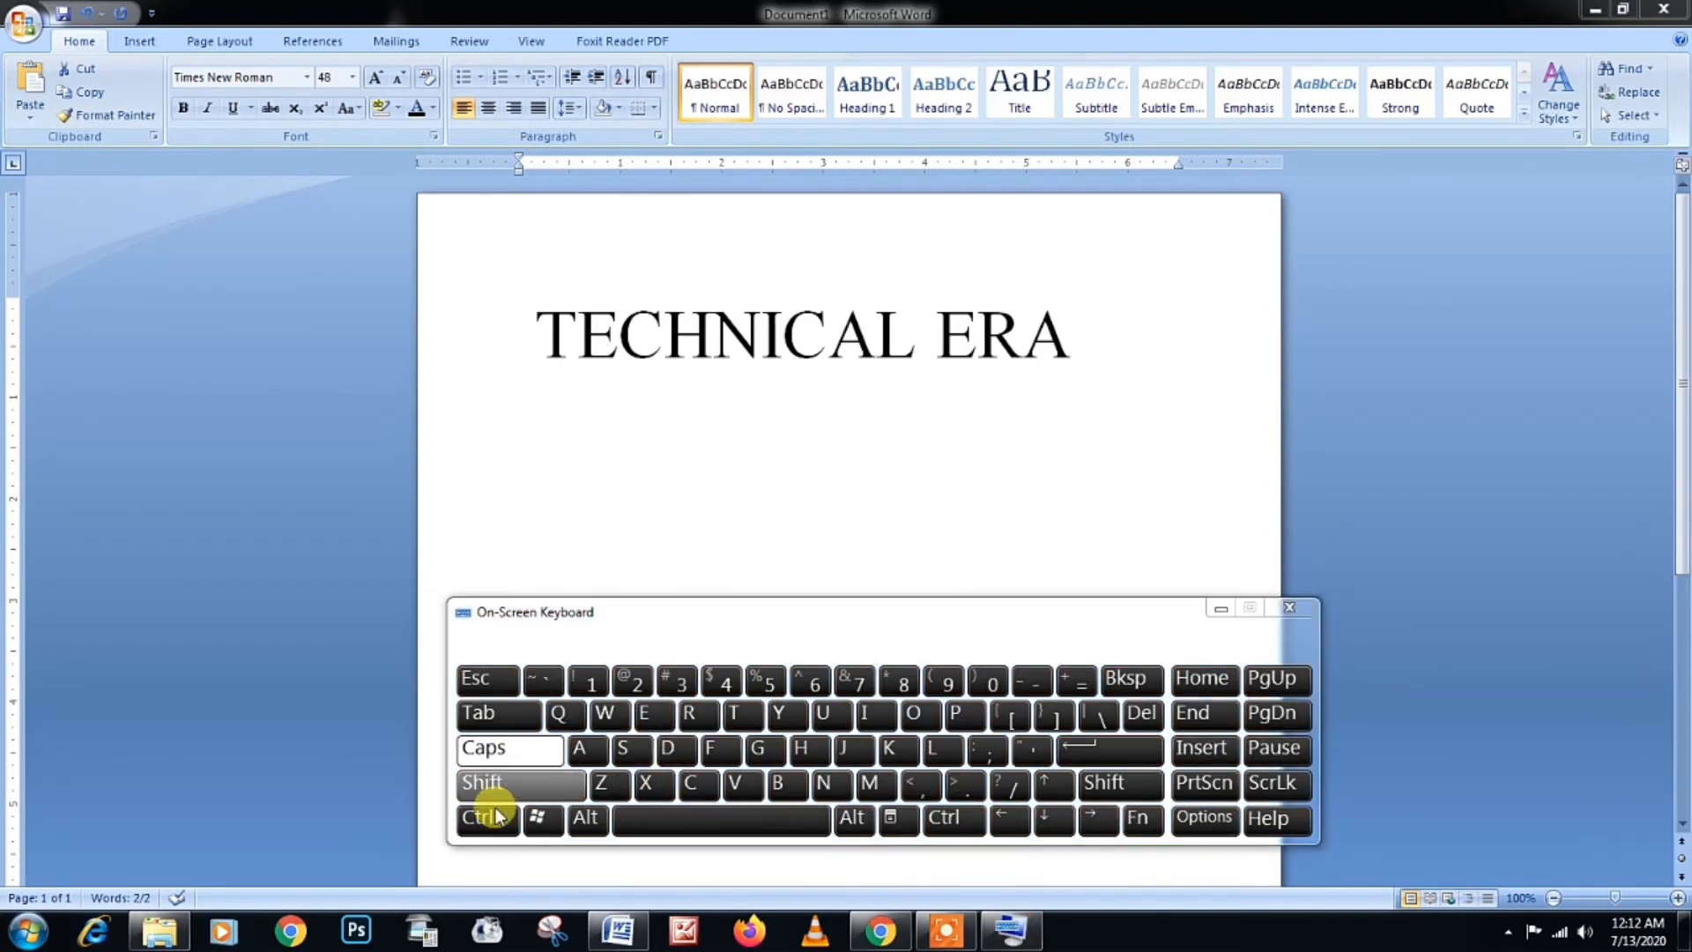
key("Caps_Lock")
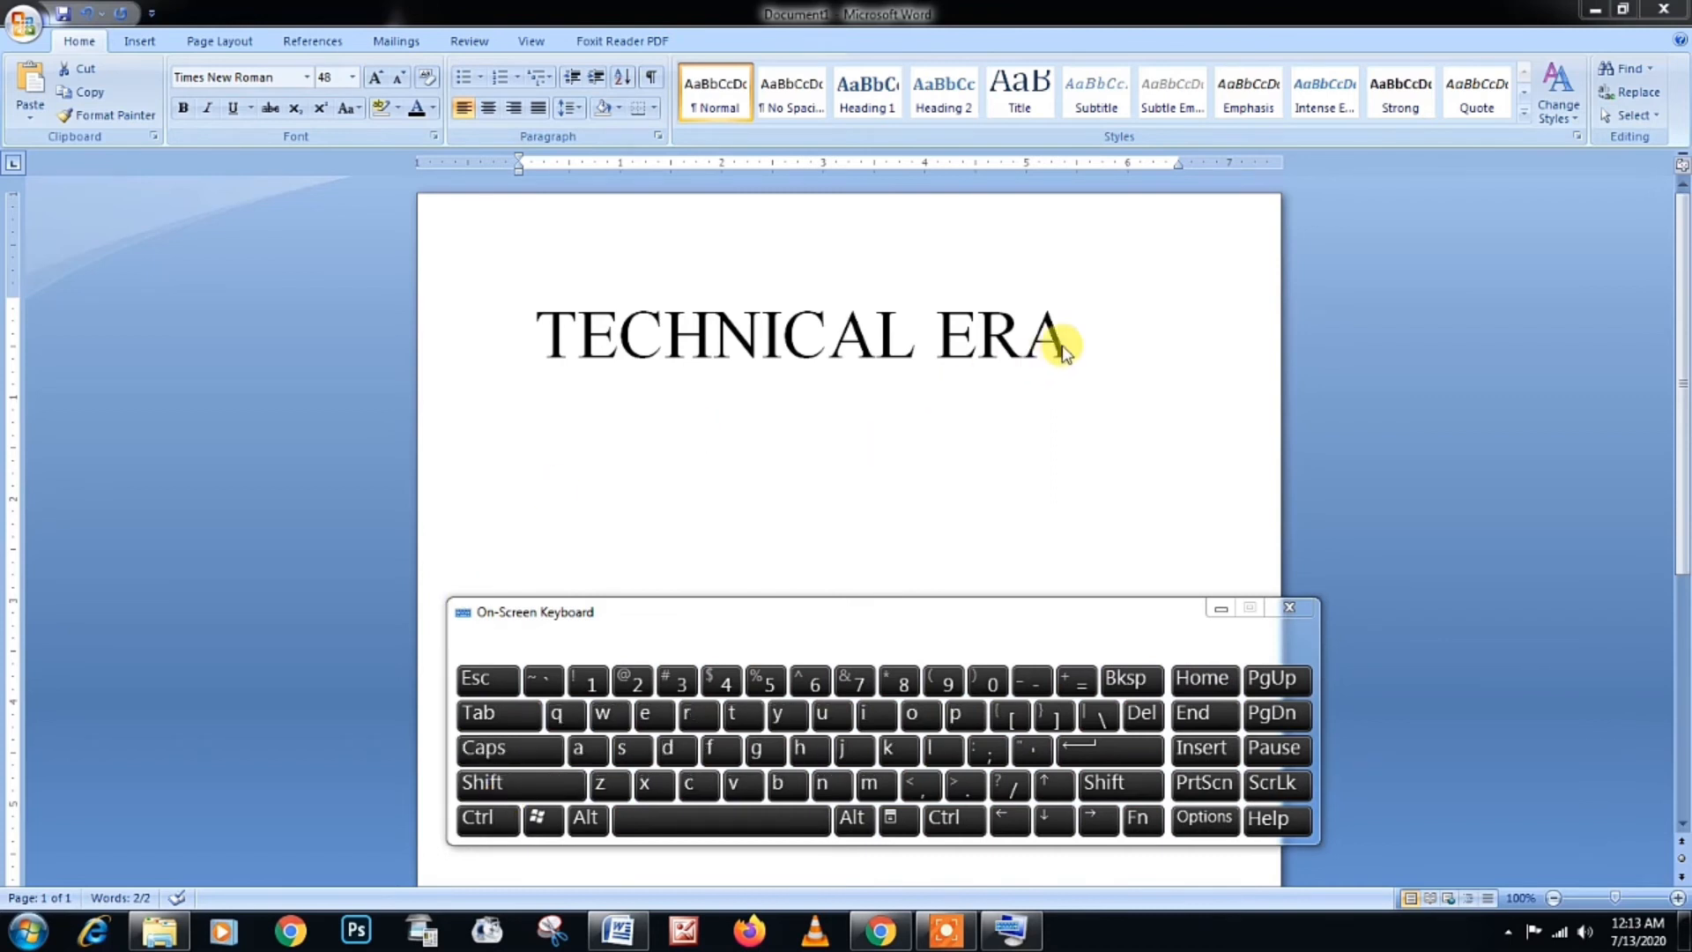
Step: Change TECHNICAL ERA to lowercase through the On-Screen Keyboard and undo the stray 3 that replaces the text
left_click_drag(1082, 333, 537, 338)
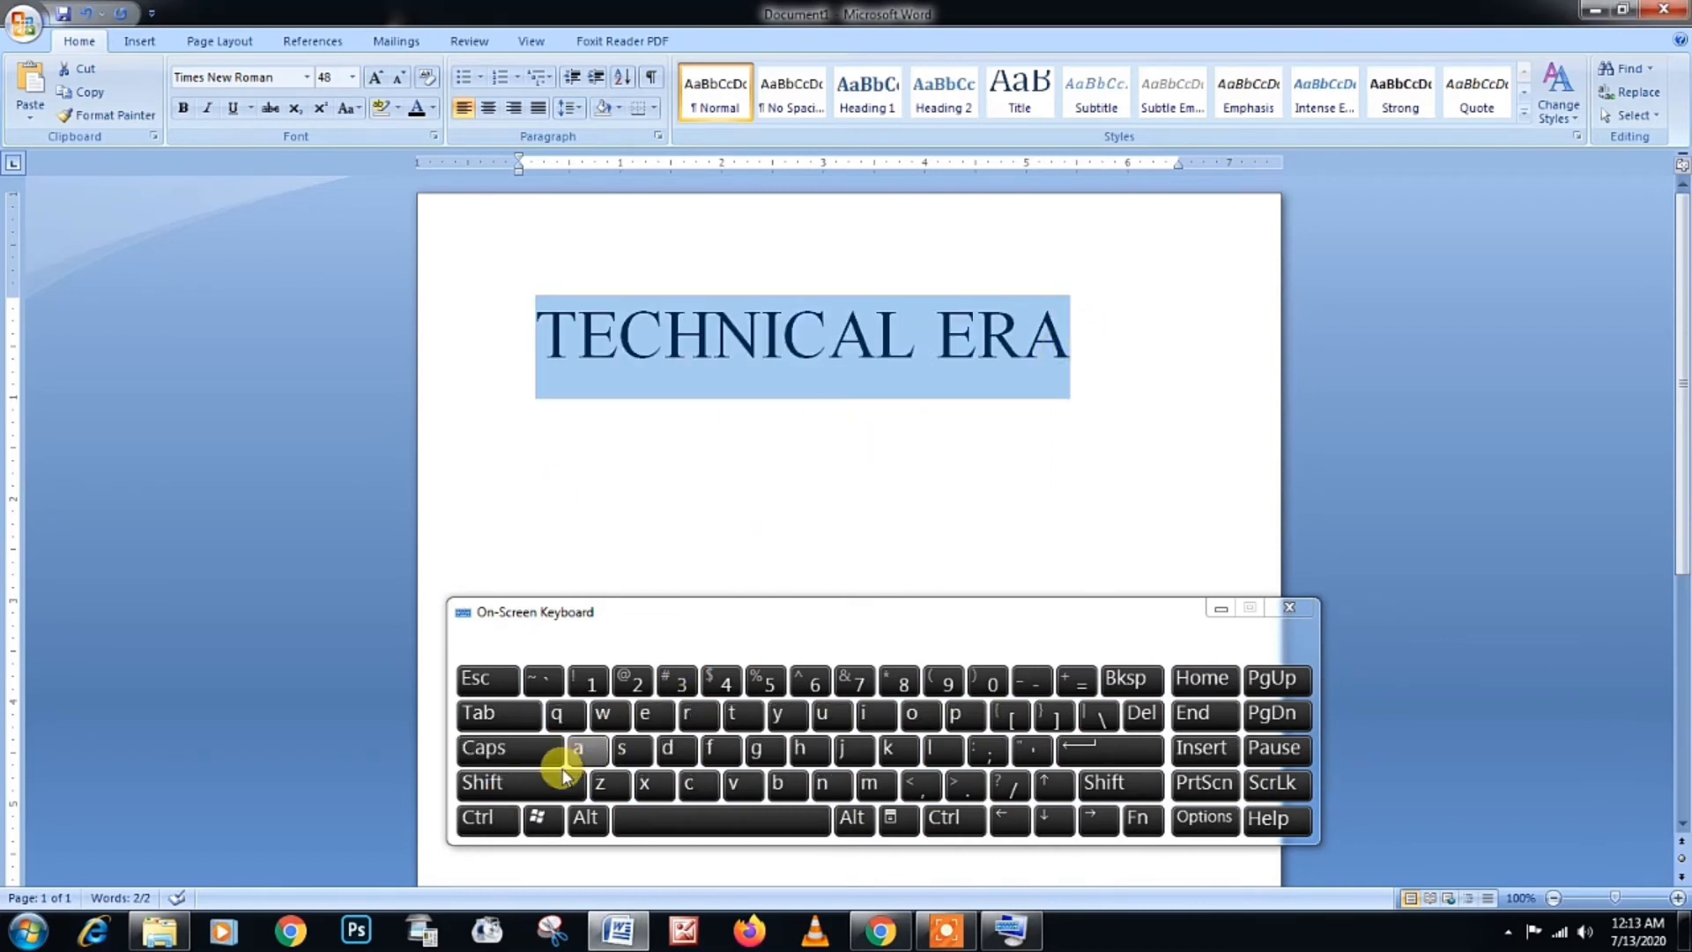
left_click(554, 780)
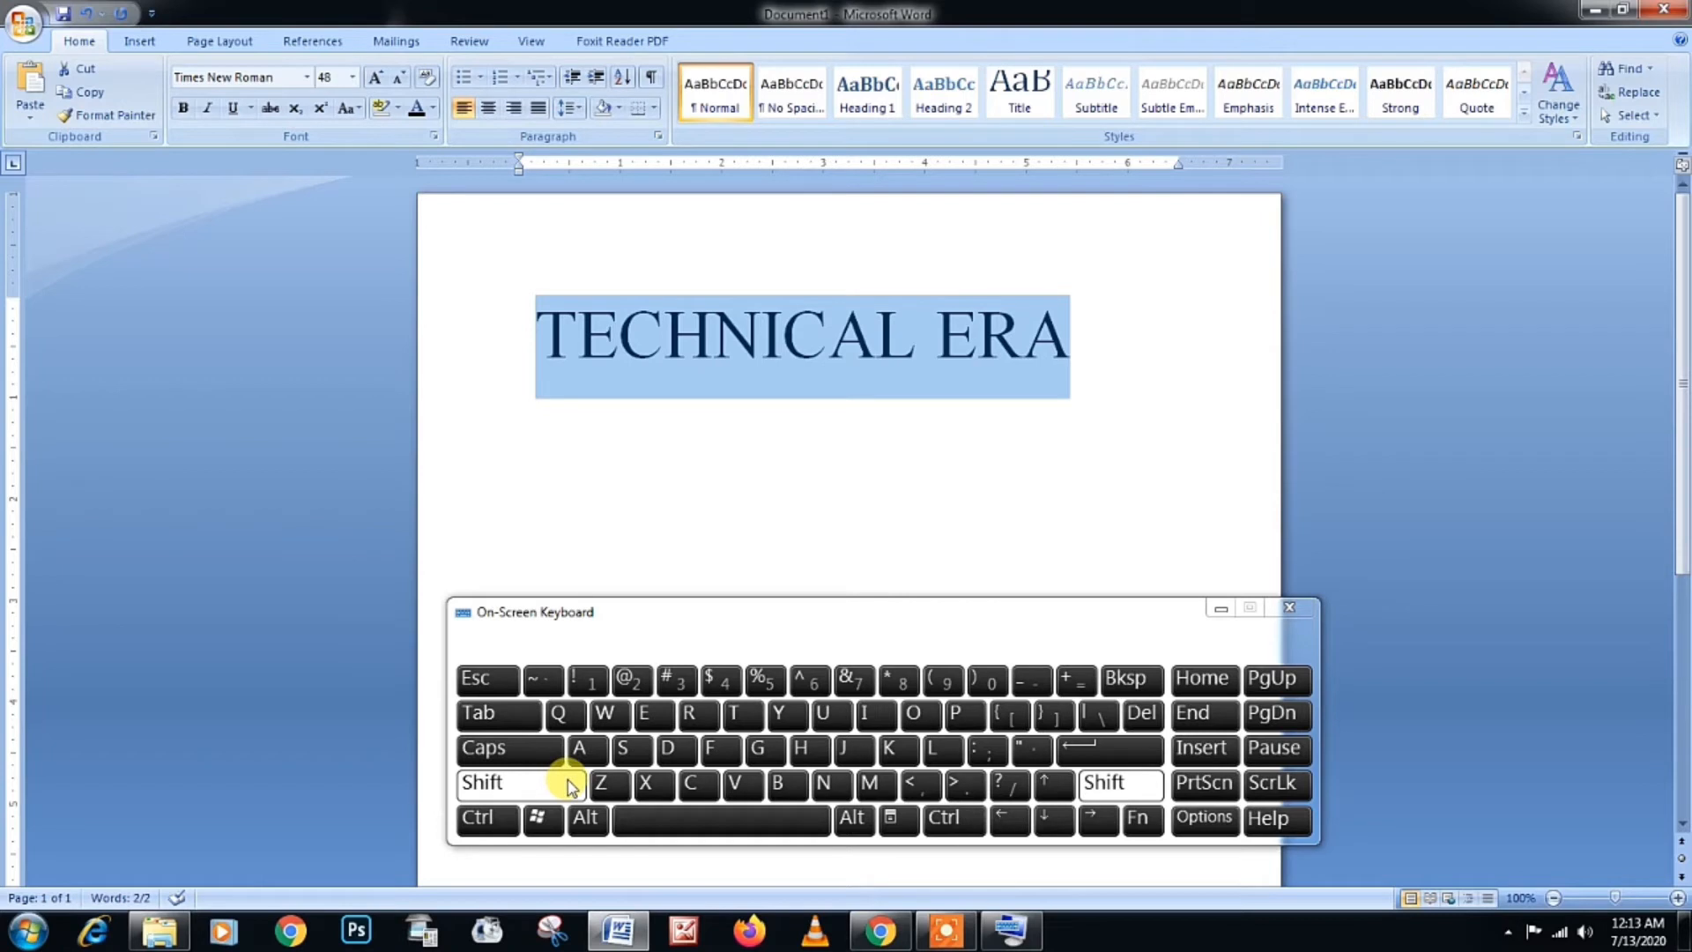
left_click(1149, 819)
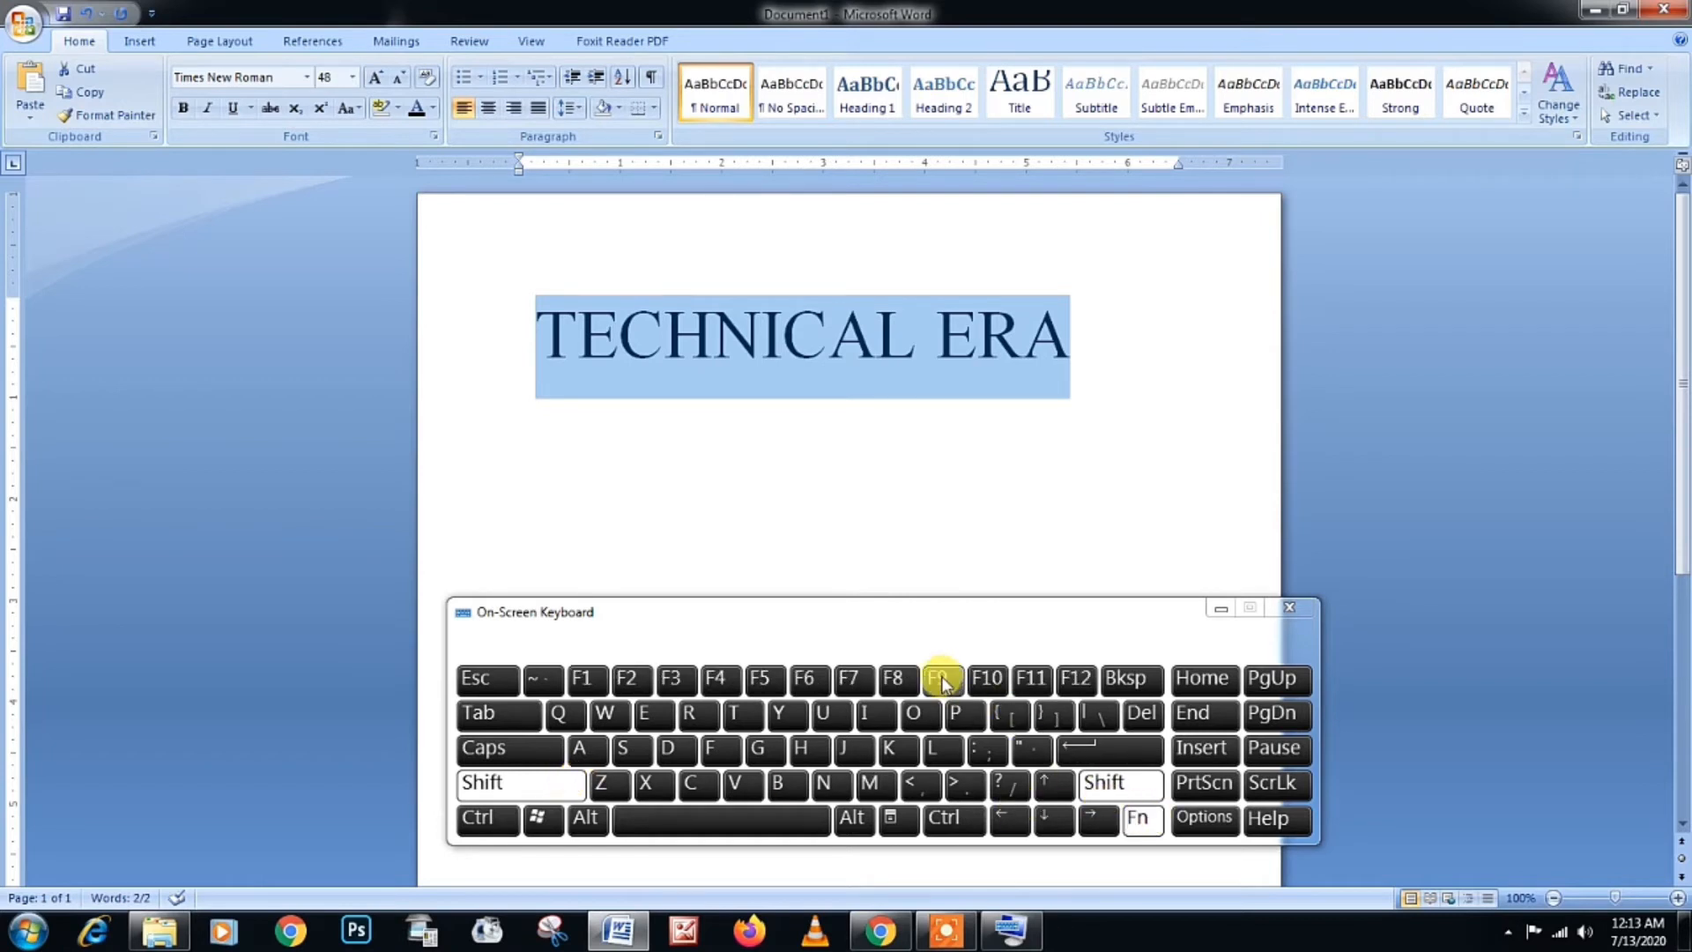
left_click(941, 680)
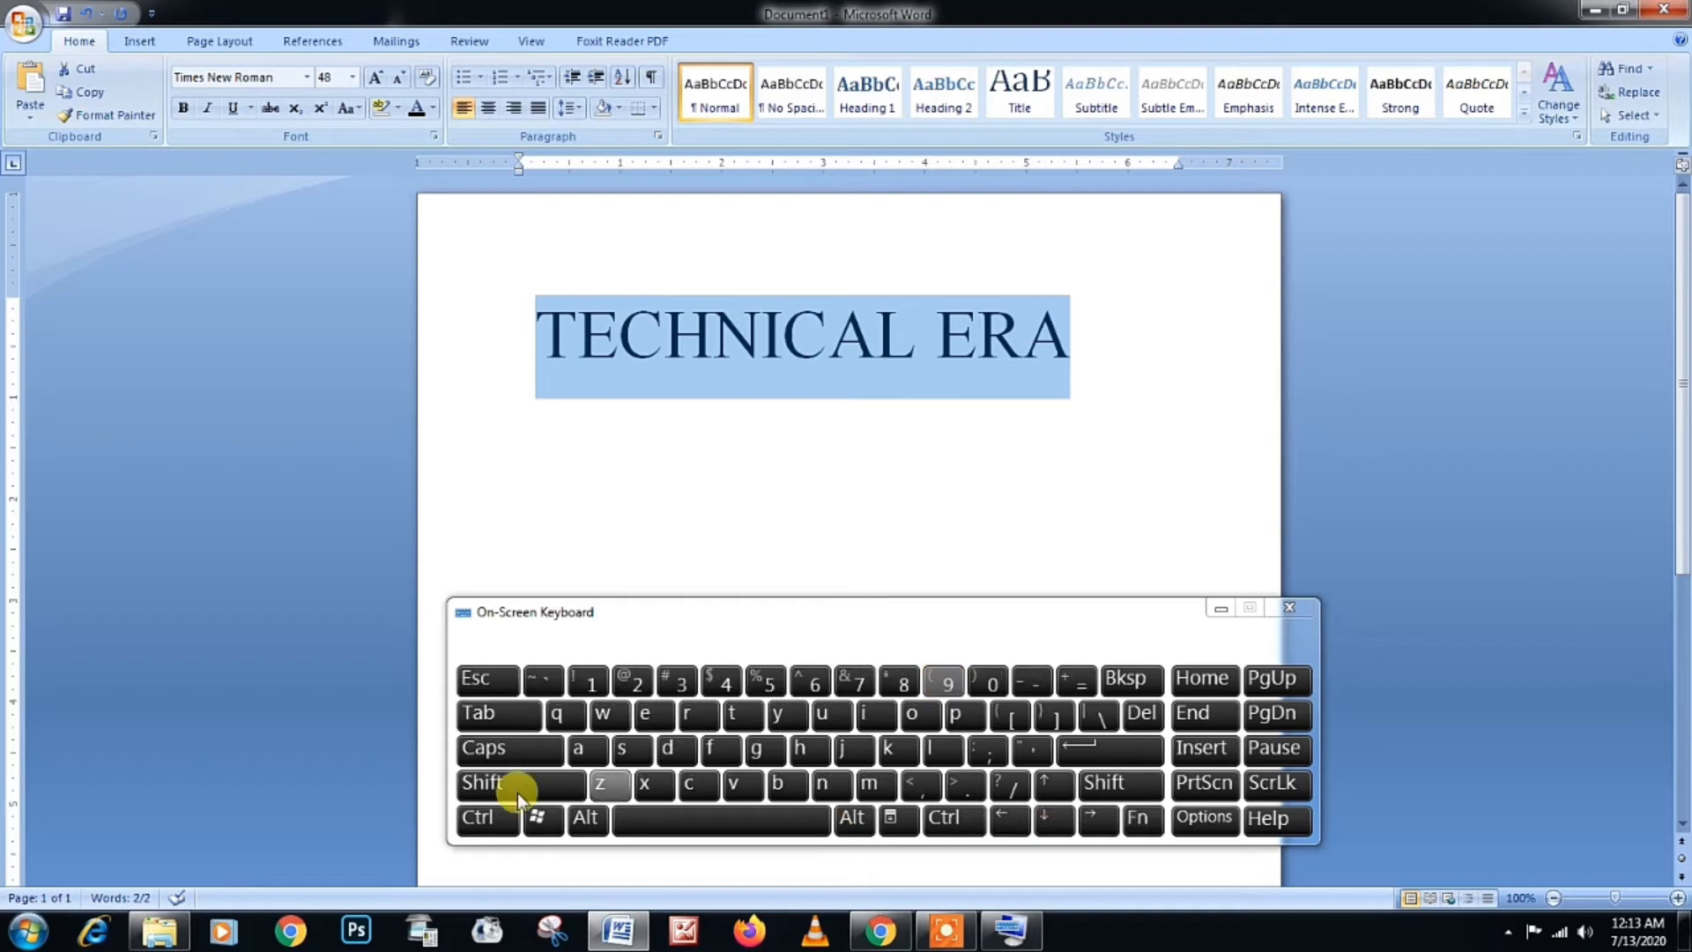
left_click(490, 785)
left_click(1143, 817)
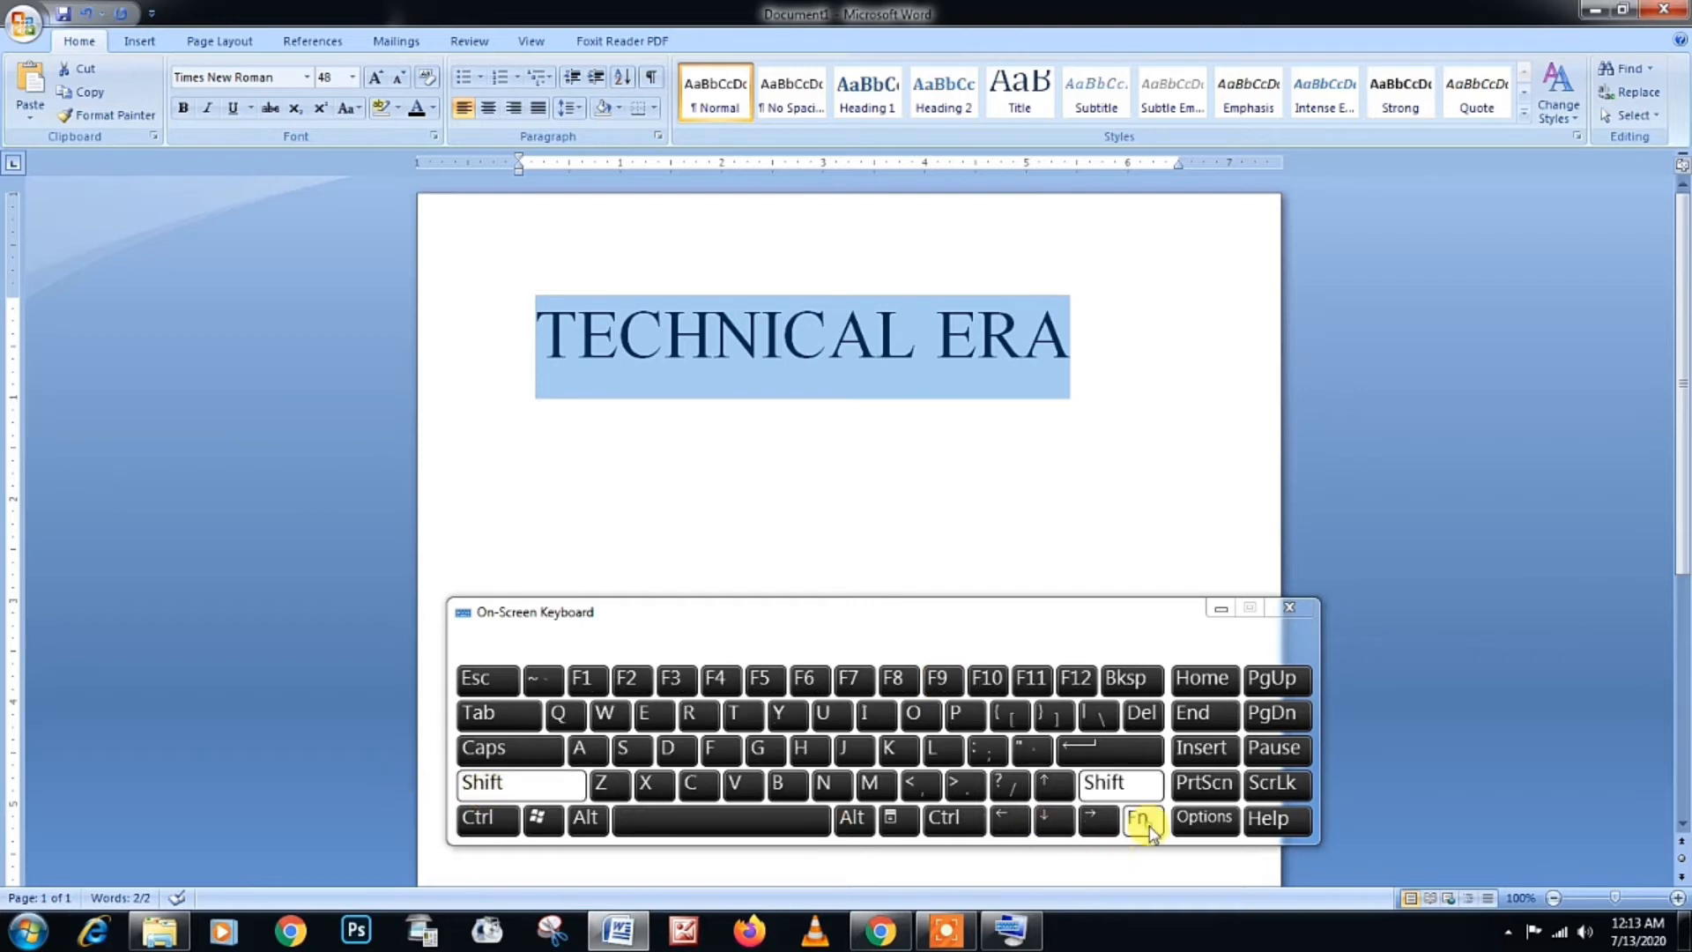
left_click(676, 680)
left_click(695, 675)
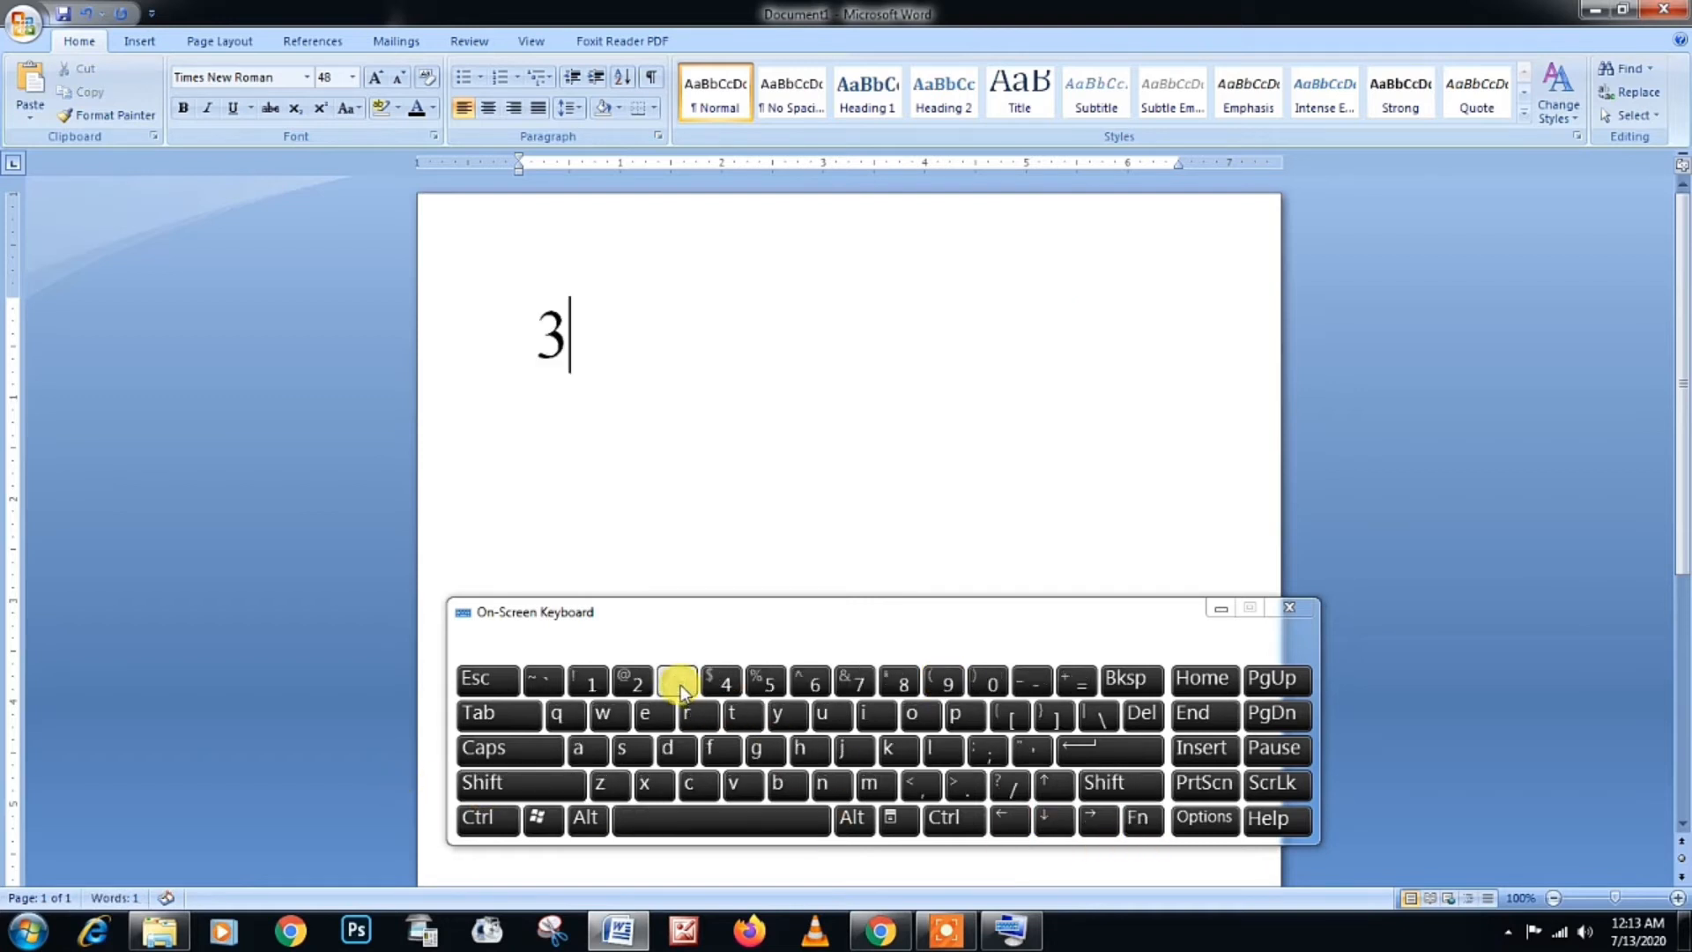
key("ctrl+z")
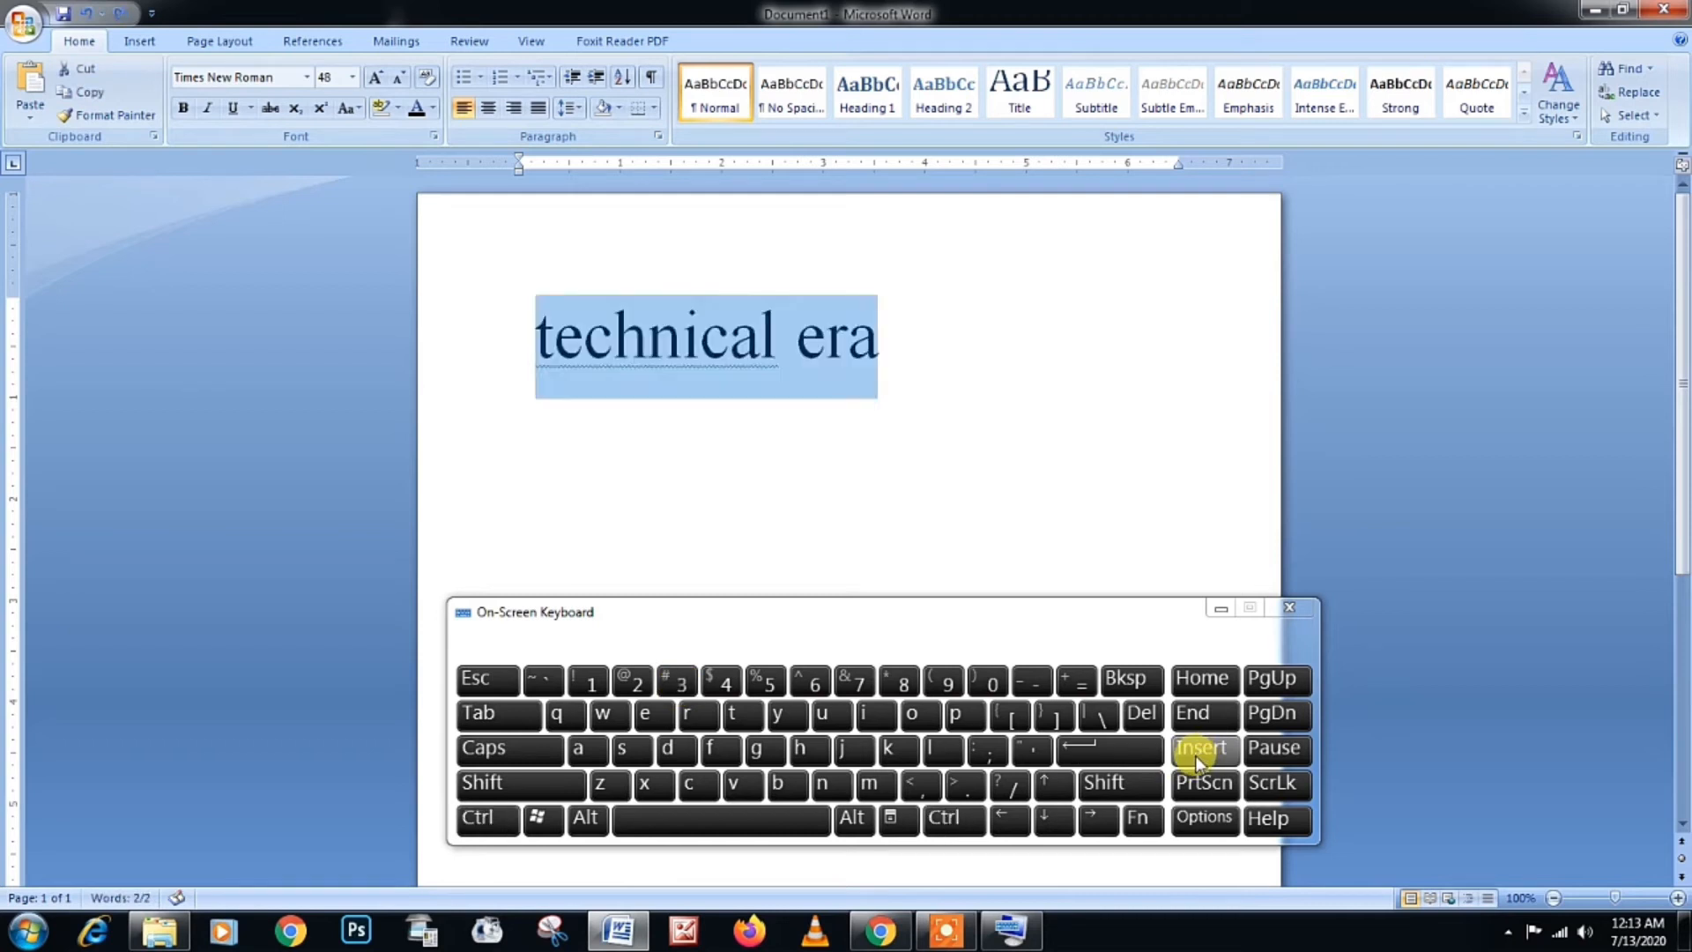
Step: Cycle the case of the selected technical era text until each word is capitalized
key("shift")
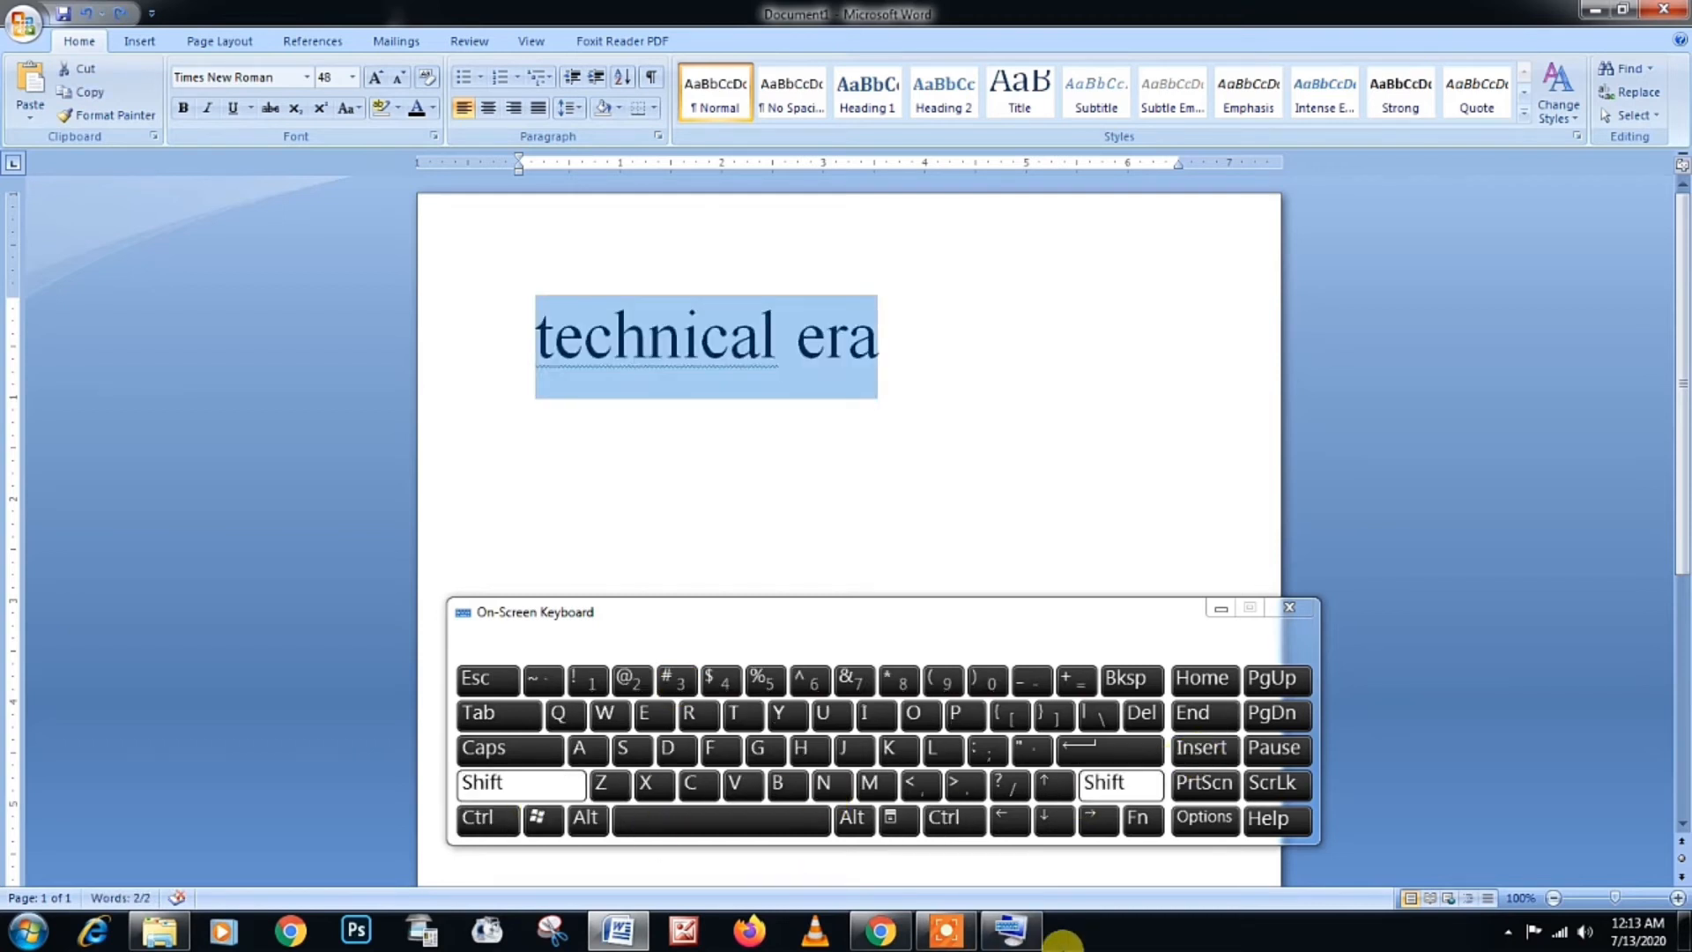
key("shift+F3")
key("shift+F3")
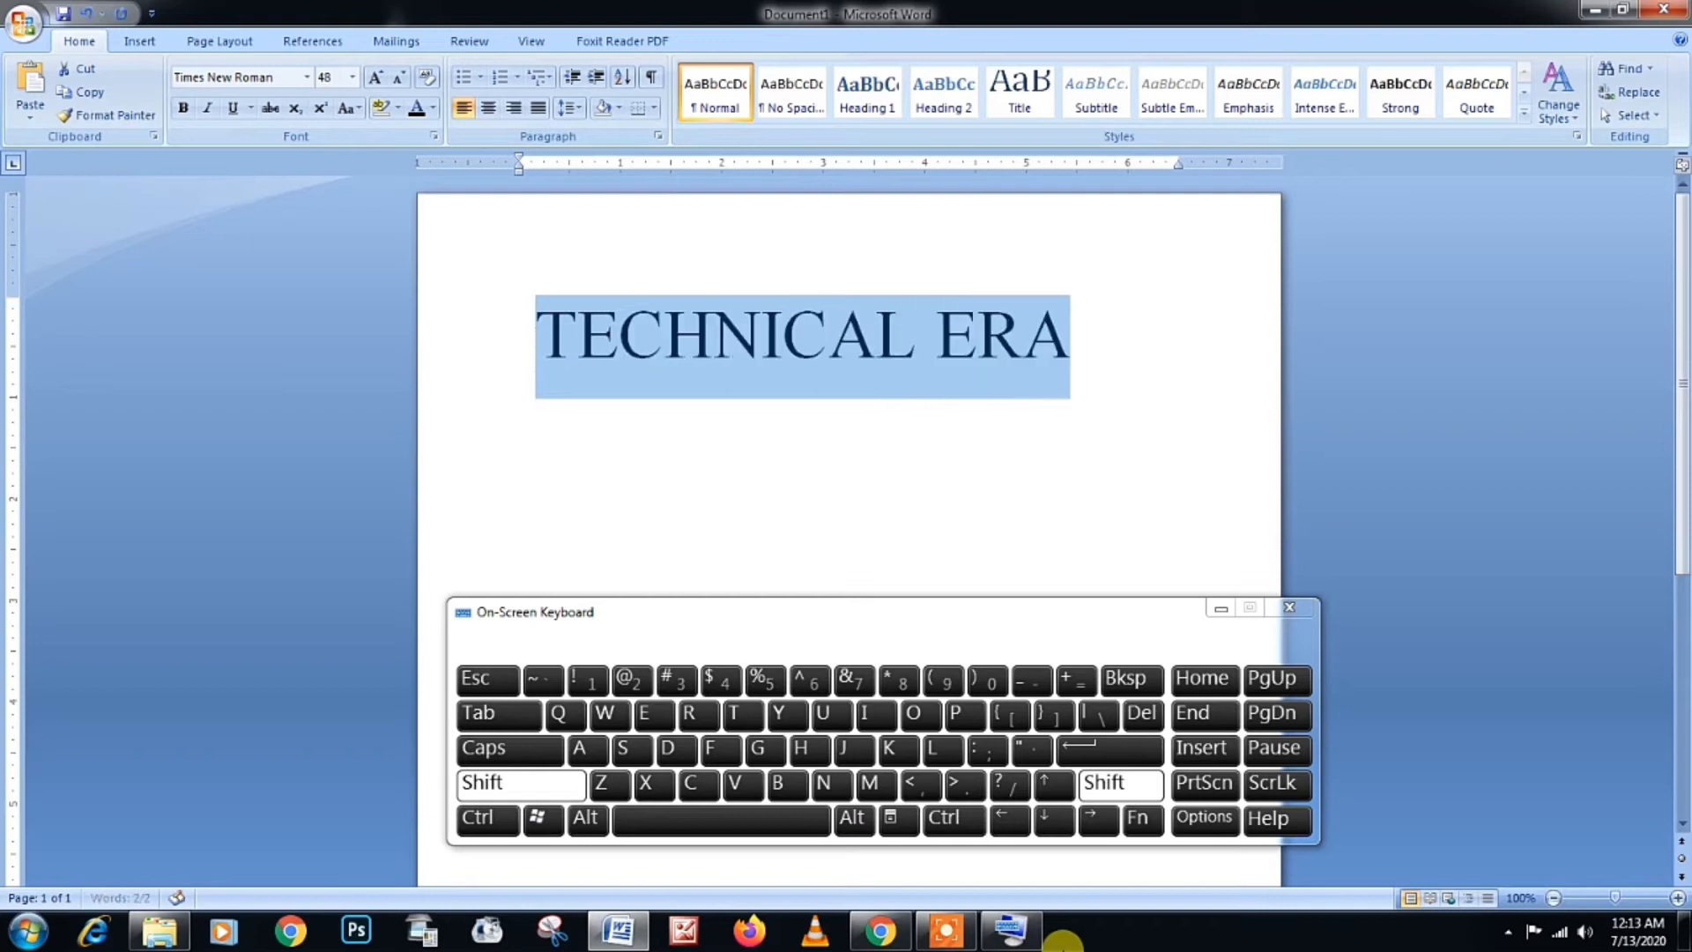
key("shift+F3")
key("shift+F3")
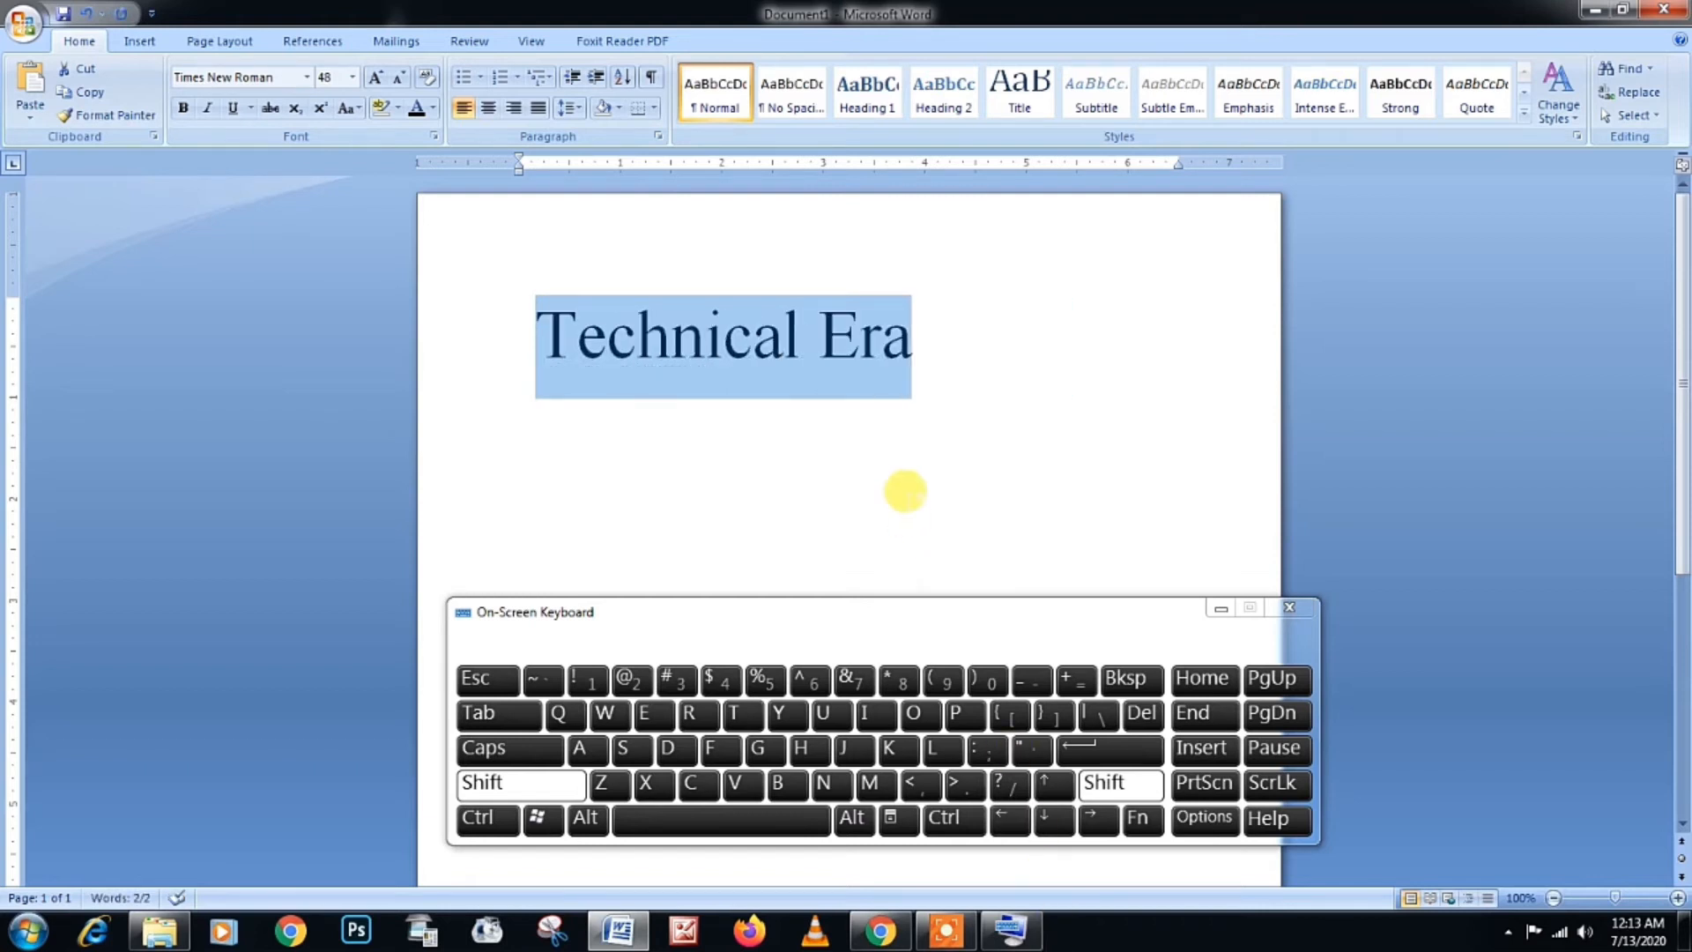
Step: Add the line "Use shift + function3(f3)" below the Technical Era heading
left_click(980, 341)
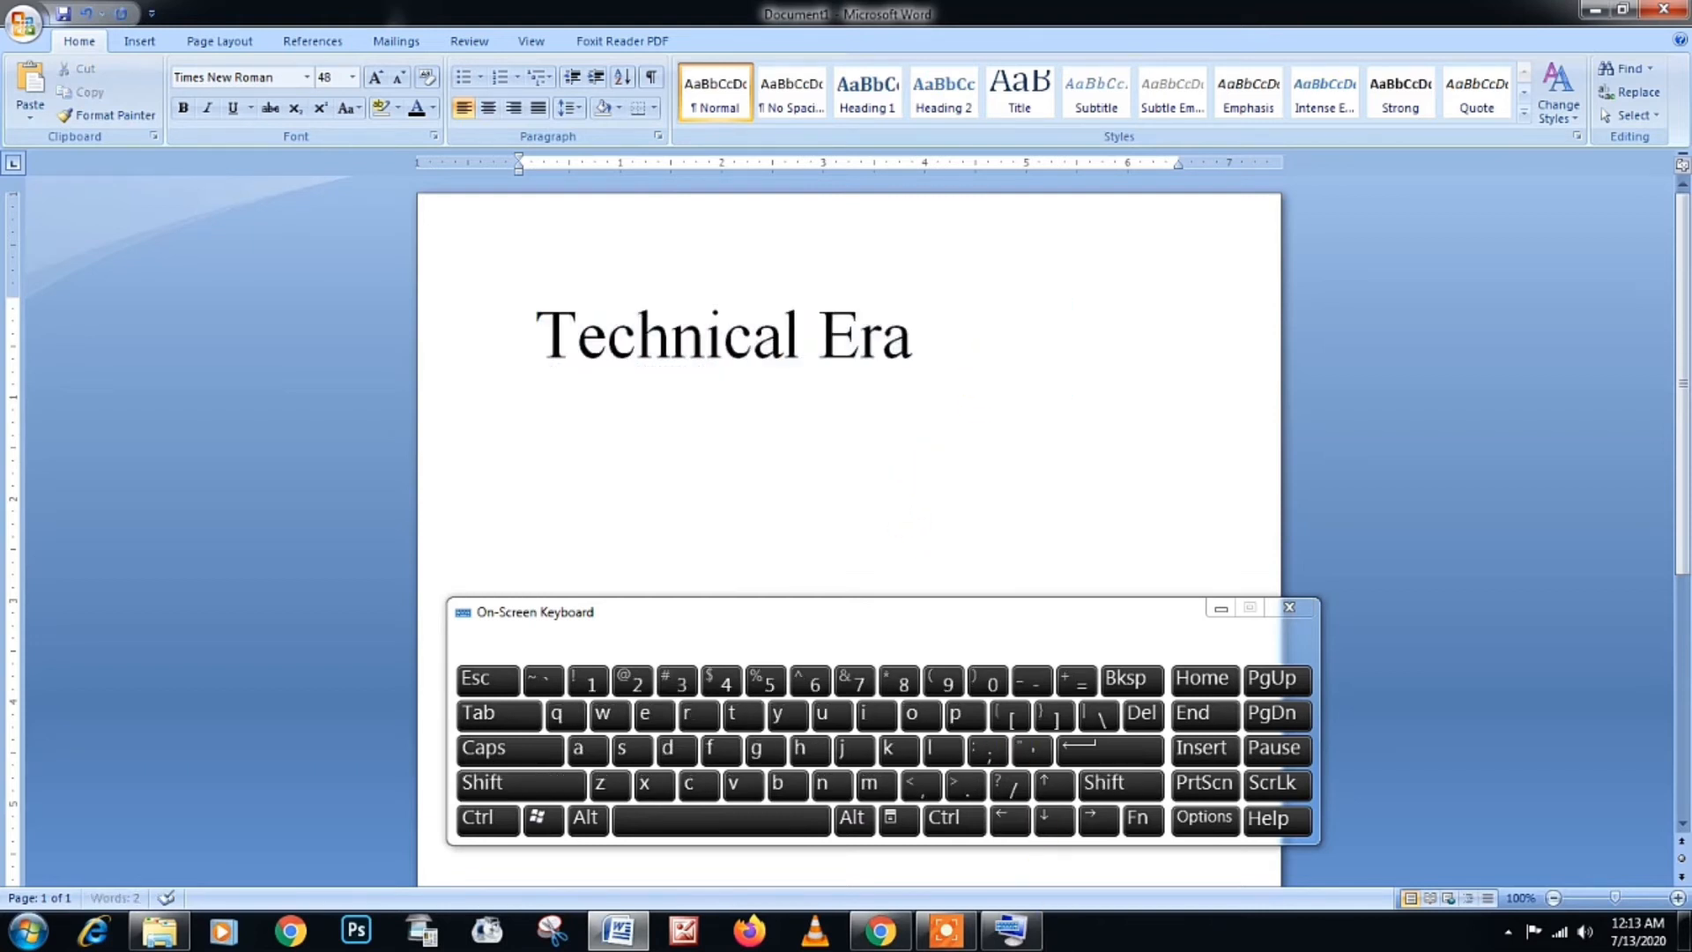
key("Return")
type("use ")
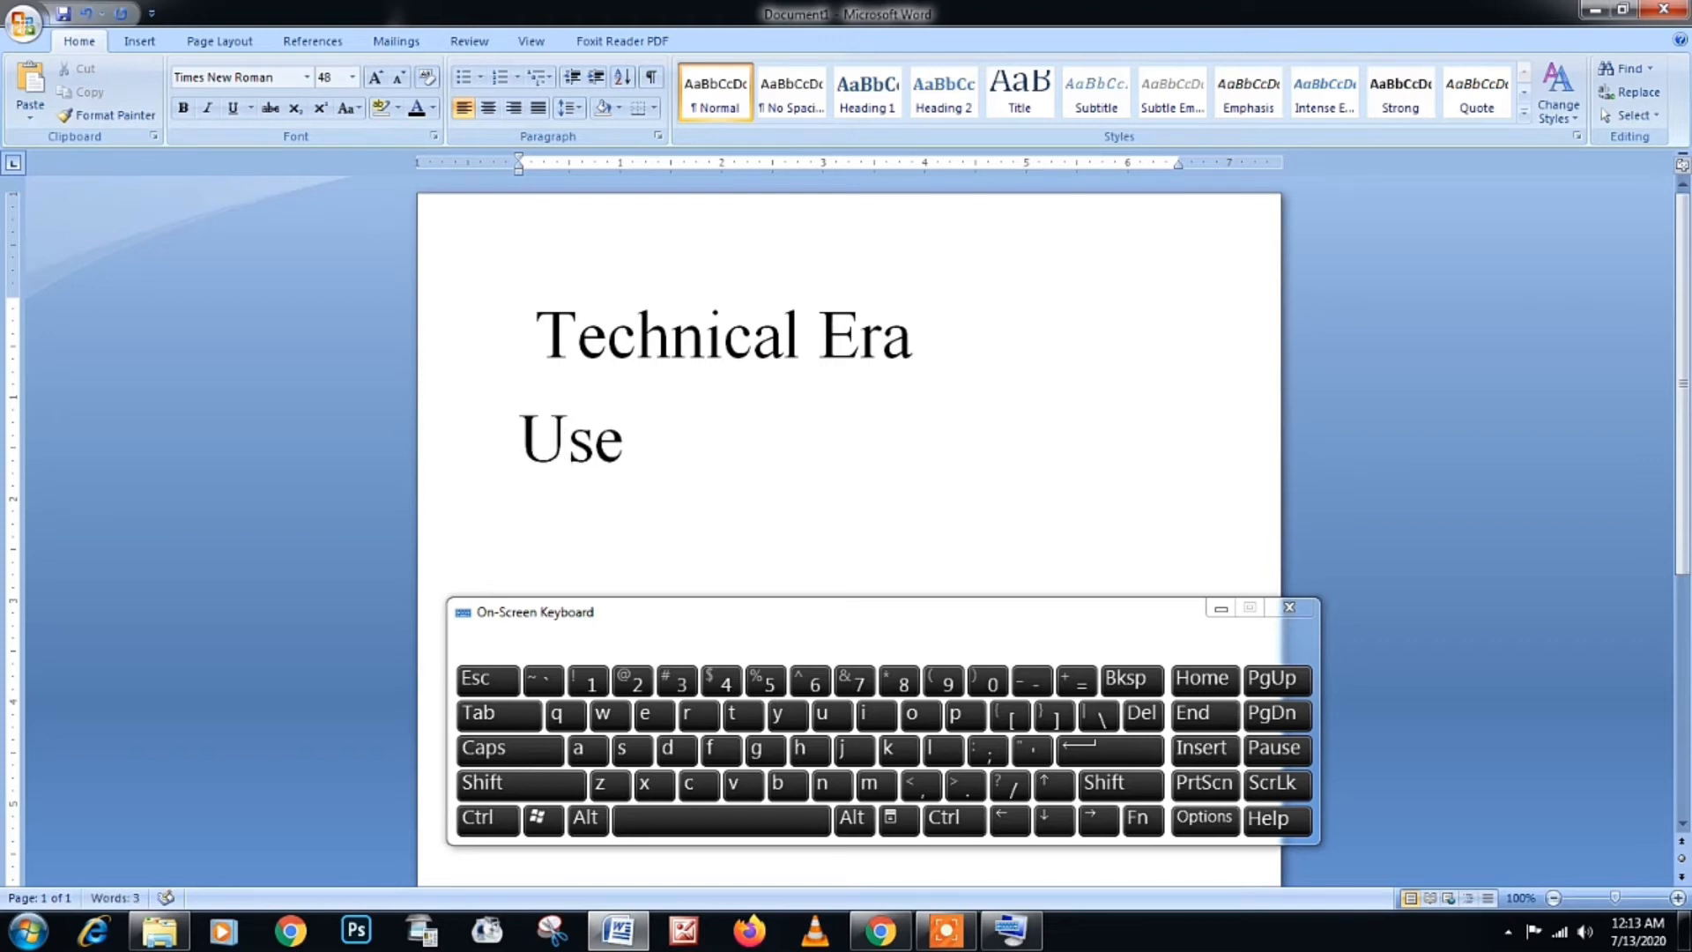
type("shift")
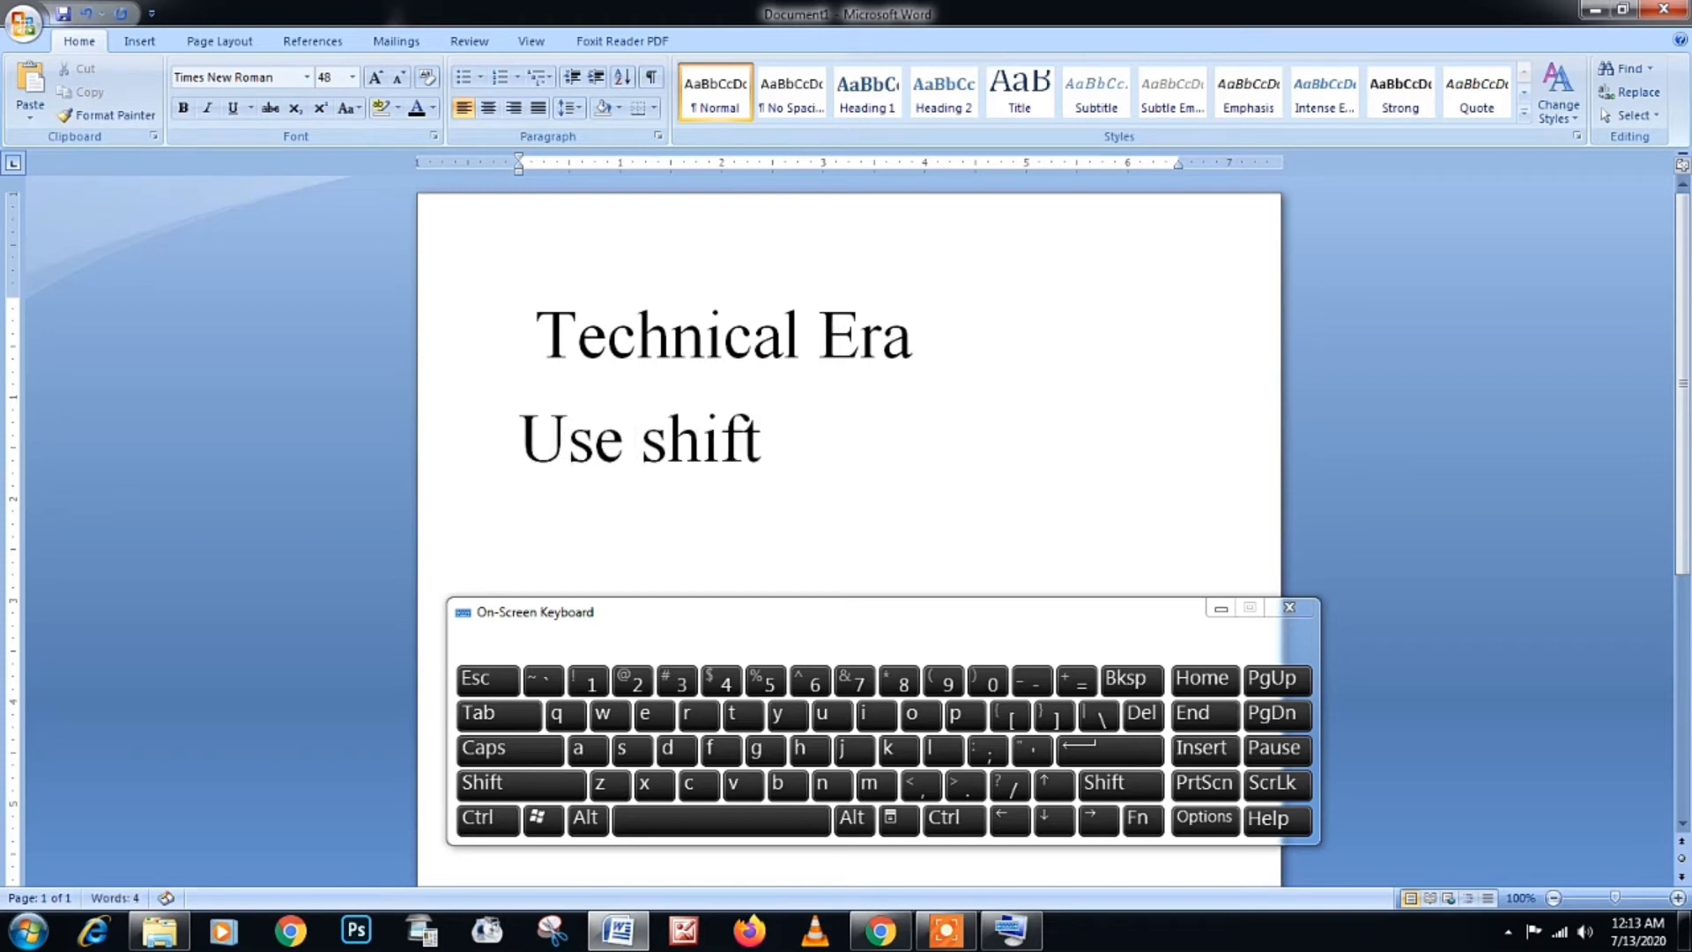
type(" + function")
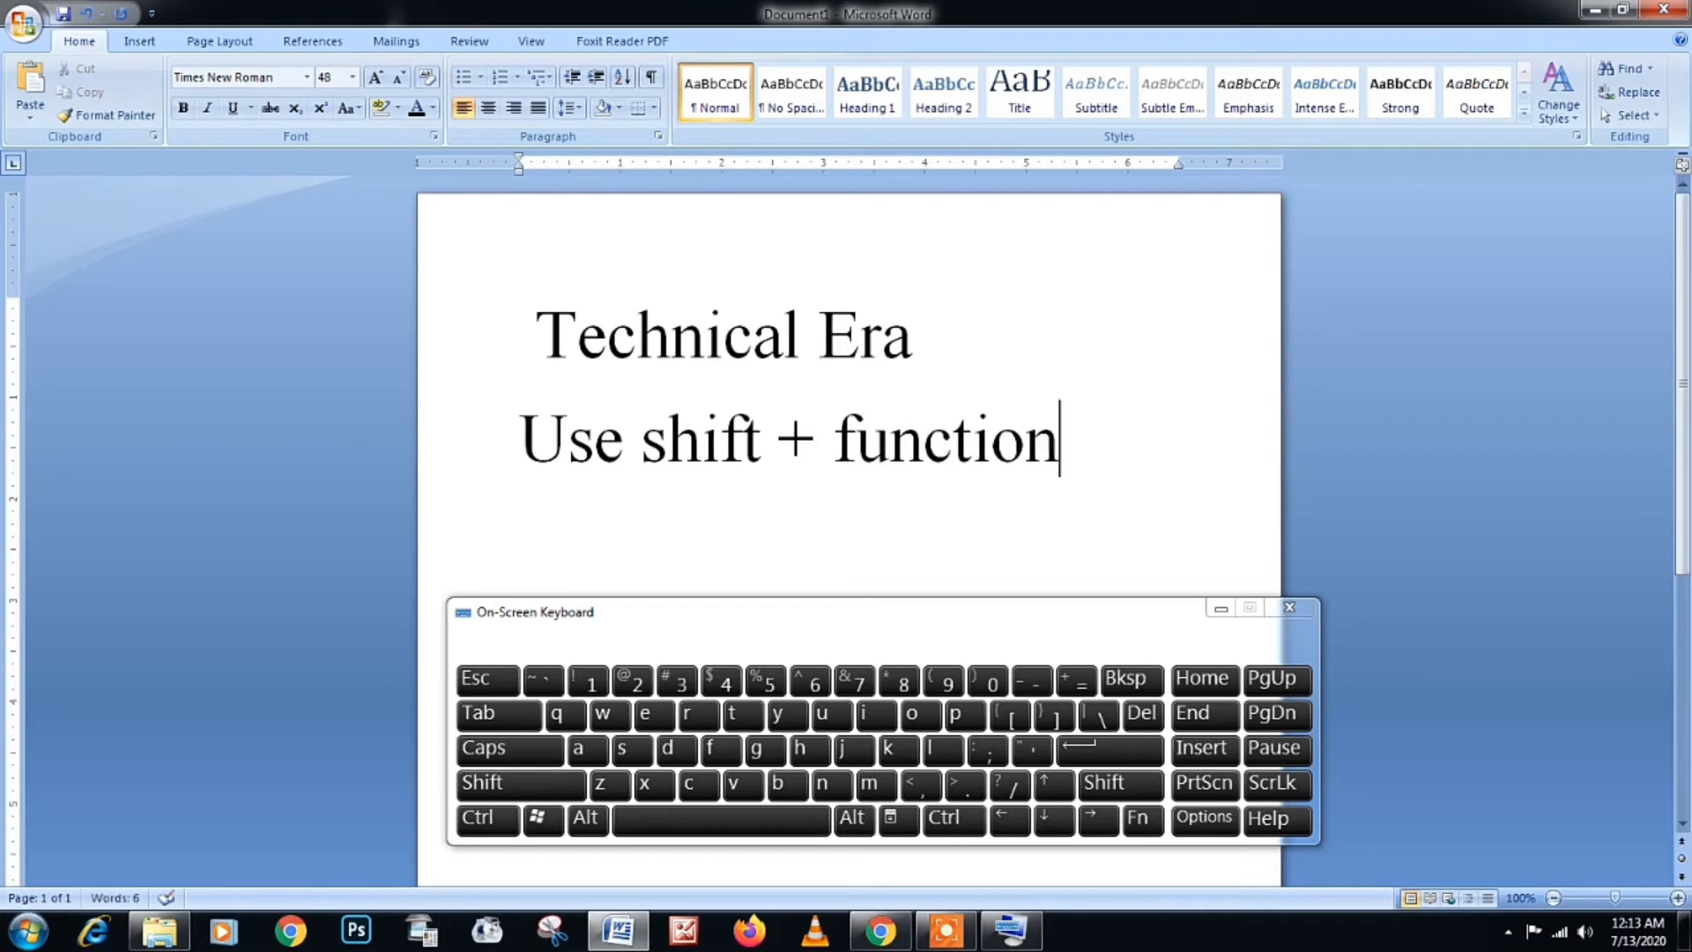
key("F3")
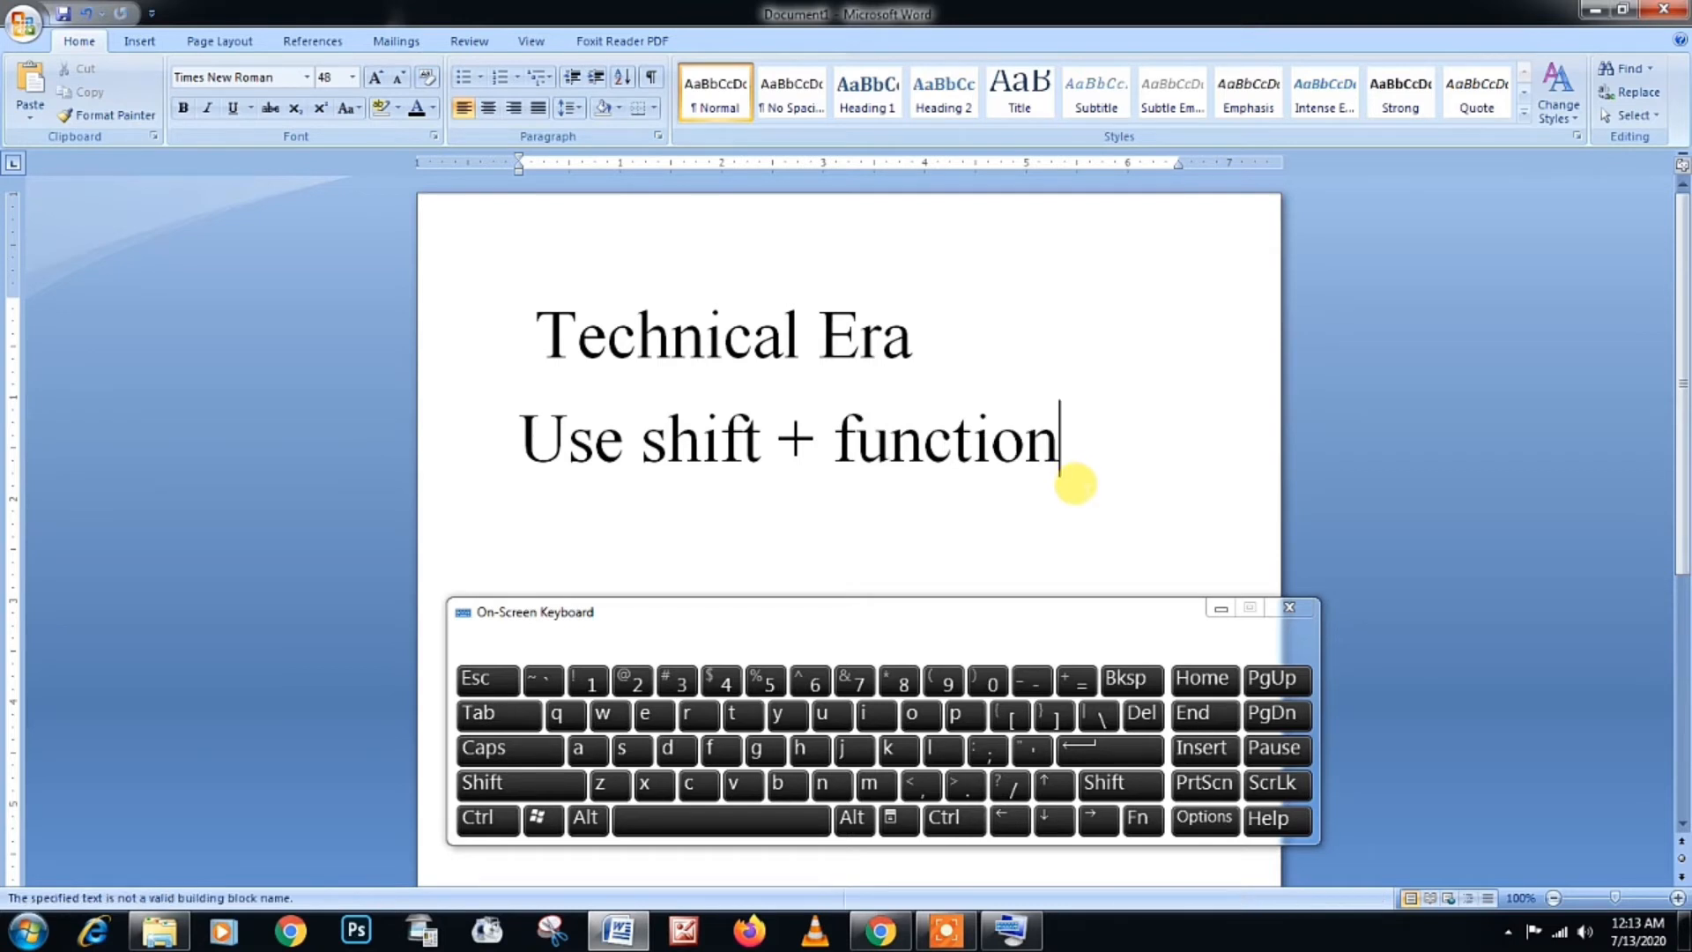
type("3")
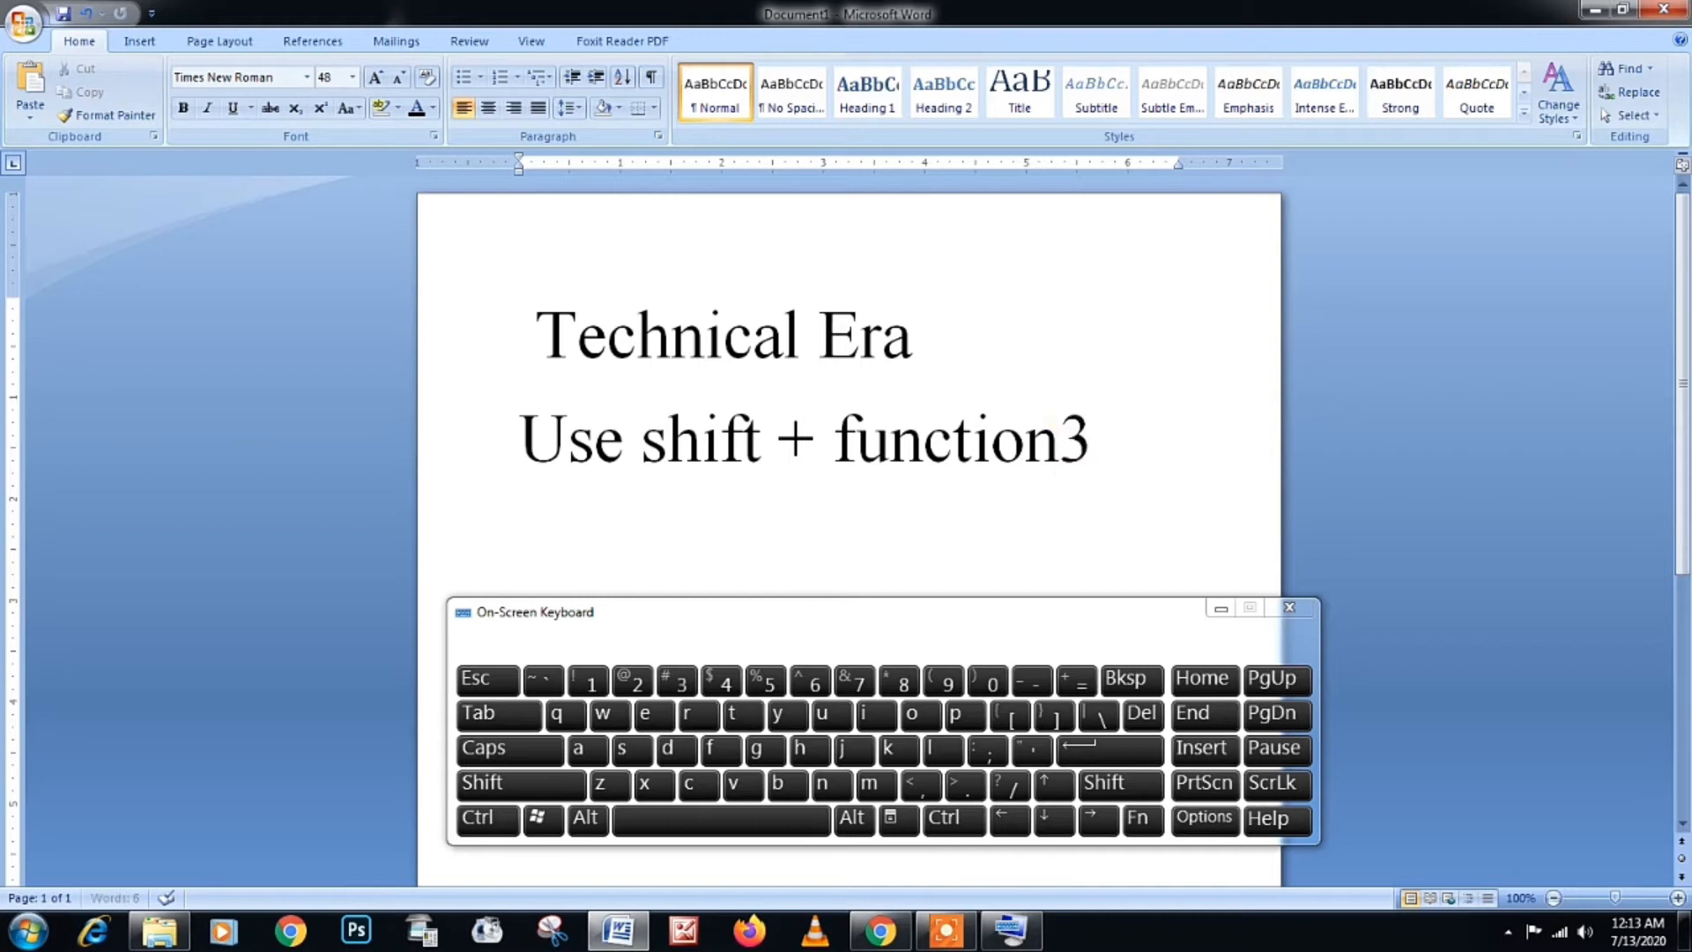
type("(f)")
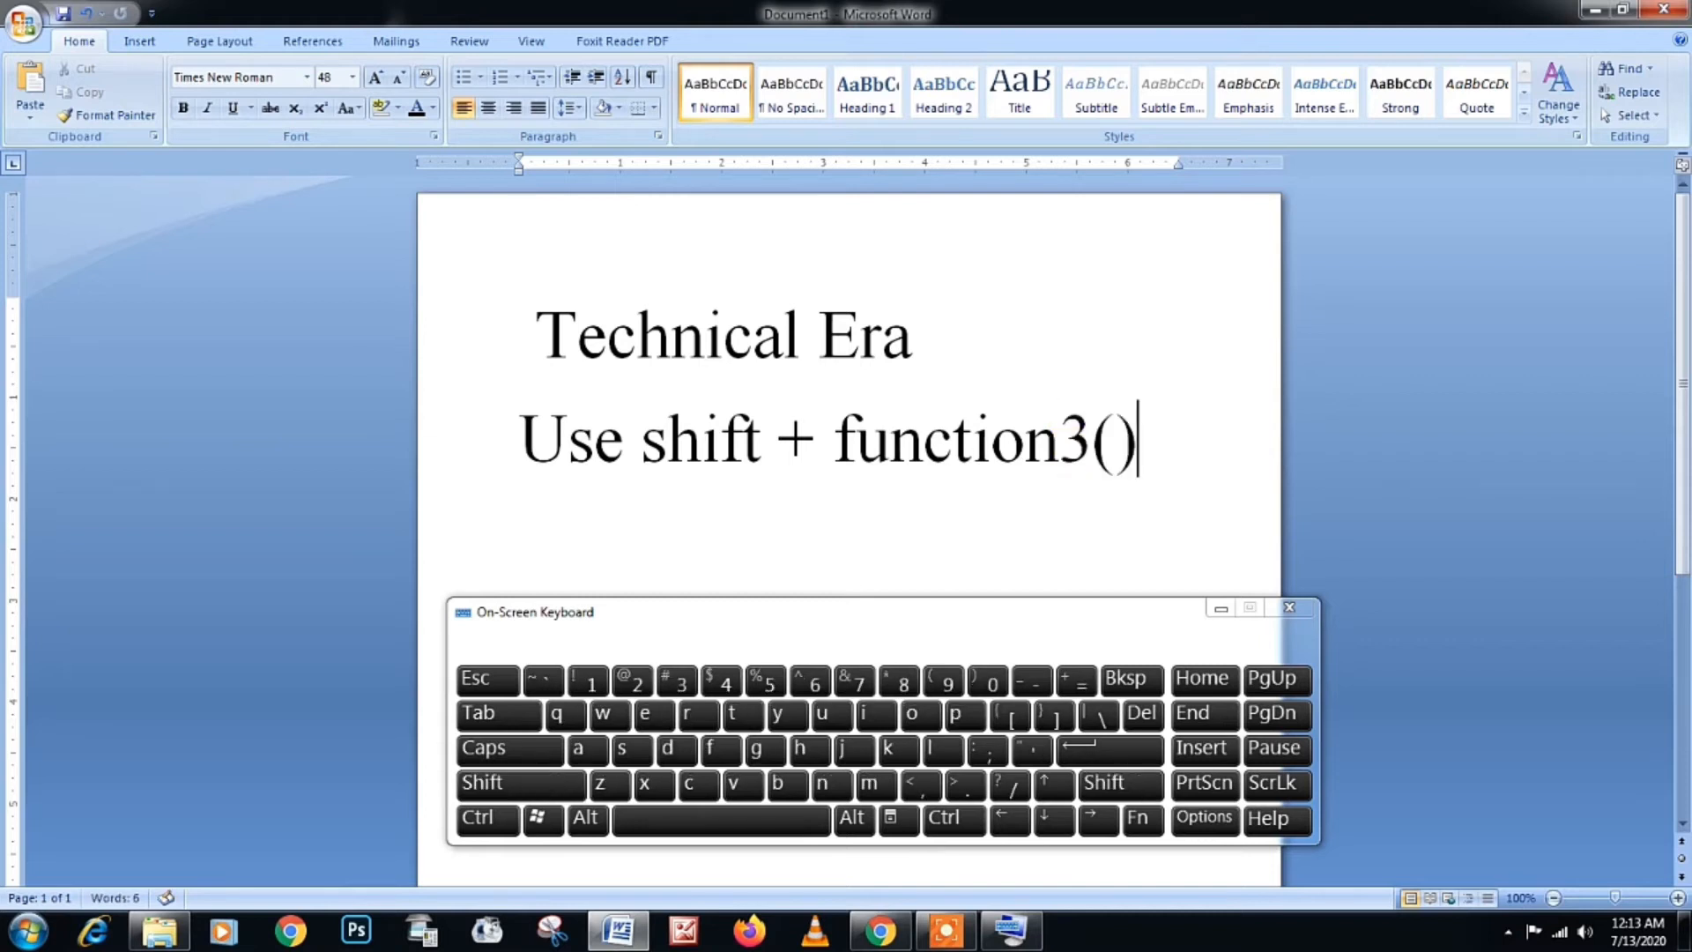
key("Left")
type("f3")
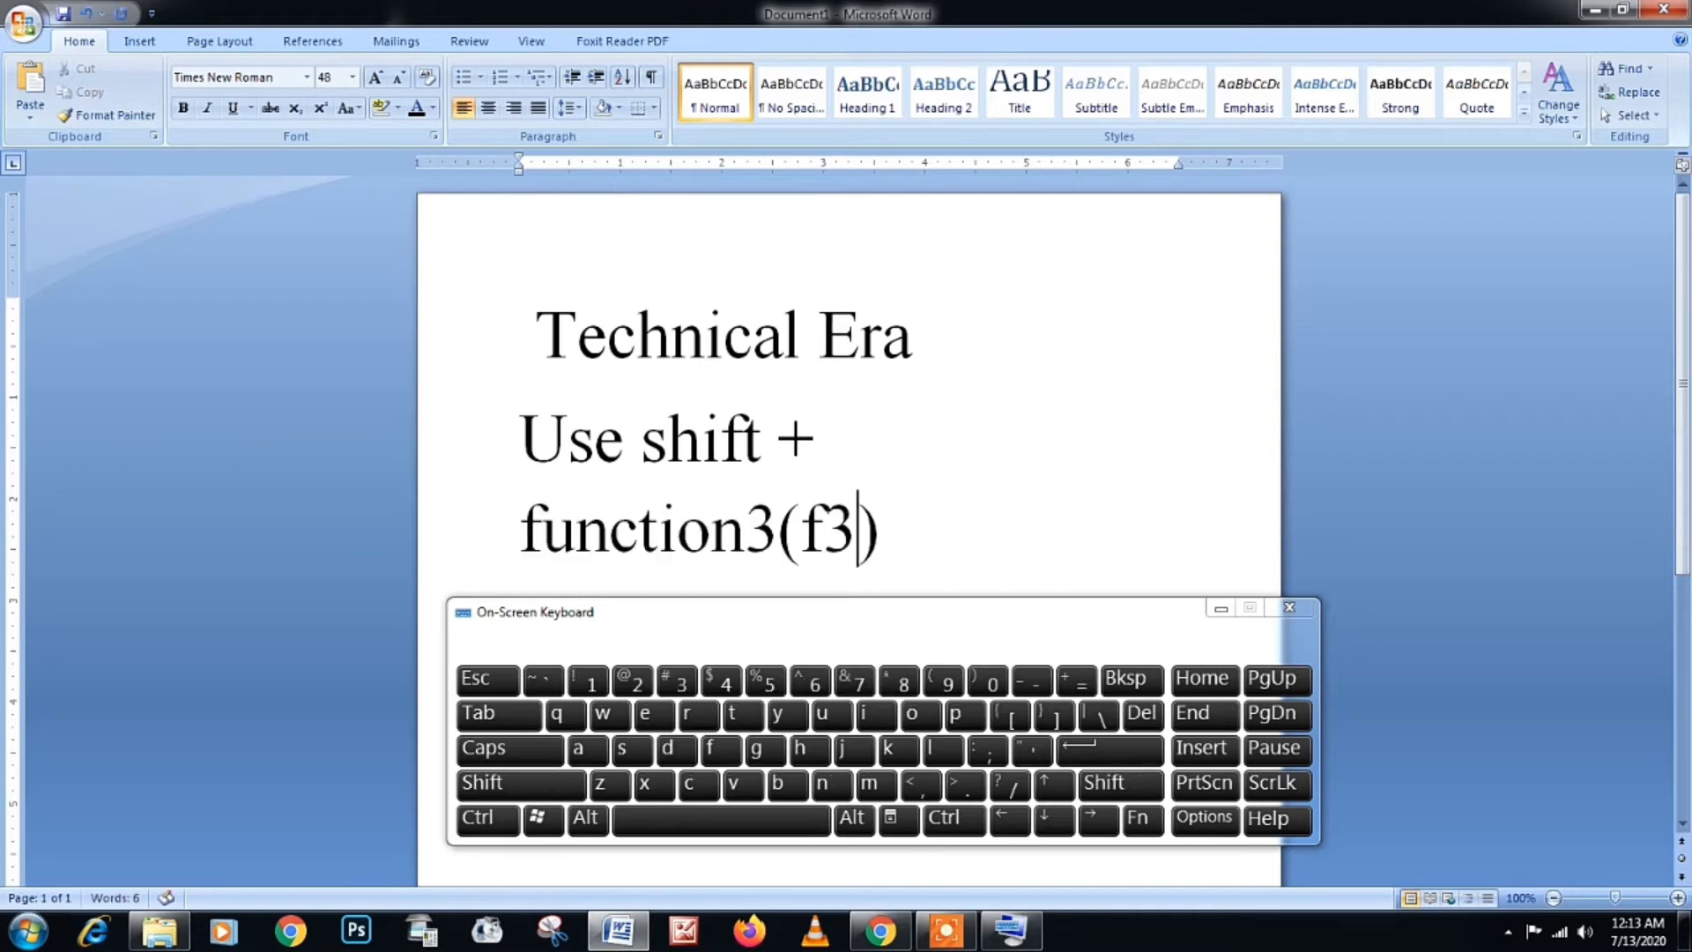
Step: Change the case of function3(f3 in the second line to capitalized words through the On-Screen Keyboard
left_click(537, 784)
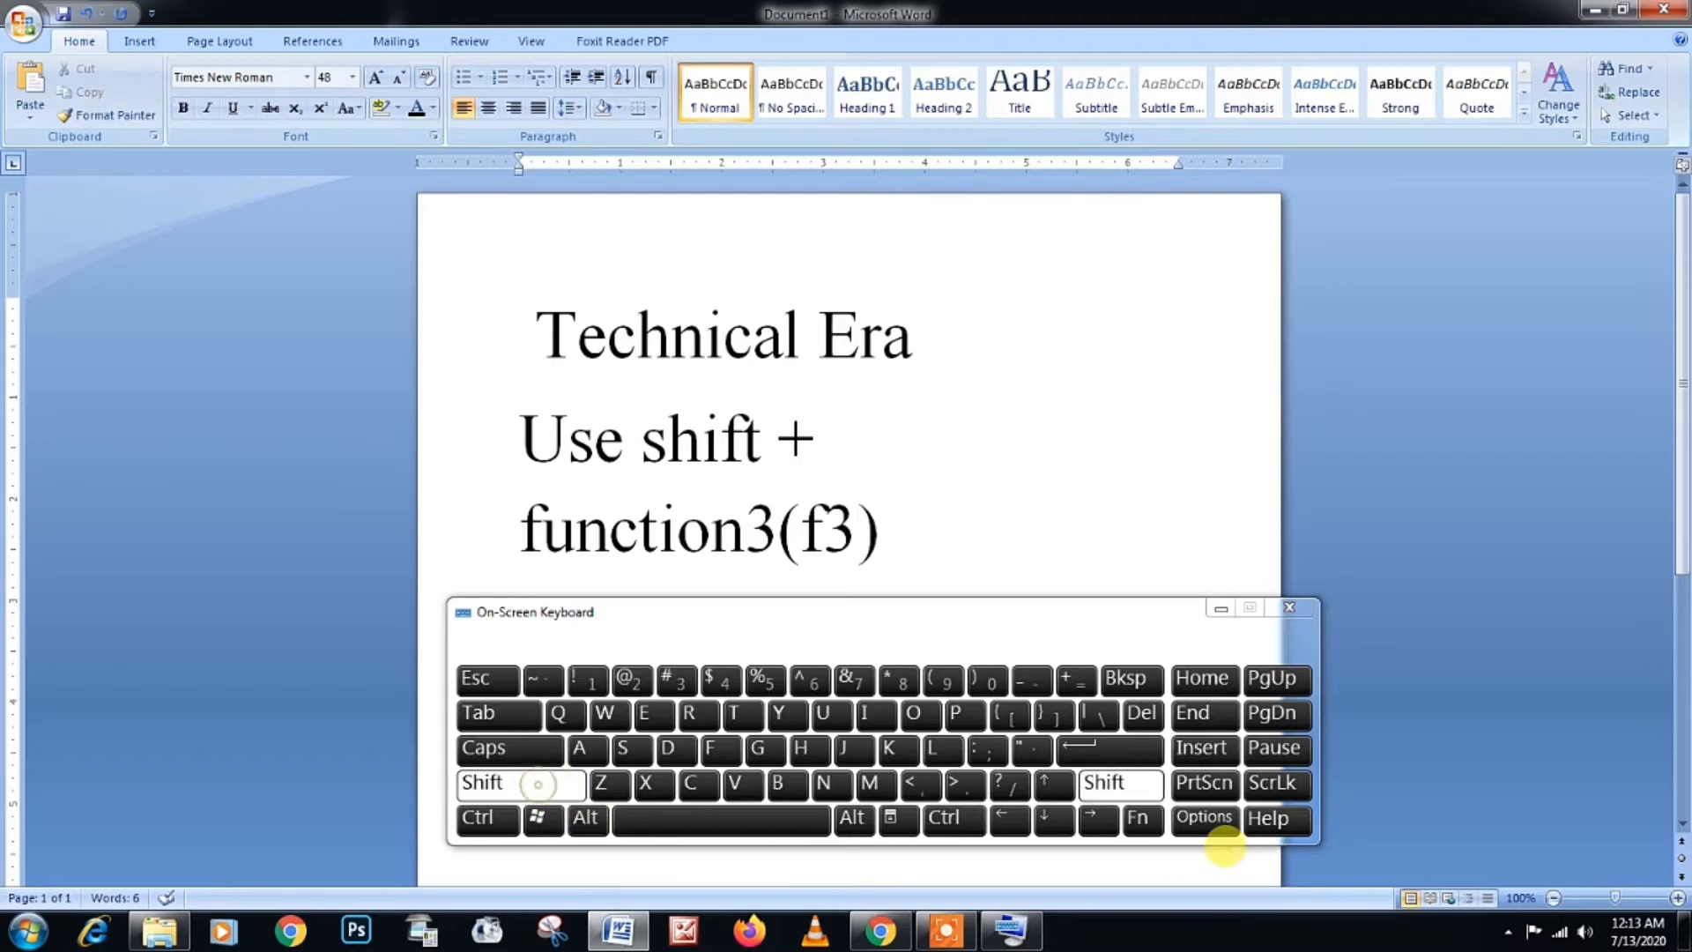
left_click(1143, 818)
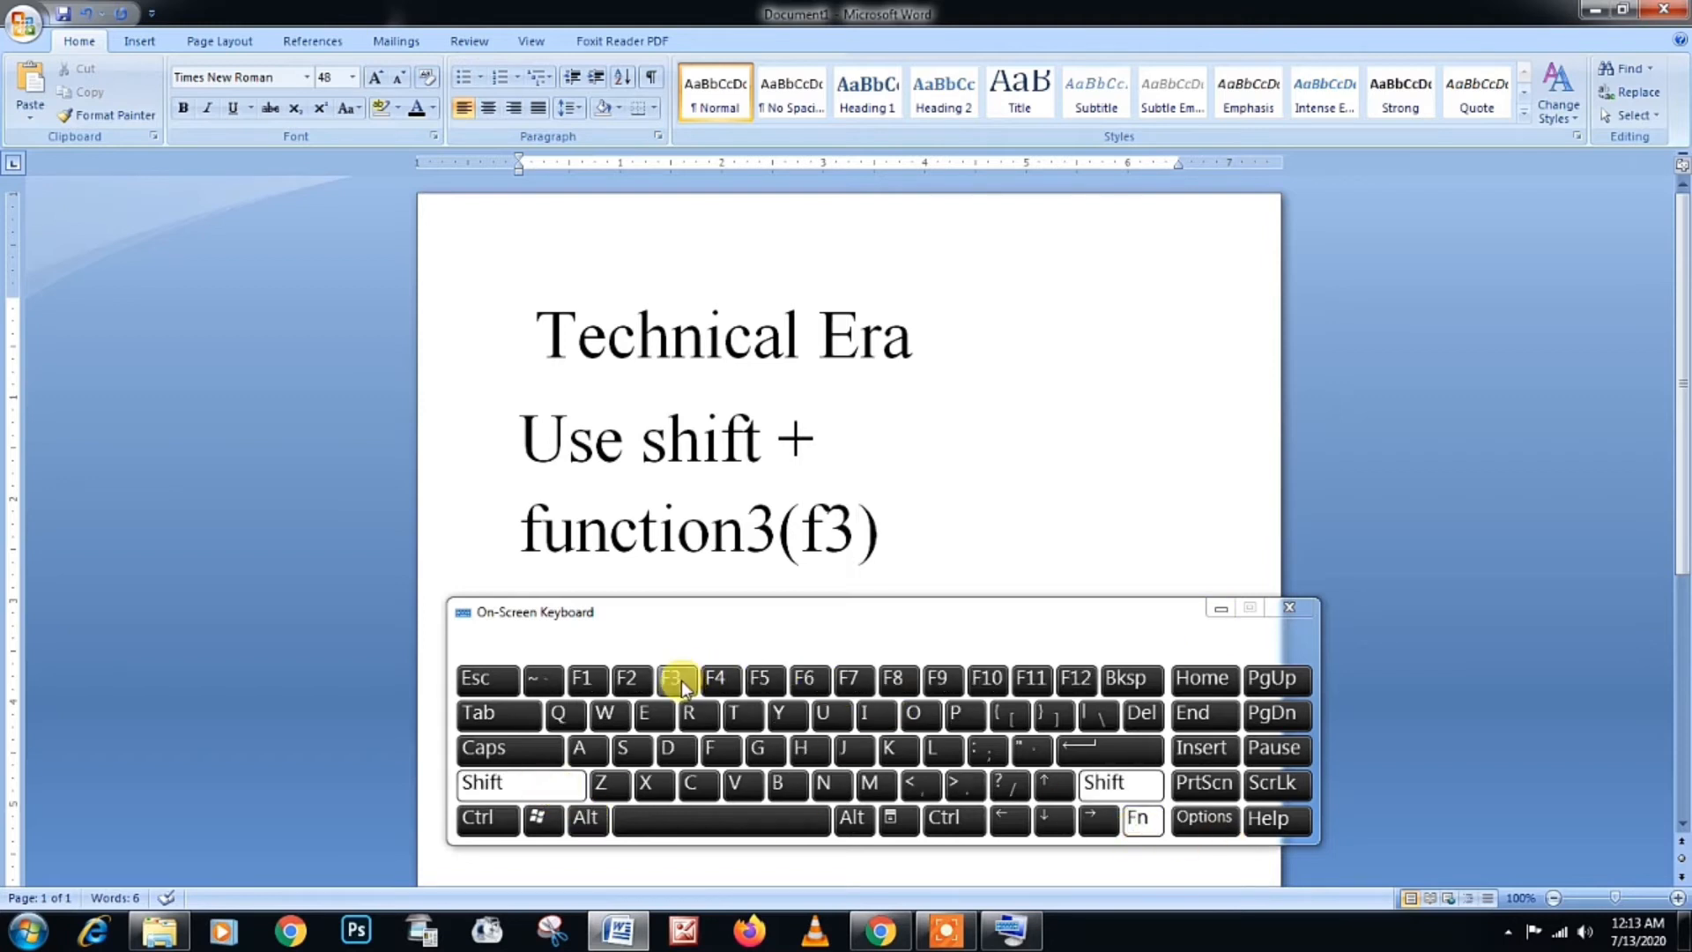
left_click_drag(937, 524, 632, 529)
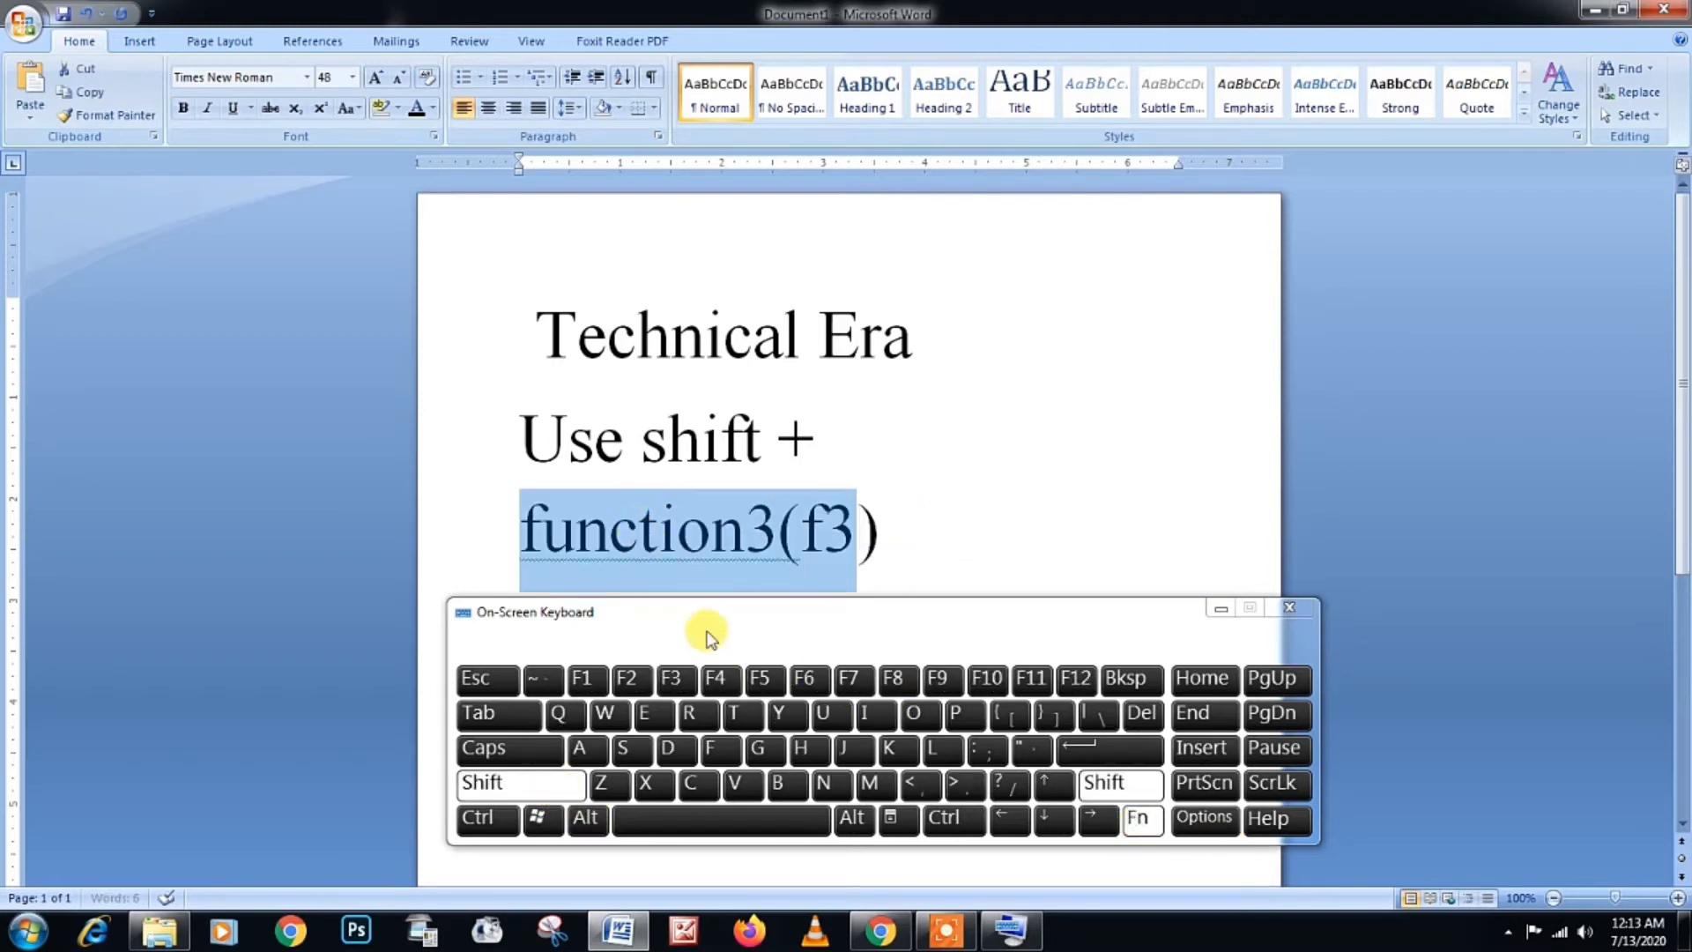
left_click(683, 679)
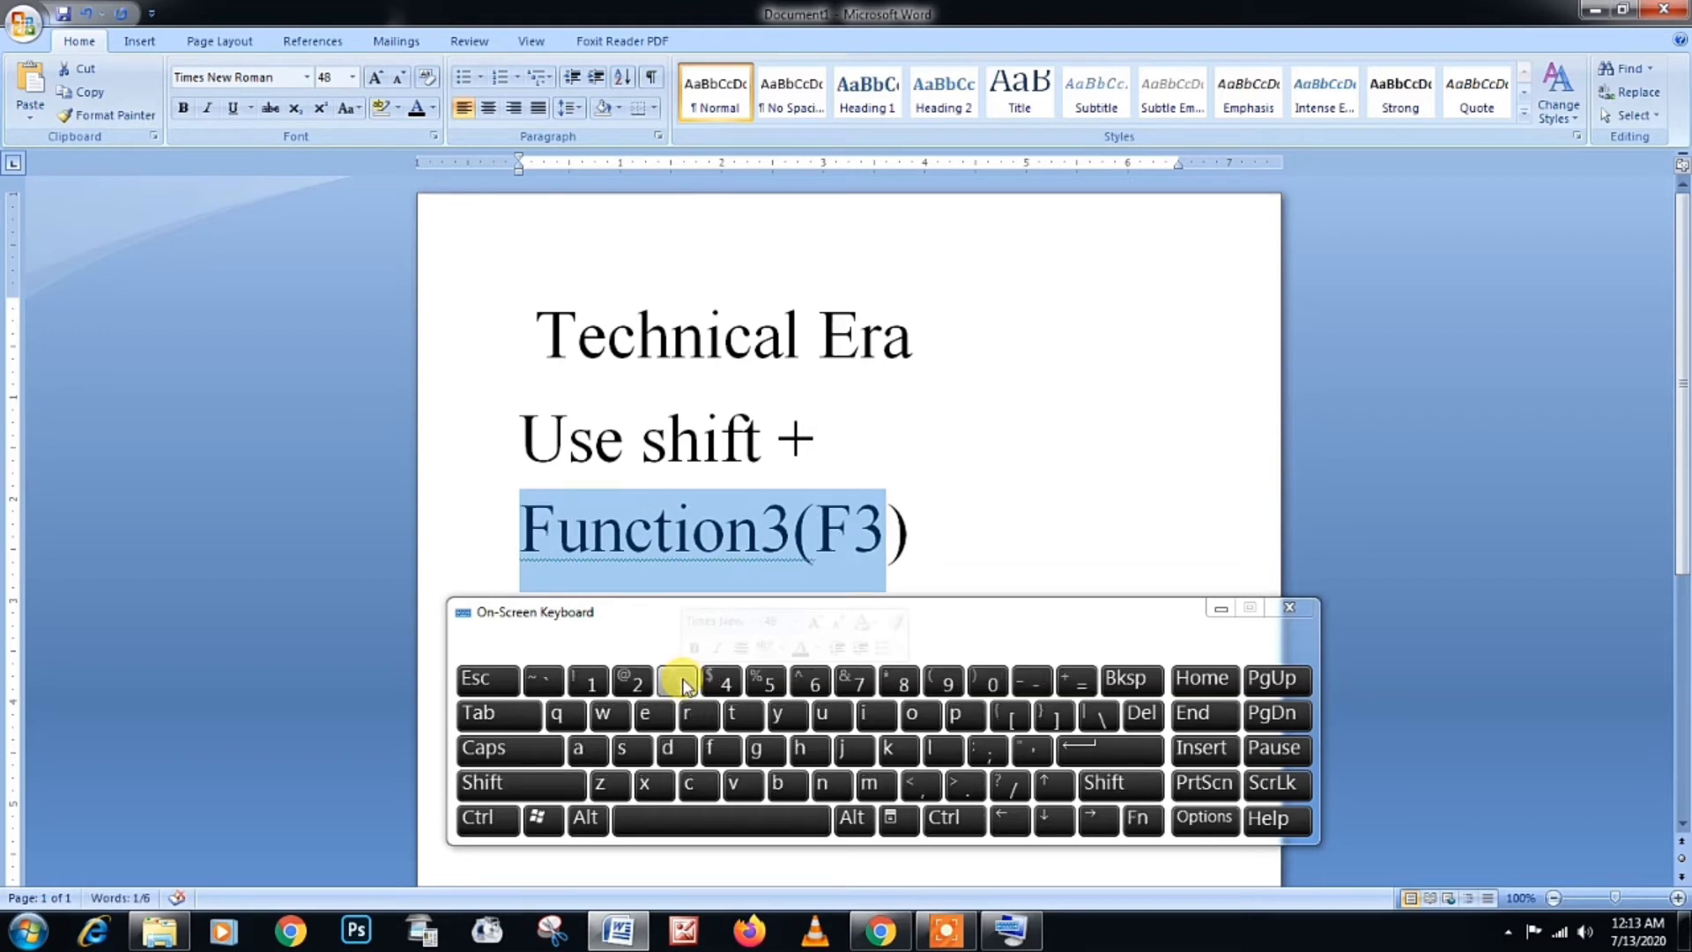
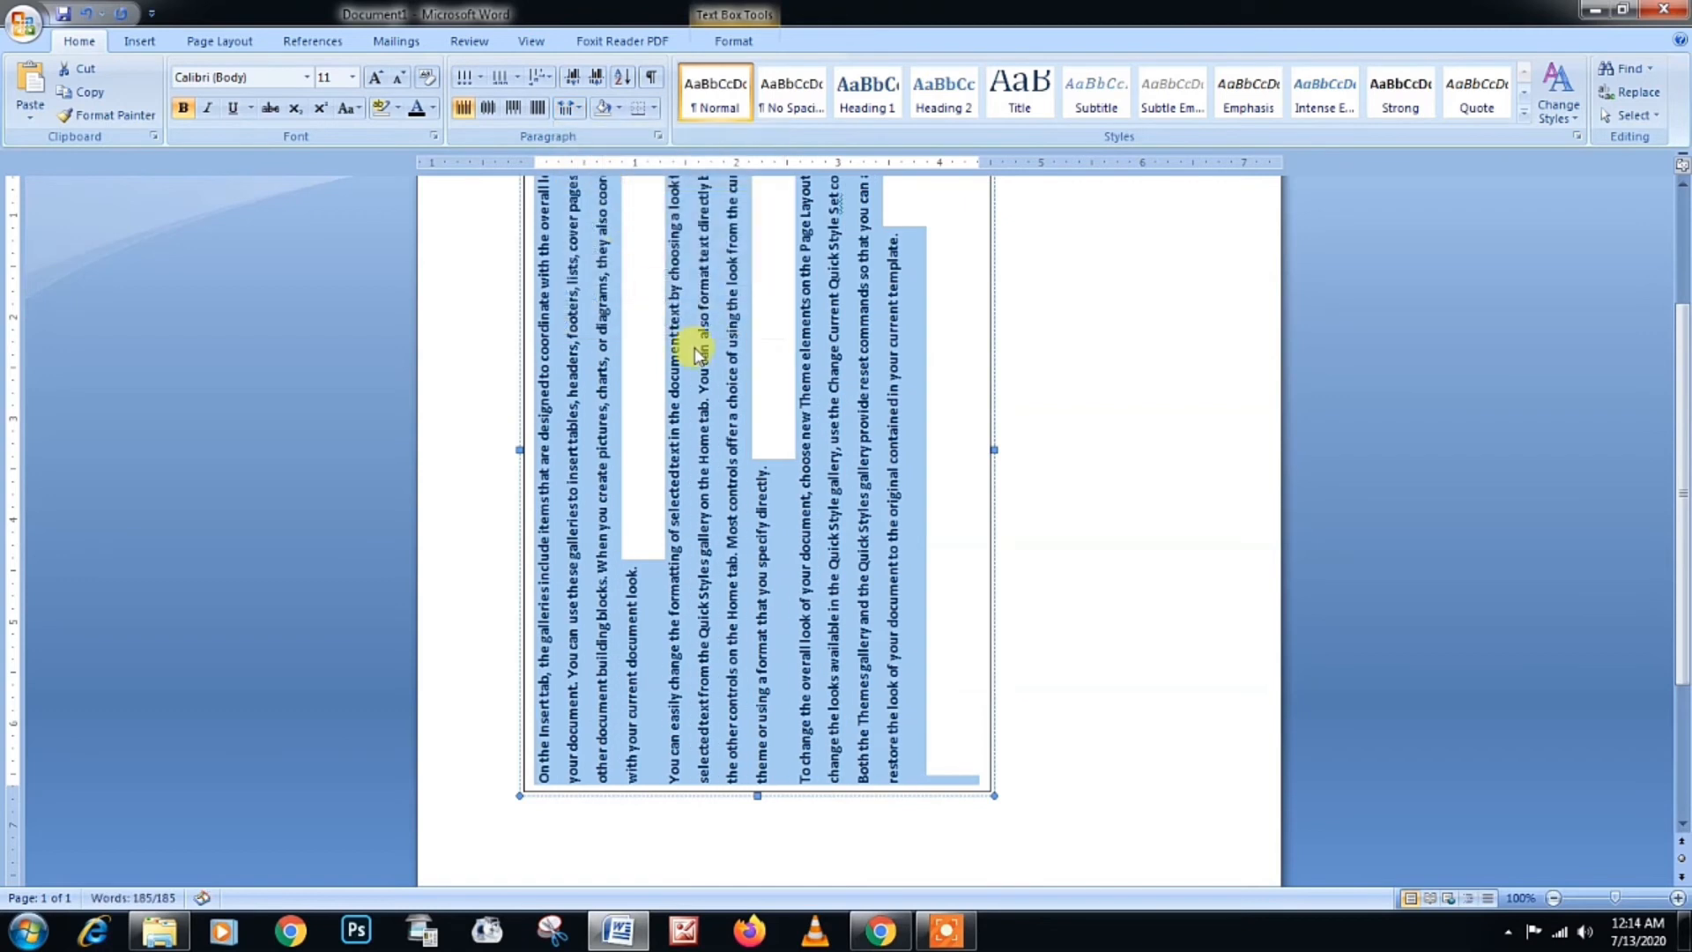
Step: Shrink the text box holding the rotated paragraphs to about 3.71" high by 3.73" wide
left_click(1110, 638)
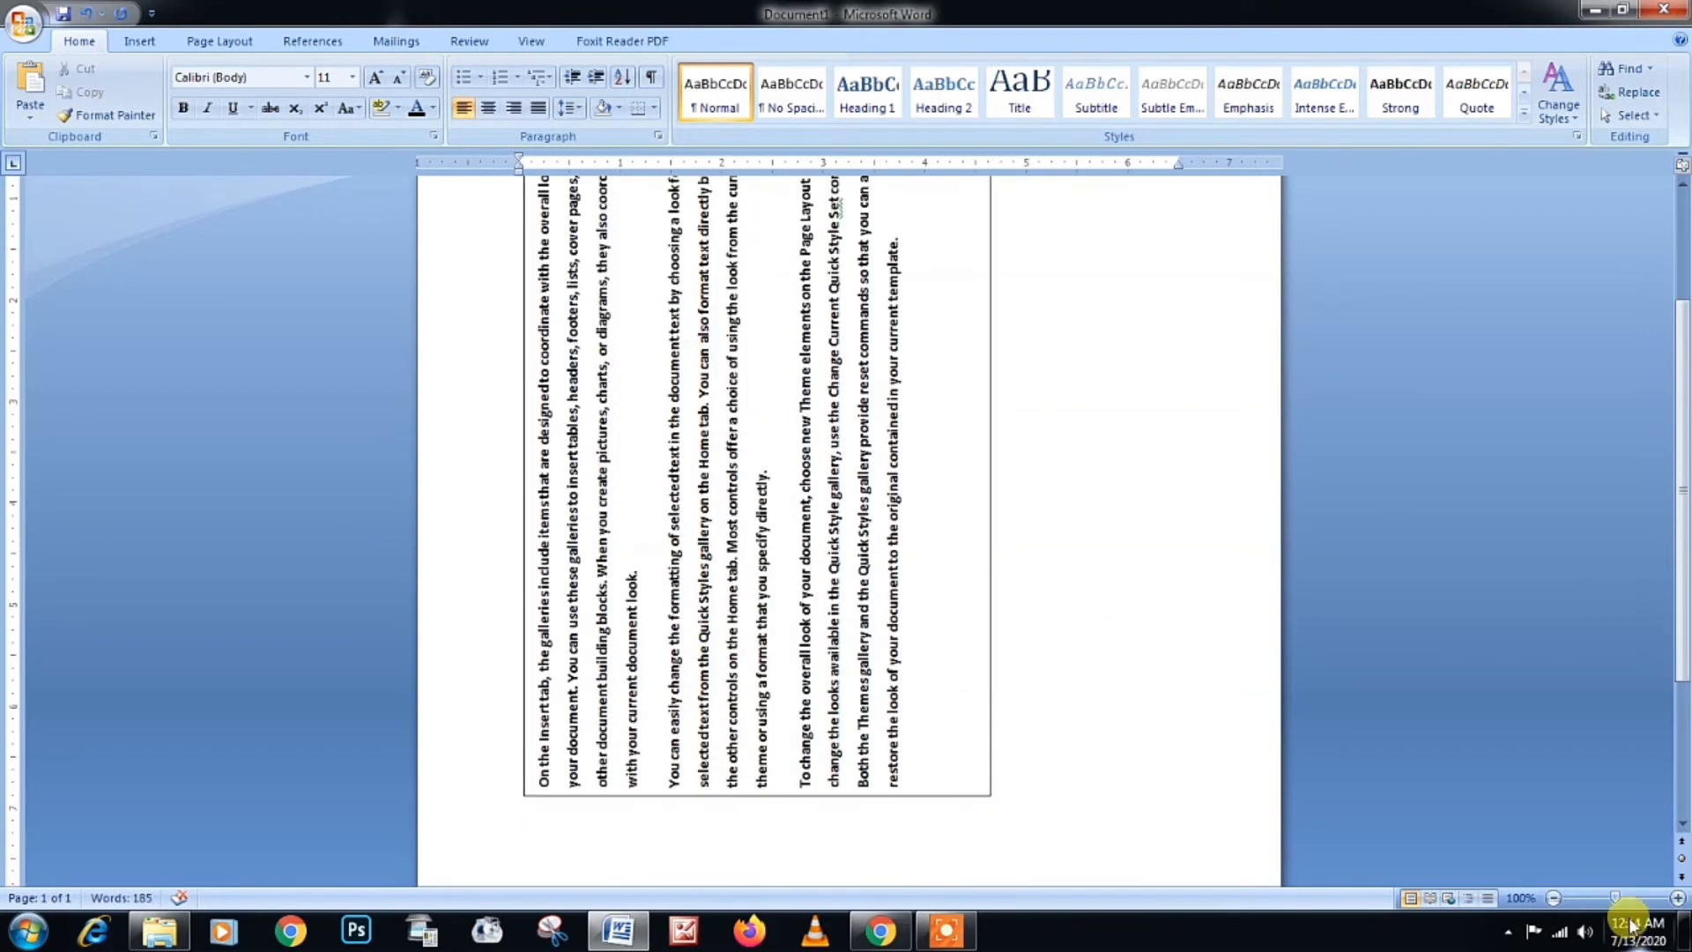
left_click(932, 784)
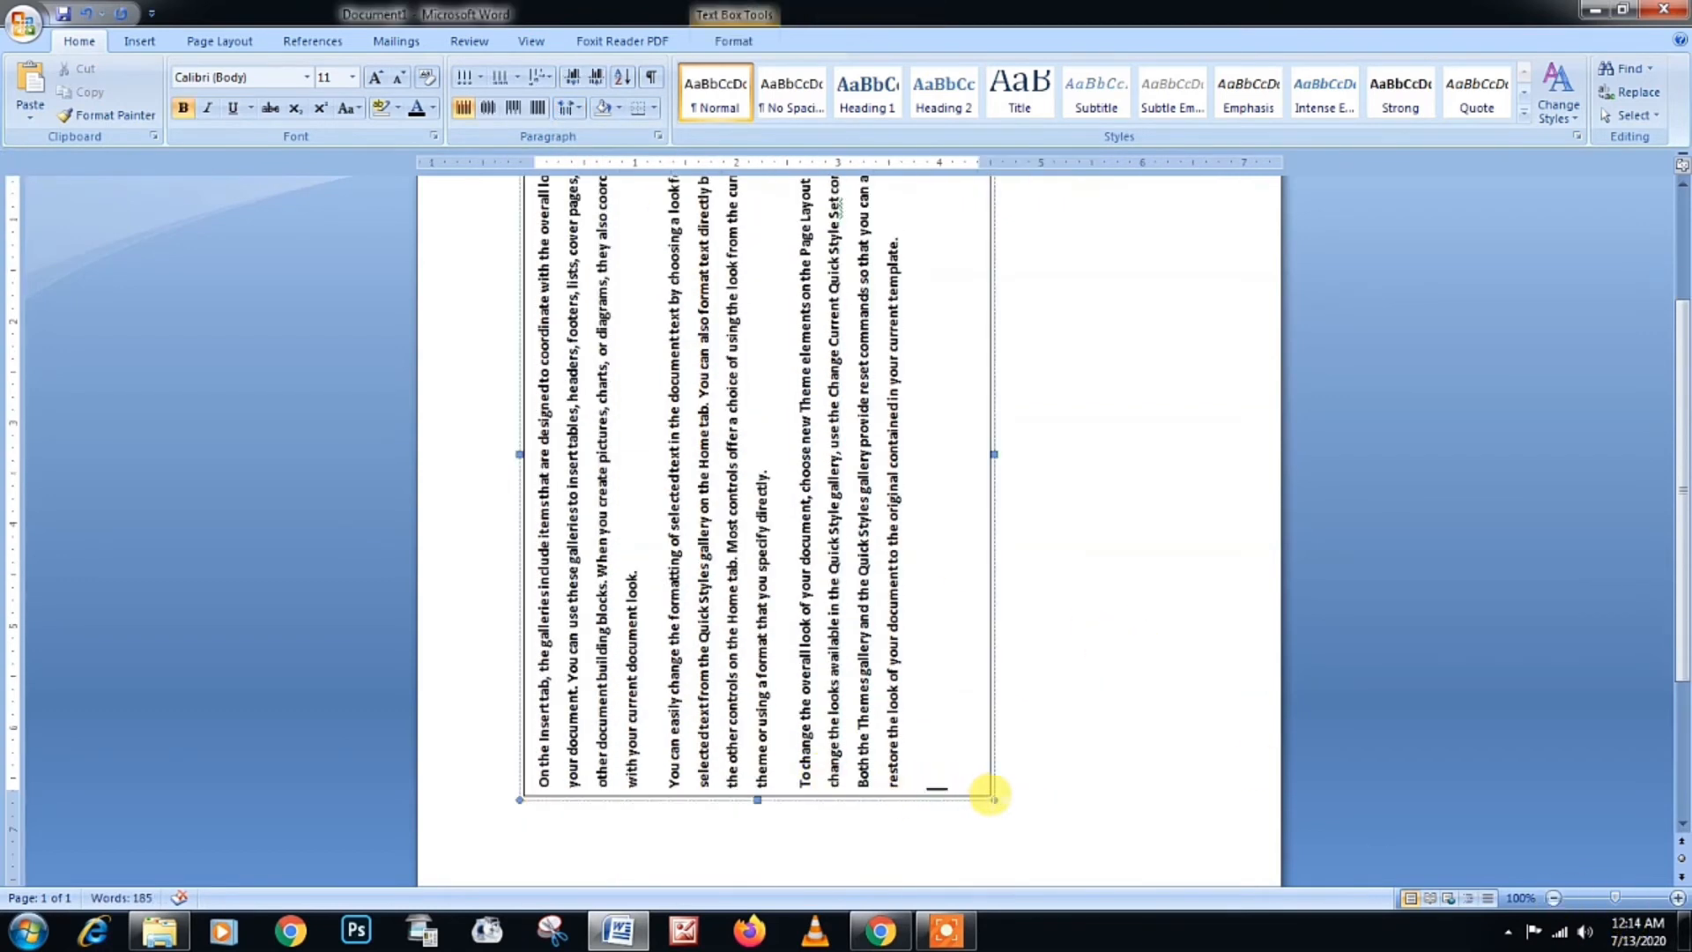
left_click_drag(990, 798, 901, 488)
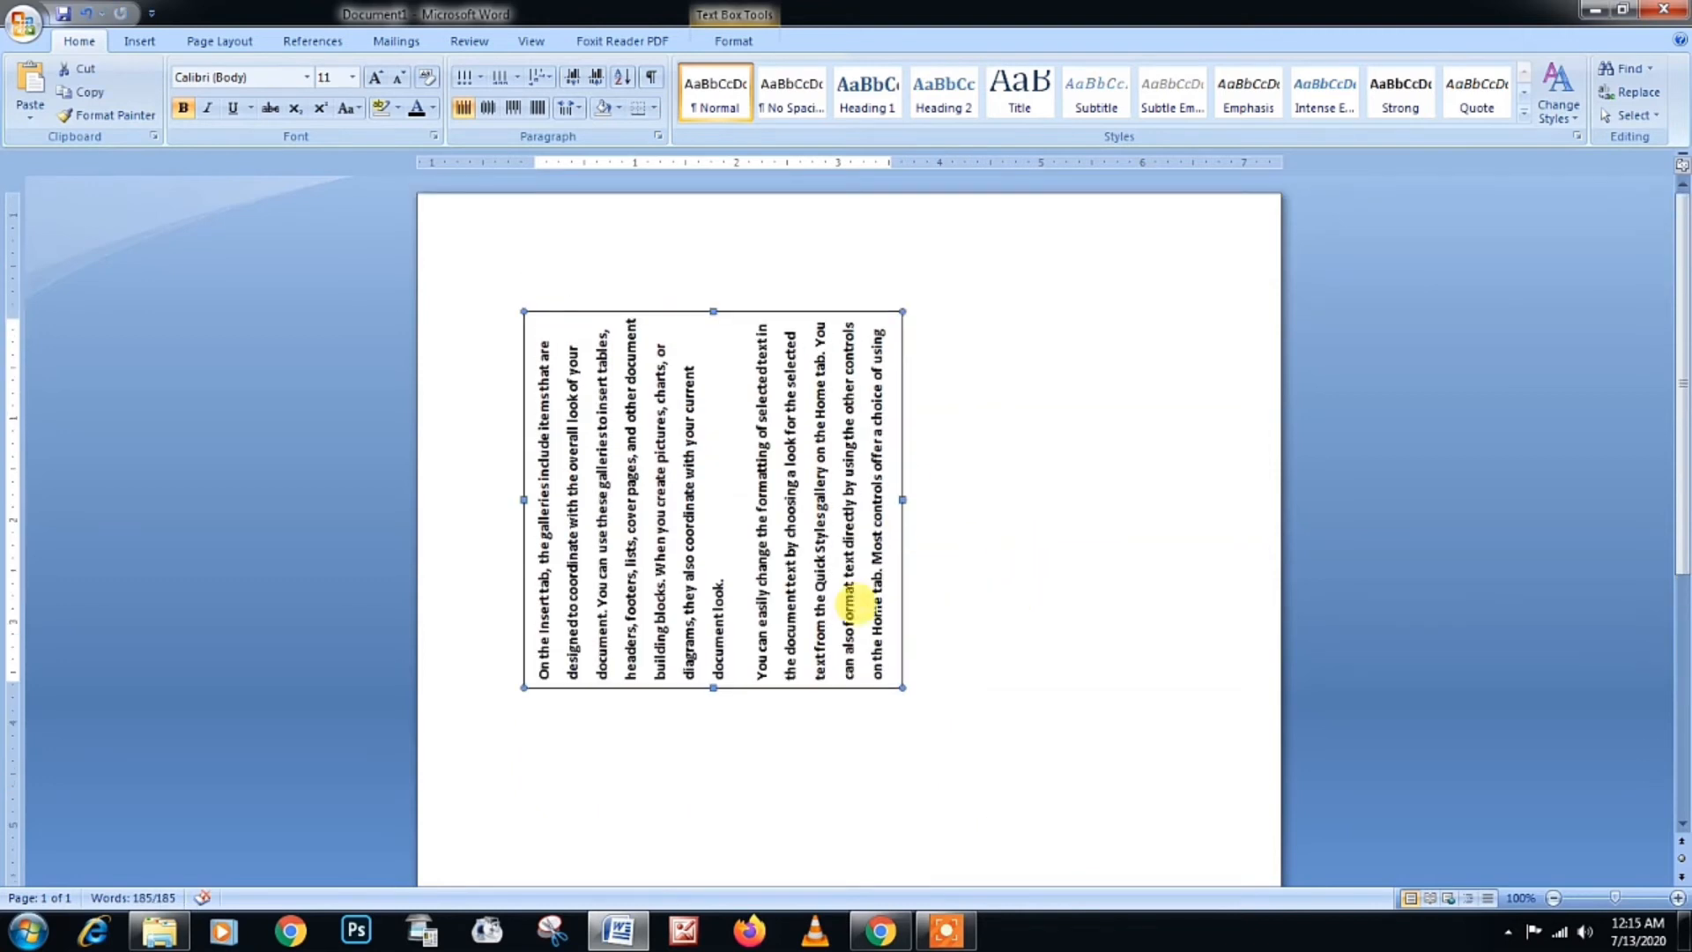
left_click(833, 555)
key("ctrl+a")
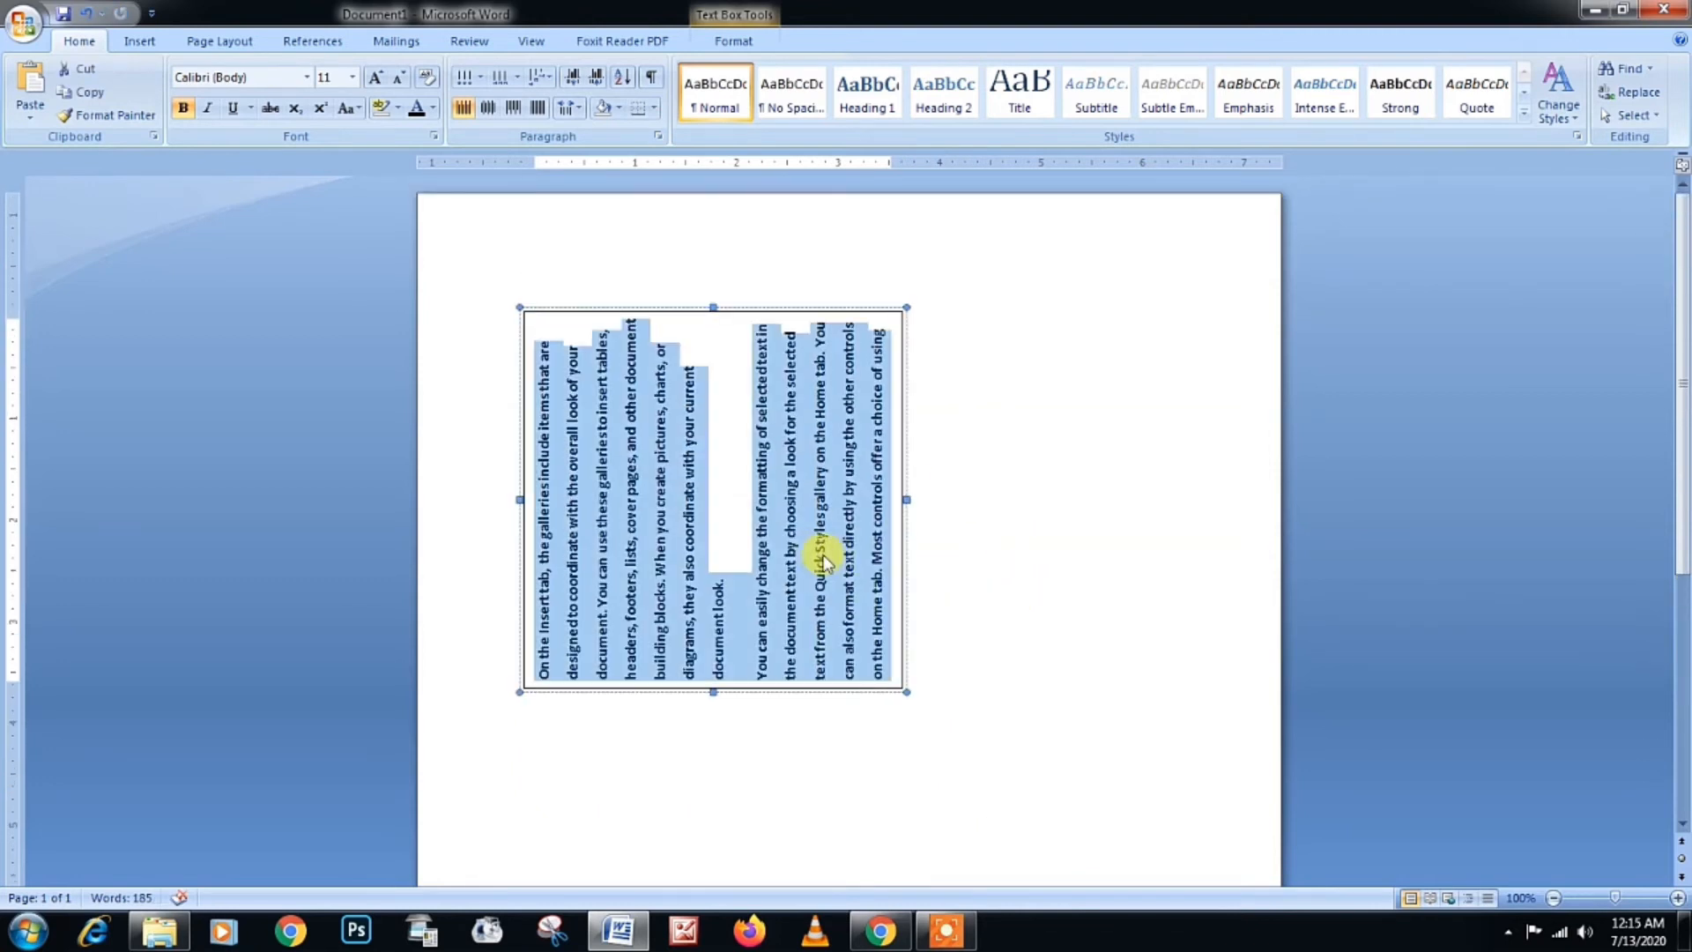
left_click(1057, 530)
left_click(532, 333)
left_click_drag(532, 333, 881, 506)
left_click(744, 290)
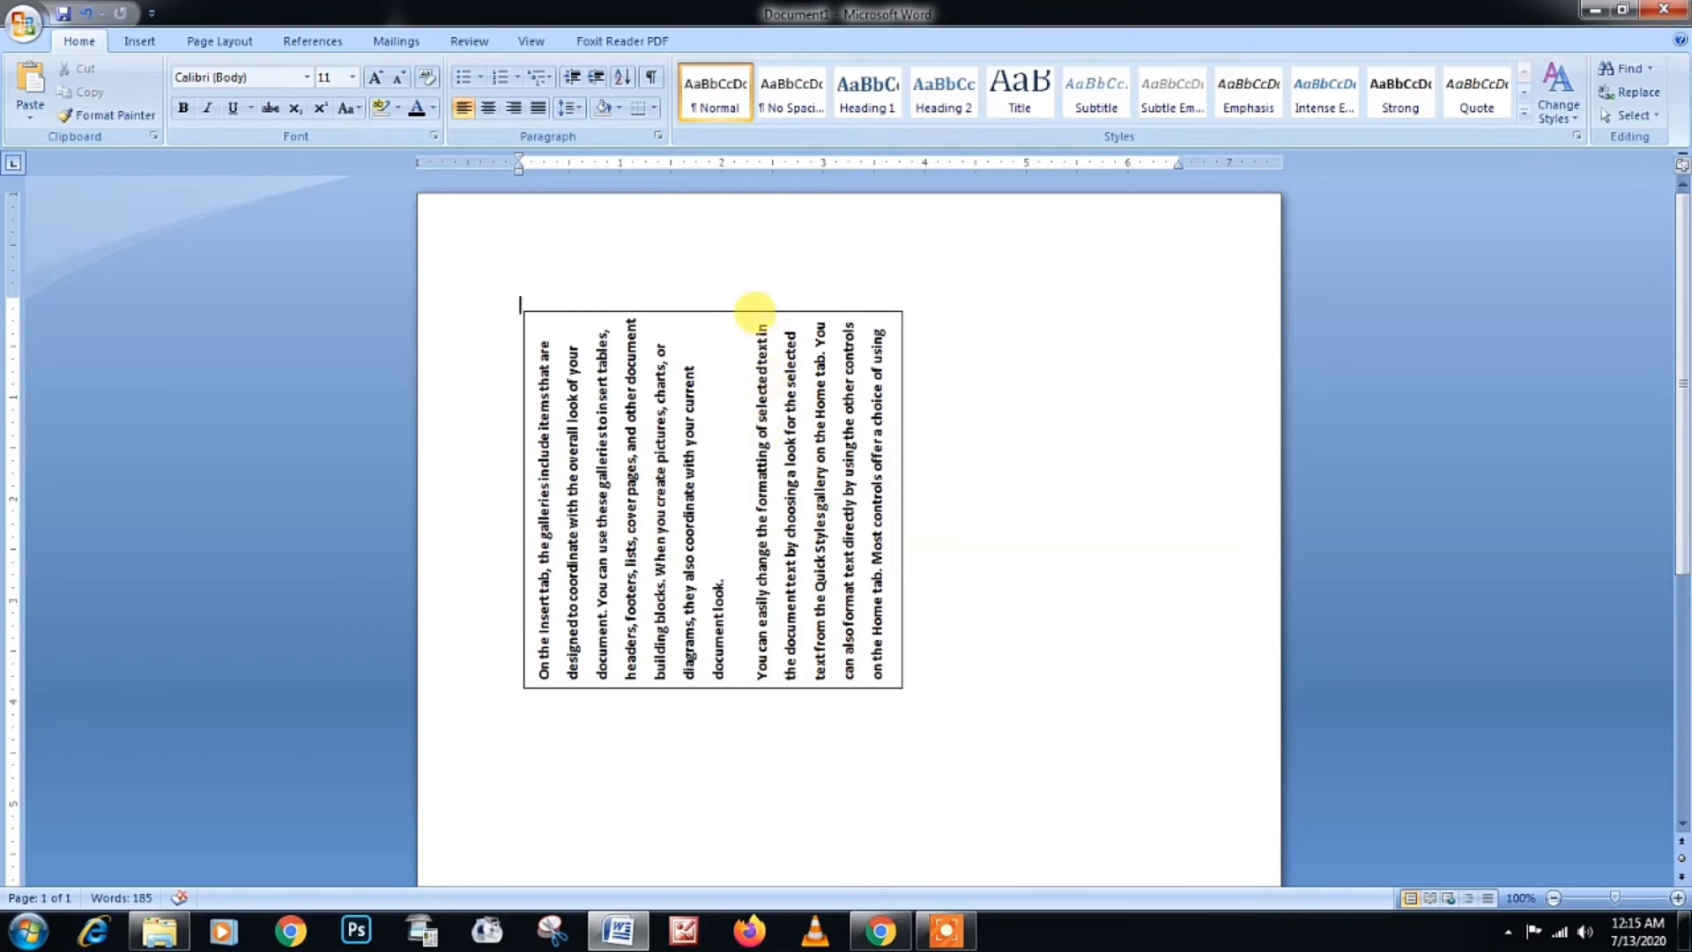
Step: Remove the outline from the text box by setting its shape outline to No Outline
left_click(720, 308)
left_click(733, 40)
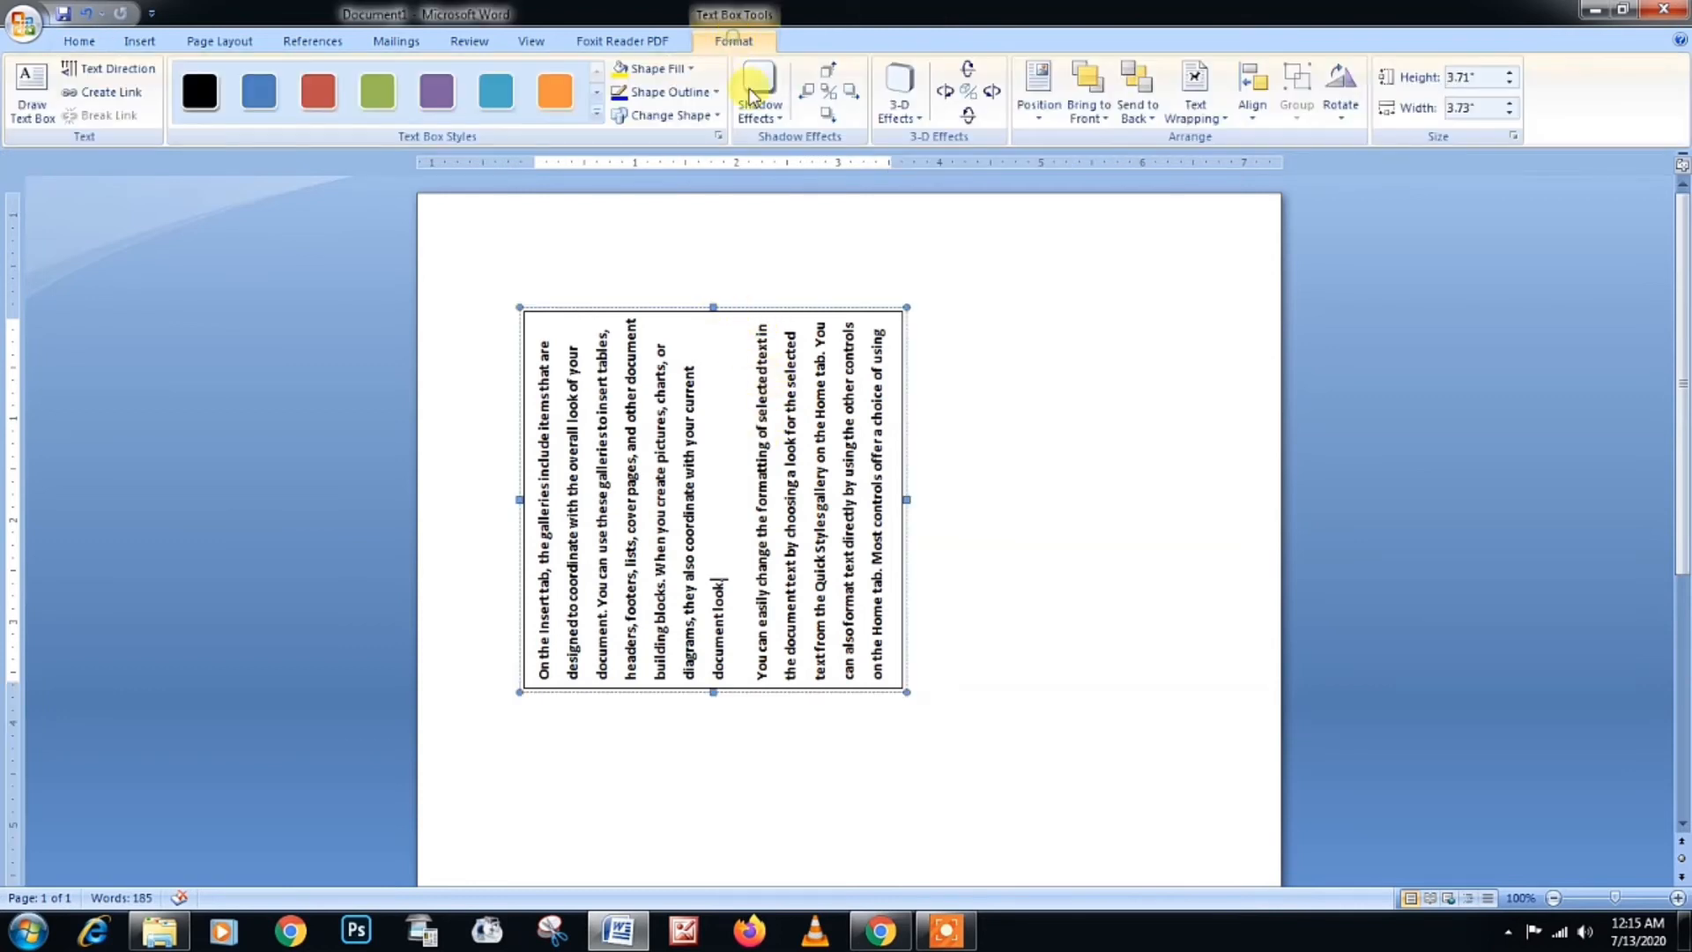
left_click(703, 102)
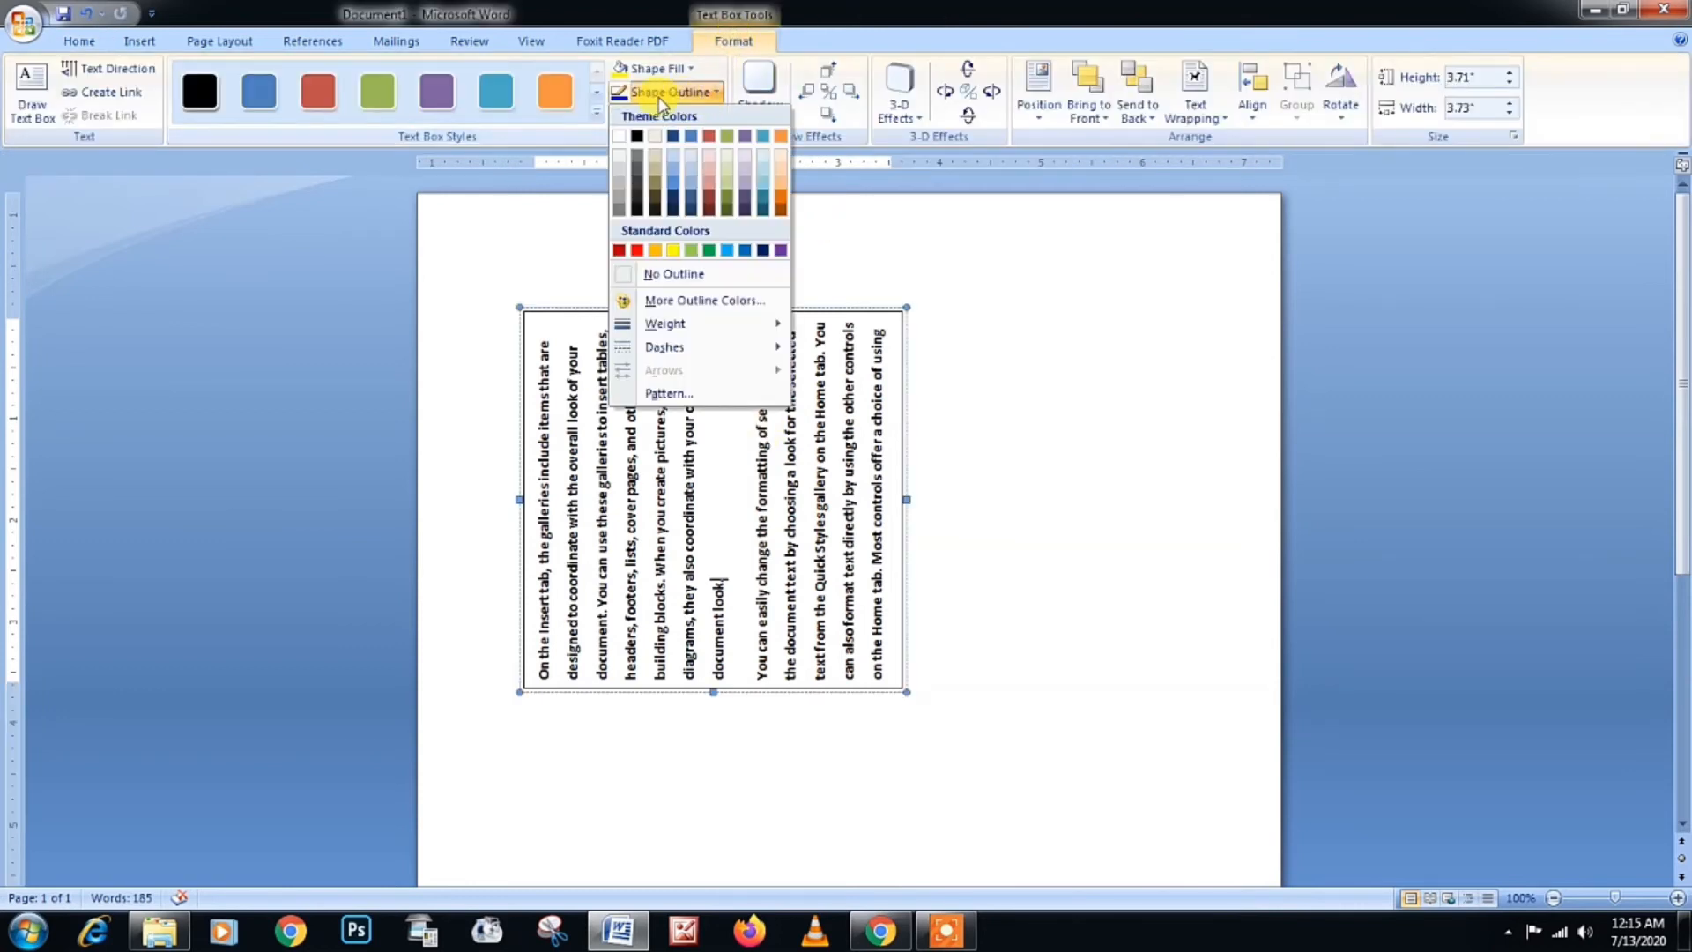
left_click(681, 273)
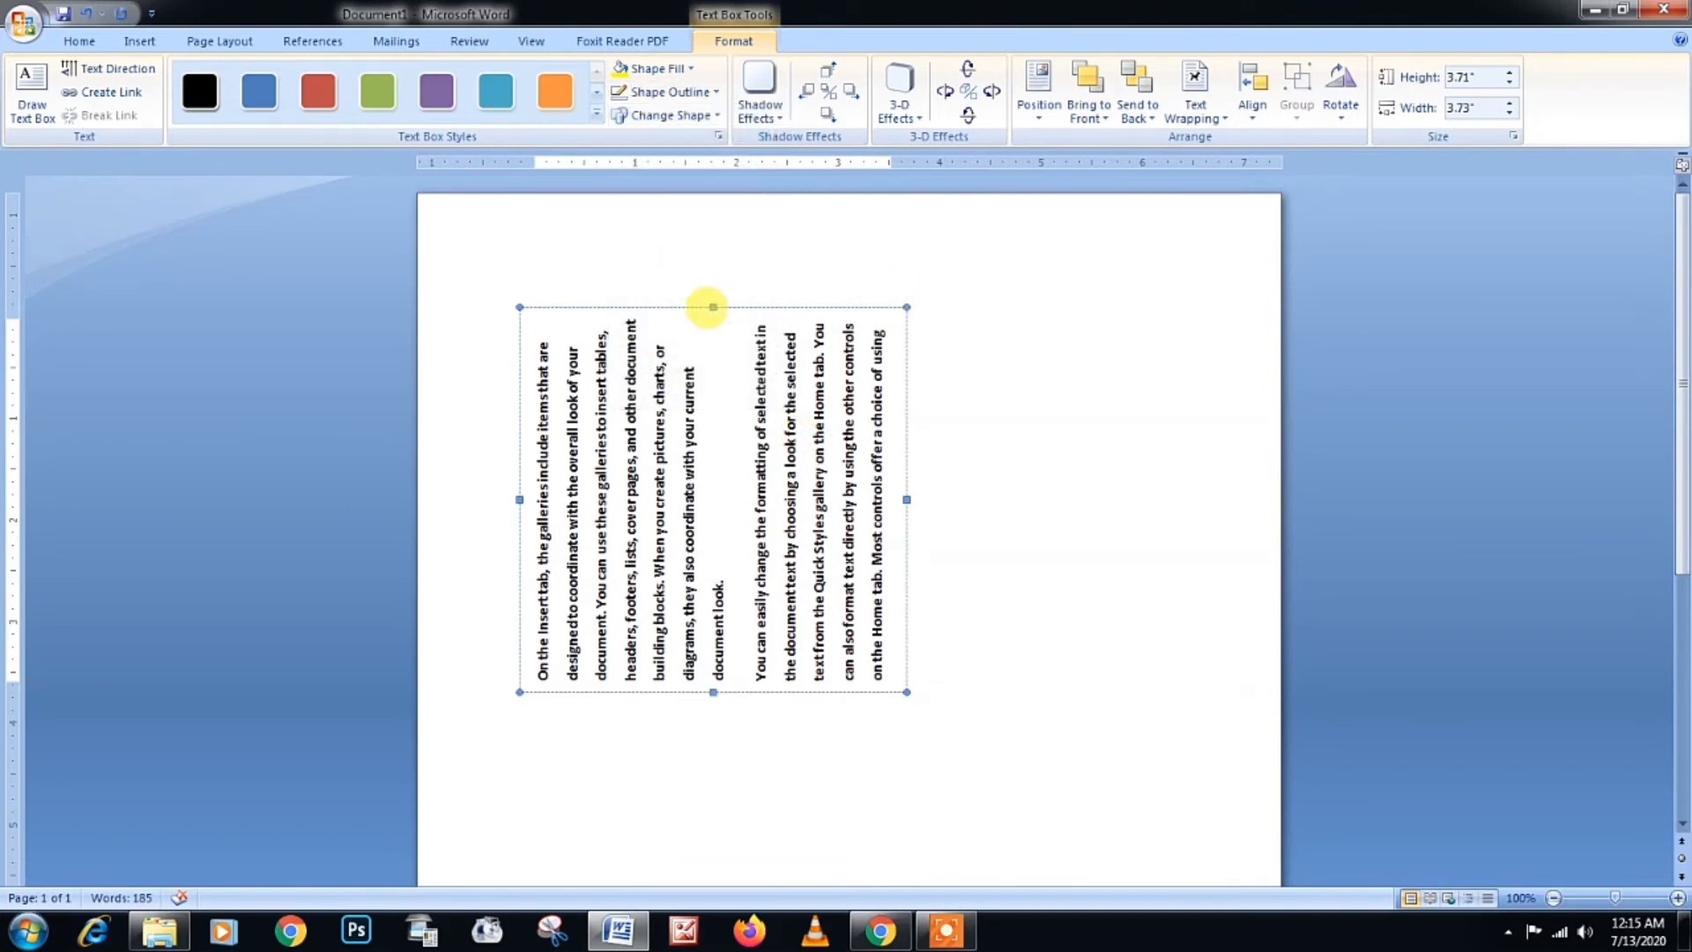
Step: Change the text direction in the text box until the paragraphs run horizontally
left_click(117, 72)
left_click(117, 78)
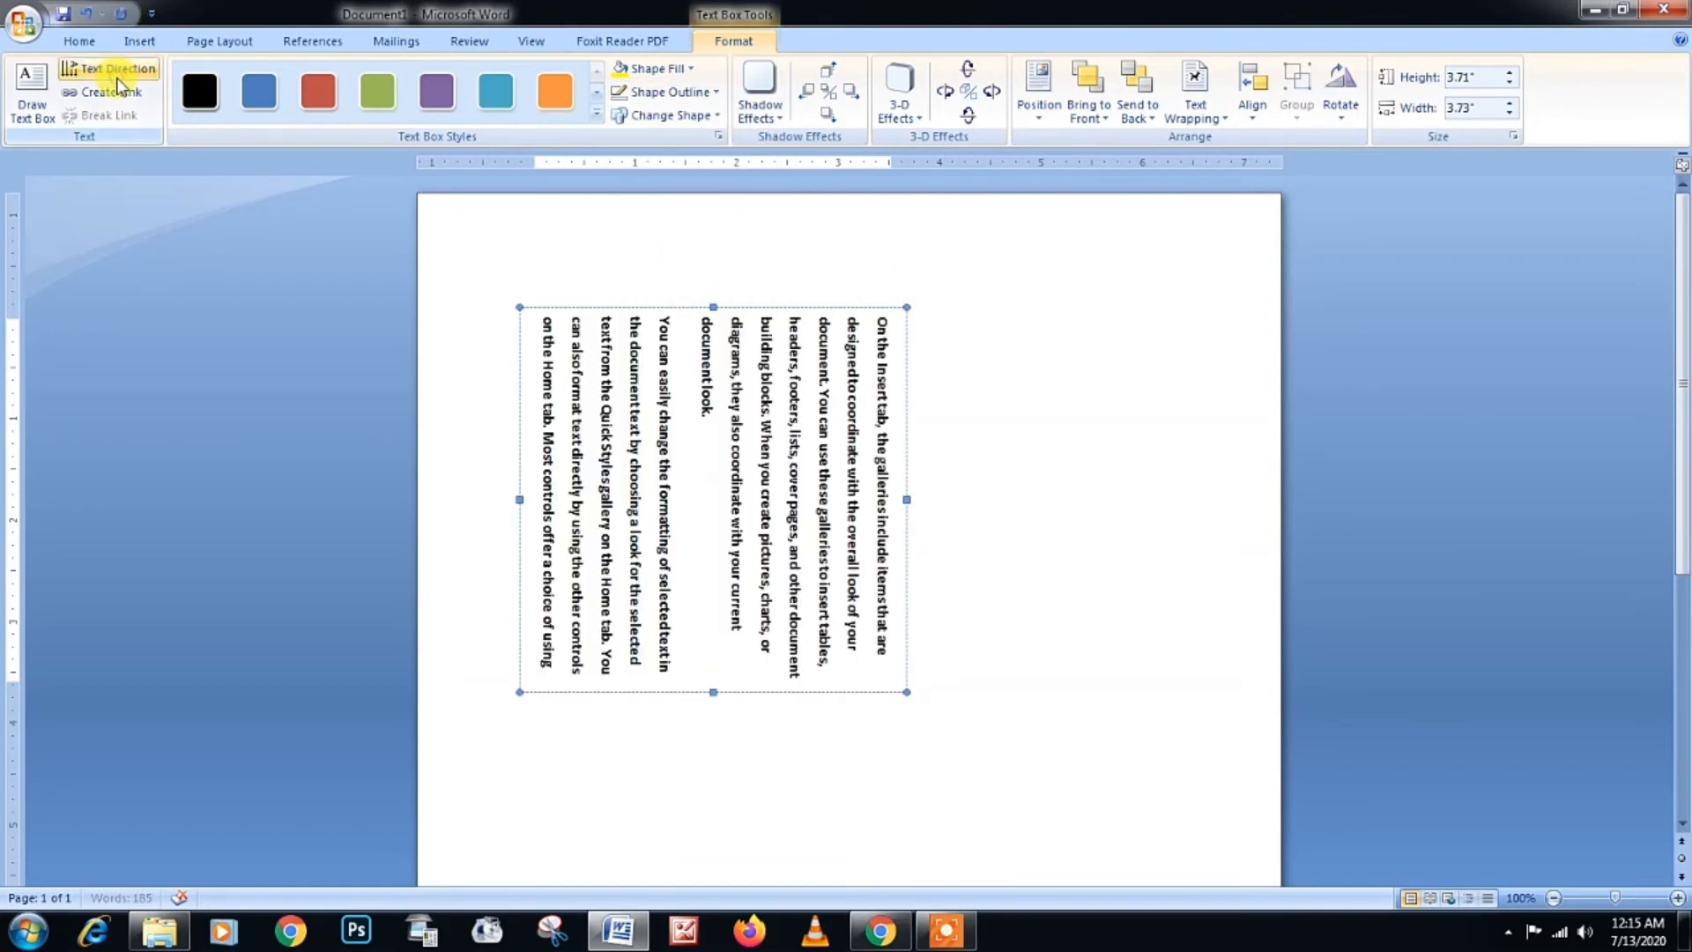
left_click(117, 78)
left_click(117, 79)
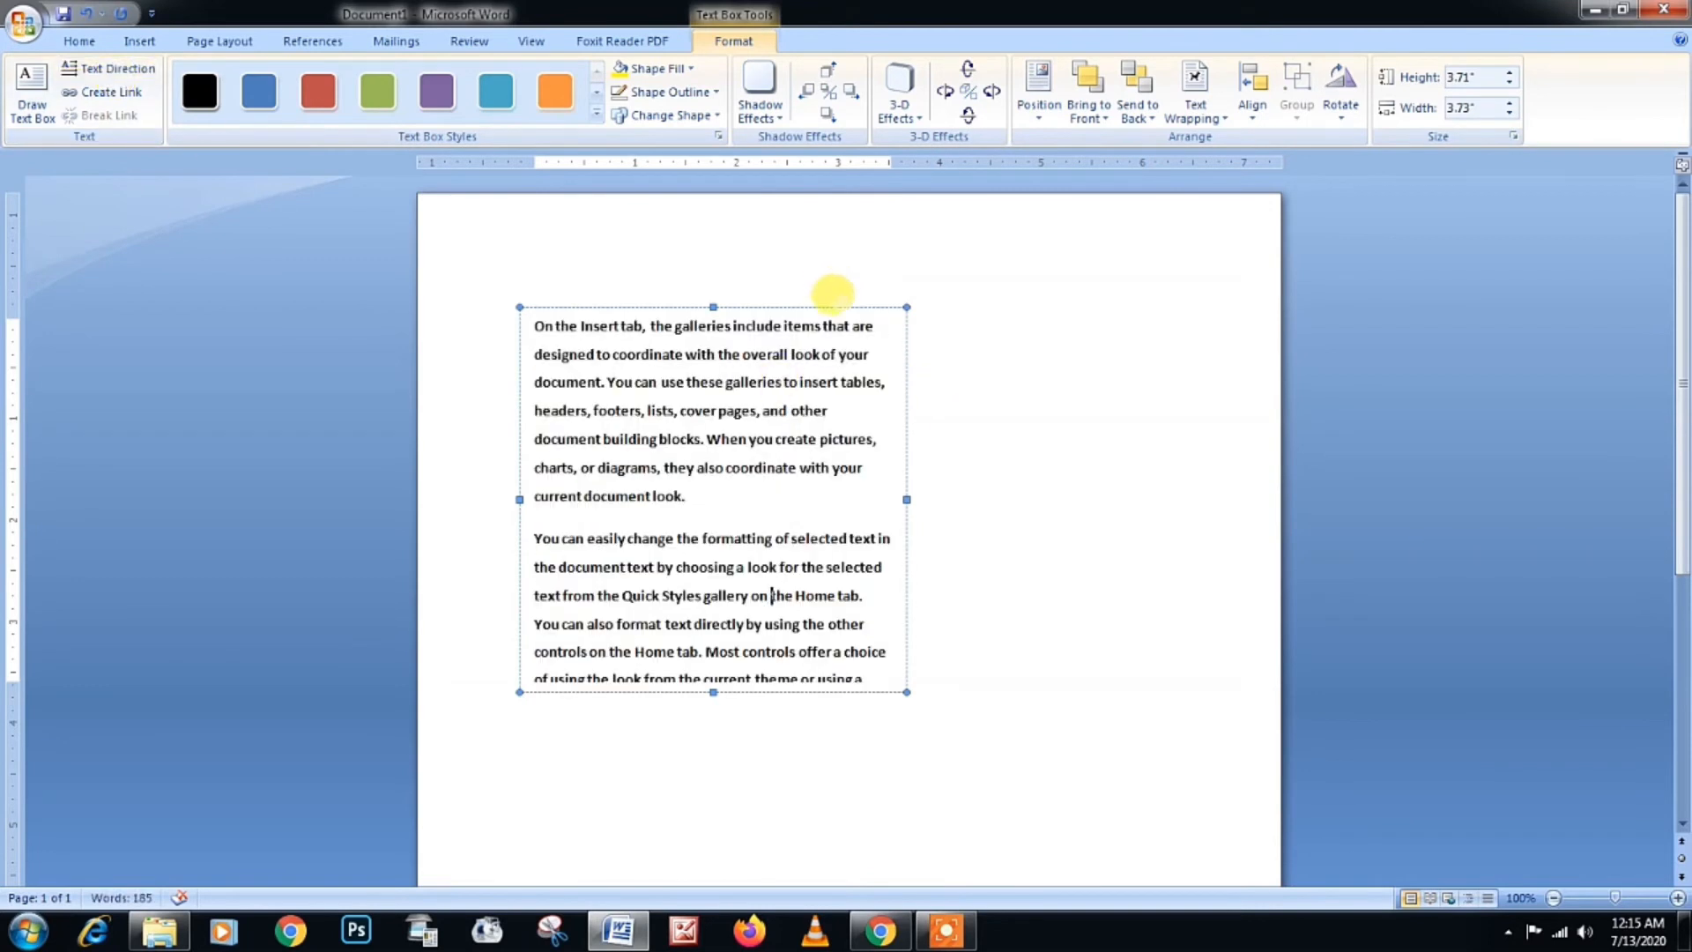
Step: Replace all the text inside the text box with "hello"
left_click(839, 306)
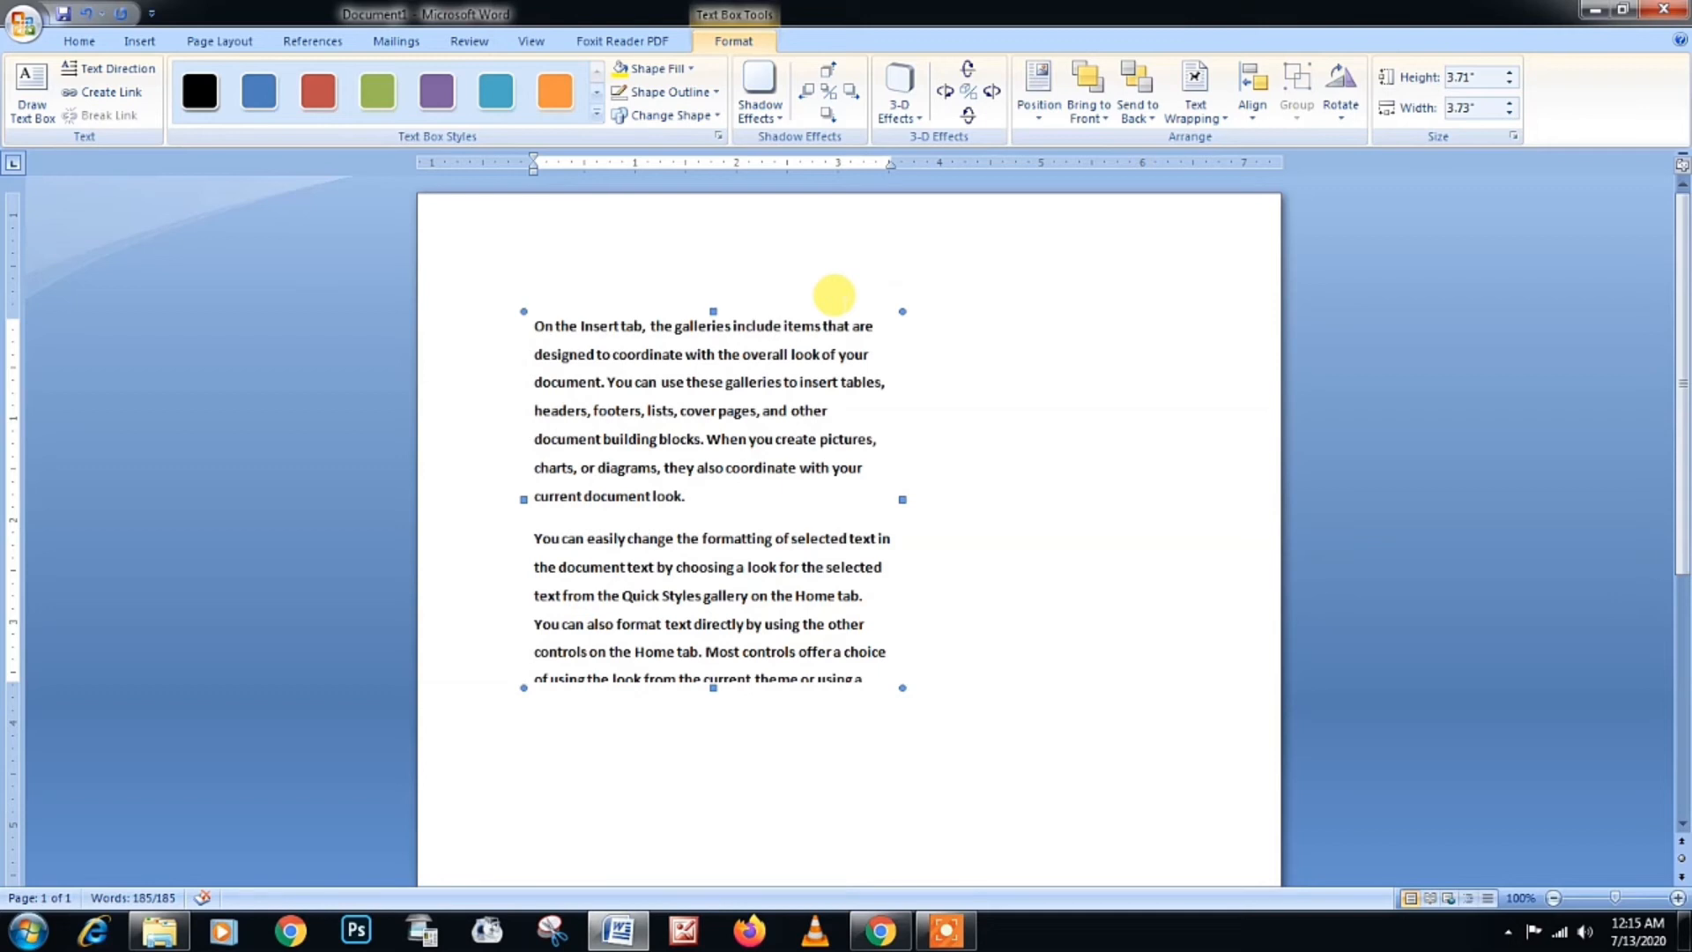
left_click(846, 328)
key("ctrl+a")
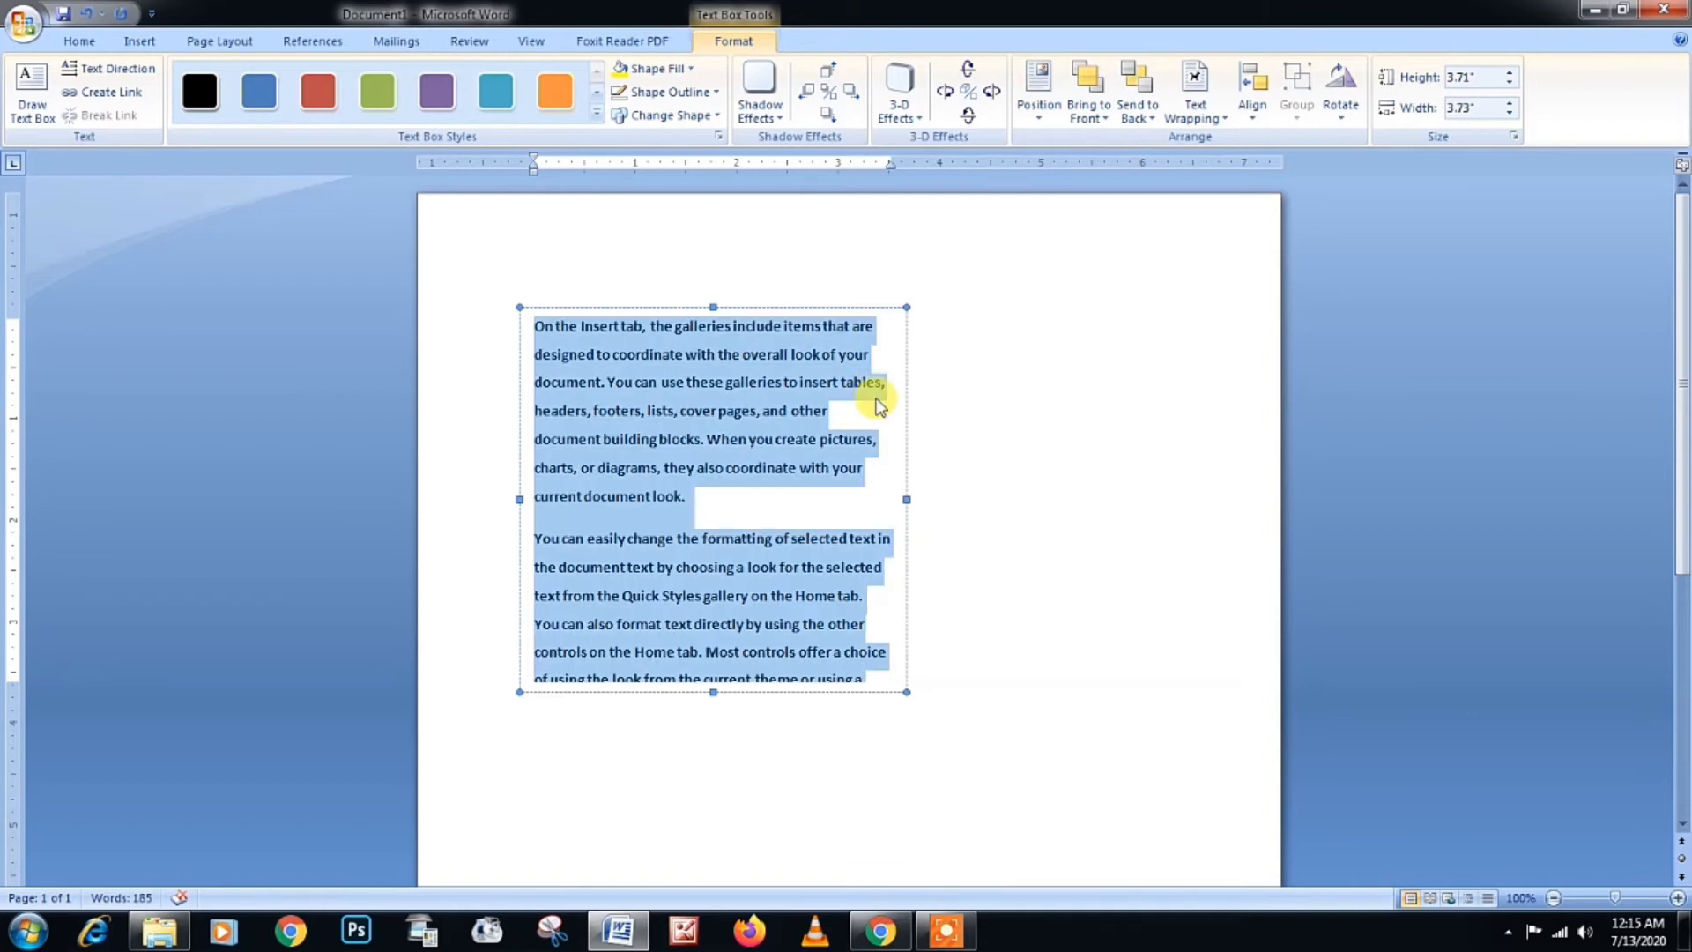
key("BackSpace")
type("hello")
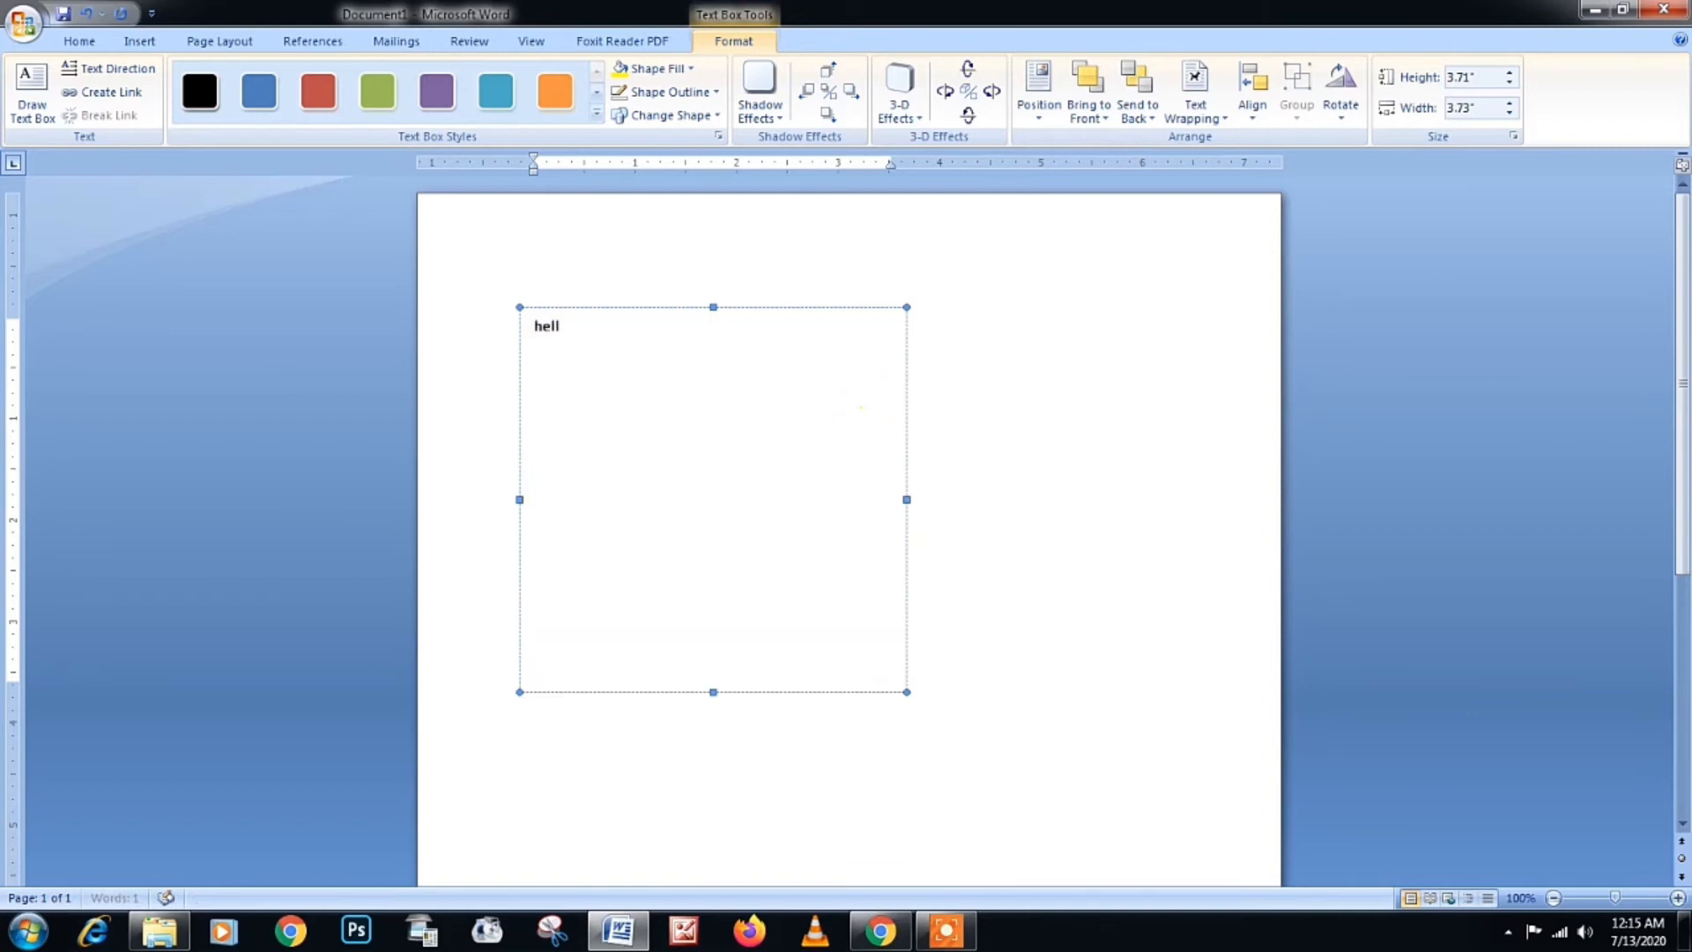
Step: Shrink the text box around hello to about 0.51" high by 0.97" wide
left_click(1024, 416)
left_click(622, 401)
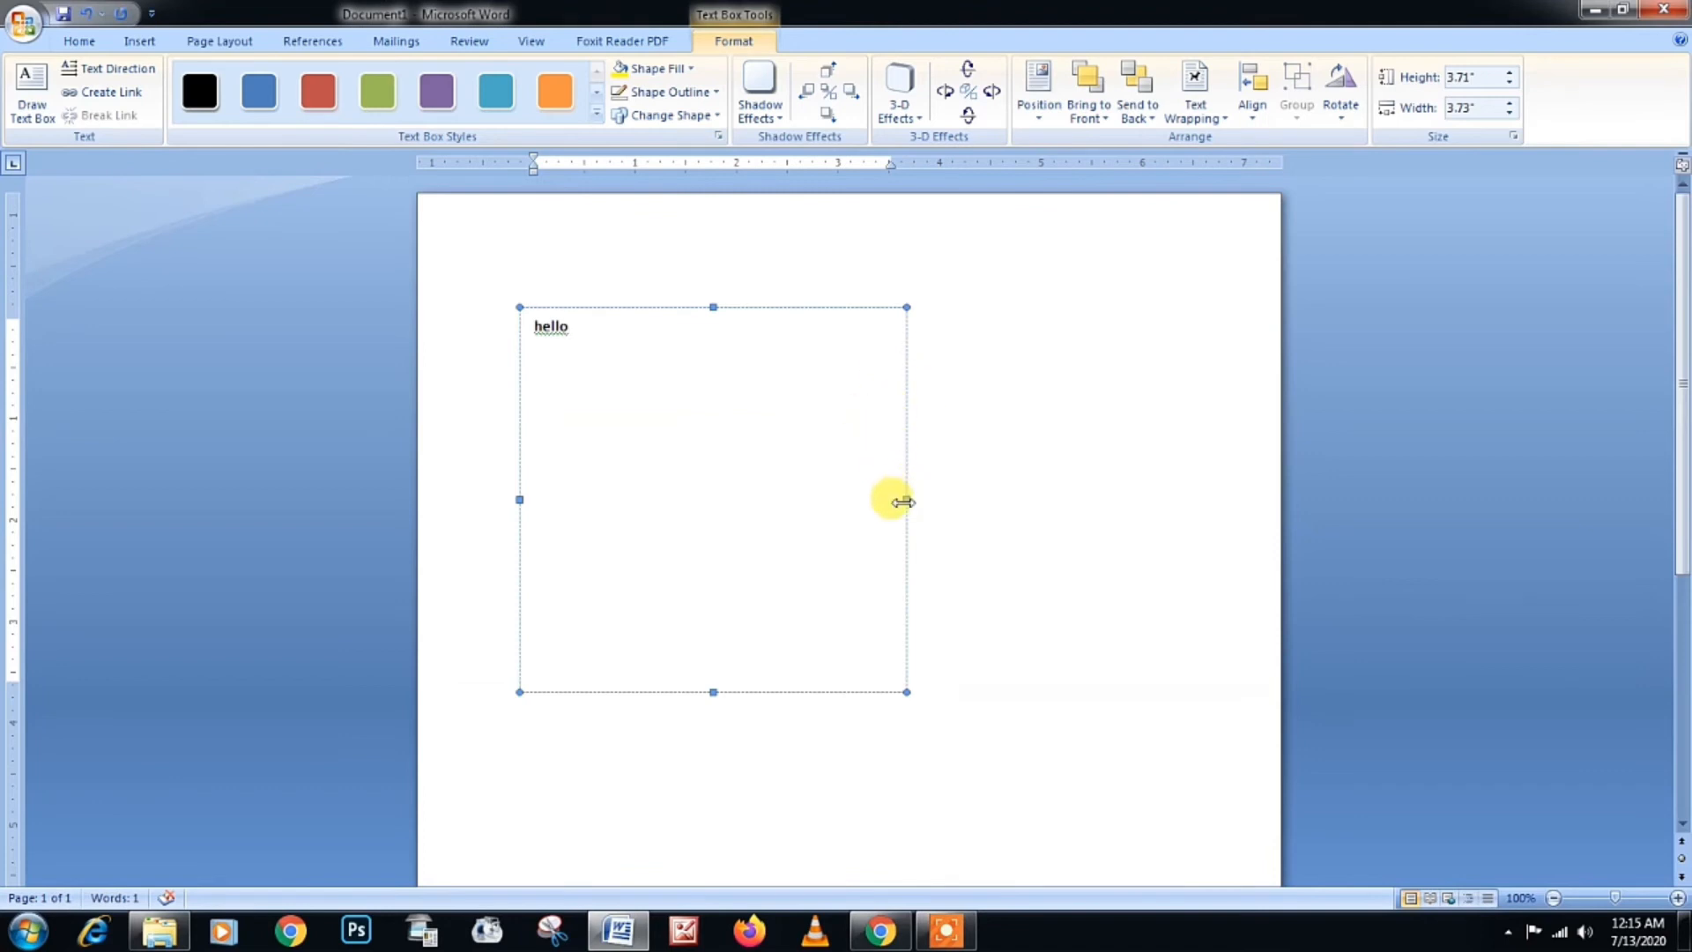
left_click_drag(883, 480, 555, 468)
left_click_drag(548, 686, 604, 339)
Step: Cycle the hello text through its directions back to horizontal, and delete the text box
left_click(141, 70)
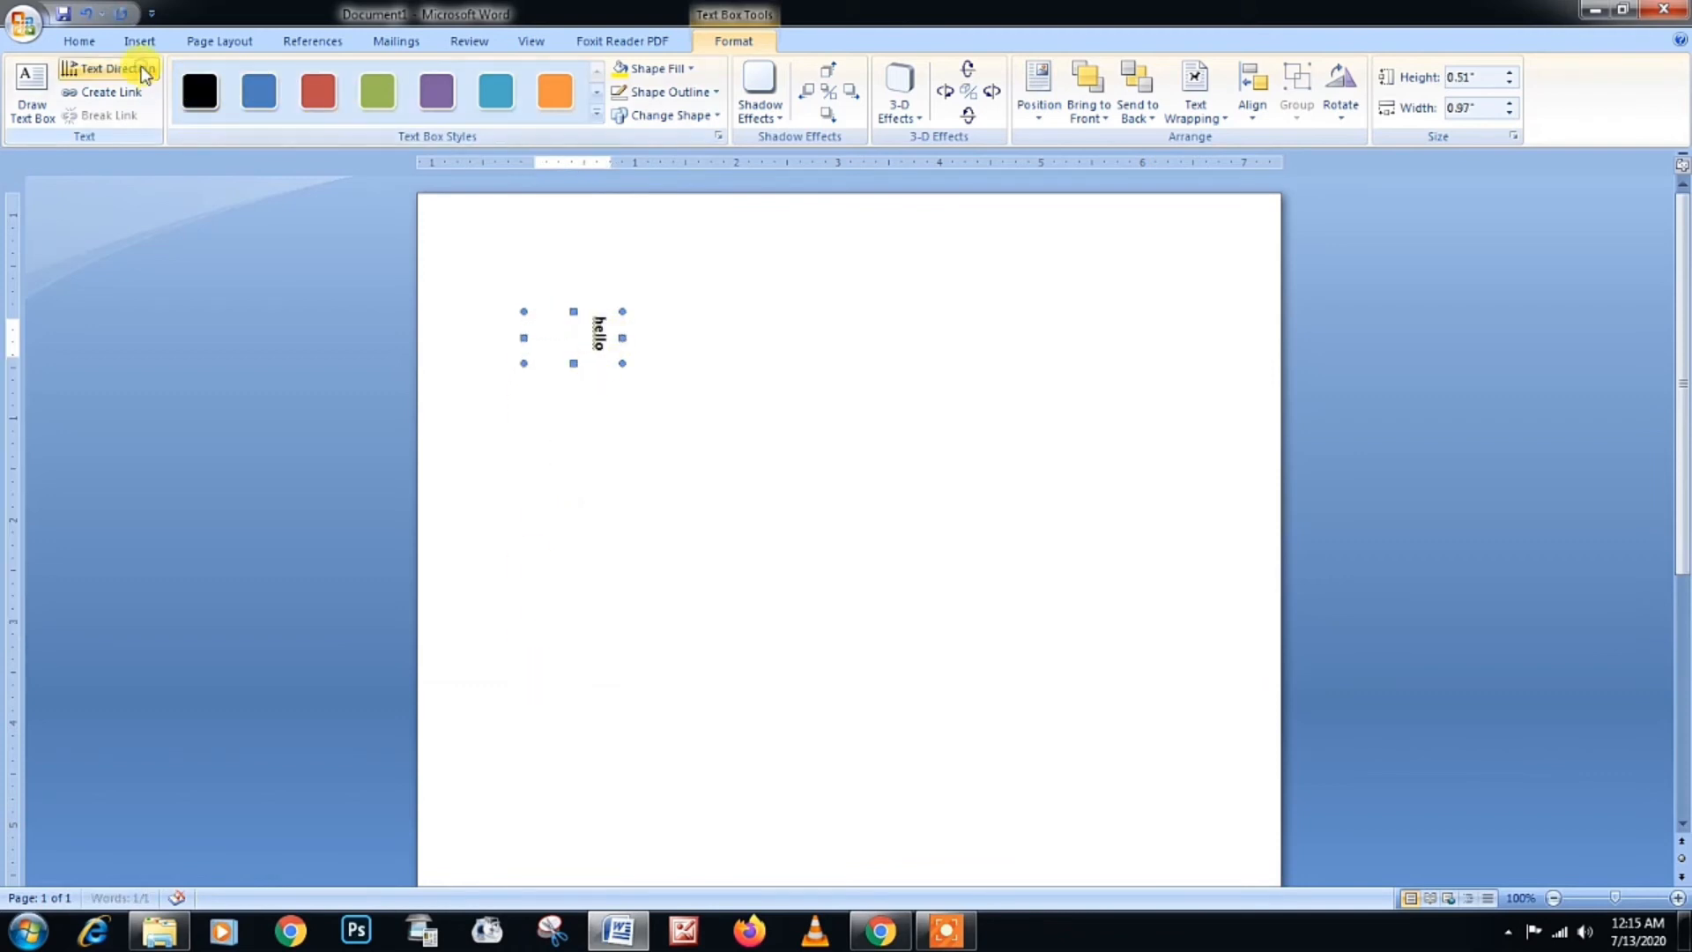
left_click(143, 73)
left_click(144, 73)
left_click(144, 74)
left_click(144, 73)
left_click(144, 73)
left_click(143, 73)
left_click(144, 74)
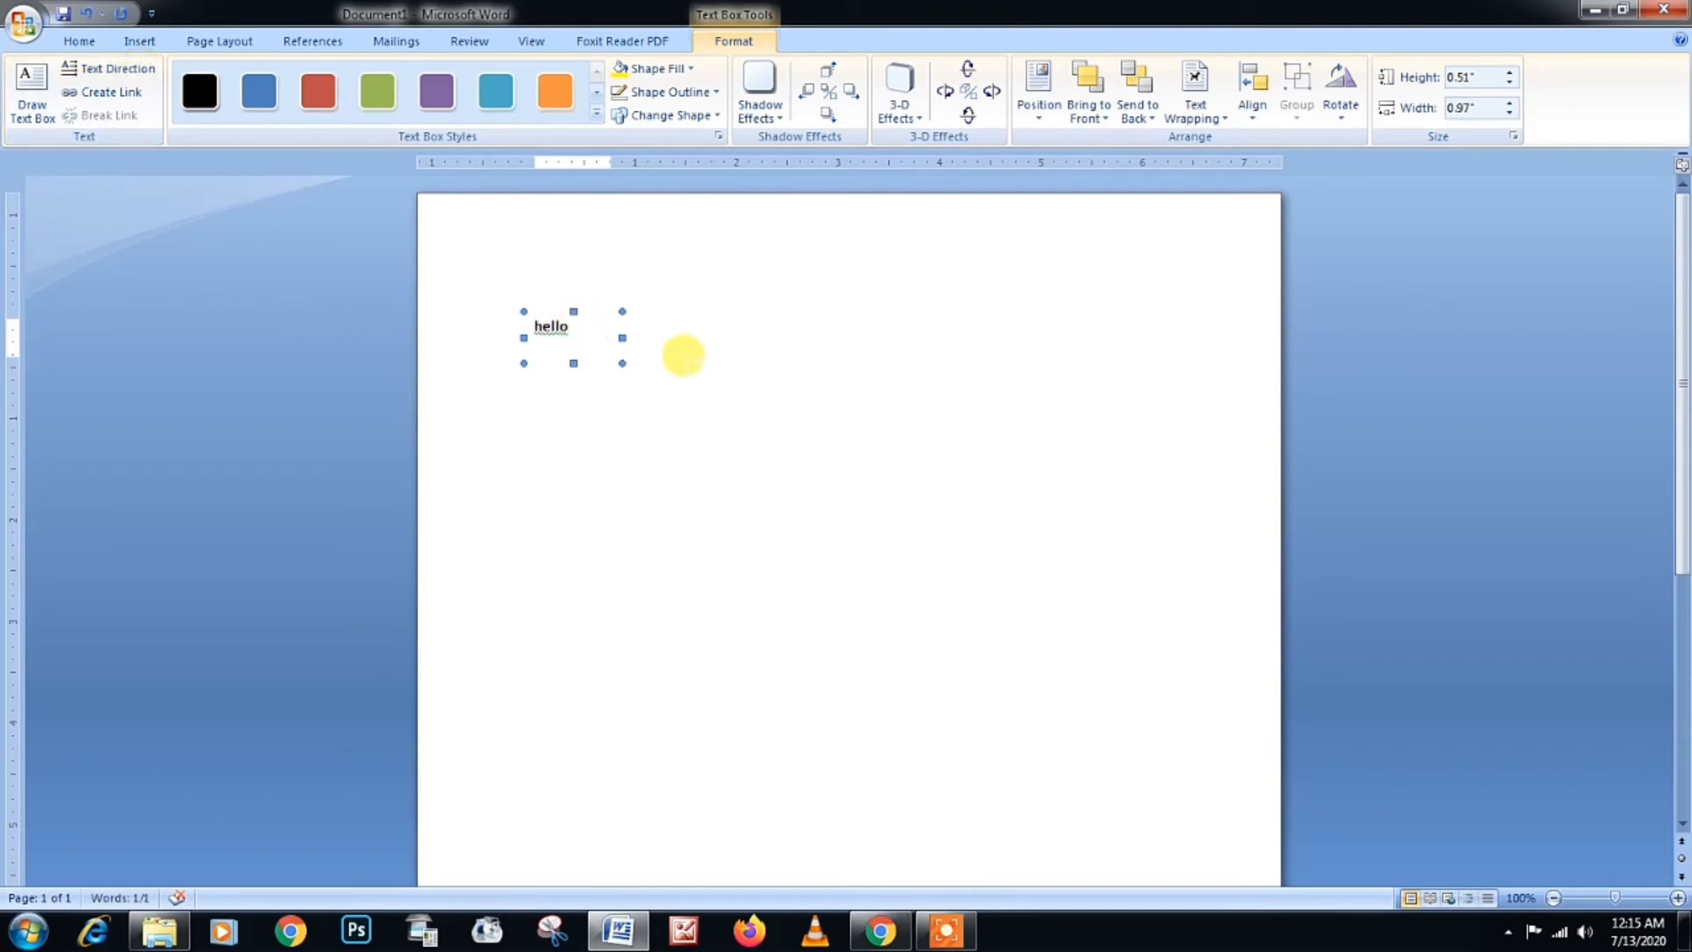
left_click(684, 357)
key("Delete")
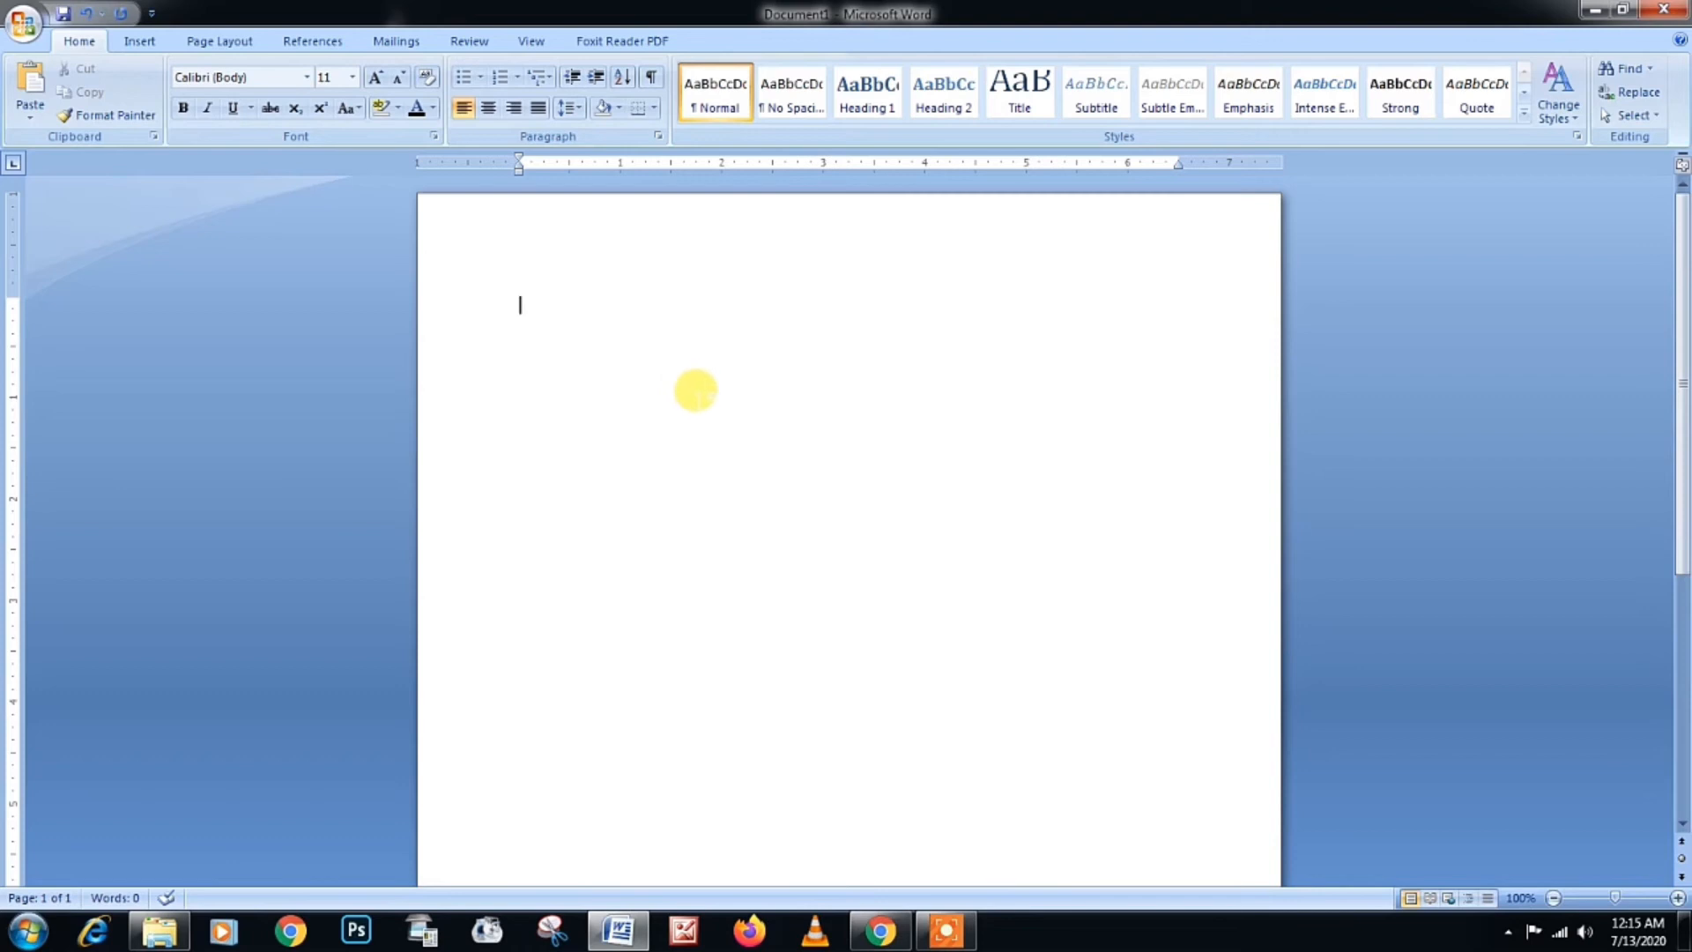
Step: Write the heading "CALCULATION USING MS WORD" on the empty page and make it bold and centered
type("CALCULATION")
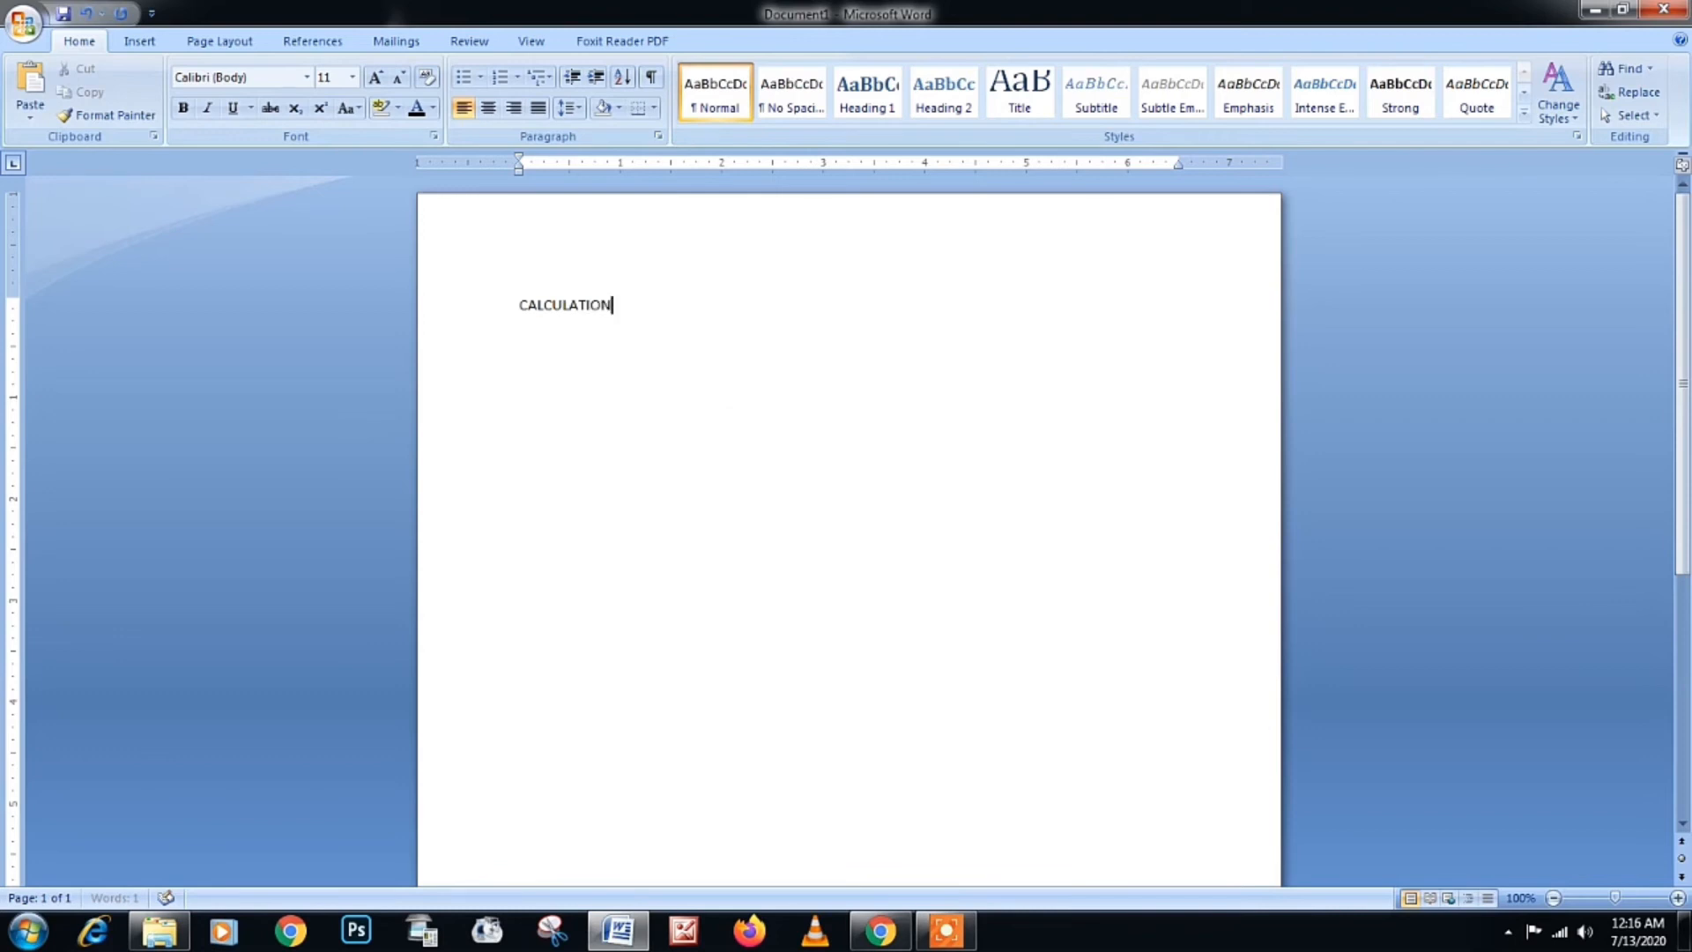
type(" MS WORD")
key("ctrl+a")
key("ctrl+e")
type("TECHnical—Era")
key("ctrl+z")
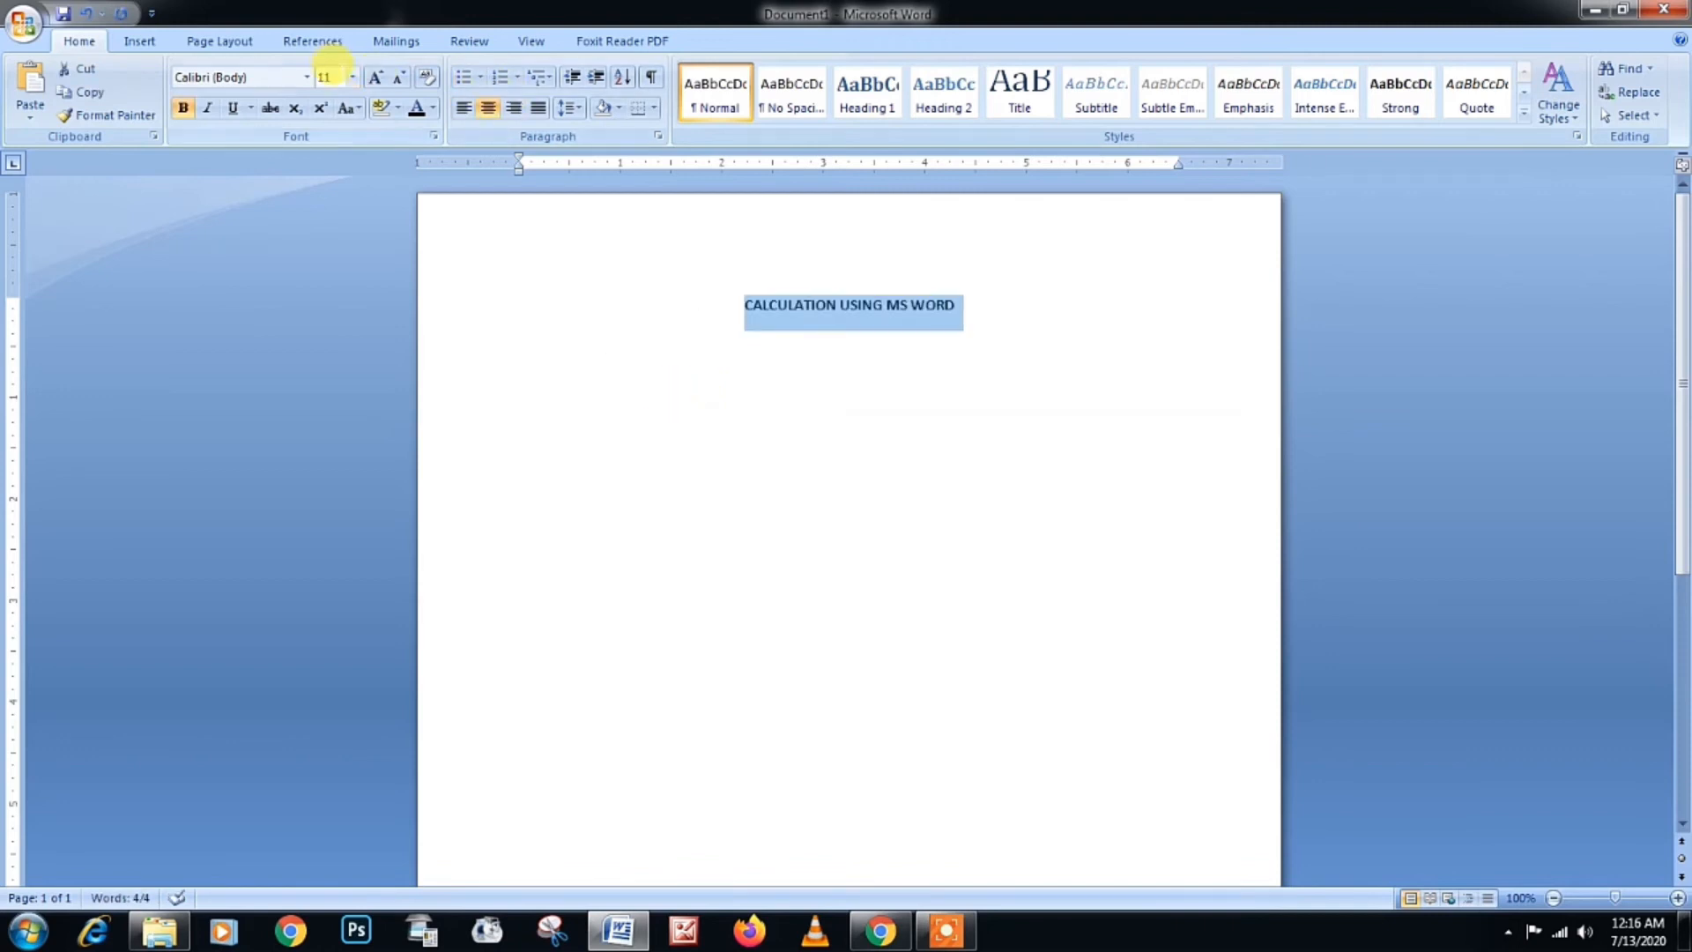
Step: Enlarge the selected CALCULATION USING MS WORD heading to 24 pt
left_click(376, 77)
left_click(376, 78)
left_click(377, 77)
left_click(376, 77)
left_click(377, 77)
left_click(377, 77)
left_click(376, 77)
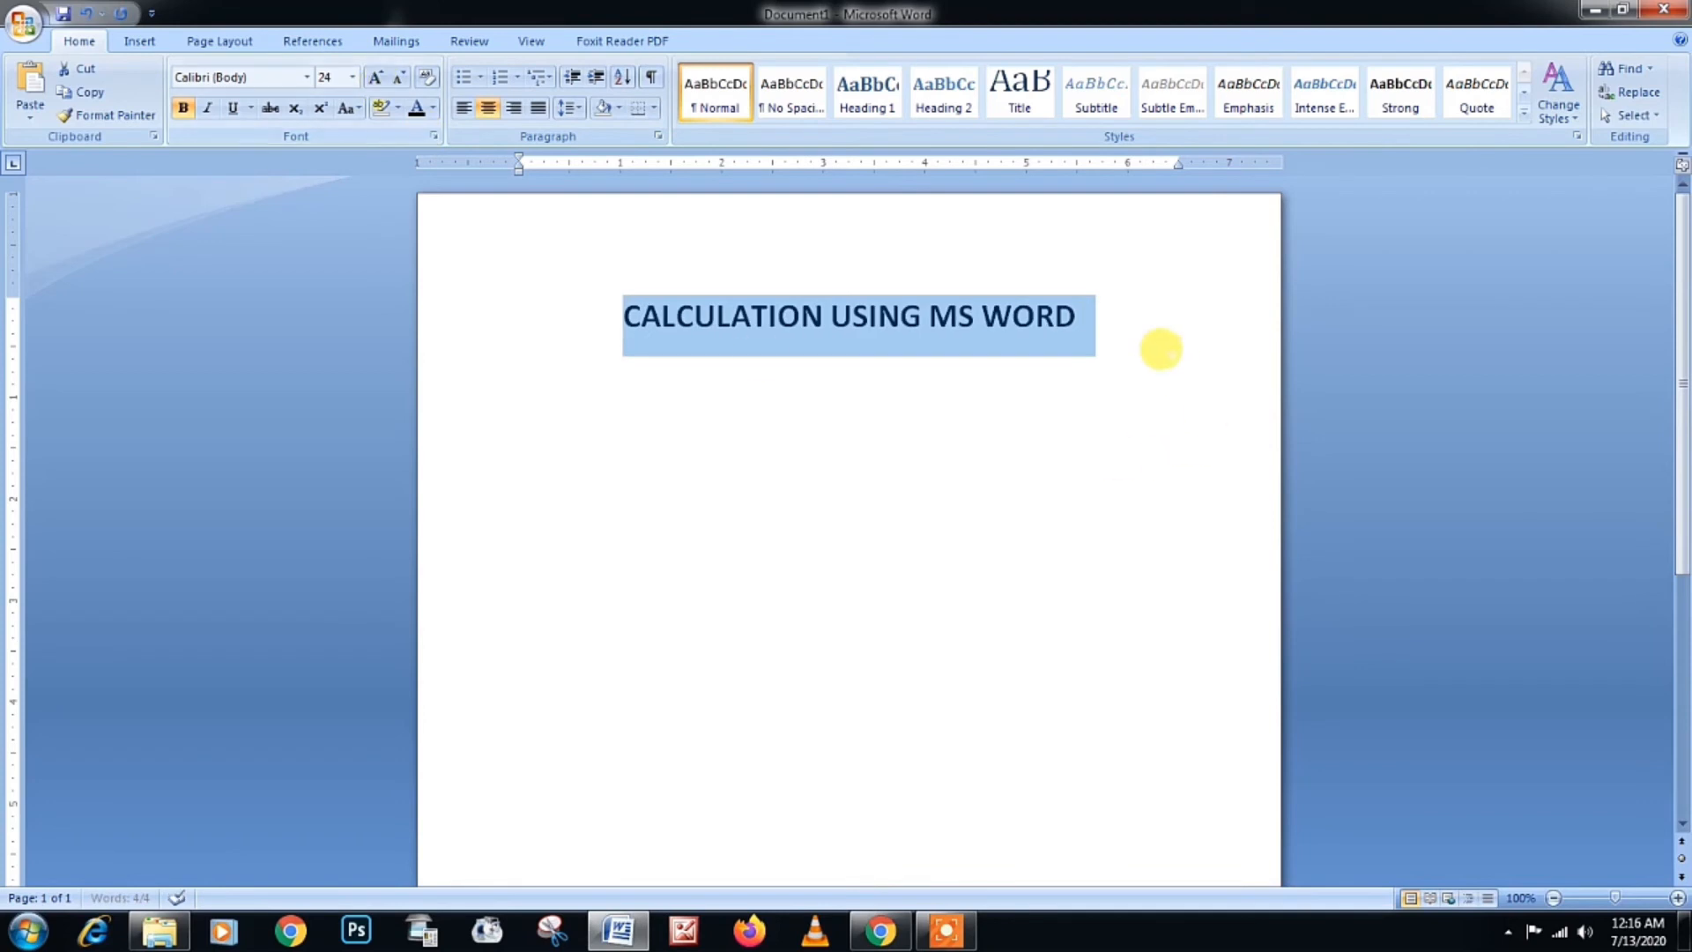
Step: Delete the heading and insert a field containing the formula =10*10-10
key("Delete")
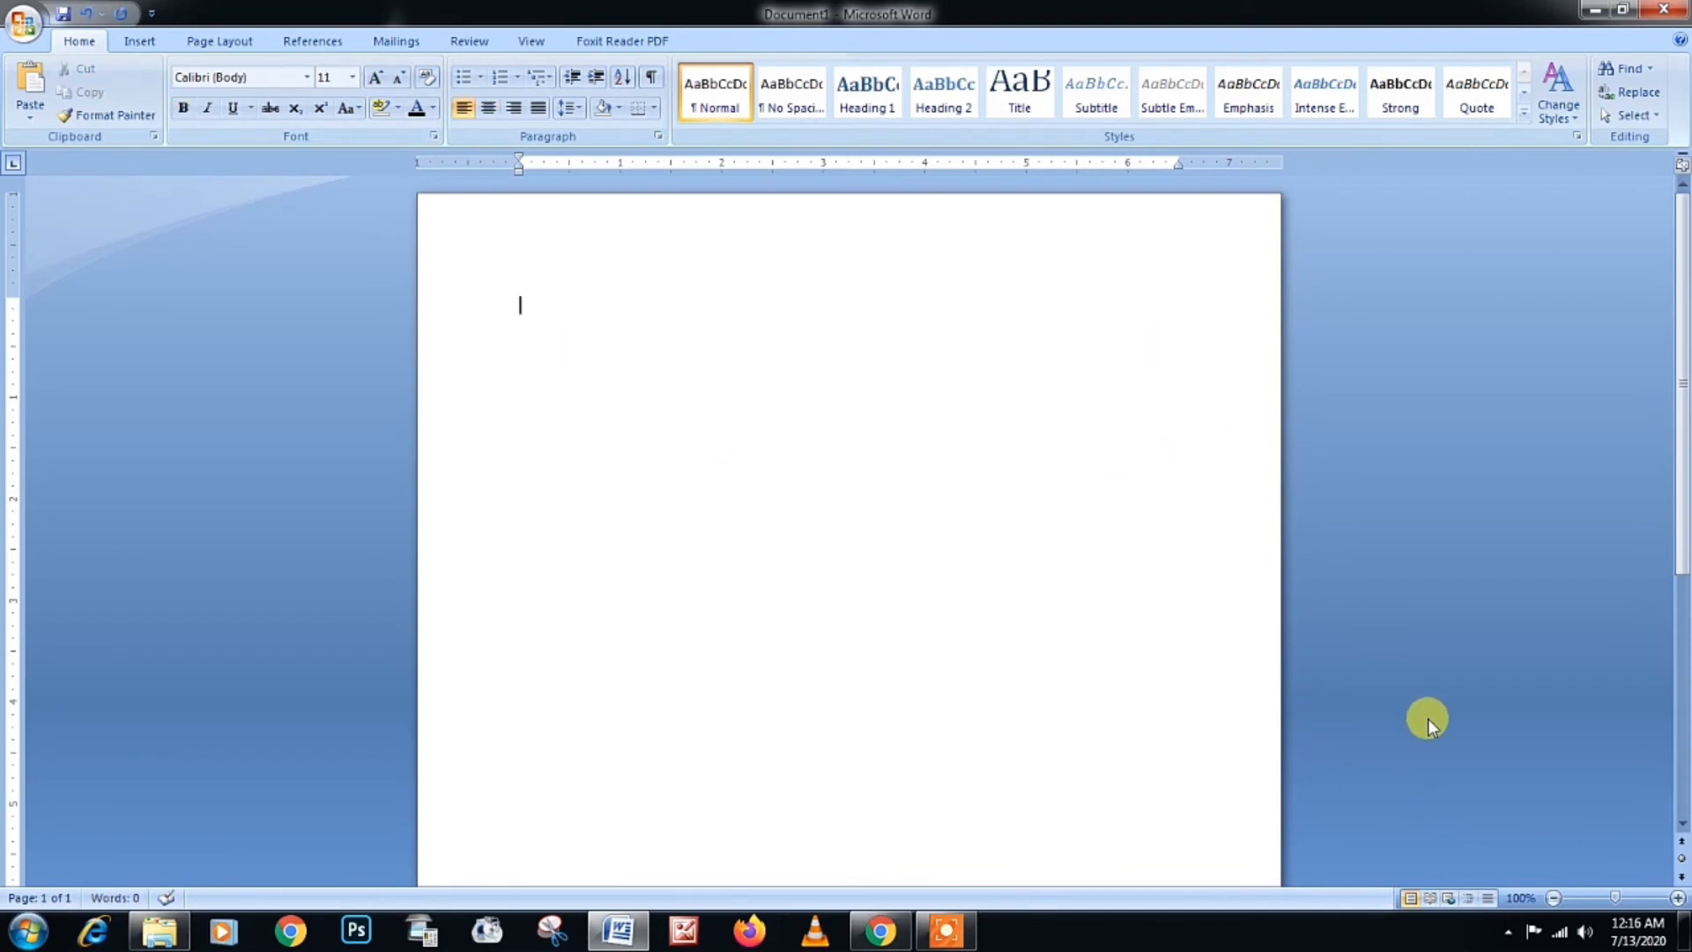
key("ctrl+F9")
type("=10* 10-10")
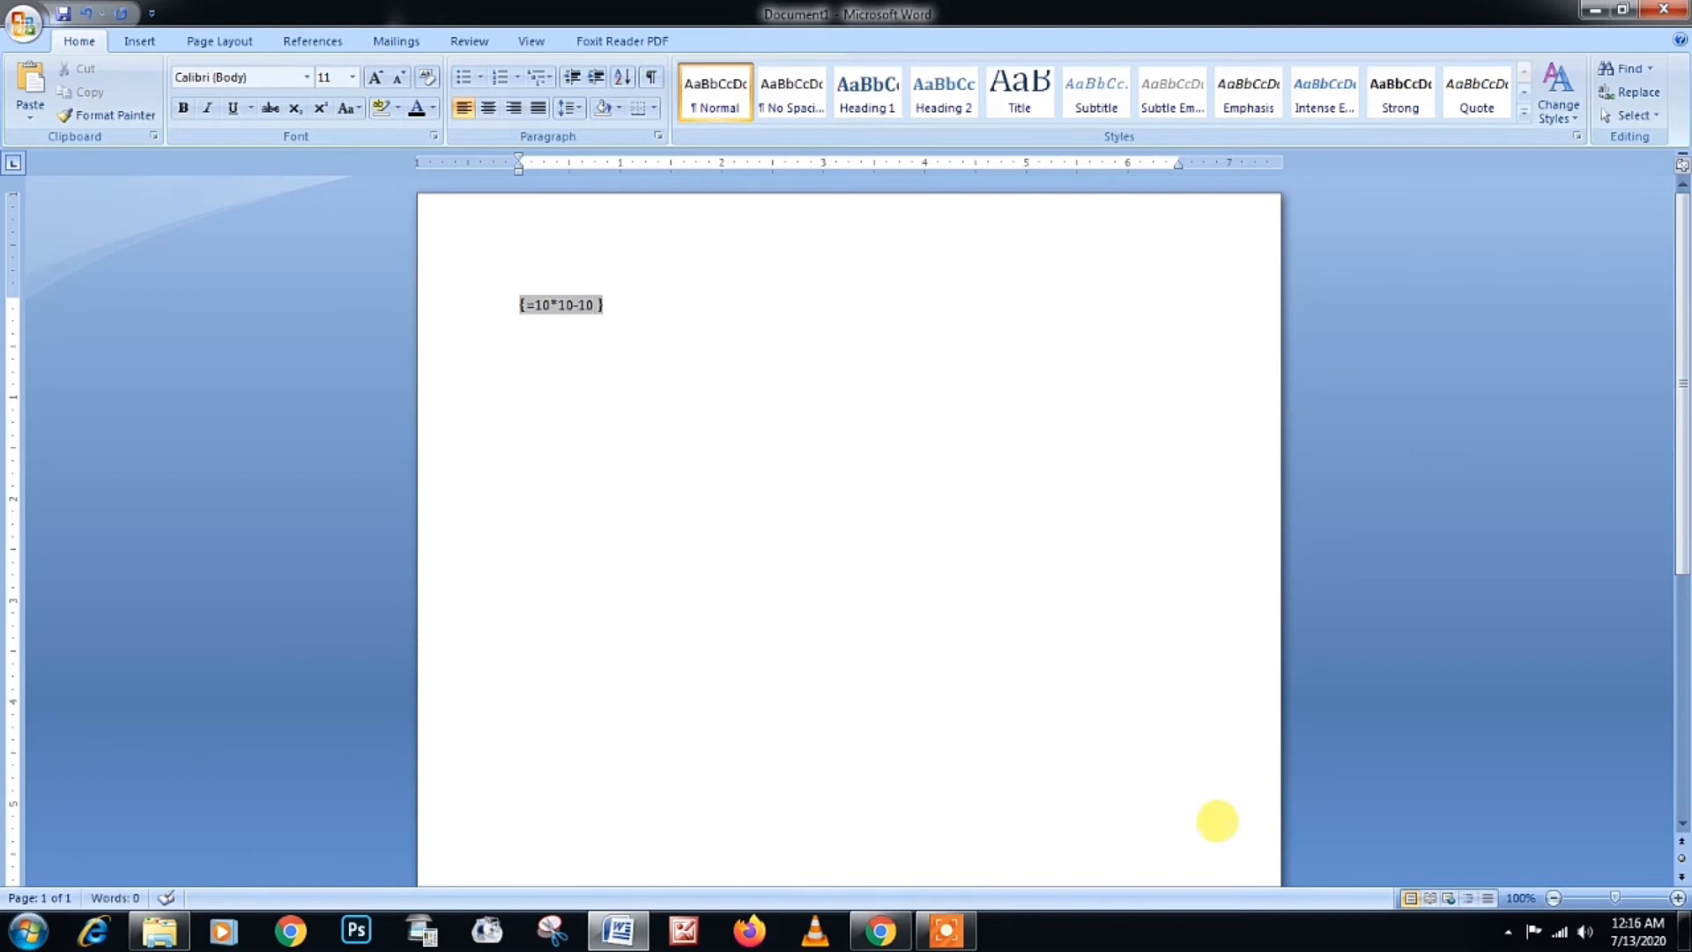
Step: Update the =10*10-10 field so it is replaced by its calculated result
right_click(573, 301)
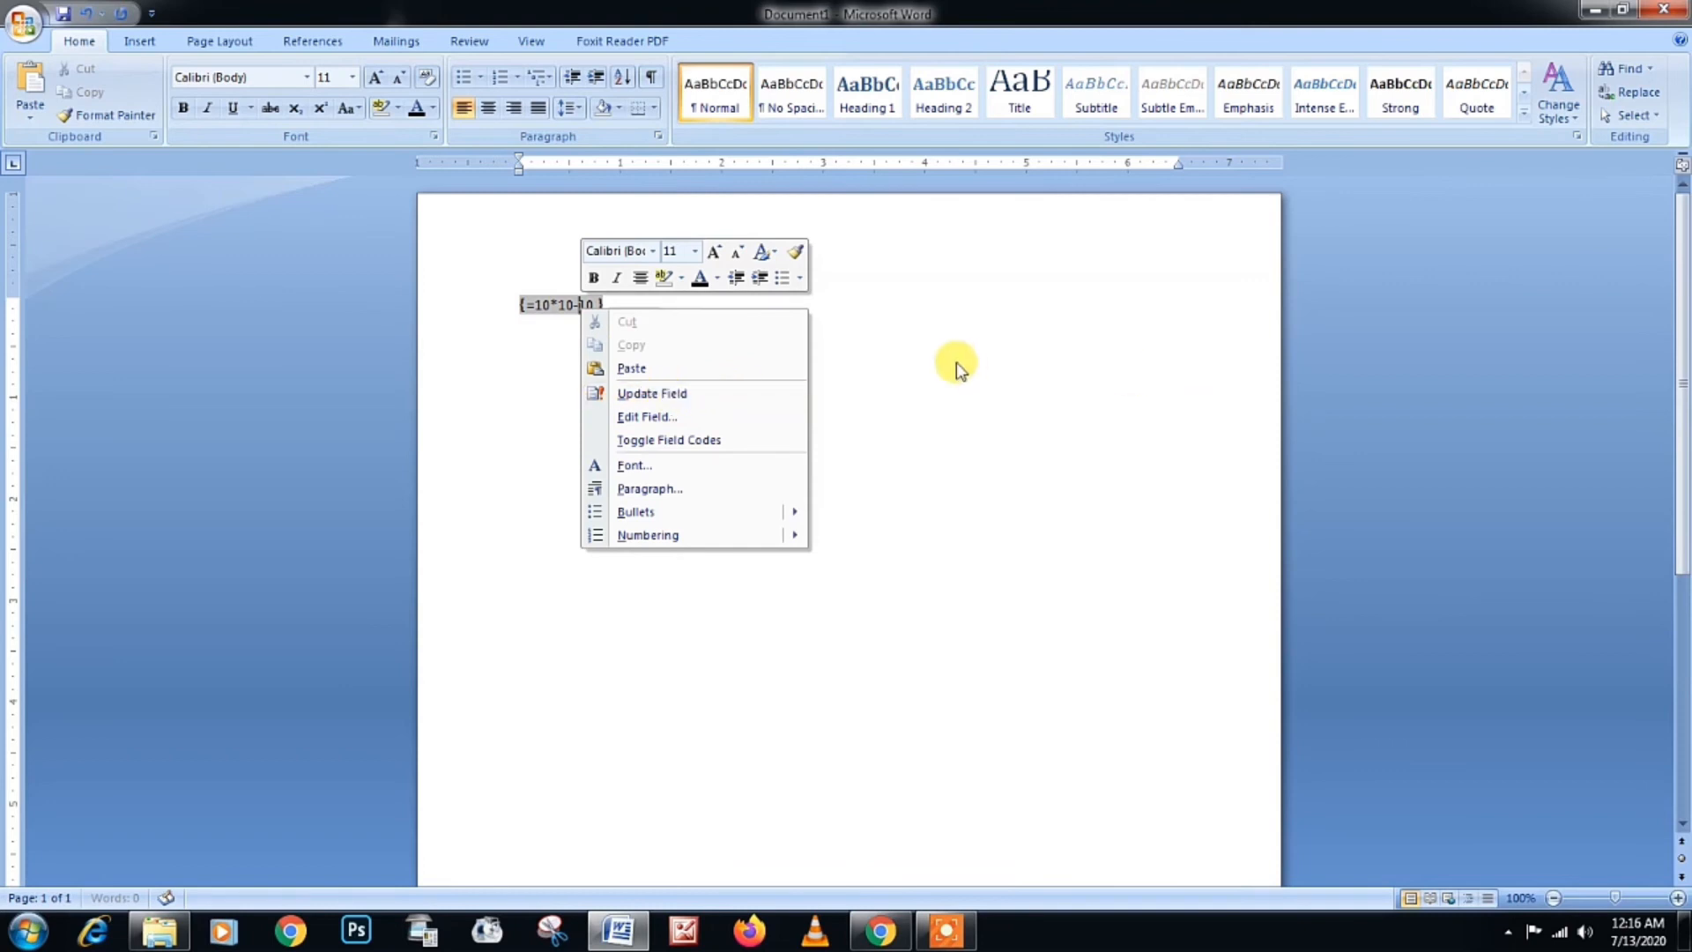
key("Escape")
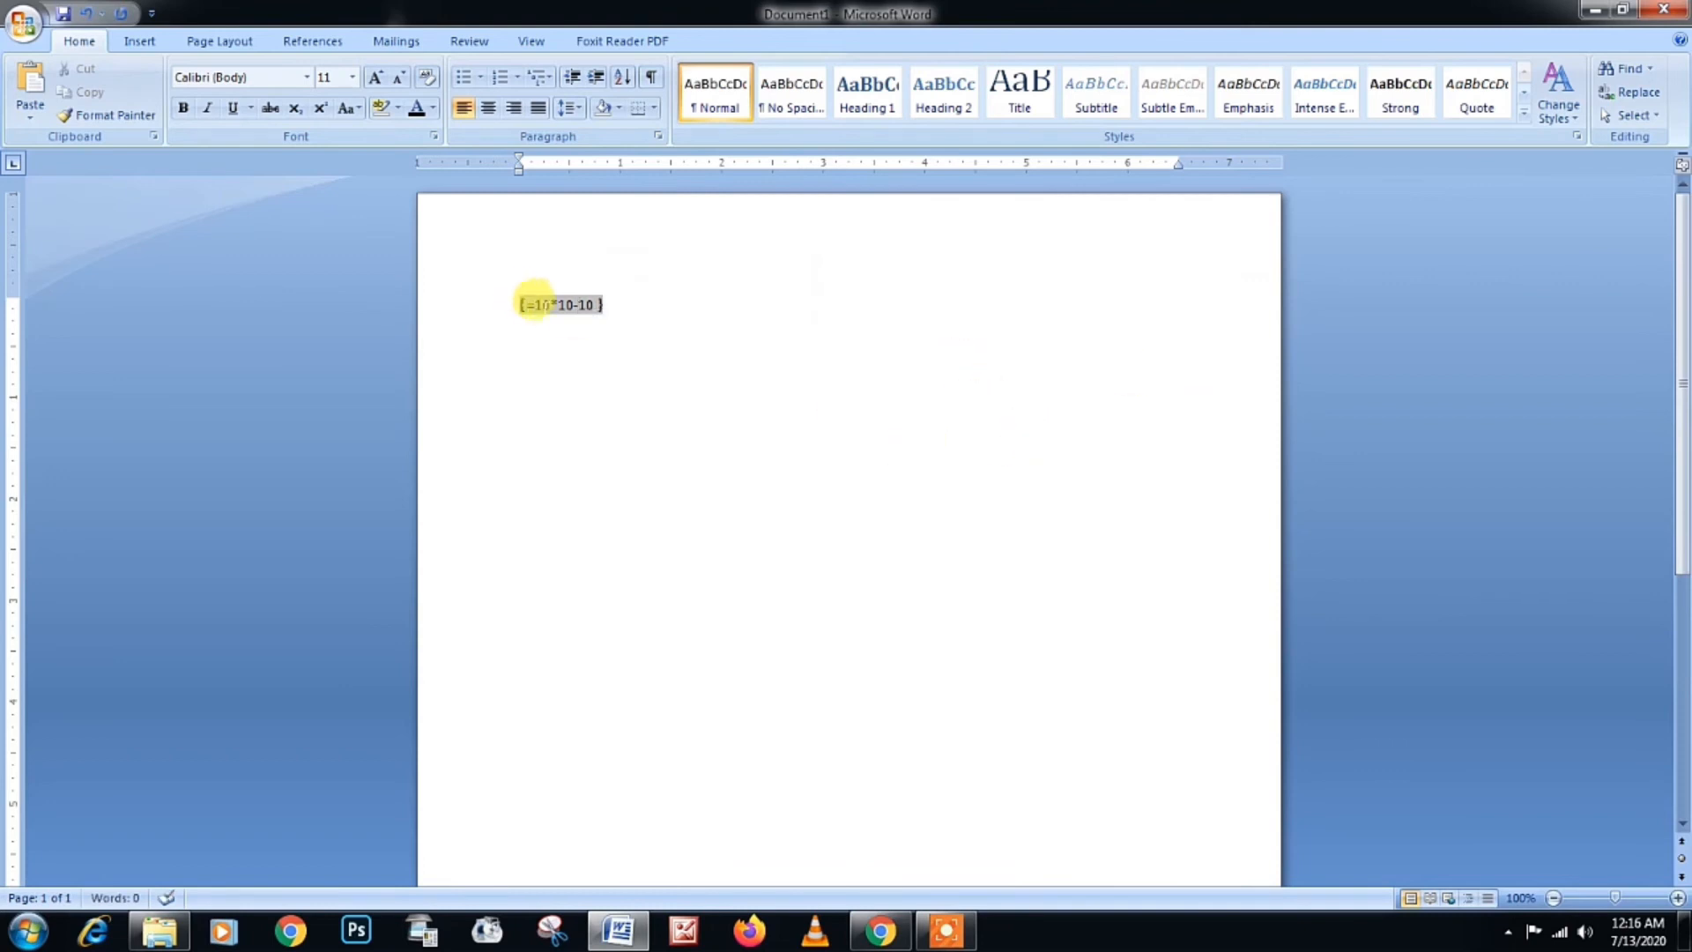
right_click(586, 295)
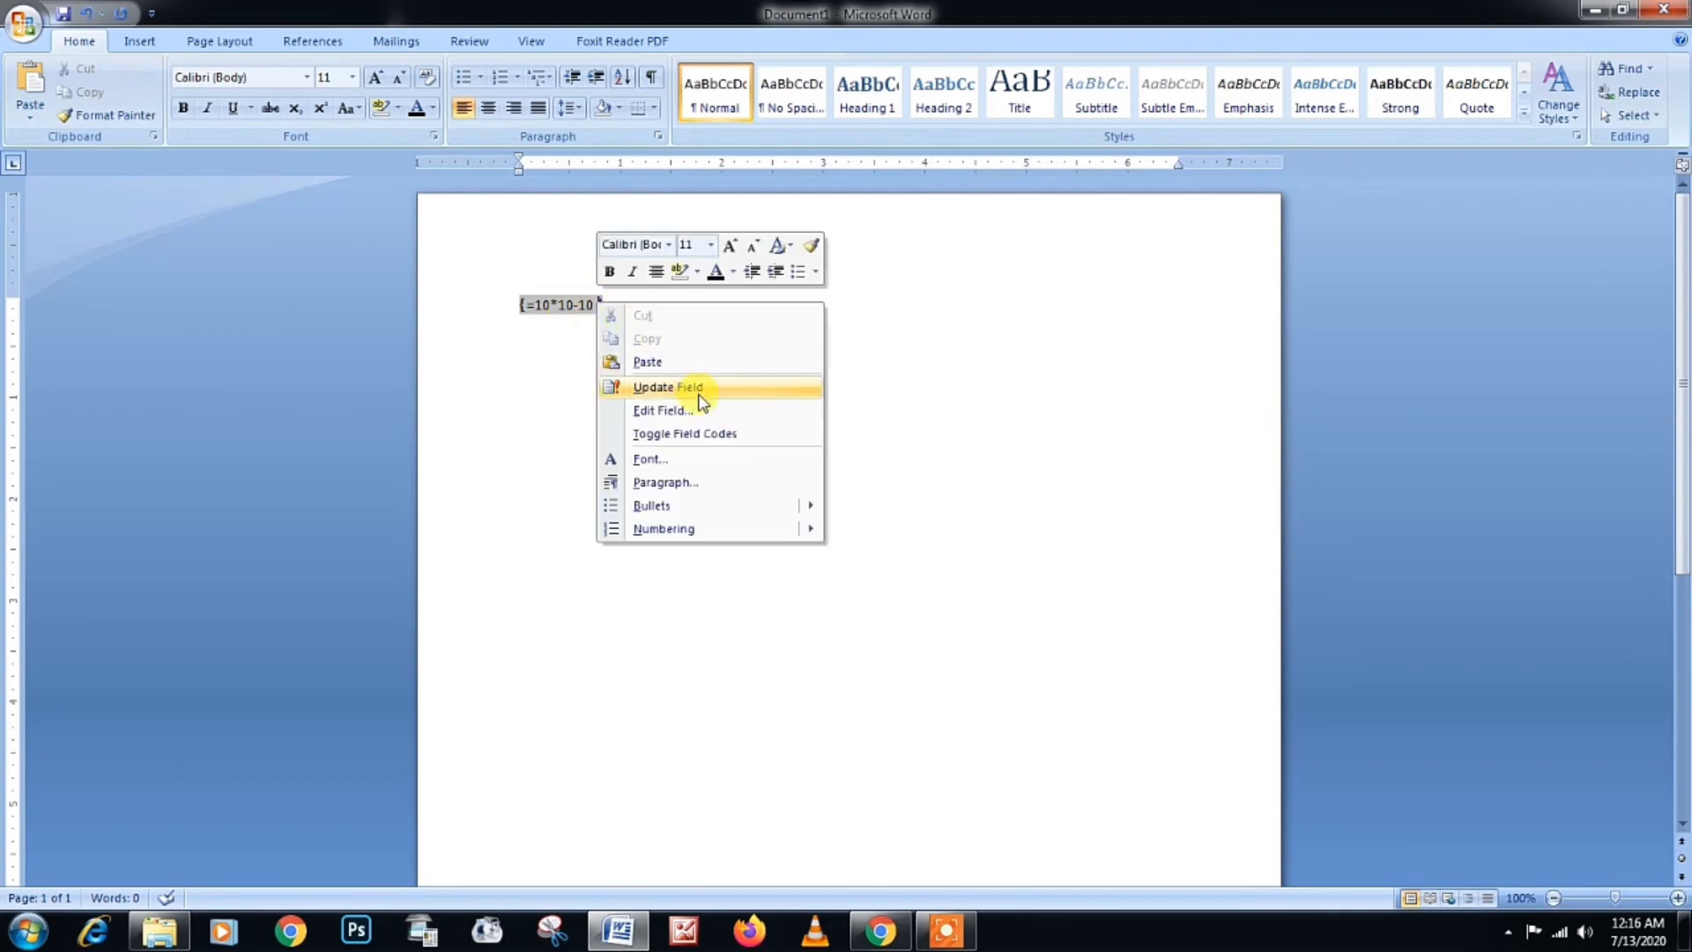
left_click(646, 381)
Step: Enlarge the calculated result of the field to 26 pt
left_click(540, 308)
left_click_drag(568, 304, 461, 298)
left_click(376, 78)
left_click(375, 78)
left_click(375, 78)
left_click(375, 77)
left_click(376, 78)
left_click(375, 78)
left_click(384, 79)
left_click(384, 79)
left_click(605, 319)
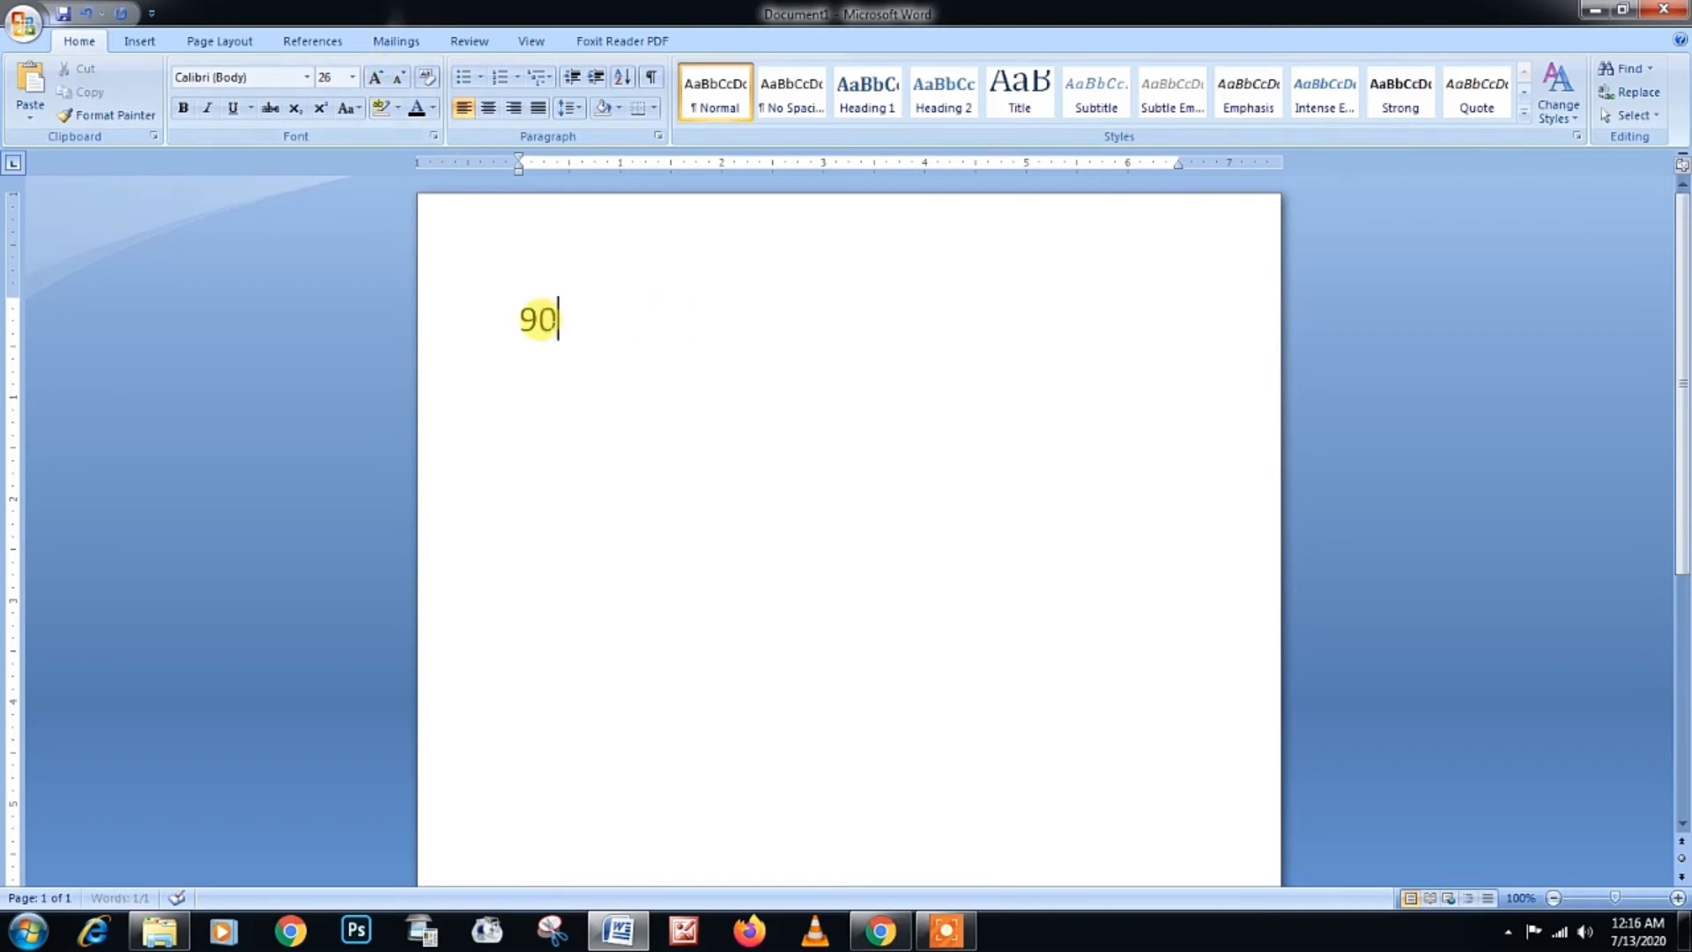
Step: Clear the enlarged result and insert a new field containing the formula =10+10, undoing the extra empty field
key("ctrl+a")
key("BackSpace")
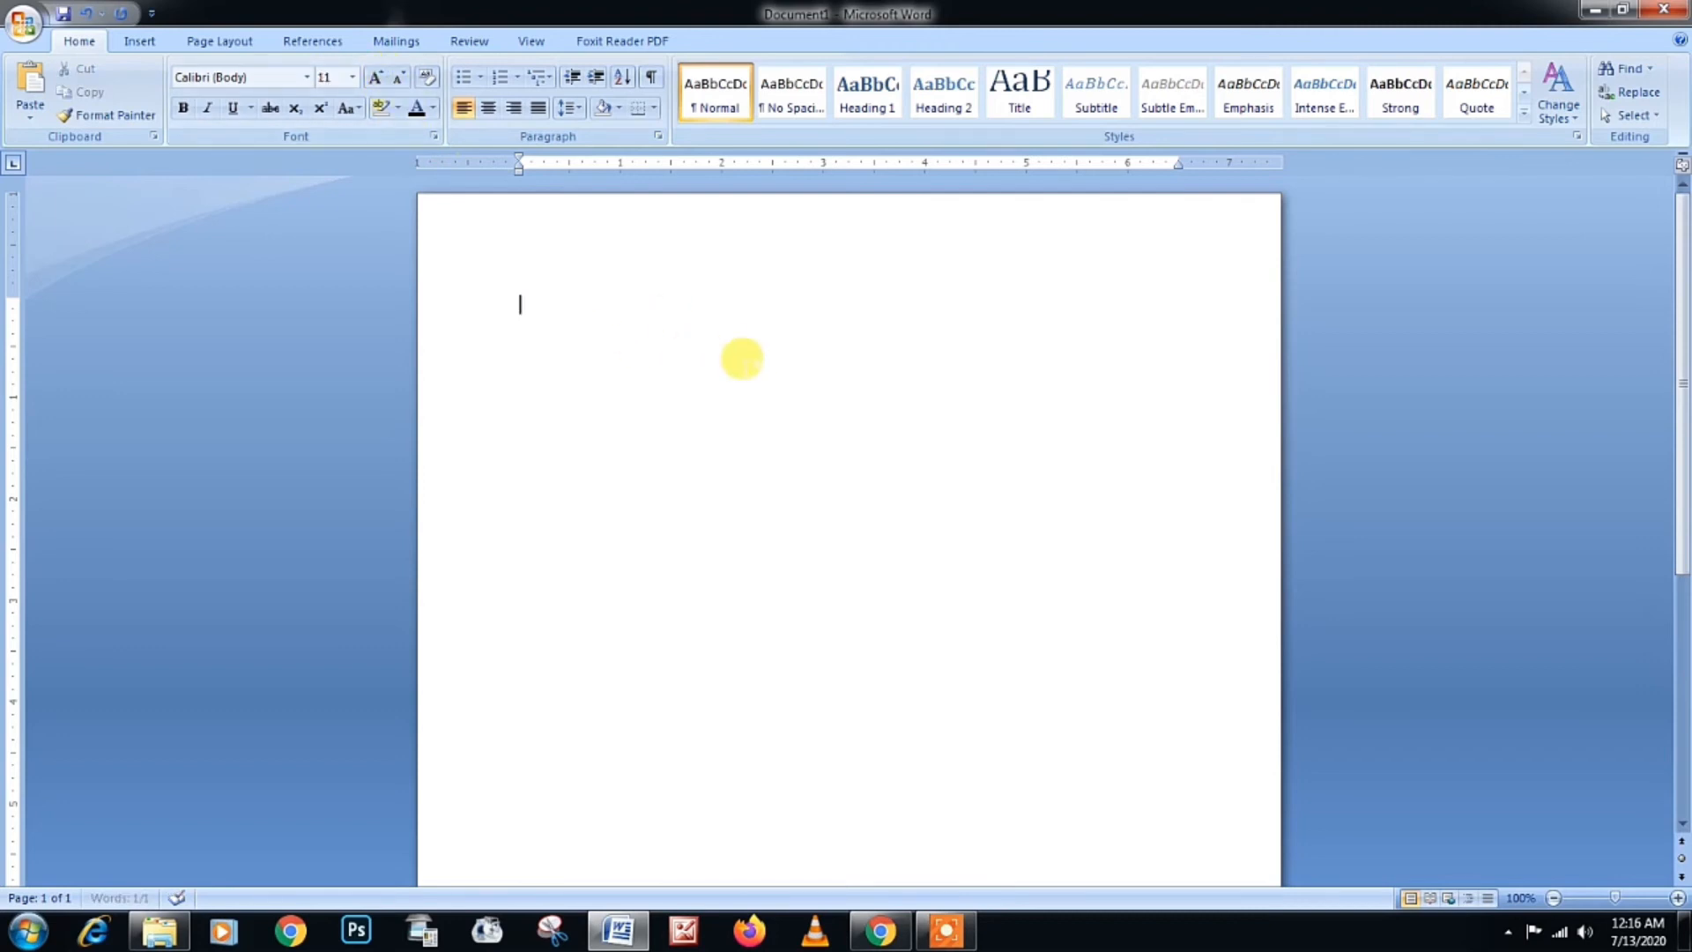
key("ctrl+F9")
type("10")
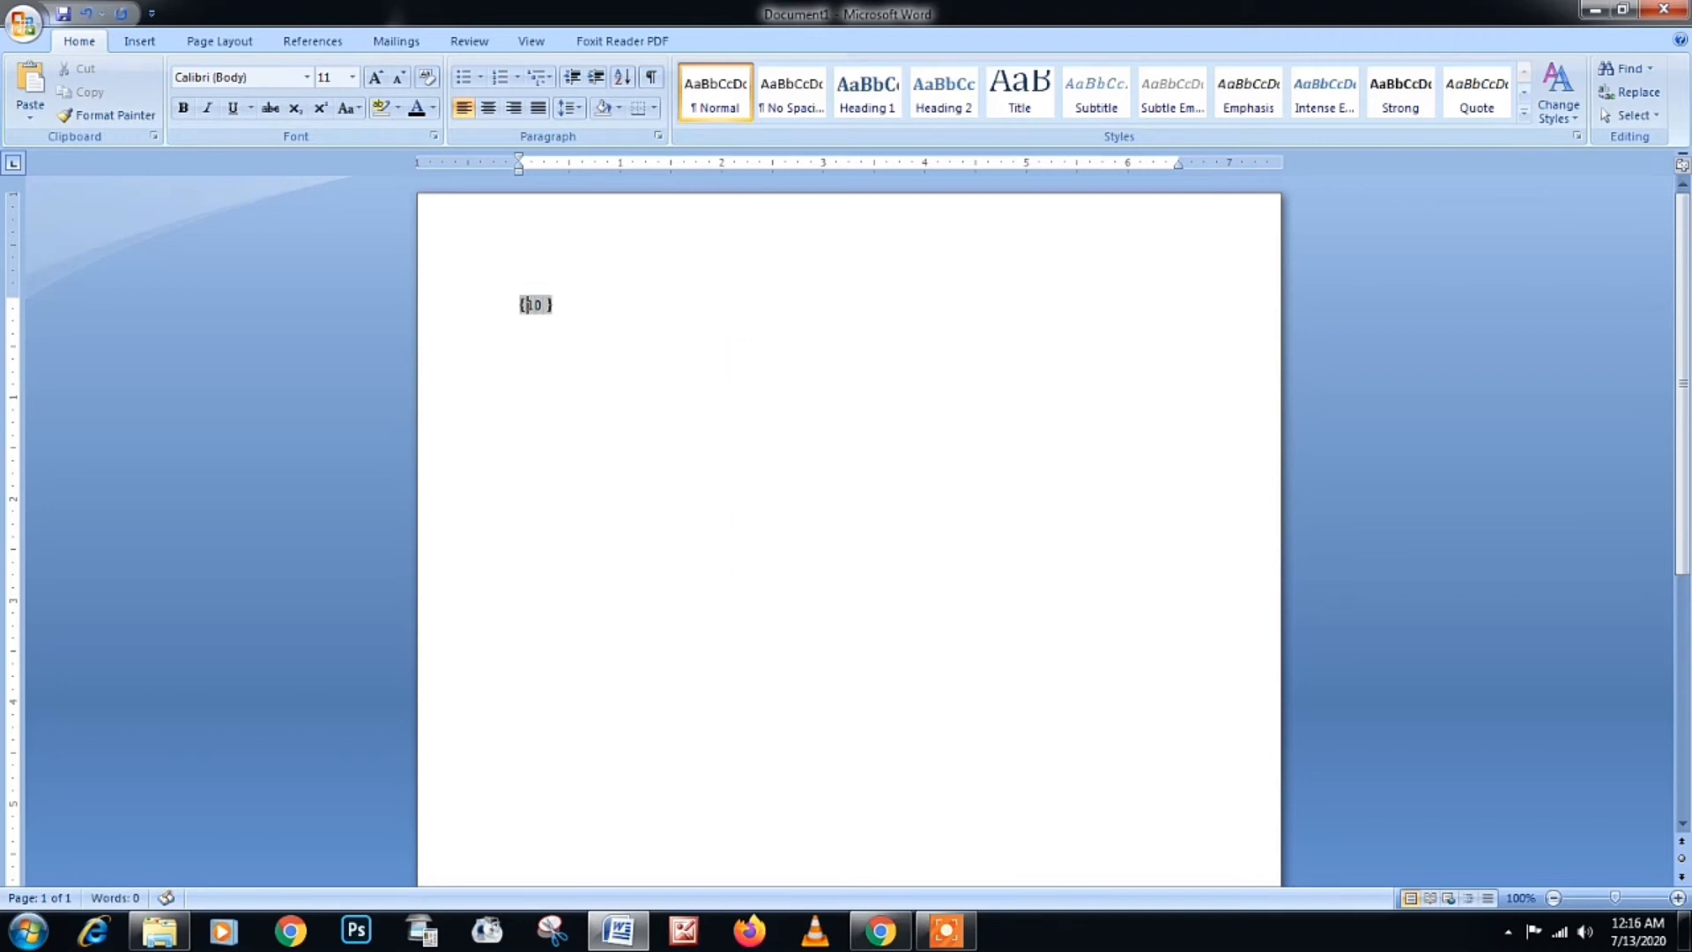
type("=")
key("BackSpace")
type("+10")
key("Right")
key("ctrl+F9")
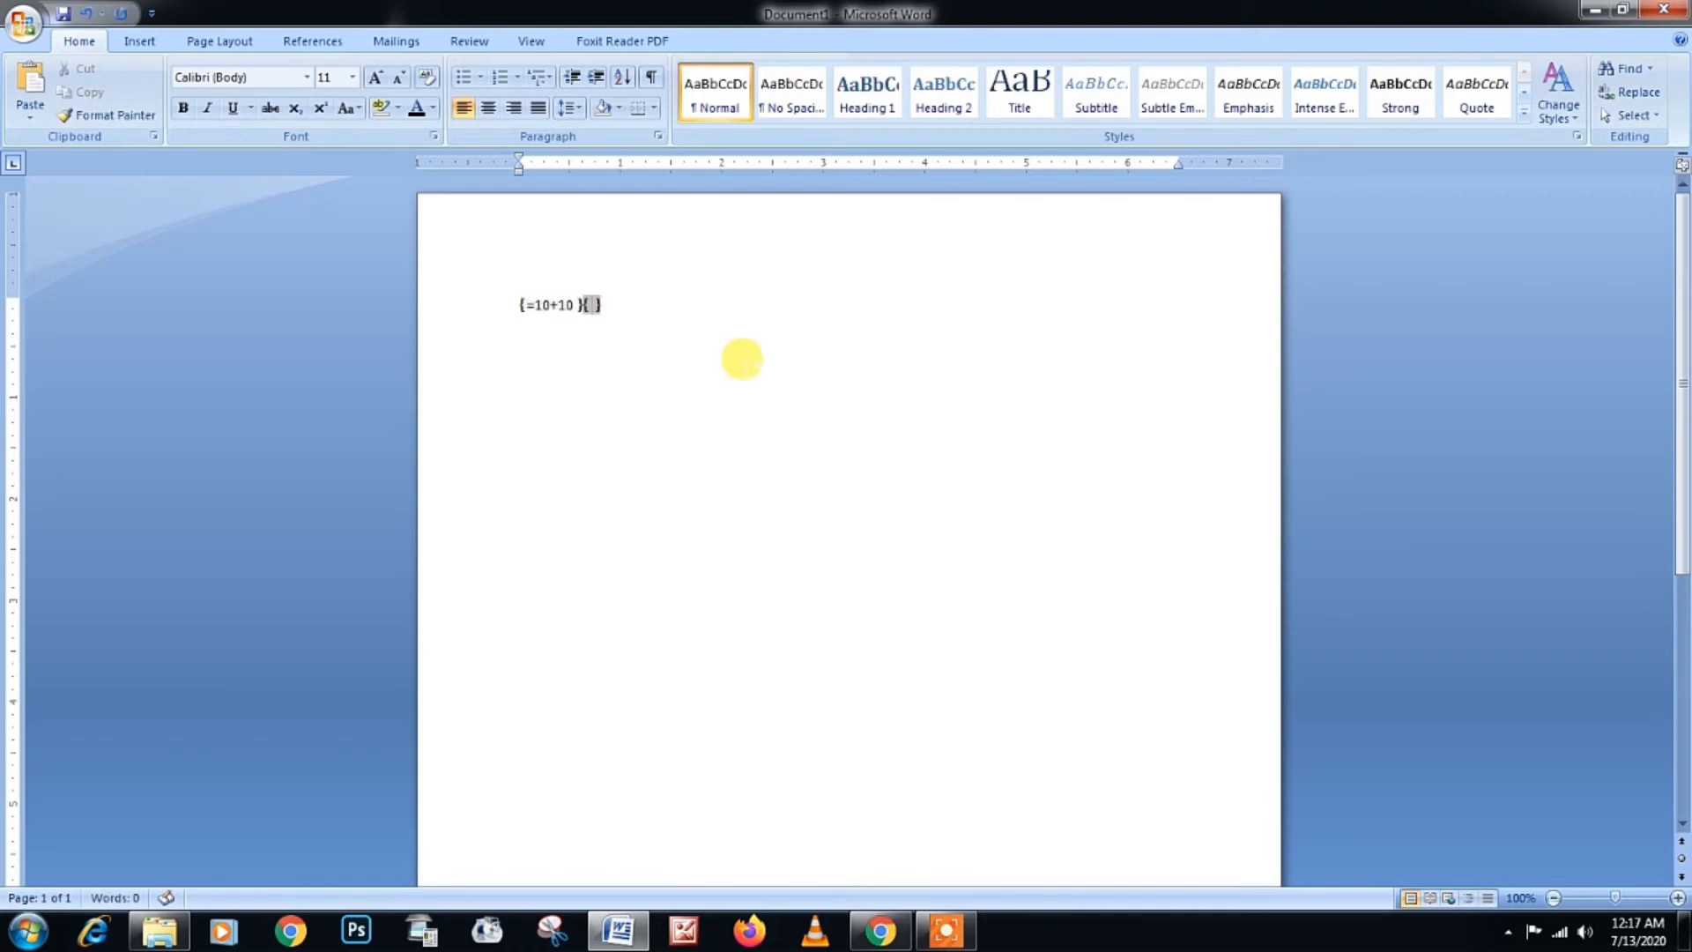
key("ctrl+z")
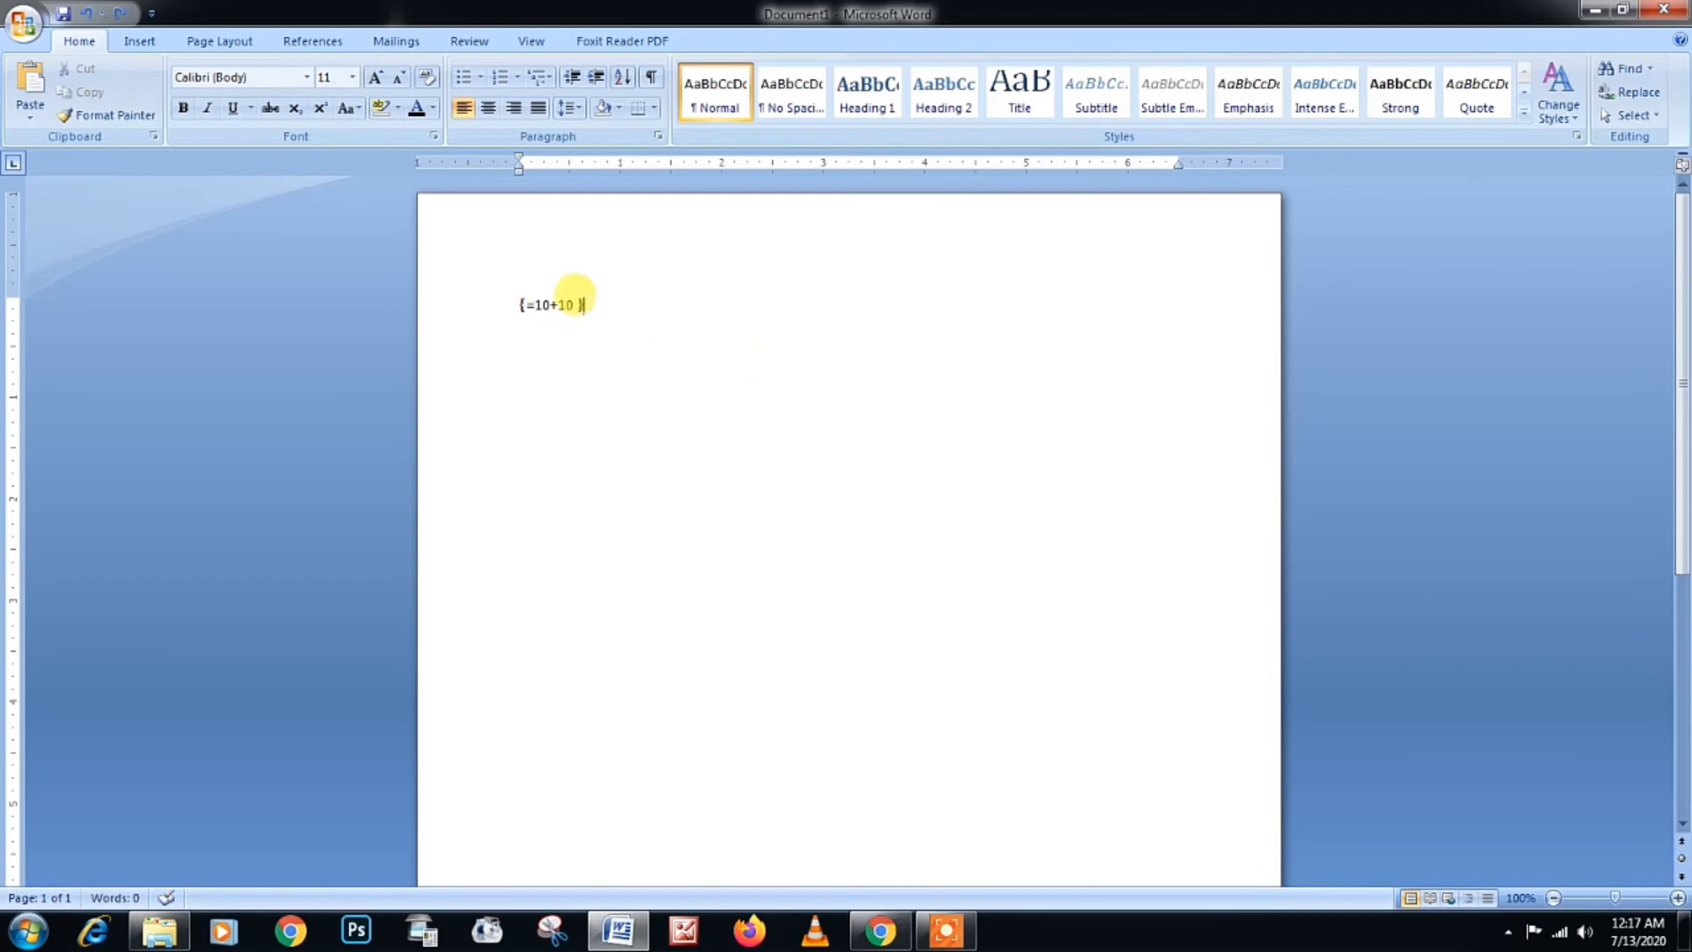
Step: Update the =10+10 field so it is replaced by its calculated result
key("ctrl+z")
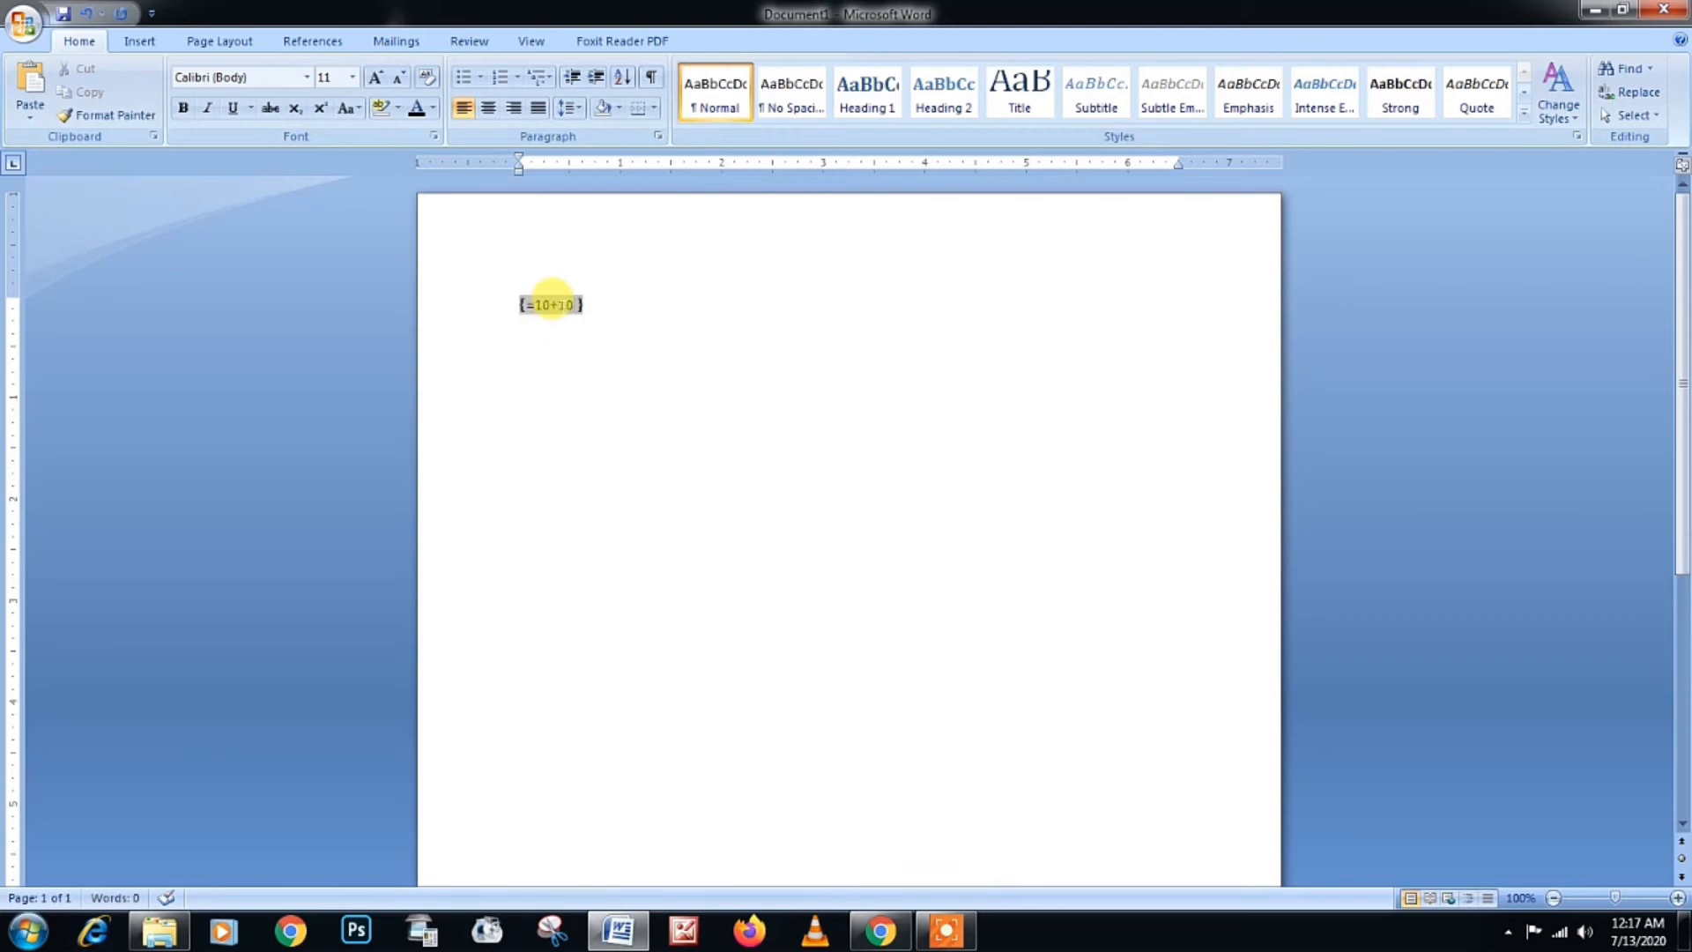
right_click(566, 314)
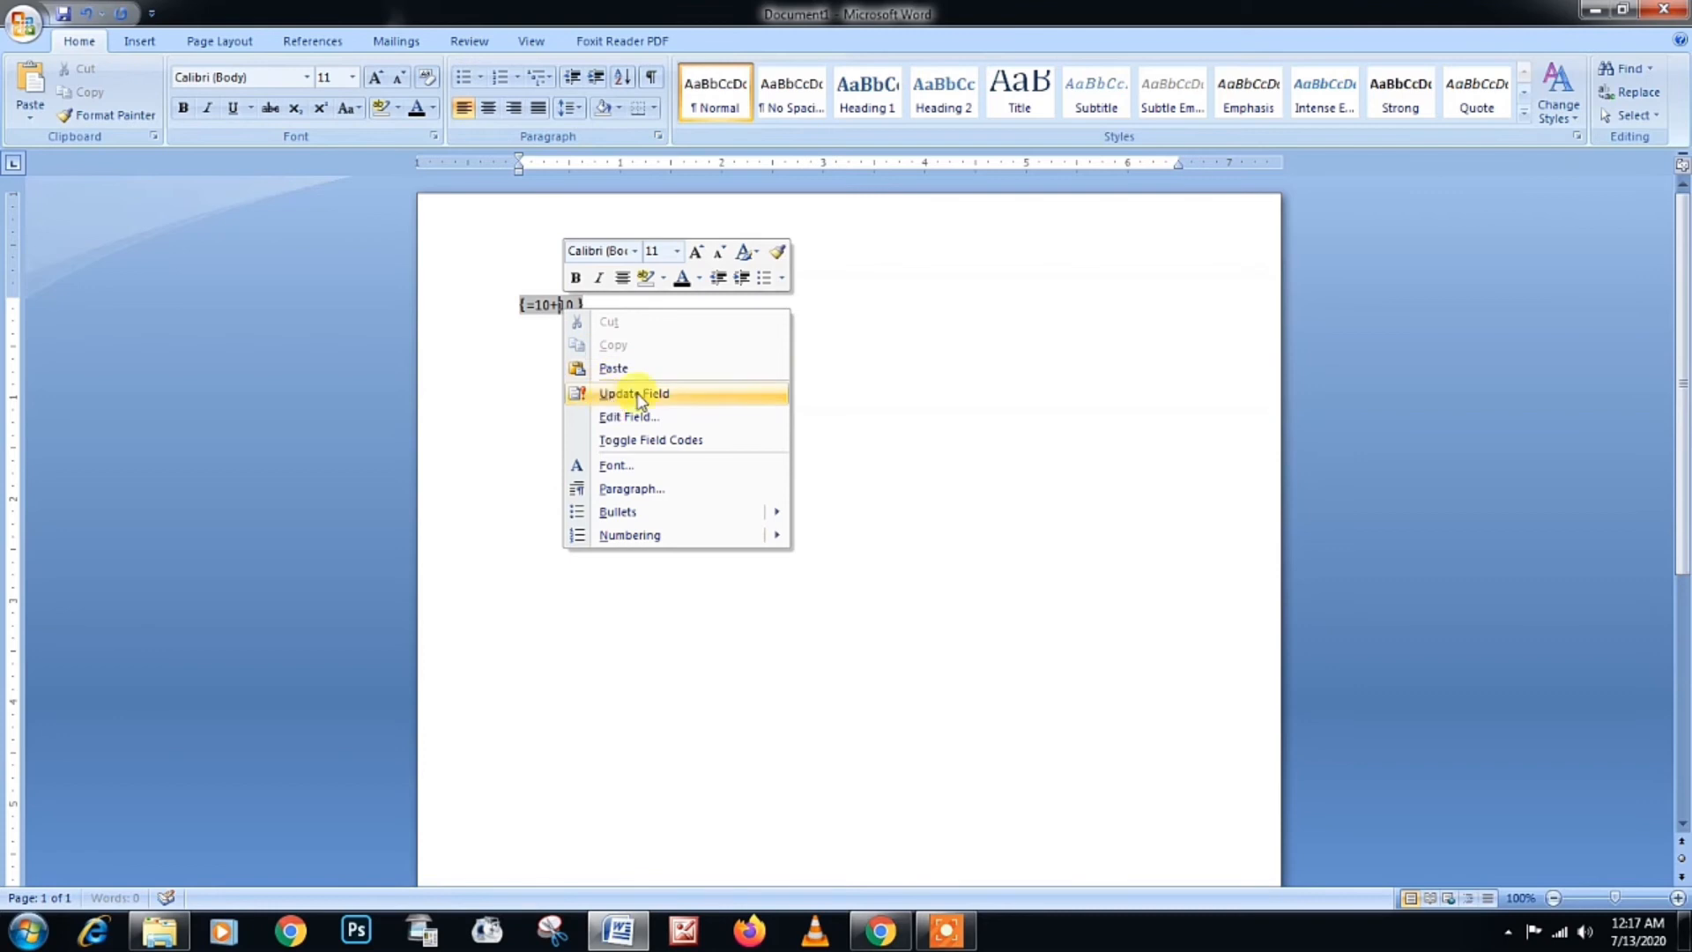
left_click(1064, 380)
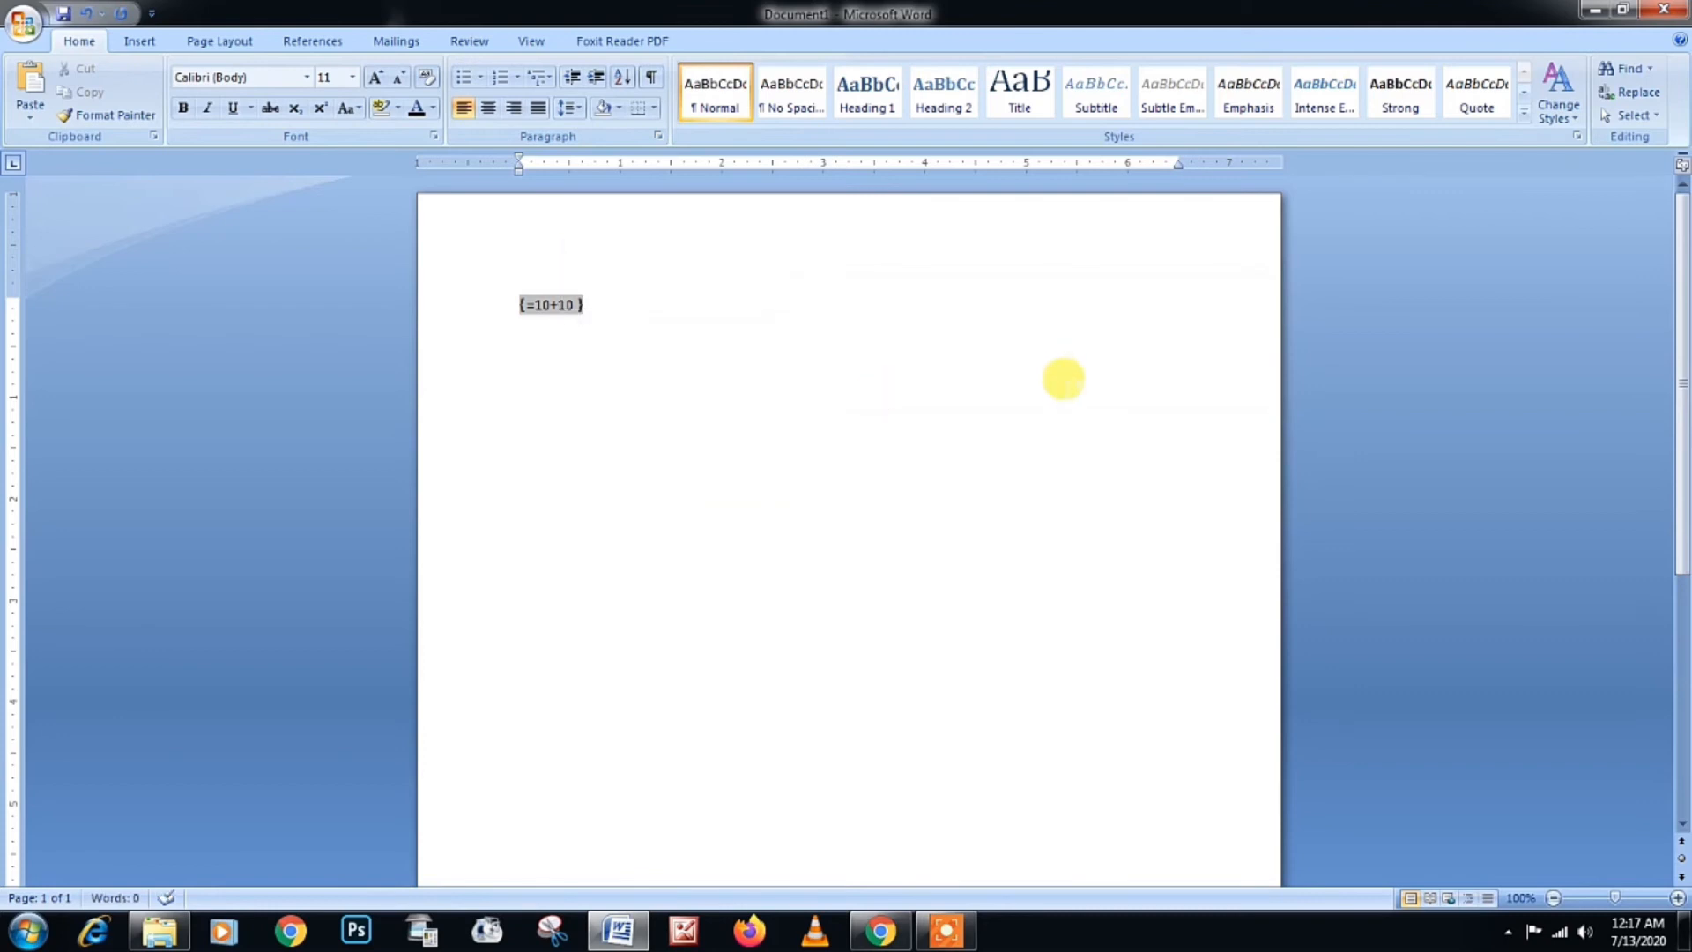
left_click(713, 323)
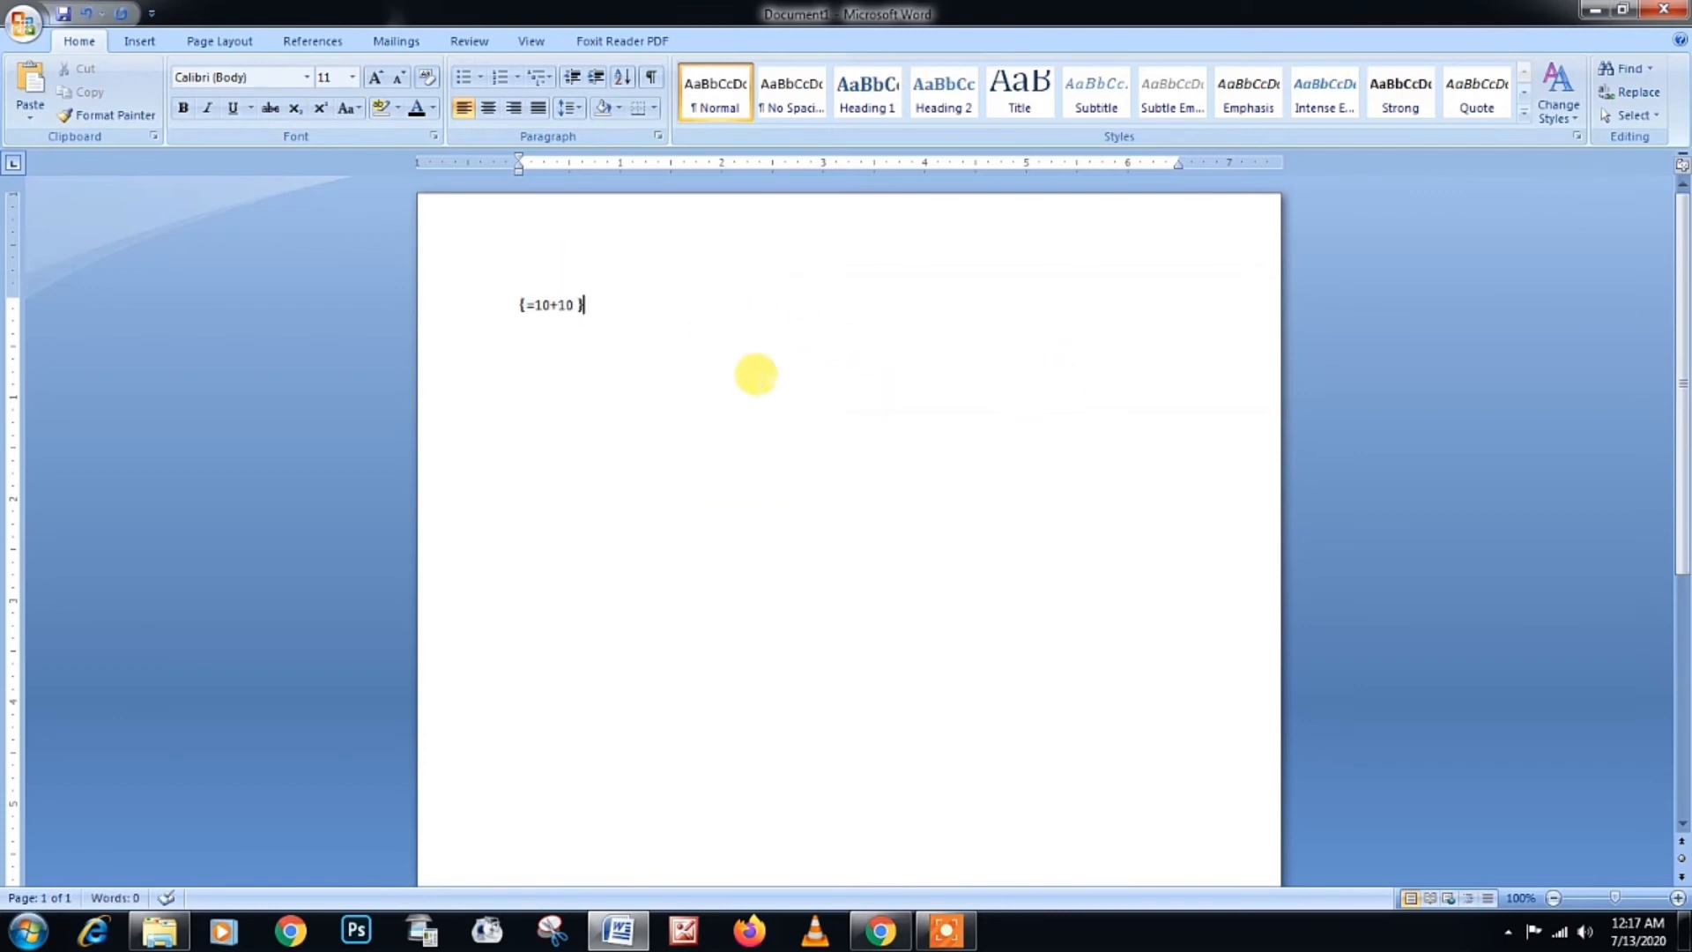
key("ctrl+a")
right_click(540, 302)
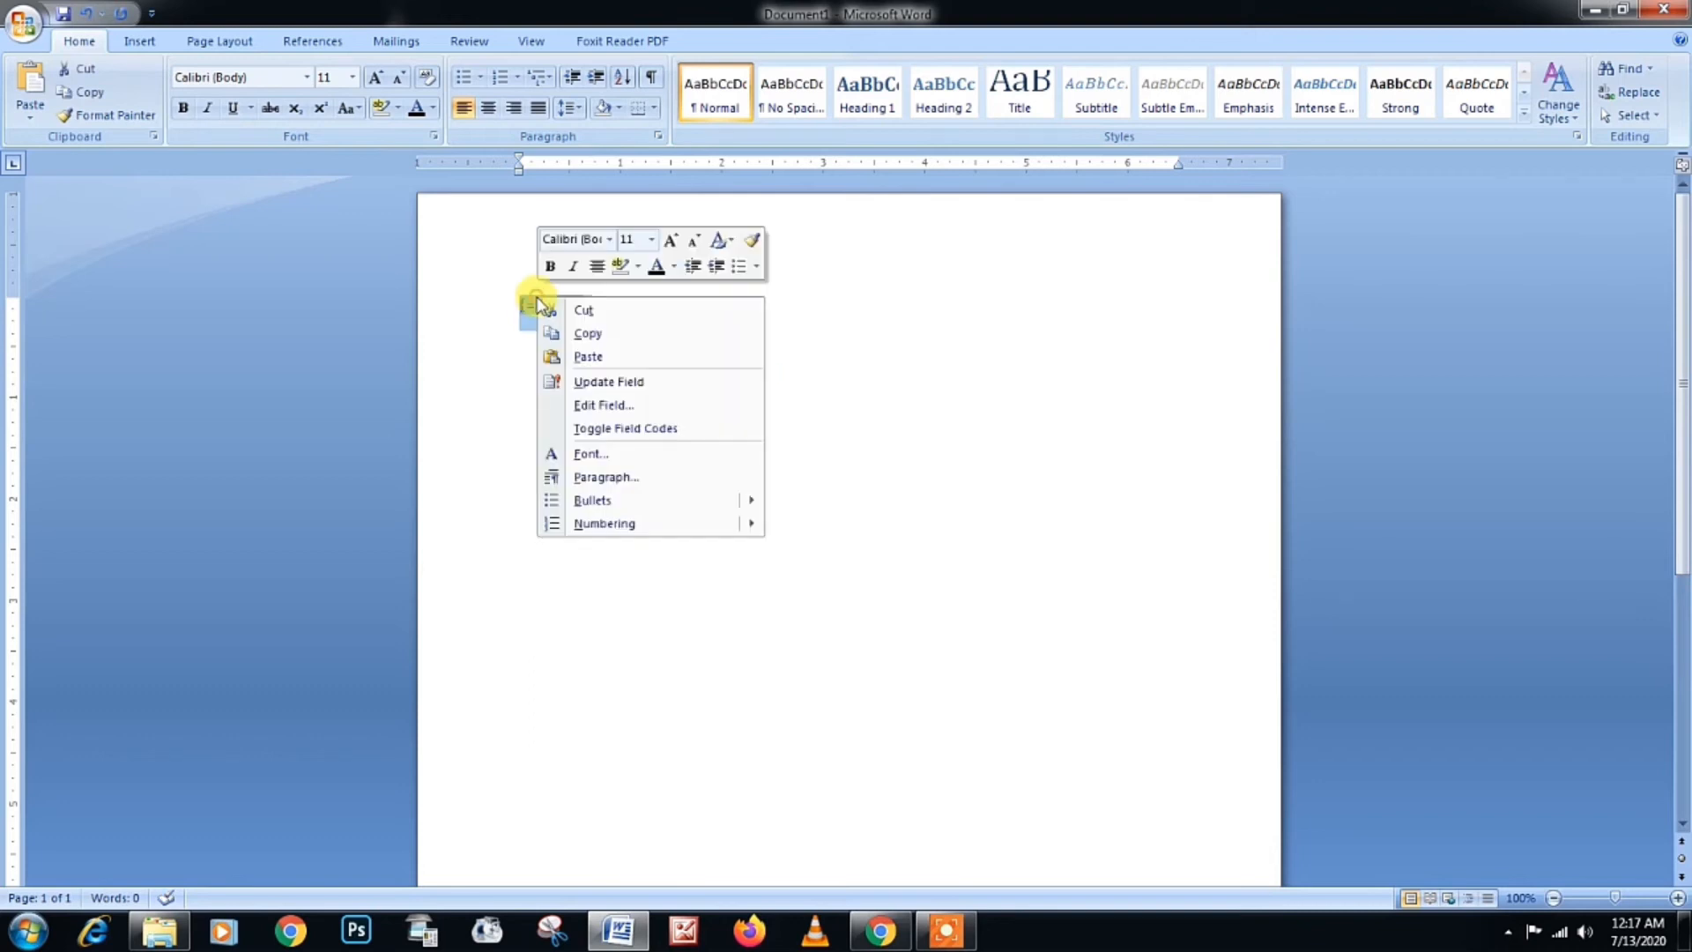
left_click(592, 383)
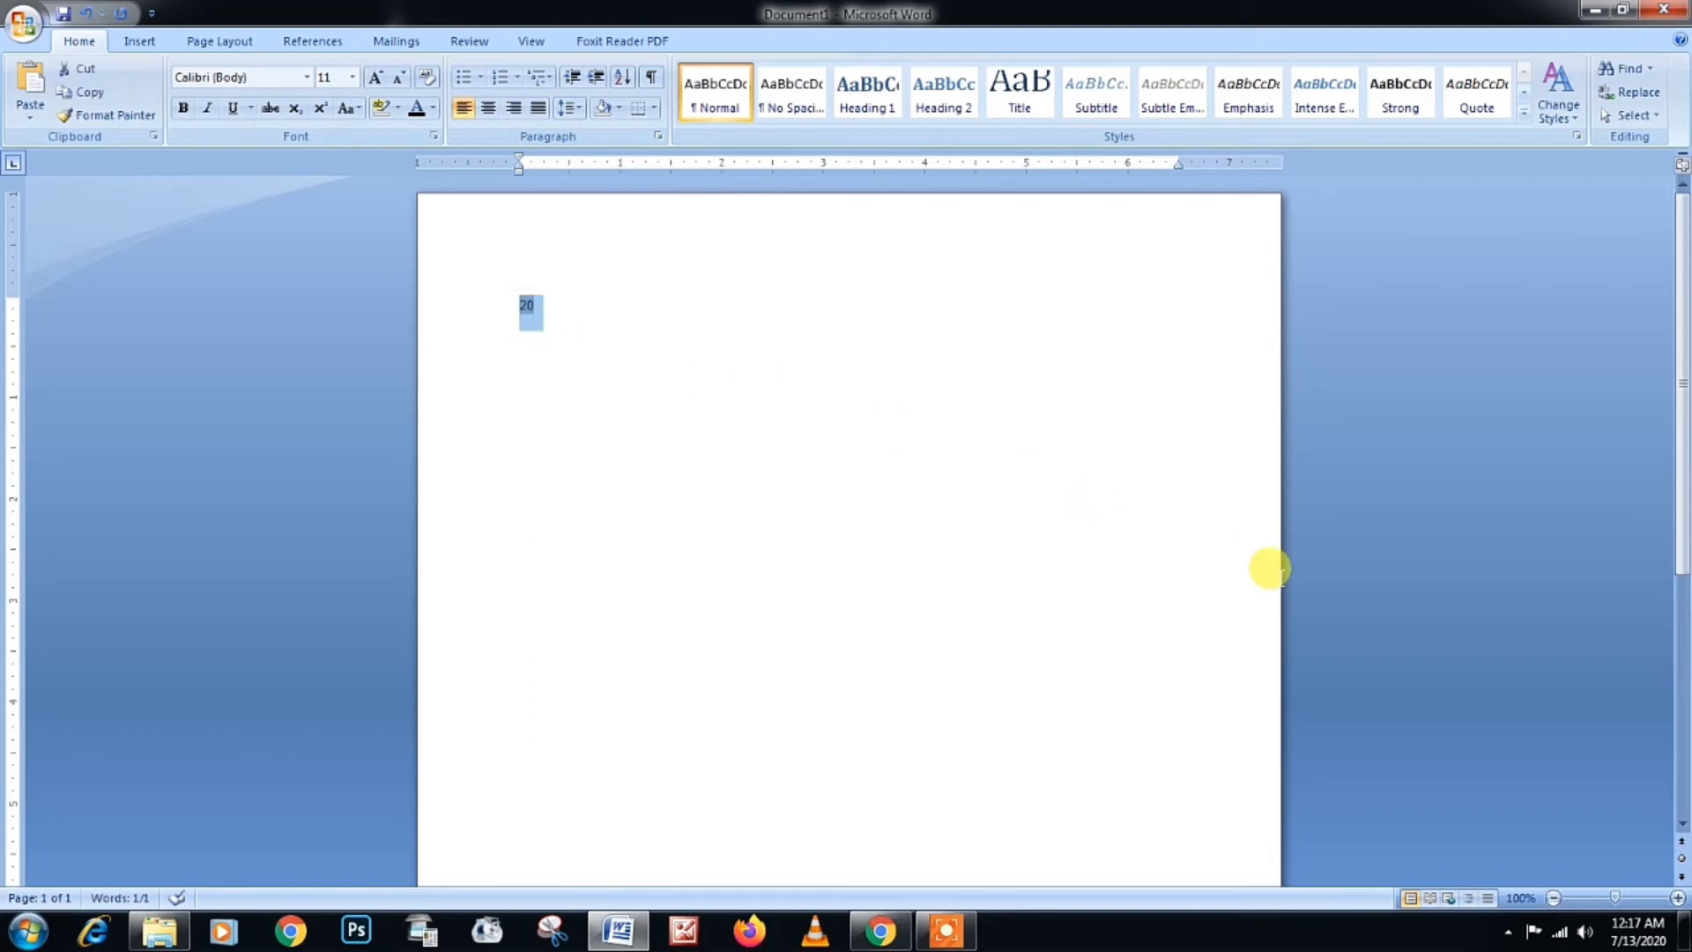
Step: Delete the calculated result and set the font size to 24 pt for the empty line
key("Delete")
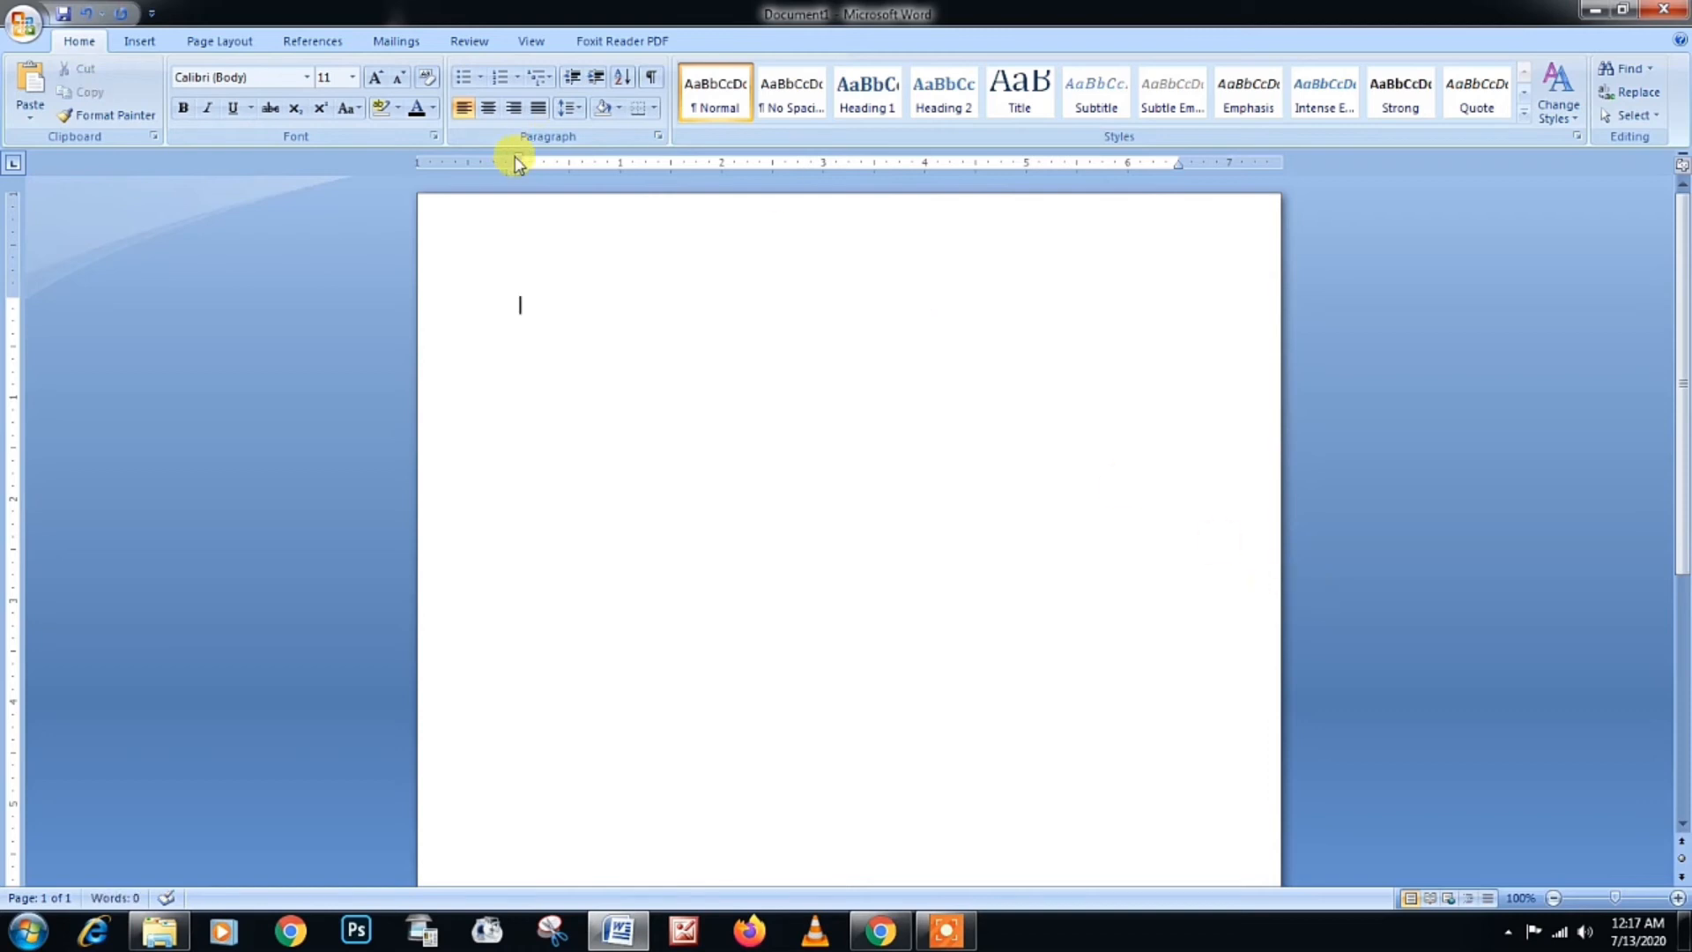
left_click_drag(1614, 897, 1621, 896)
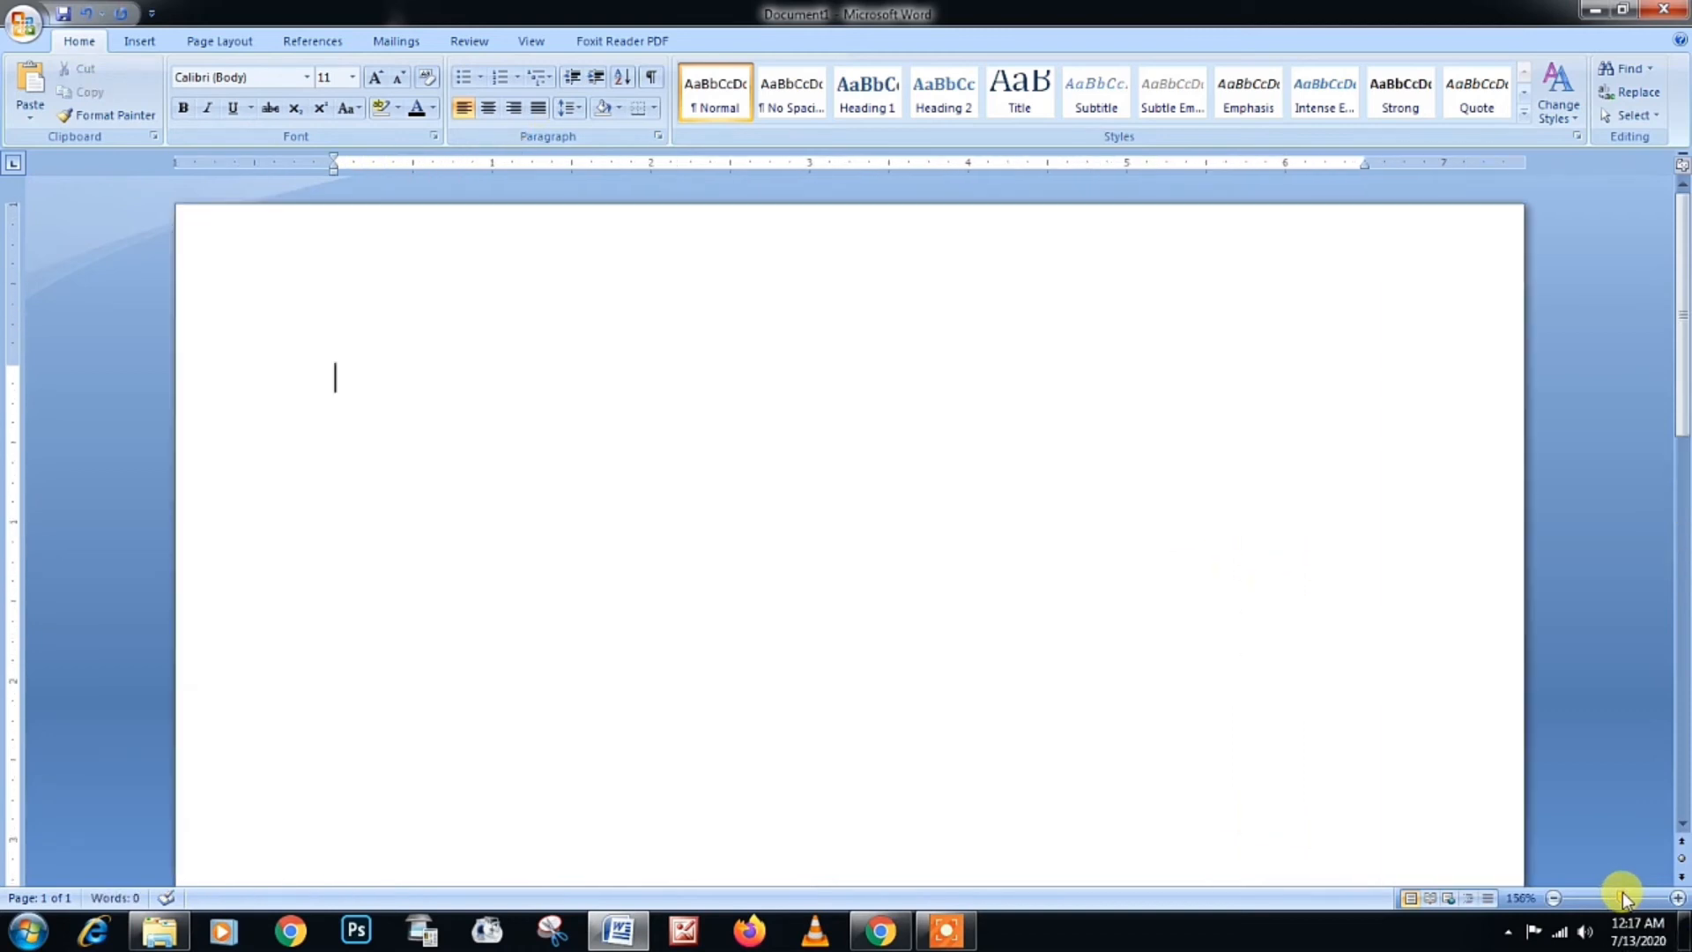
left_click(377, 78)
left_click(377, 78)
left_click(377, 77)
left_click(377, 78)
left_click(377, 77)
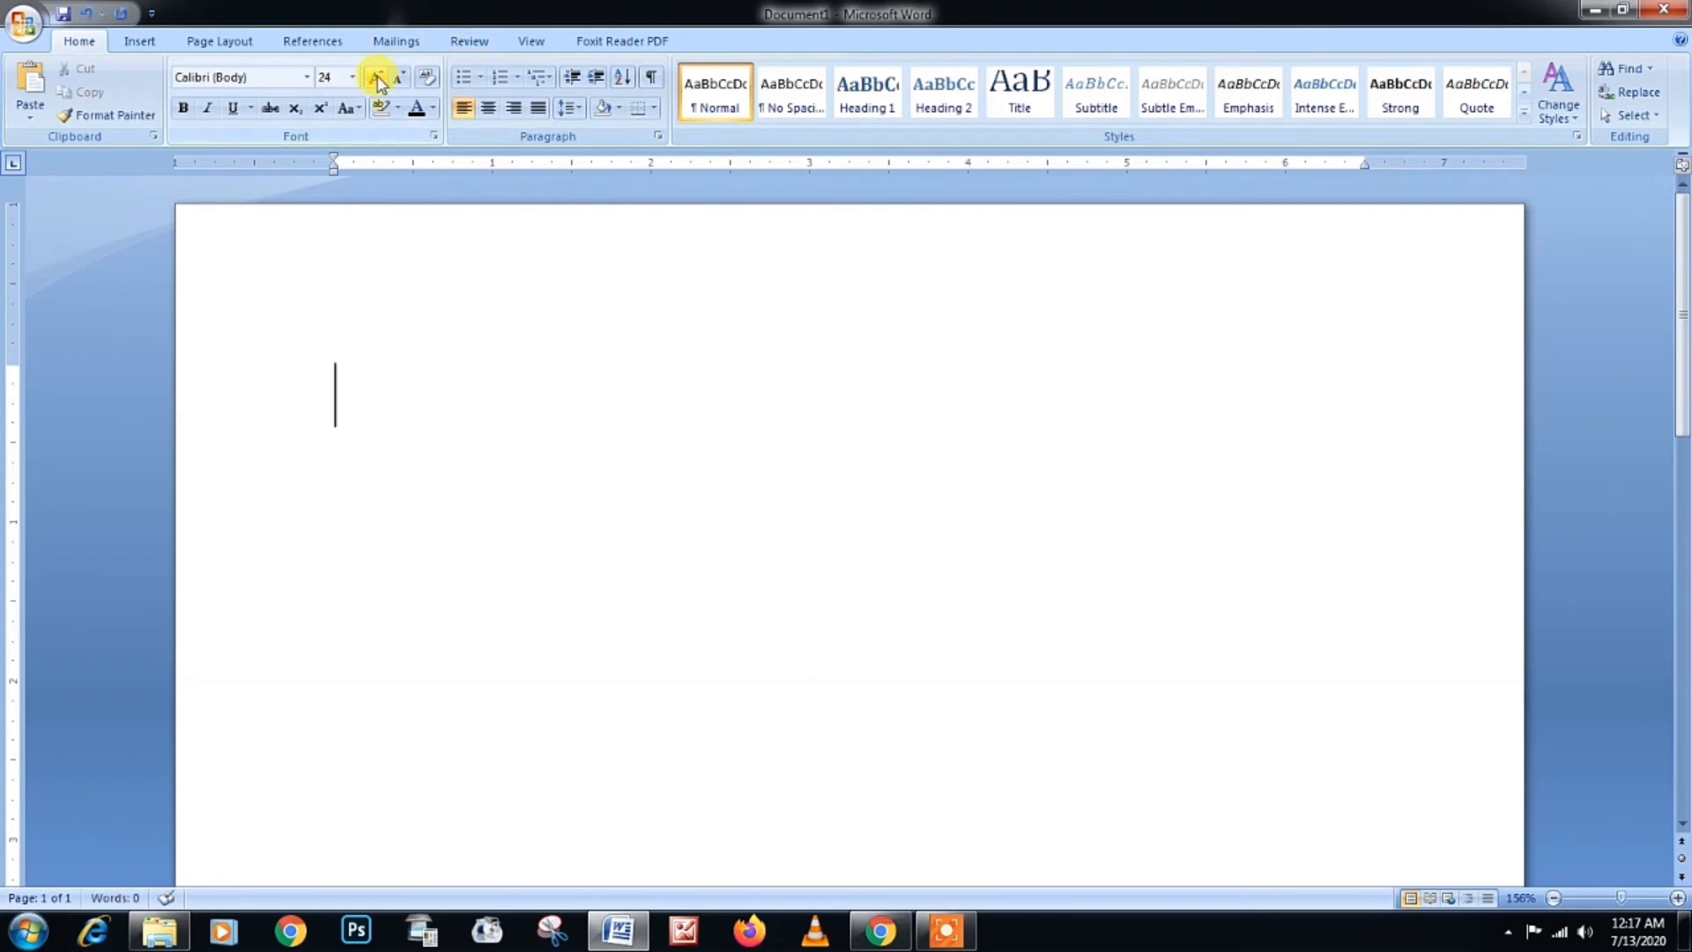
Step: Insert a new field containing the formula =10*10*10*10-100
key("ctrl+F9")
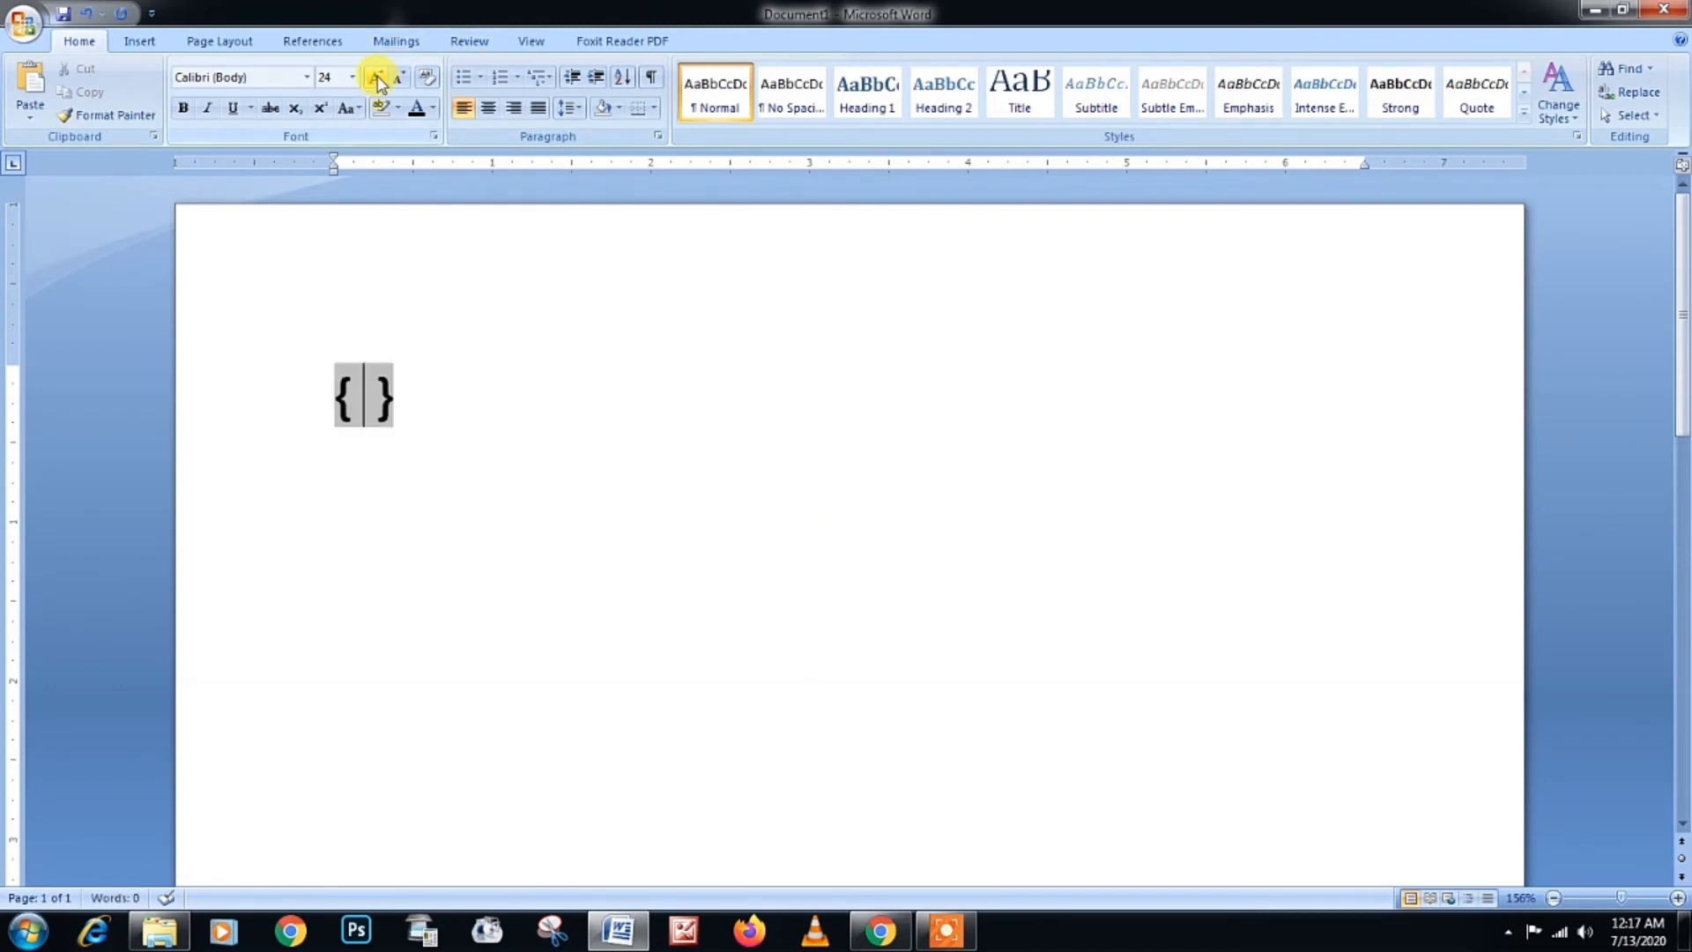
type("10")
key("Left")
key("Left")
type("=")
key("Right")
type("*10")
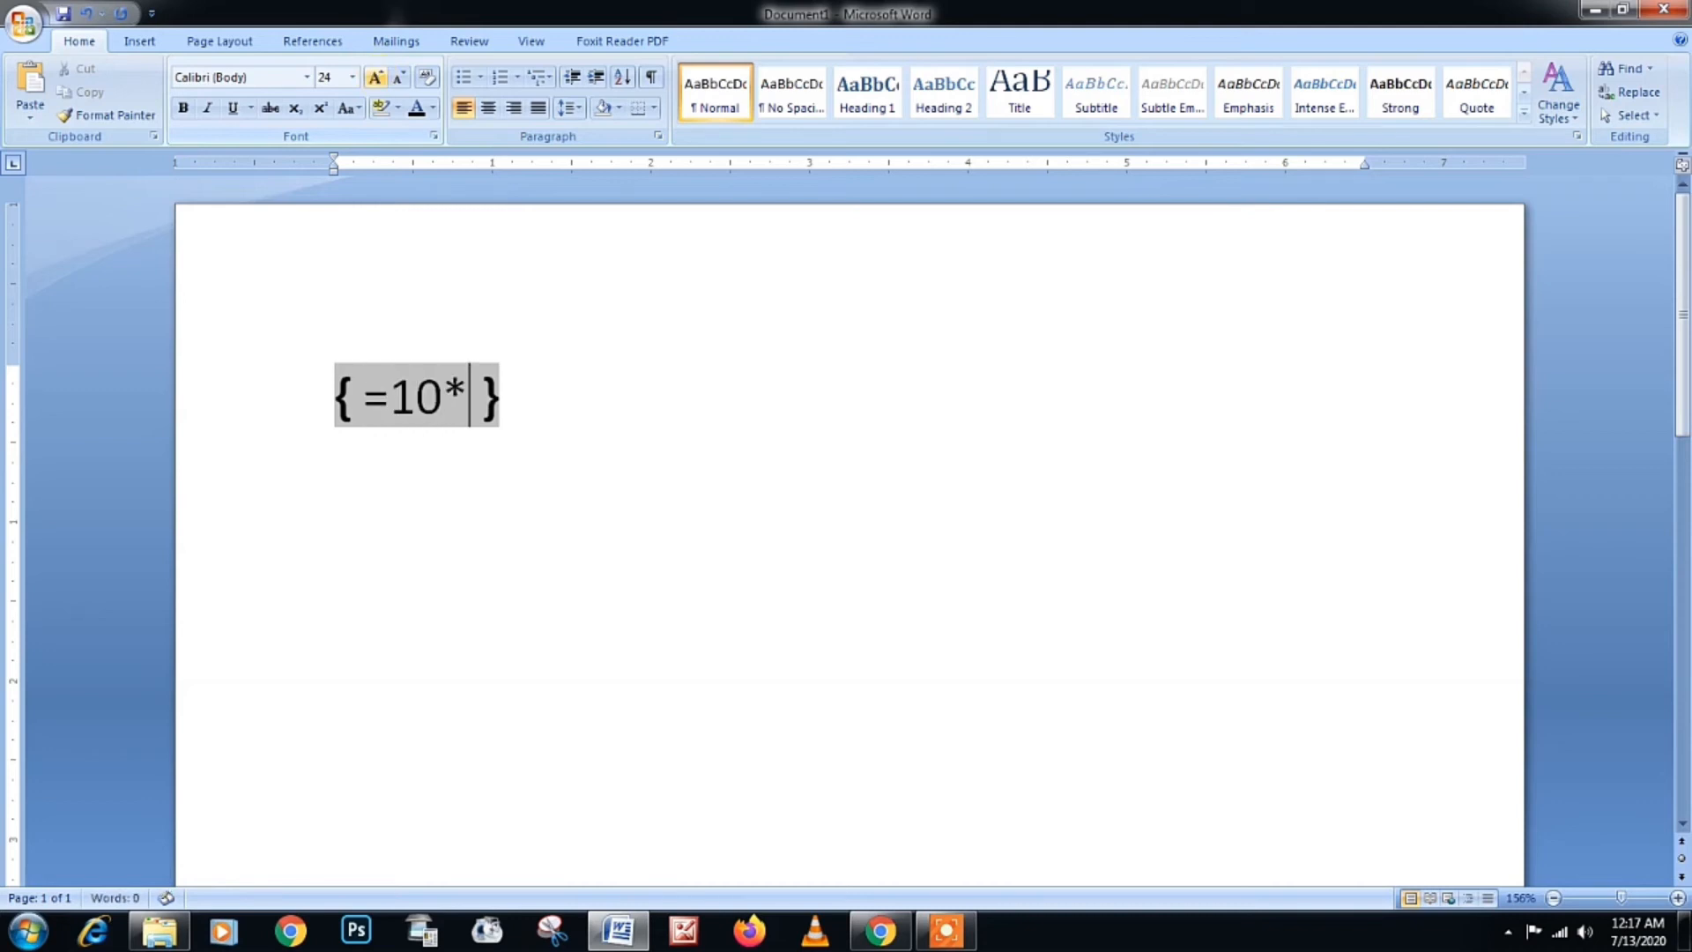
type("*10")
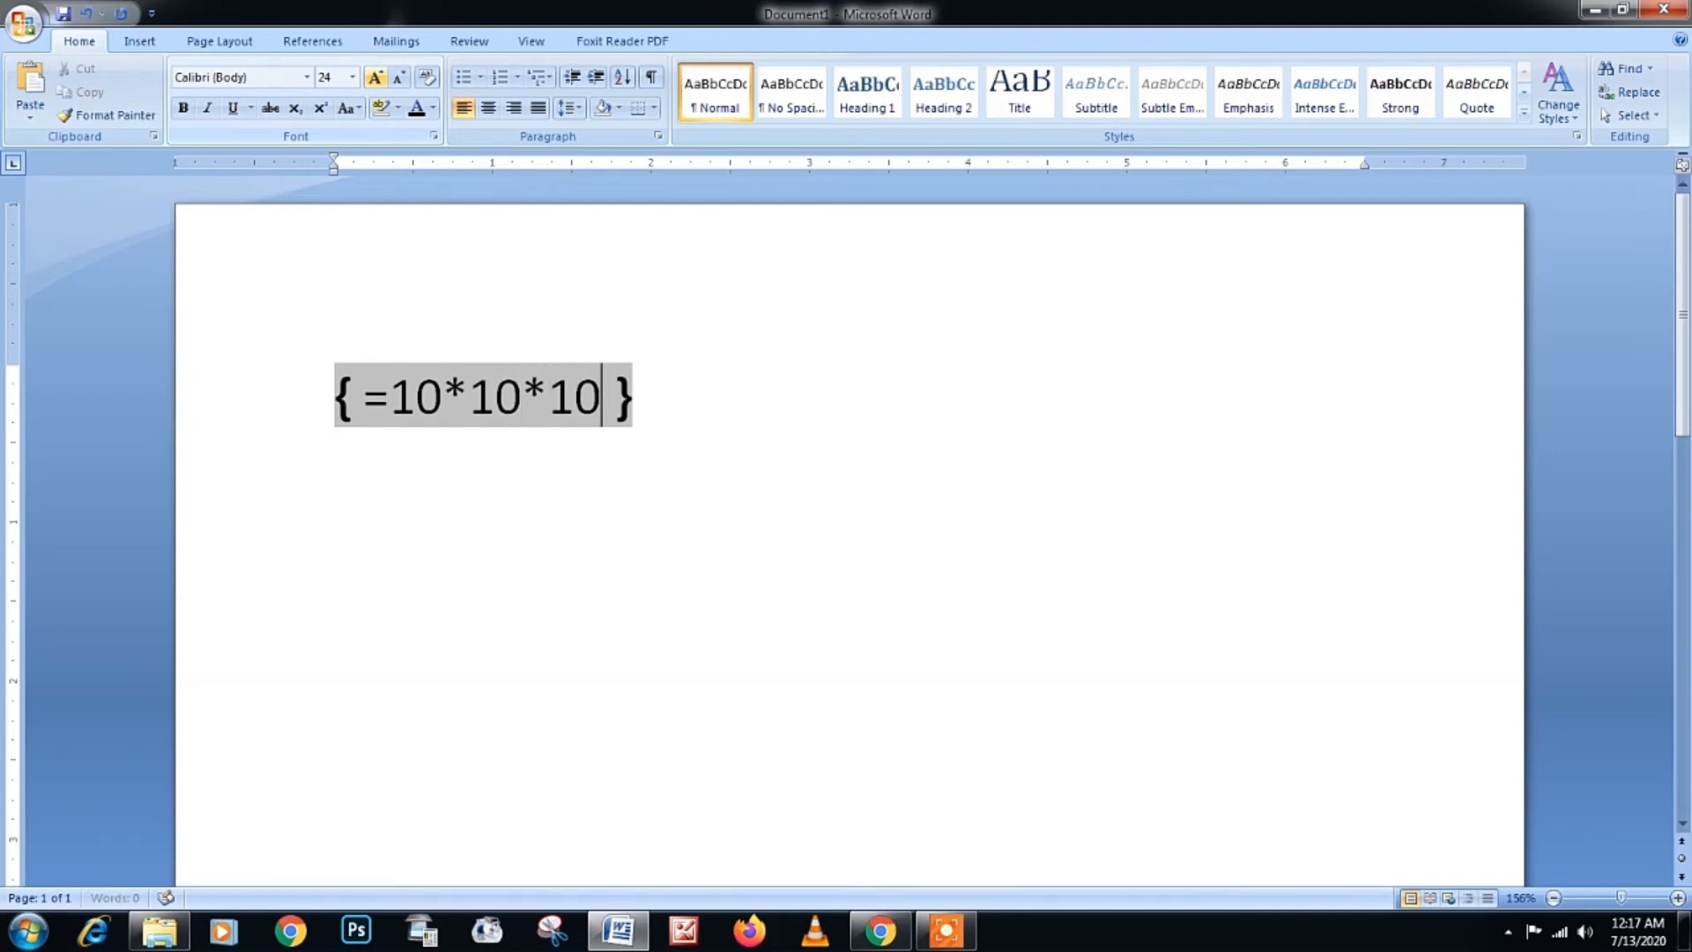
type("*10")
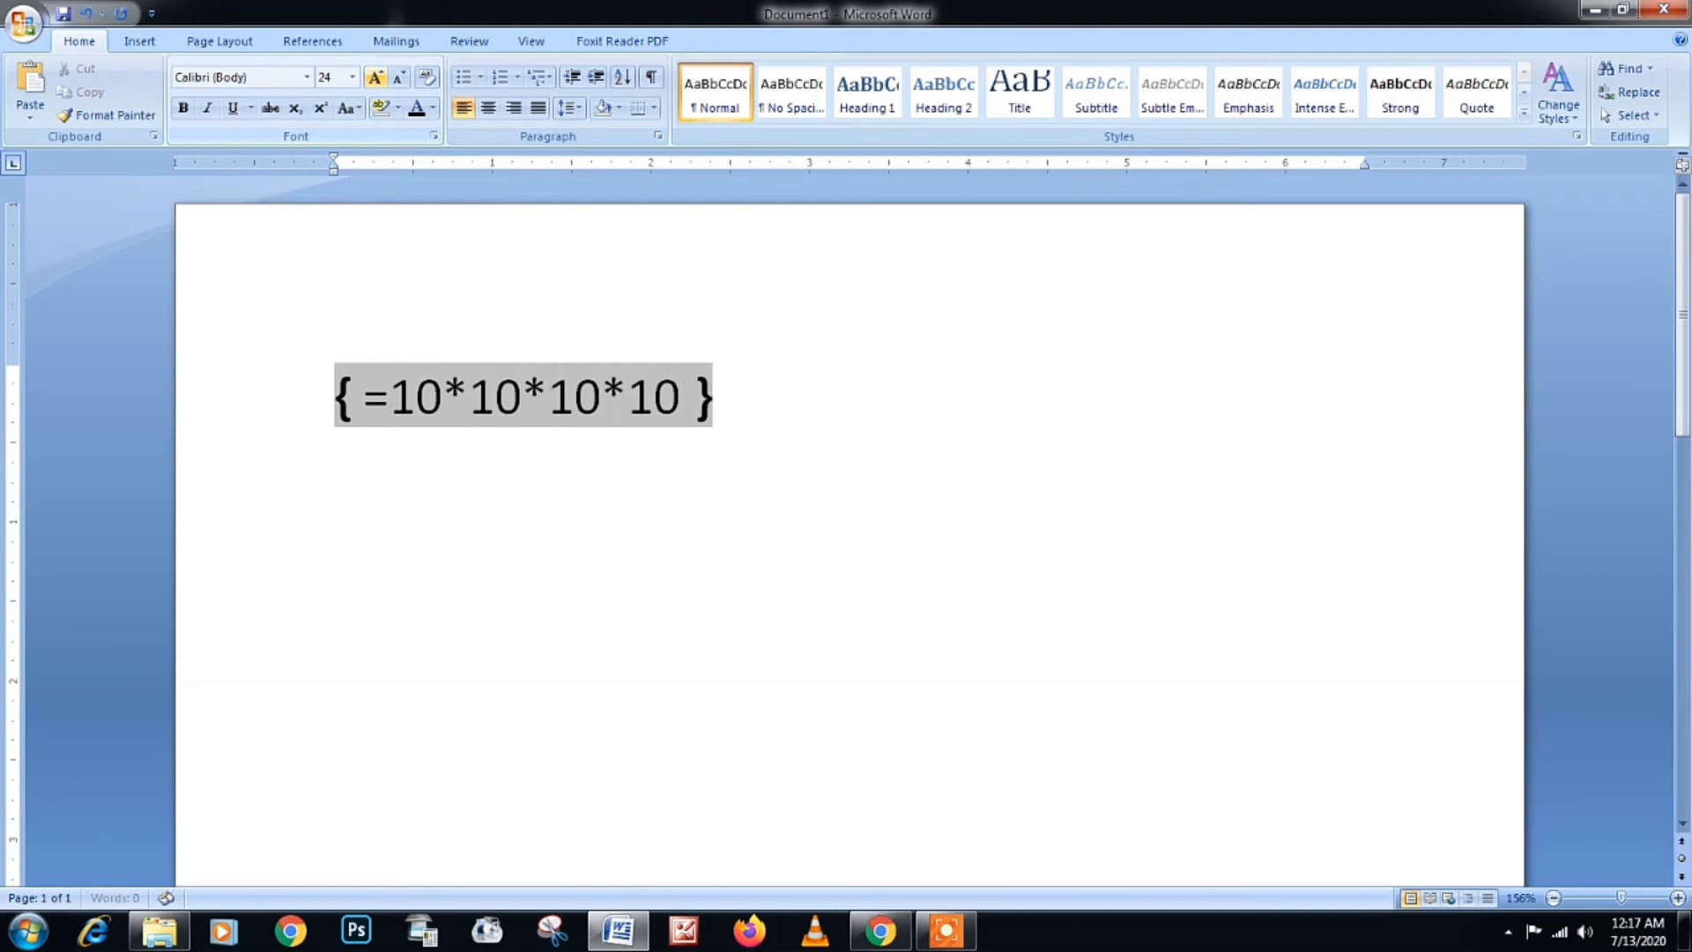
type("-100")
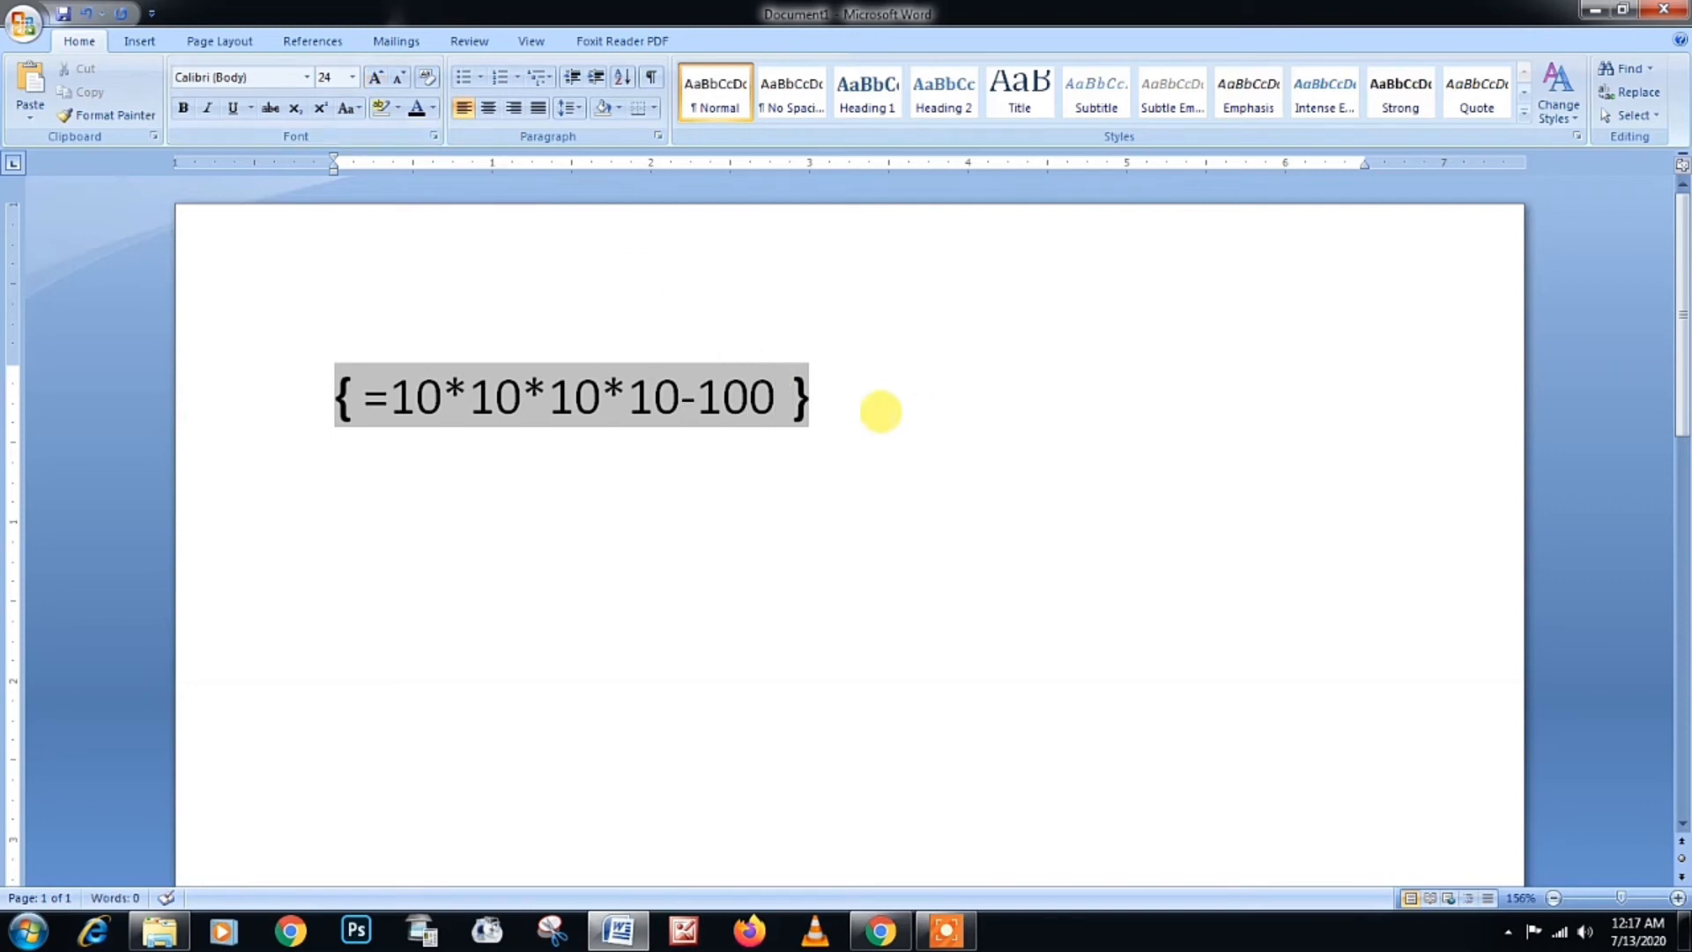
Step: Calculate the =10*10*10*10-100 field and switch it back to its formula
right_click(721, 394)
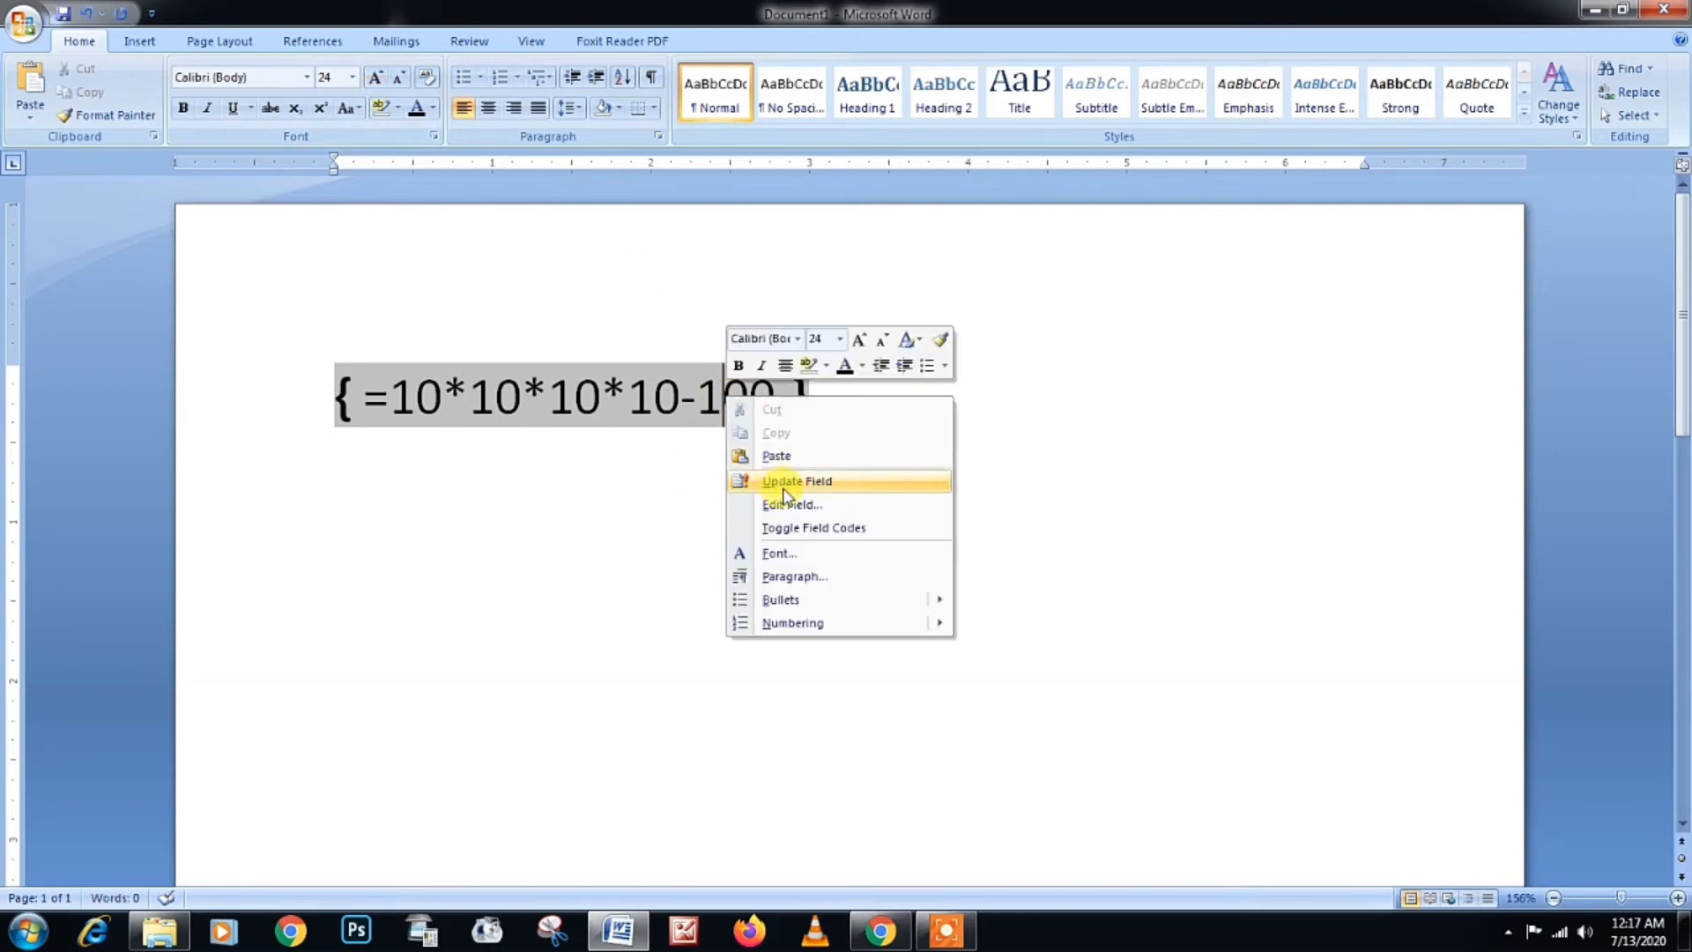
left_click(783, 485)
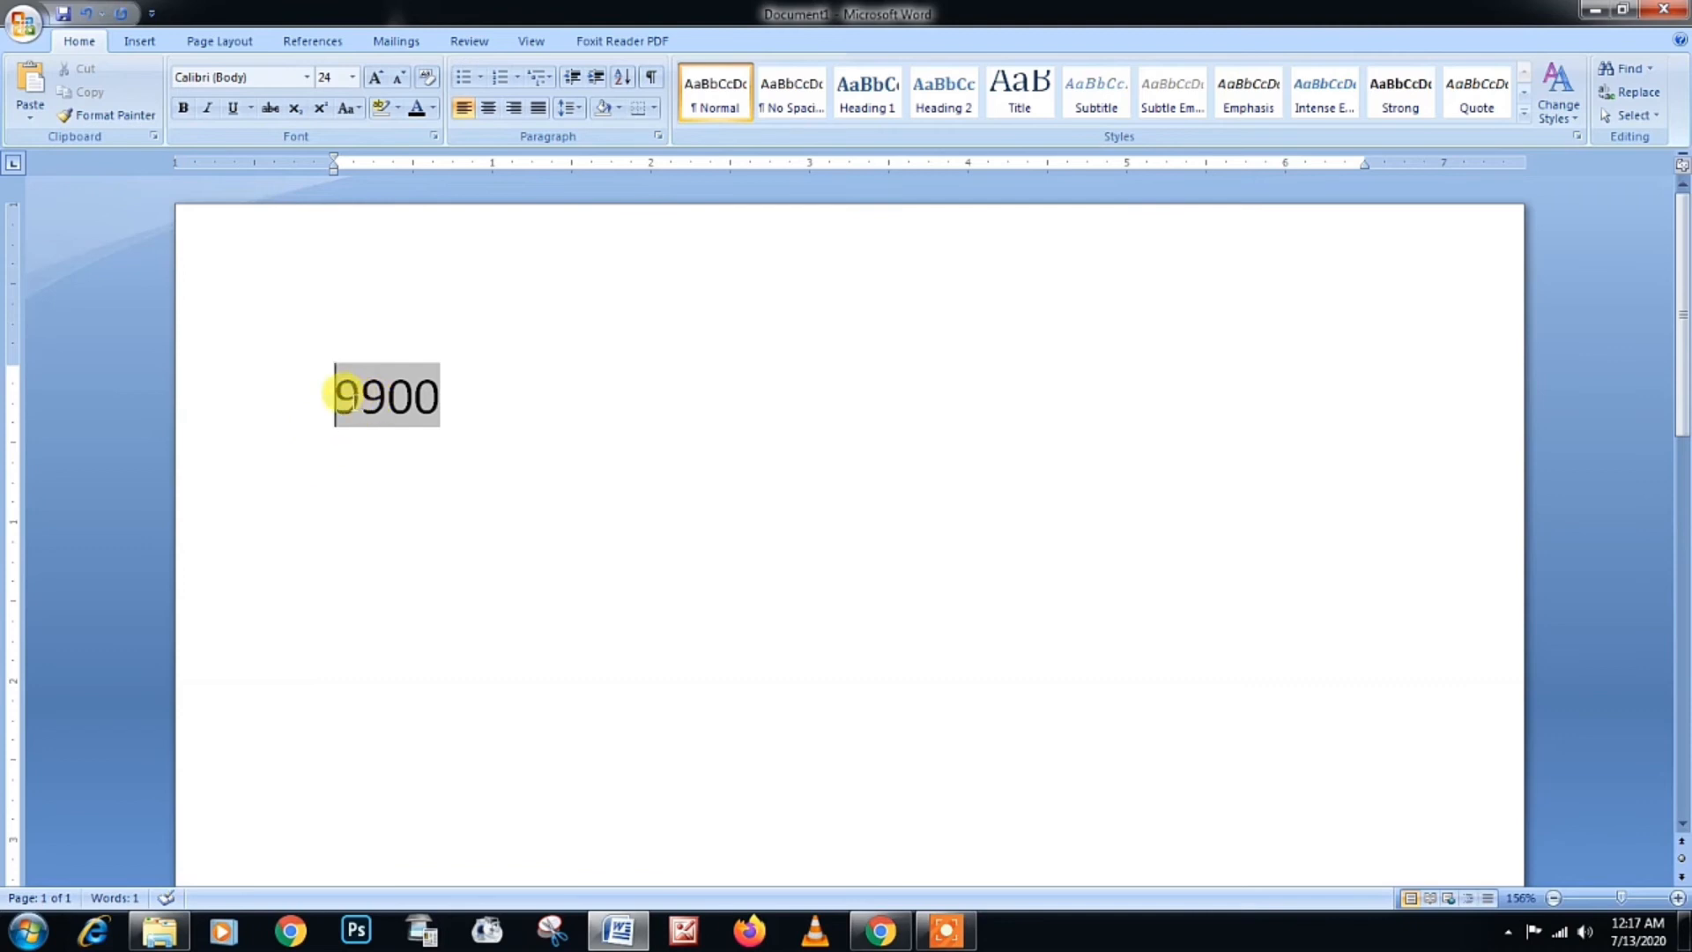
key("shift+F9")
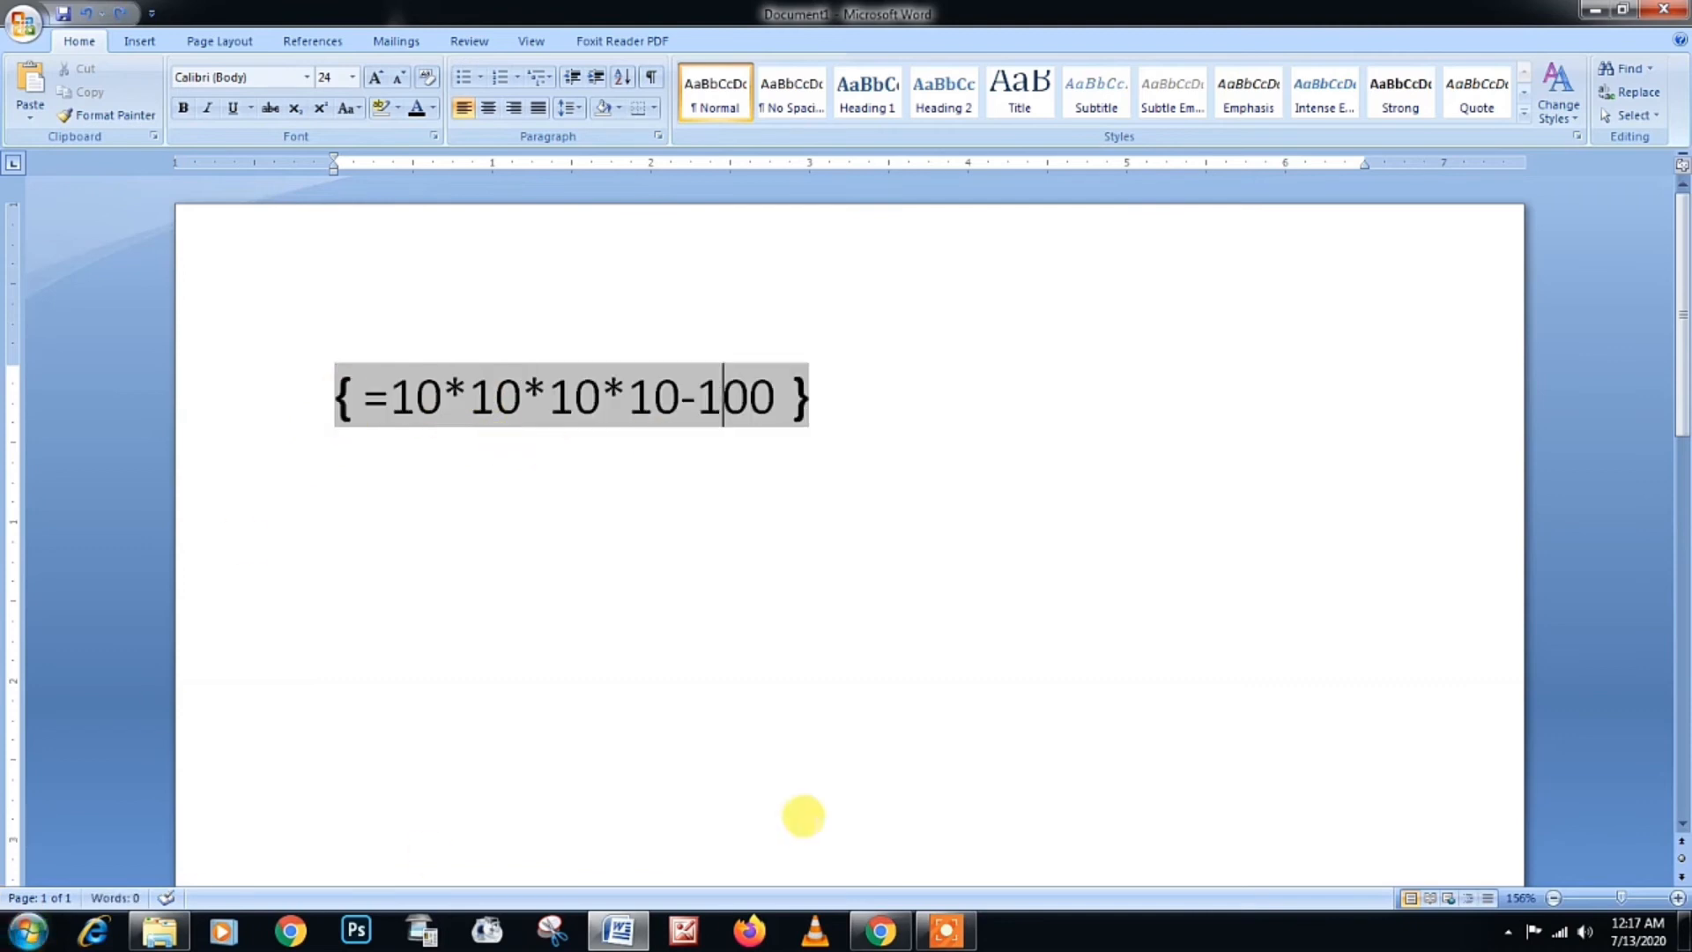
Step: Open Calculator beside the field and compute 10*10*10*10-100 to check the formula
key("super+r")
type("calc")
key("Return")
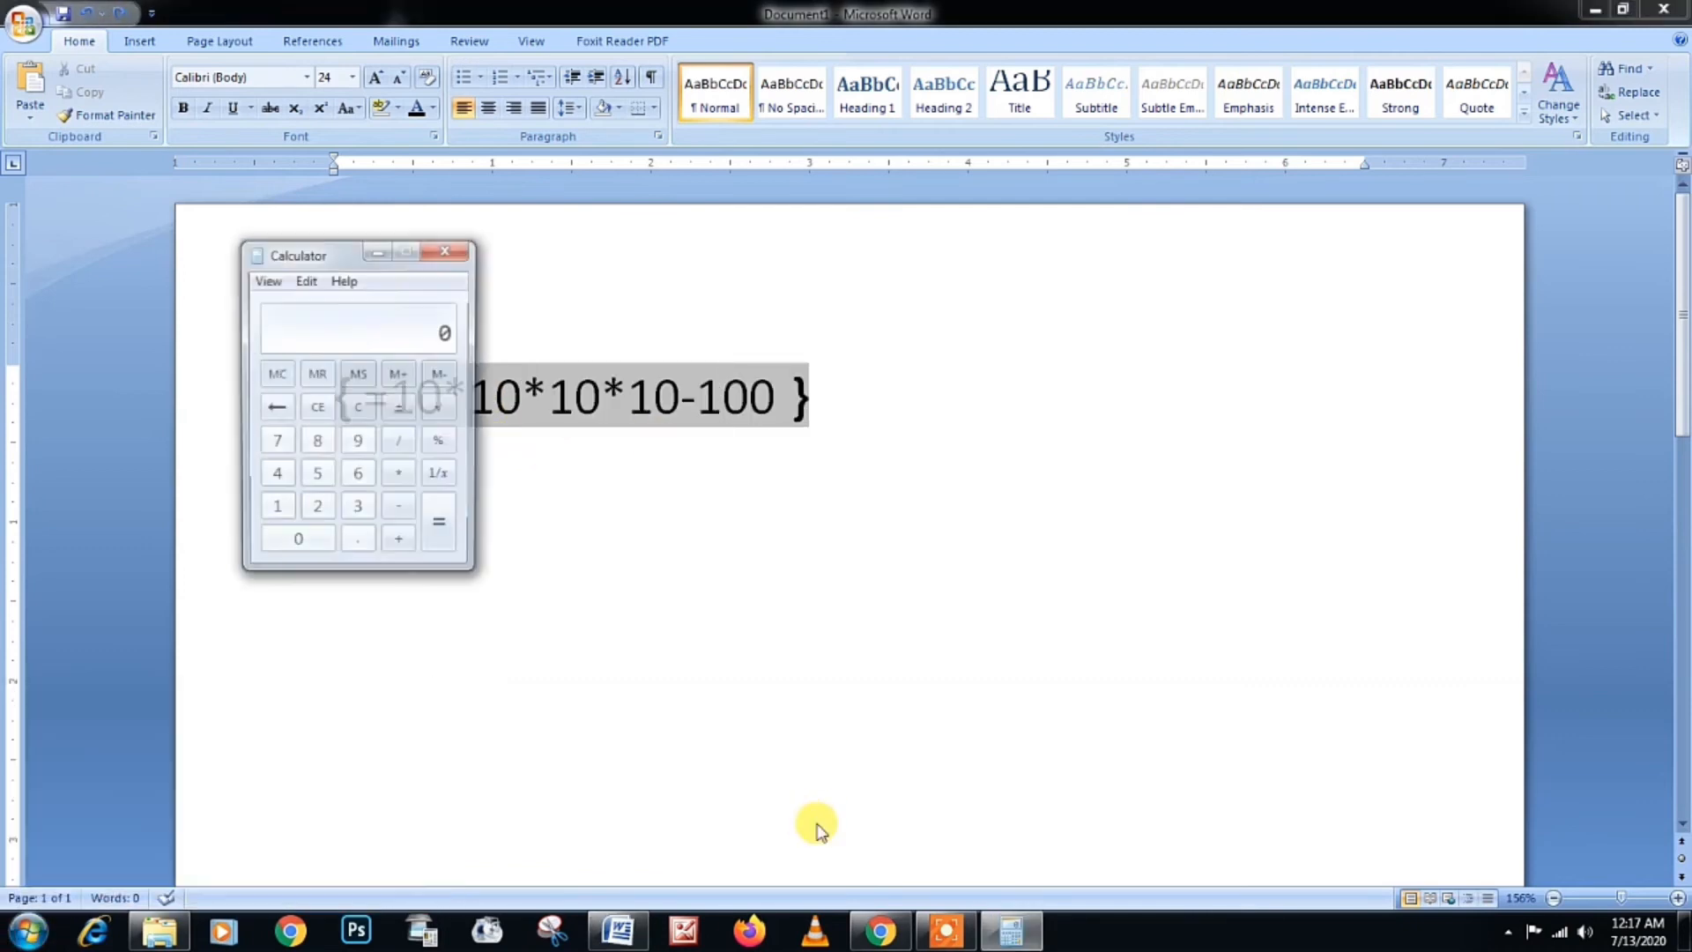
left_click_drag(329, 255, 1124, 292)
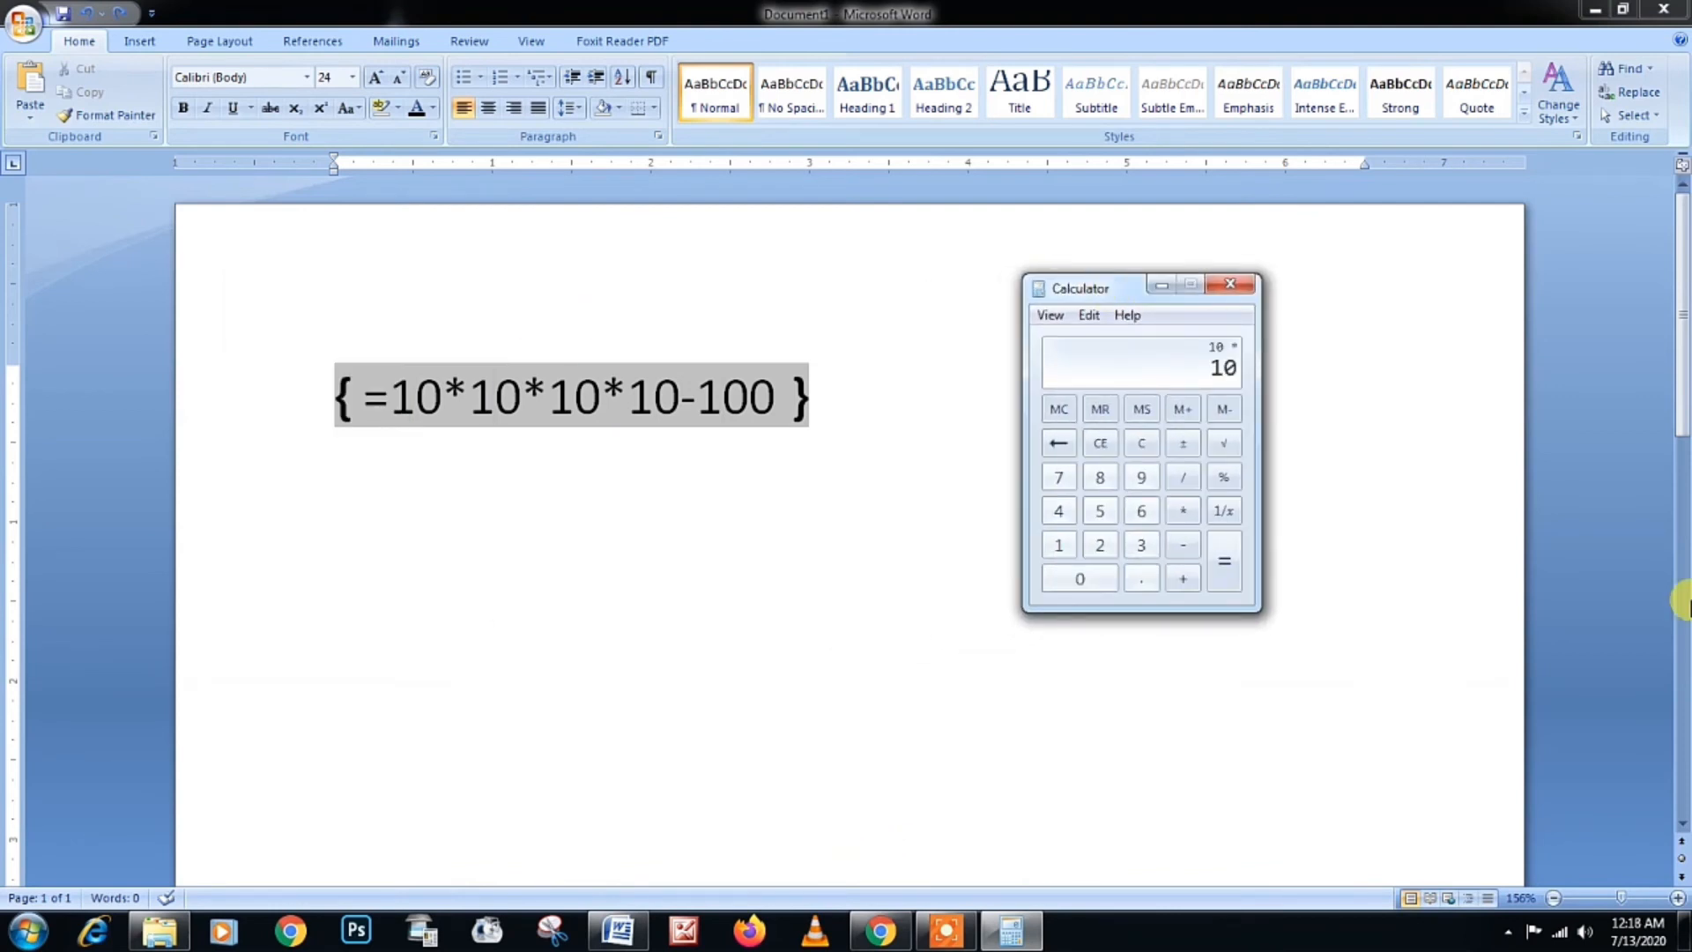
type("10")
type("*1")
type("0-")
type("100")
key("Return")
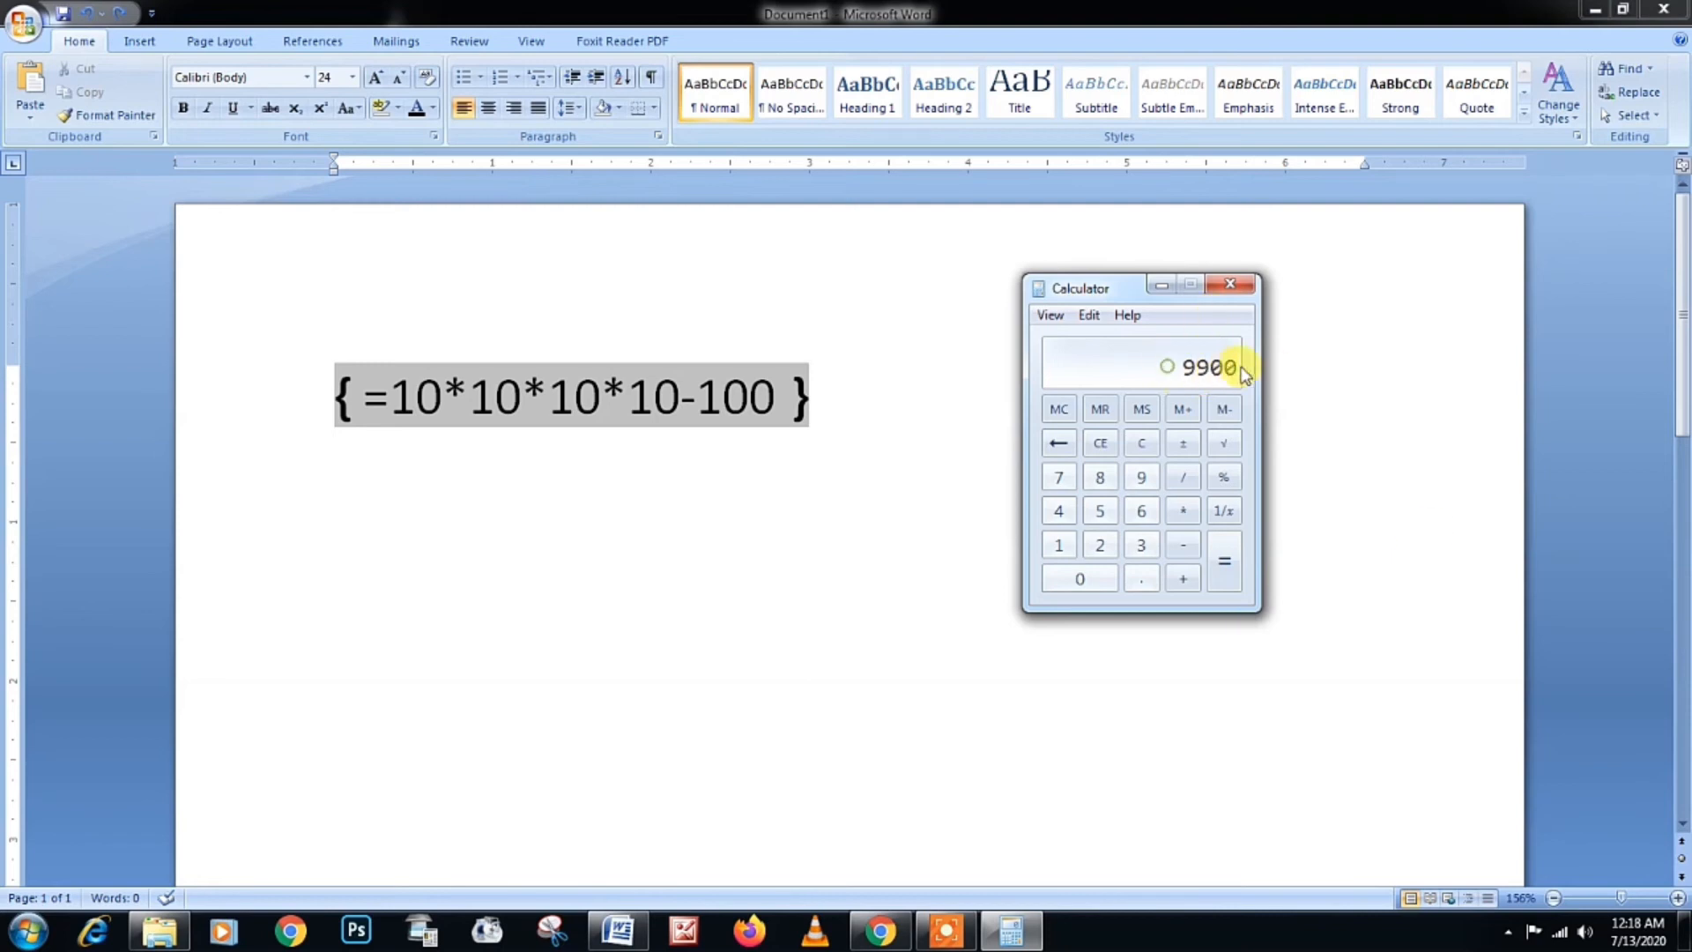
Step: Update the =10*10*10*10-100 field to its result and delete that result from the page
right_click(636, 386)
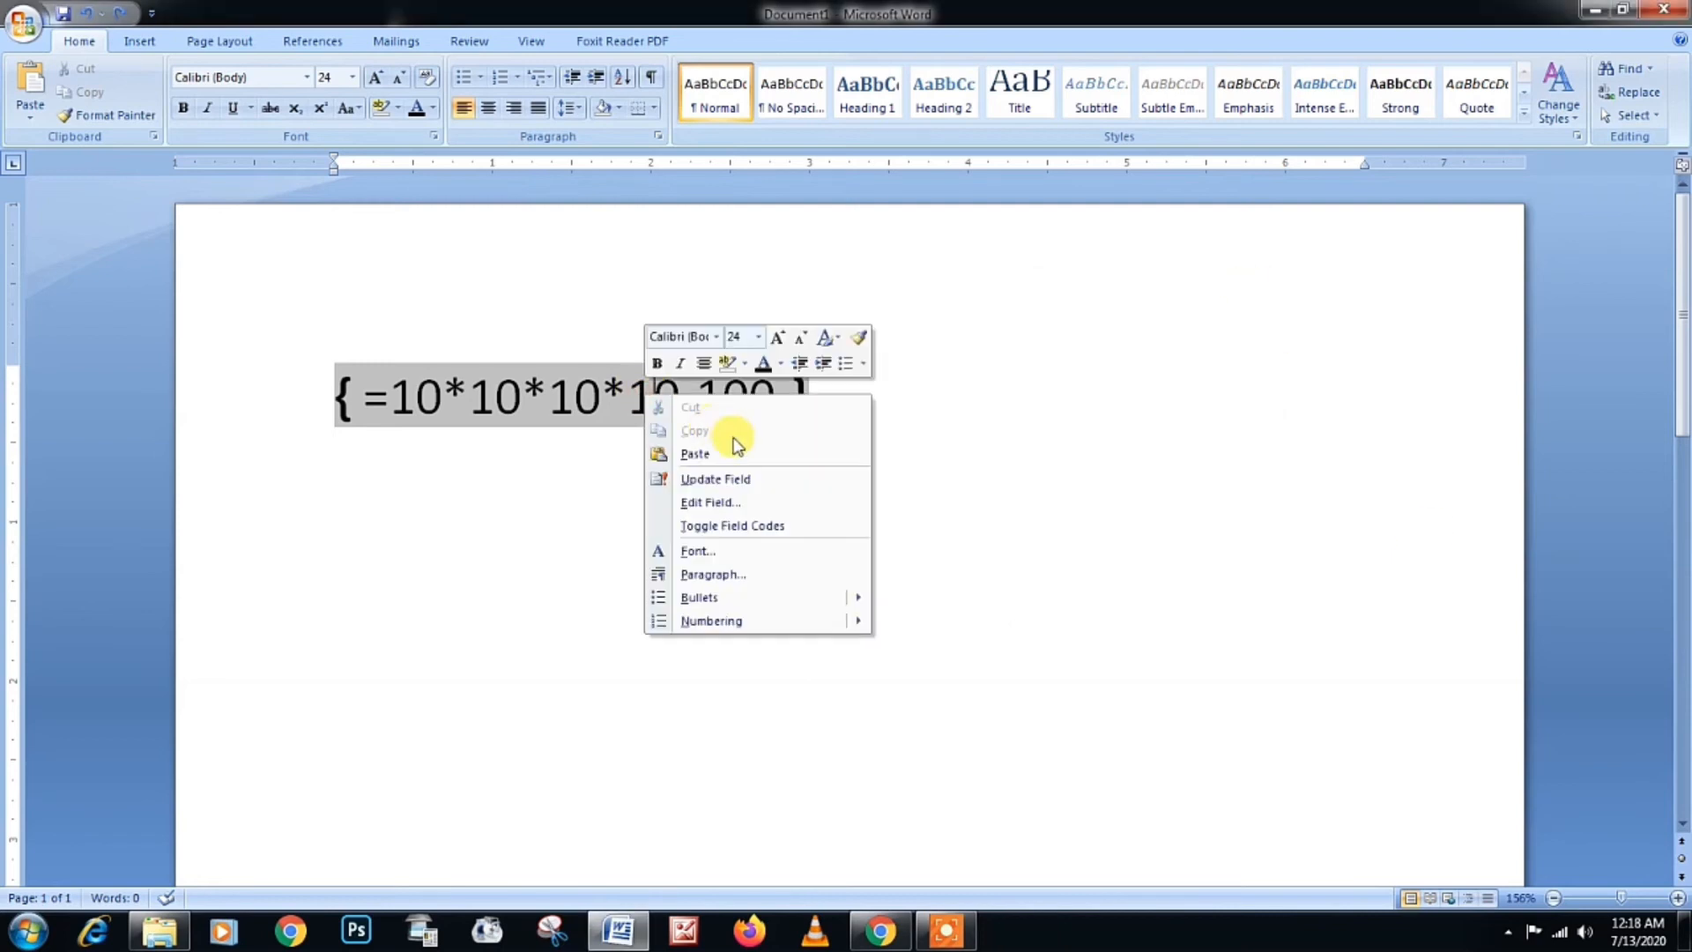
left_click(700, 478)
left_click_drag(478, 394, 140, 398)
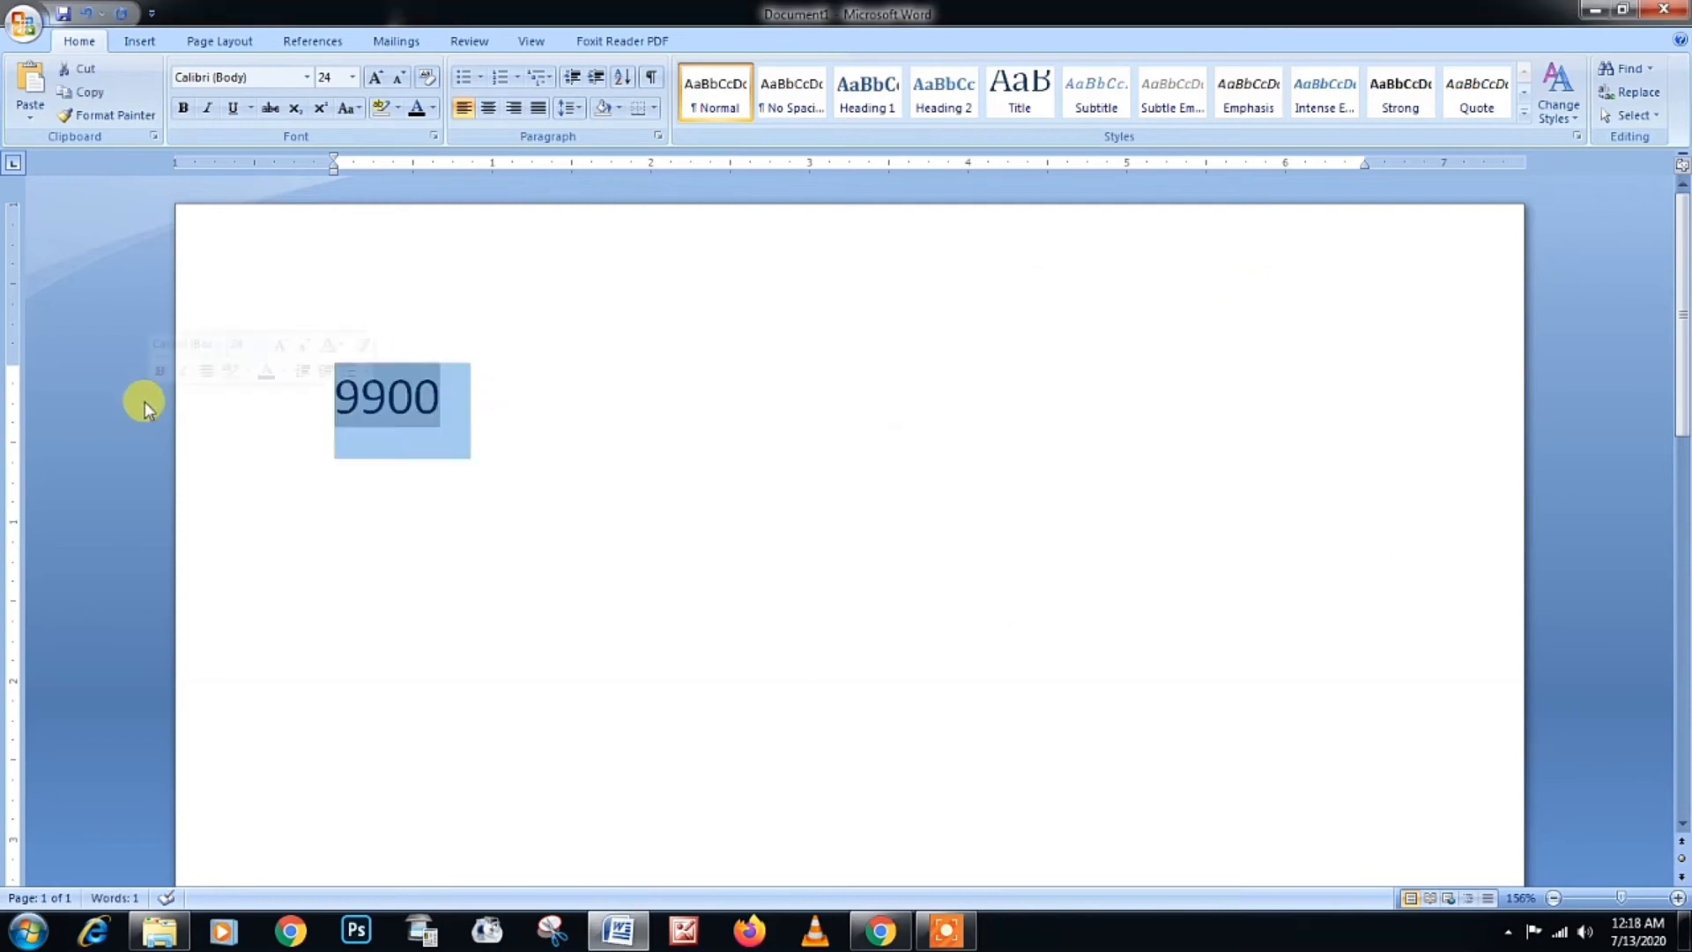
key("Delete")
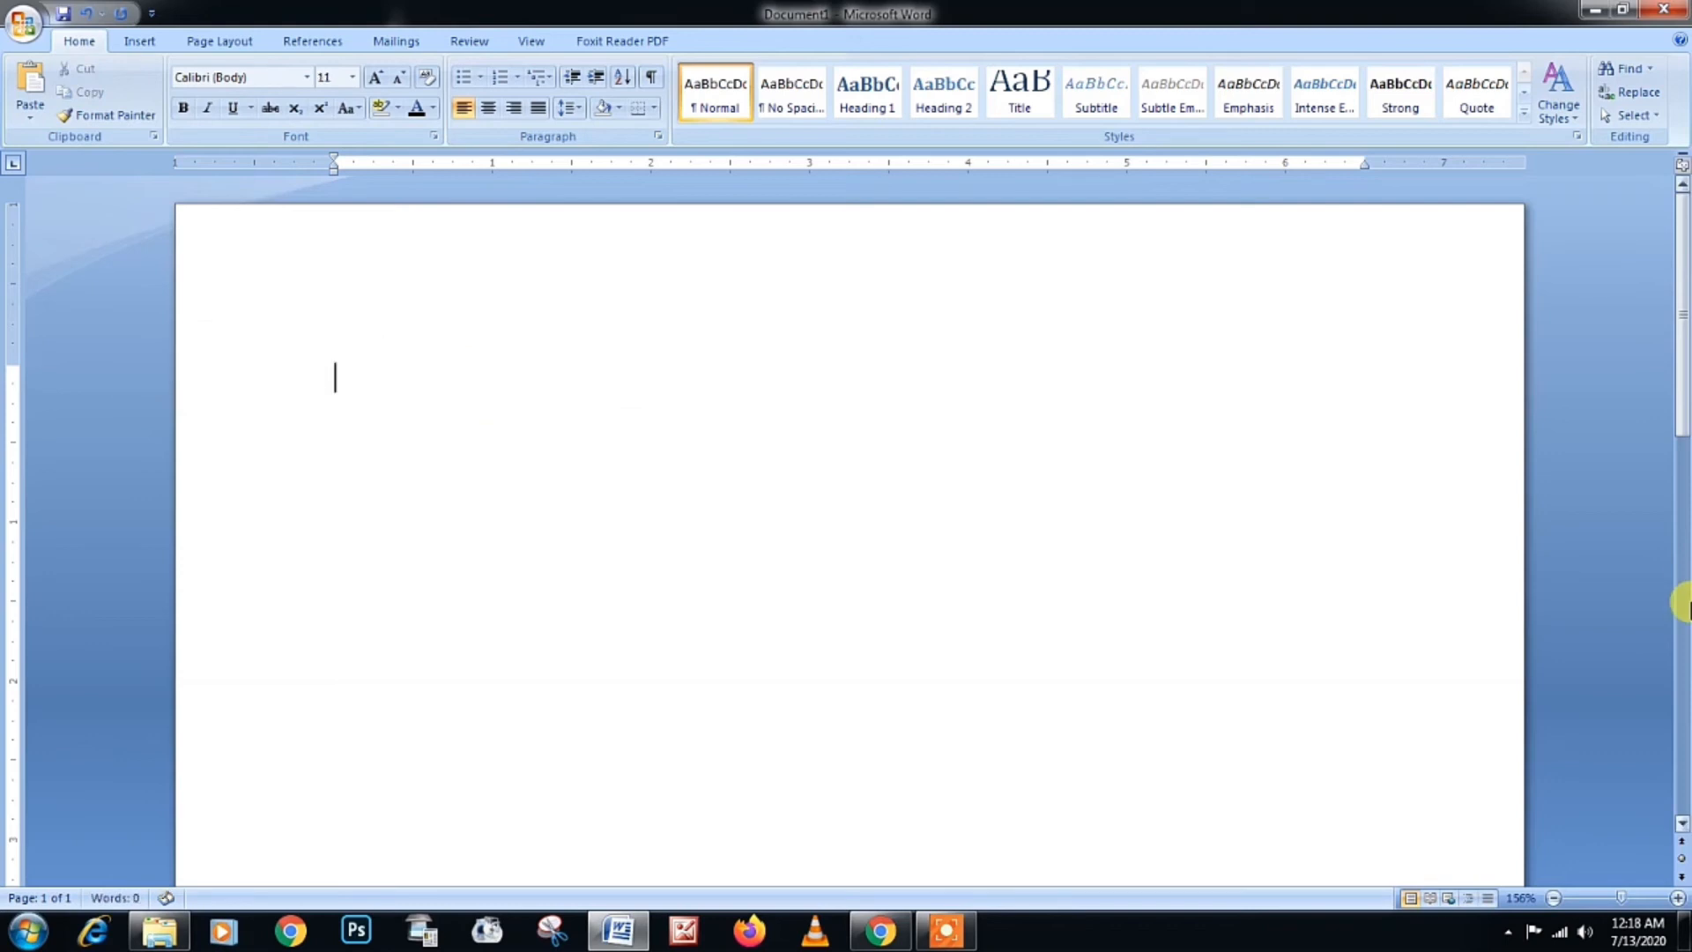
left_click(1553, 897)
left_click(1553, 897)
left_click(1552, 897)
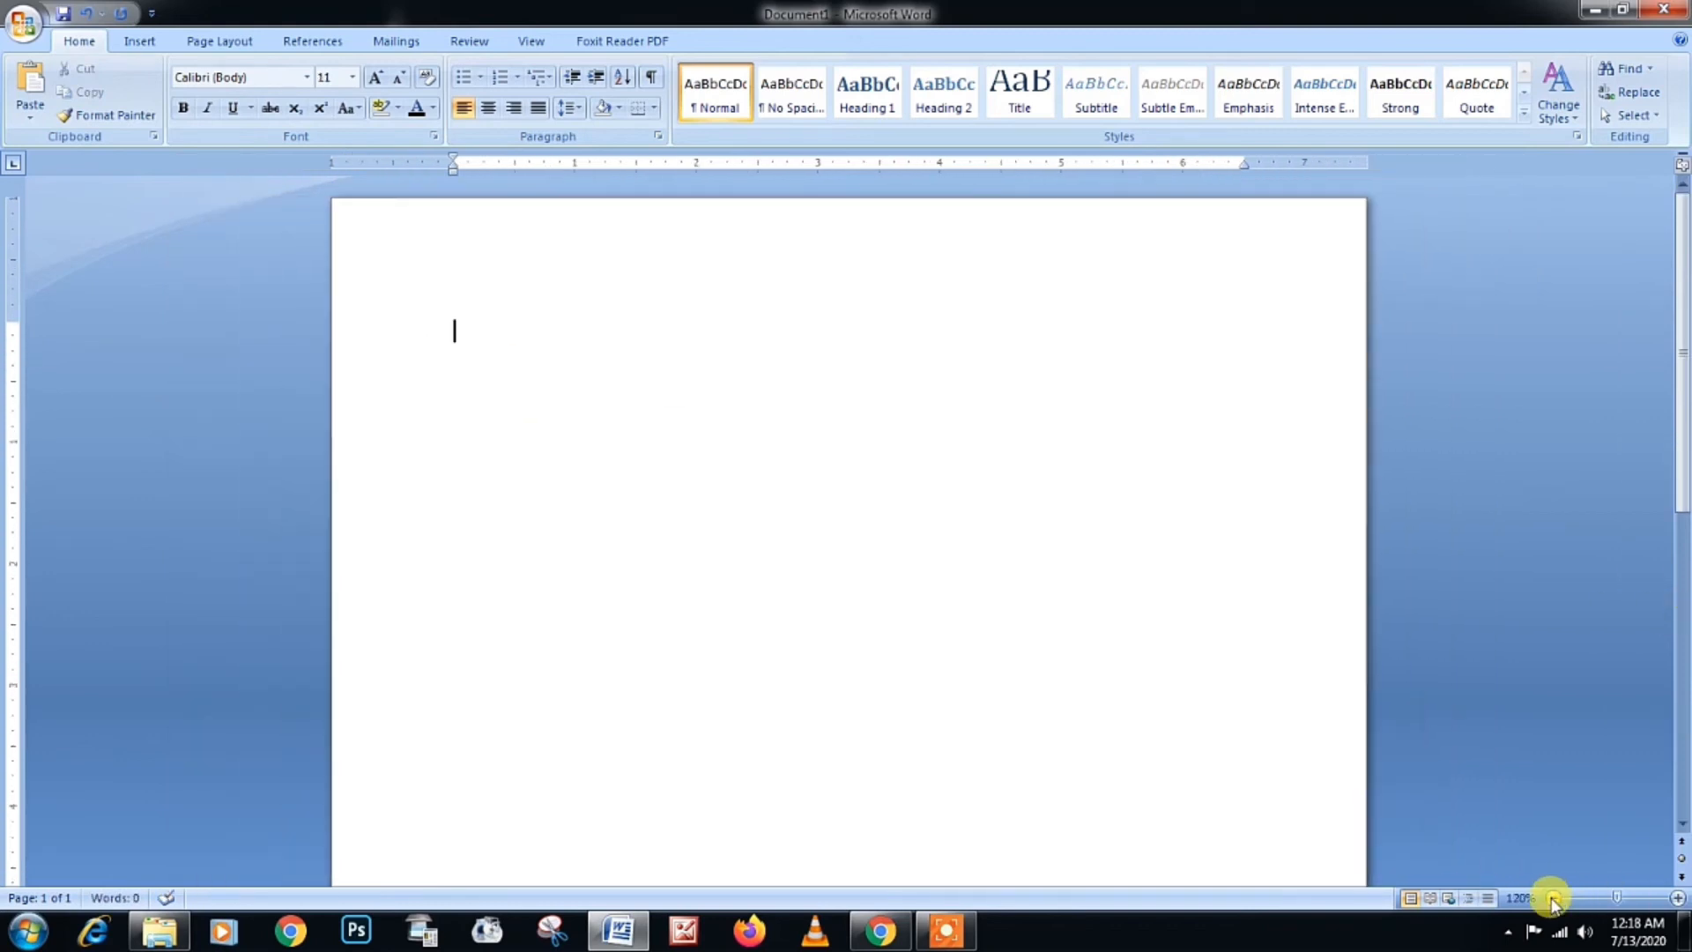
left_click(1553, 897)
left_click(1553, 897)
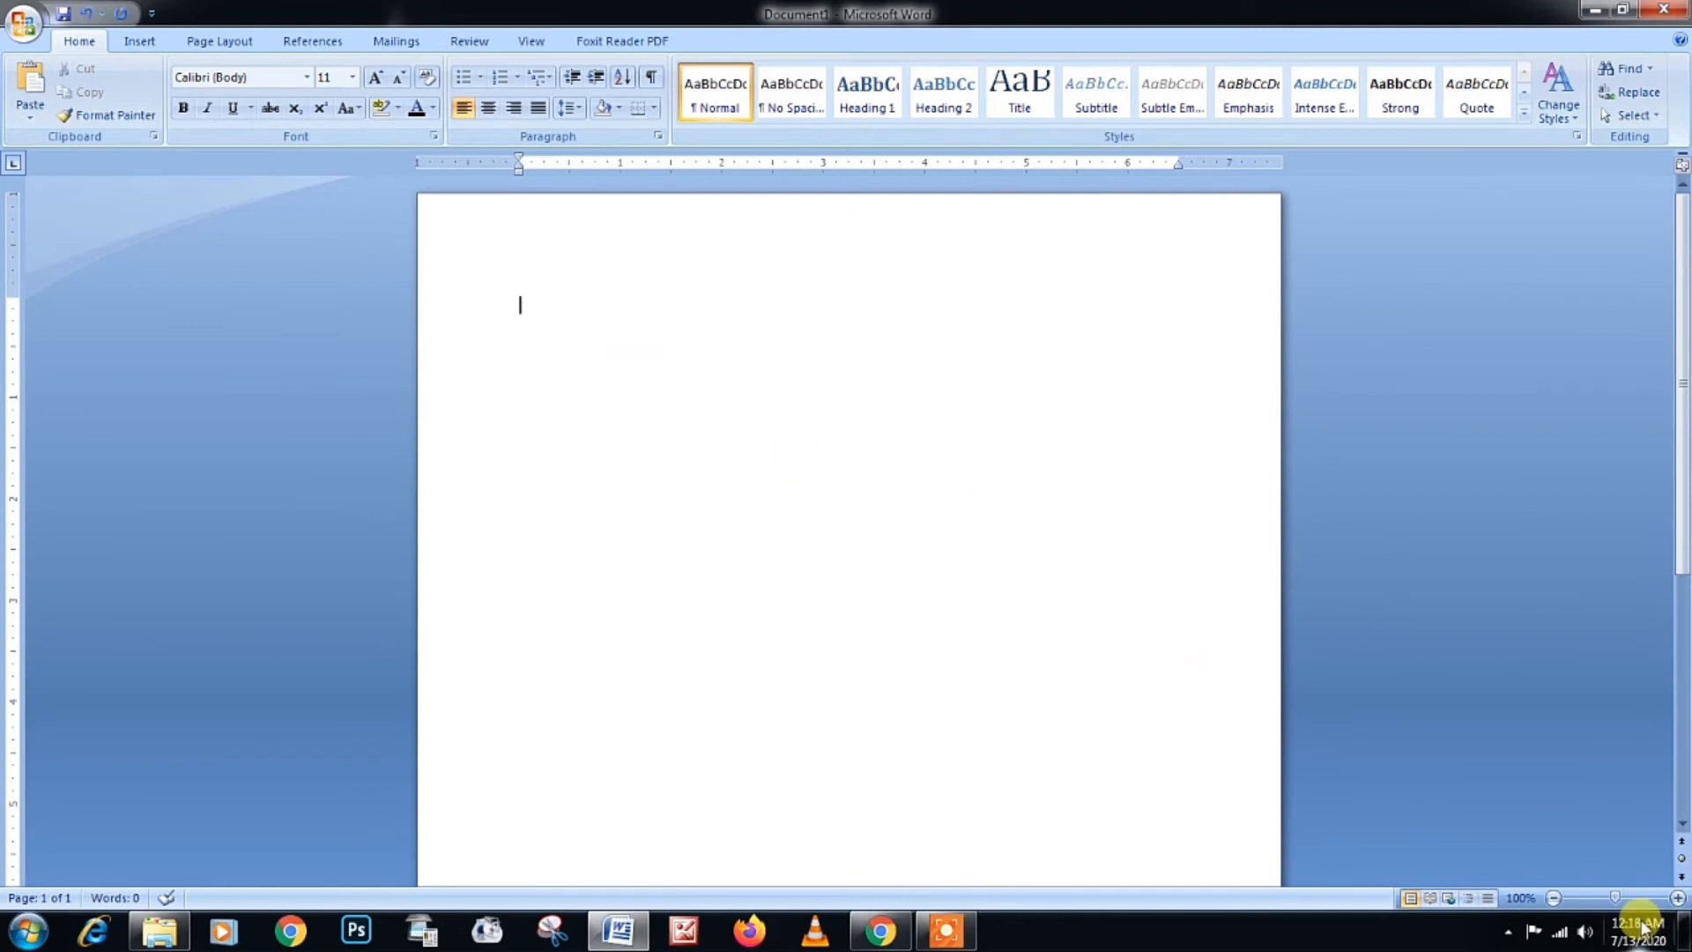
mouse_move(1637, 925)
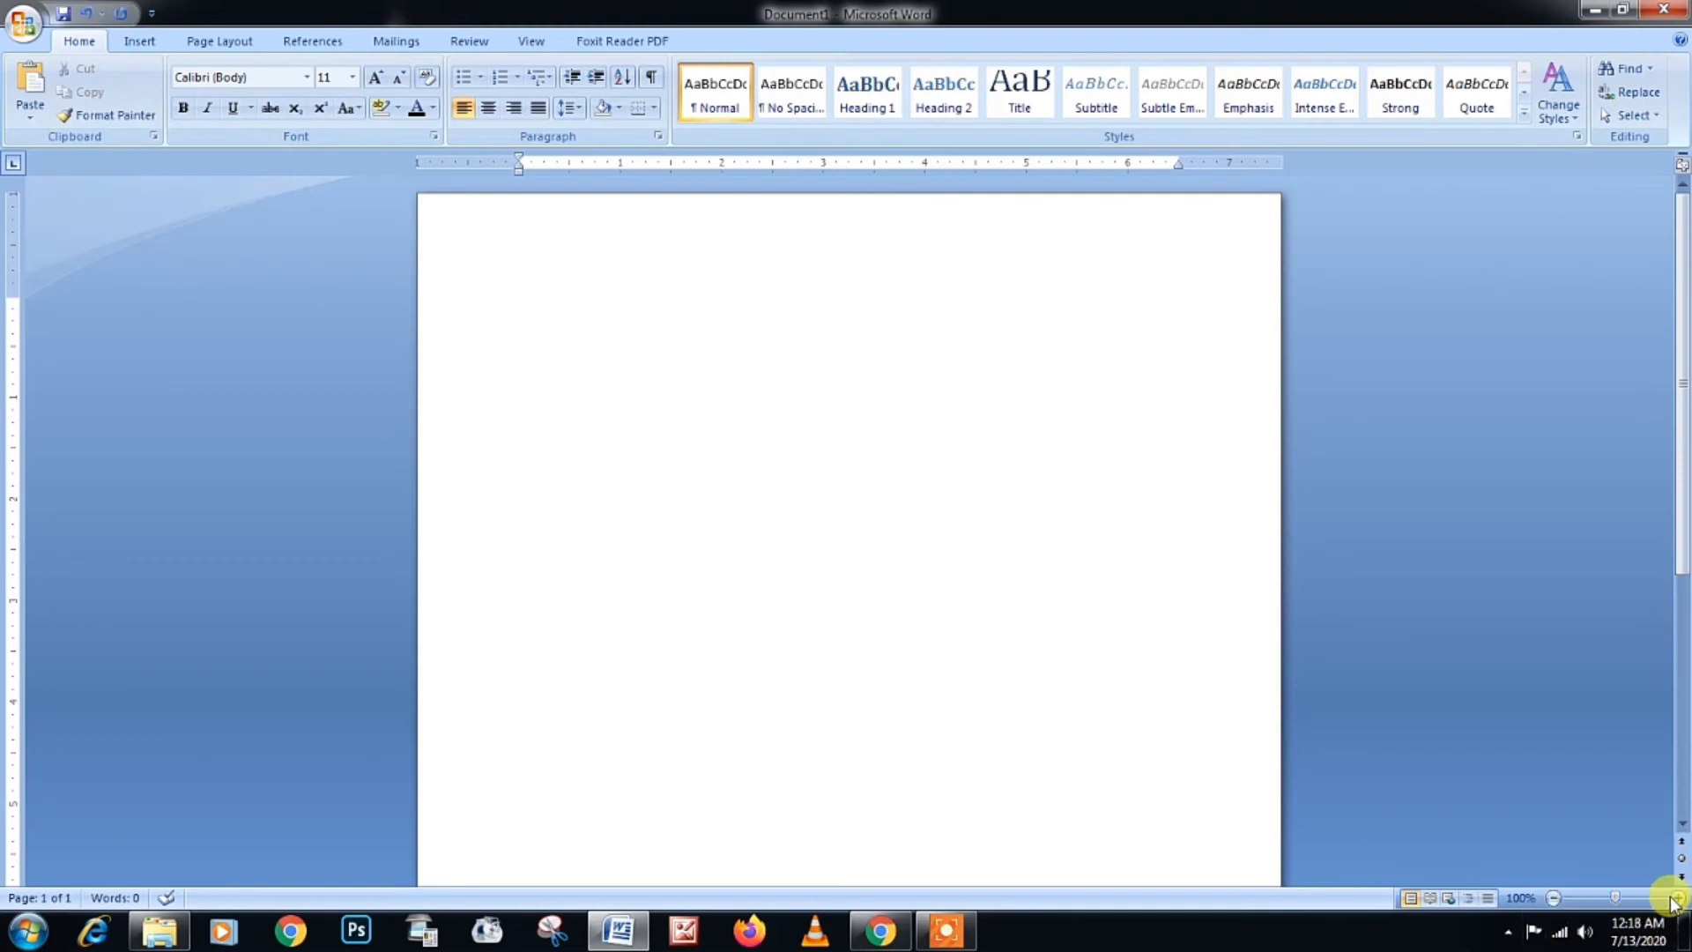
Step: Open the On-Screen Keyboard, place it over the lower part of the page and return to the document text
left_click(1680, 897)
left_click(1680, 897)
left_click(1679, 897)
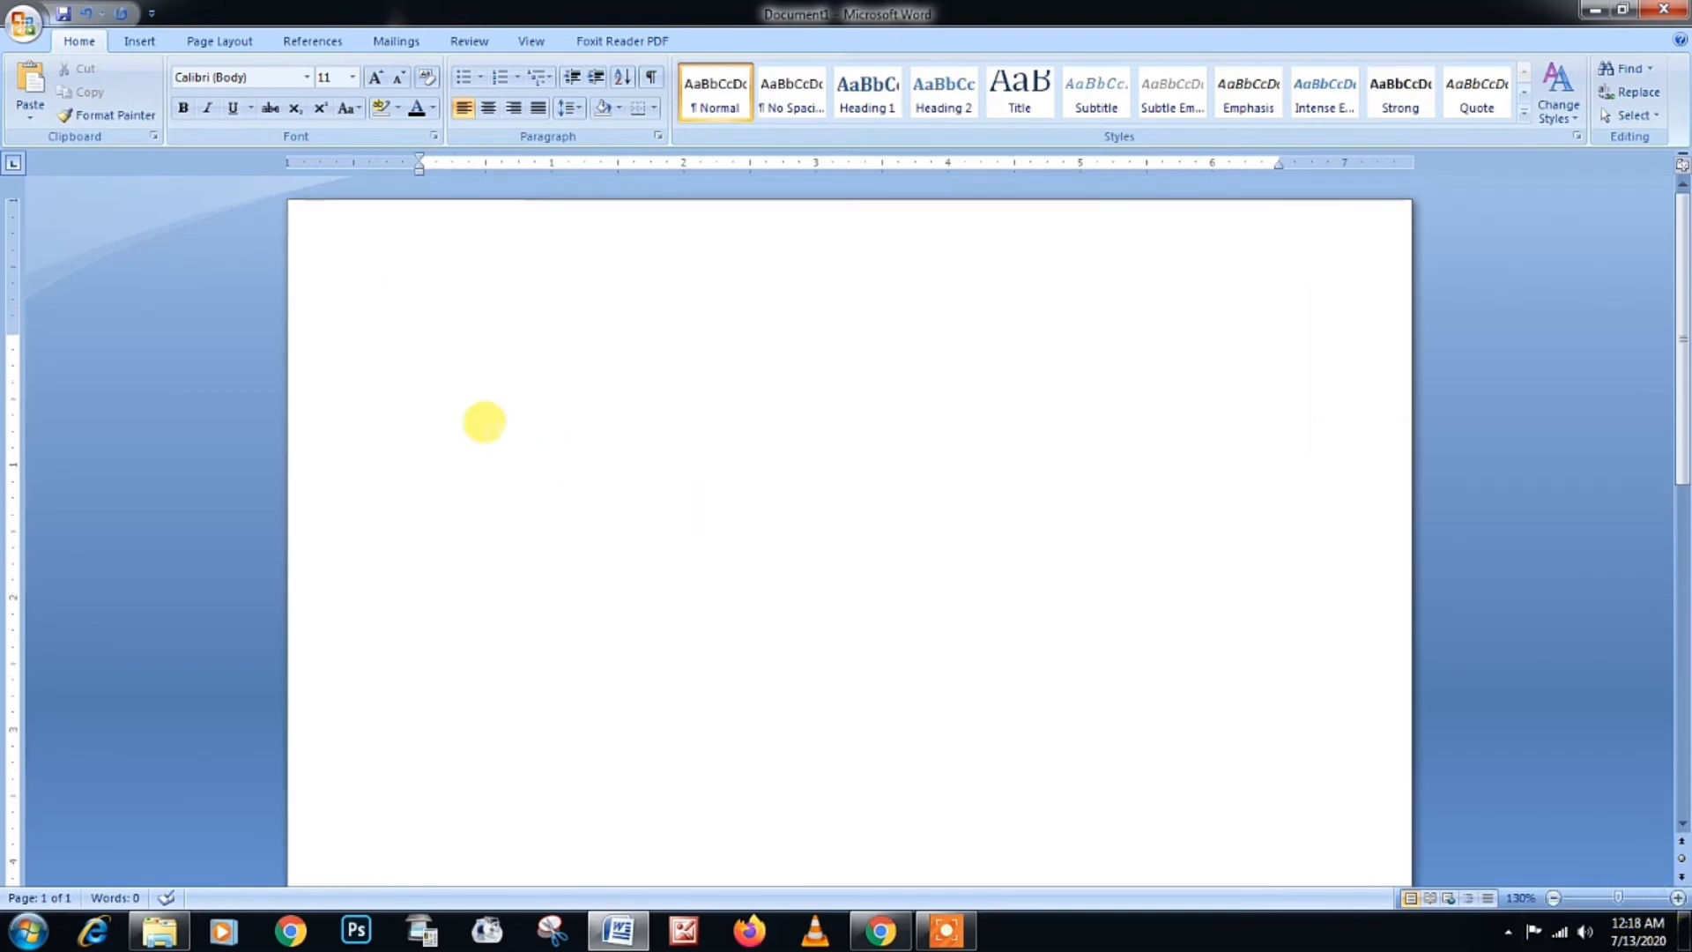
left_click(27, 930)
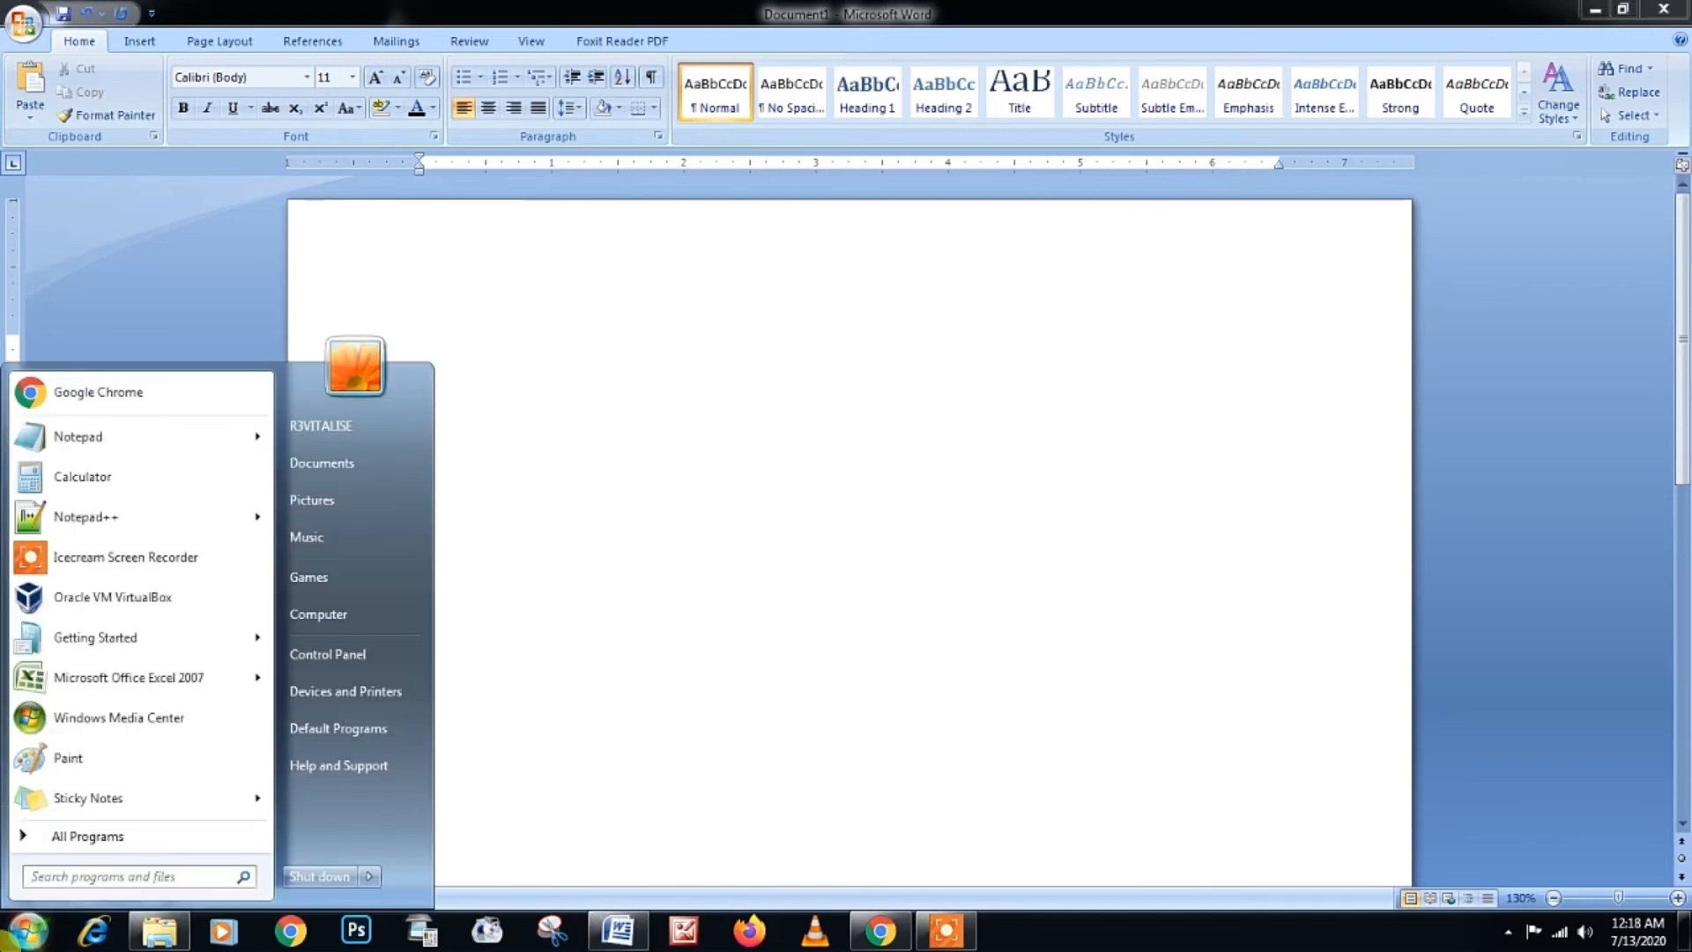
type("osk")
key("Return")
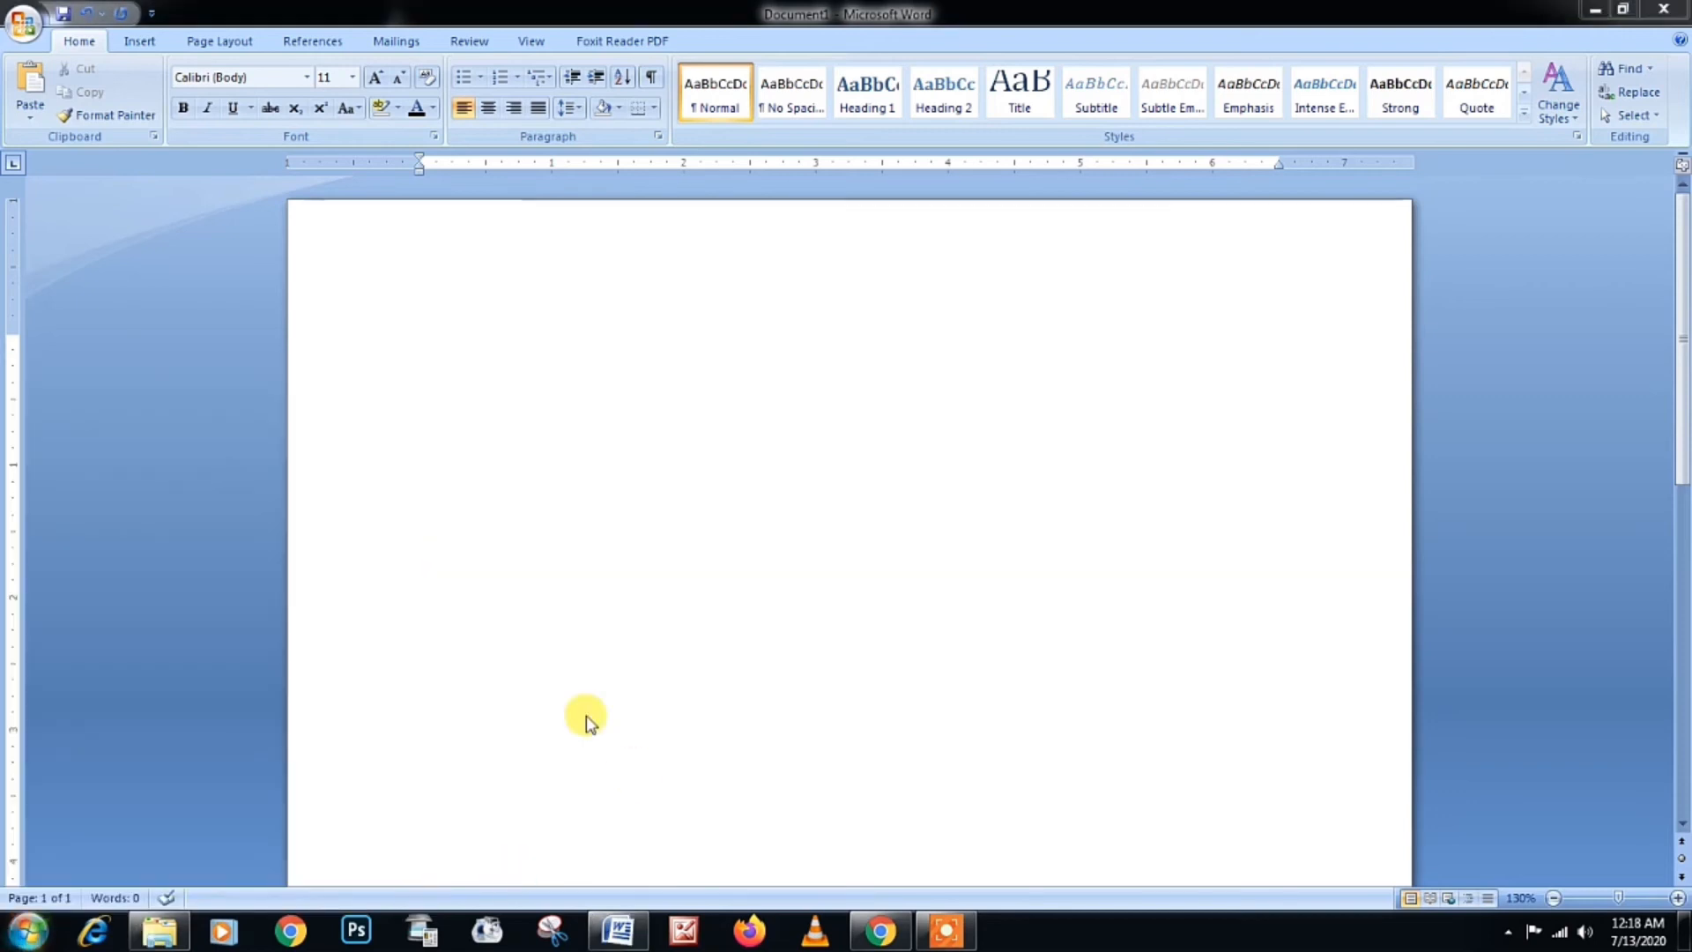
left_click_drag(711, 616, 715, 689)
left_click(686, 375)
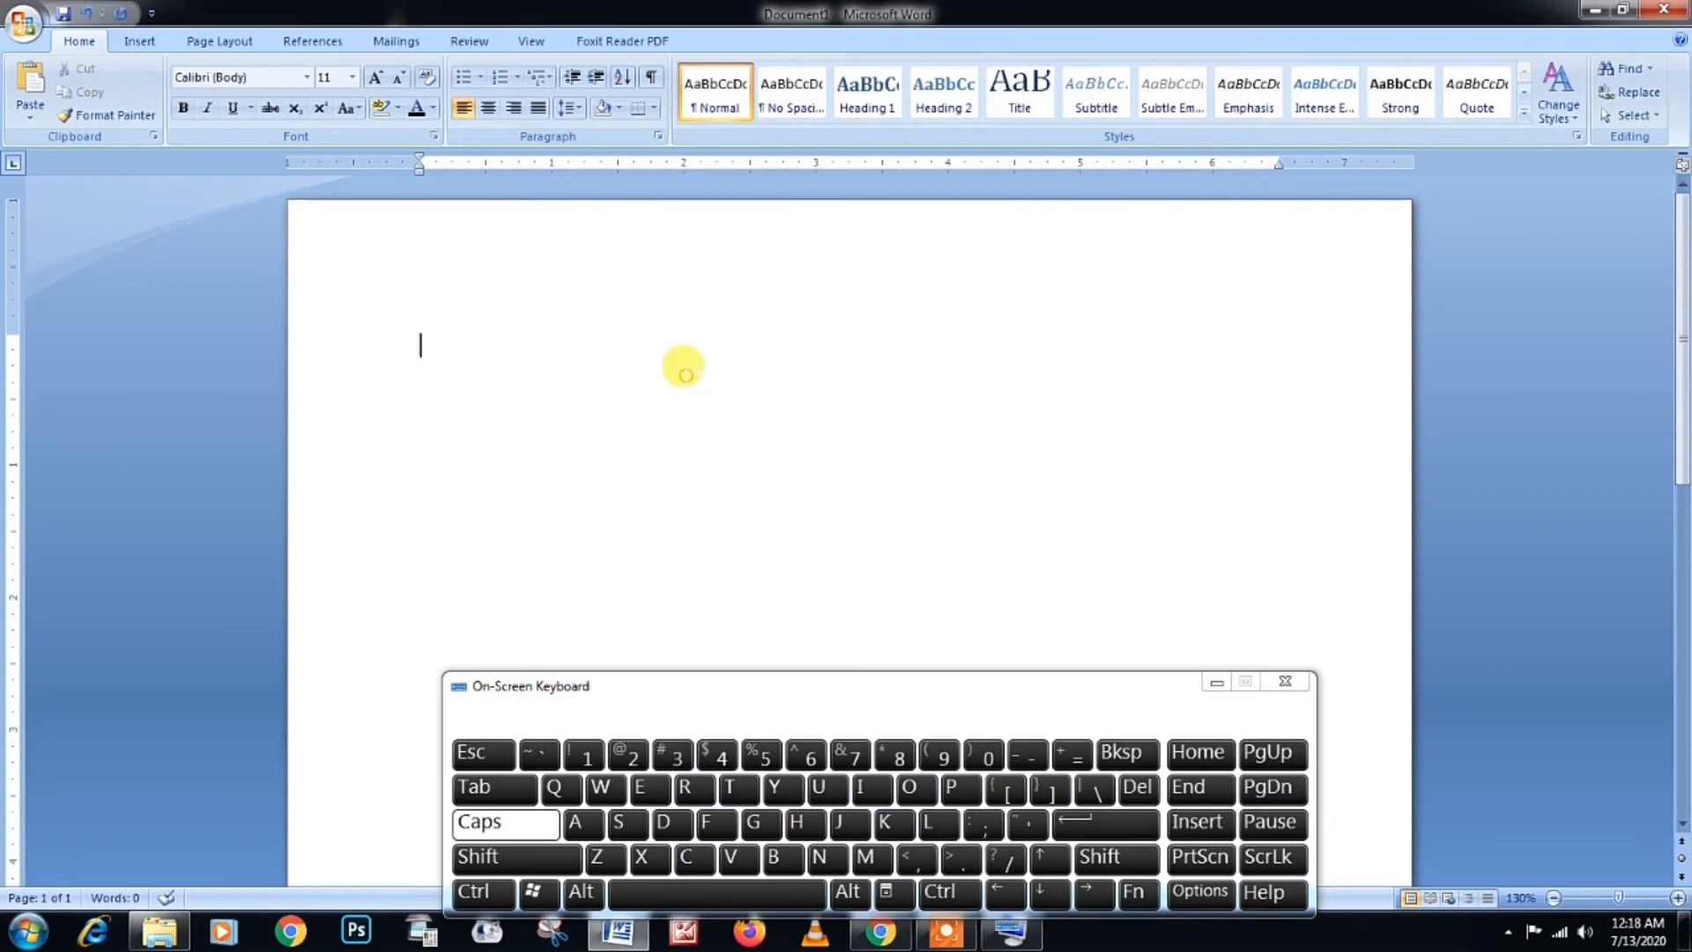
Step: Write the heading "DISPLAYING CURRENT DATE & TIME & PAGE NUMBER" at 18 pt
left_click(377, 77)
left_click(377, 78)
left_click(377, 77)
left_click(378, 78)
type("DISPLAYING CURREN")
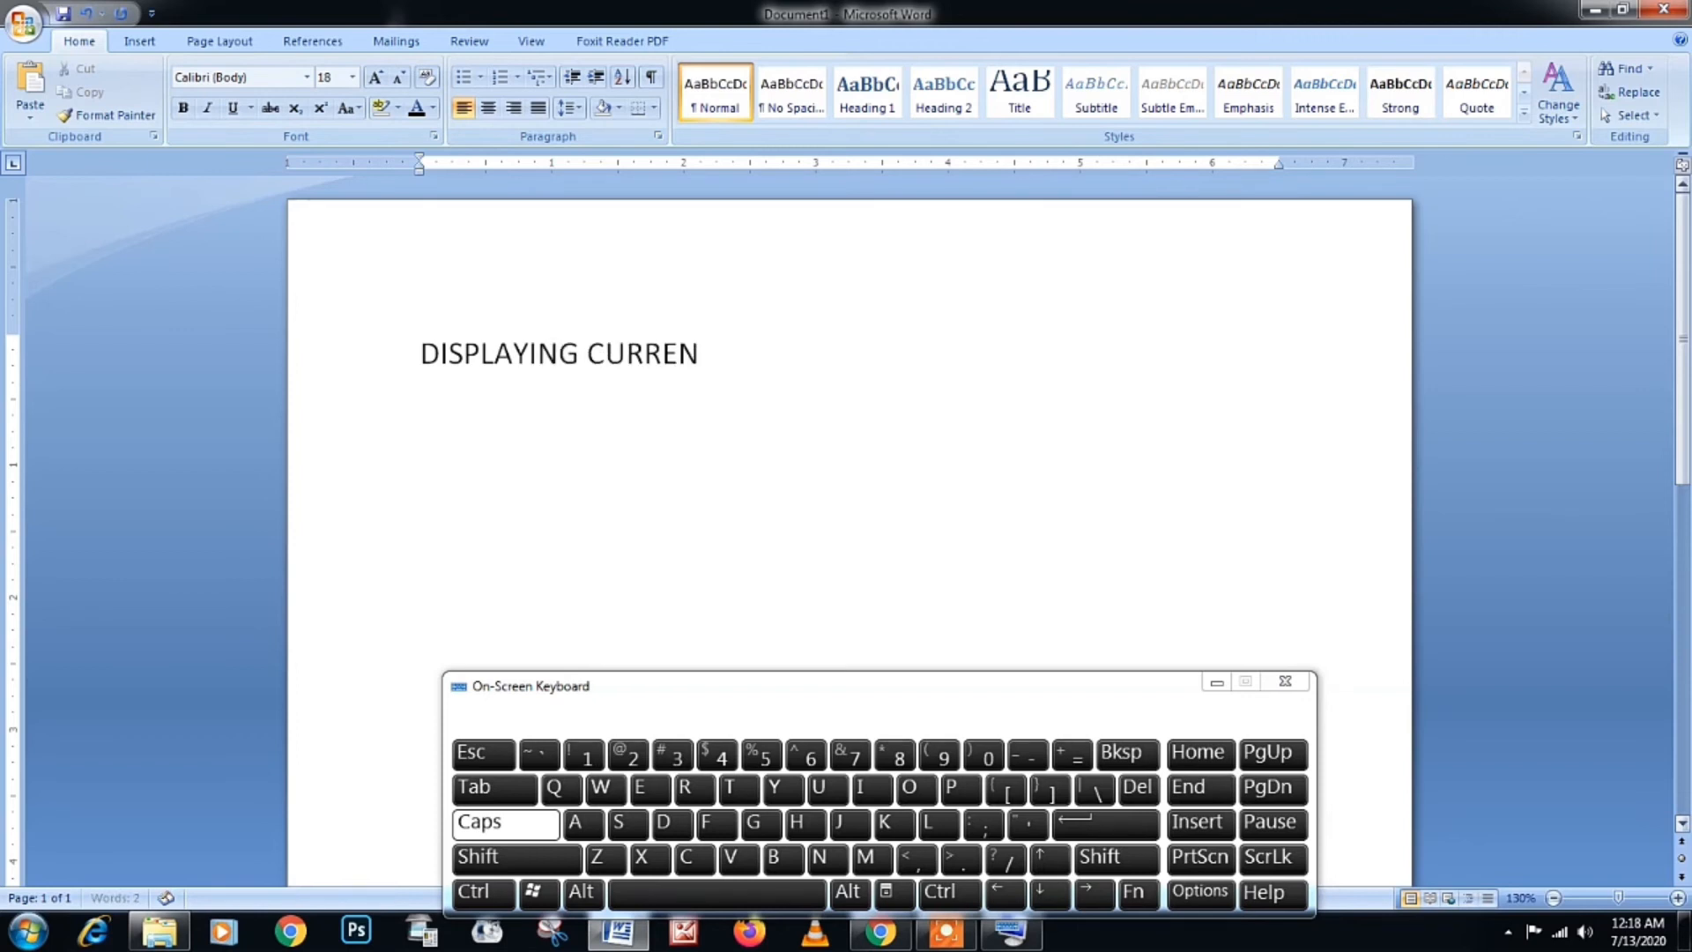
type("T DATE &")
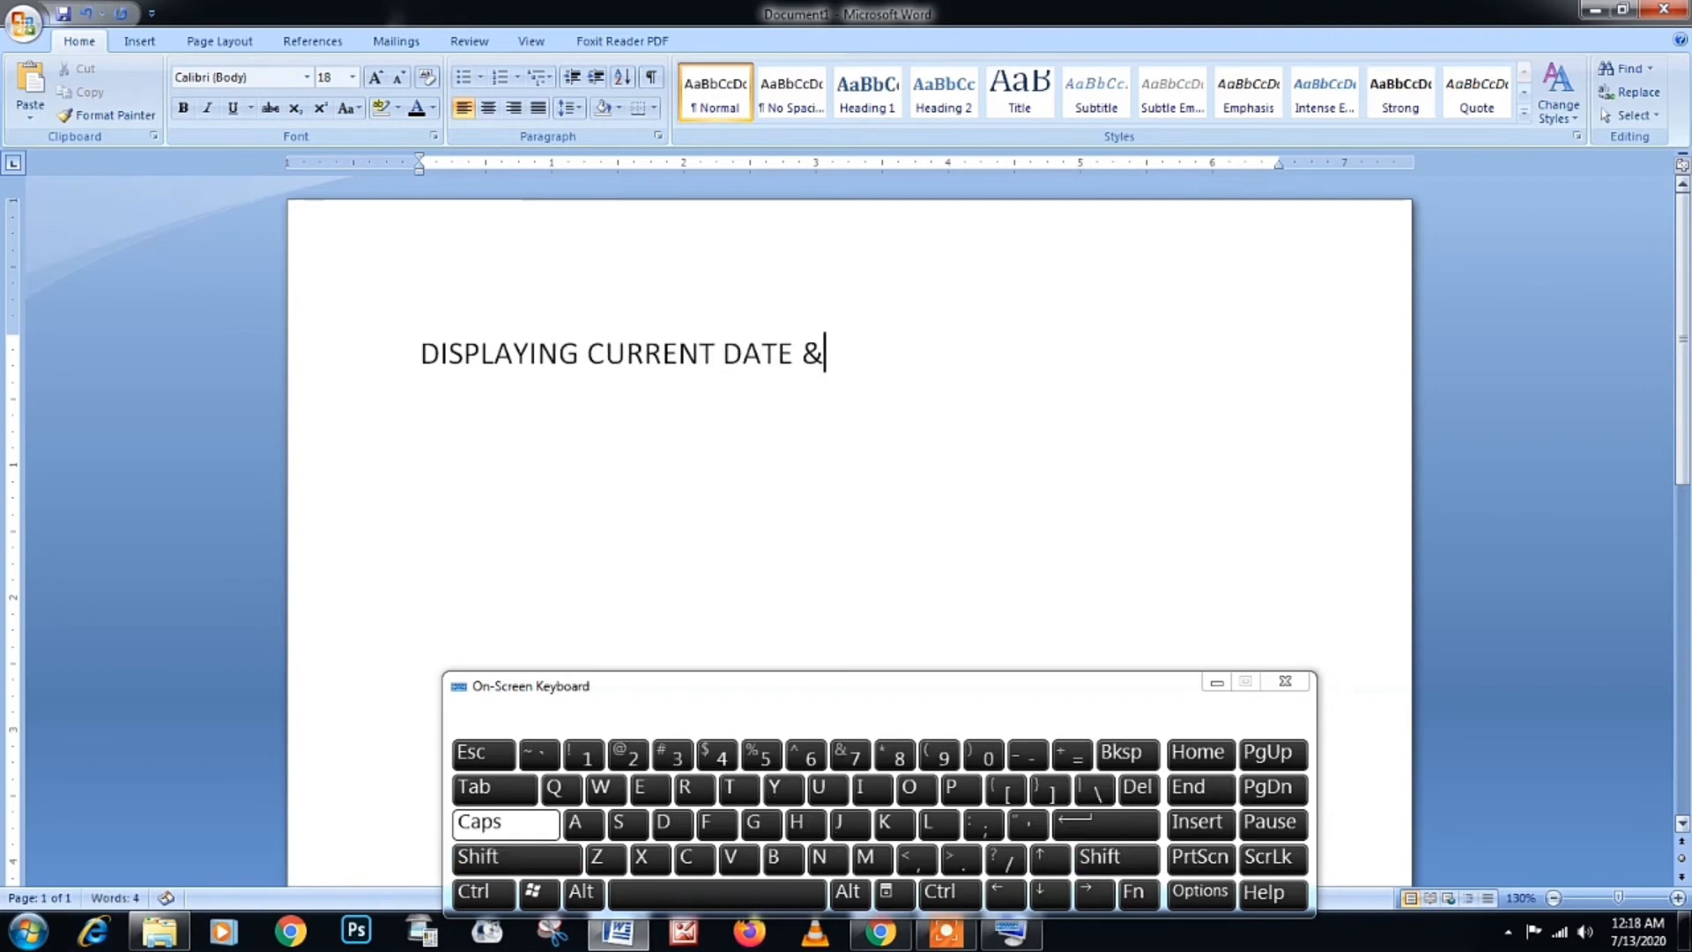
type(" TIME")
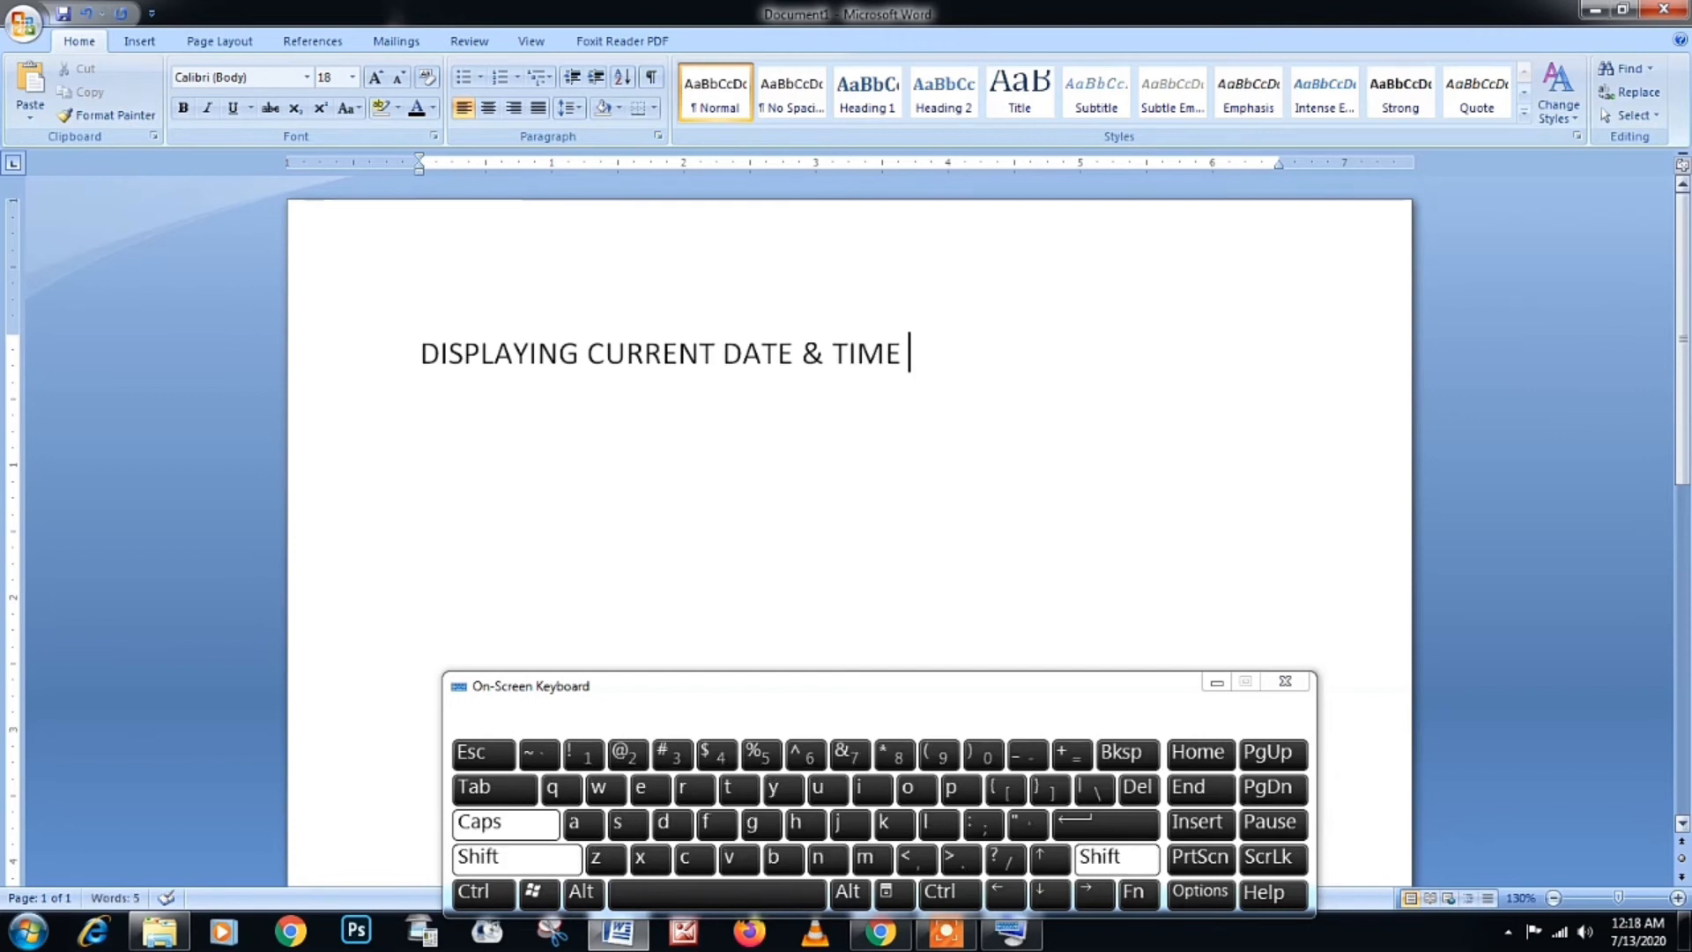
type(" & PAGE NUMBER")
Step: Make the whole date, time and page number heading bold and centre it
key("ctrl+a")
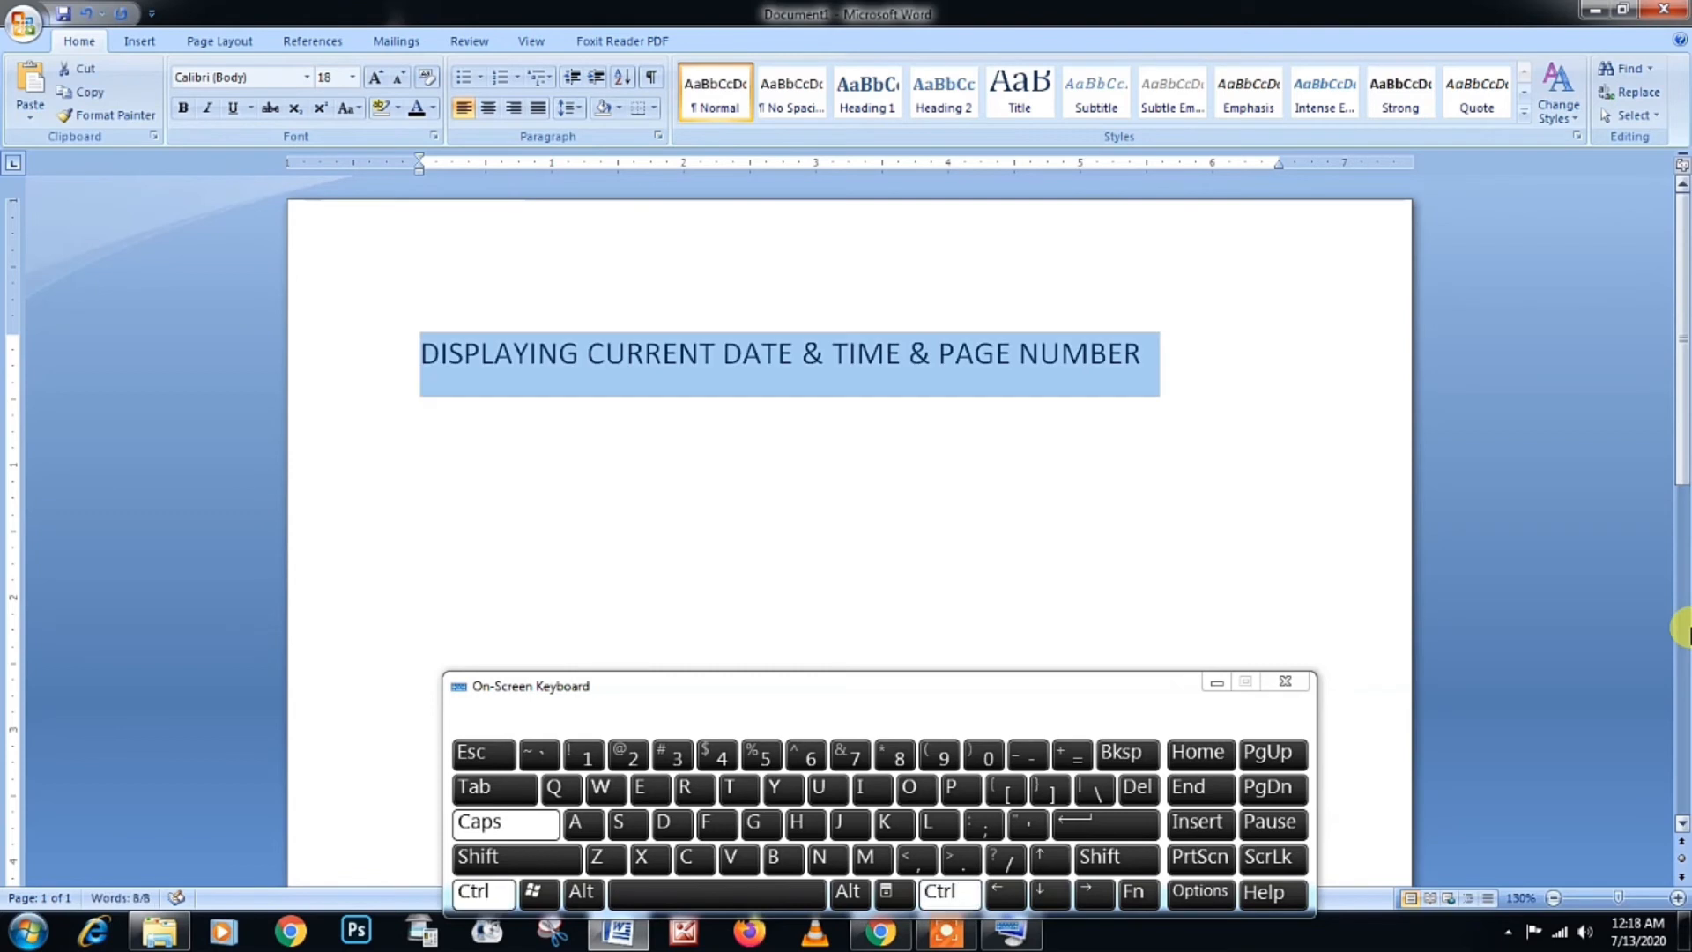
type("TECHnical—Era")
key("ctrl+z")
key("ctrl+b")
key("ctrl+e")
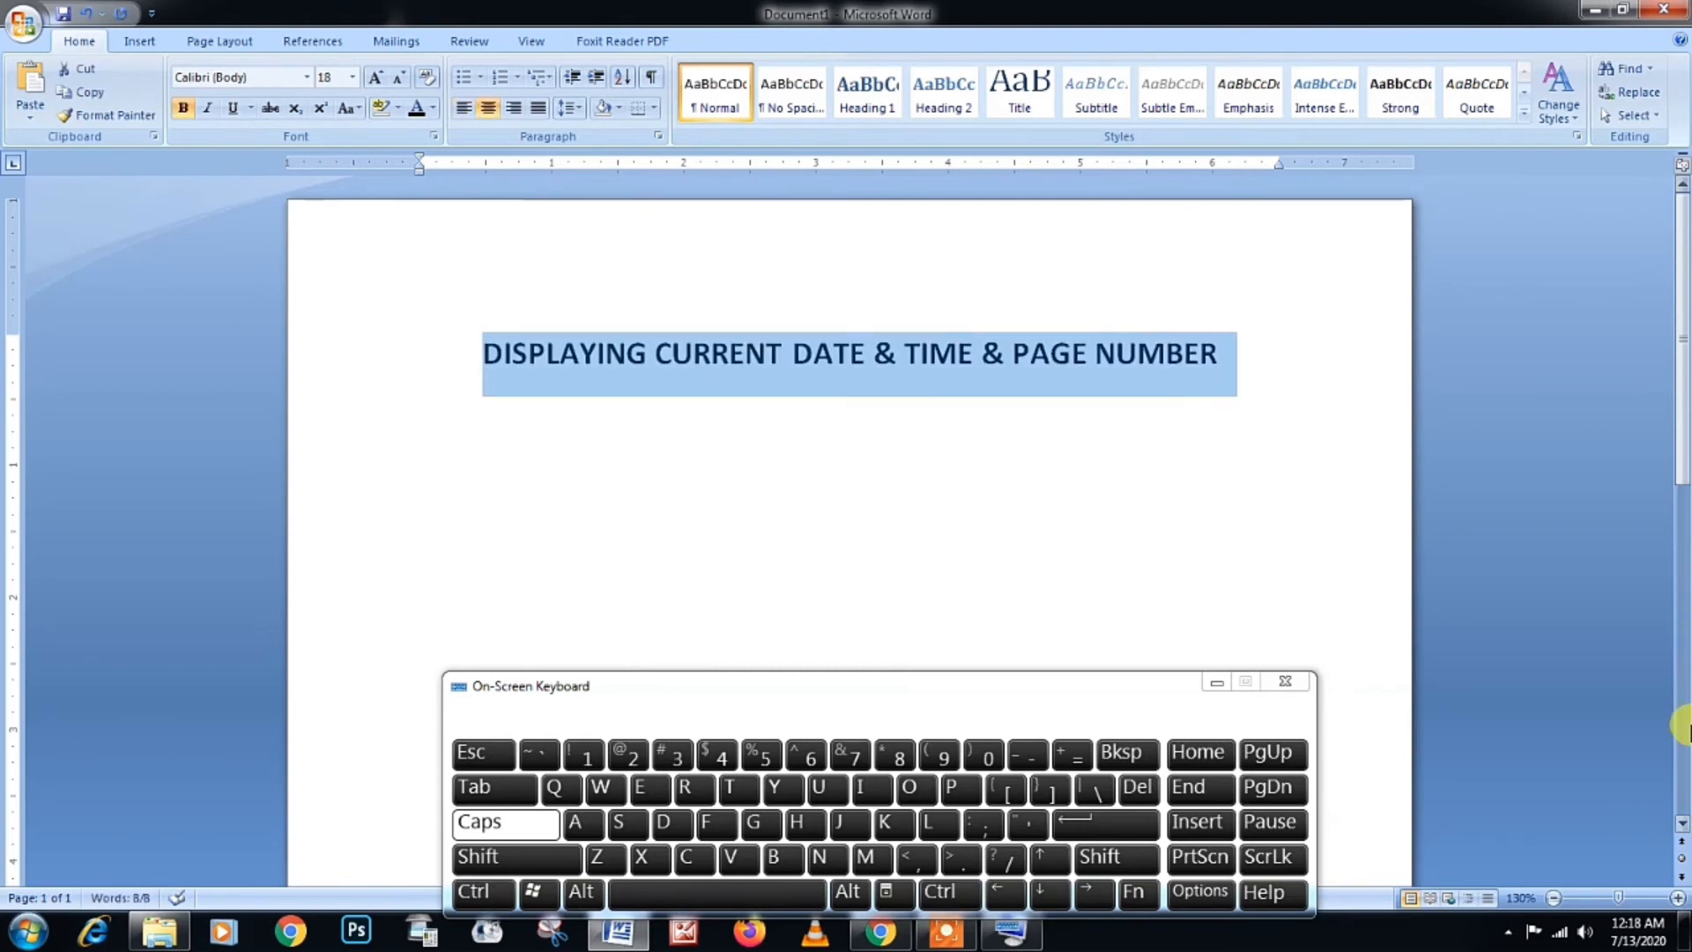
Step: Clear the heading from the page and insert the current time as a field using the On-Screen Keyboard
key("Delete")
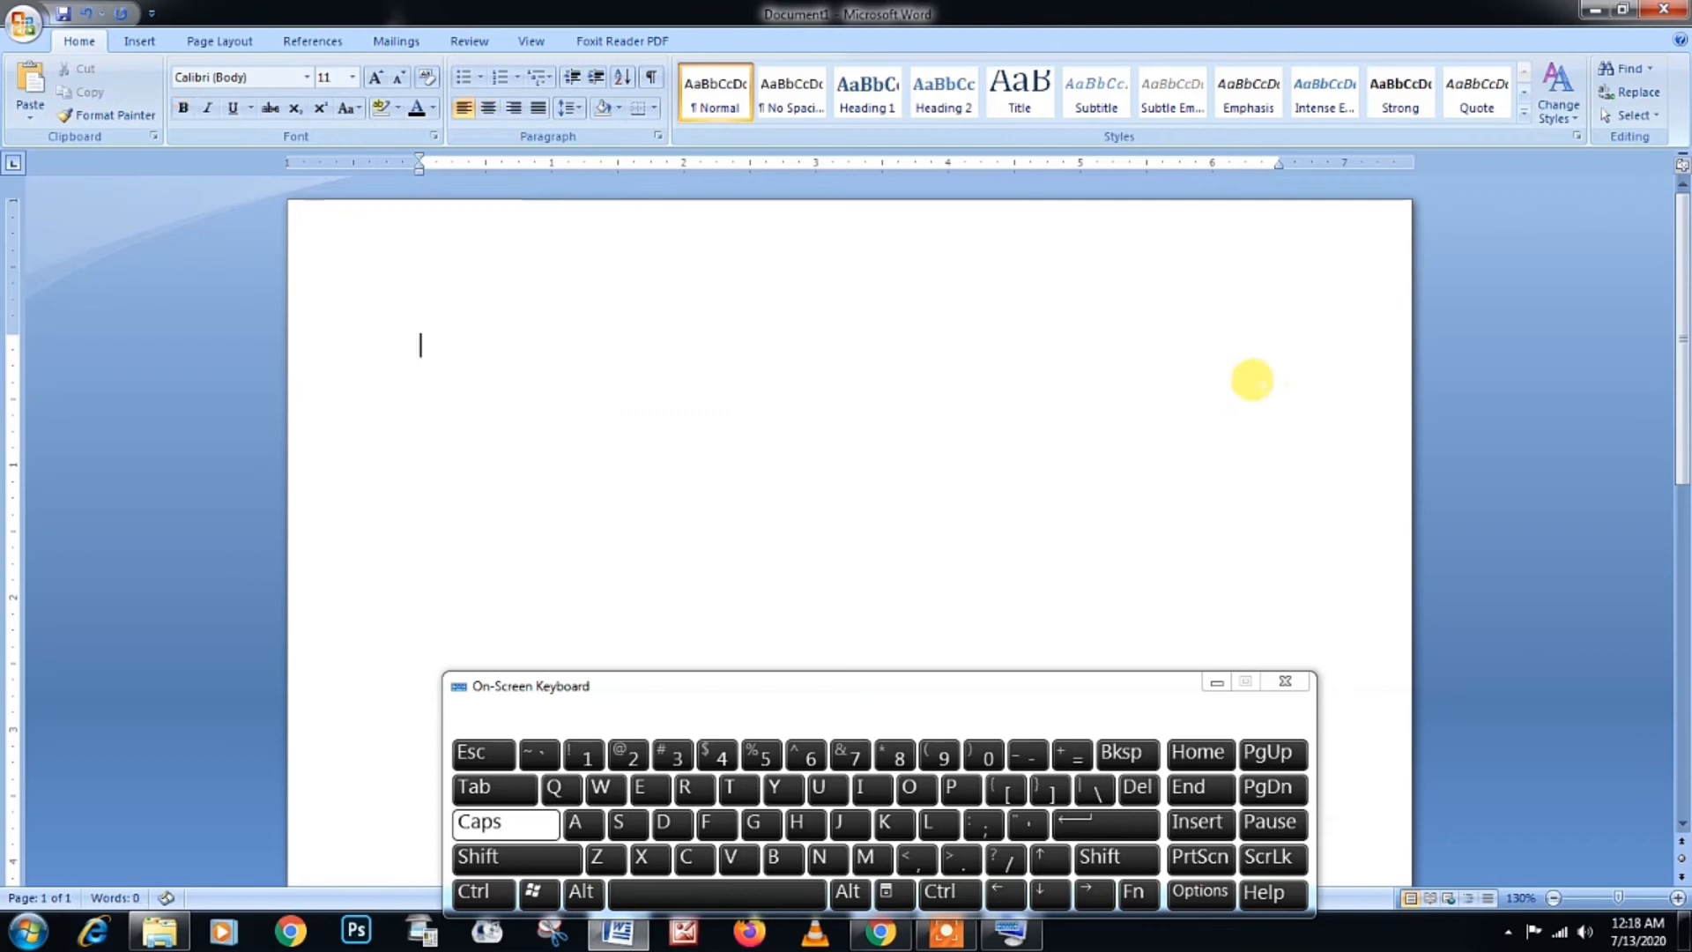
left_click_drag(790, 682, 774, 620)
left_click(494, 793)
left_click(529, 835)
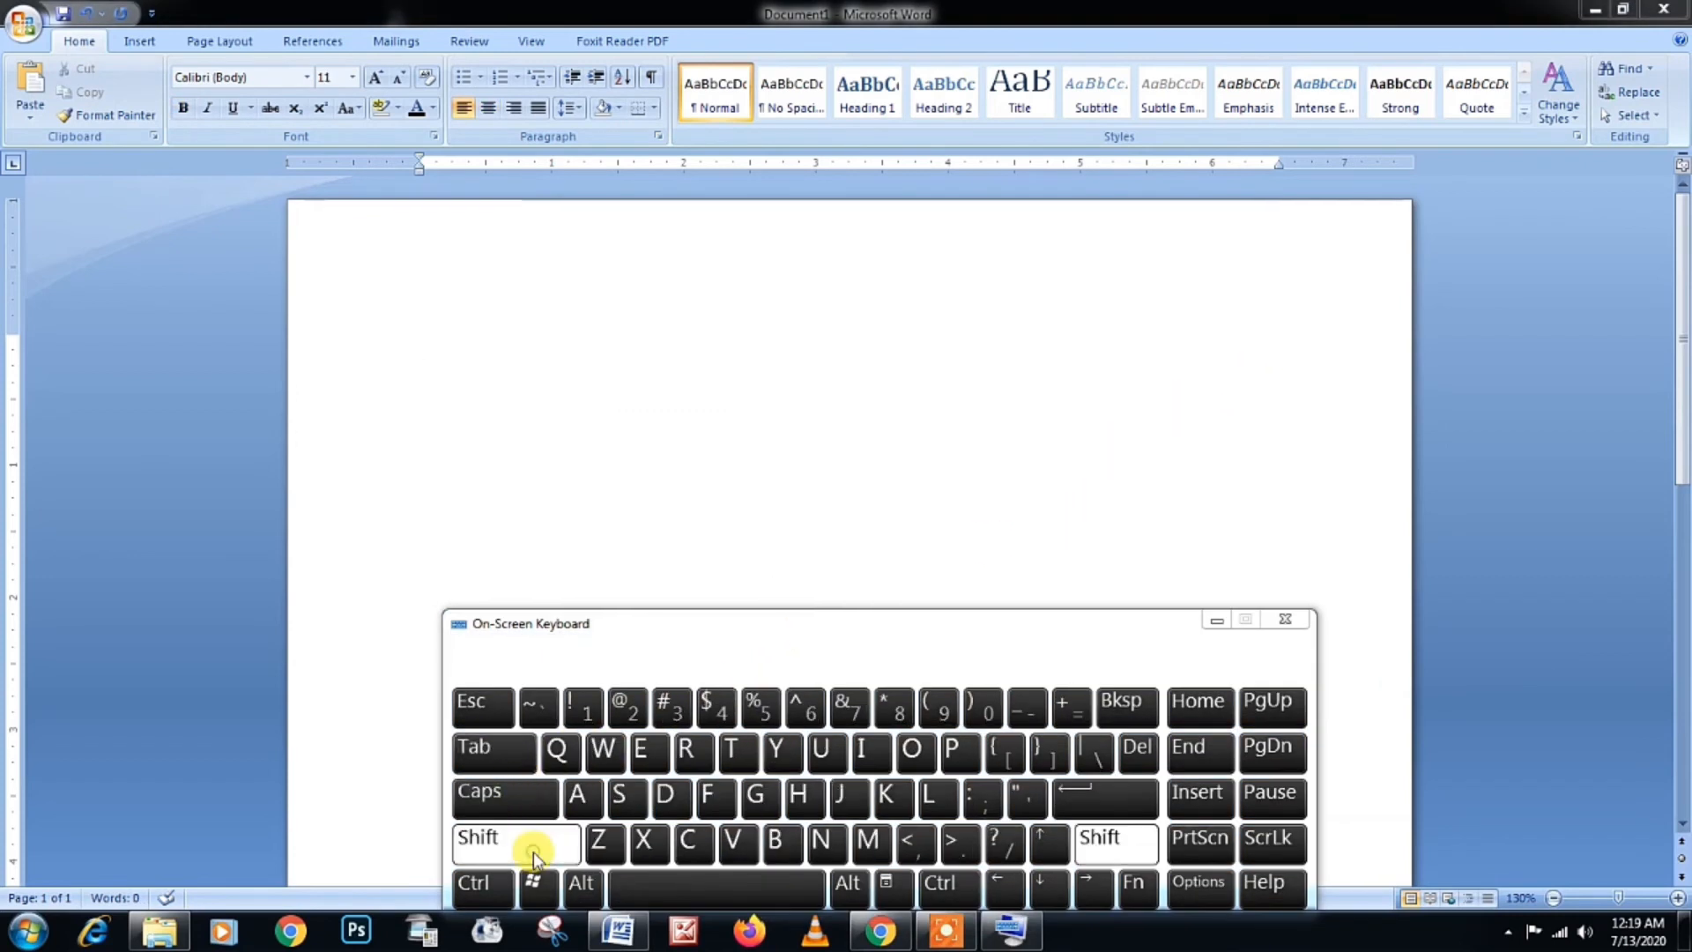
left_click(851, 890)
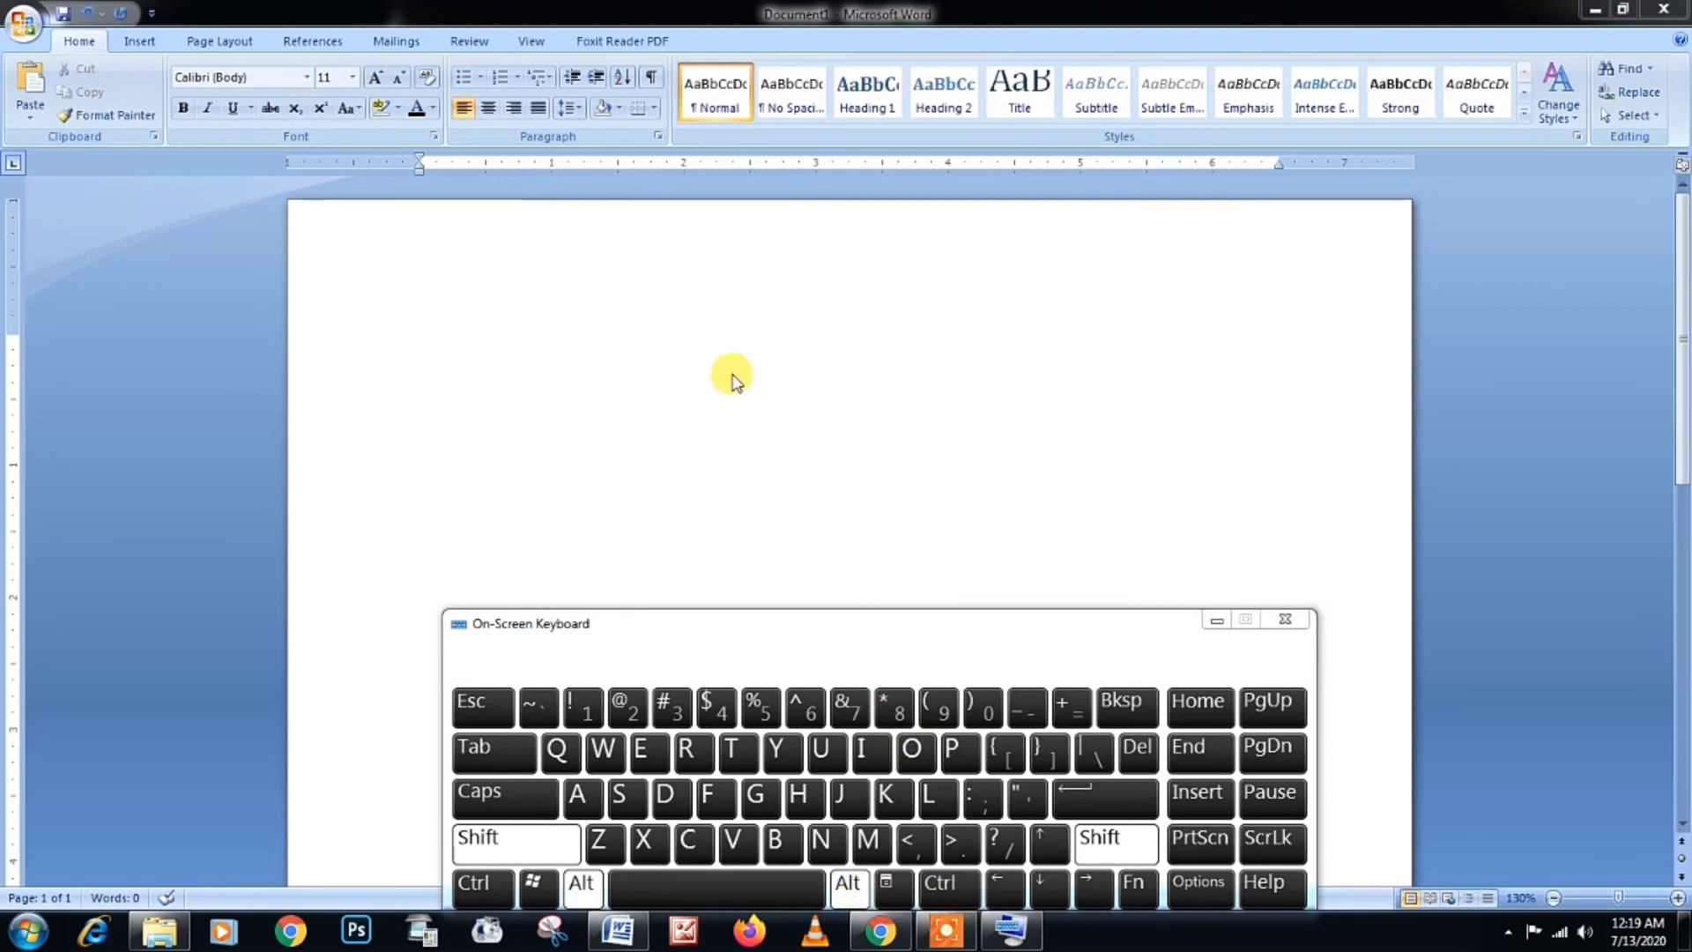
left_click(731, 372)
left_click(731, 750)
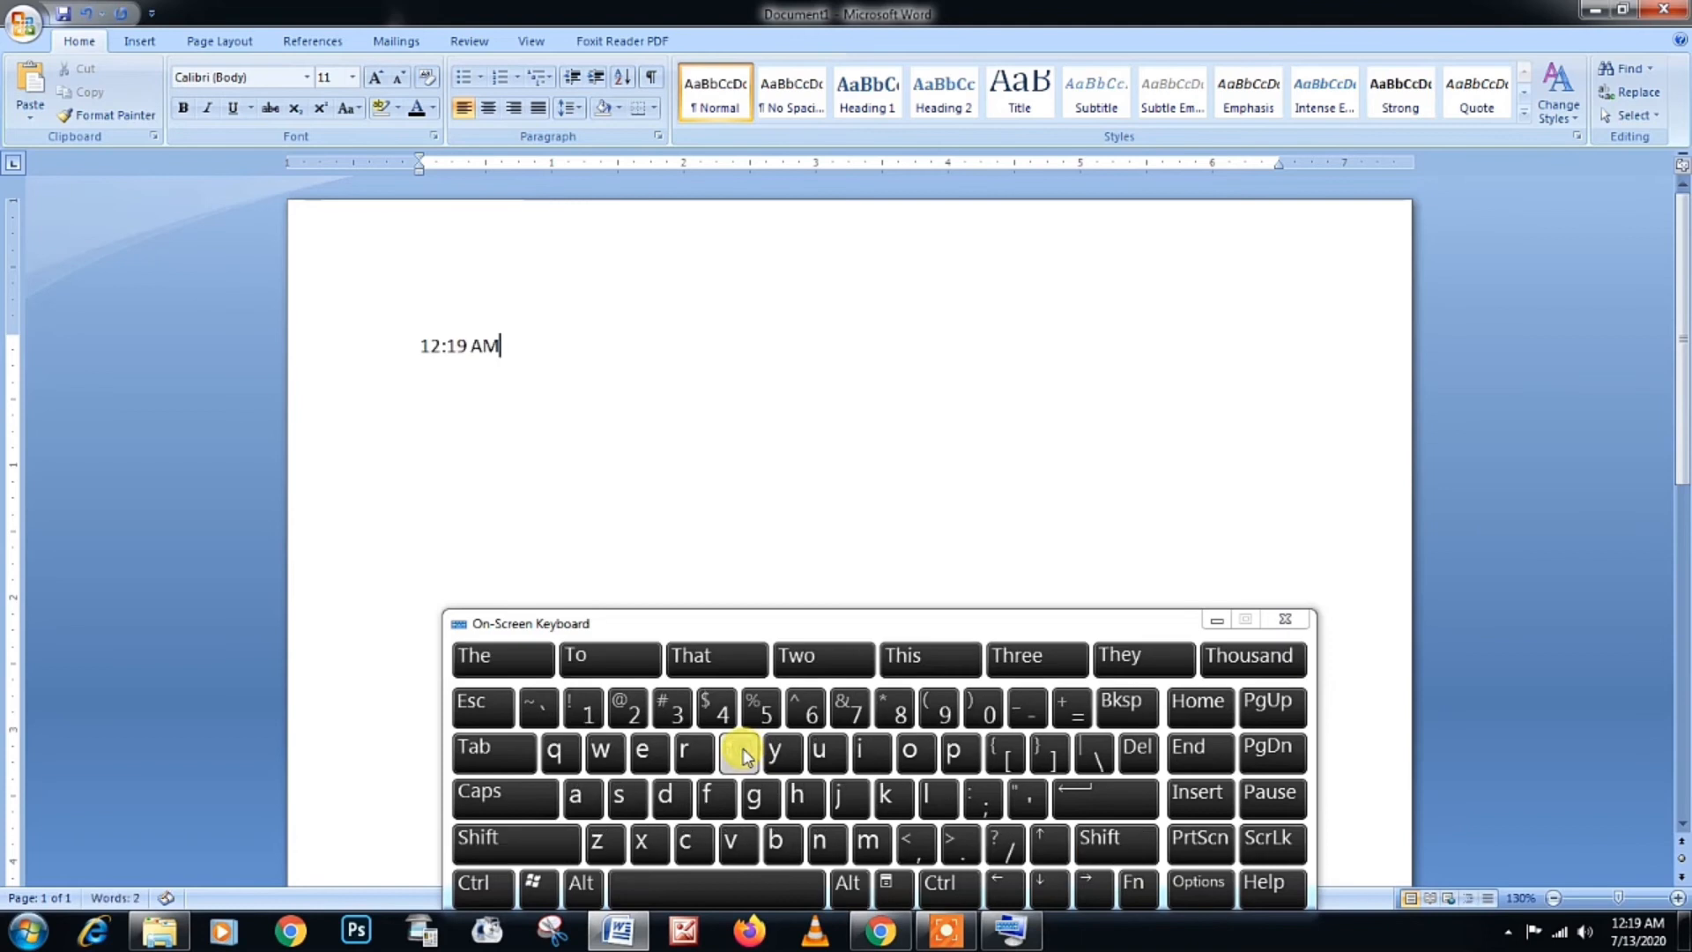
left_click_drag(477, 368, 418, 349)
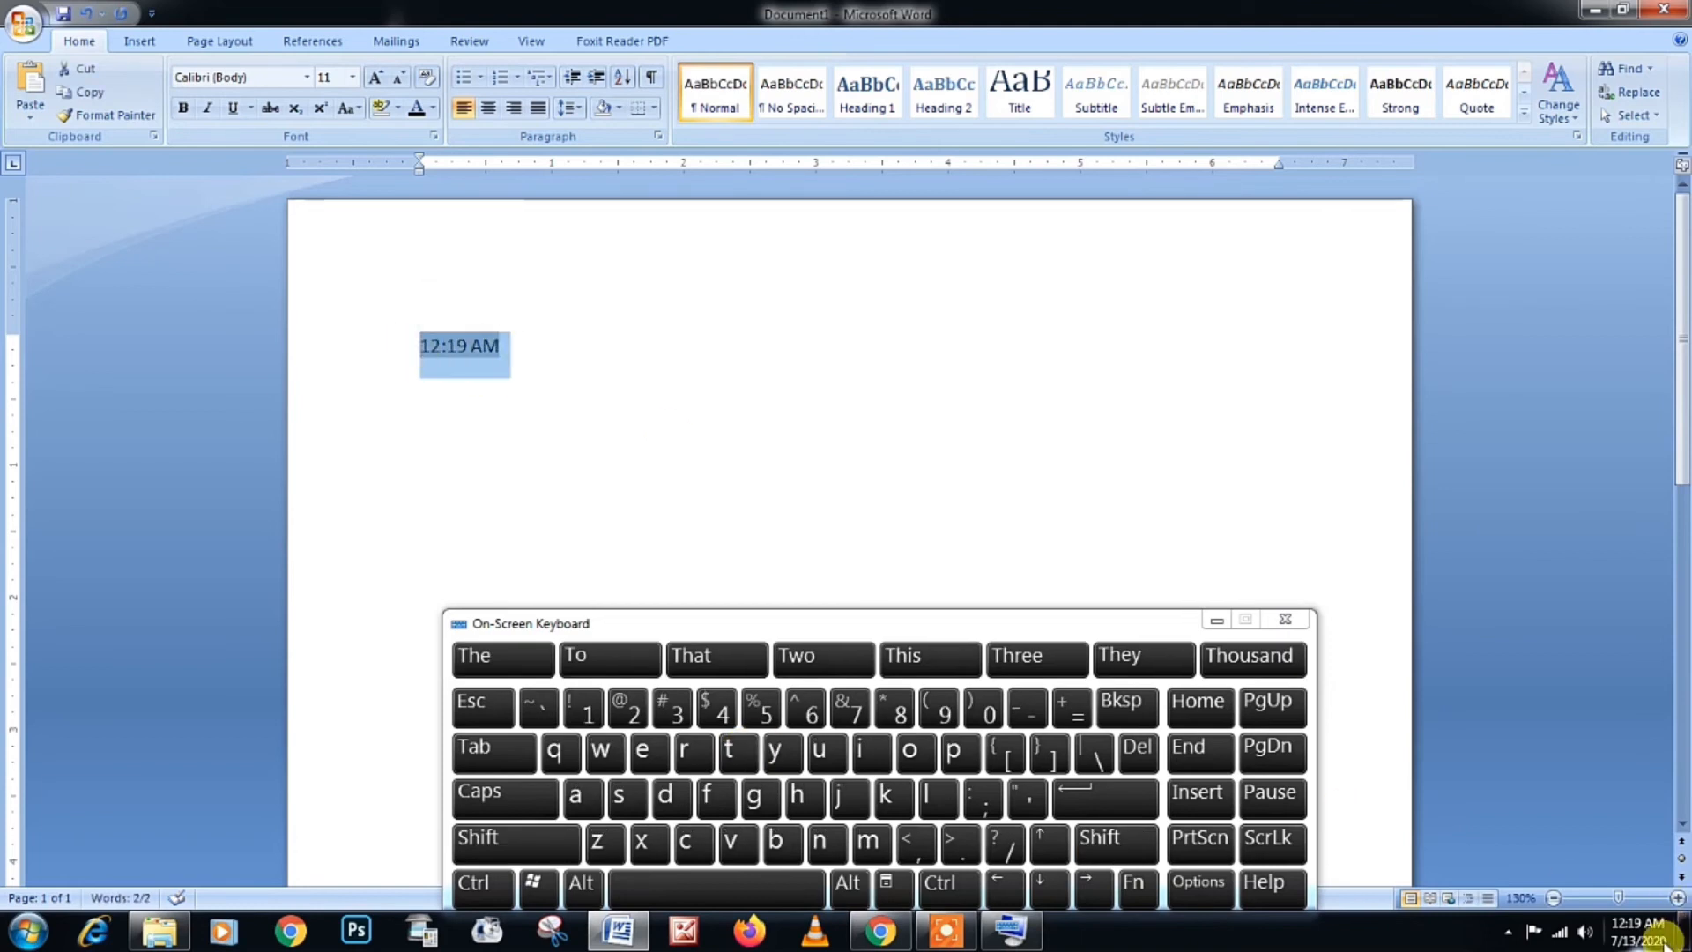
left_click(616, 403)
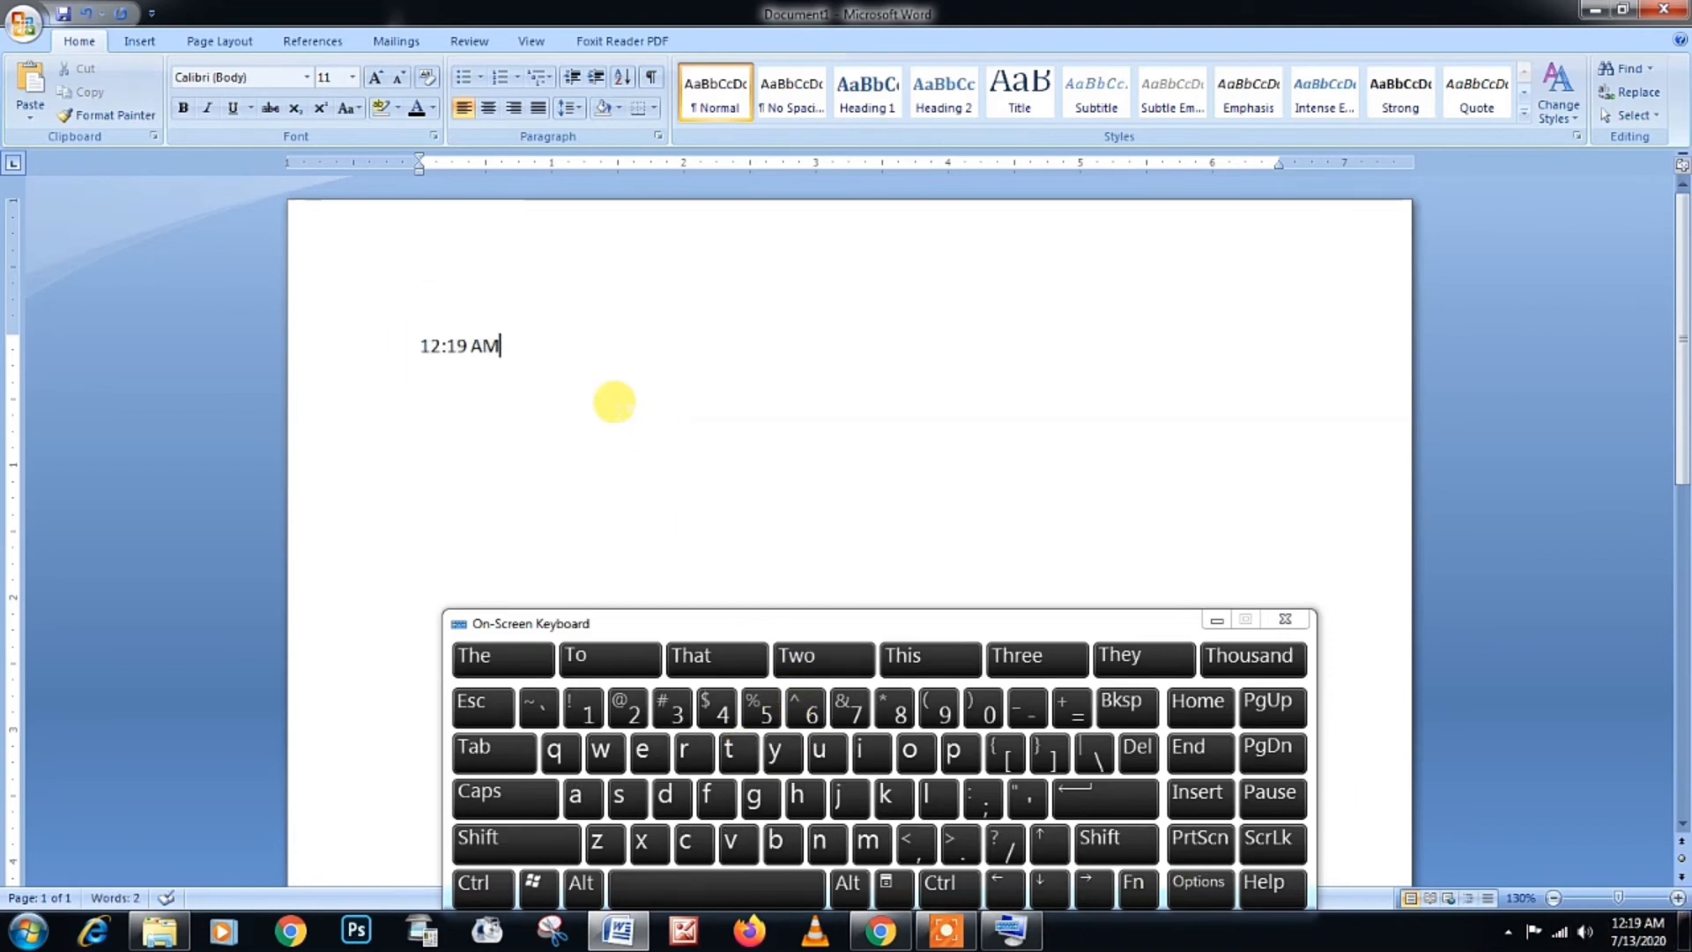
Step: Insert the current date field after the time and move it onto its own line below
left_click(1677, 897)
left_click(1676, 897)
left_click(1677, 897)
left_click(1677, 897)
left_click(1677, 897)
left_click_drag(344, 404, 183, 402)
left_click(572, 512)
left_click(517, 841)
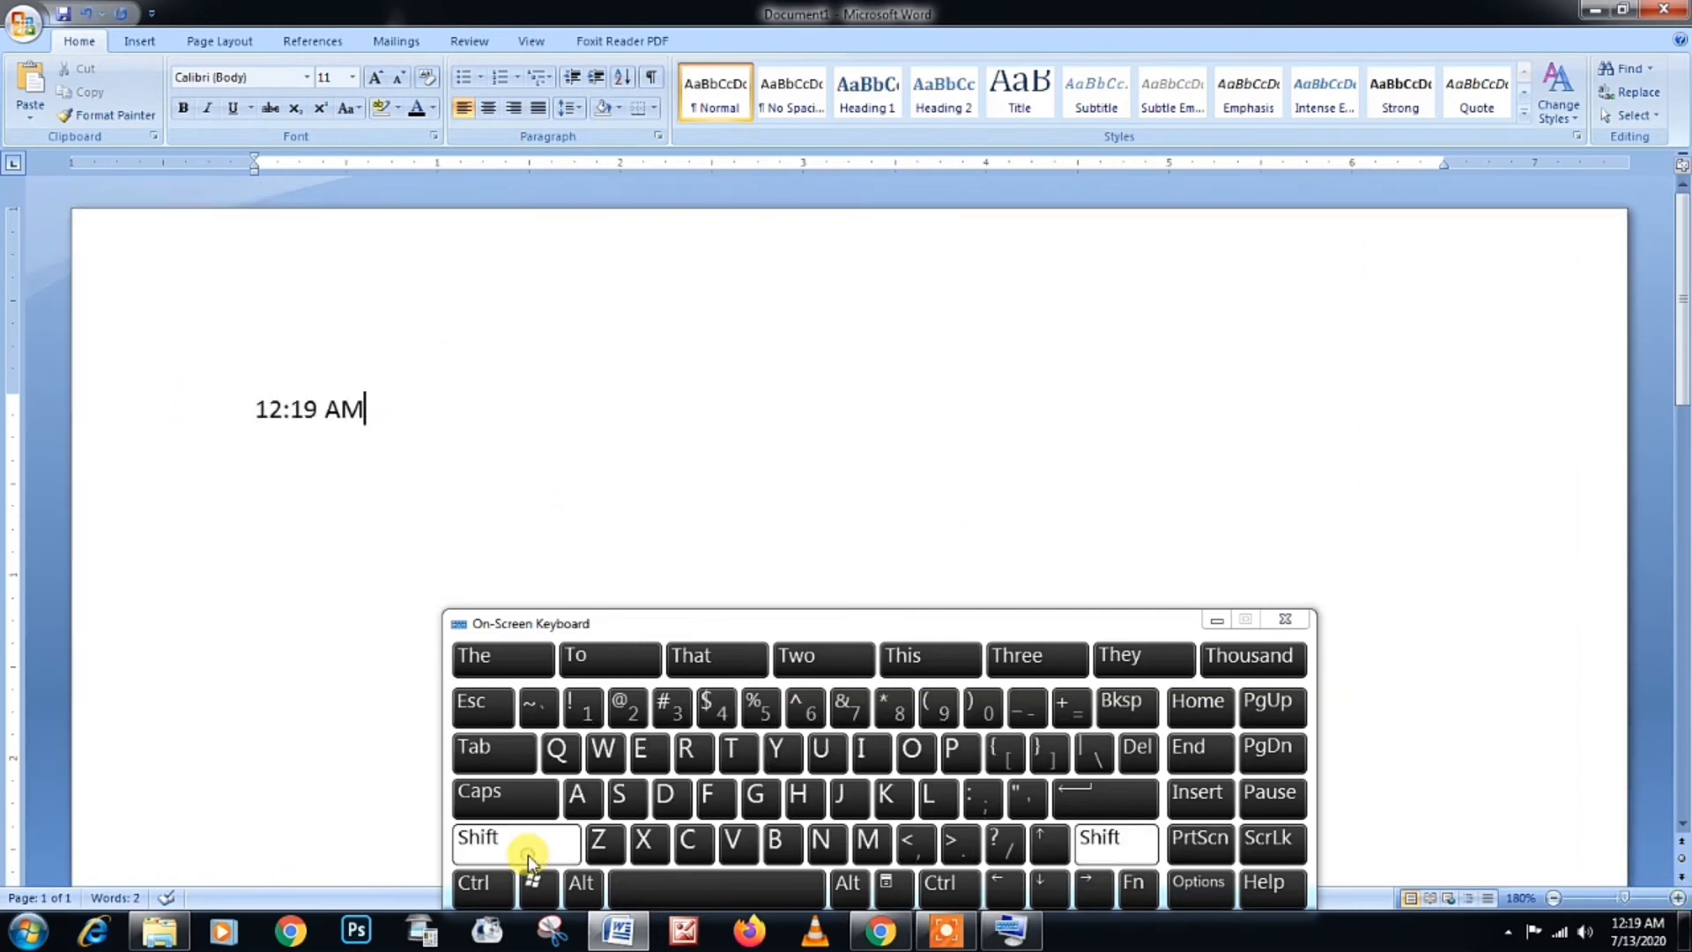
left_click(577, 883)
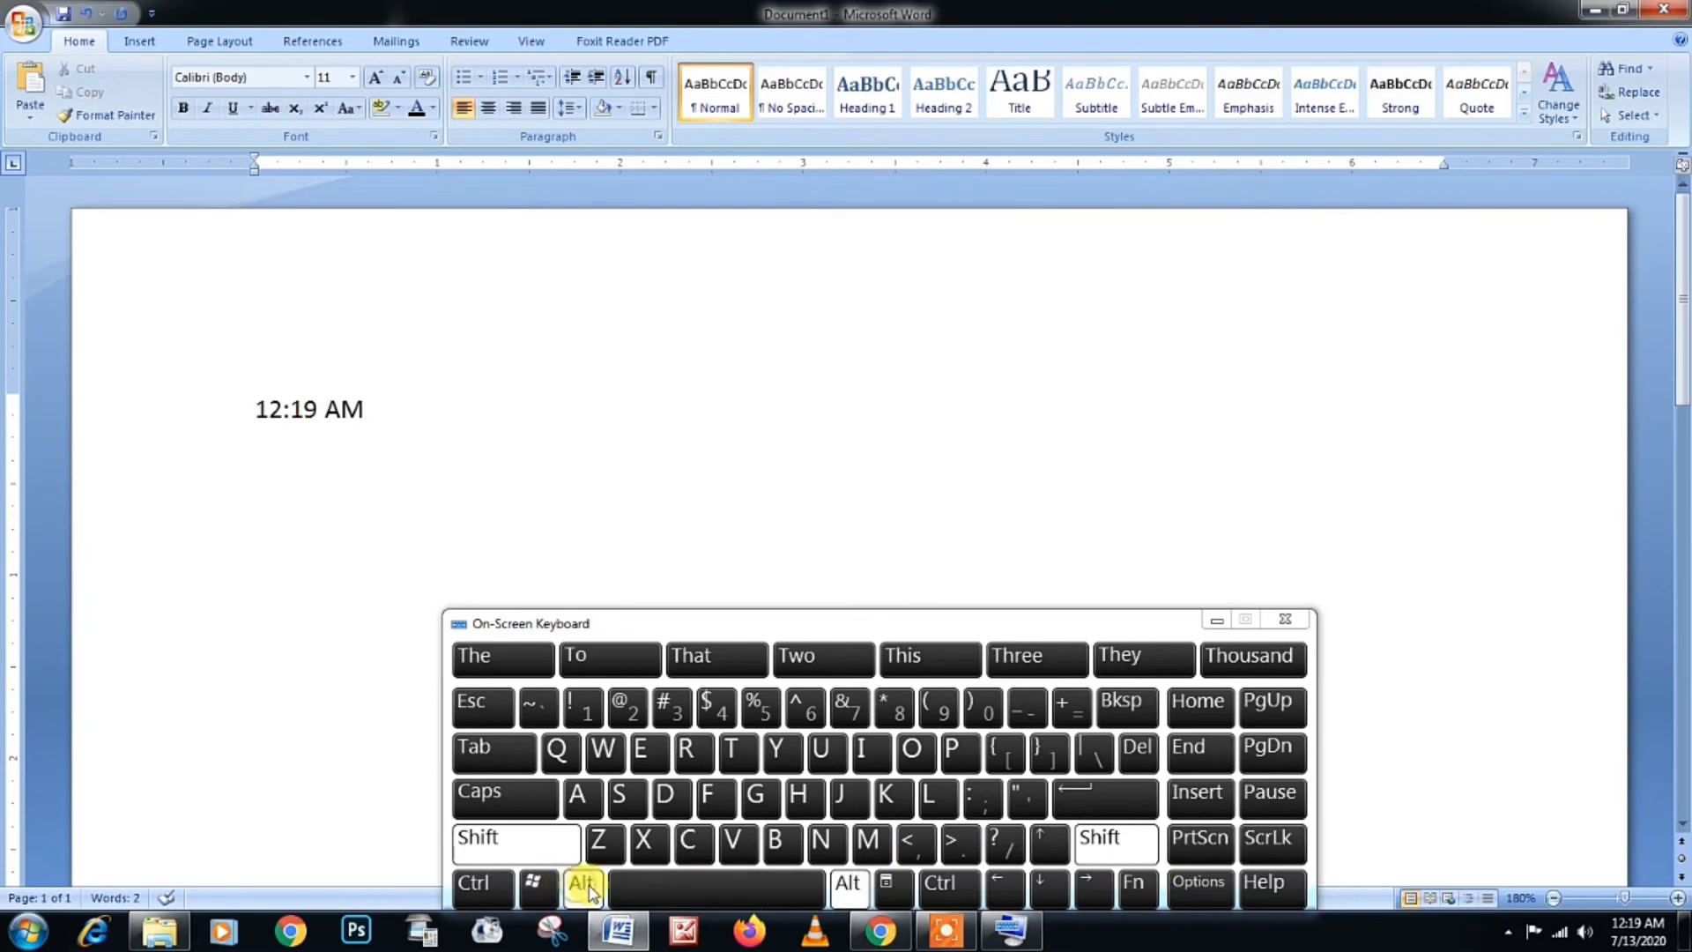
left_click(665, 794)
left_click(379, 407)
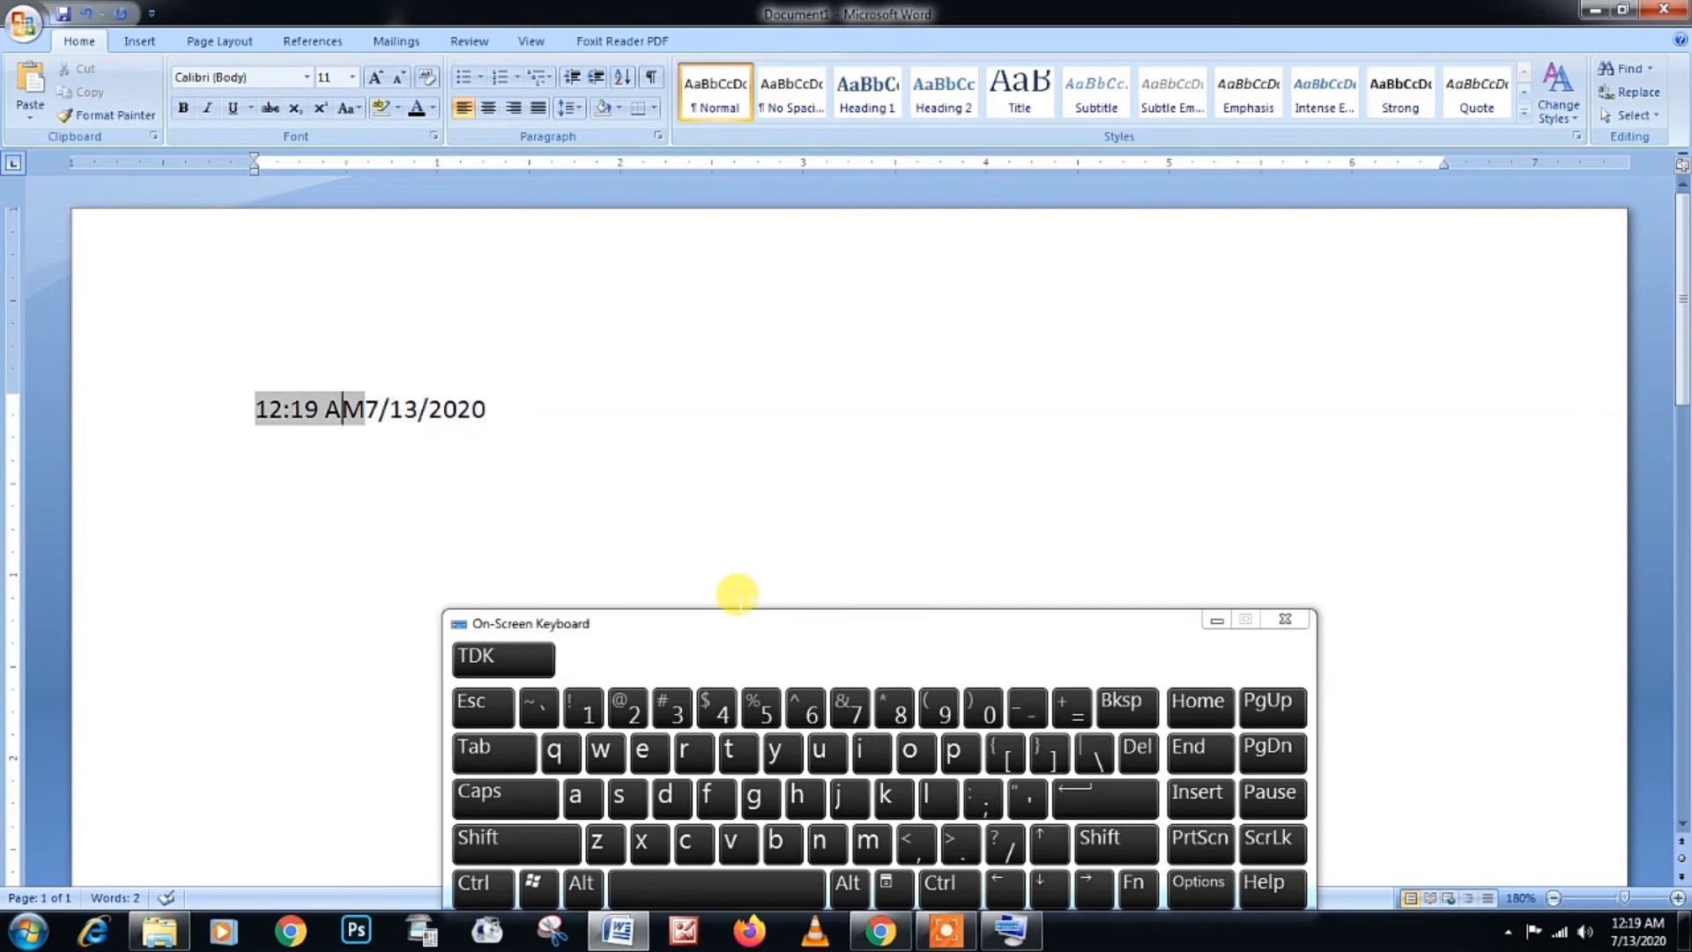
key("Return")
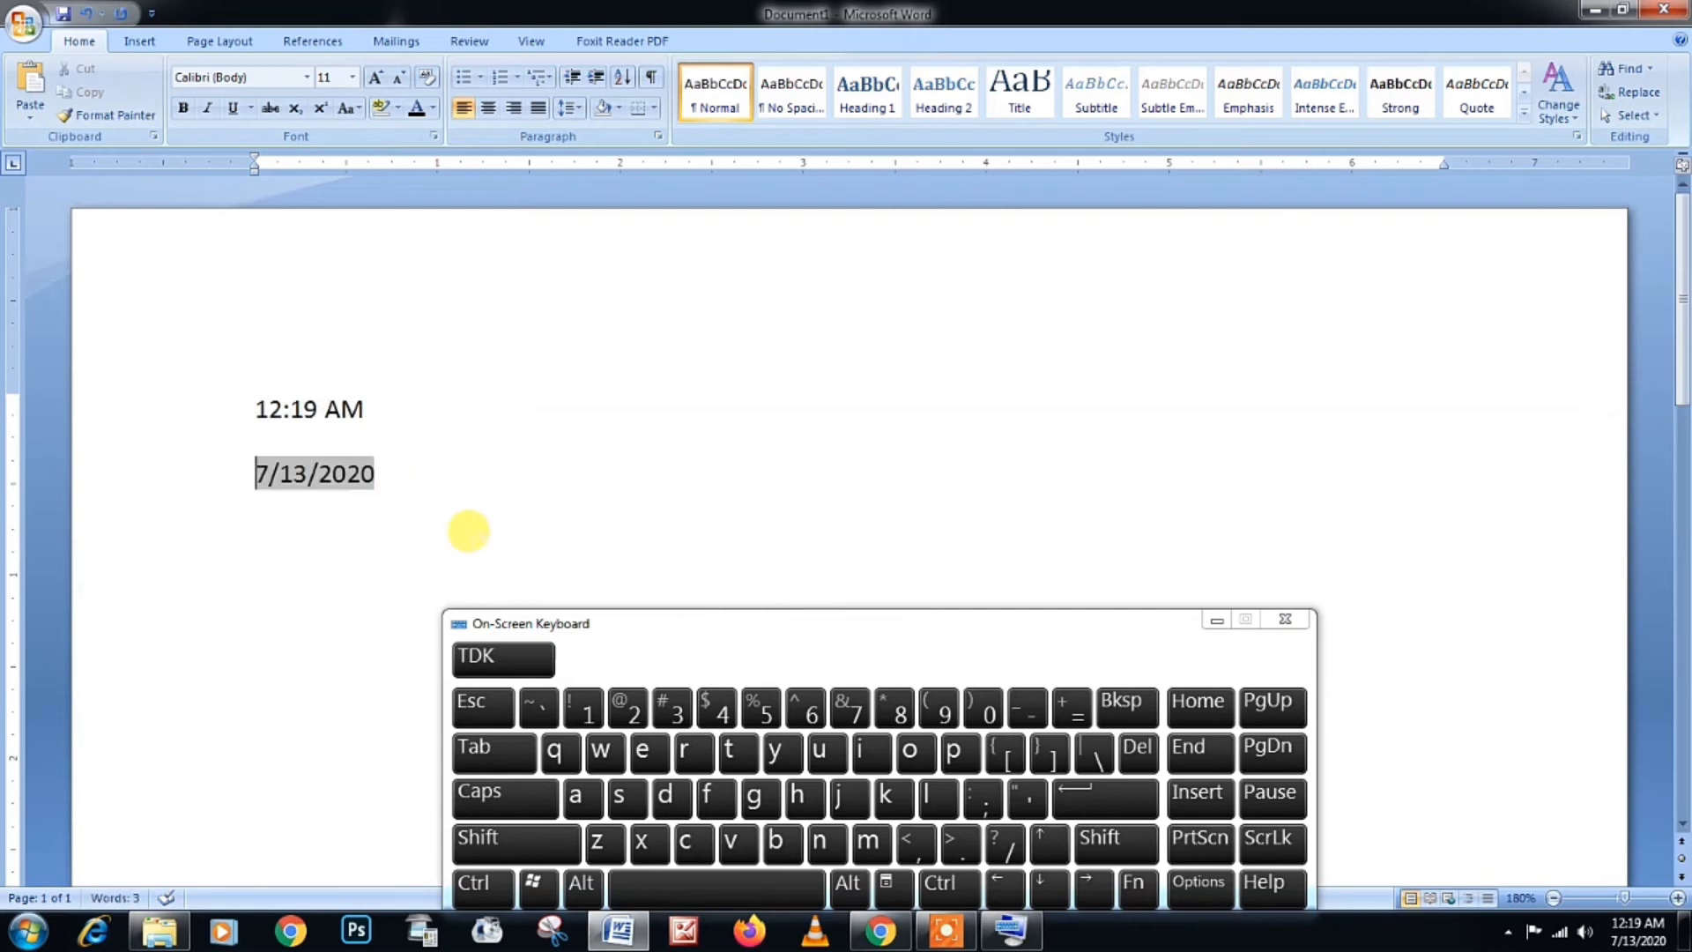
left_click(653, 503)
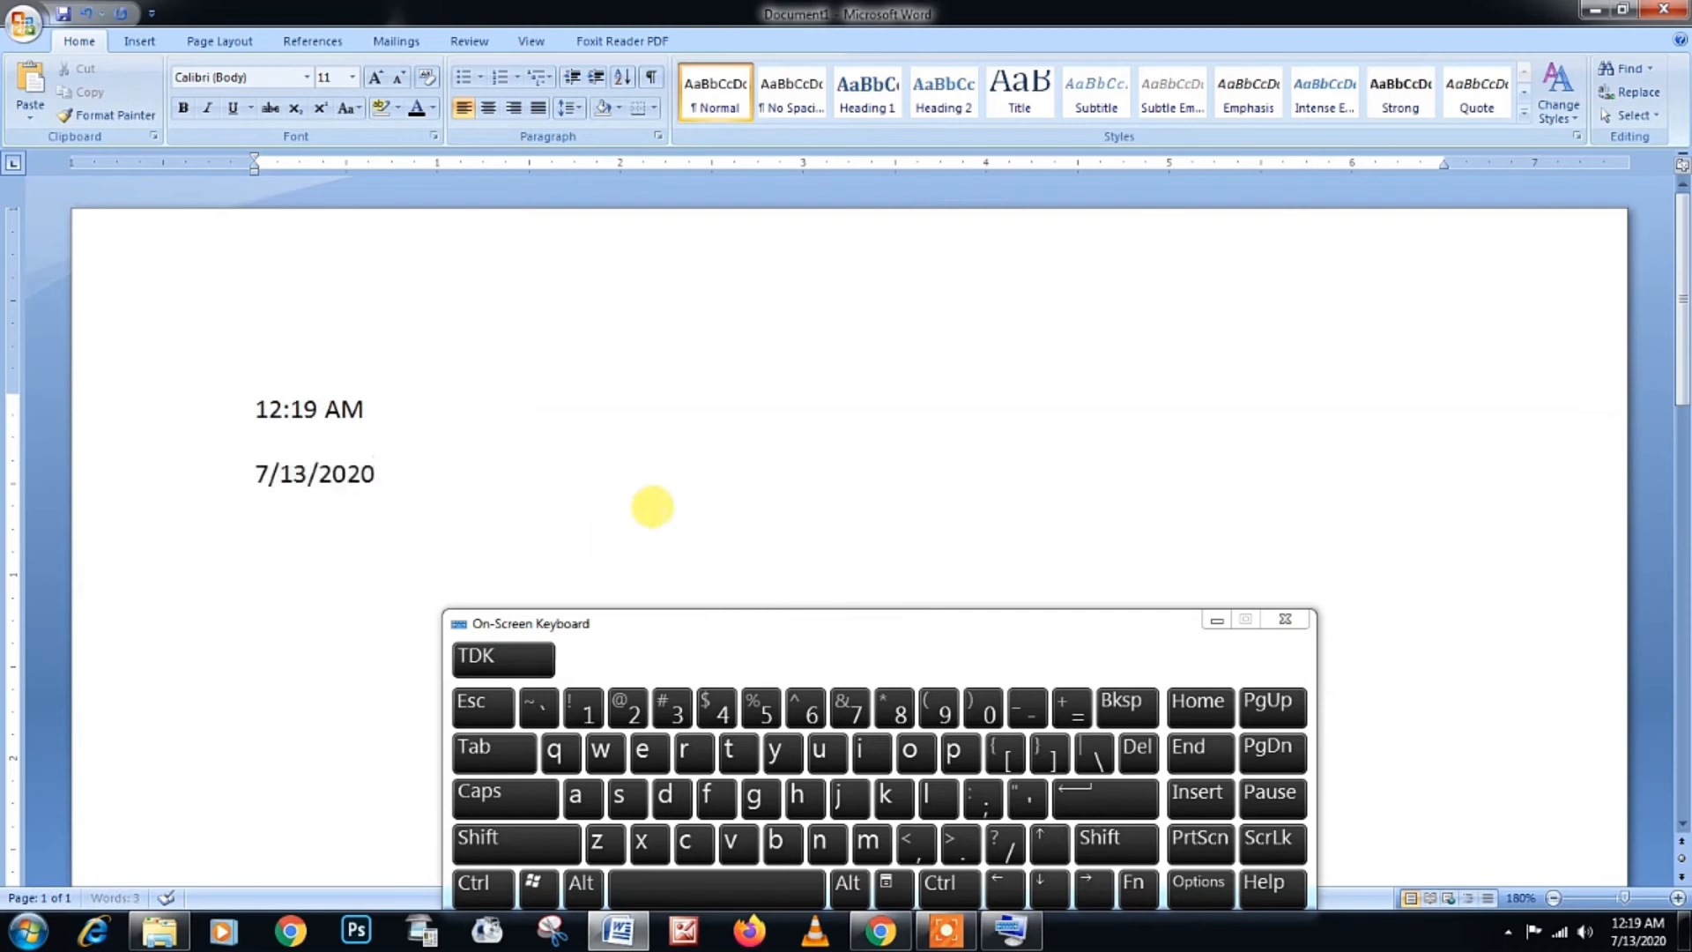
Step: Insert the page number field after the date and place the cursor between the two for a line break
left_click(520, 844)
left_click(582, 884)
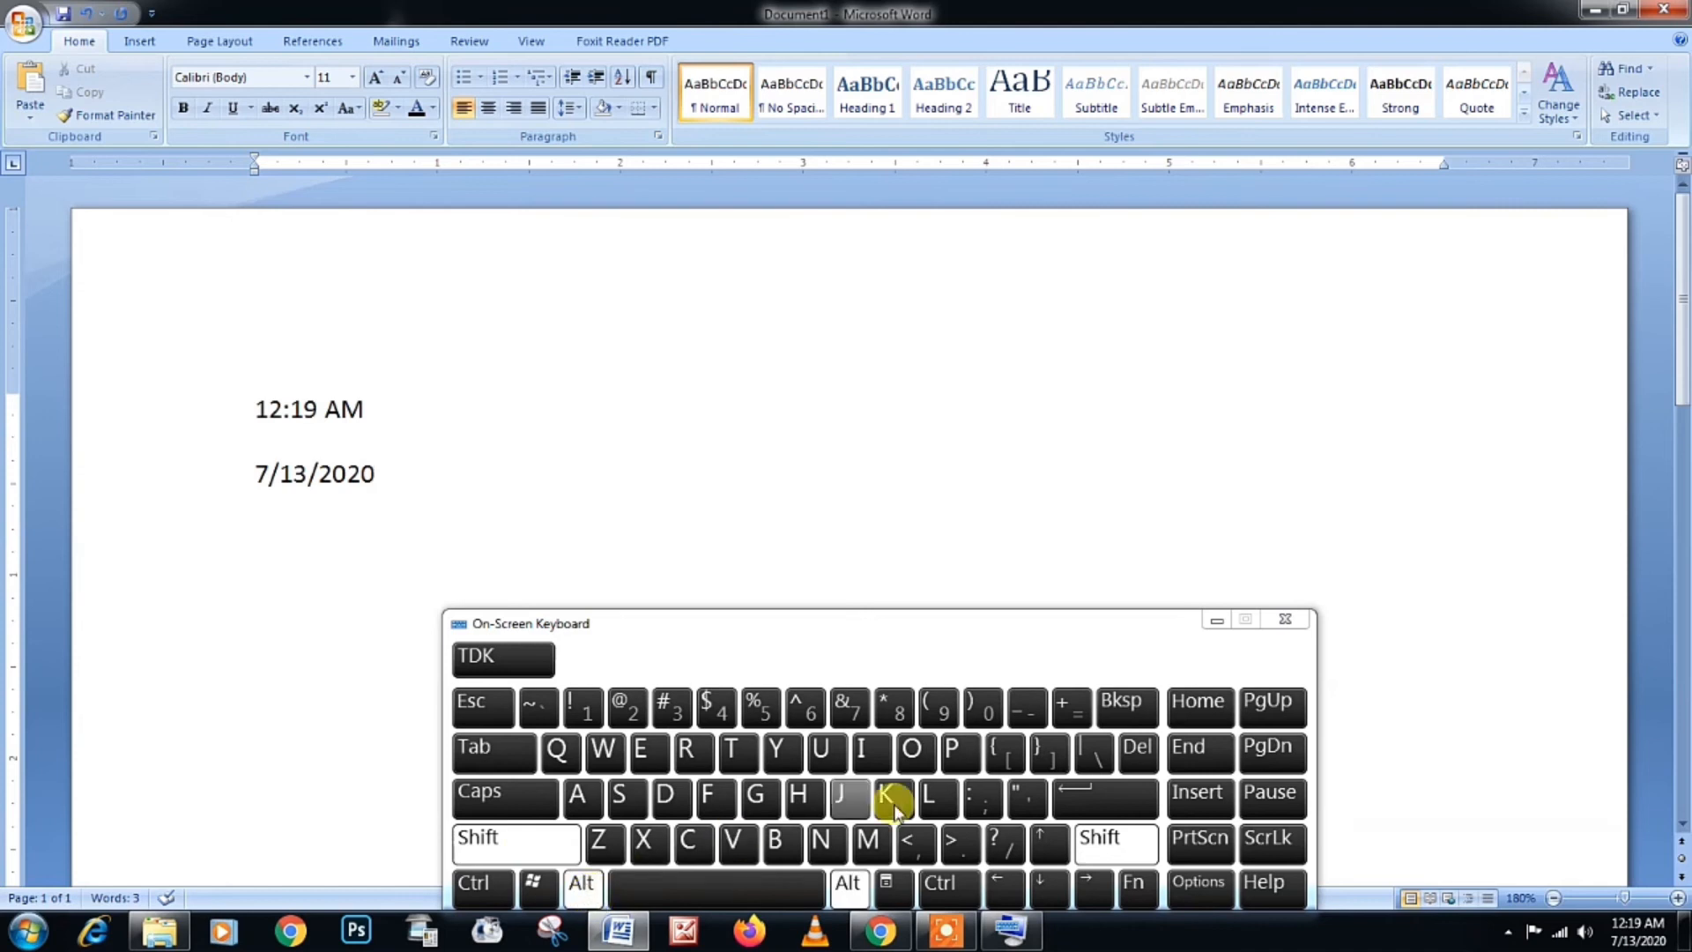
left_click(956, 754)
left_click(369, 477)
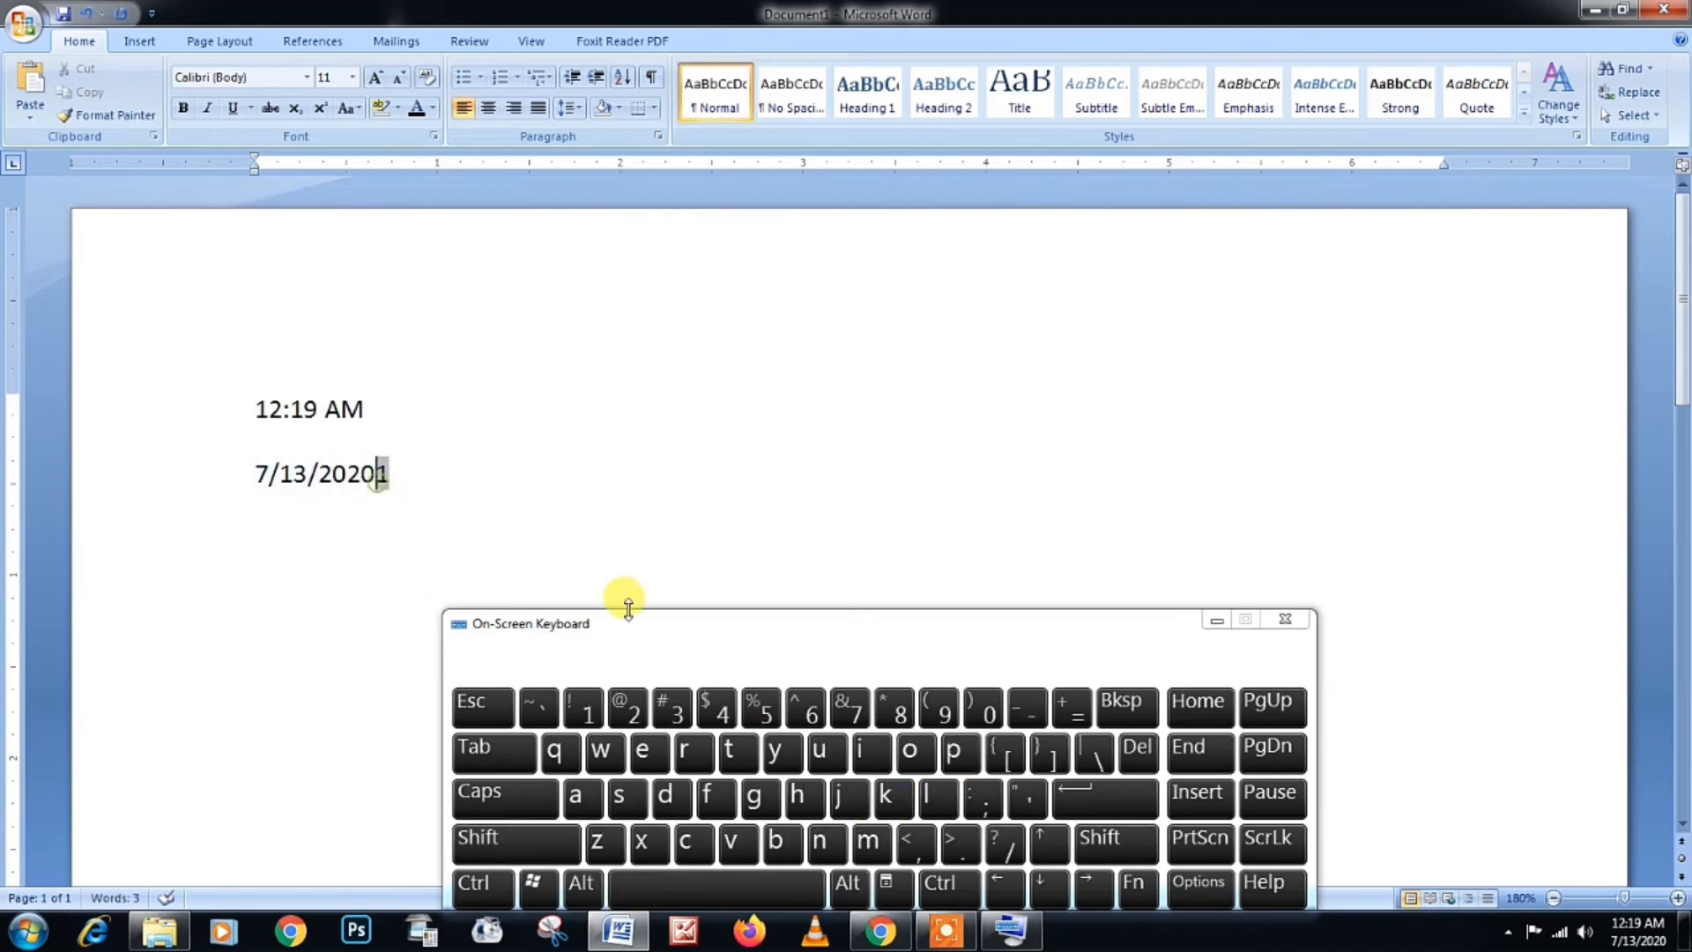
Step: Label the three inserted fields "Time :", "Date:" and "Page no." on their separate lines
key("Up")
key("Up")
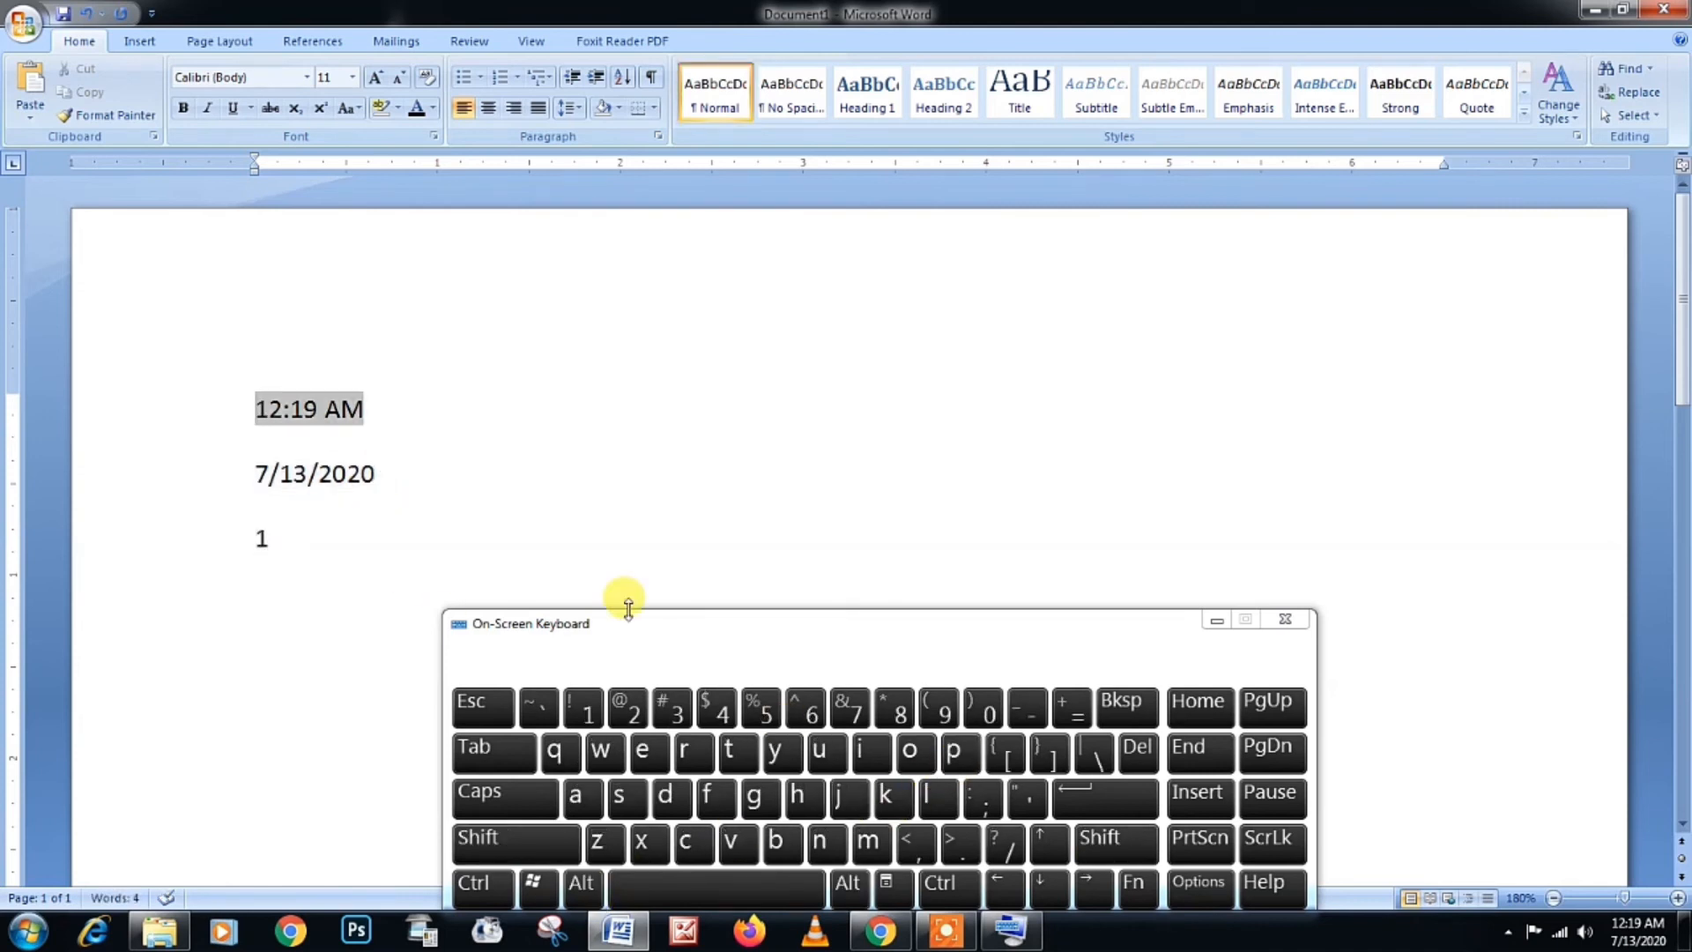
type("time :")
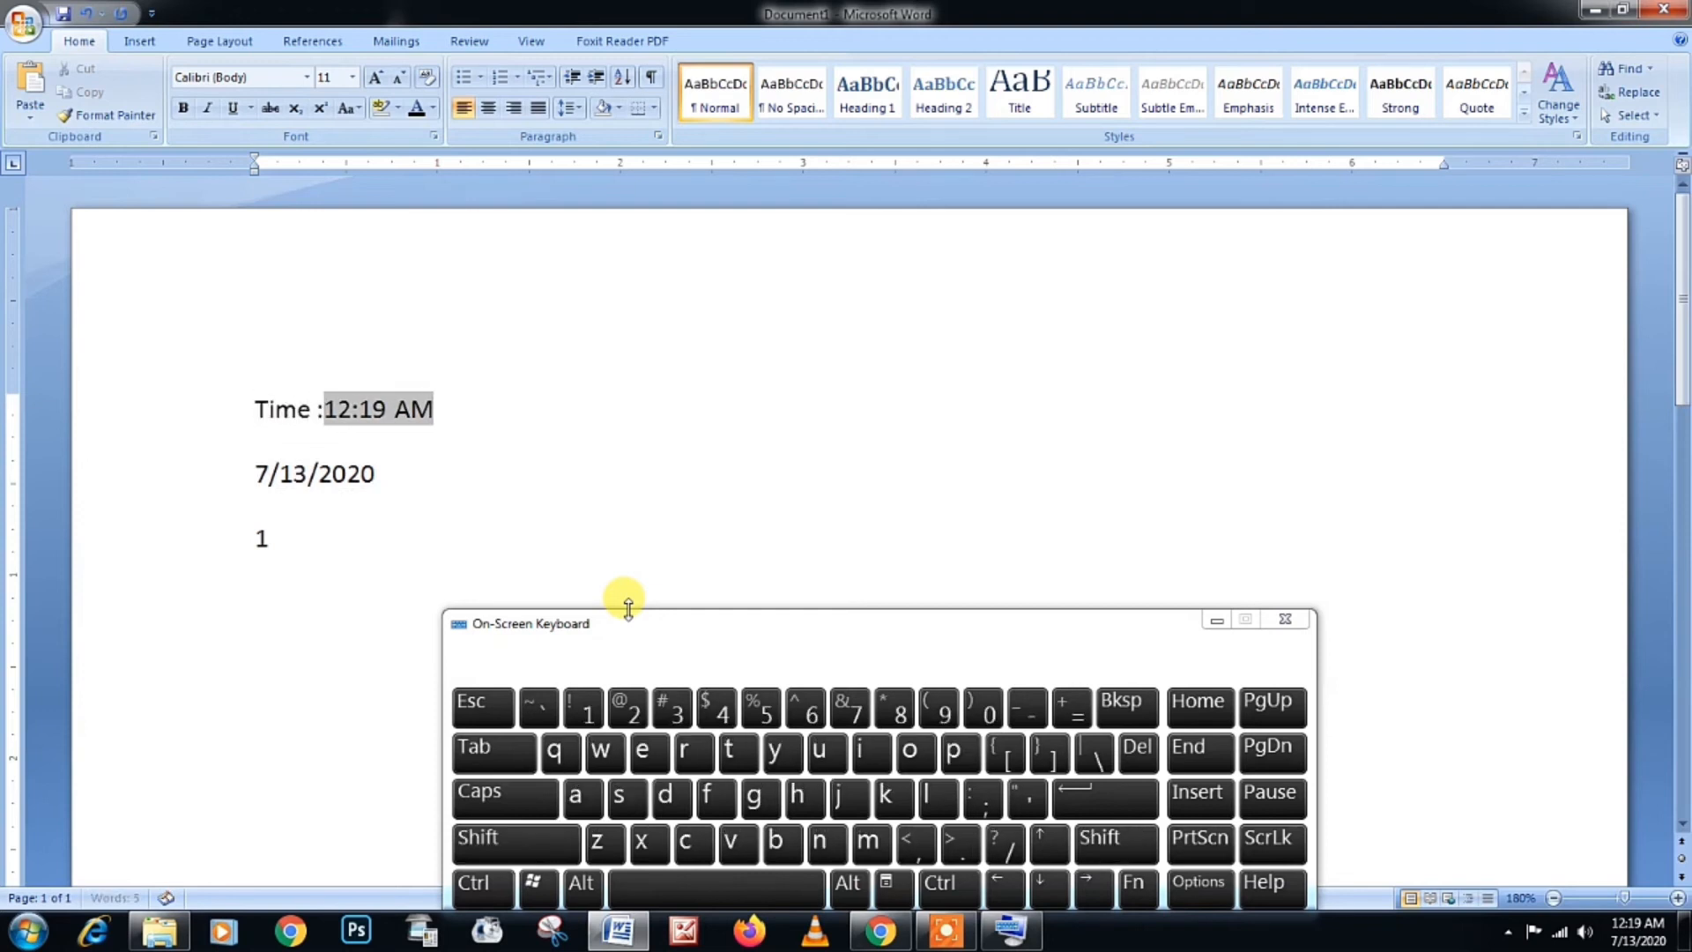
key("Down")
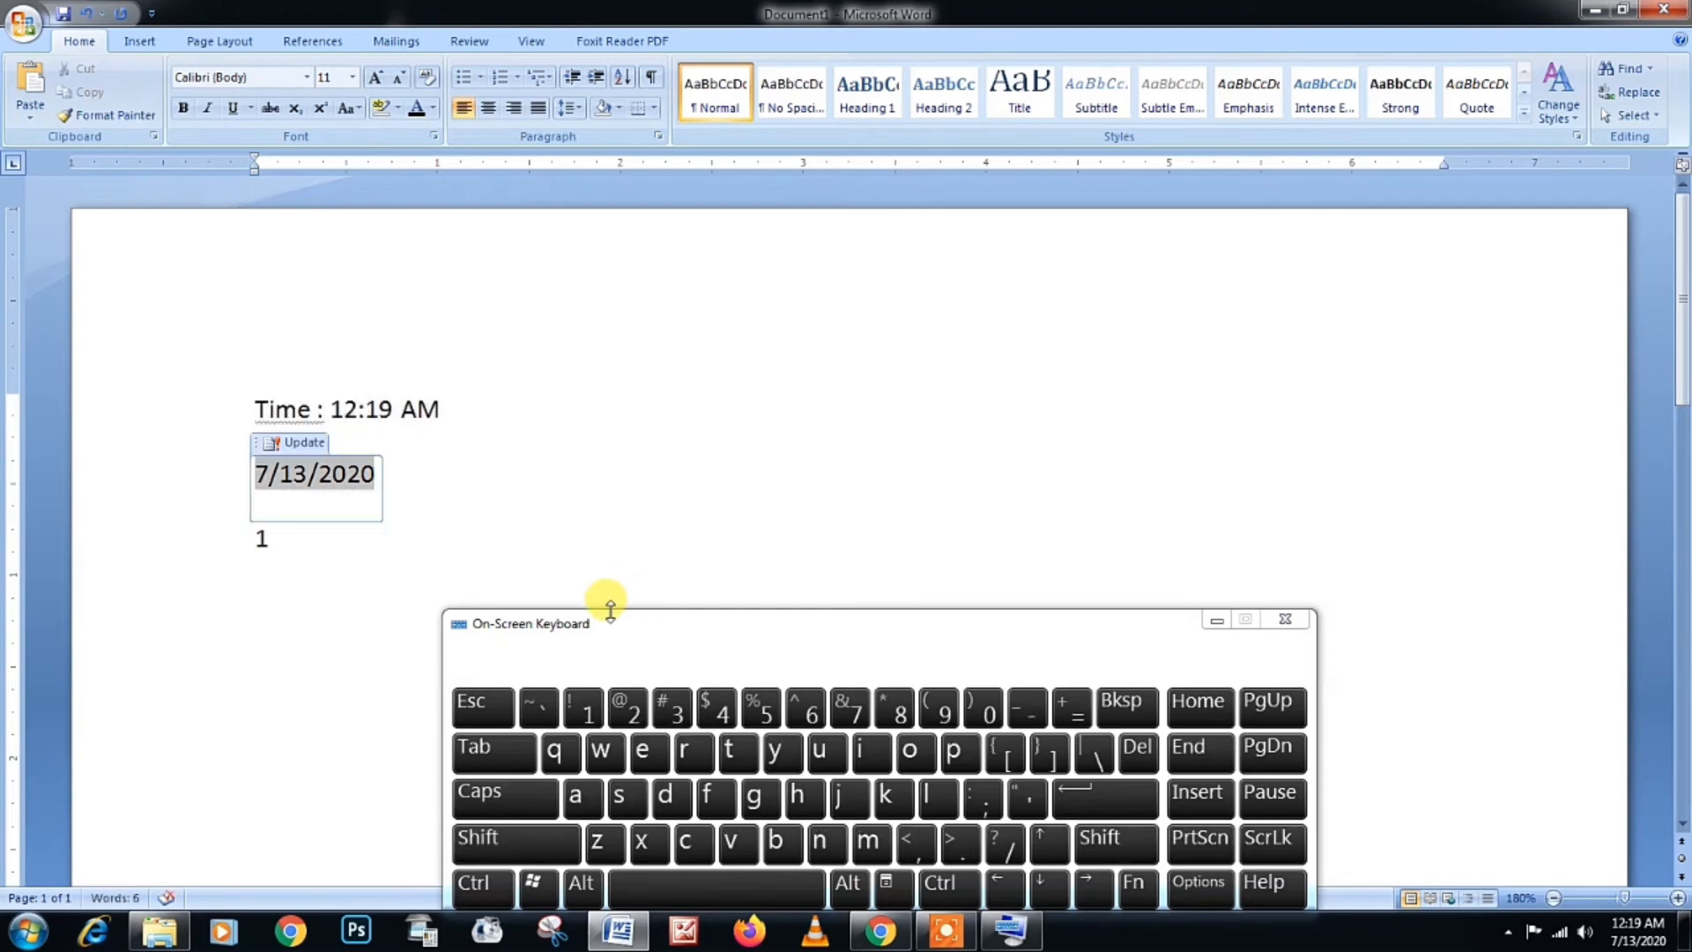
left_click(256, 473)
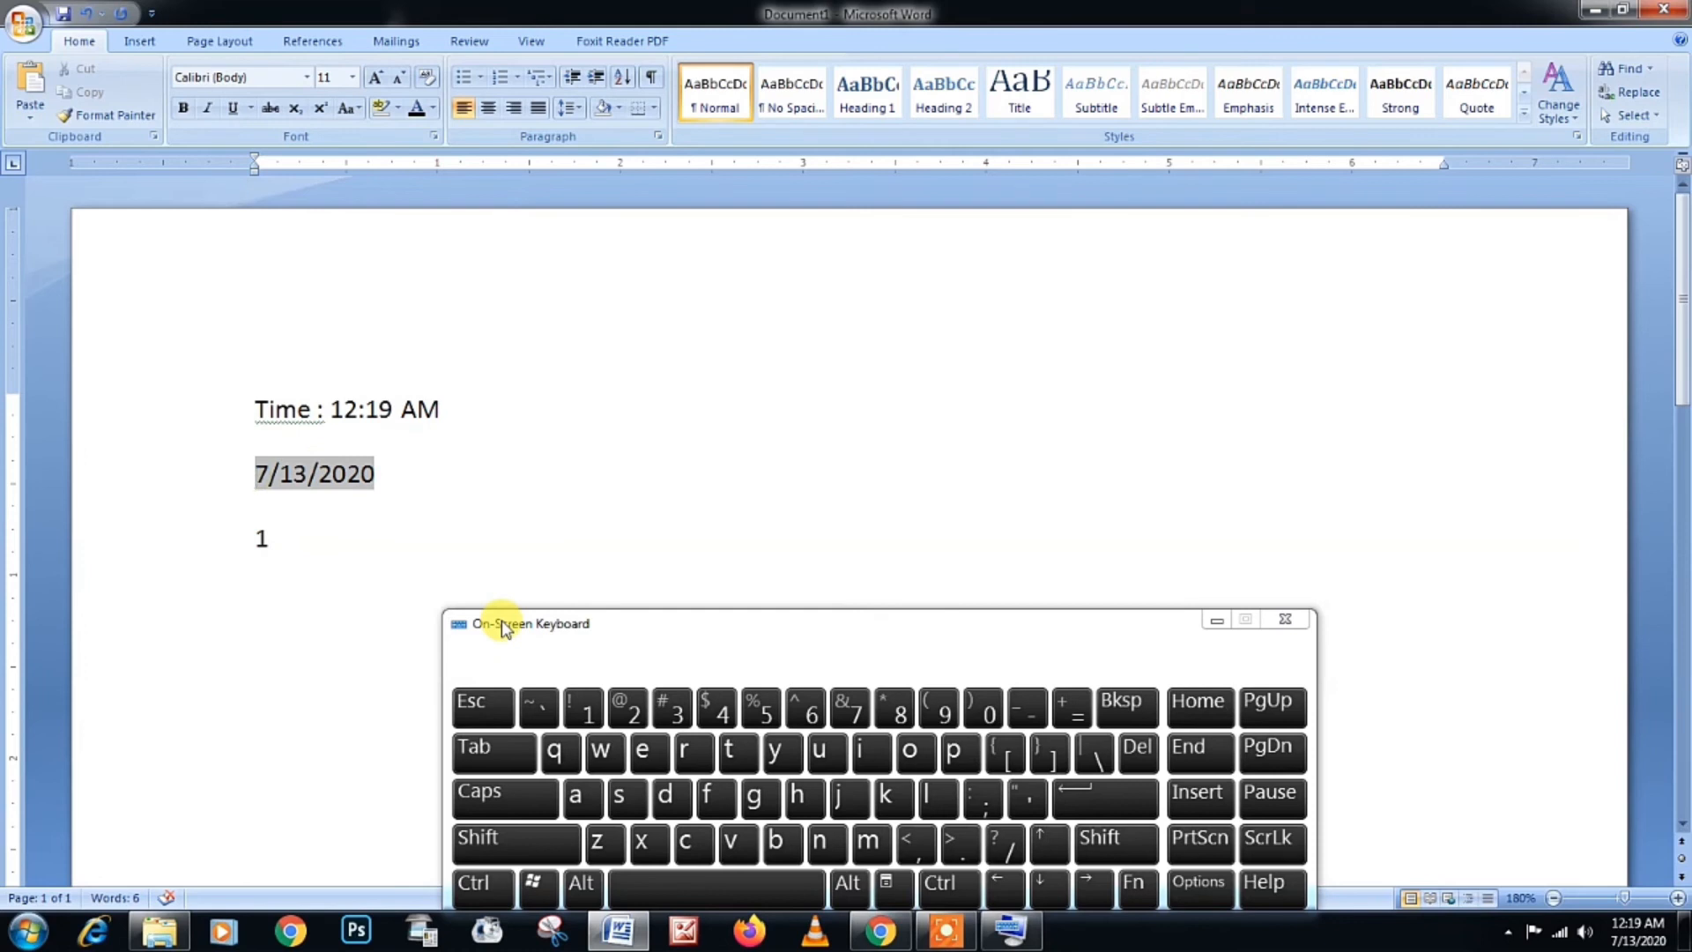
type("date:")
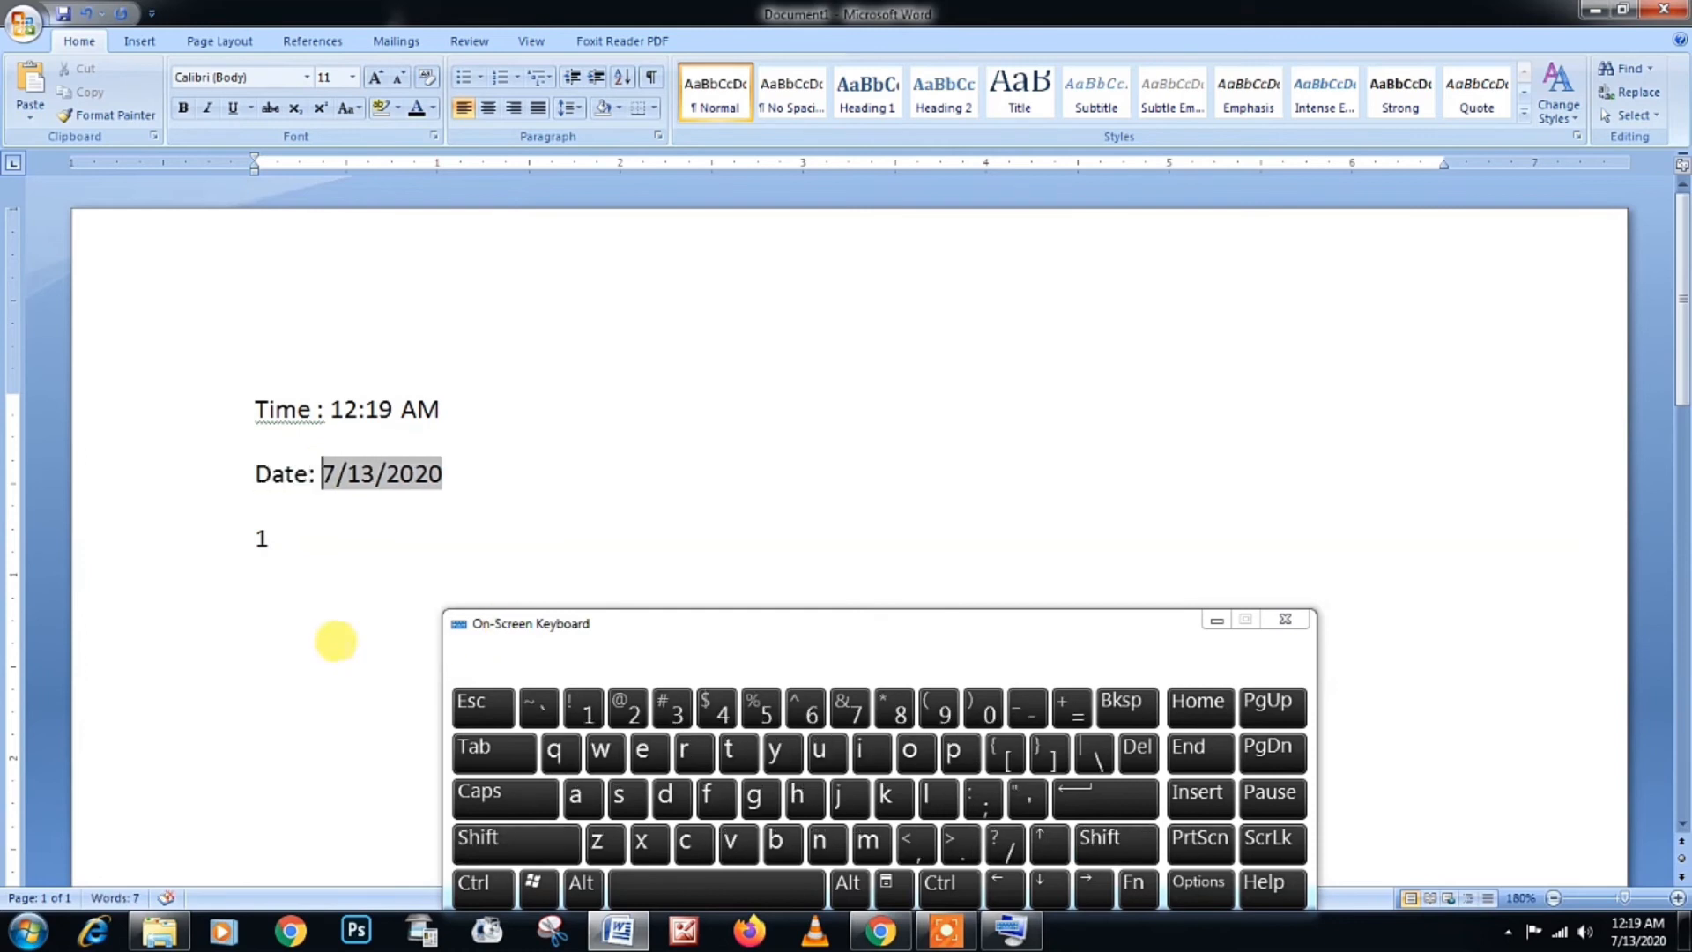
left_click(259, 536)
type("pag")
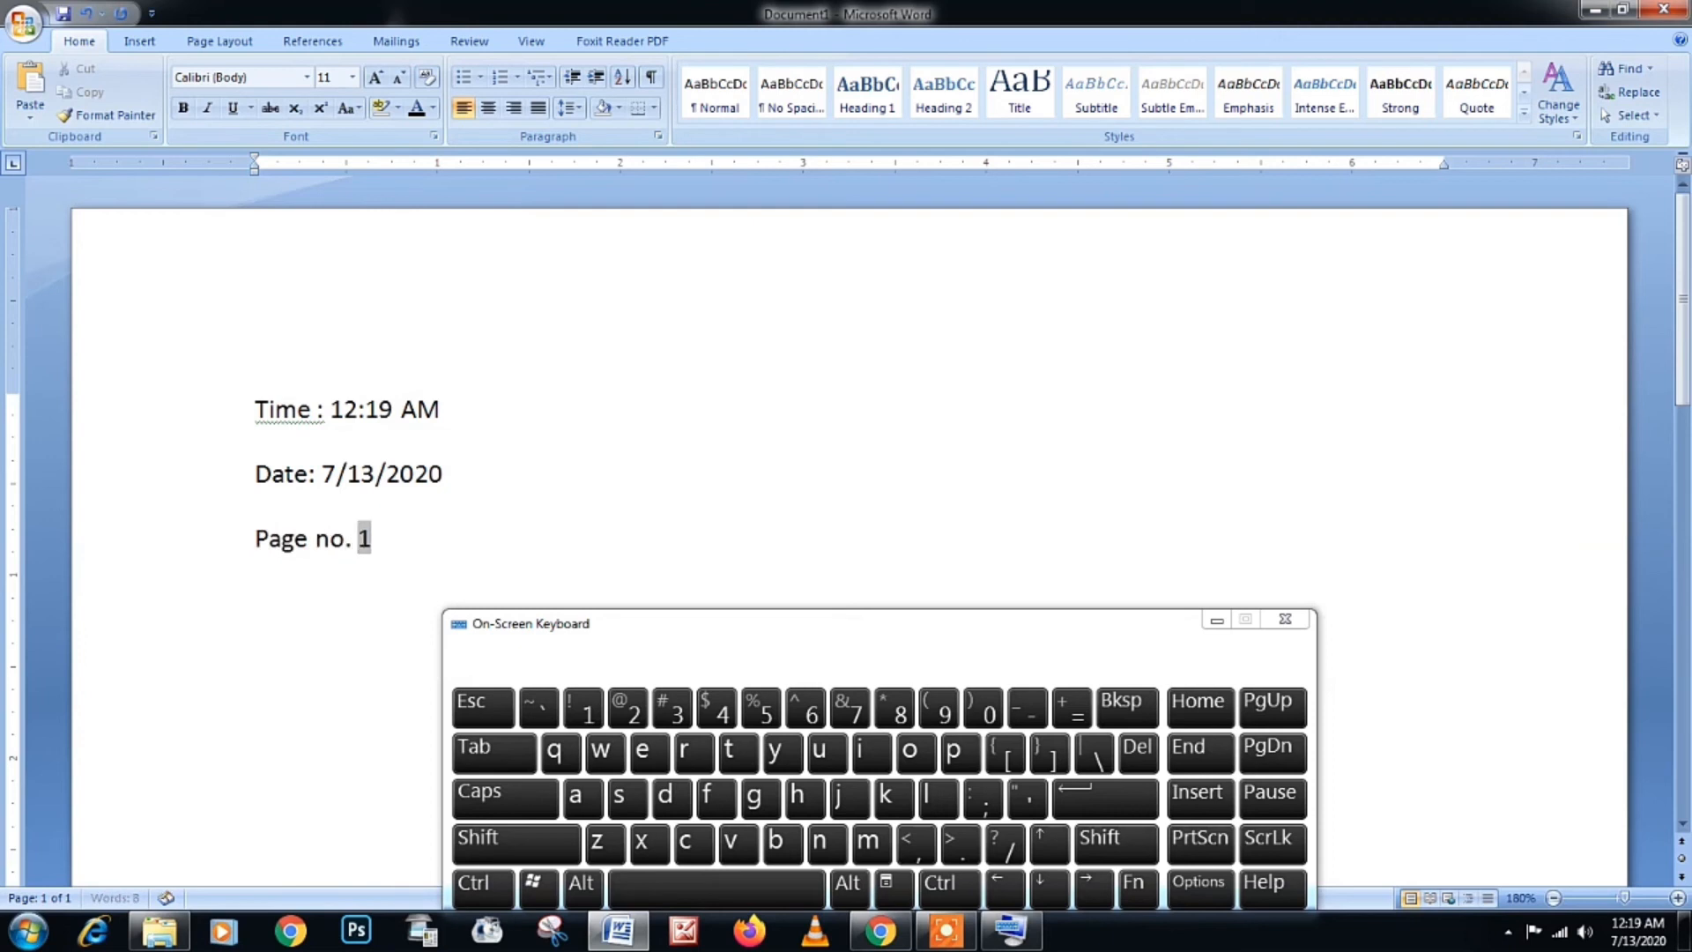
left_click_drag(472, 532, 284, 429)
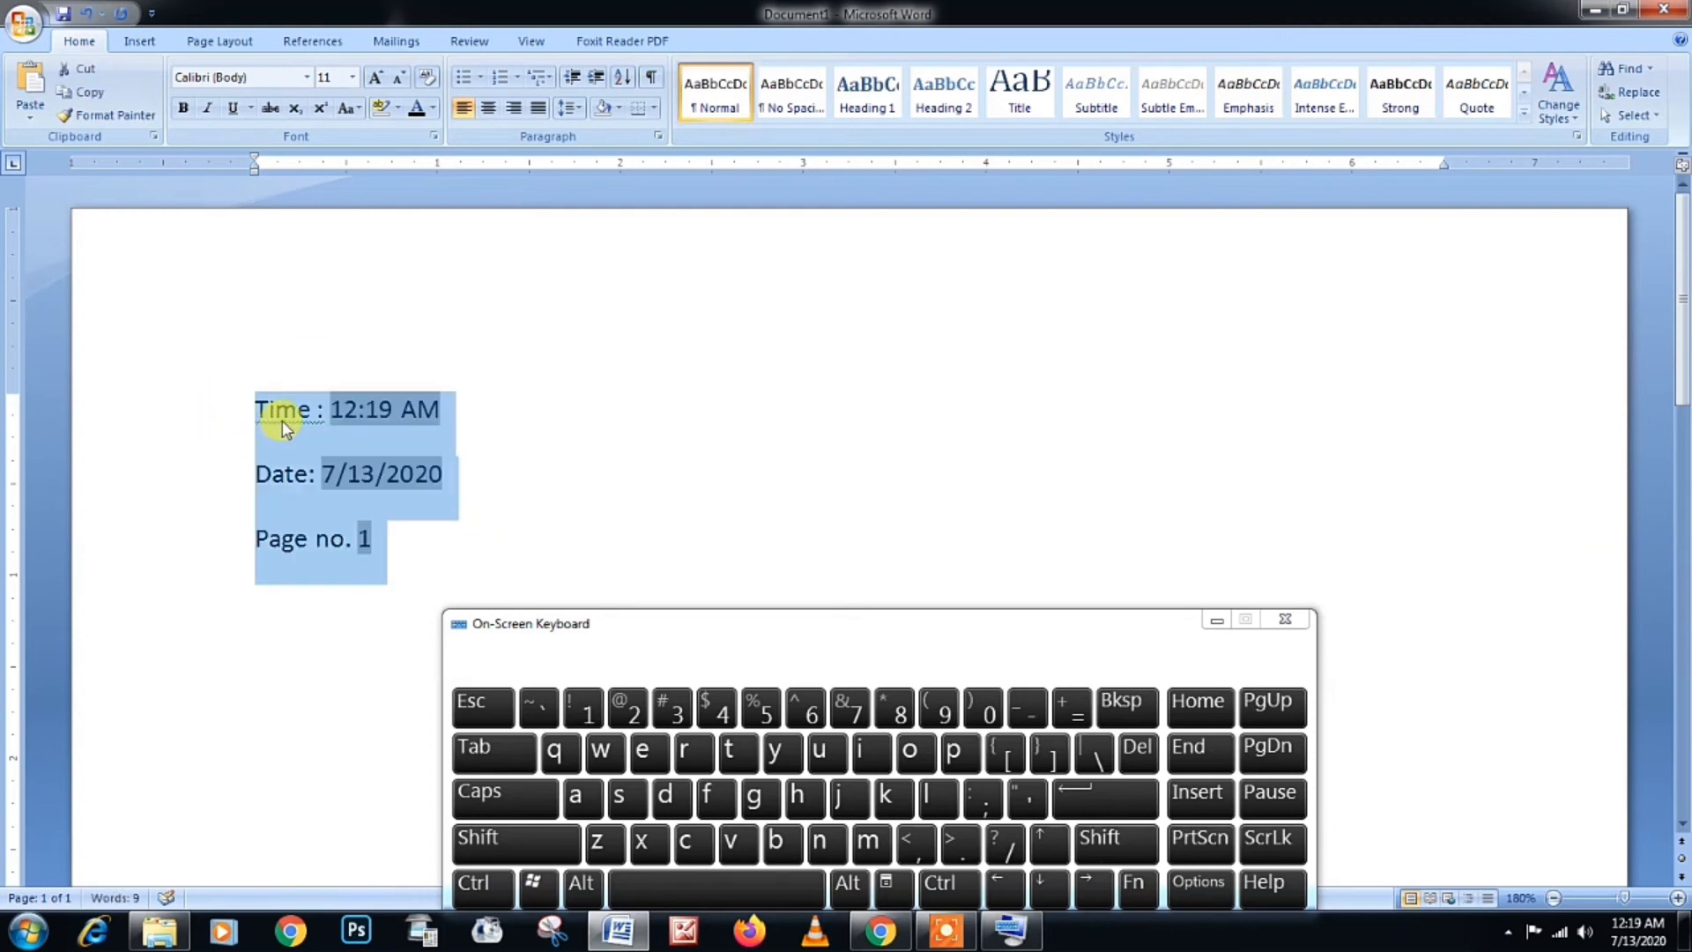
left_click(700, 516)
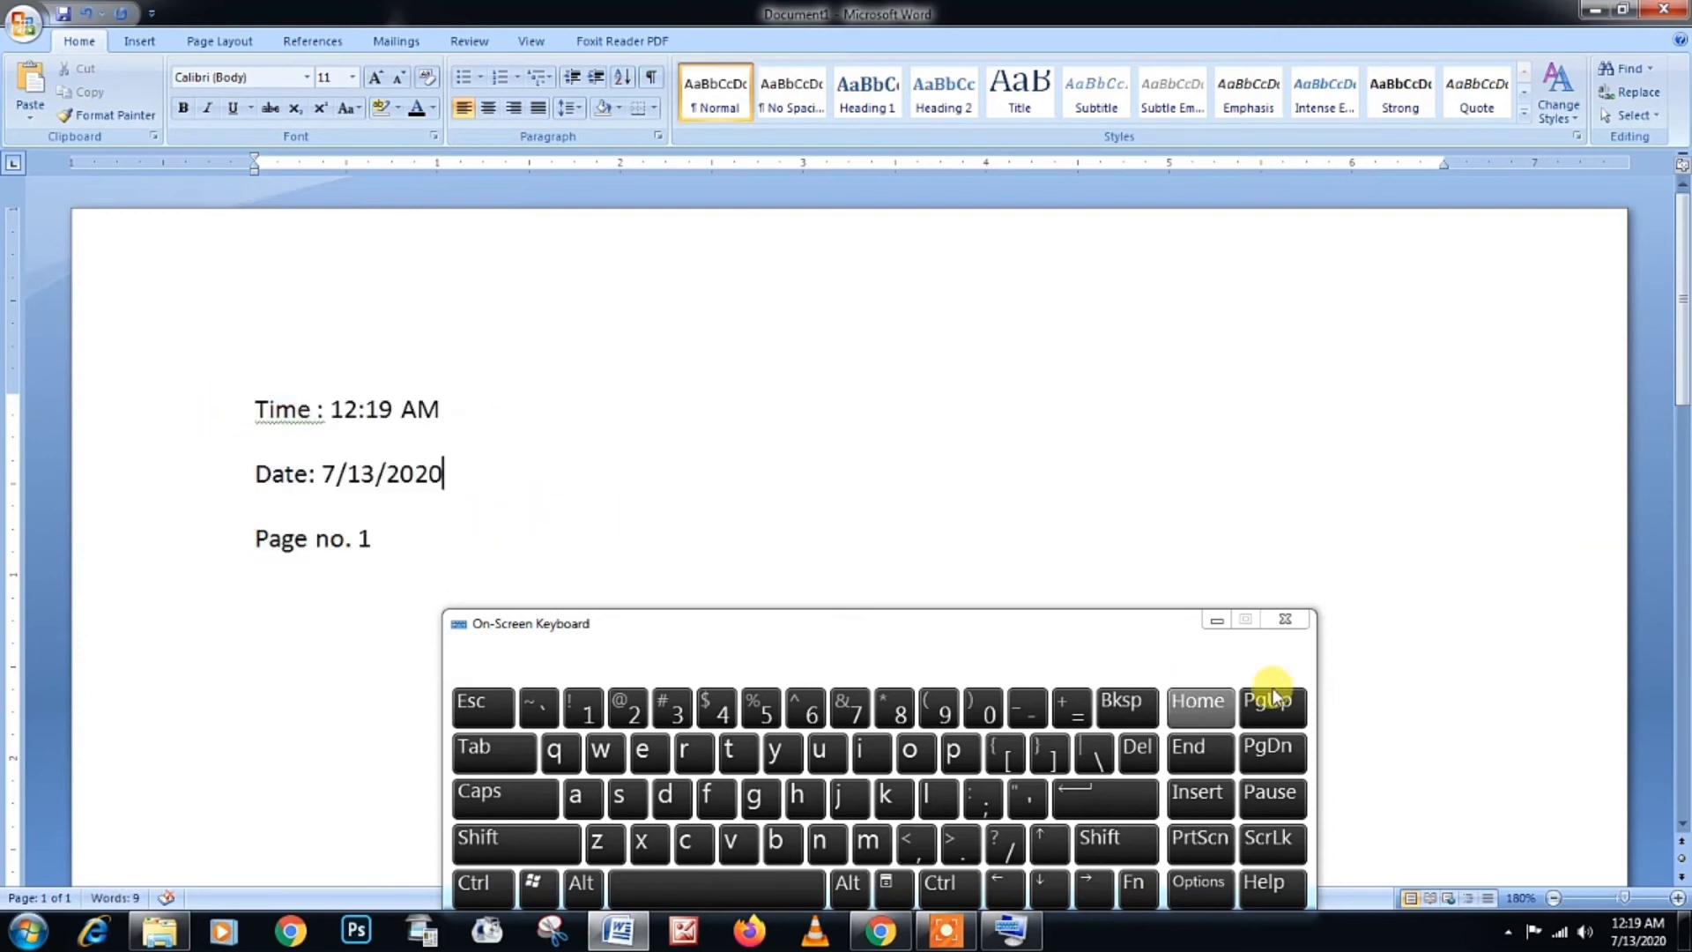
Step: Minimize the On-Screen Keyboard and set the document zoom to 120%
left_click(1218, 622)
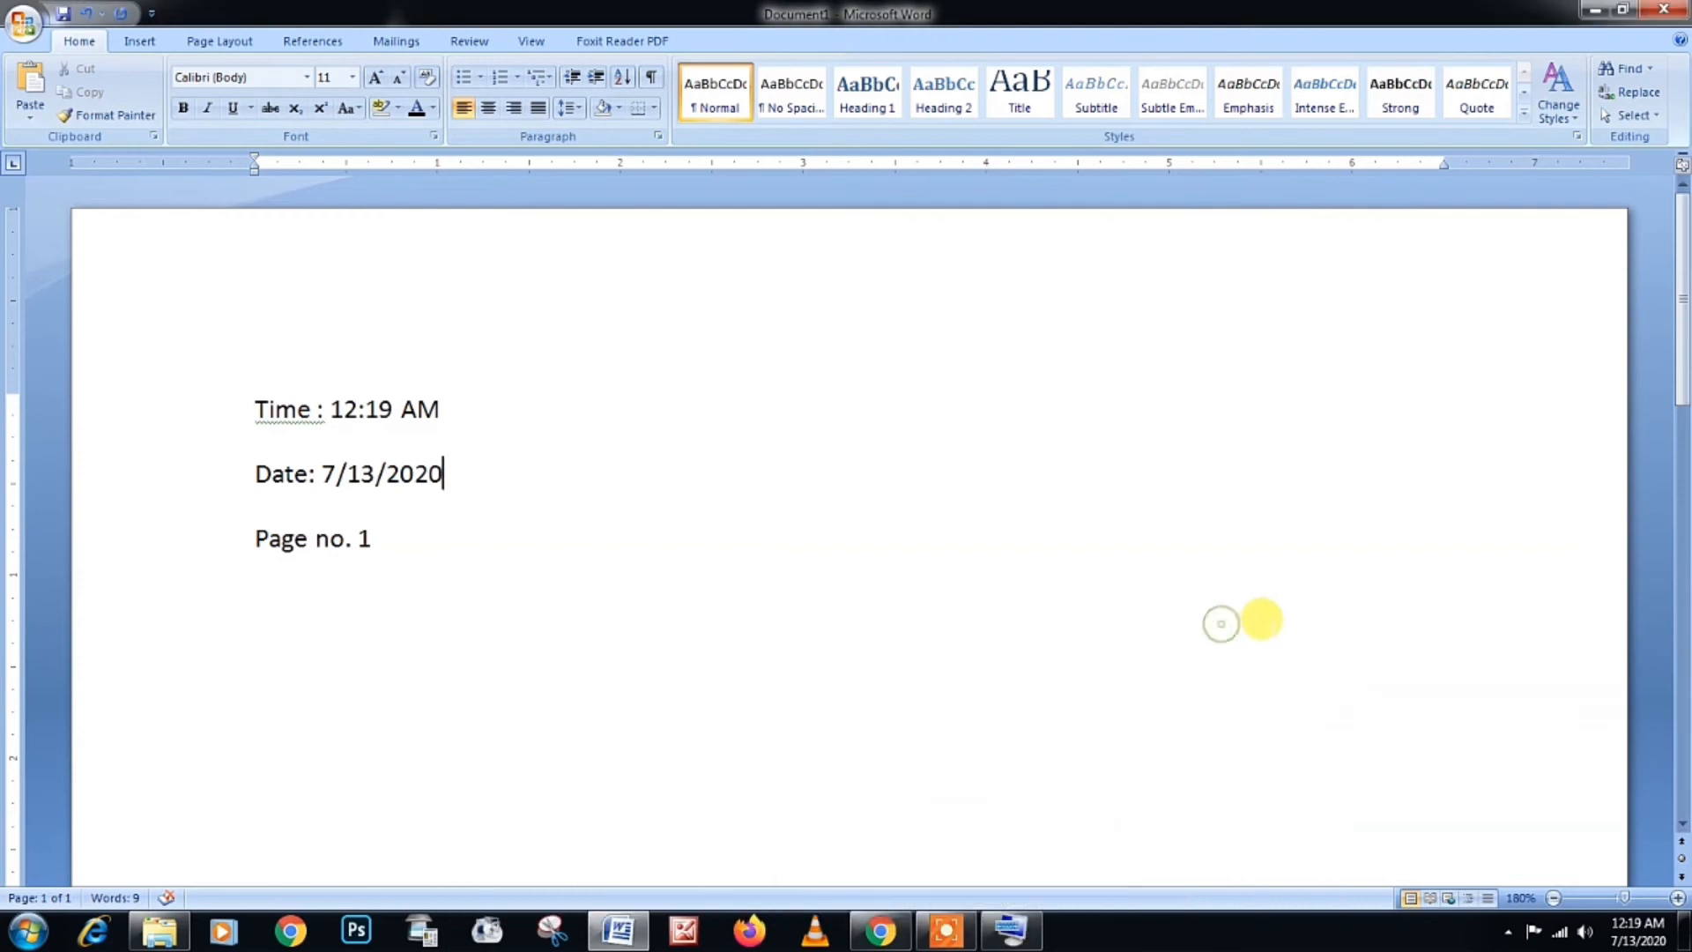
left_click(1553, 898)
left_click(1552, 898)
left_click(1552, 898)
left_click(1553, 898)
left_click(1553, 898)
left_click(1553, 898)
scroll(873, 546, "down", 5)
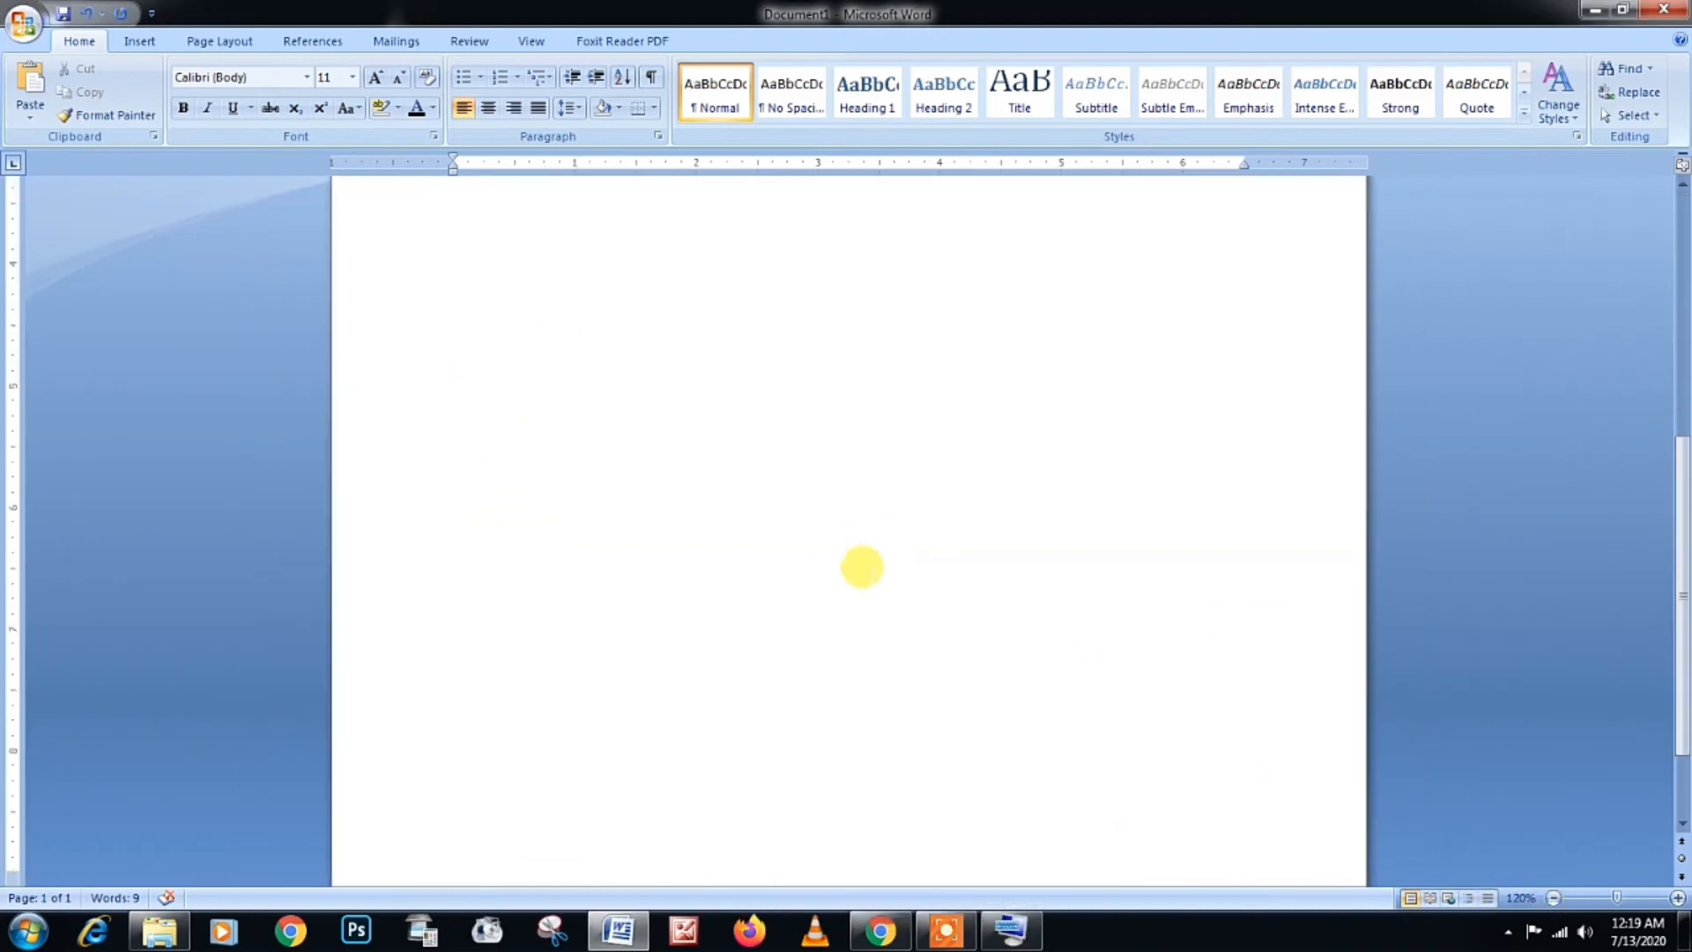
scroll(842, 620, "up", 5)
Step: Add blank lines until the document reaches page 5 and insert the page number field there
scroll(849, 529, "down", 10)
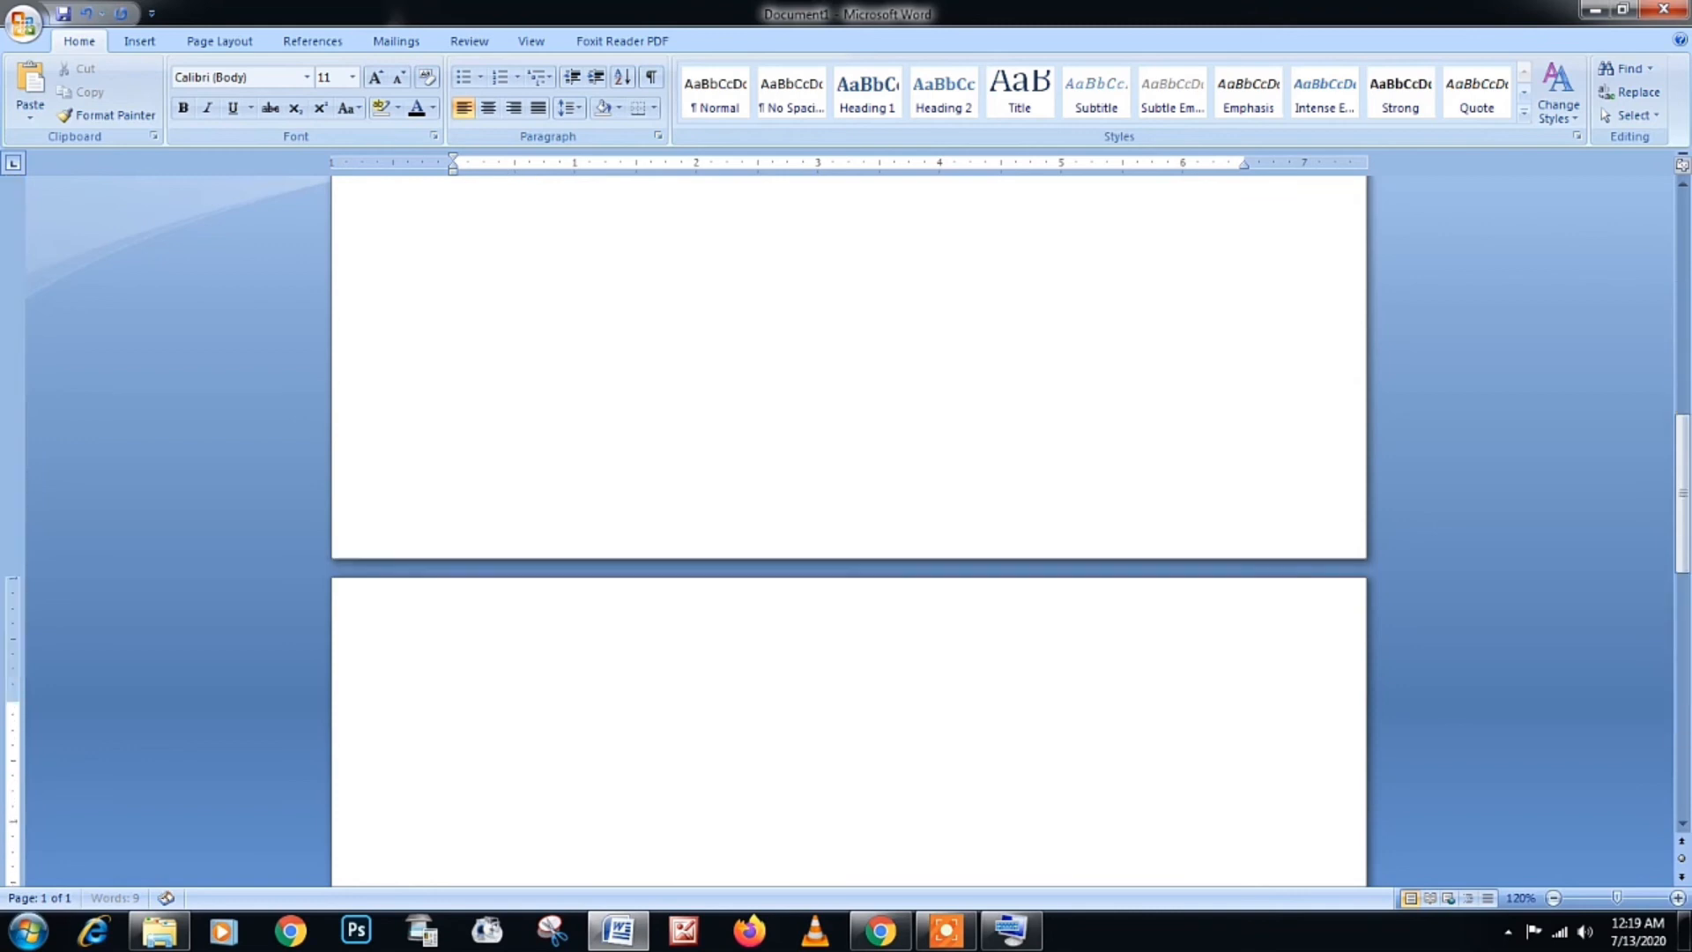
key("Return")
key("Return")
key("Return")
key("Return")
key("Return")
key("Return")
key("Return")
key("Return")
key("Return")
key("Return")
key("Return")
key("Return")
key("Return")
key("Return")
key("Return")
key("Return")
key("Return")
key("Return")
key("Return")
key("Return")
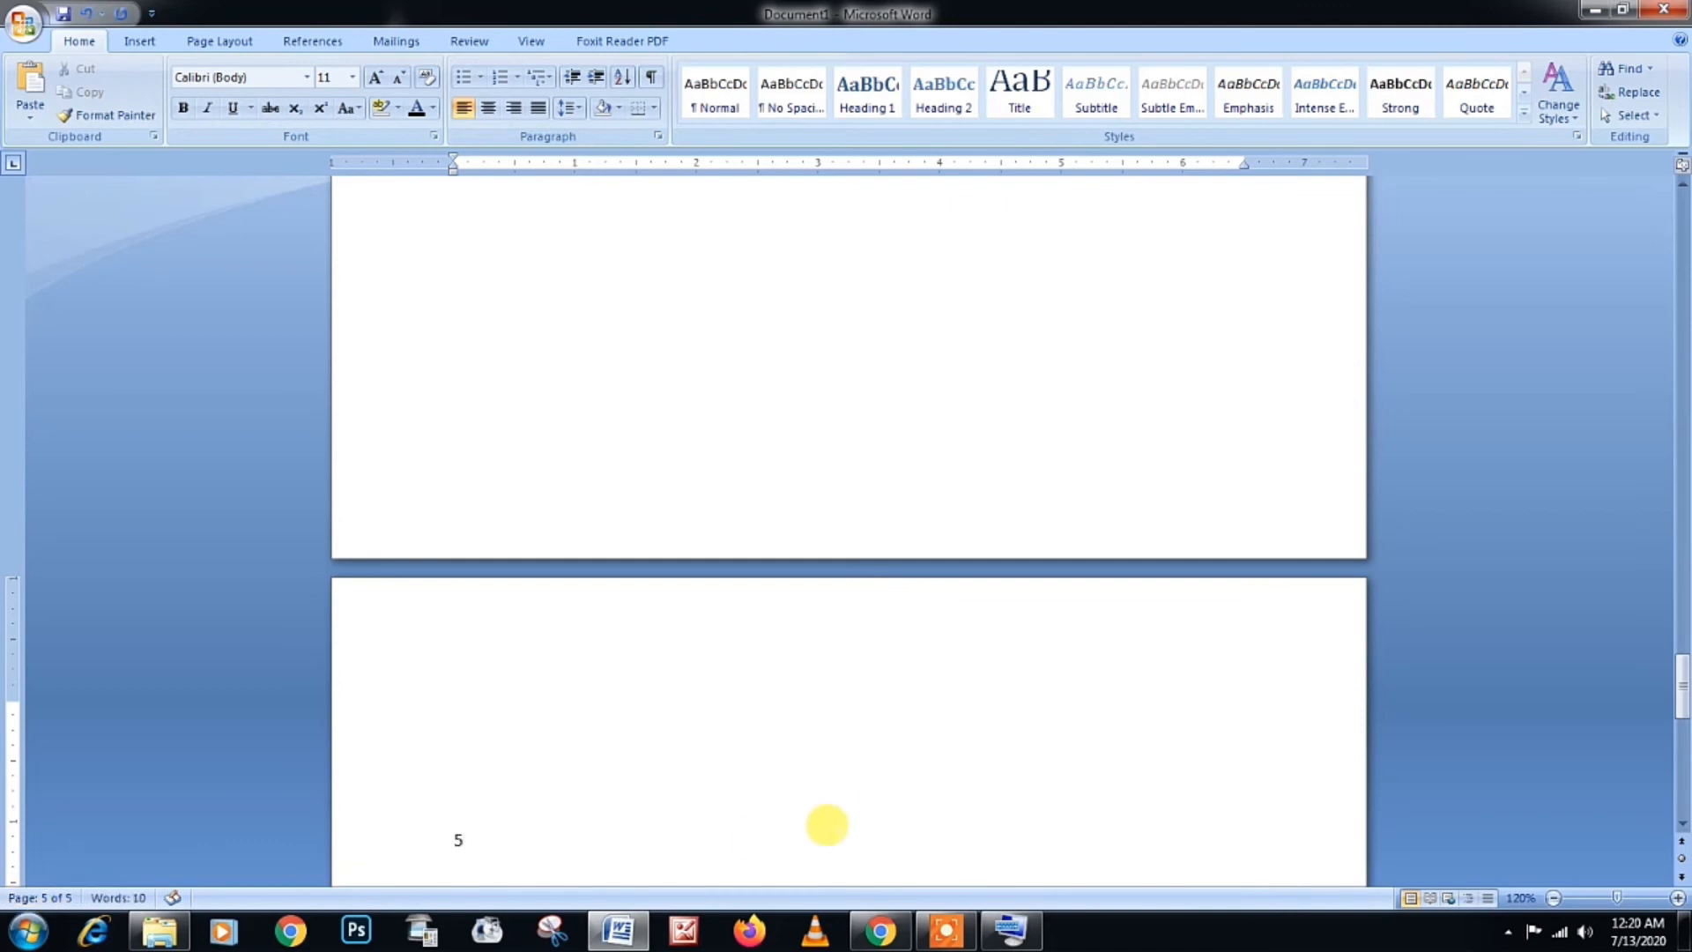
left_click_drag(472, 837, 420, 837)
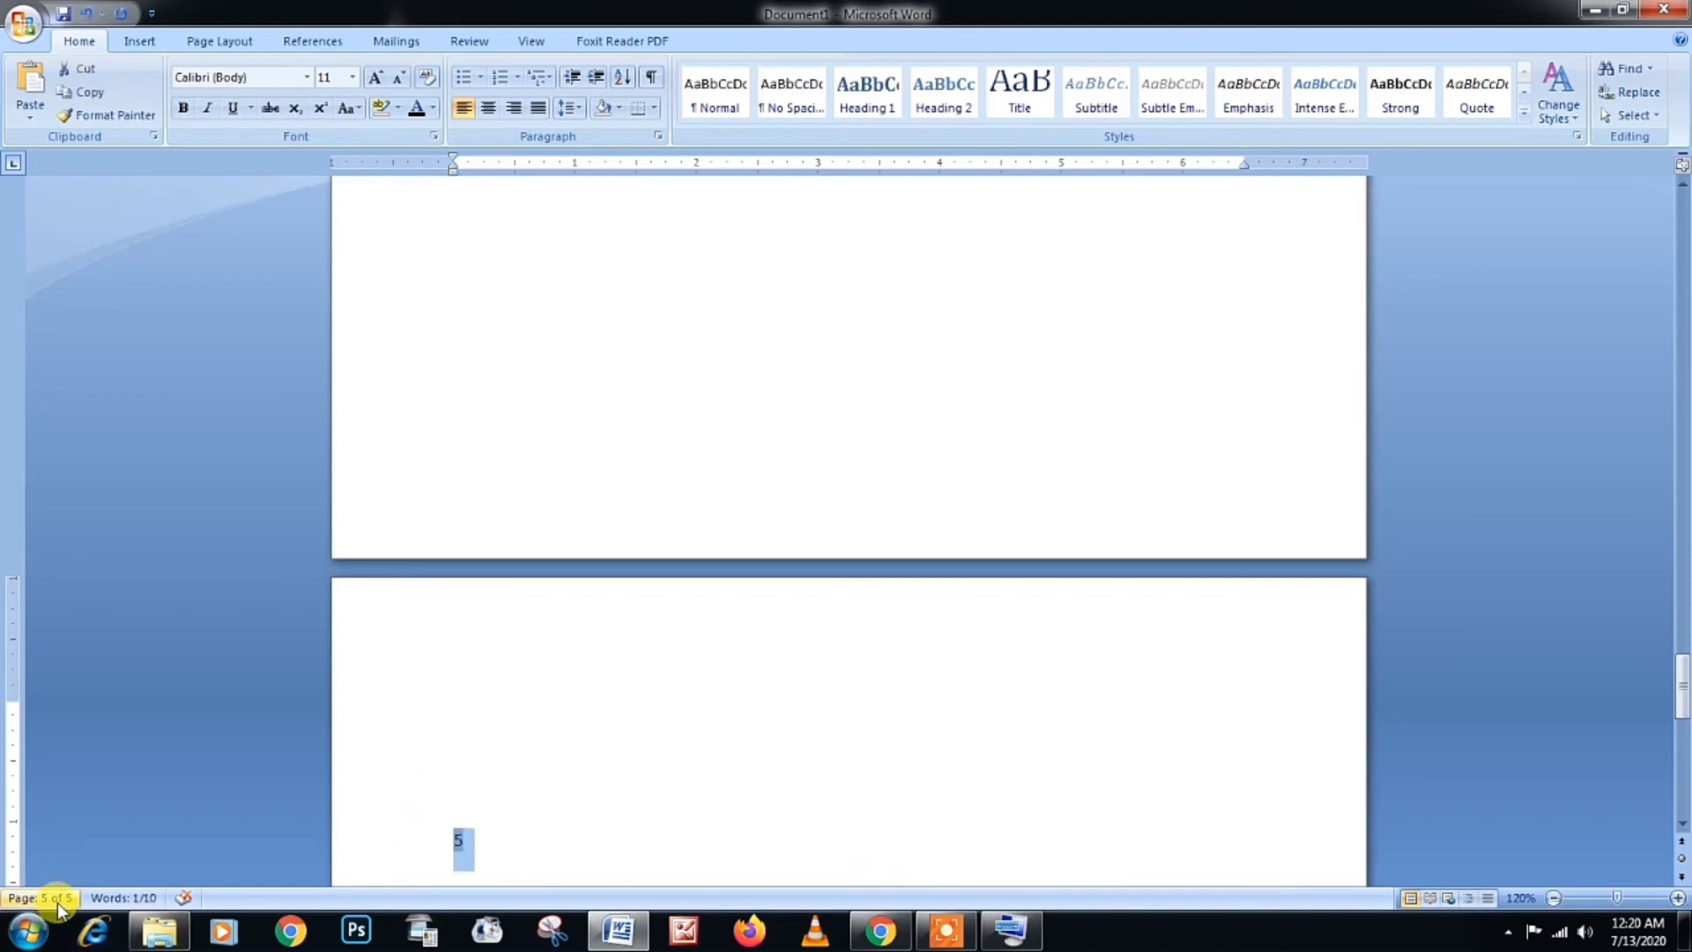
left_click(515, 828)
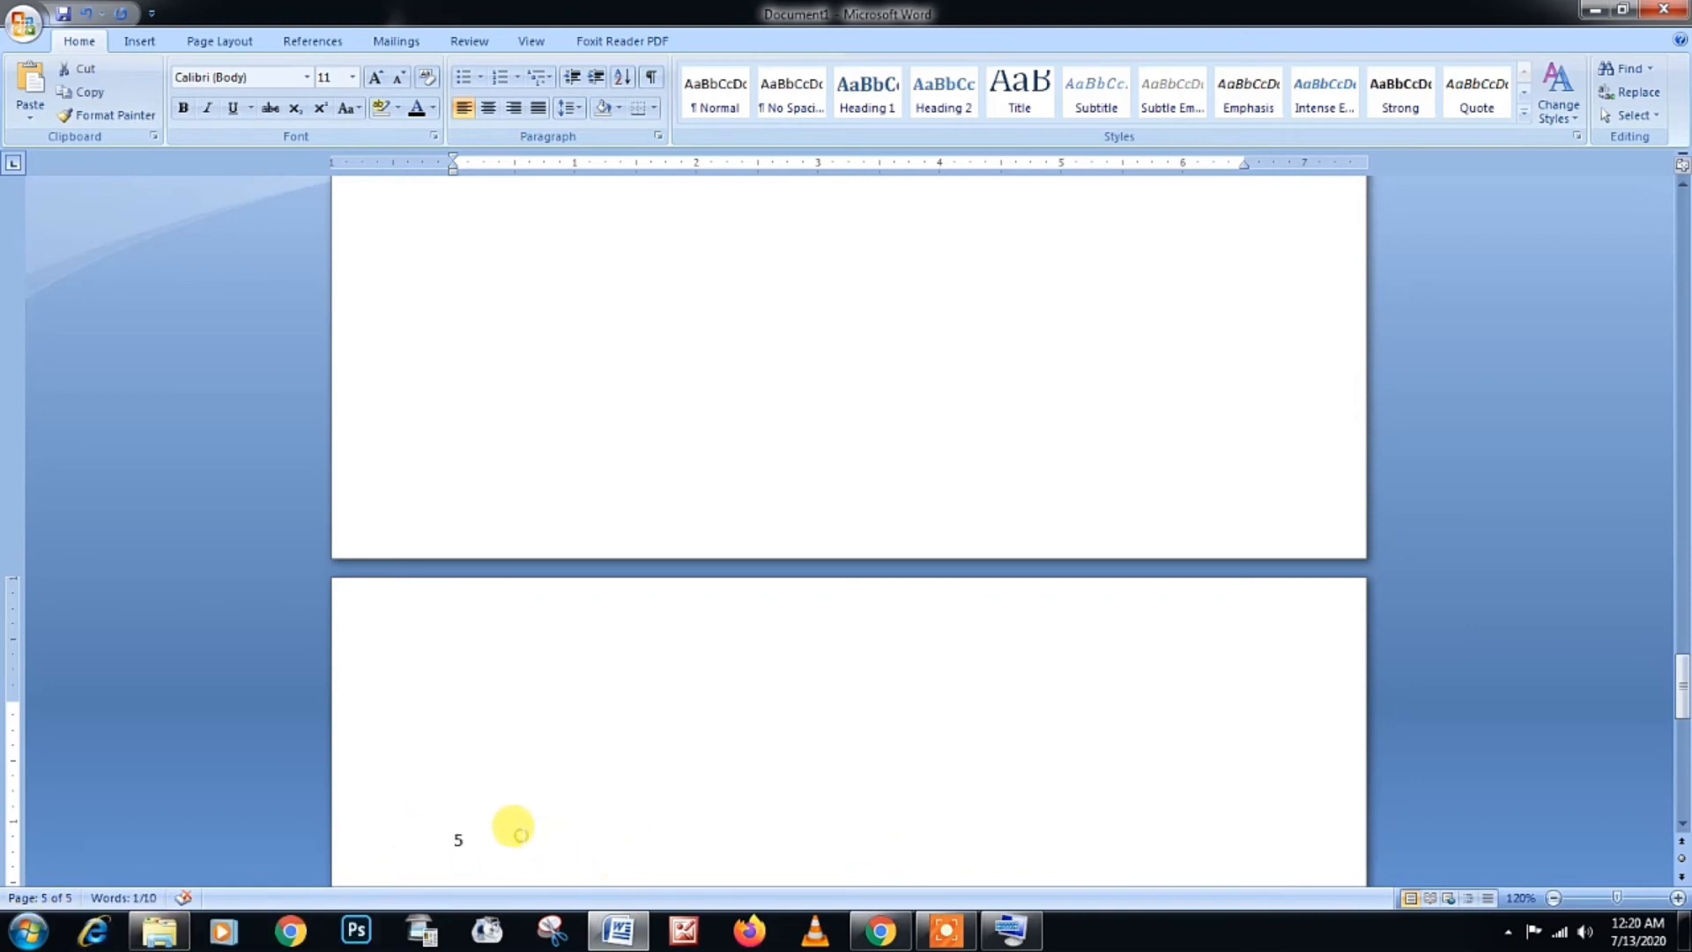
Step: Delete the page number on page 5, undo the recent edits and clear the whole document
left_click_drag(483, 829, 440, 818)
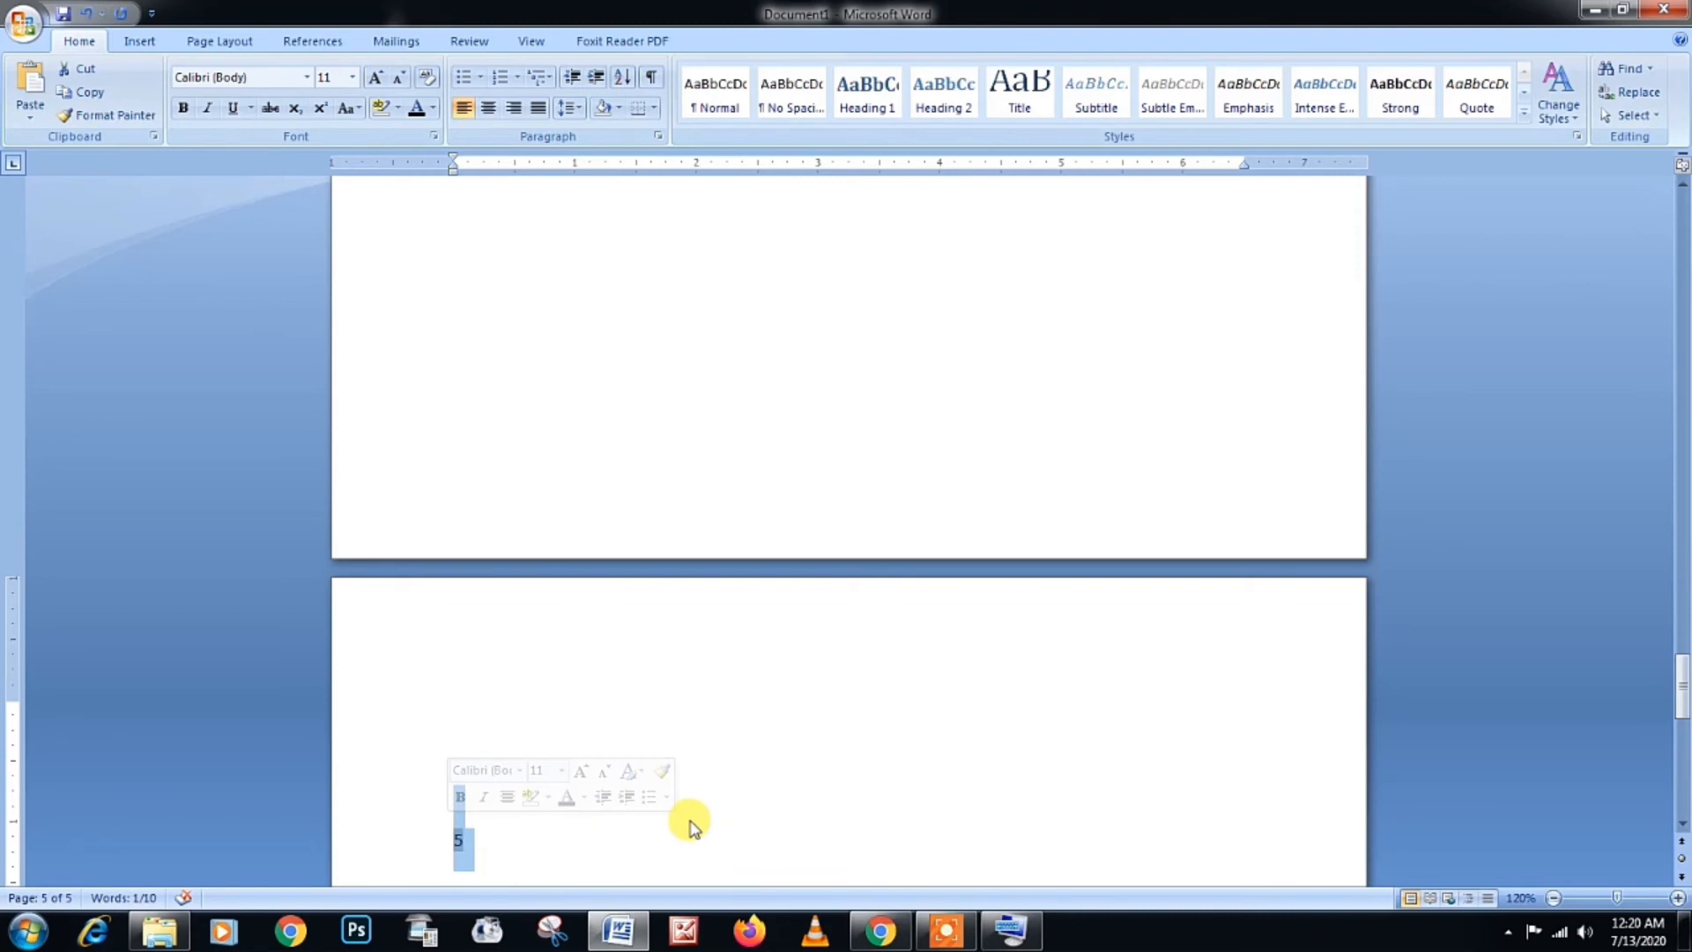
key("Delete")
key("ctrl+z")
key("ctrl+z")
key("ctrl+z")
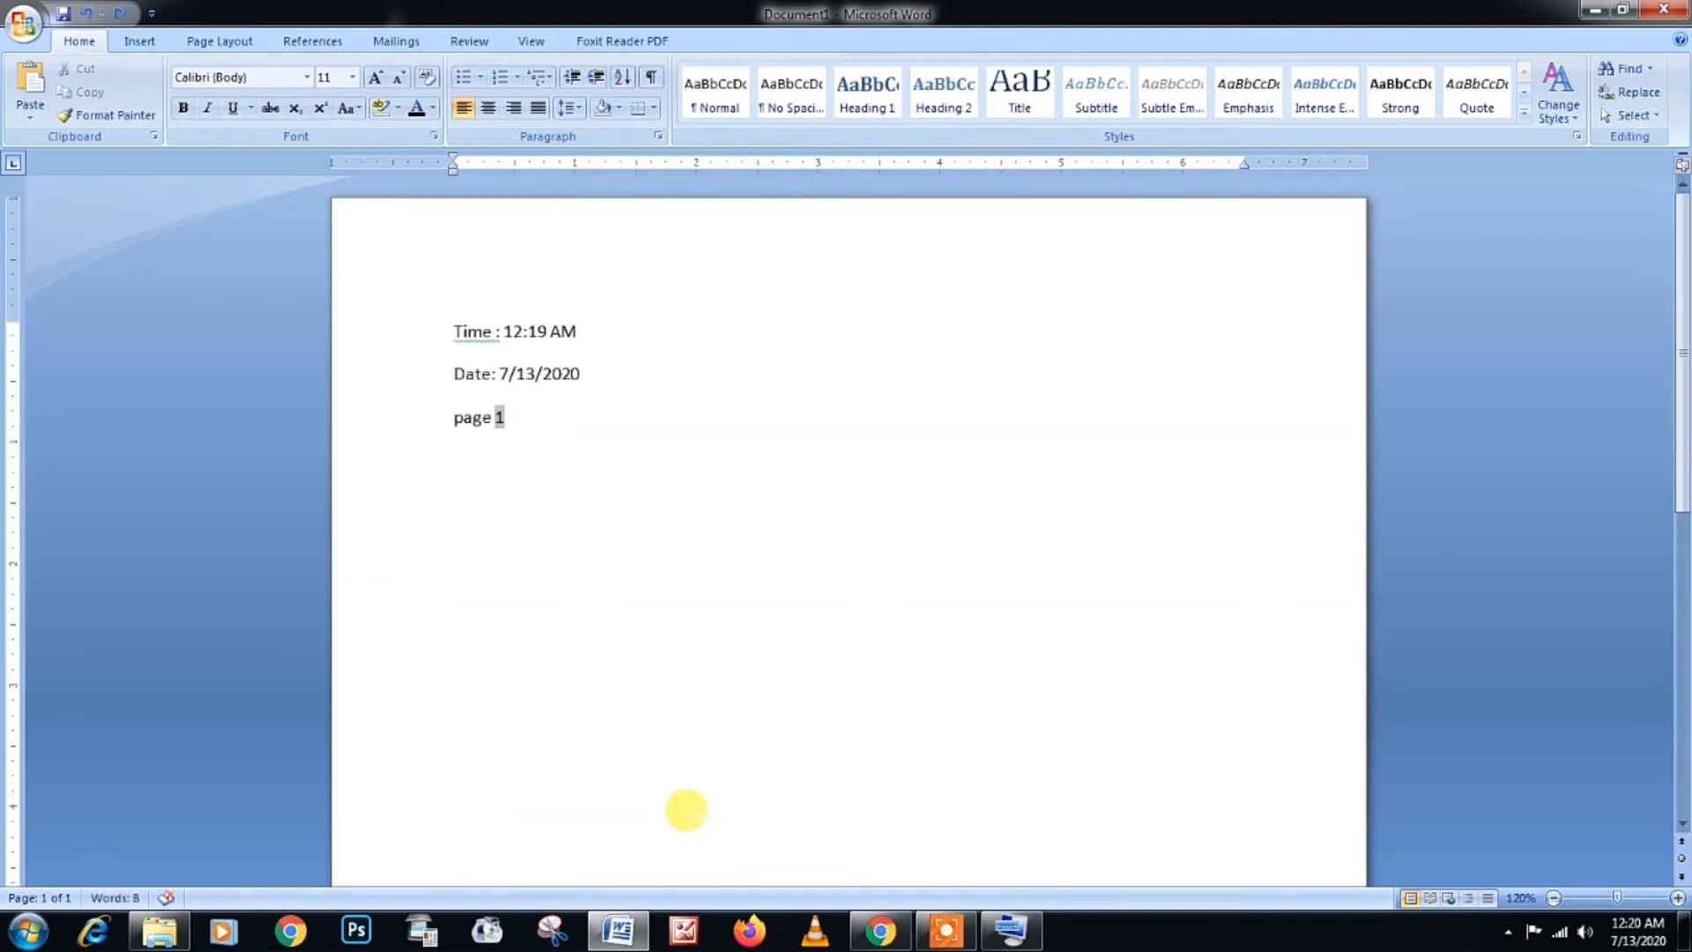
key("ctrl+a")
key("Delete")
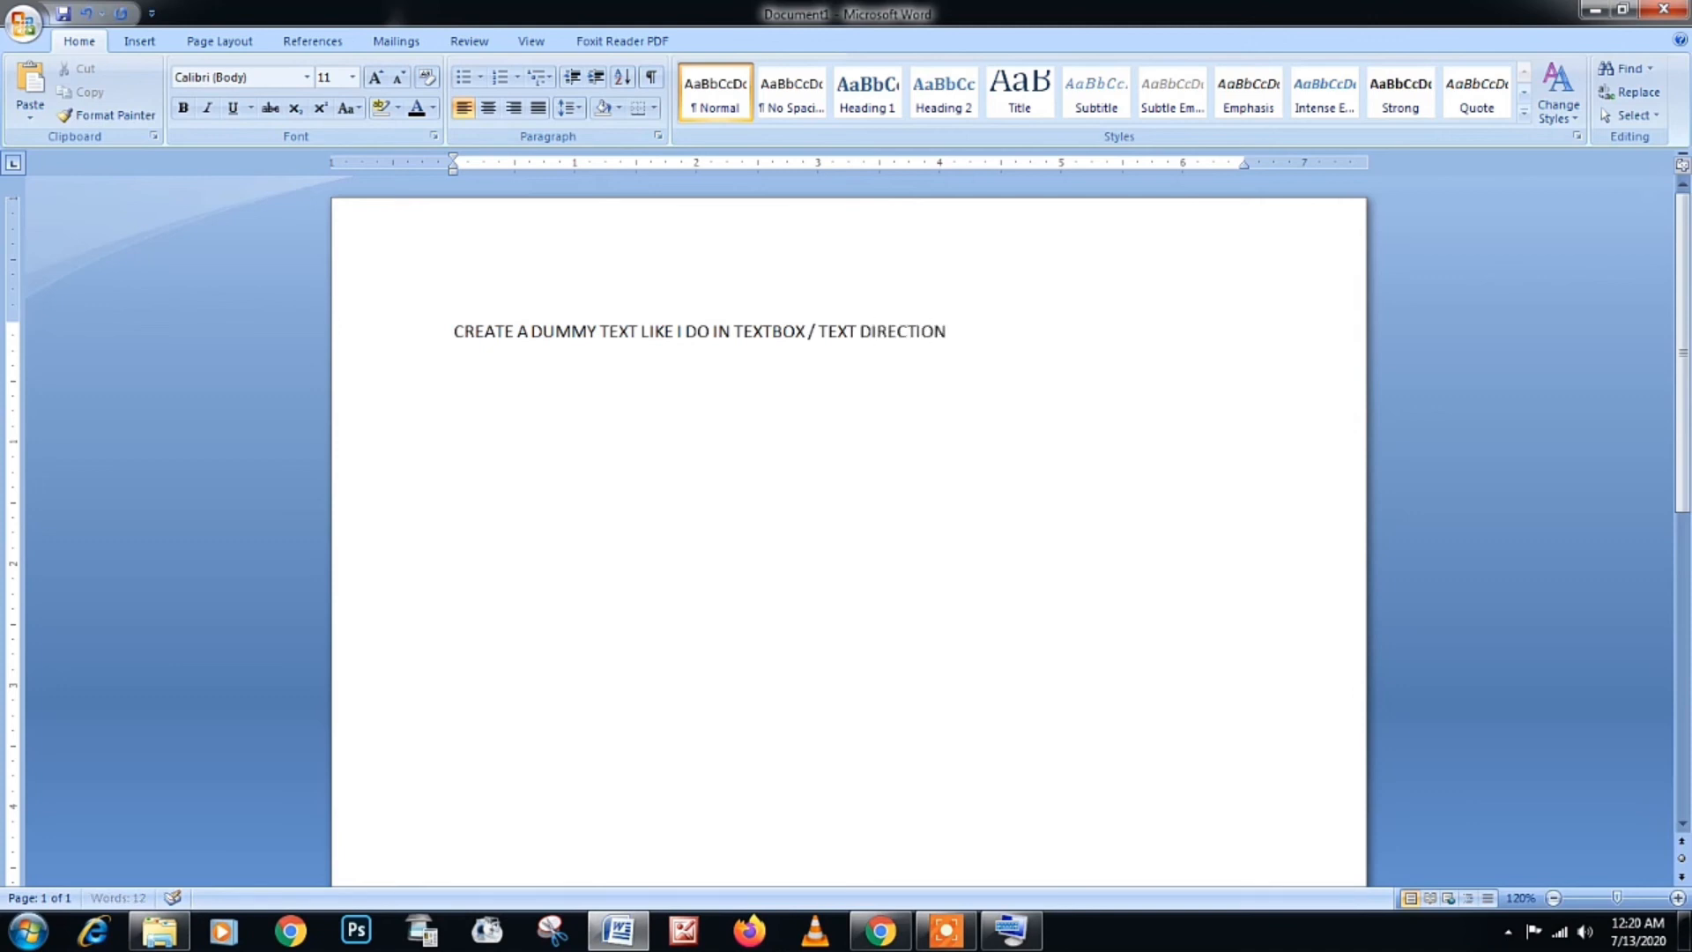
Step: Write the heading "CREATE A DUMMY TEXT LIKE I DO IN TEXTBOX / TEXT DIRECTION?" and make it bold and centred
key("ctrl+a")
key("ctrl+b")
key("ctrl+e")
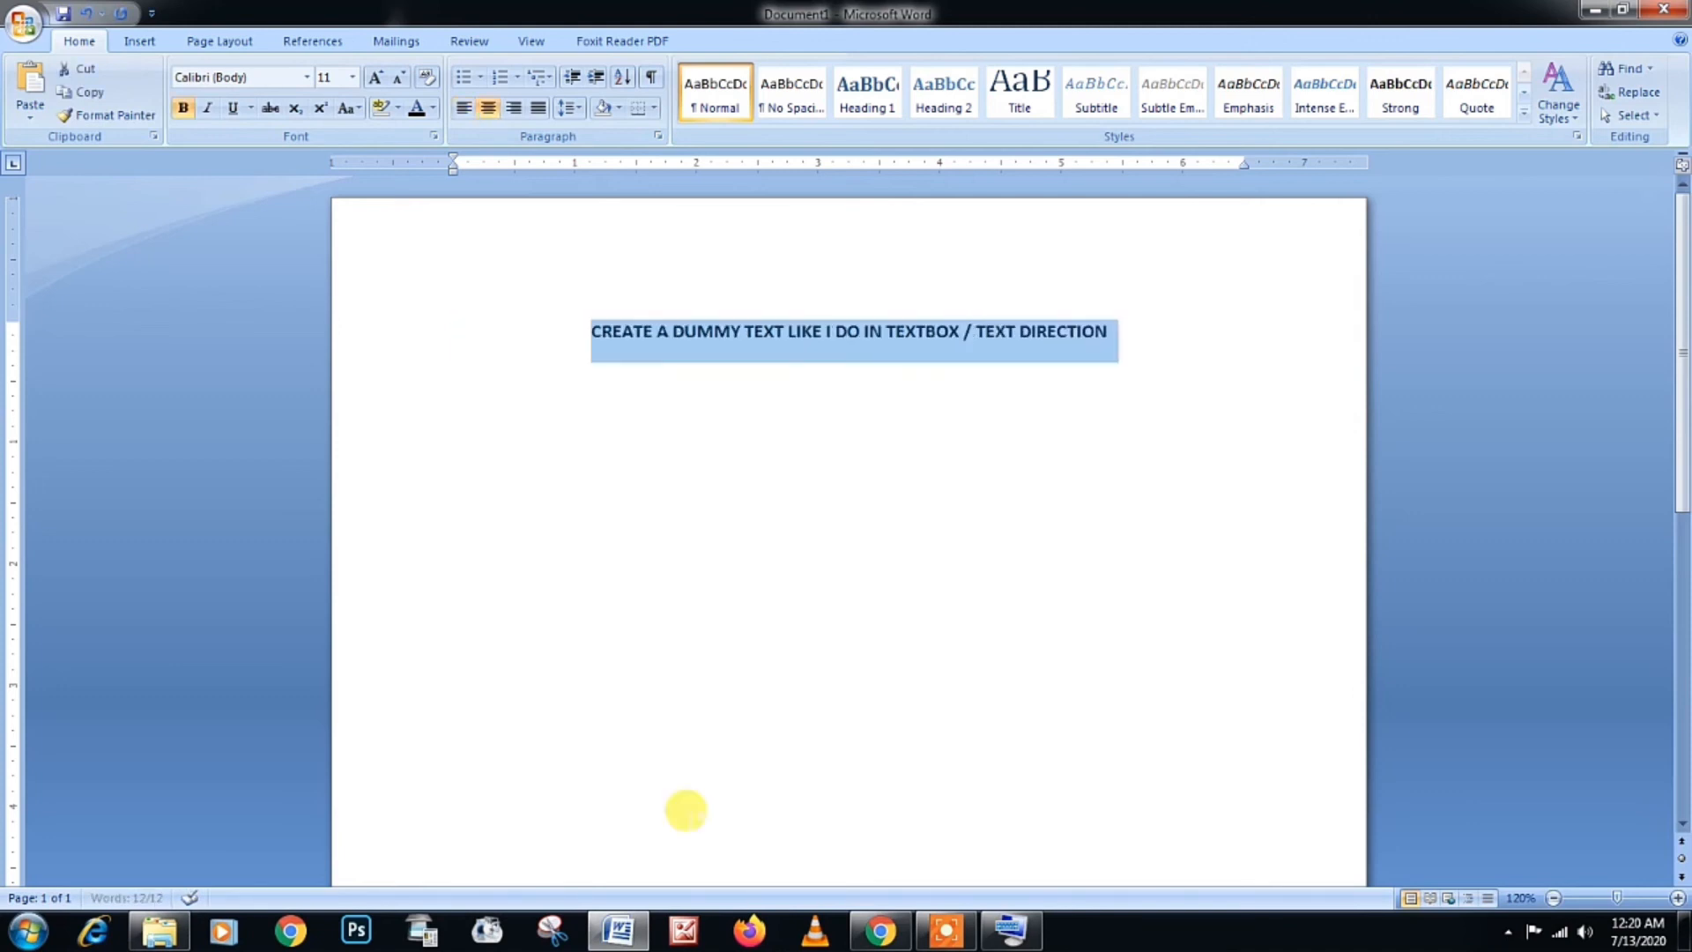
left_click(1119, 329)
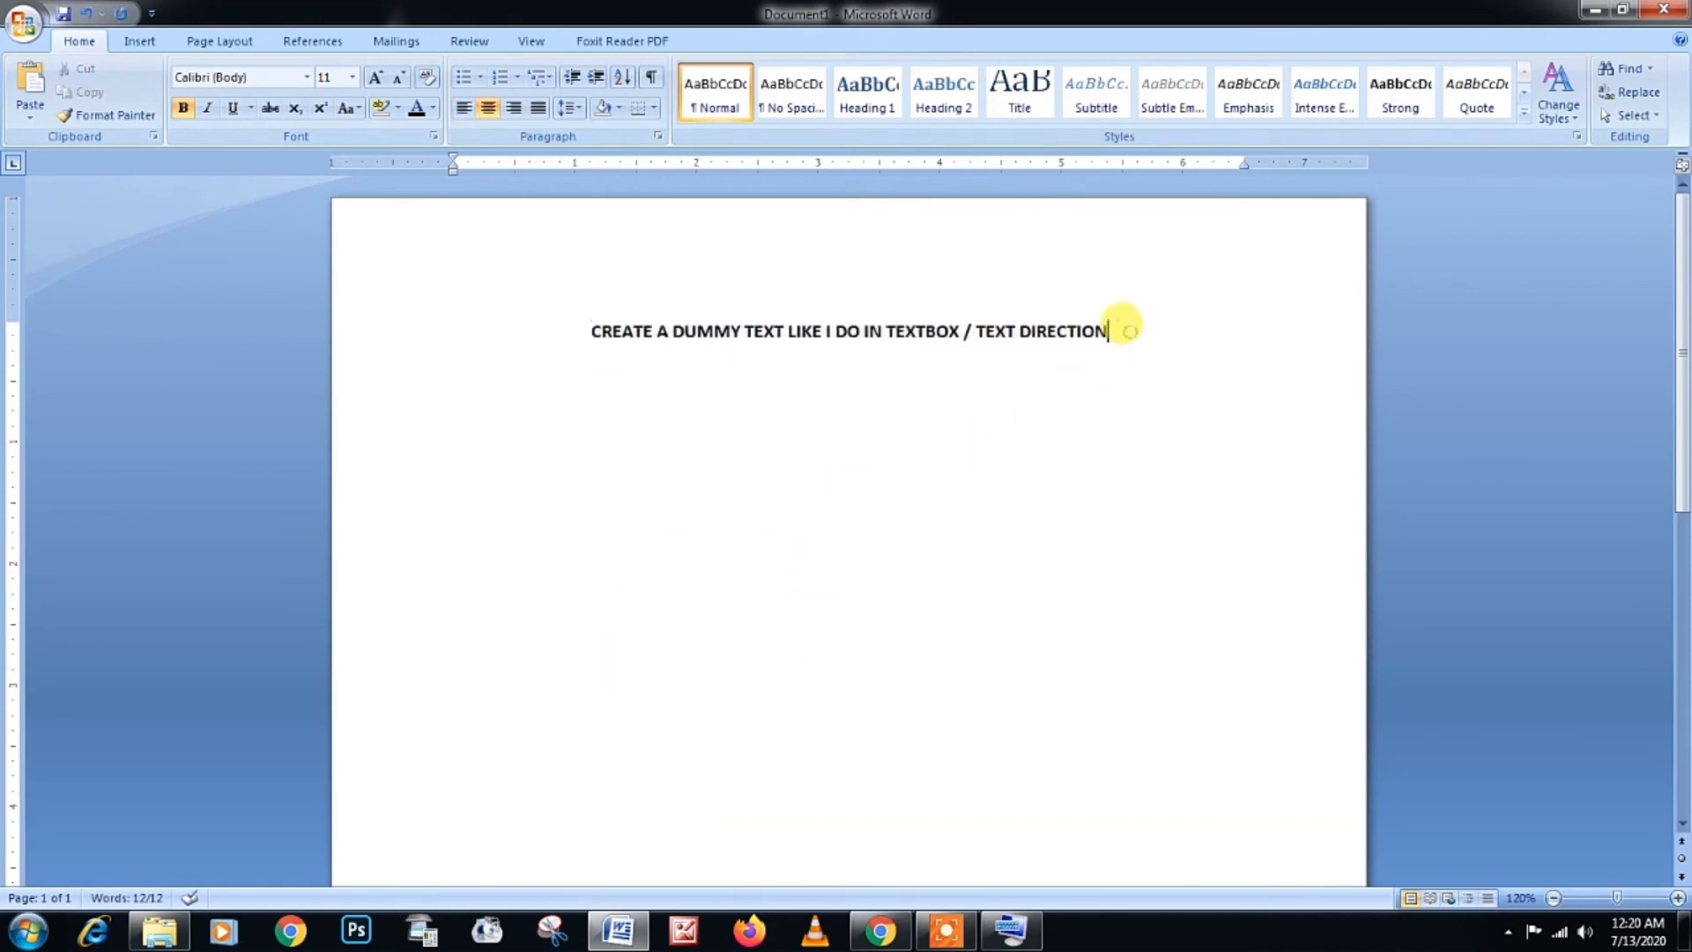
type("?")
Step: Delete the dummy text heading from the page and set the document zoom to 160%
triple_click(1122, 322)
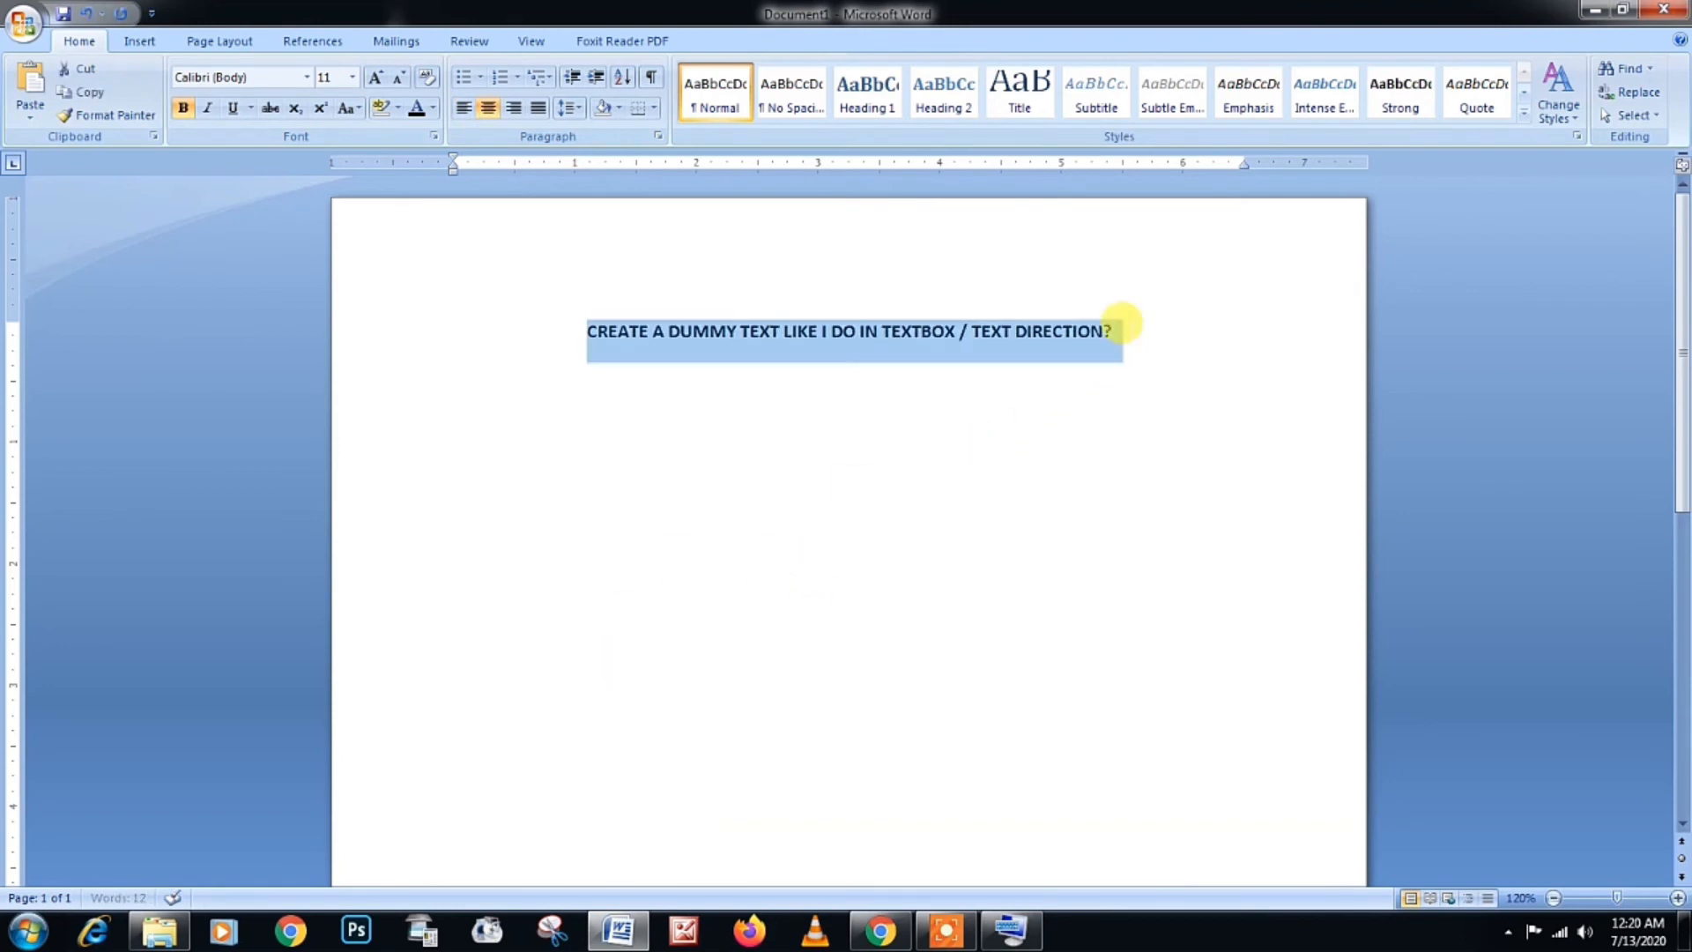
key("Delete")
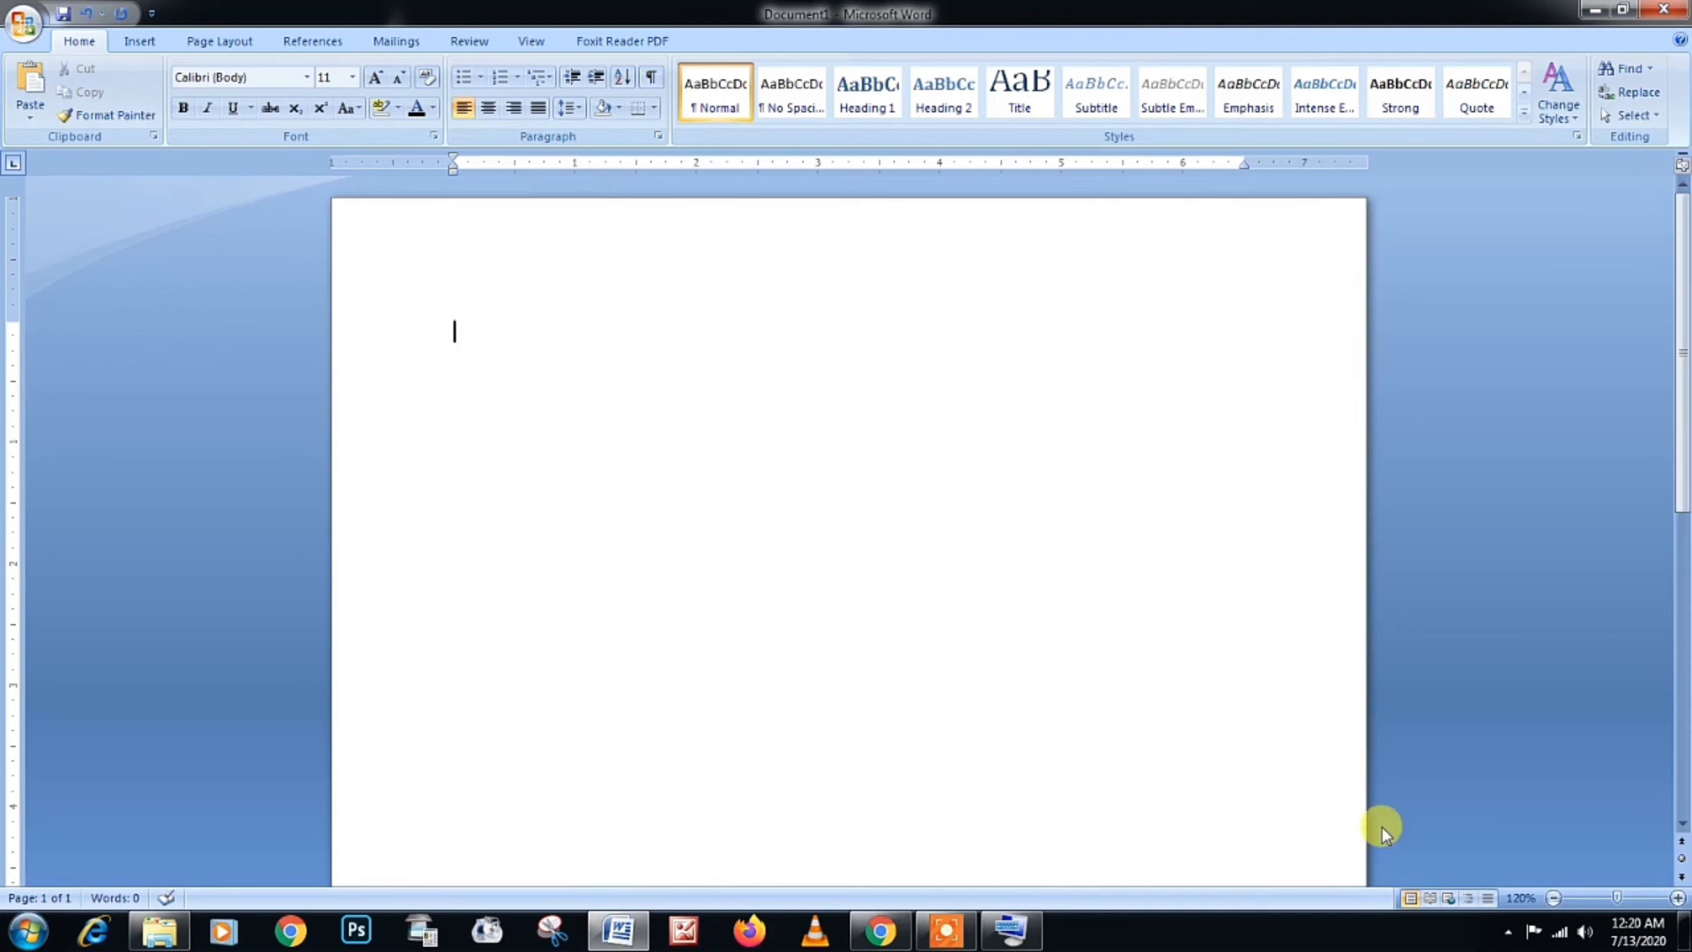
left_click(1677, 897)
left_click(1677, 897)
left_click(1677, 897)
left_click(1677, 897)
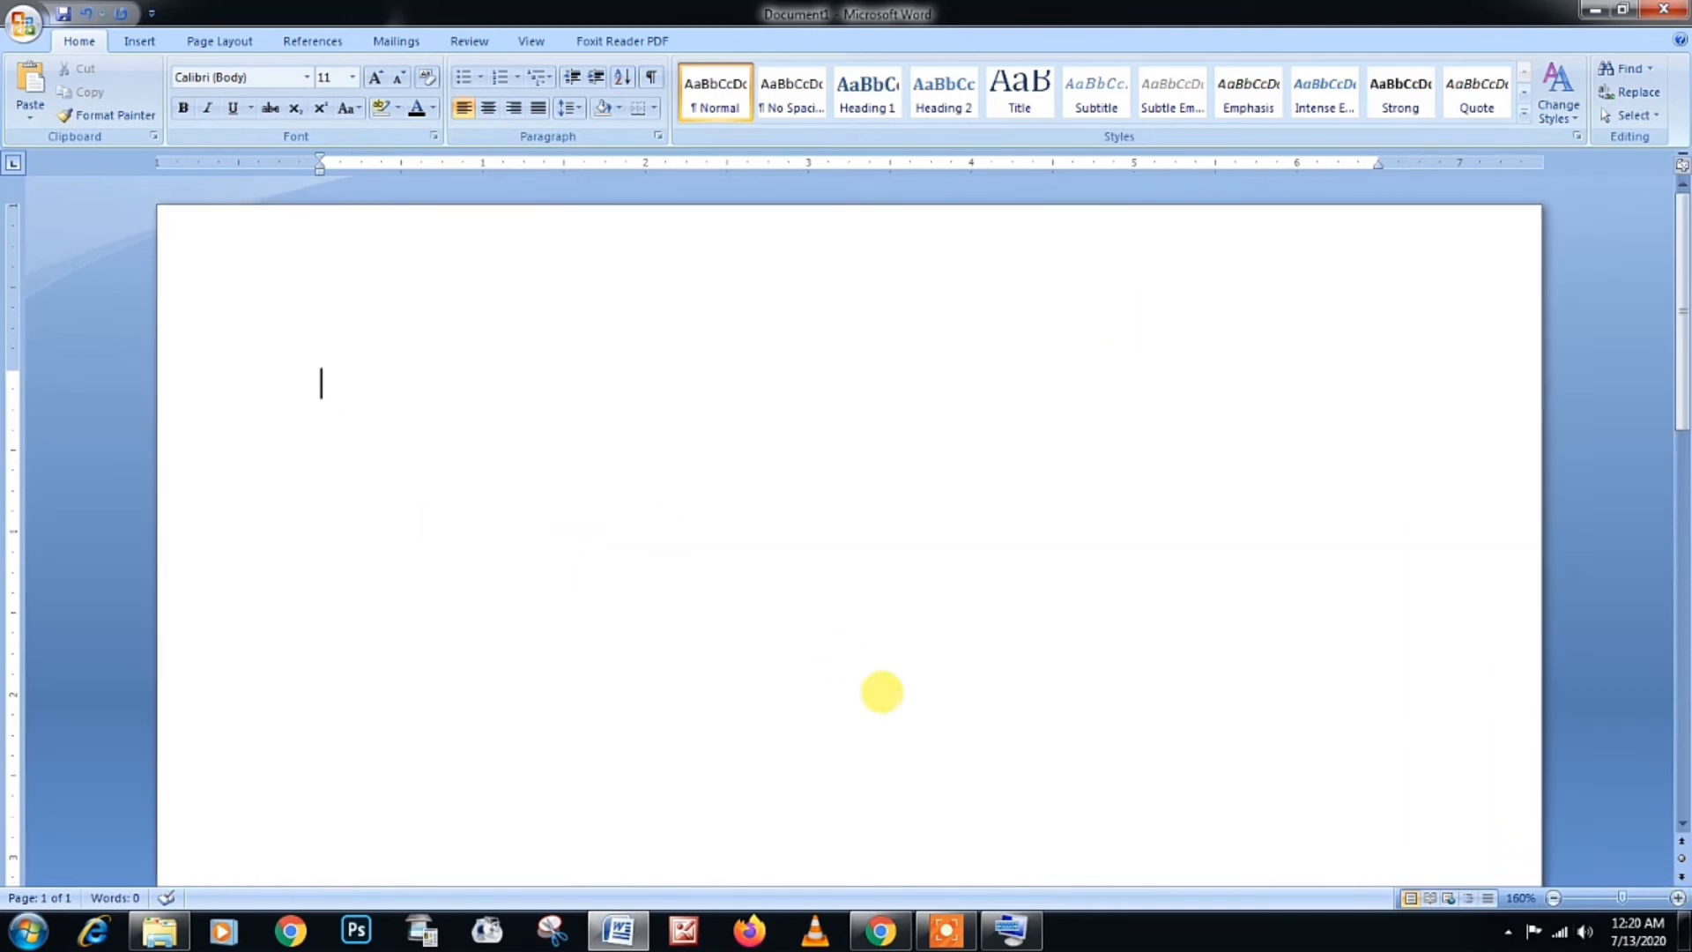
Step: Start a formula on the blank page with an equals sign and enlarge it to 22 pt
type("=")
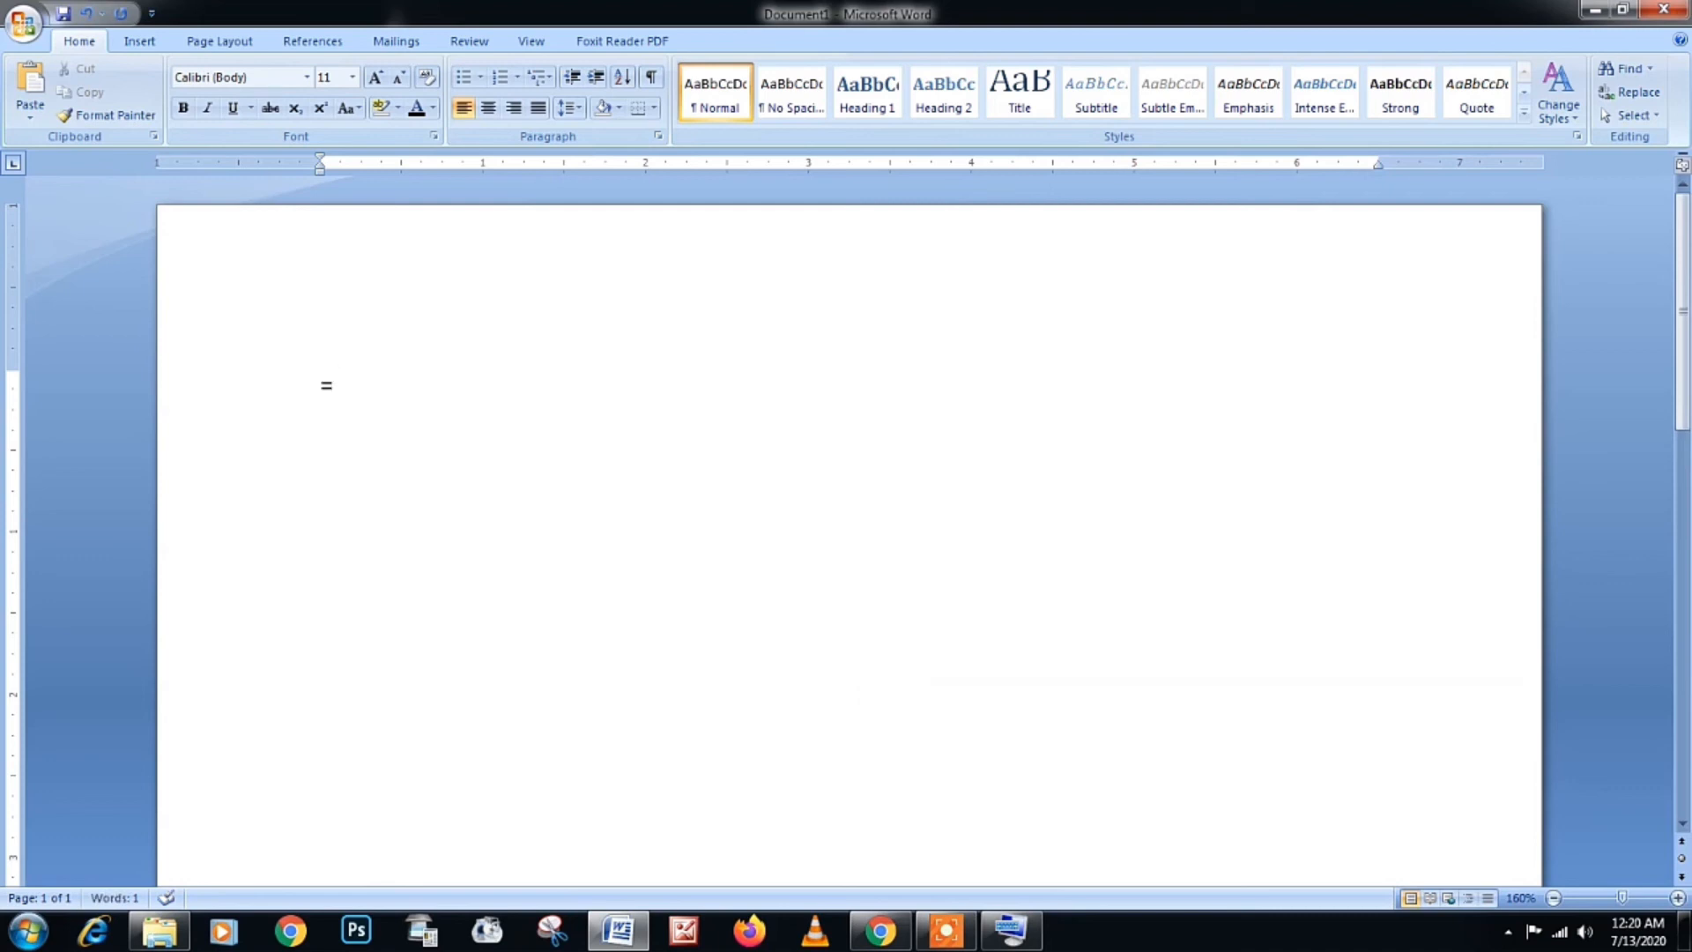
key("ctrl+a")
left_click(377, 78)
left_click(377, 78)
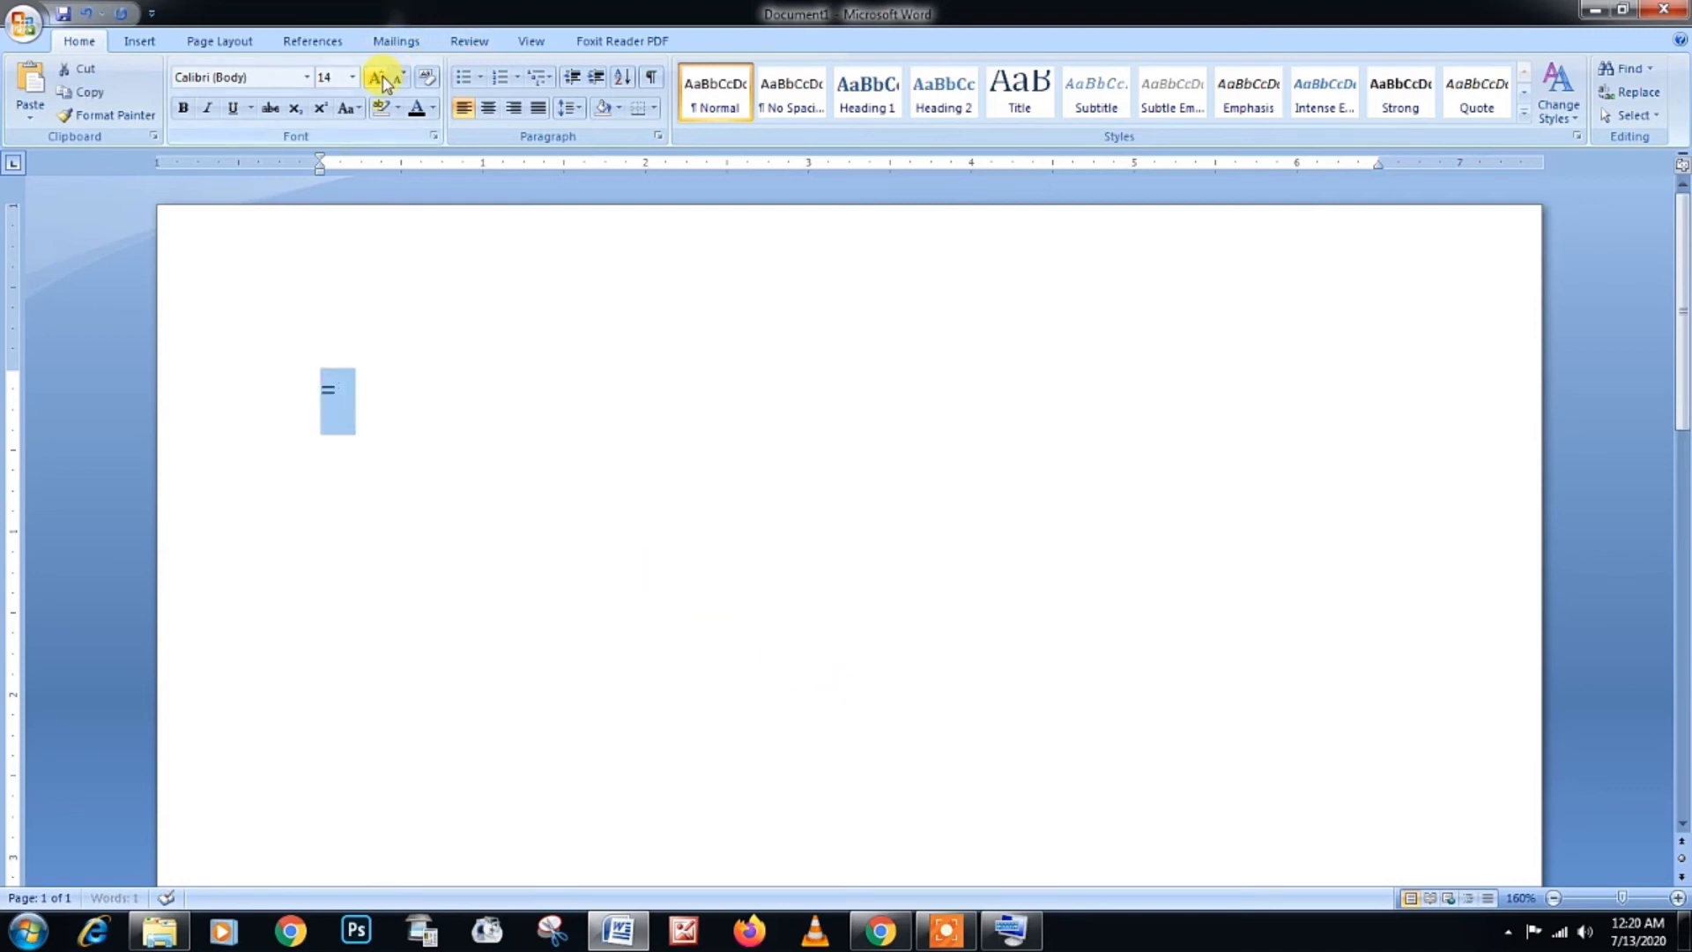
left_click(376, 77)
left_click(377, 78)
left_click(381, 393)
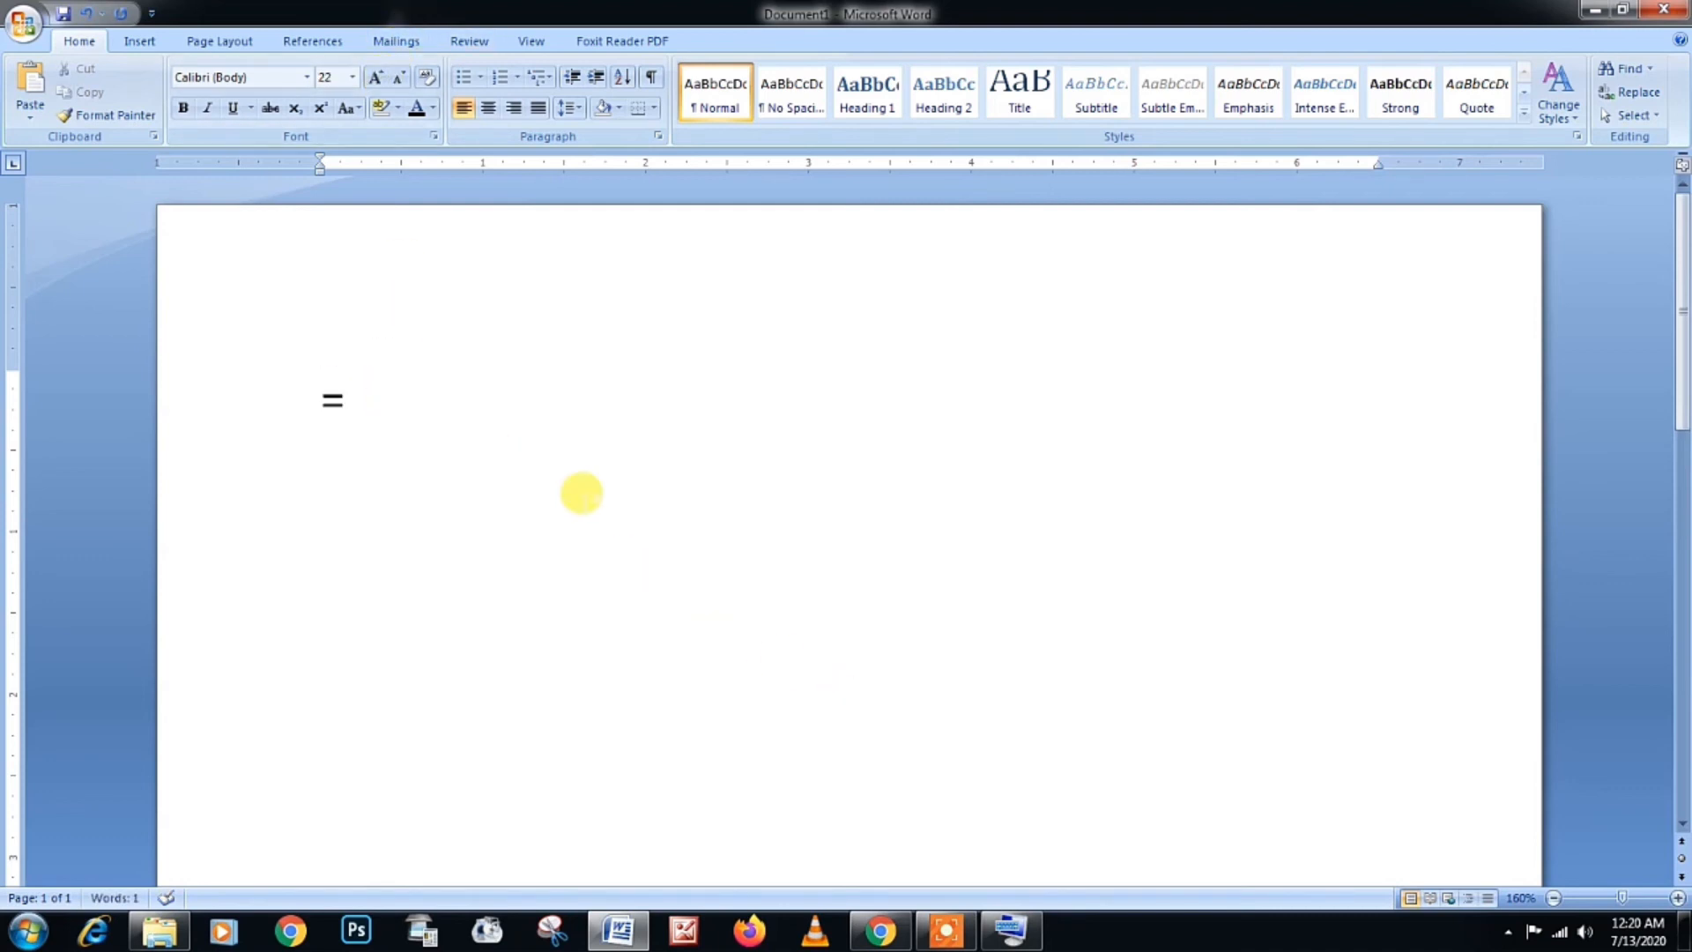
Step: Complete the formula as =rand() to generate dummy text and set the document zoom to 90%
type("rand")
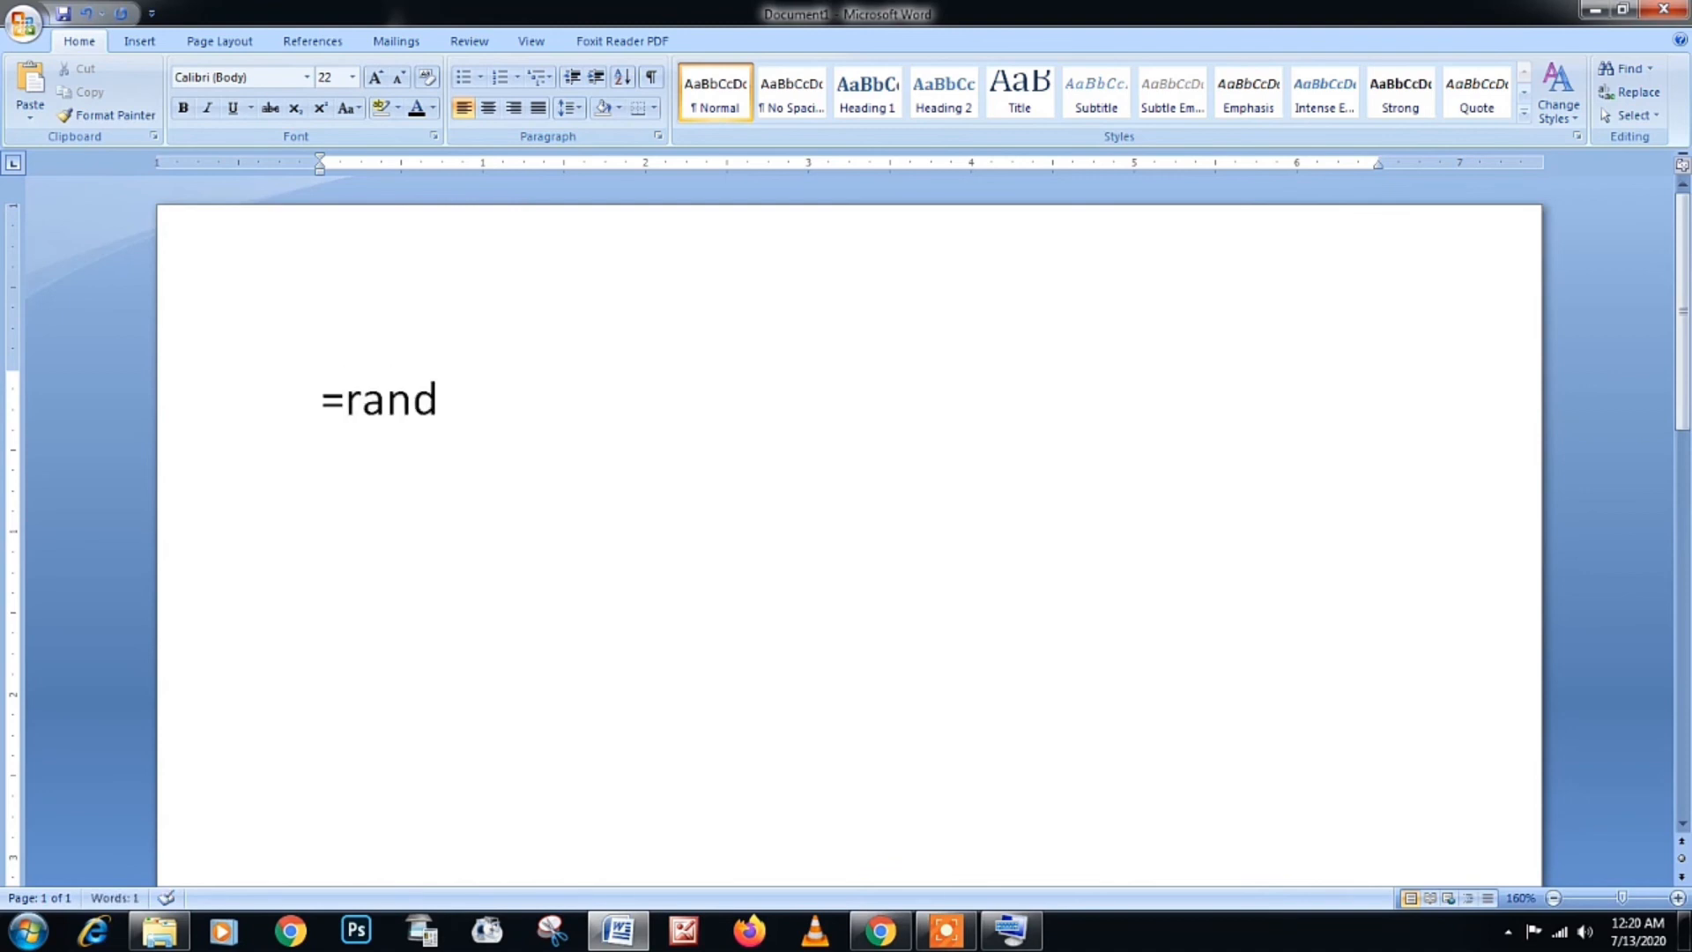
type("()")
key("Return")
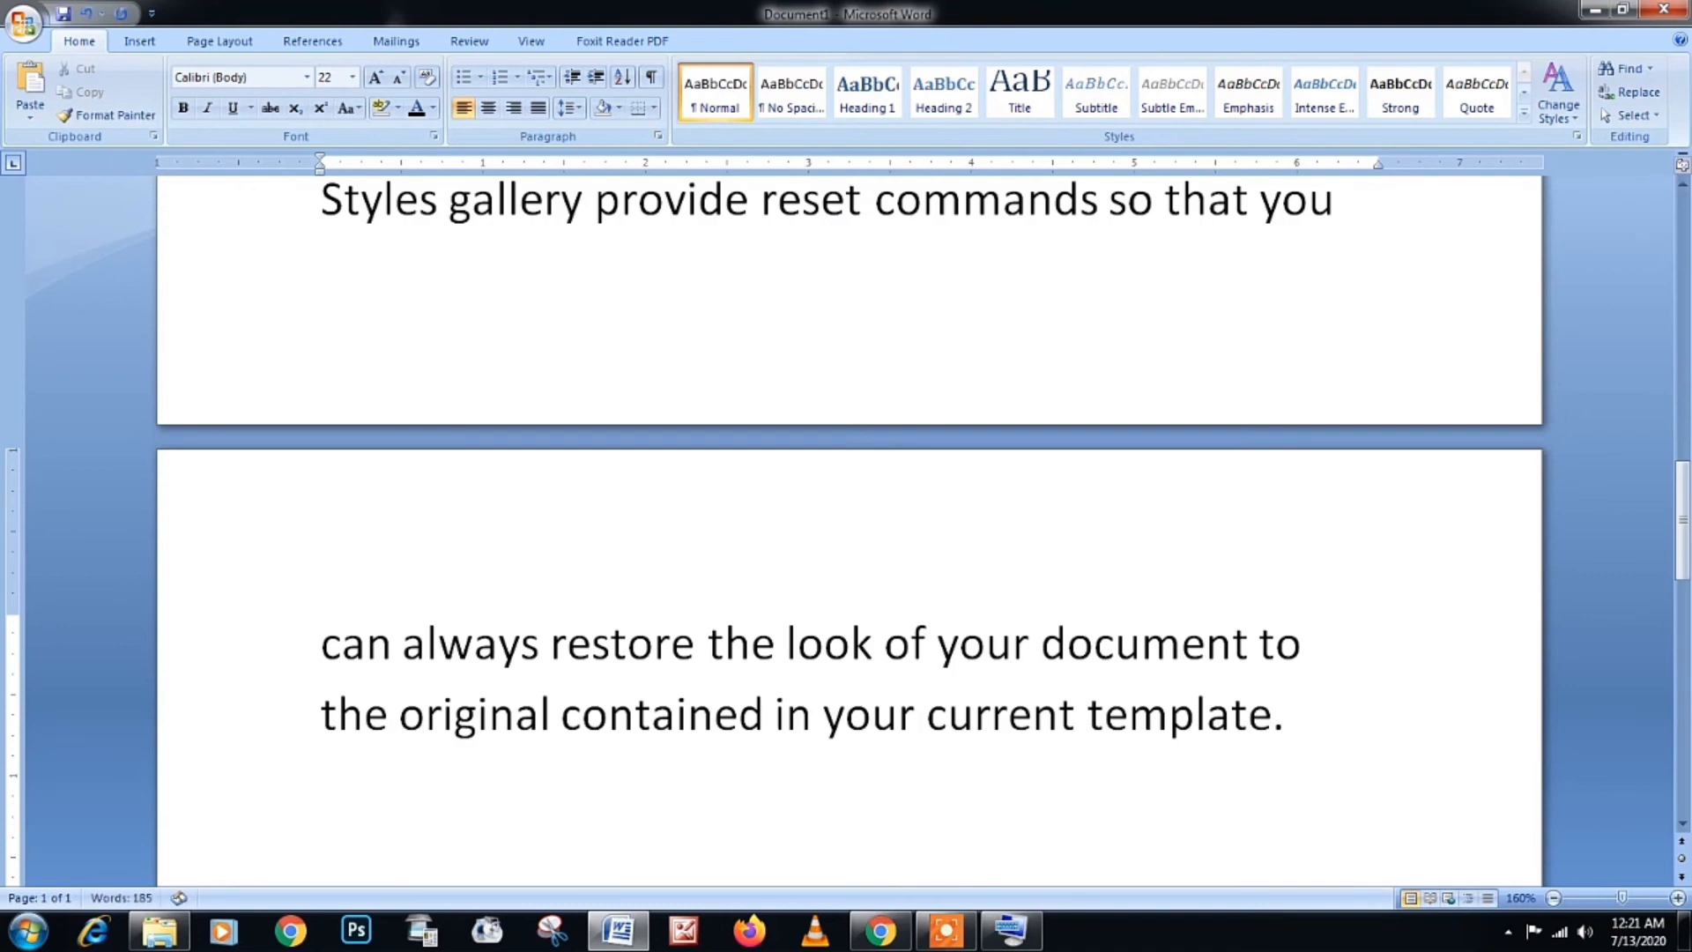
left_click(1553, 897)
left_click(1554, 897)
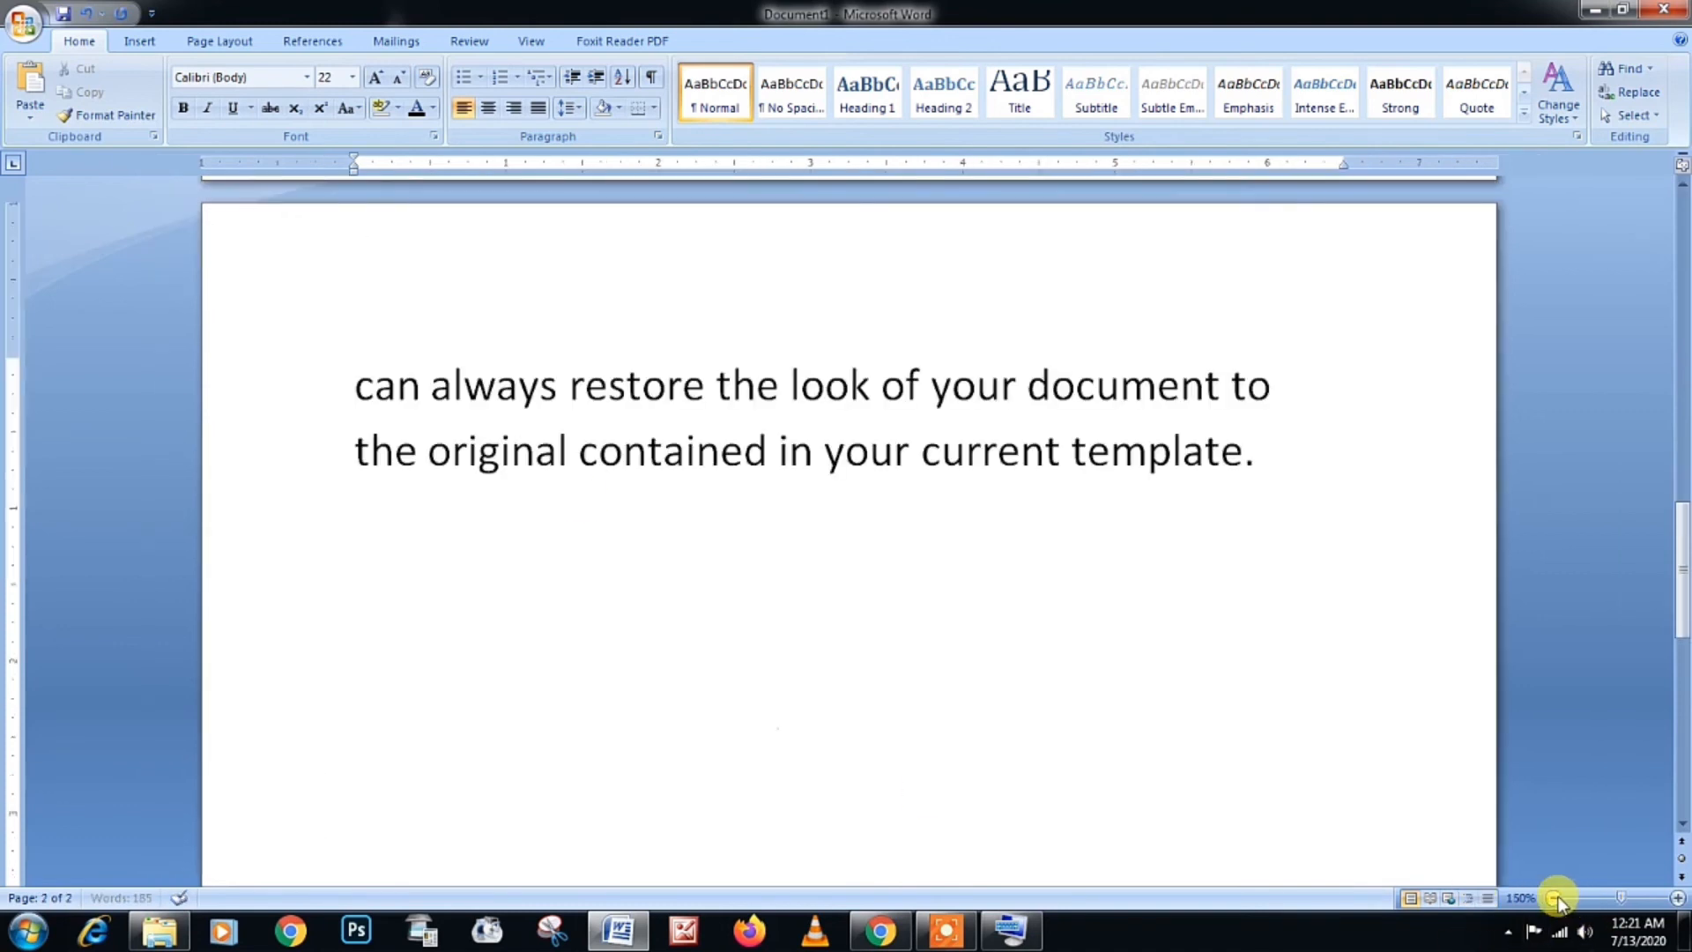
left_click(1553, 897)
left_click(1553, 897)
left_click(1554, 897)
left_click(1554, 897)
left_click(1554, 898)
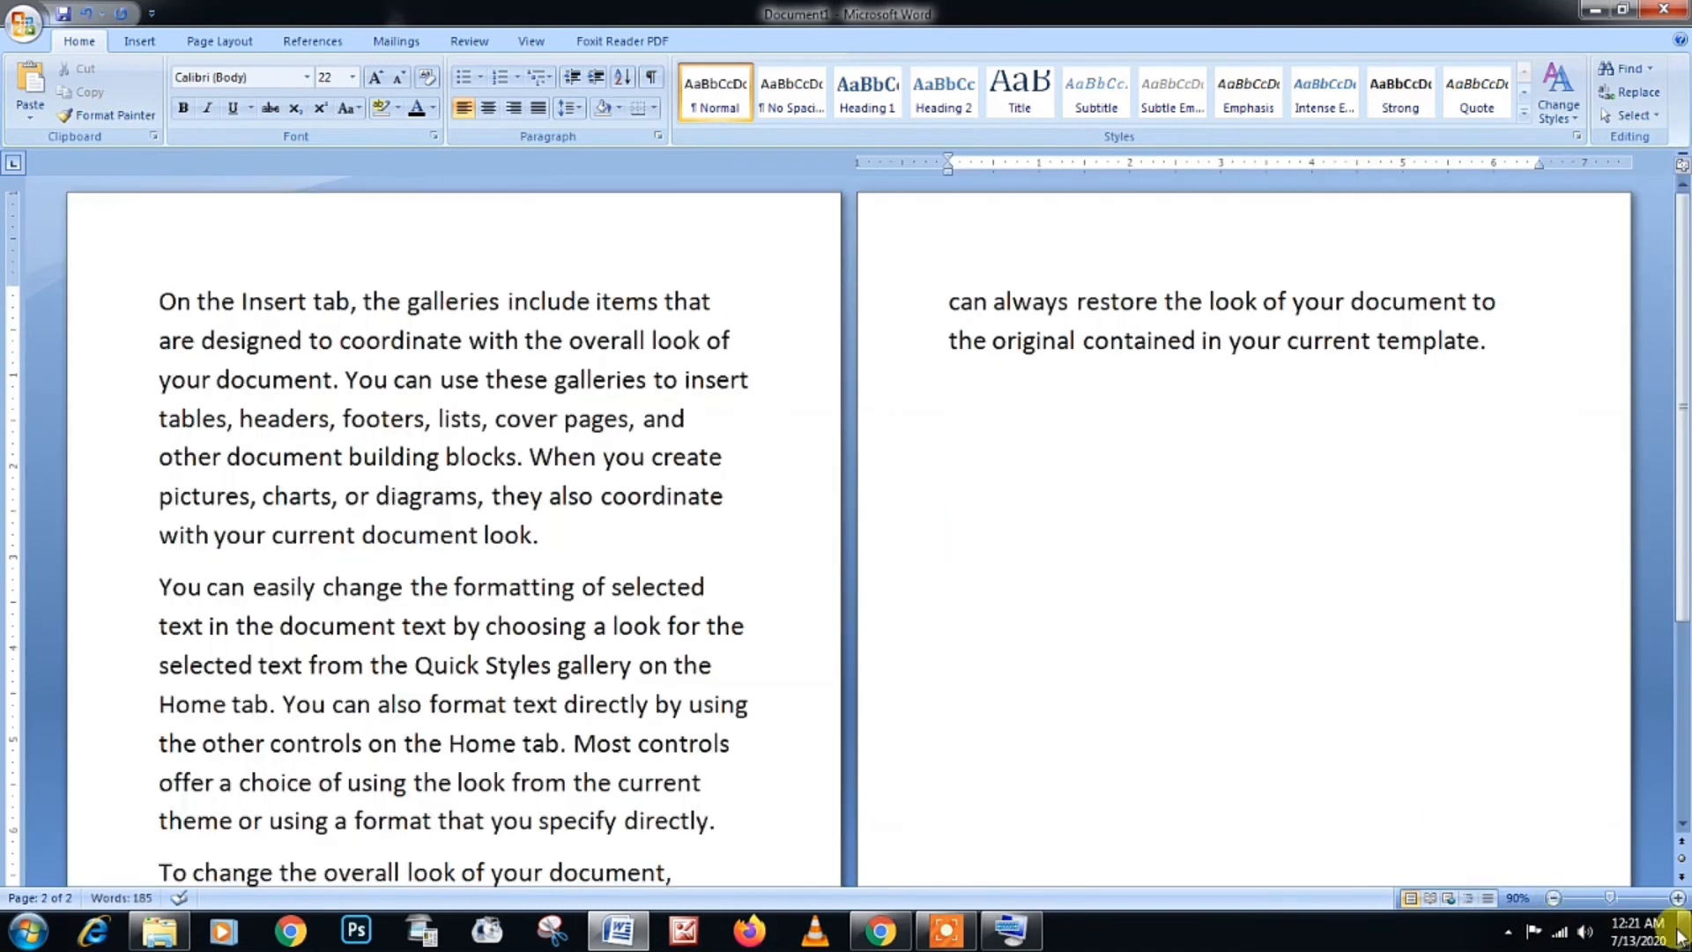
Step: Reduce all the generated text to 12 pt and set the document zoom to 130%
key("ctrl+a")
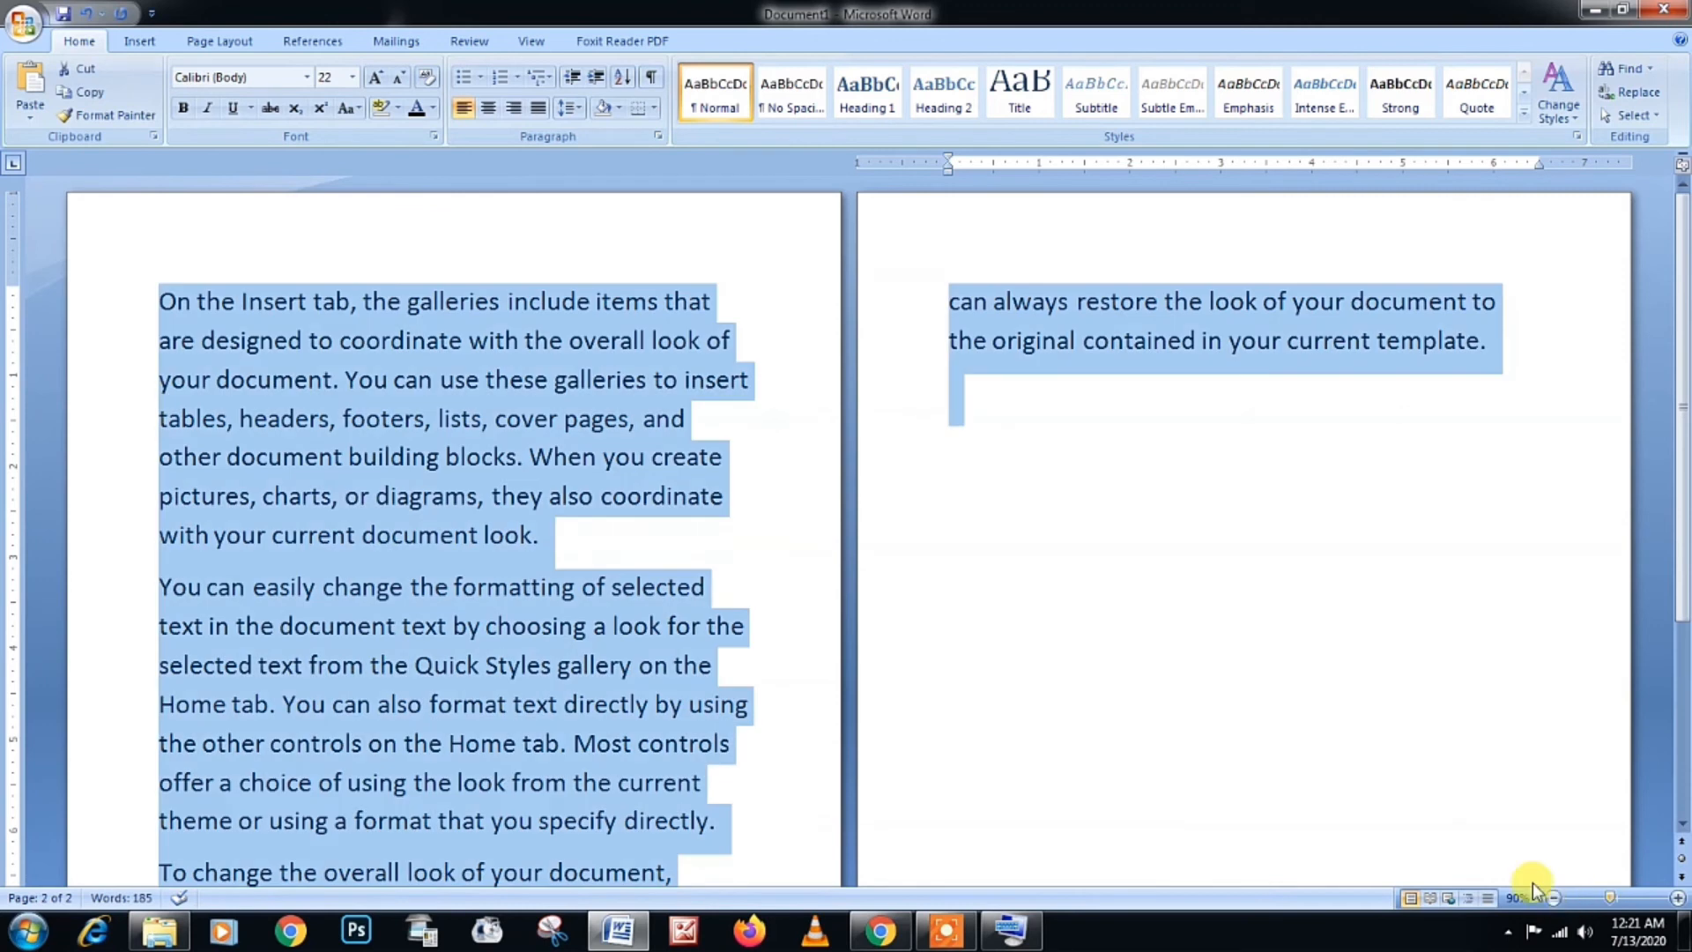
left_click(399, 76)
left_click(399, 77)
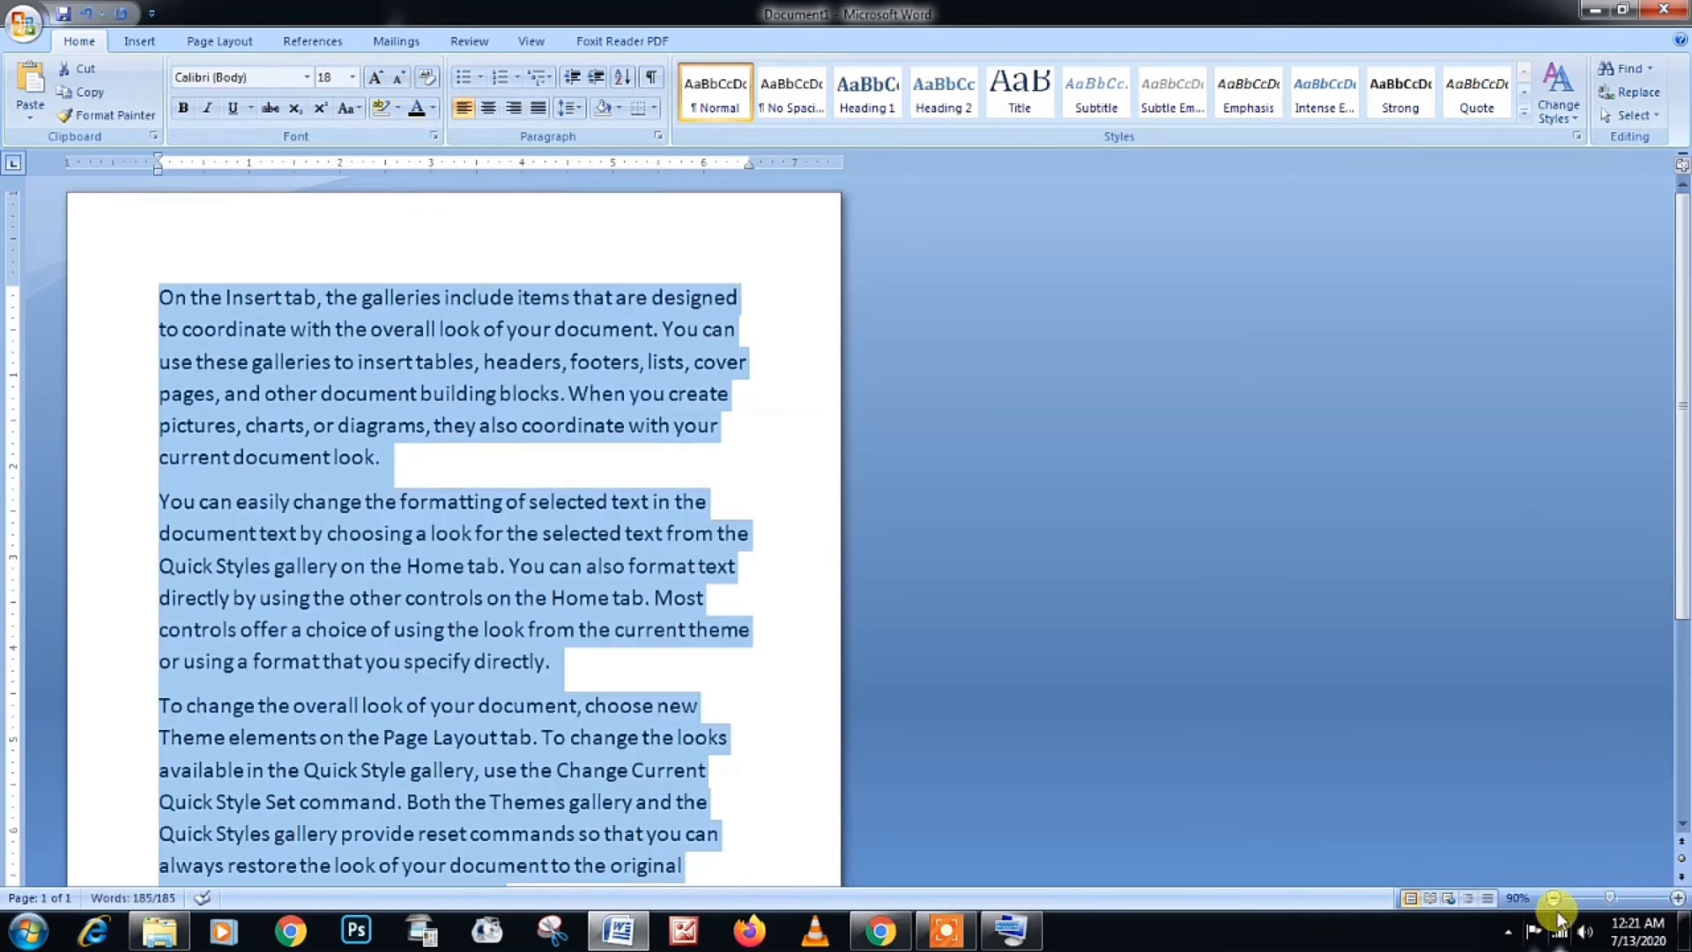
left_click(398, 76)
left_click(398, 77)
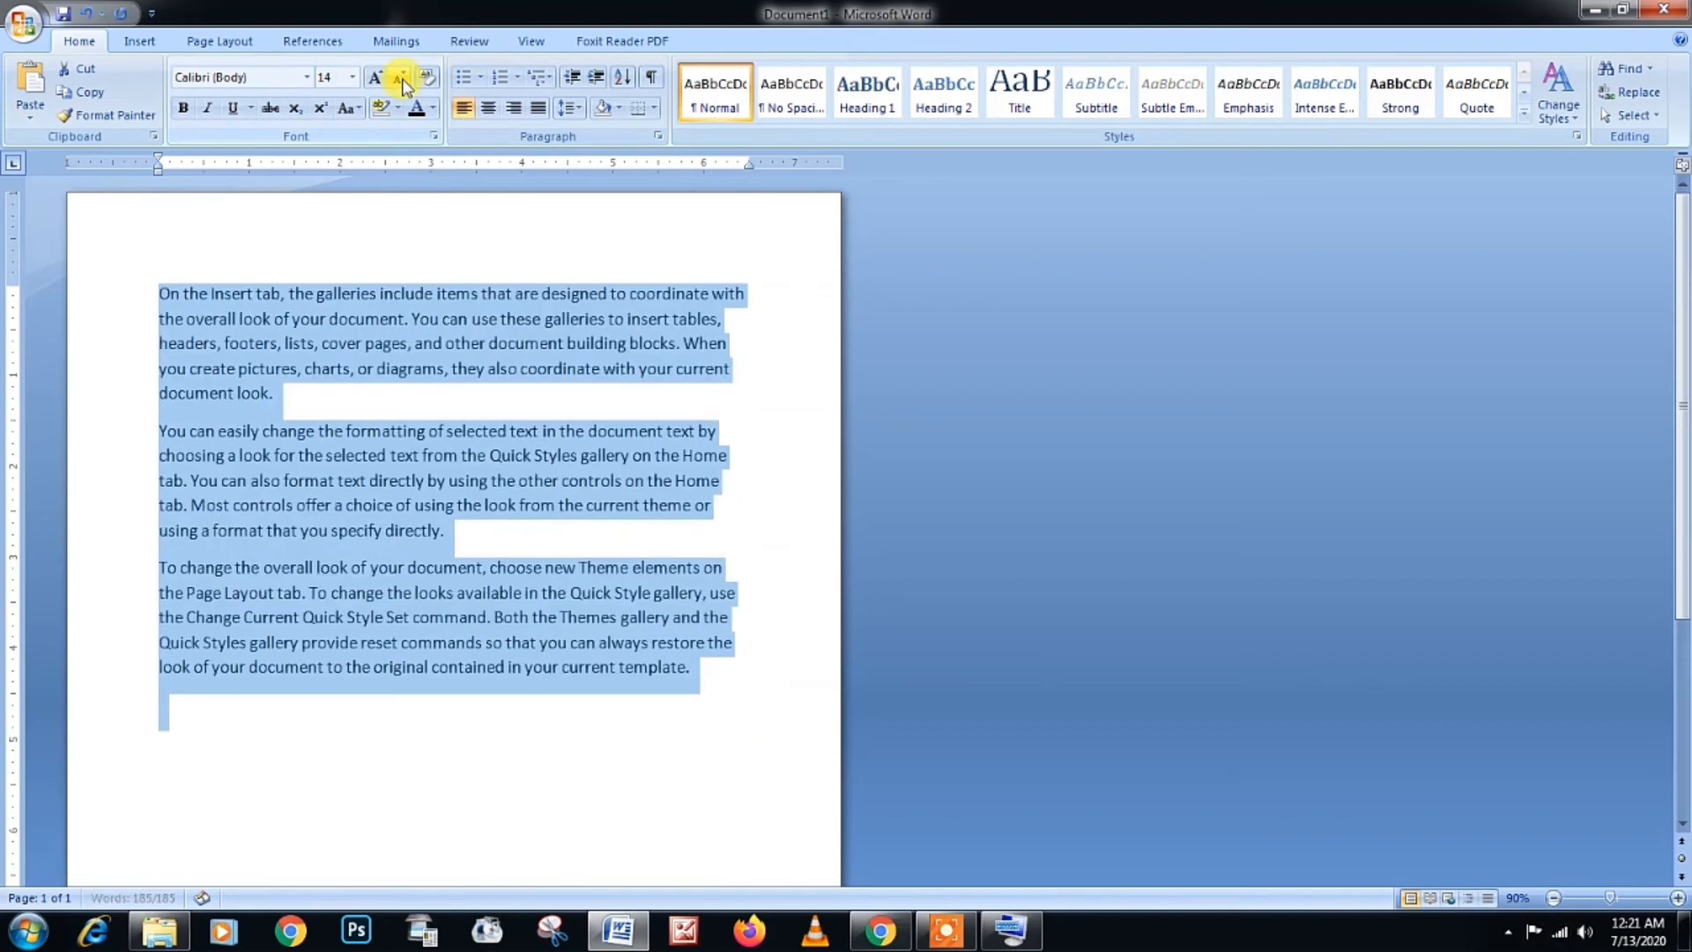
left_click(398, 76)
left_click(1677, 897)
left_click(1677, 897)
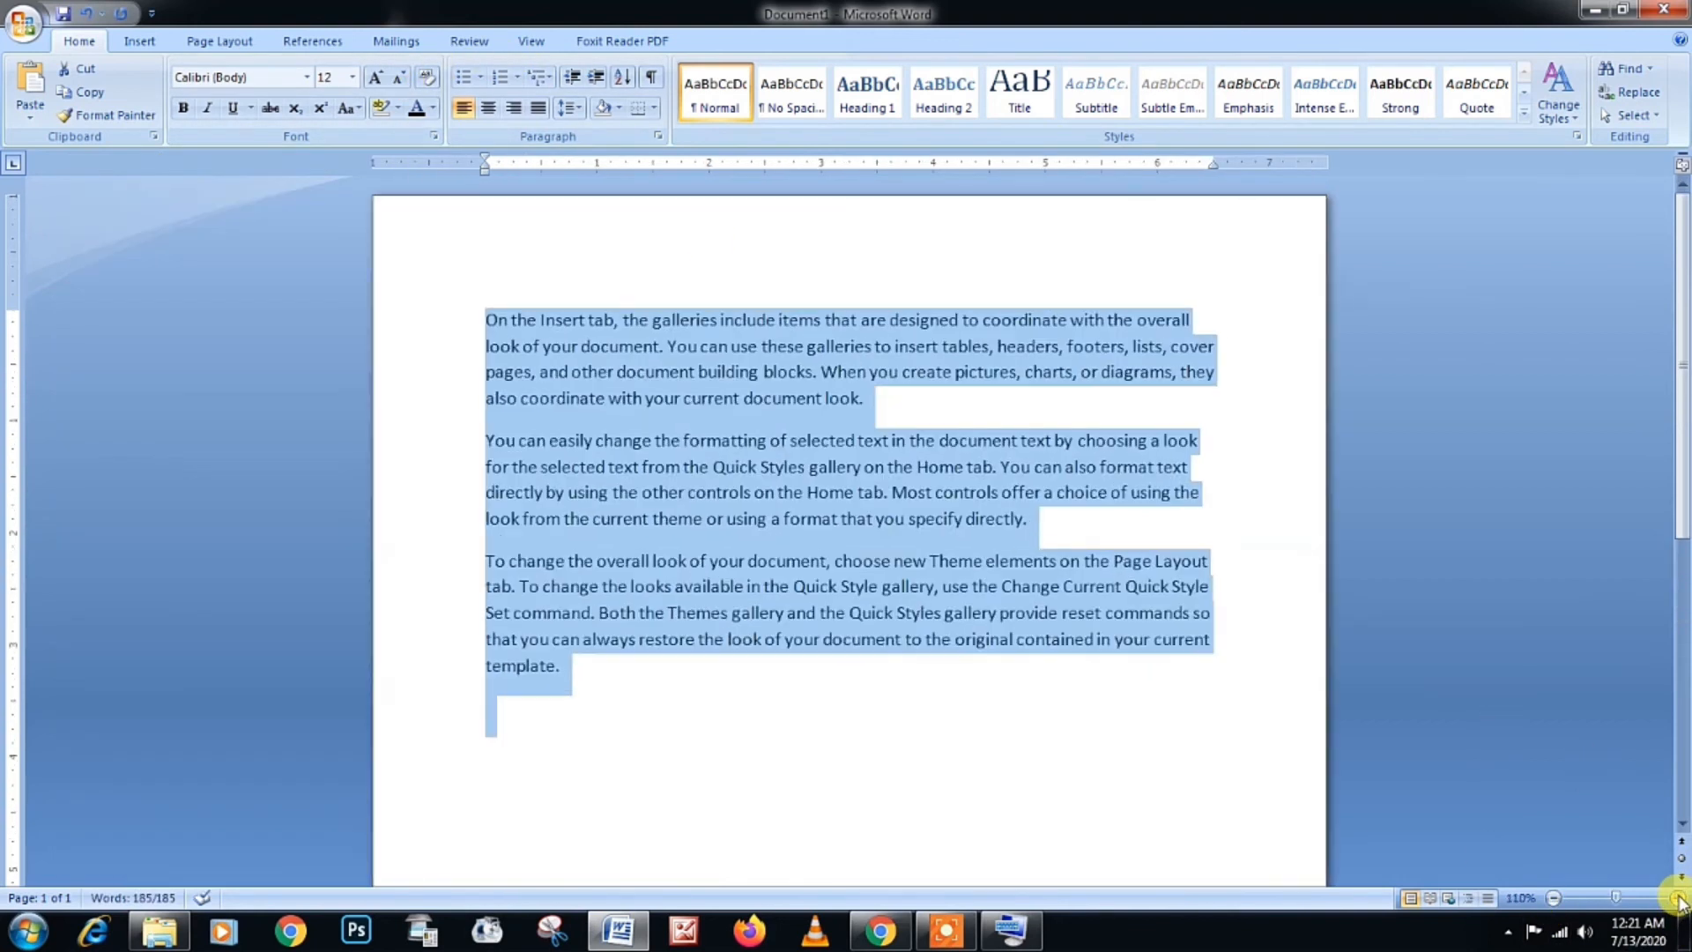
left_click(1677, 897)
left_click(1677, 897)
Step: Highlight the generated dummy text passage by passage and clear the document
left_click_drag(558, 770, 378, 340)
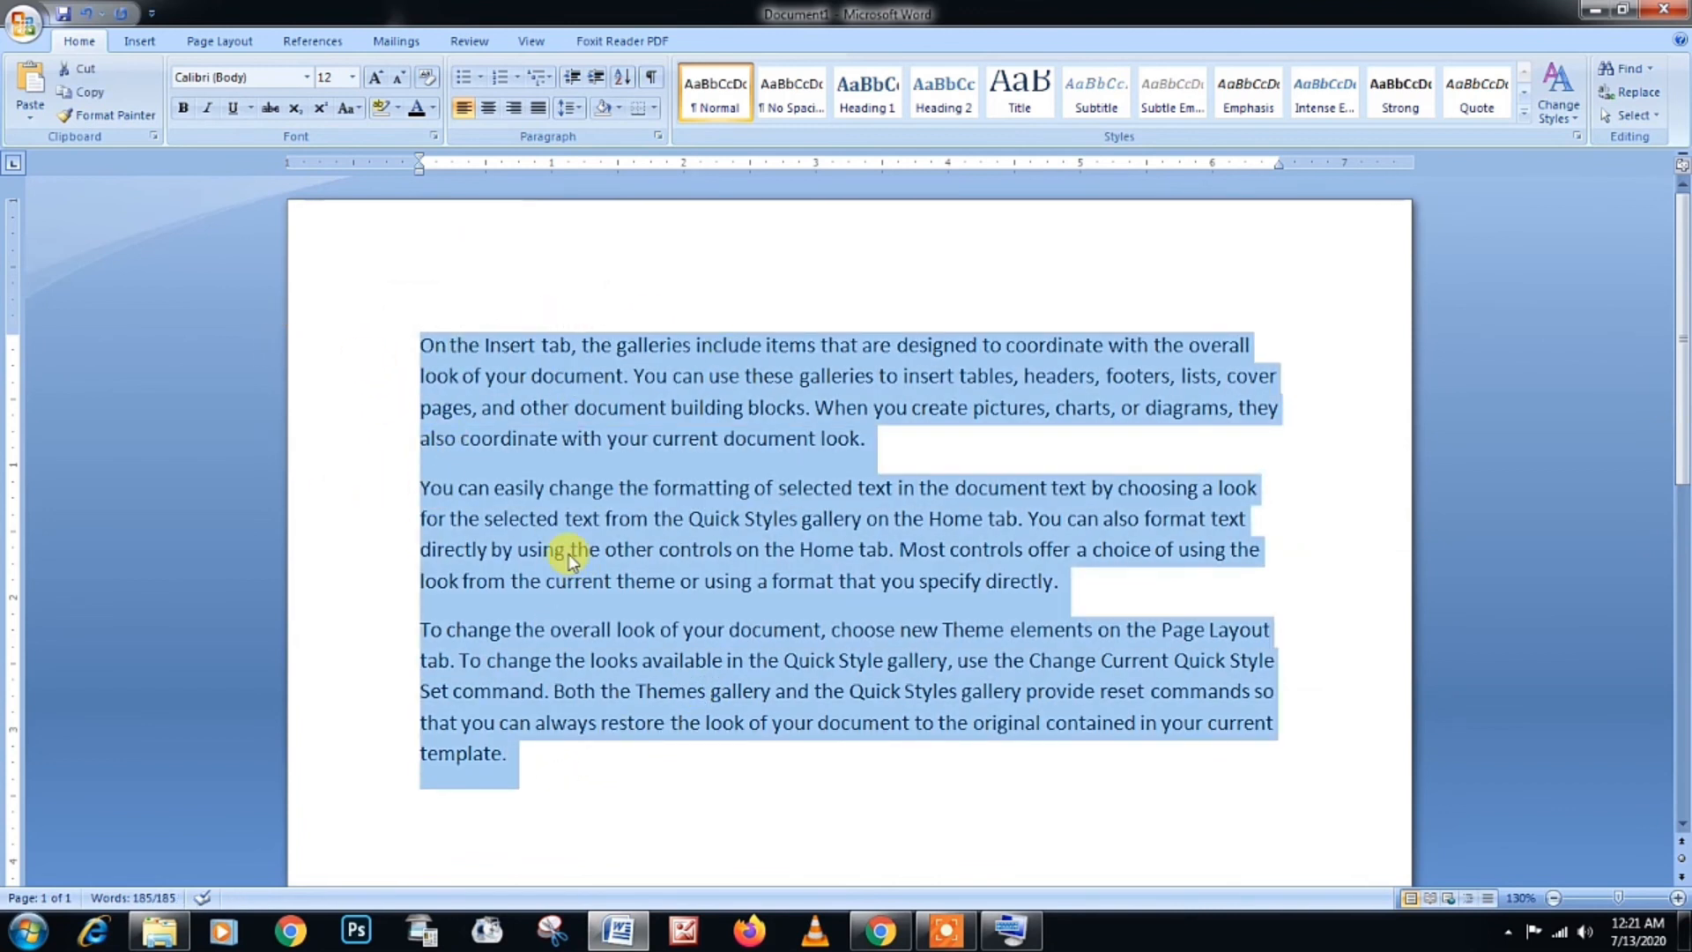
left_click(476, 351)
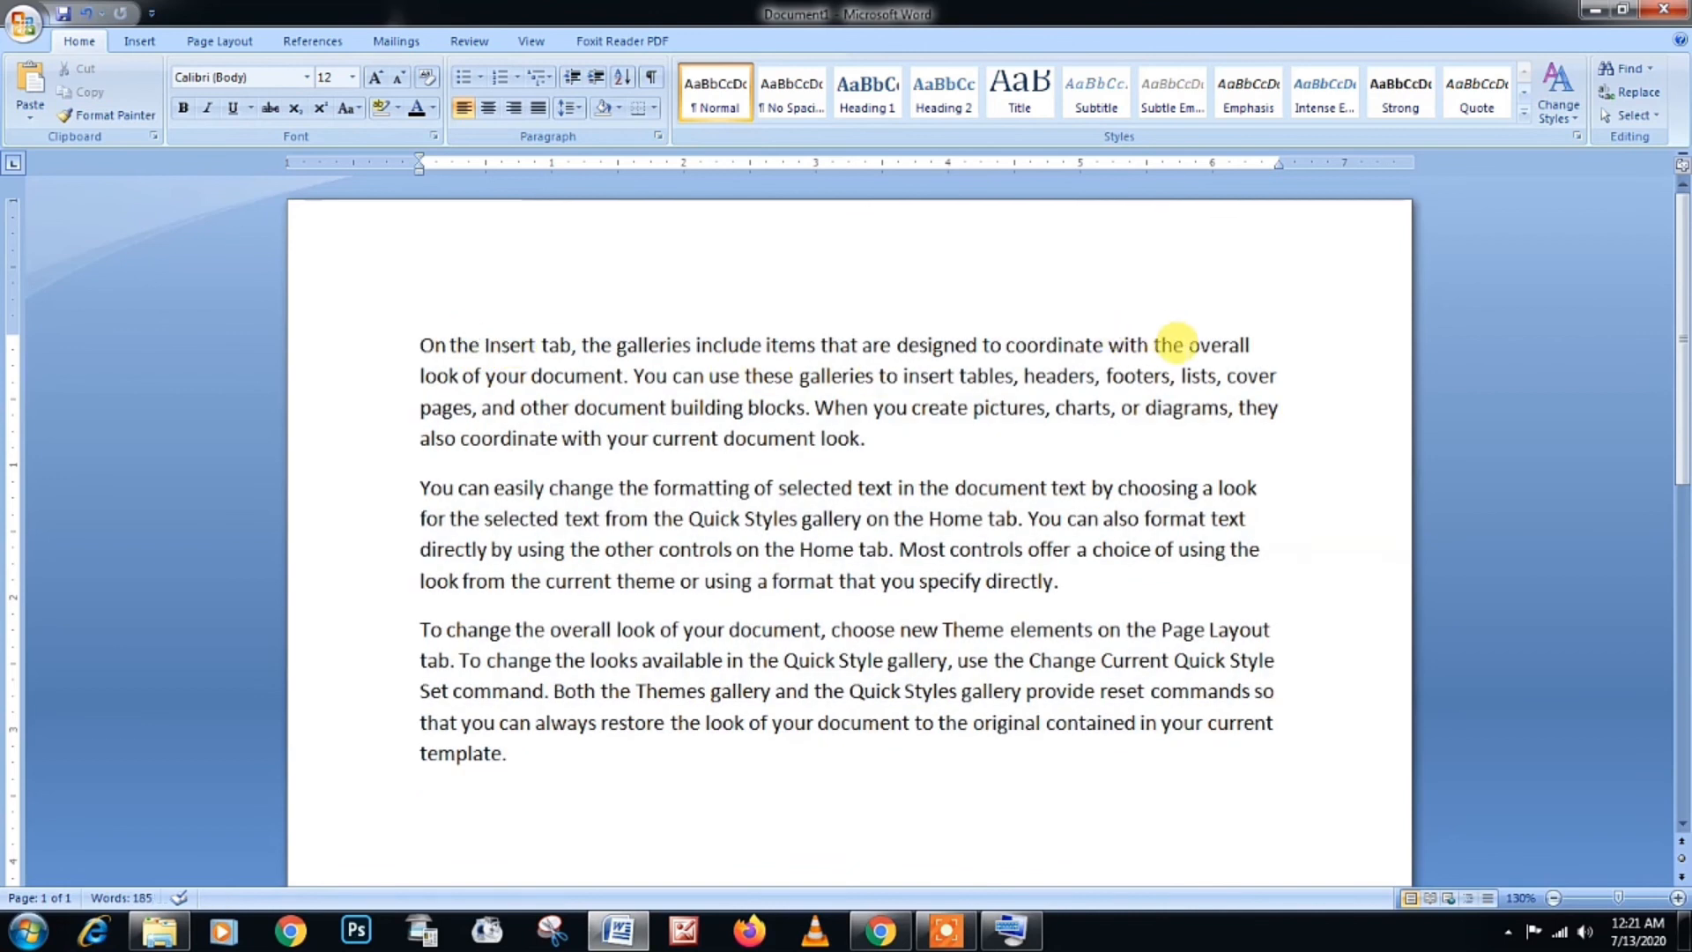
left_click_drag(653, 370, 1227, 407)
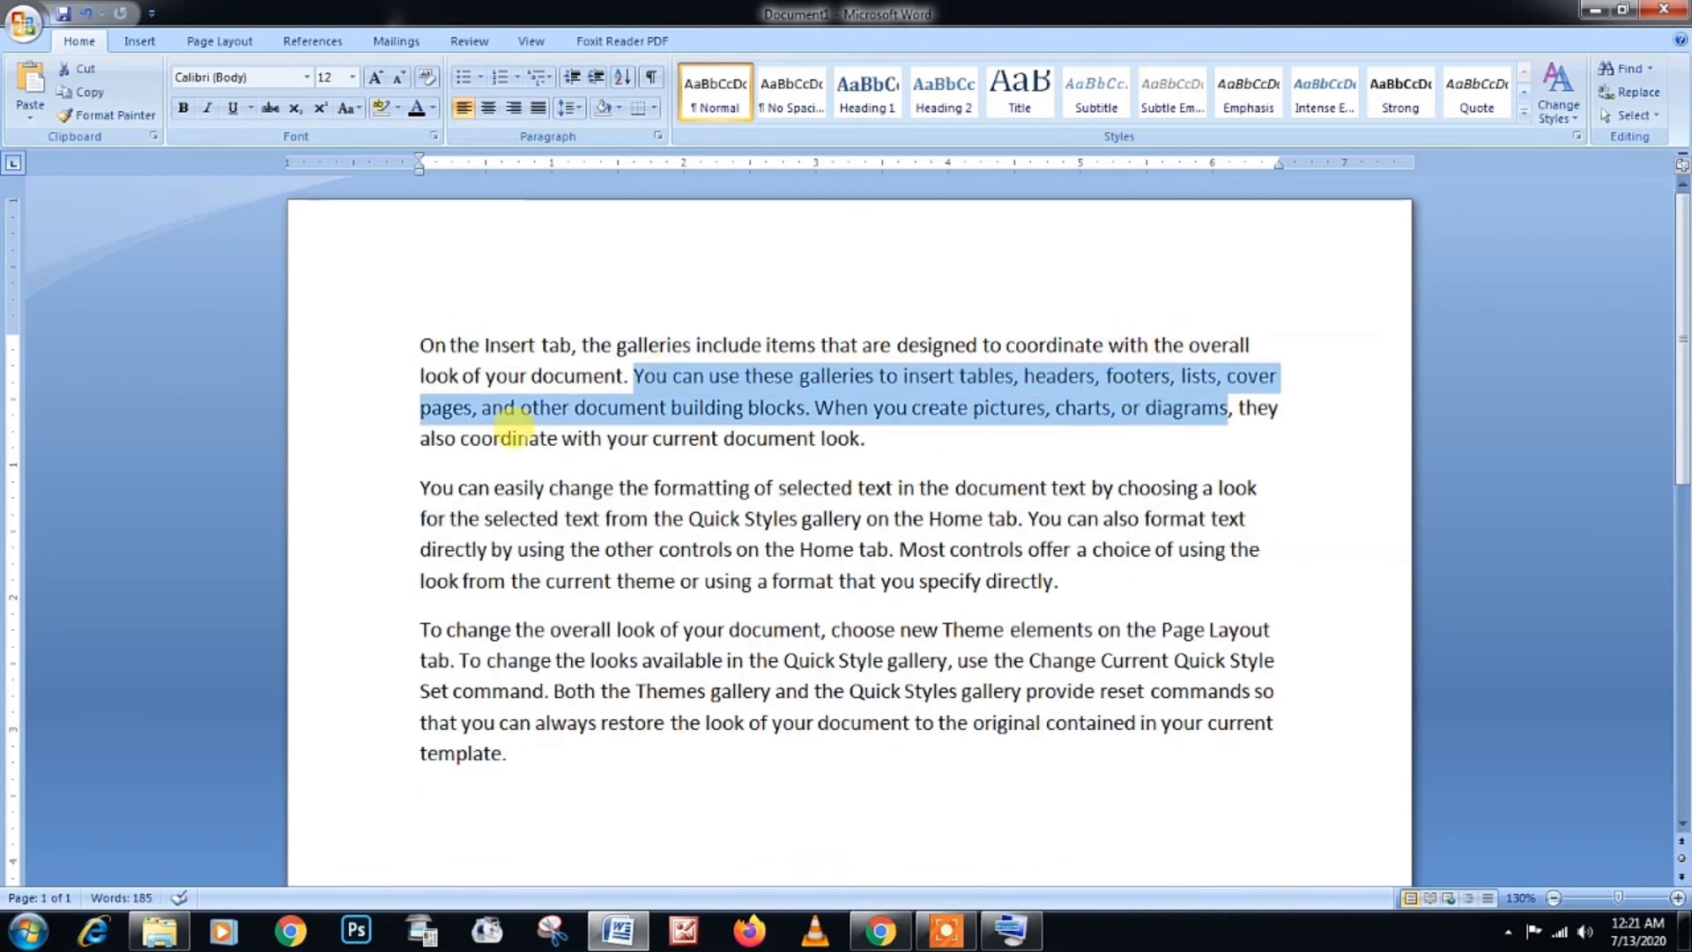
left_click_drag(340, 440, 1071, 542)
left_click(978, 796)
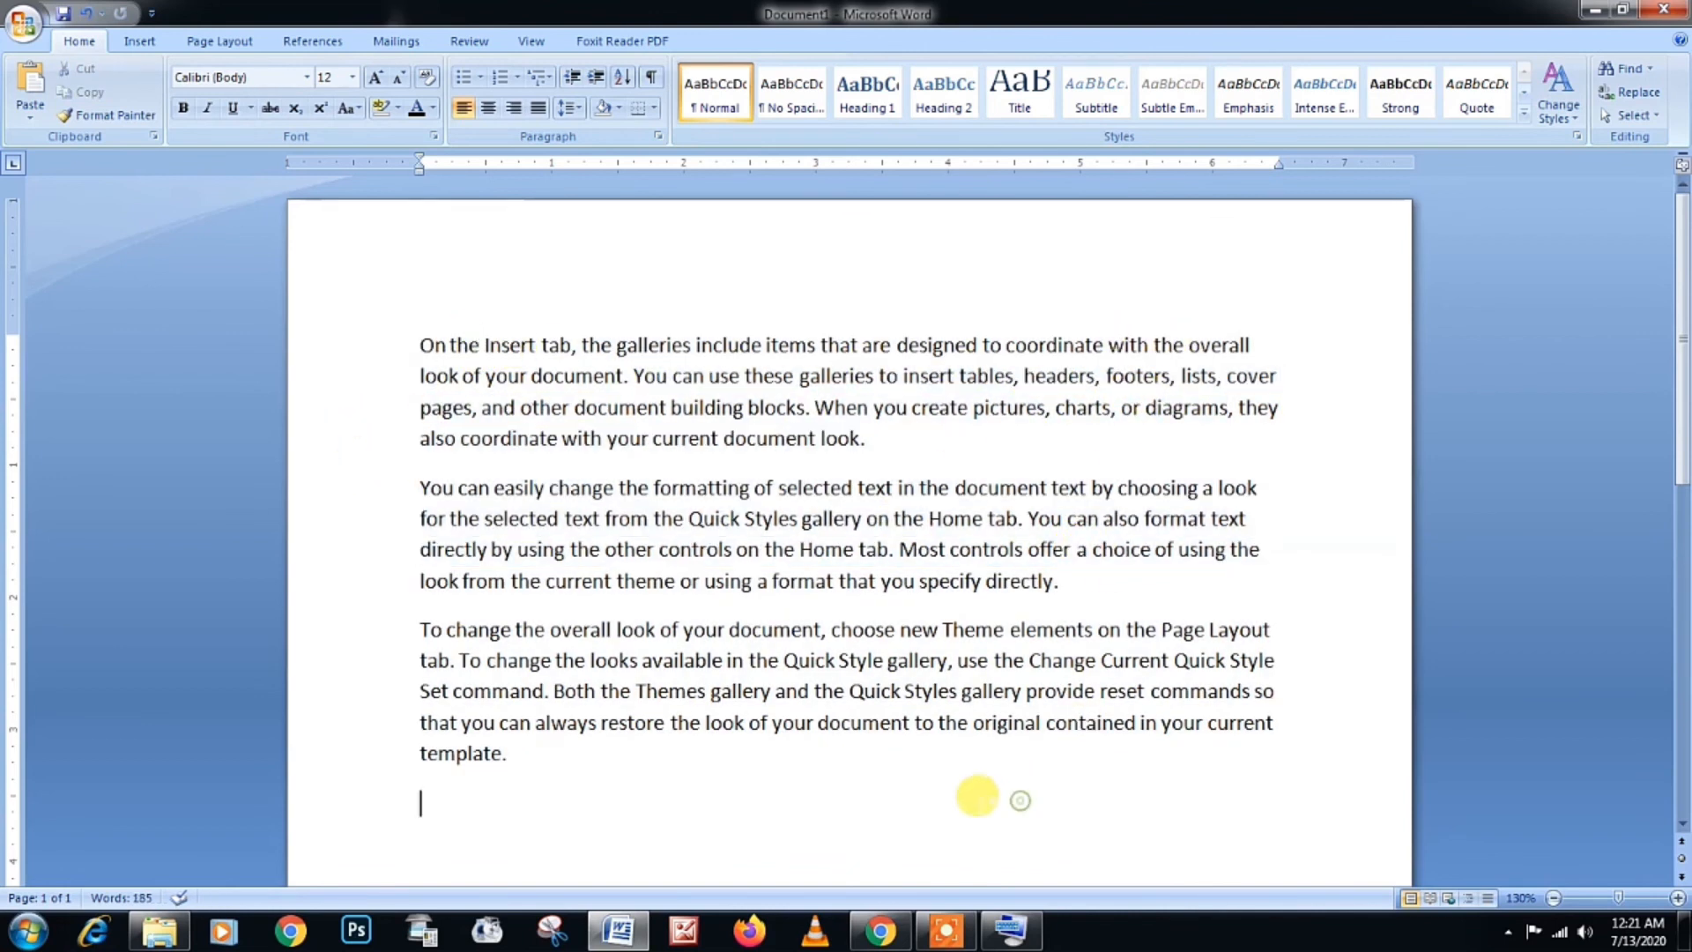
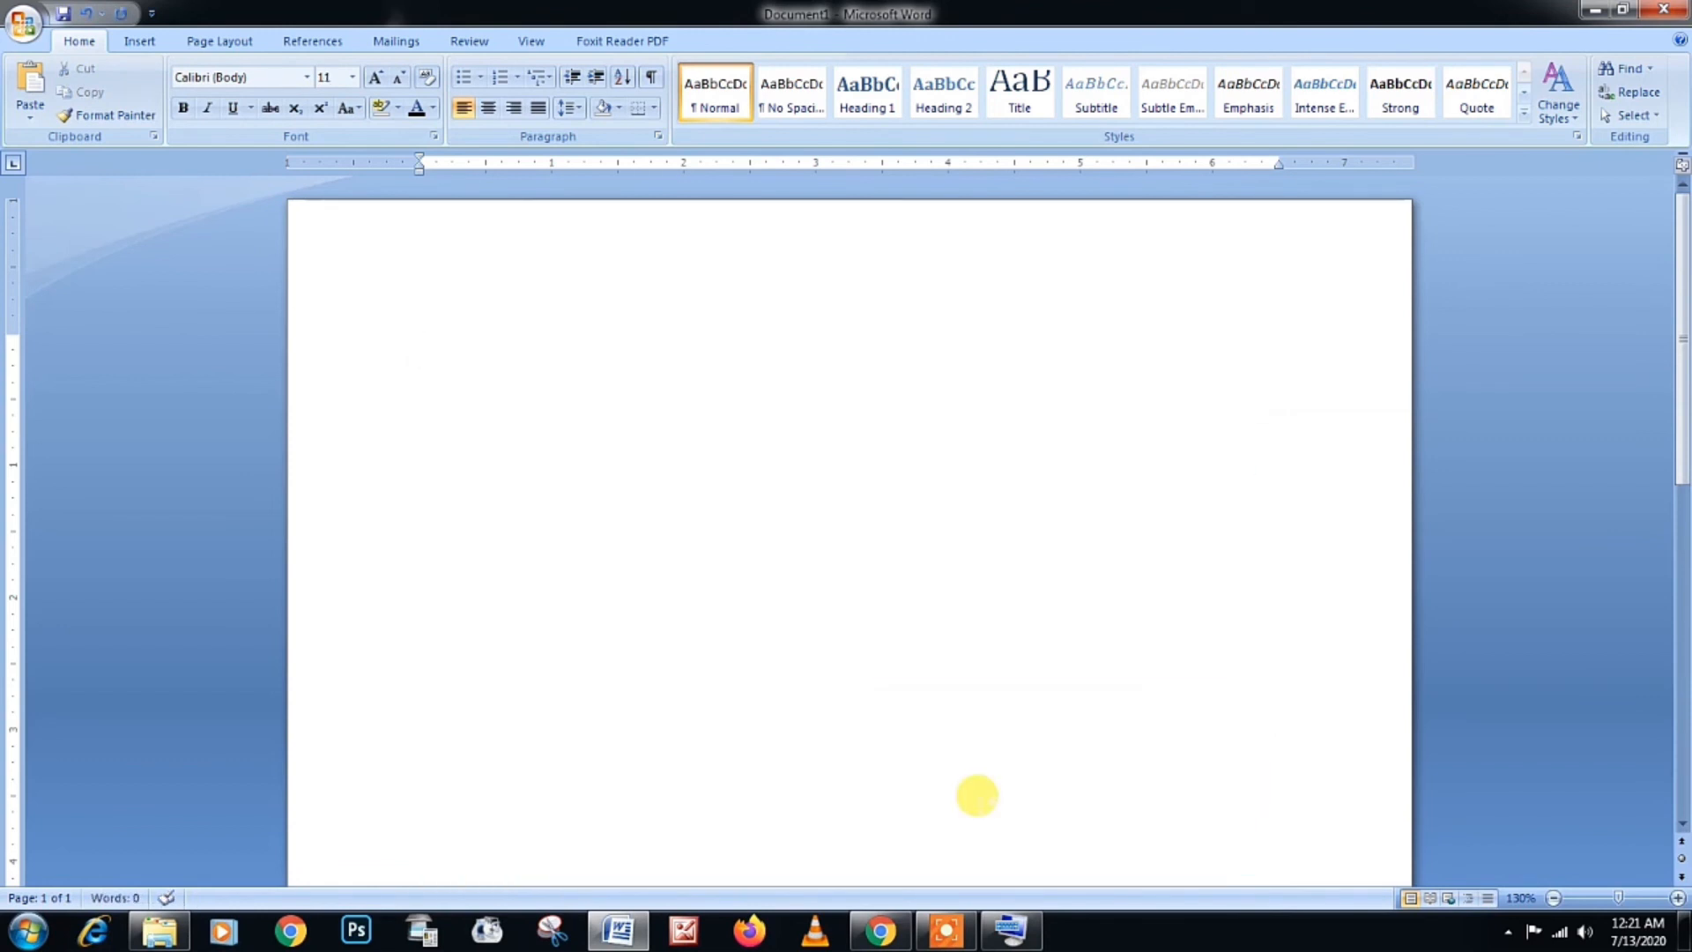
Step: Generate one paragraph of two dummy sentences with the formula =rand(1,2)
type("=rand(1,2")
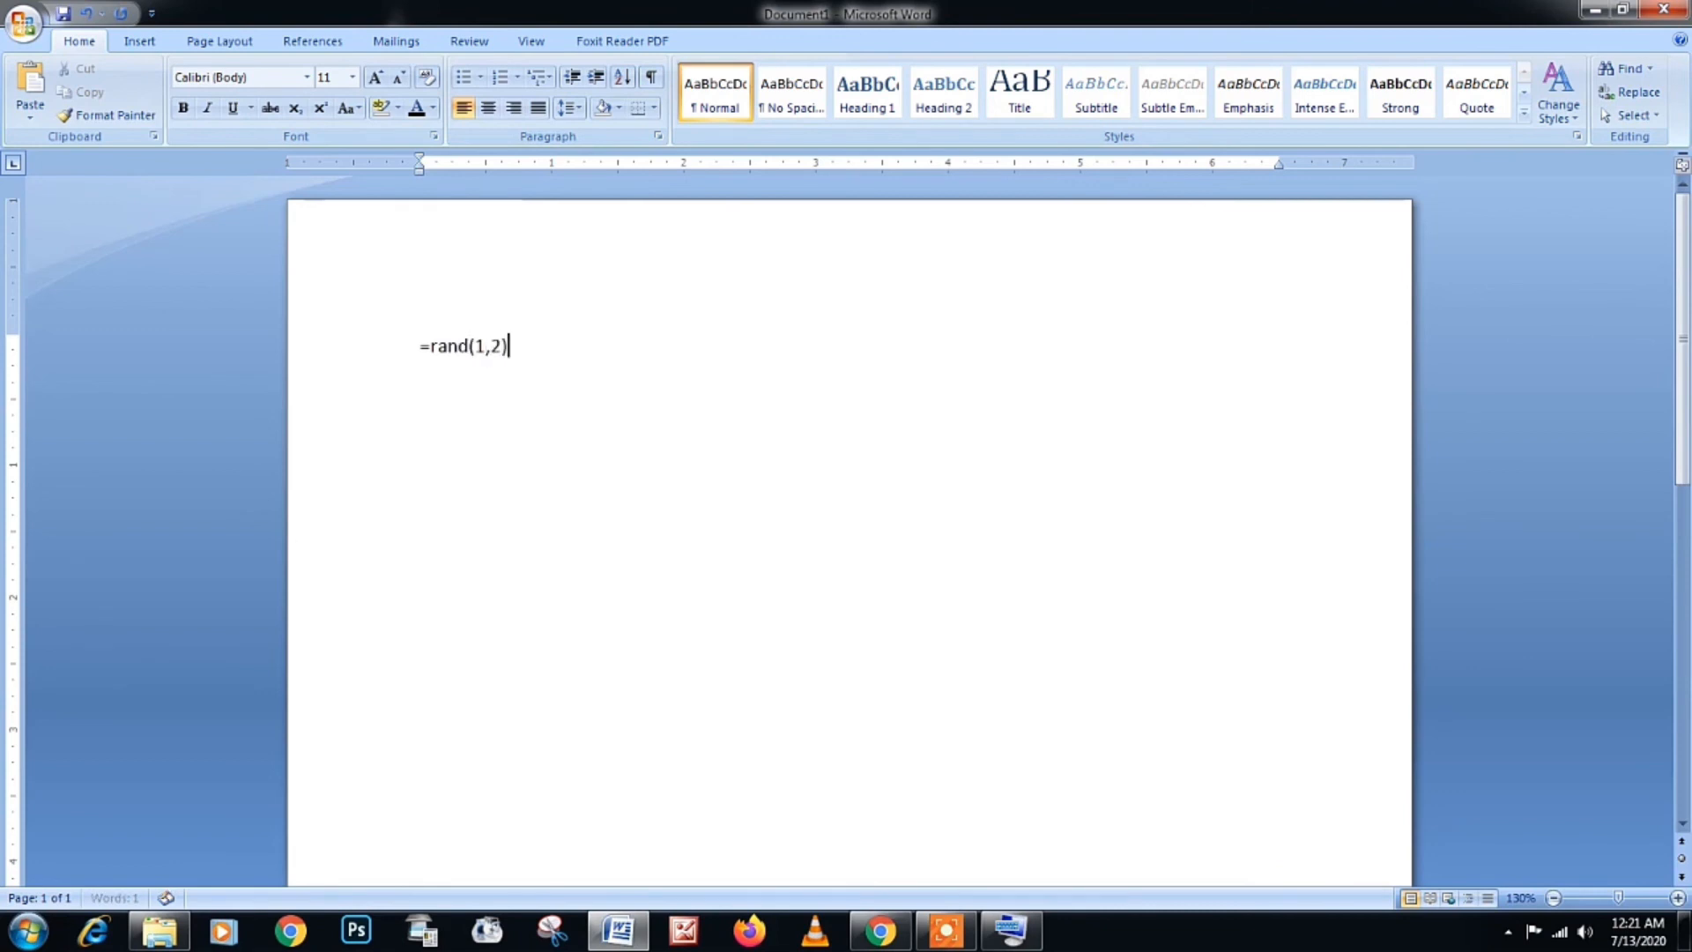
key("Return")
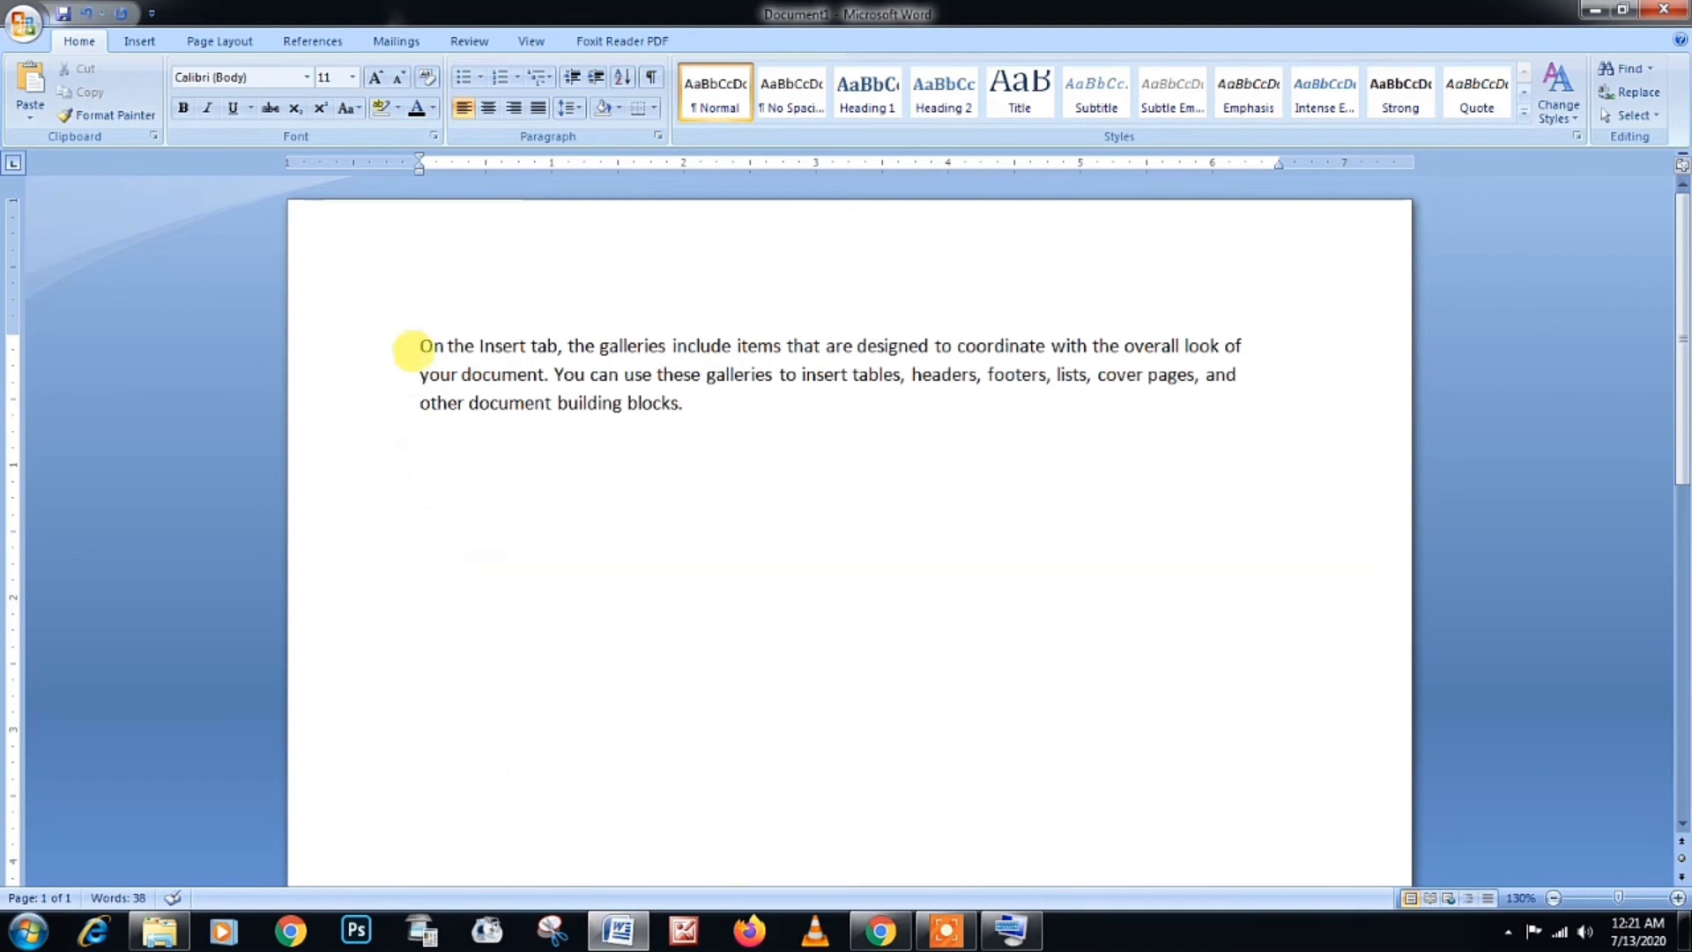
left_click_drag(405, 344, 332, 309)
left_click(812, 442)
left_click(876, 460)
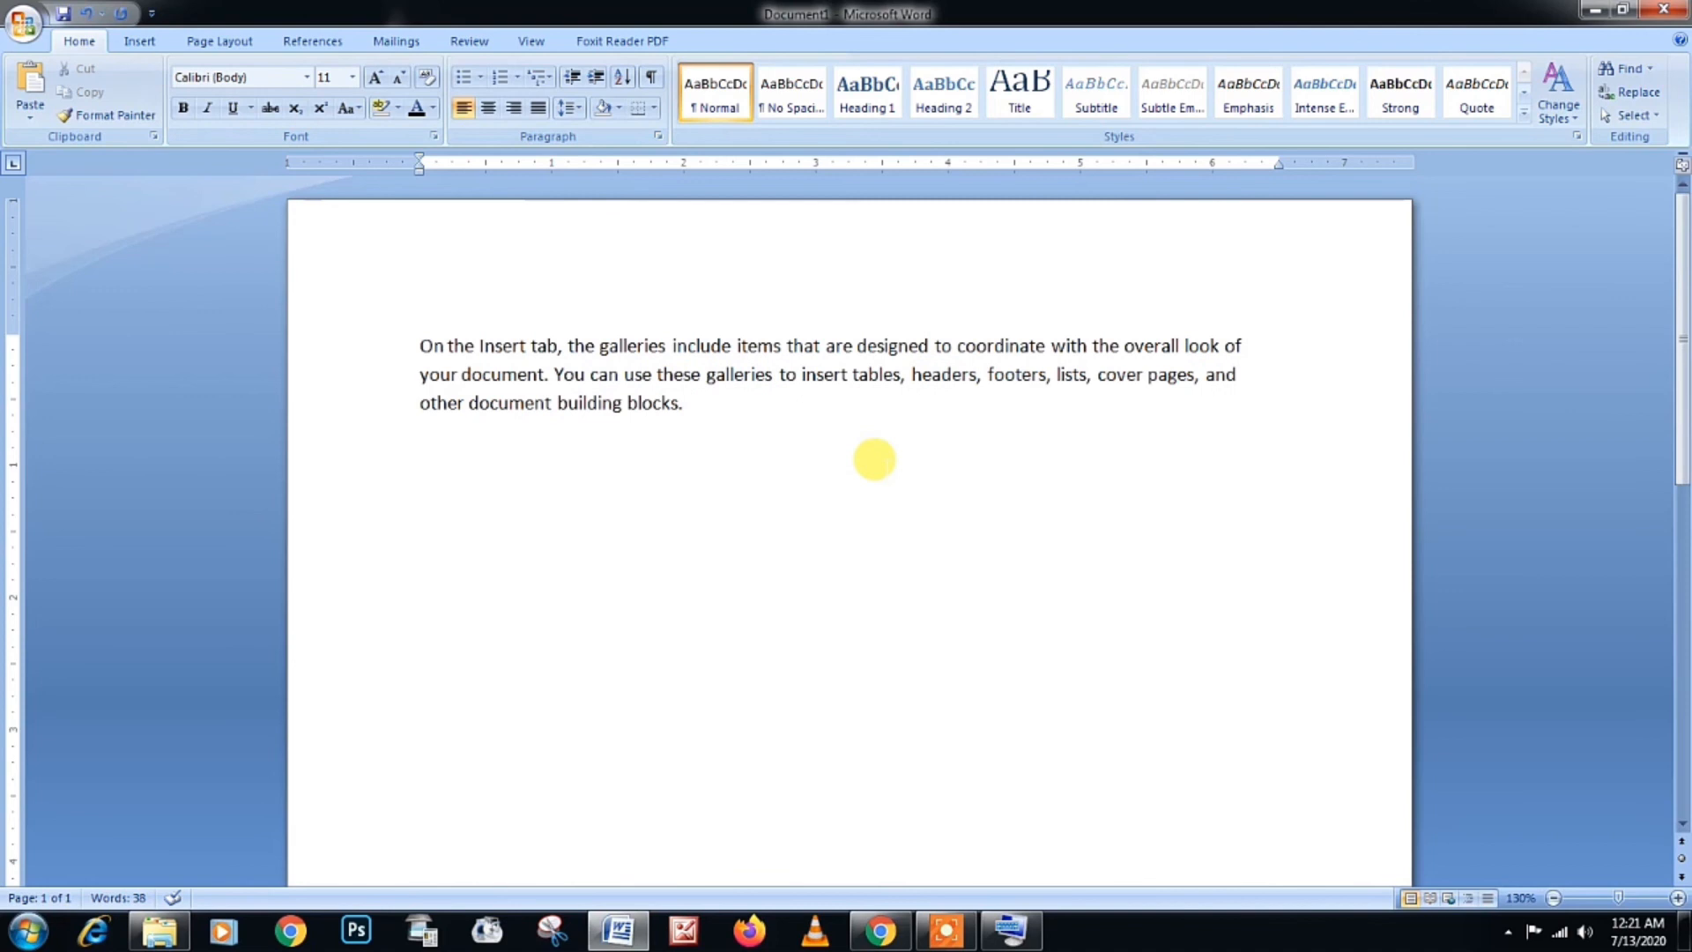
Step: Clear the page, generate a single dummy sentence with =rand(1,1) and select it
key("ctrl+a")
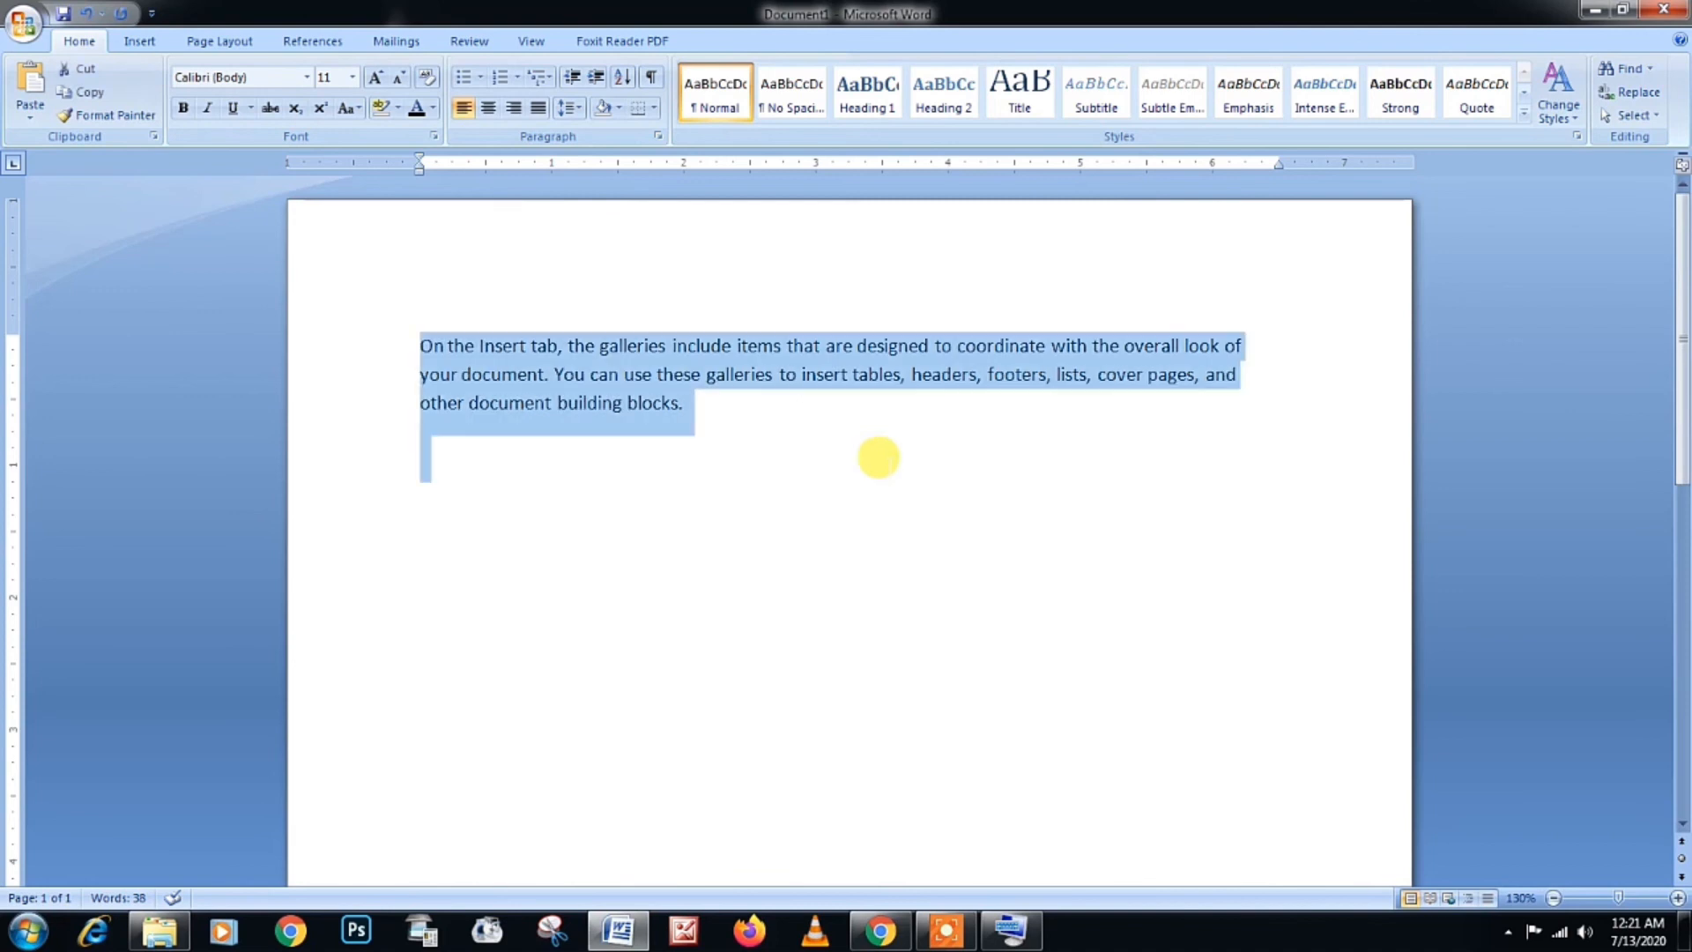
key("Delete")
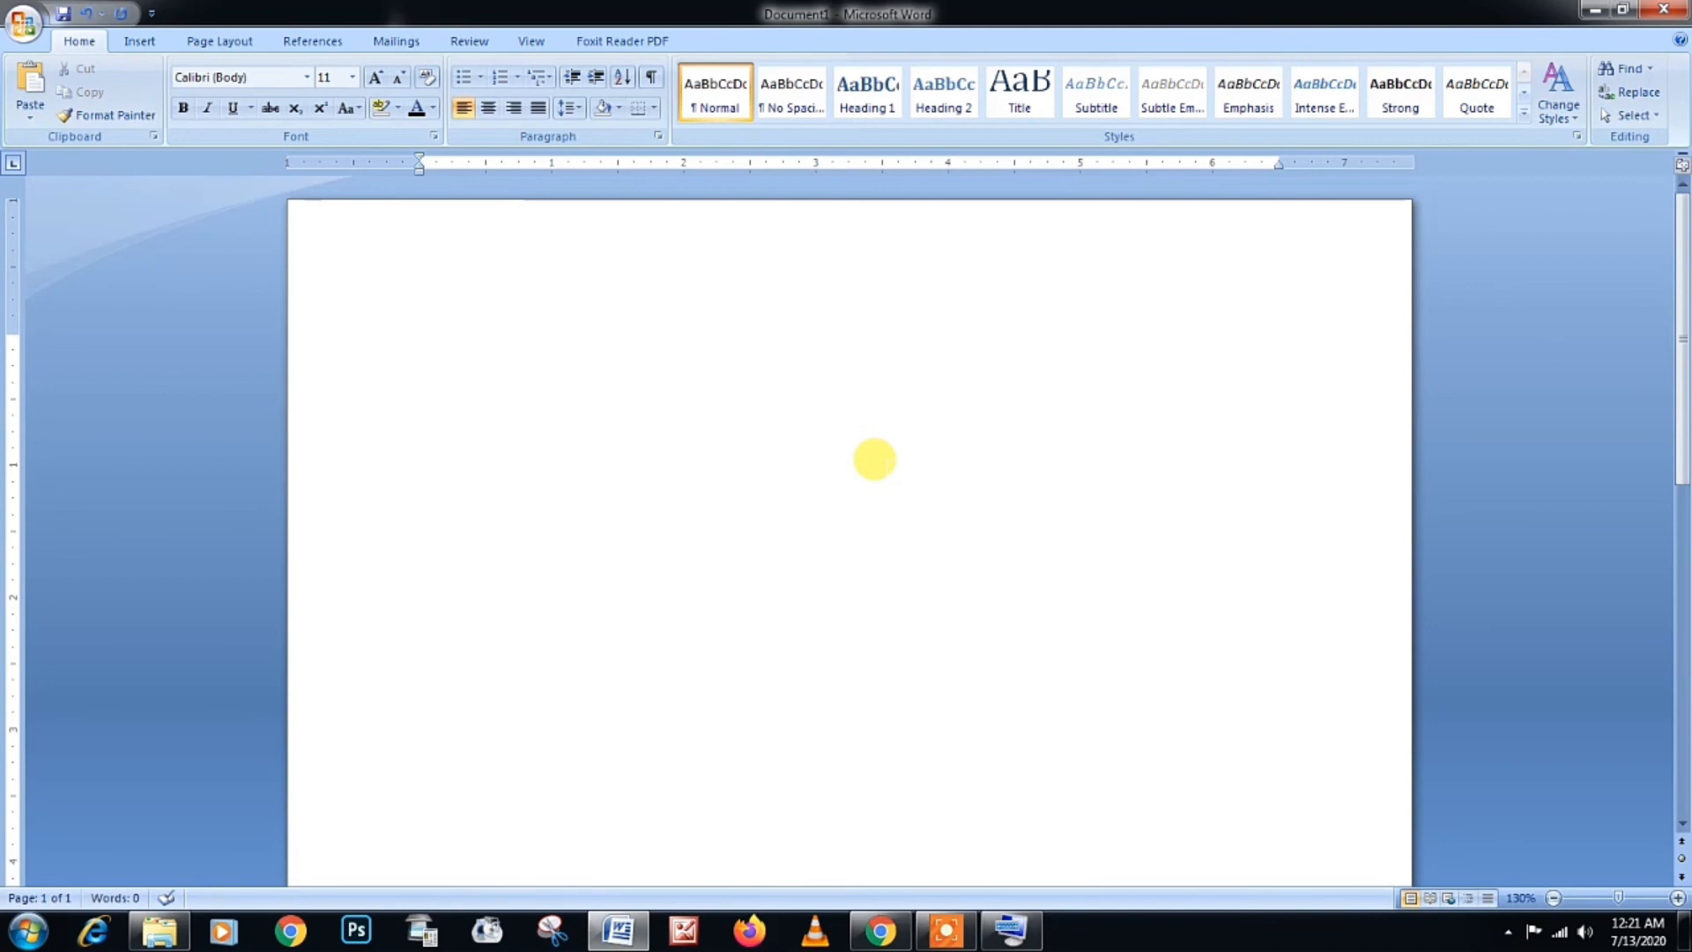
type("=rand(")
key("Left")
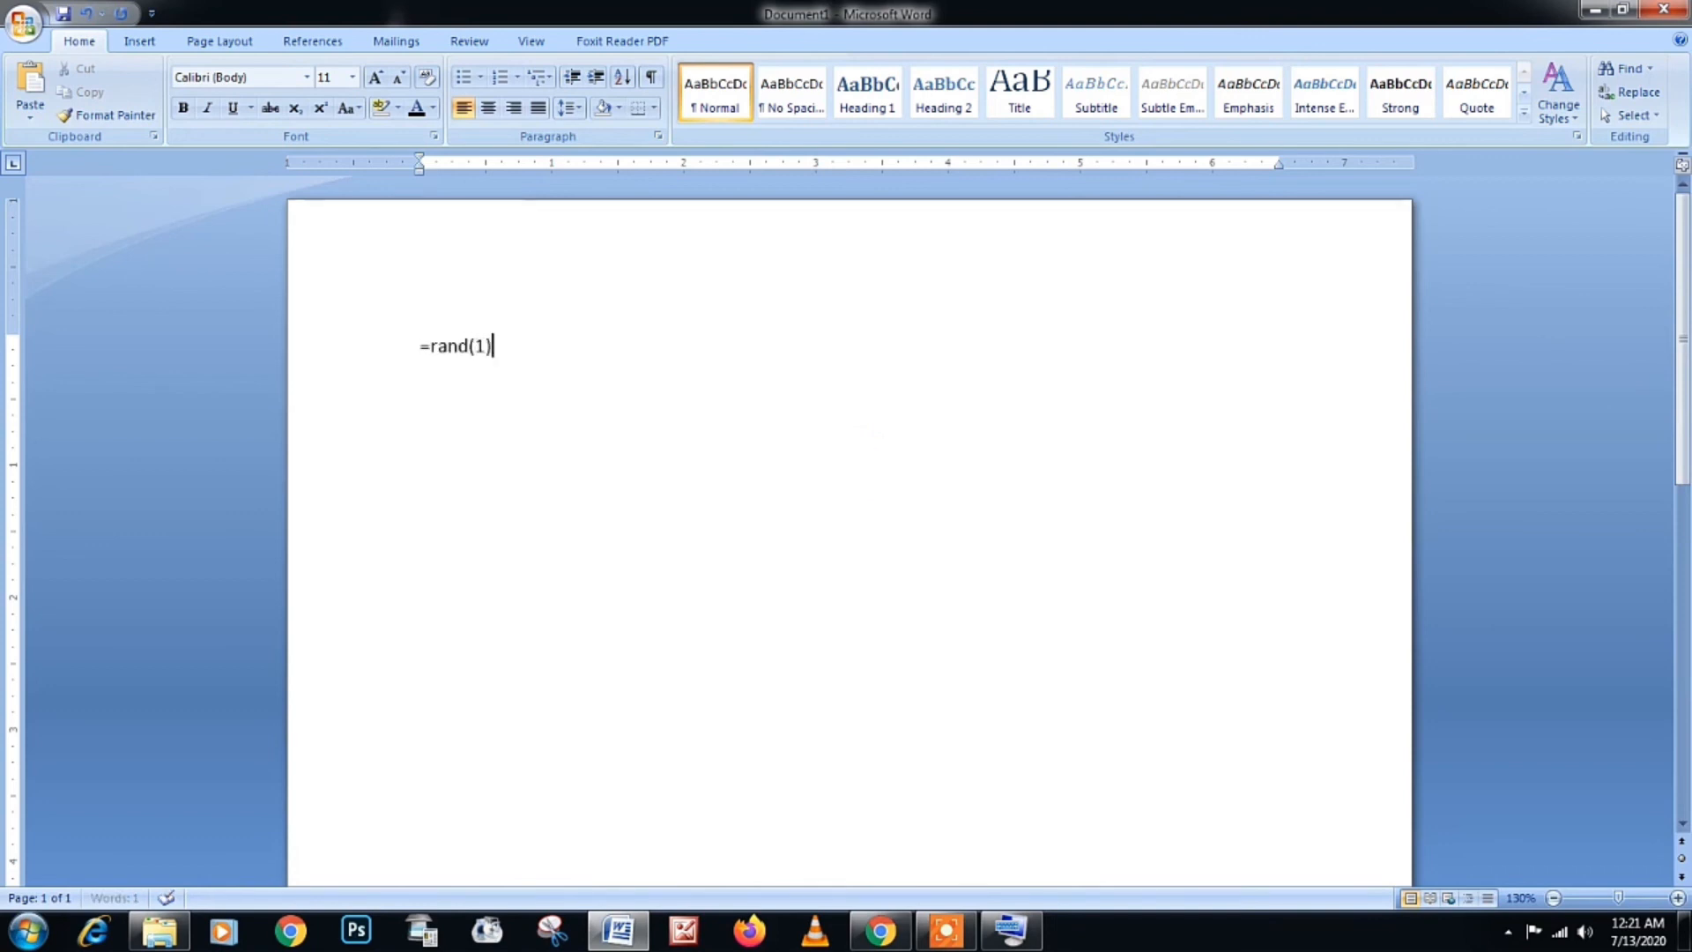
key("Left")
type(",1")
key("Right")
key("Return")
left_click_drag(370, 345, 591, 377)
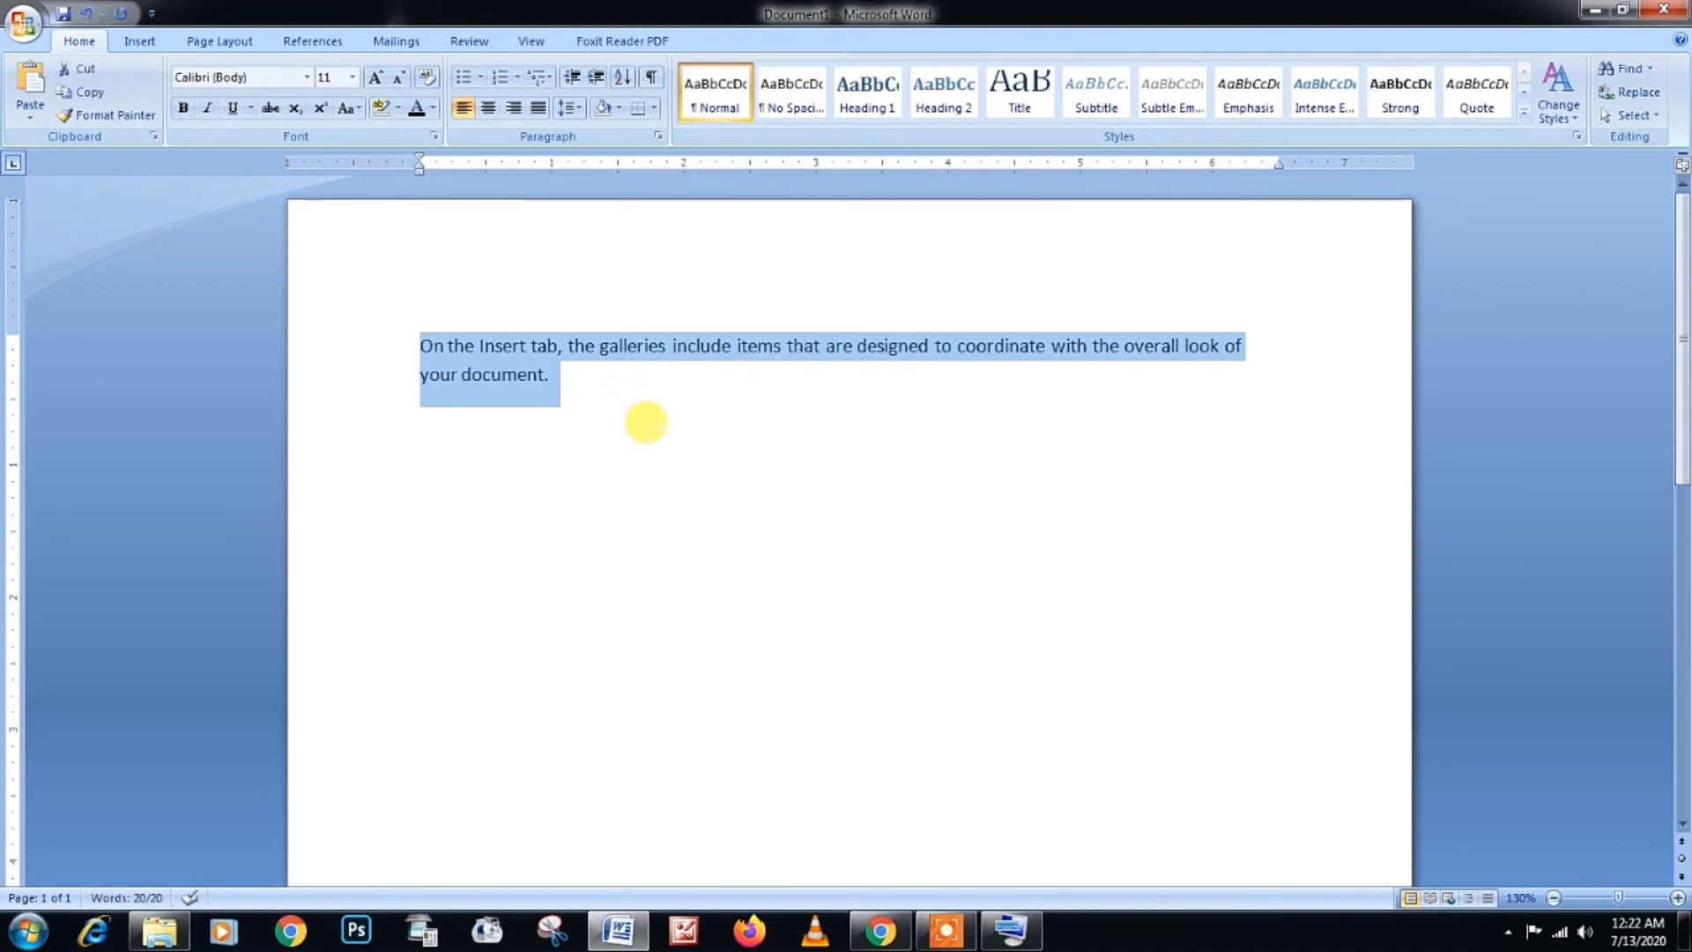
Step: Delete the selected sentence and generate Lorem ipsum paragraphs with the formula =lorem()
key("Delete")
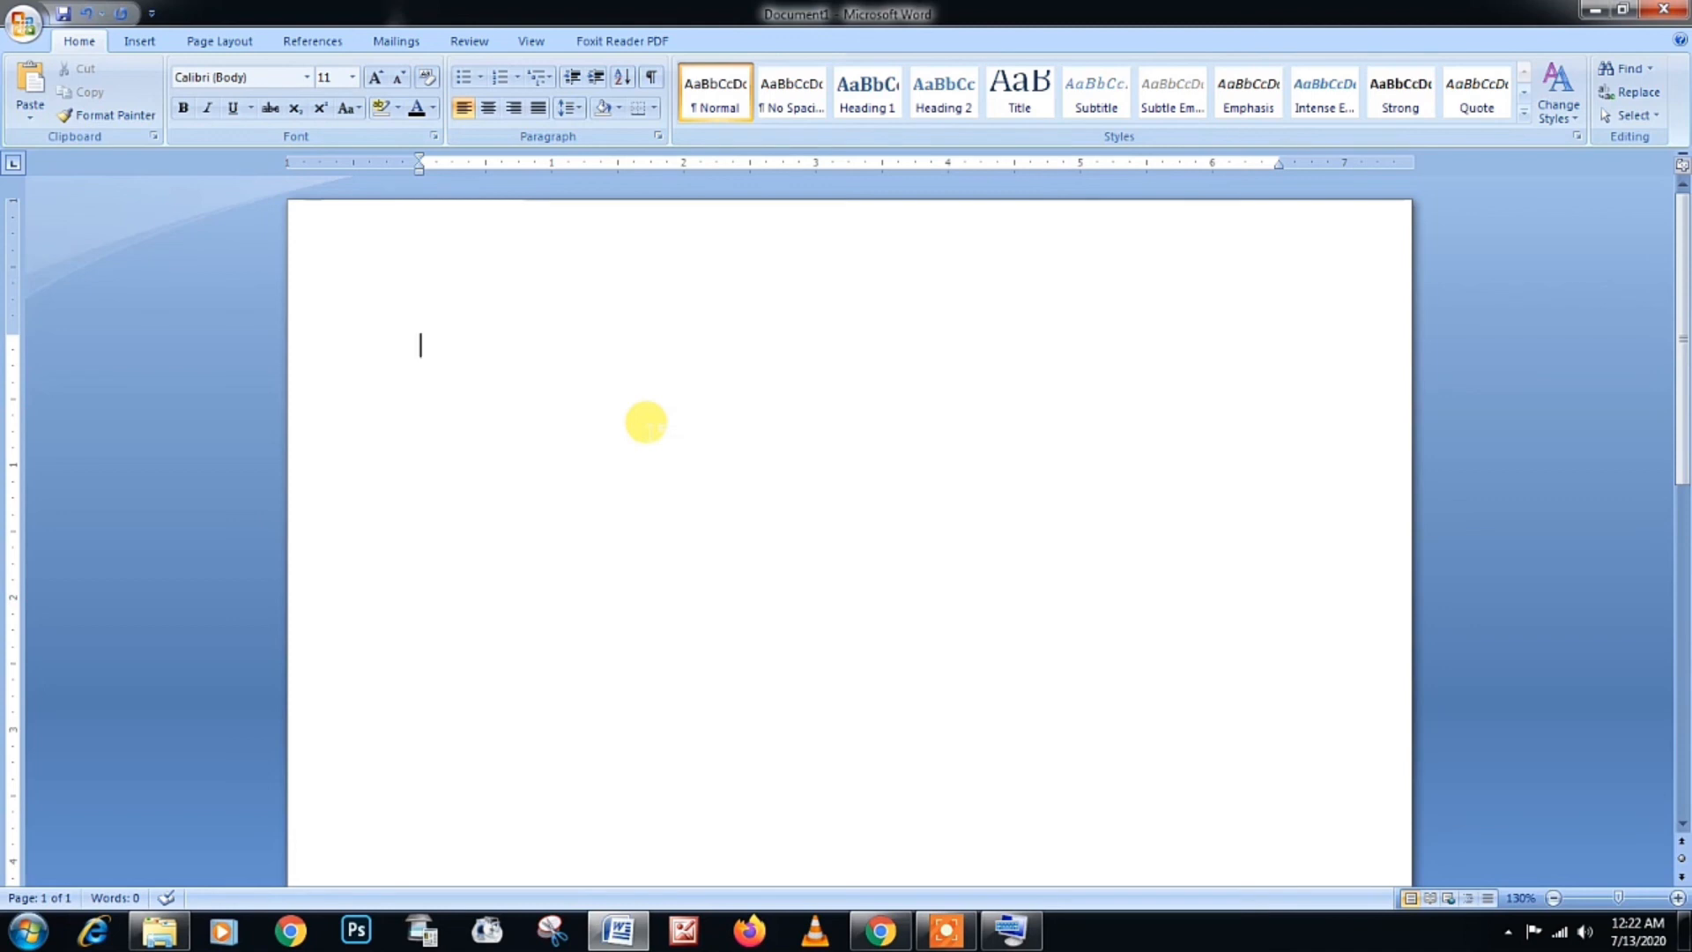
type("=lorem")
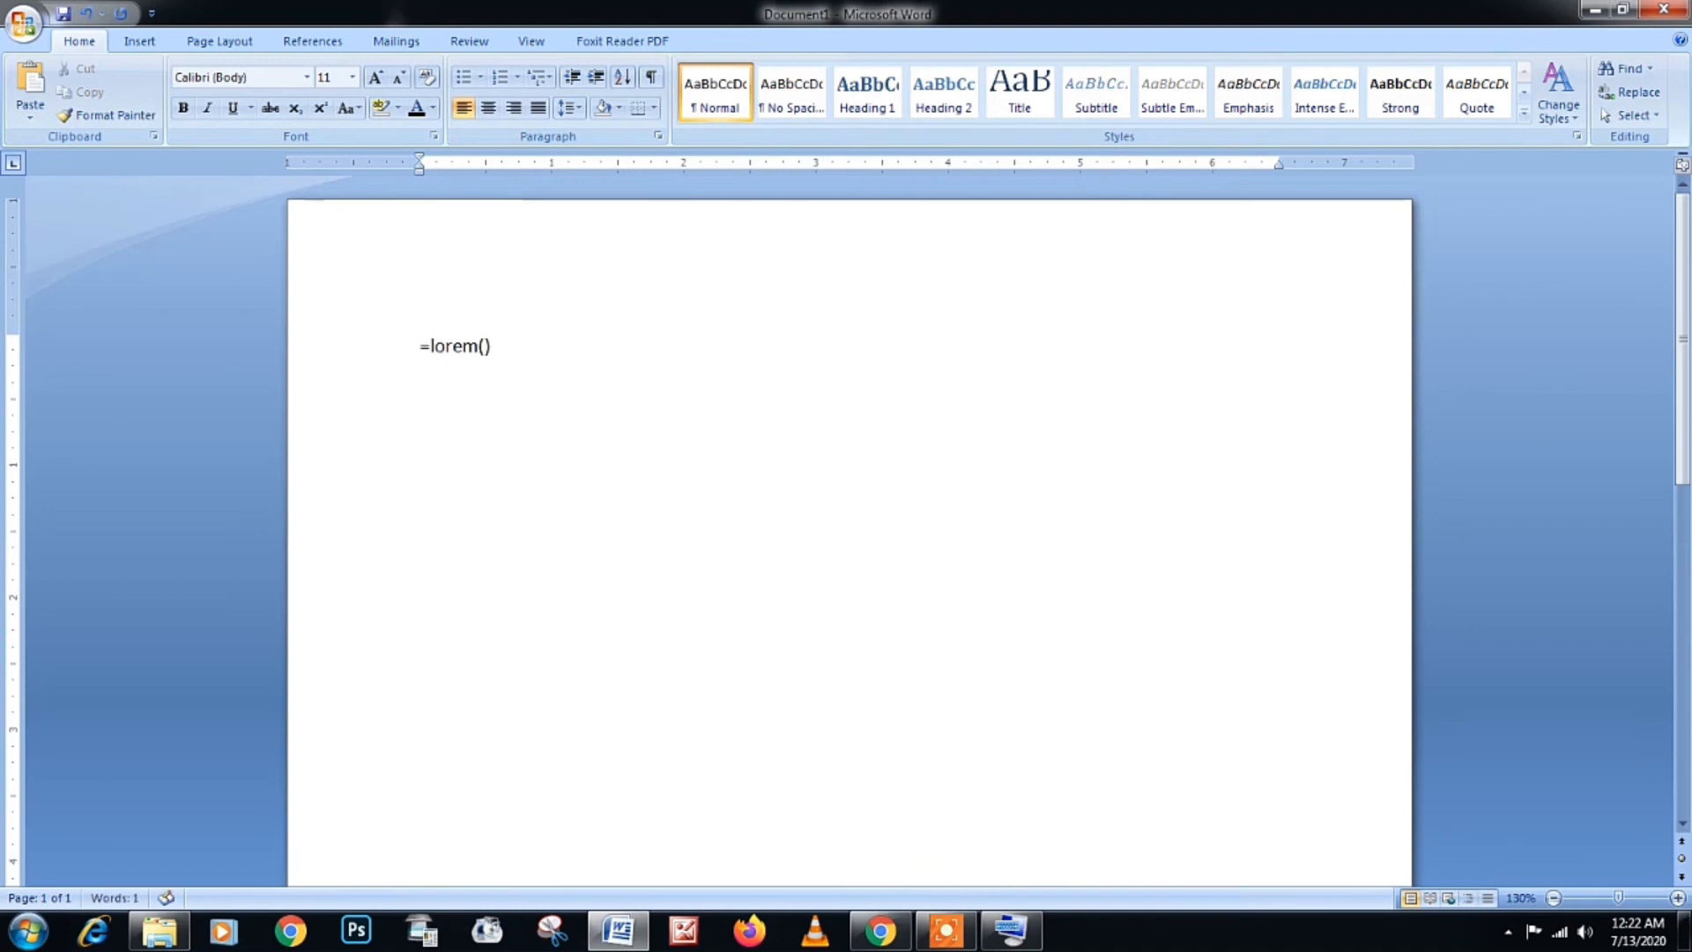
type("()")
key("Return")
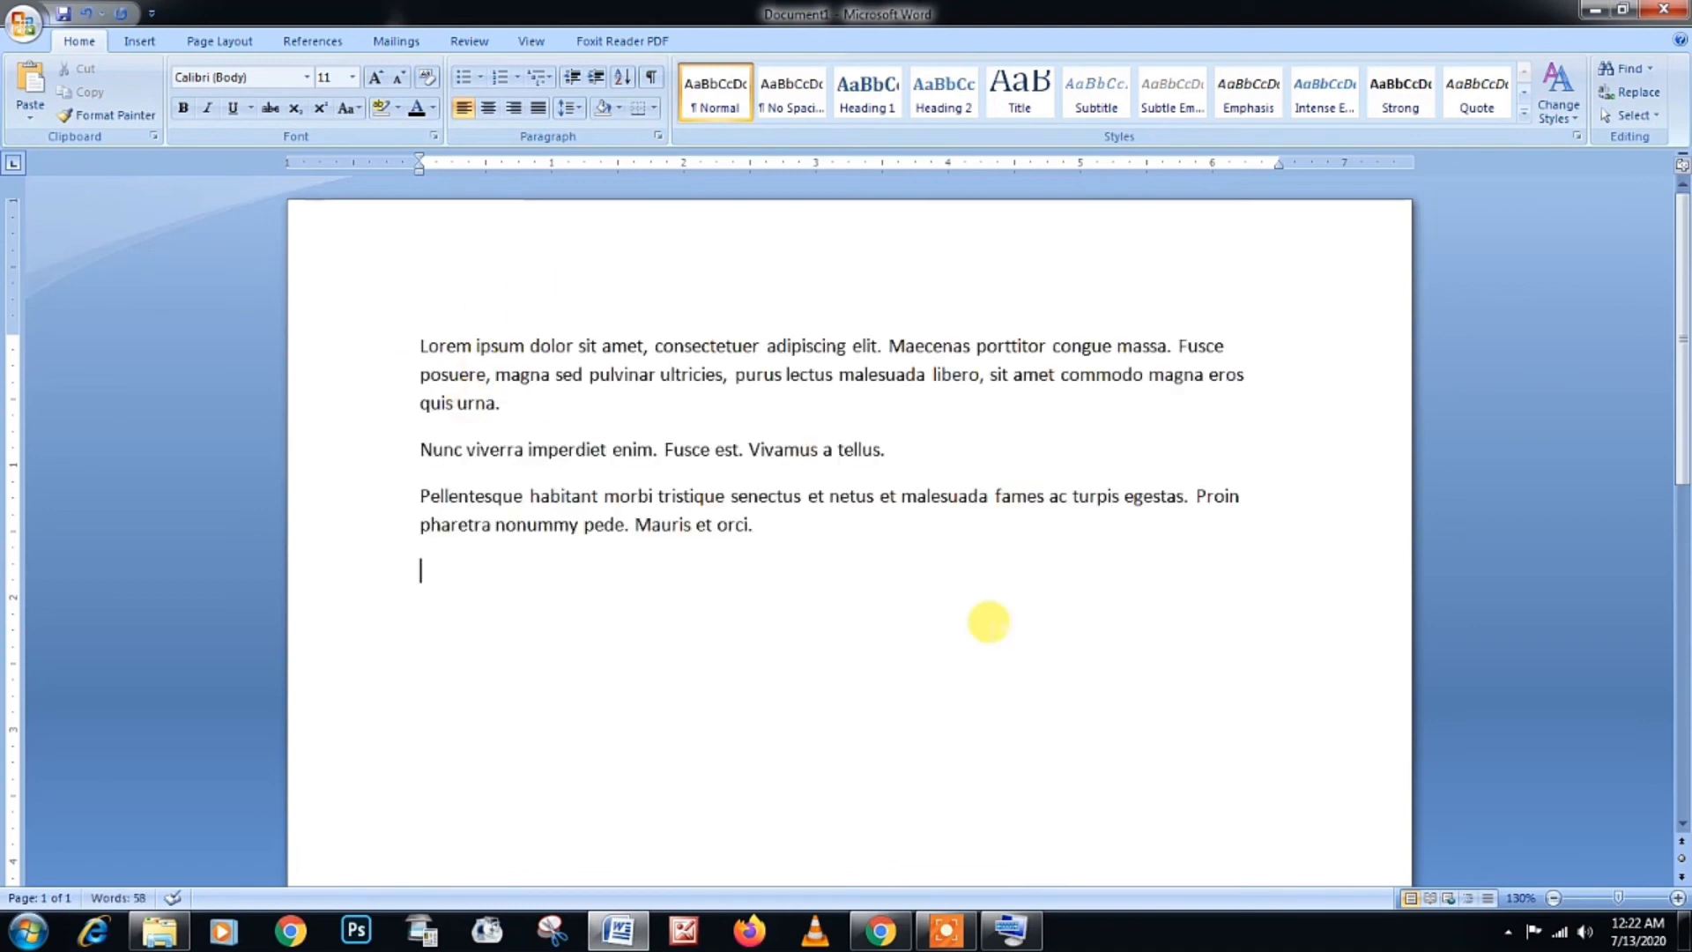
Step: Replace the Lorem ipsum paragraphs with a single sentence from the =lorem formula and delete that sentence
left_click_drag(870, 562, 352, 340)
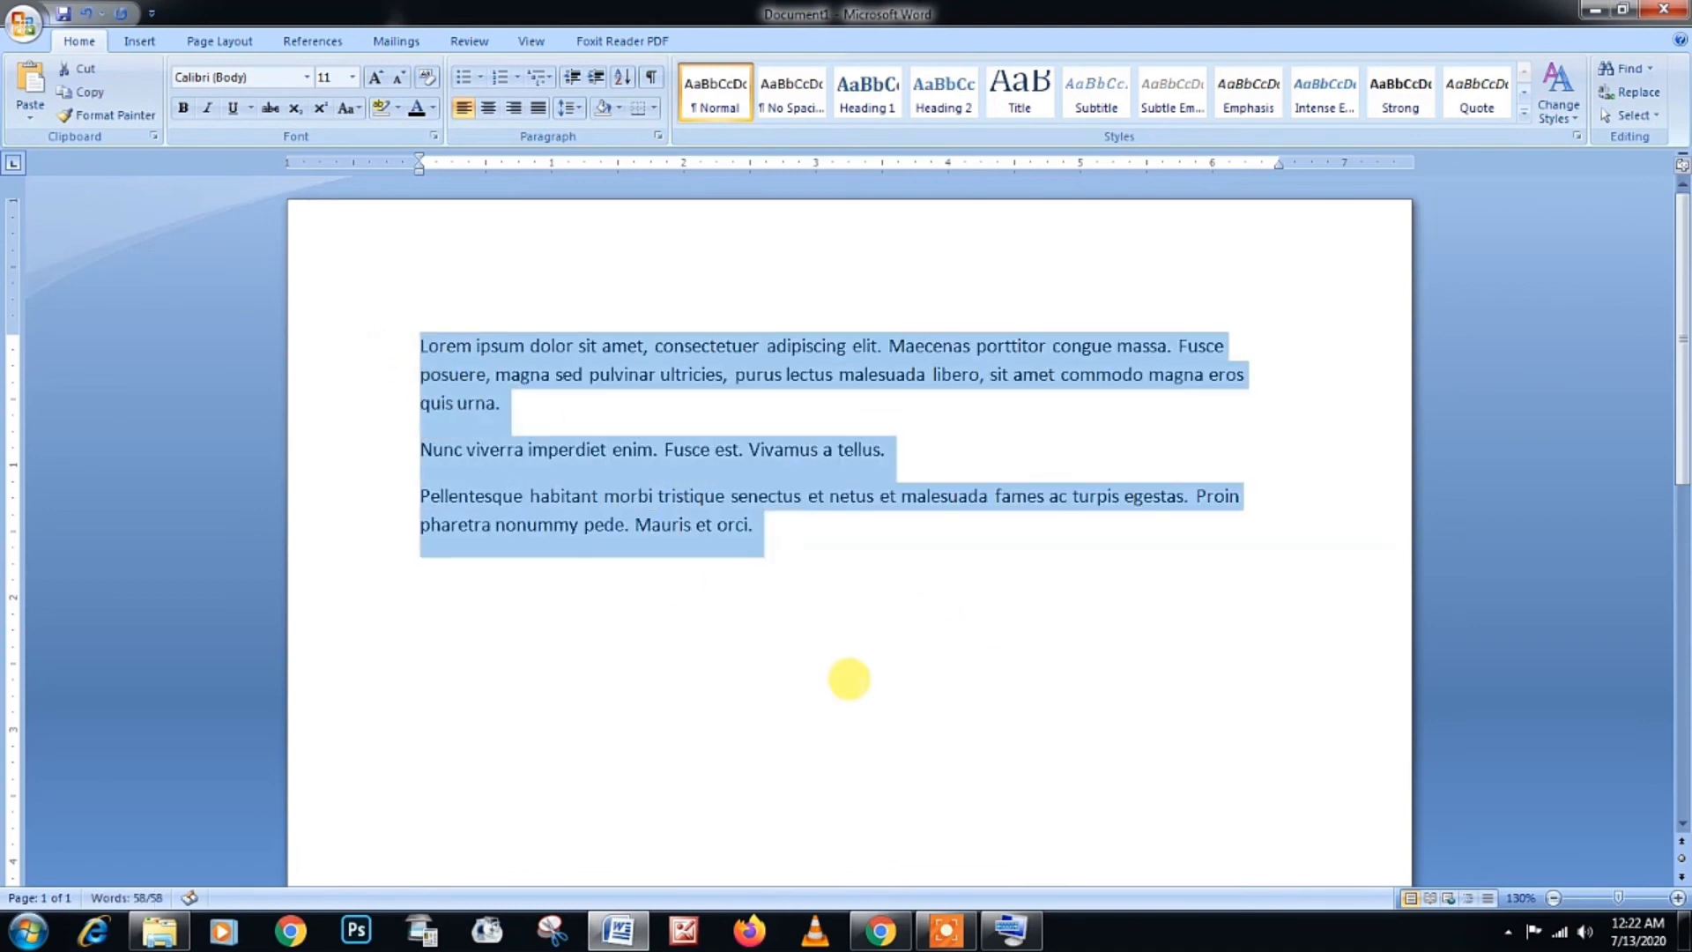
type("=lo")
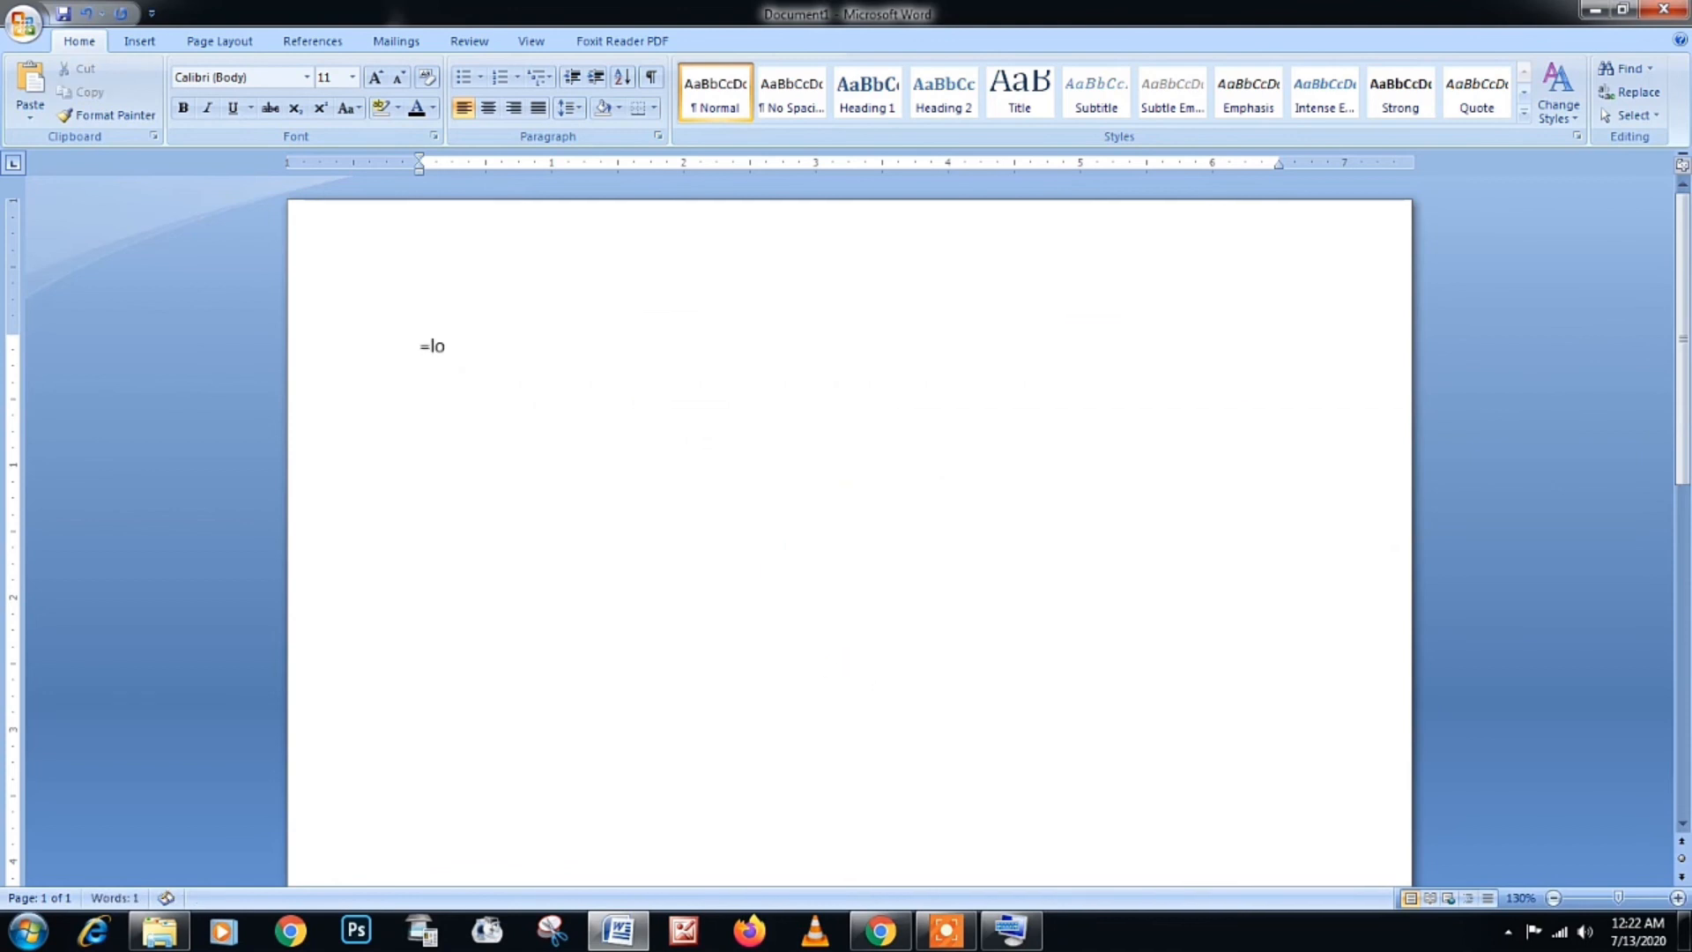
type("rem()")
key("Return")
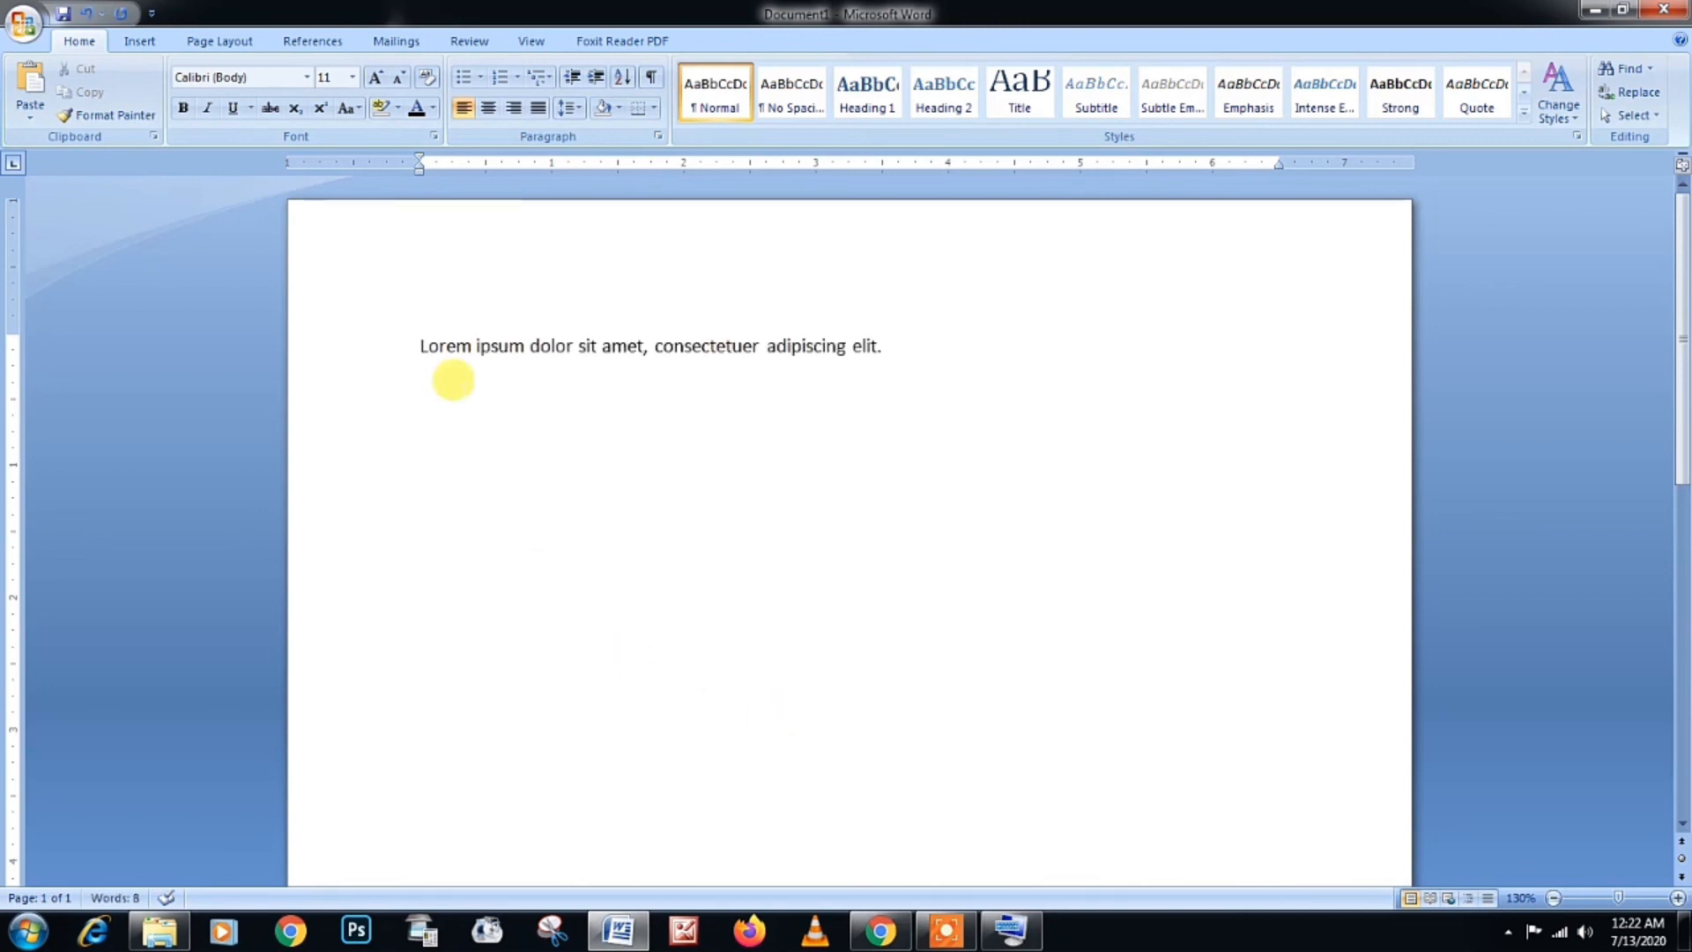
left_click_drag(420, 341, 201, 314)
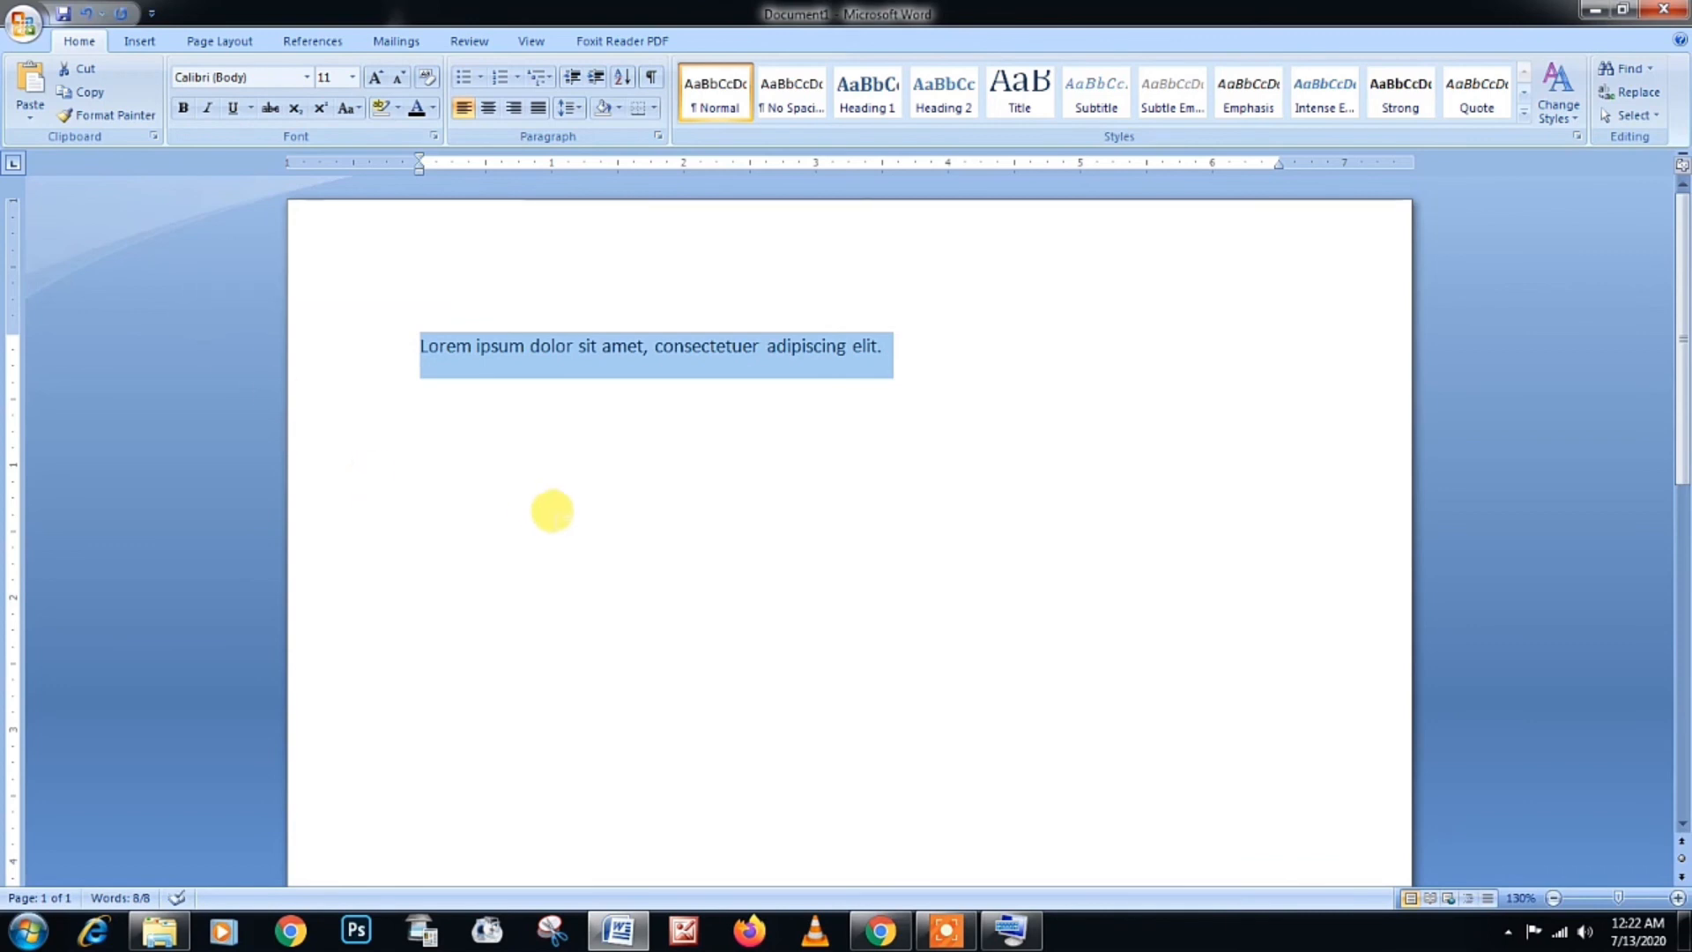
key("Delete")
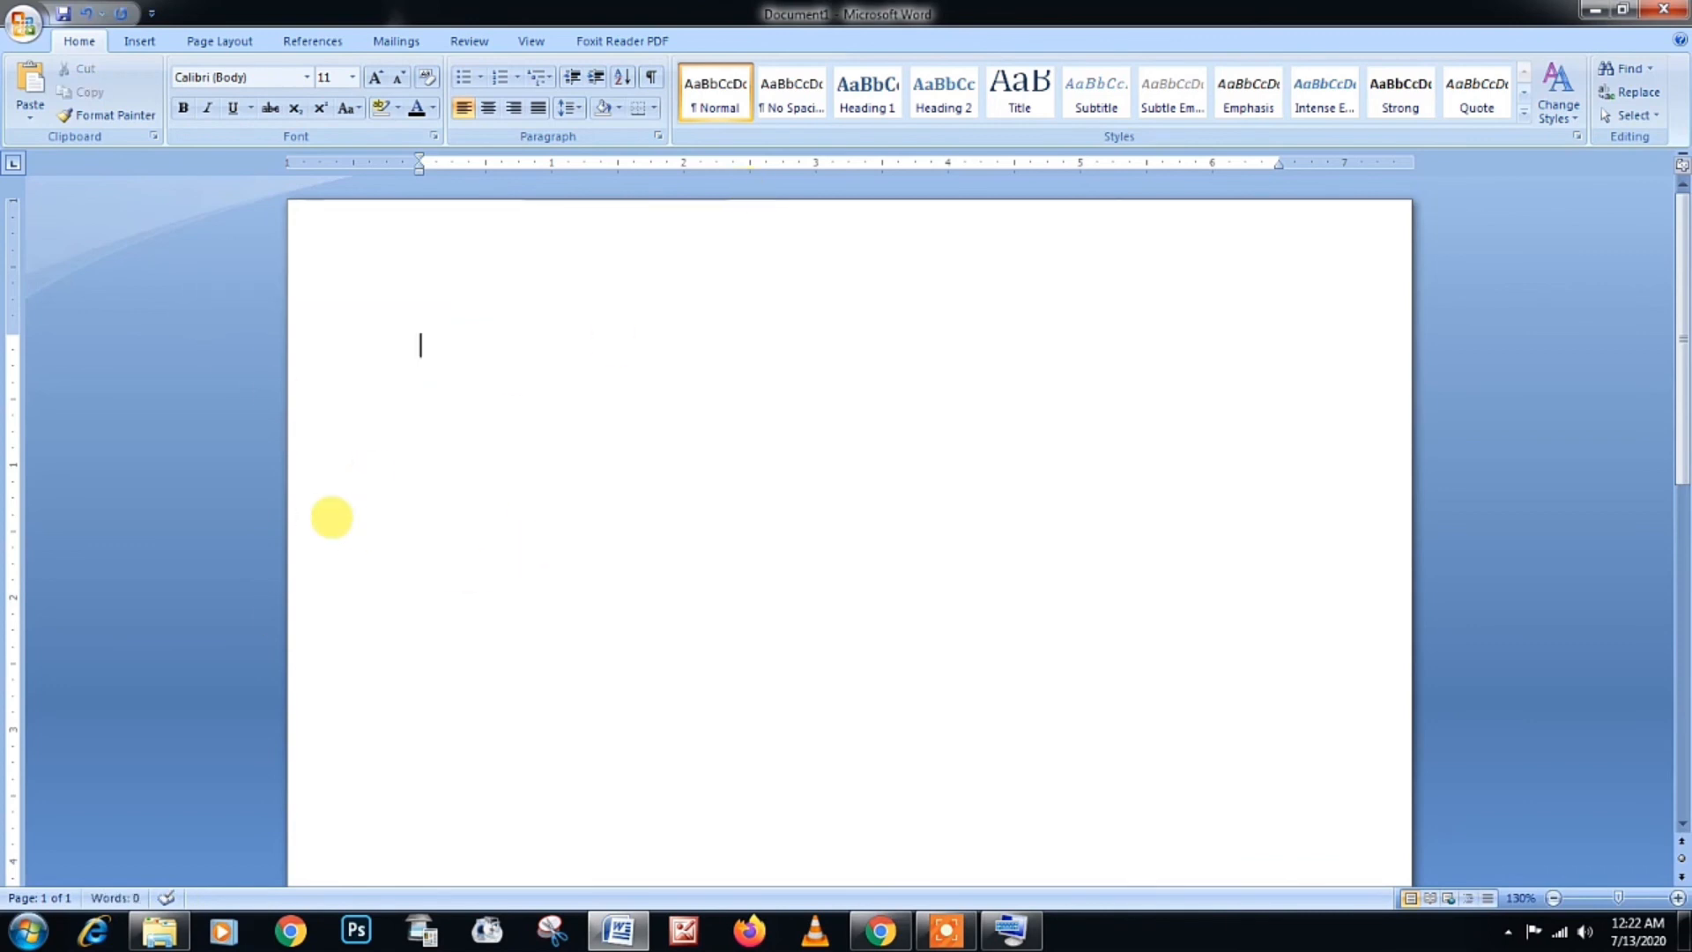
Step: Apply a custom picture watermark using Desert from the Sample Pictures folder, with automatic scale and washout
left_click(141, 41)
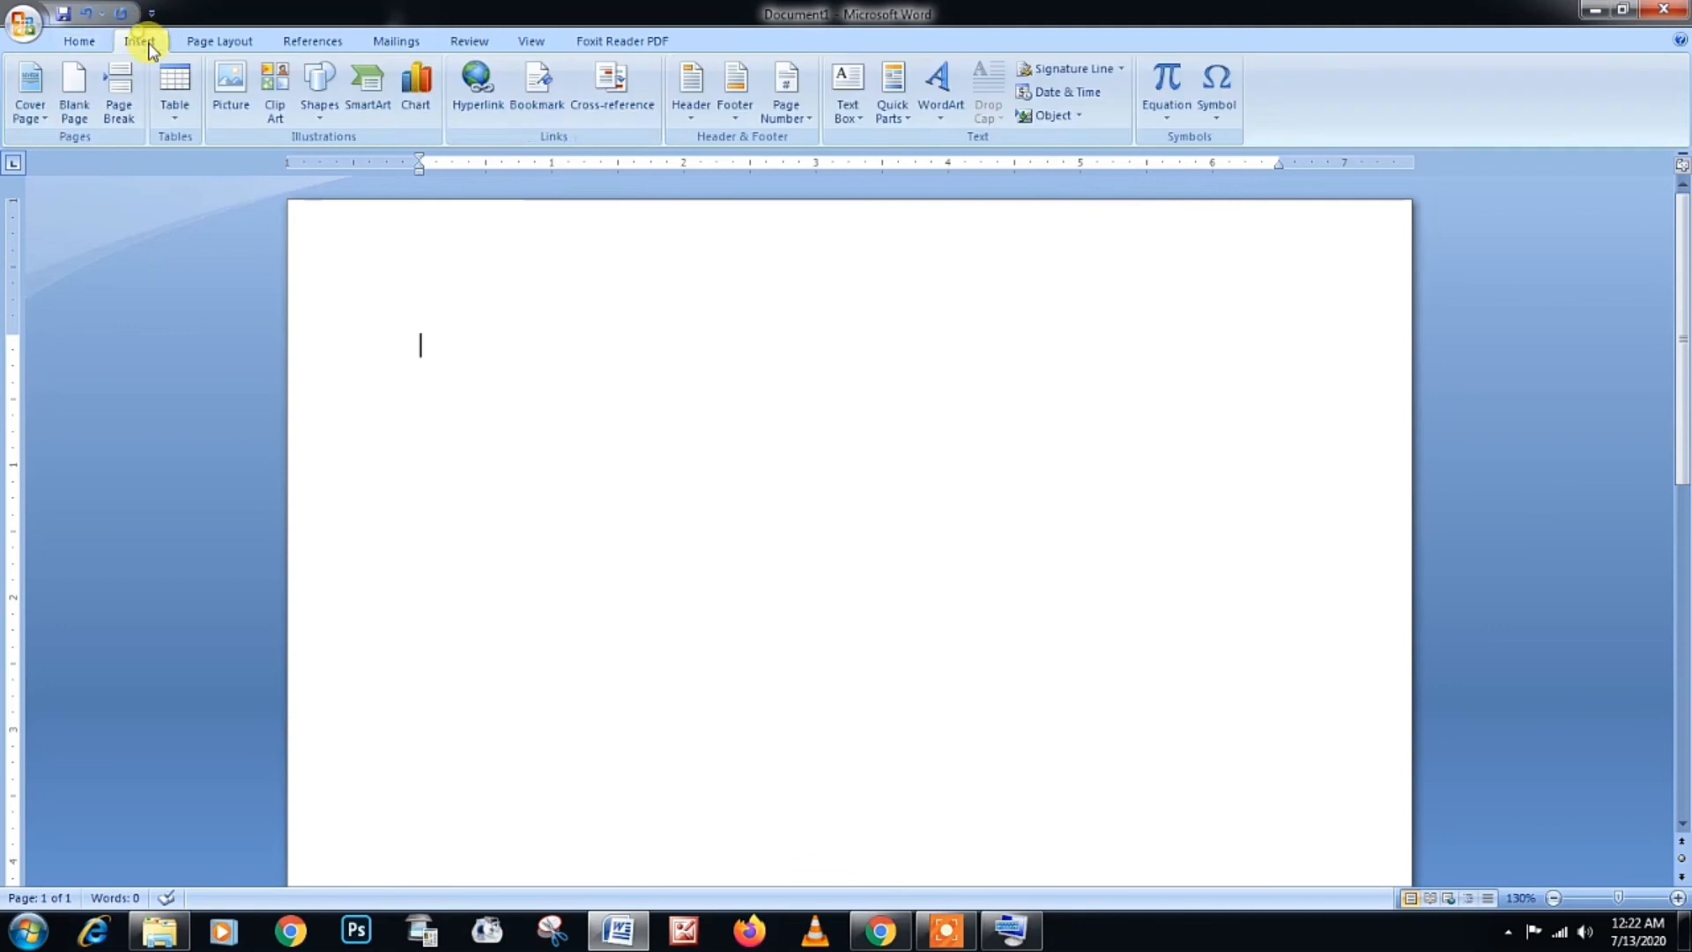
left_click(216, 42)
left_click(509, 88)
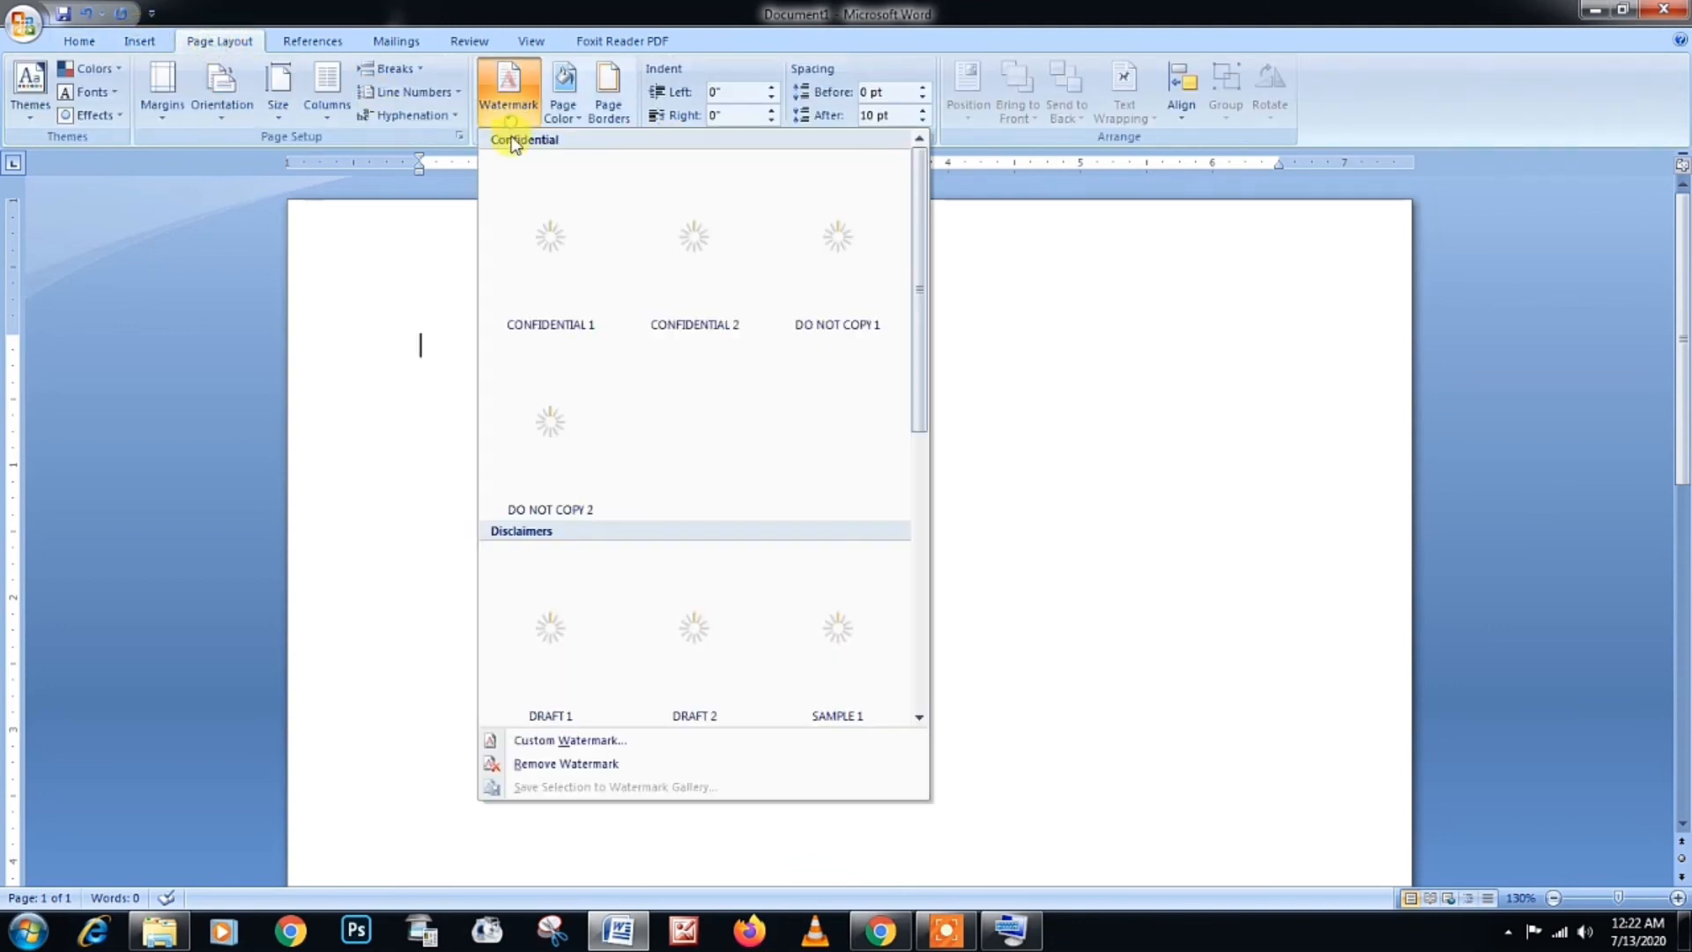
left_click(583, 741)
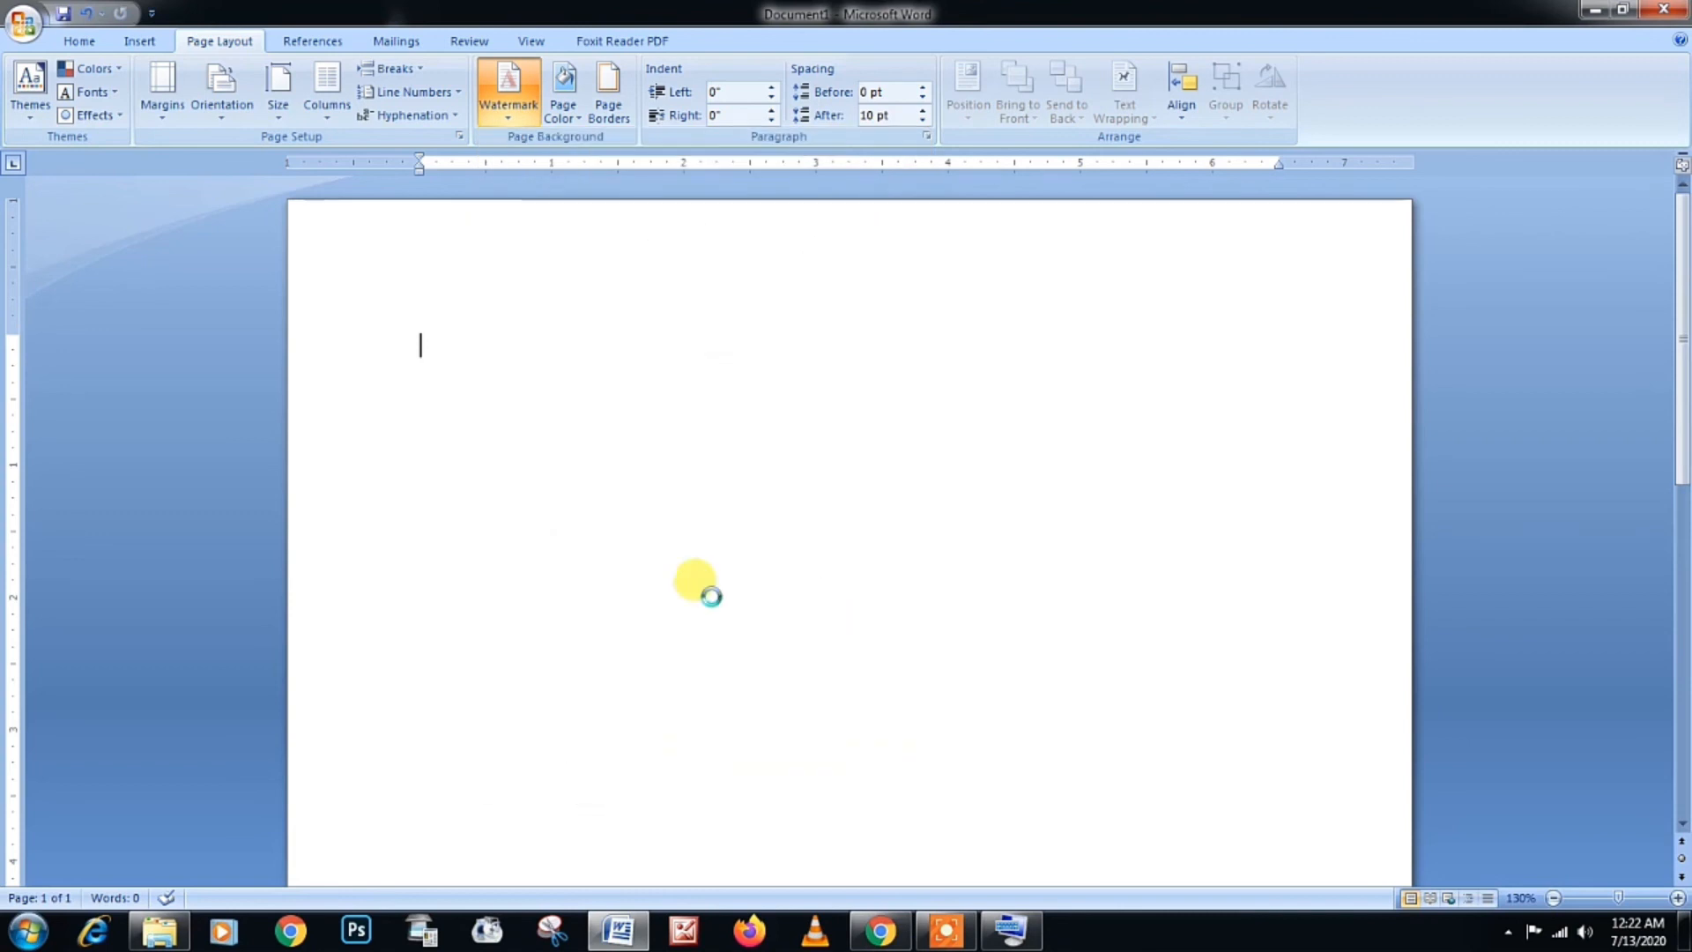
left_click(653, 344)
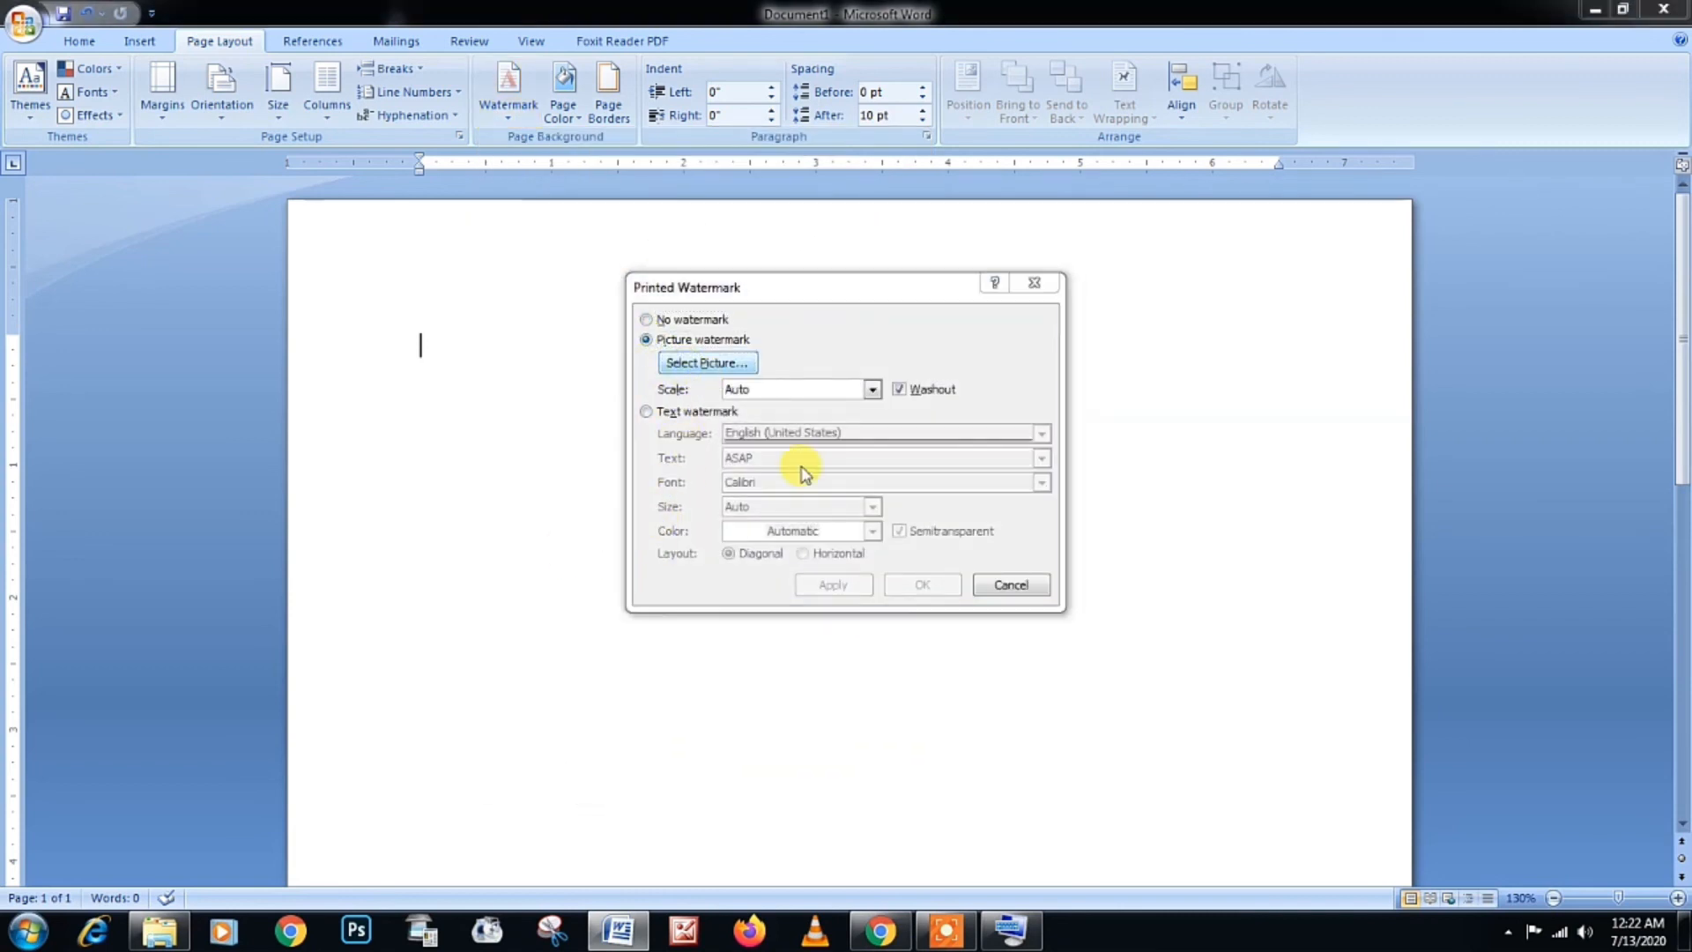
left_click(670, 362)
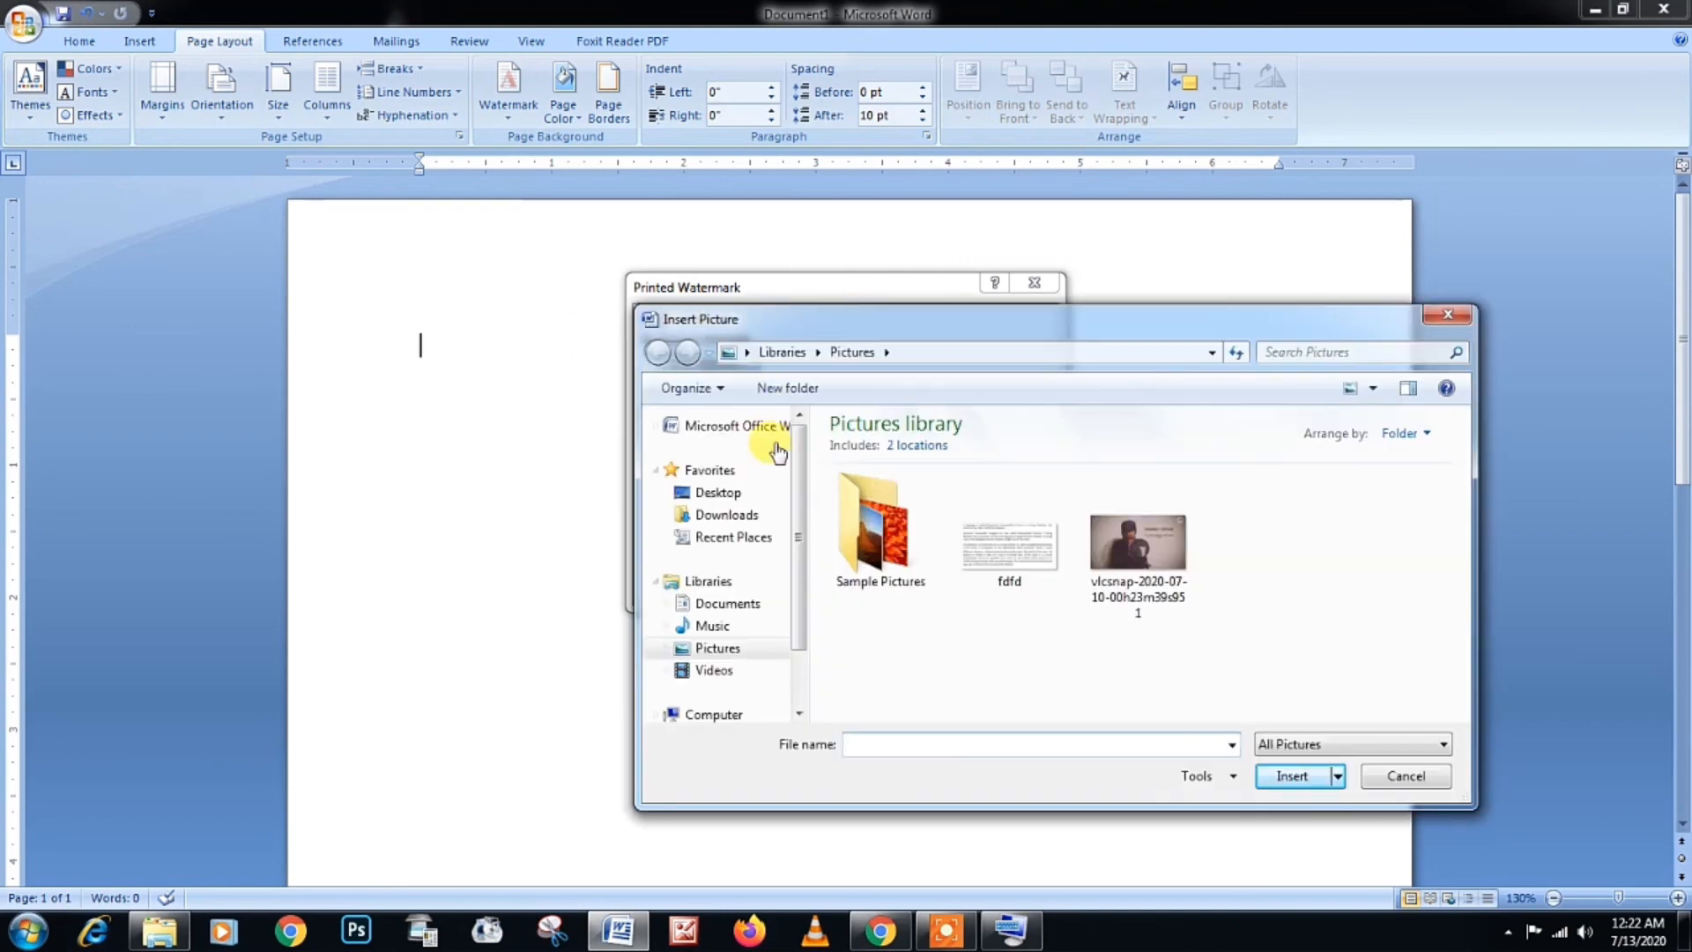
double_click(873, 529)
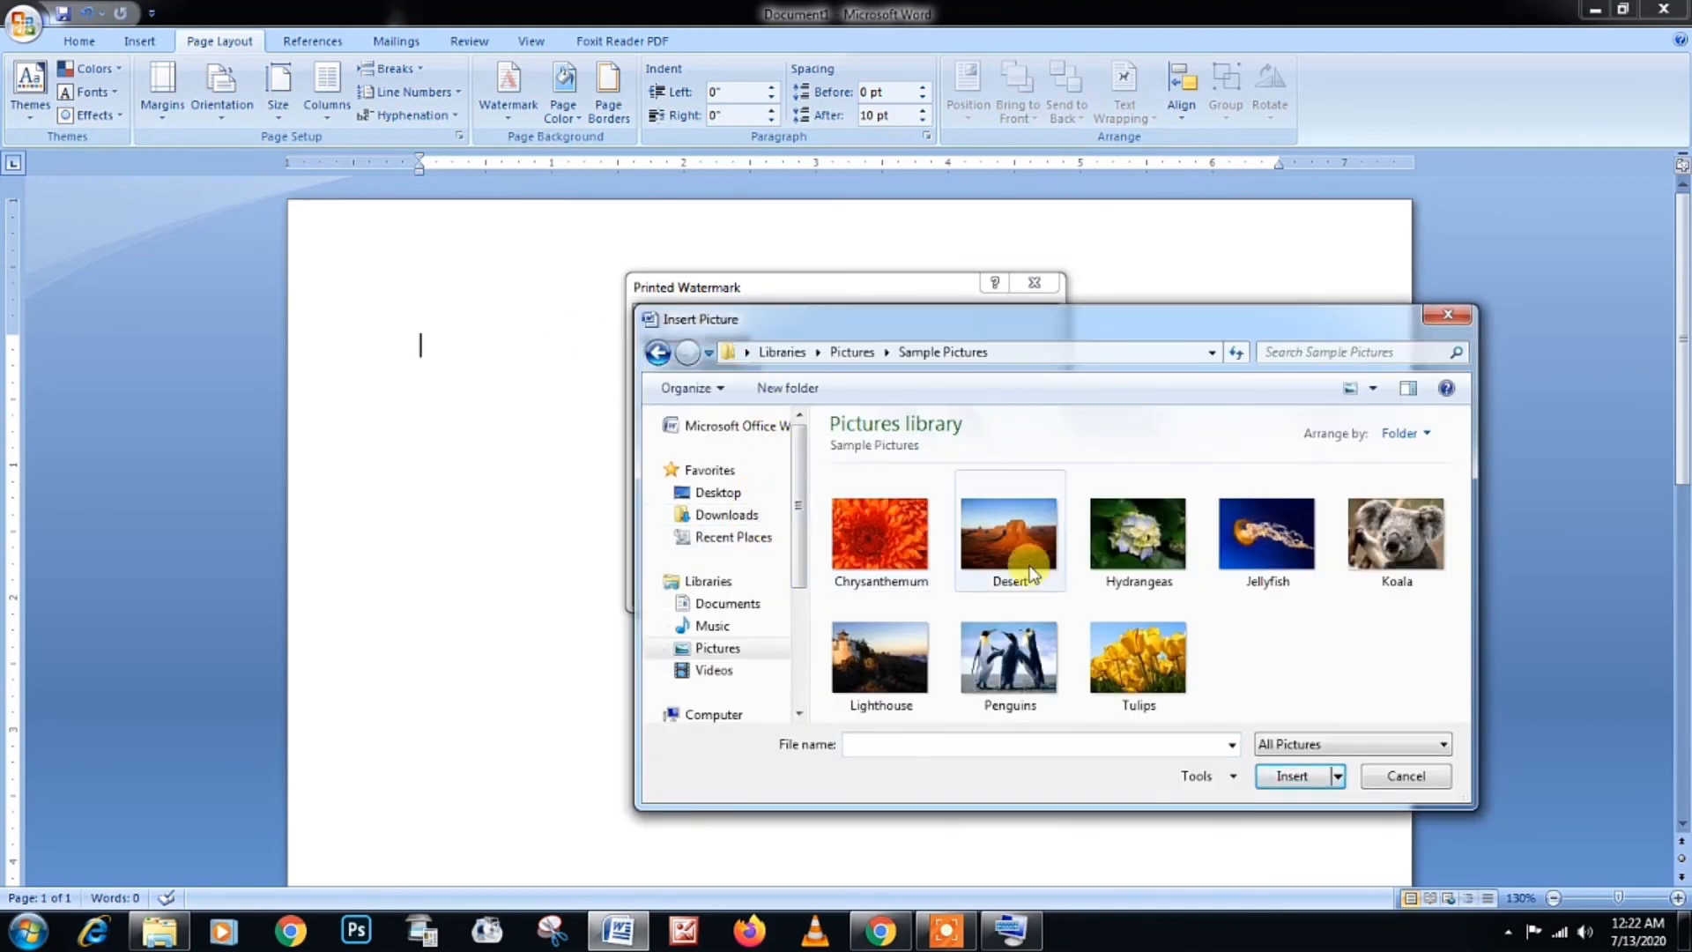
double_click(1013, 546)
left_click(835, 585)
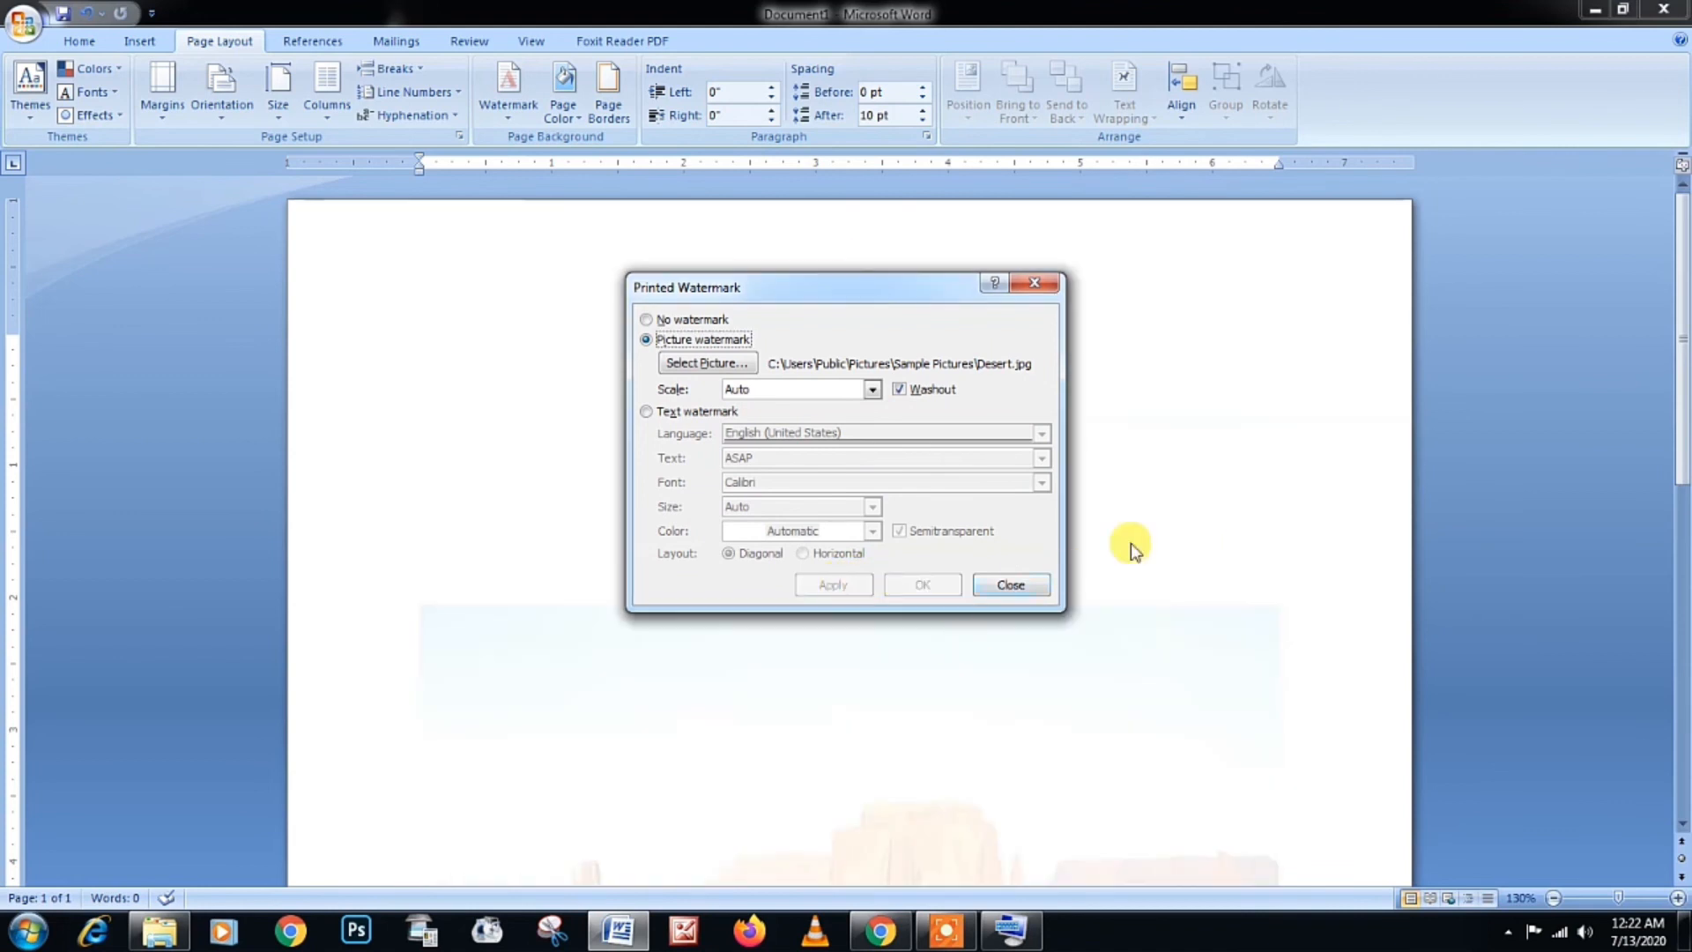
Step: Apply the Desert picture watermark without washout, and reapply it with washout turned on
left_click(901, 390)
left_click(836, 586)
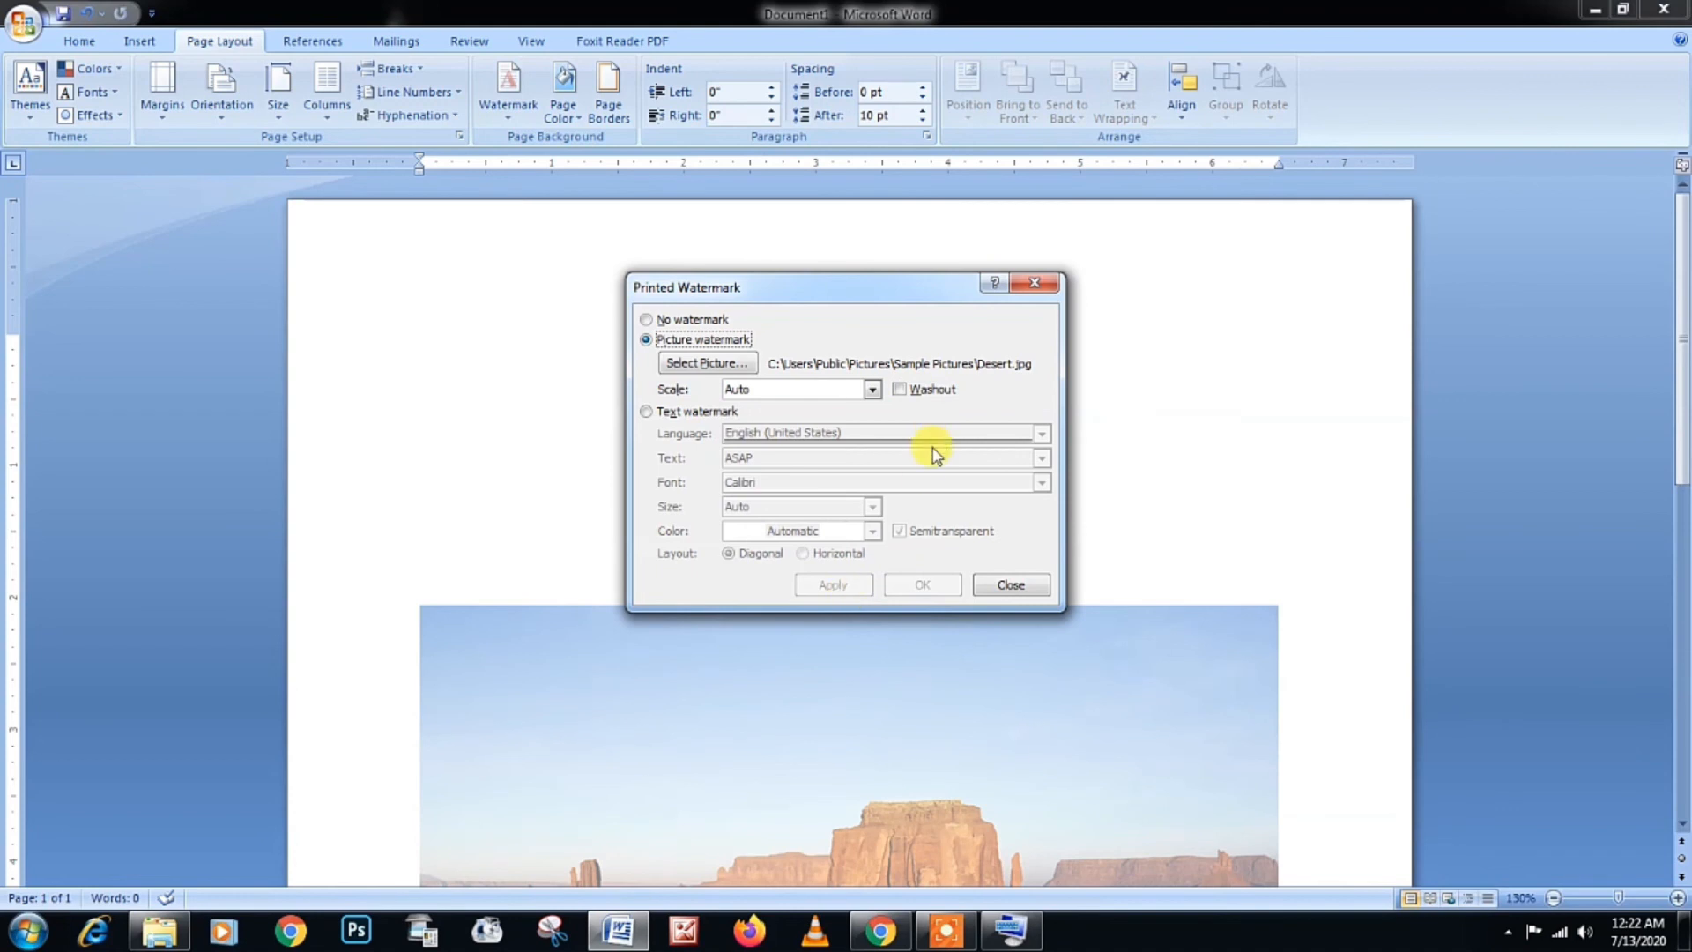
left_click_drag(930, 294, 1049, 427)
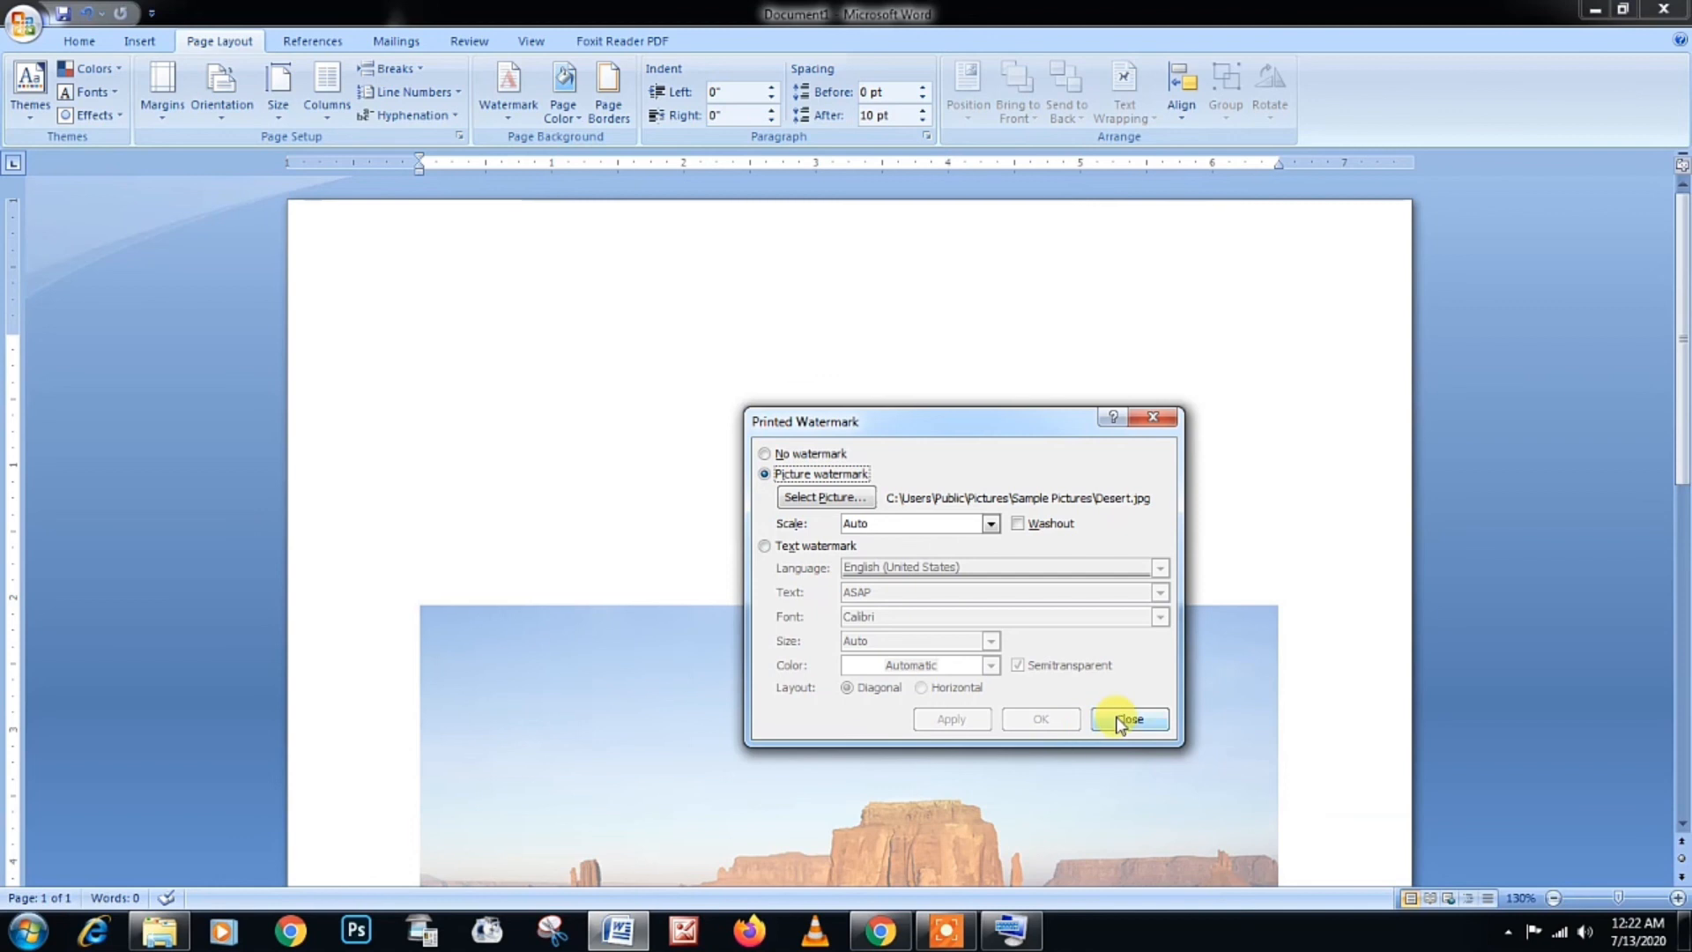
left_click(1019, 524)
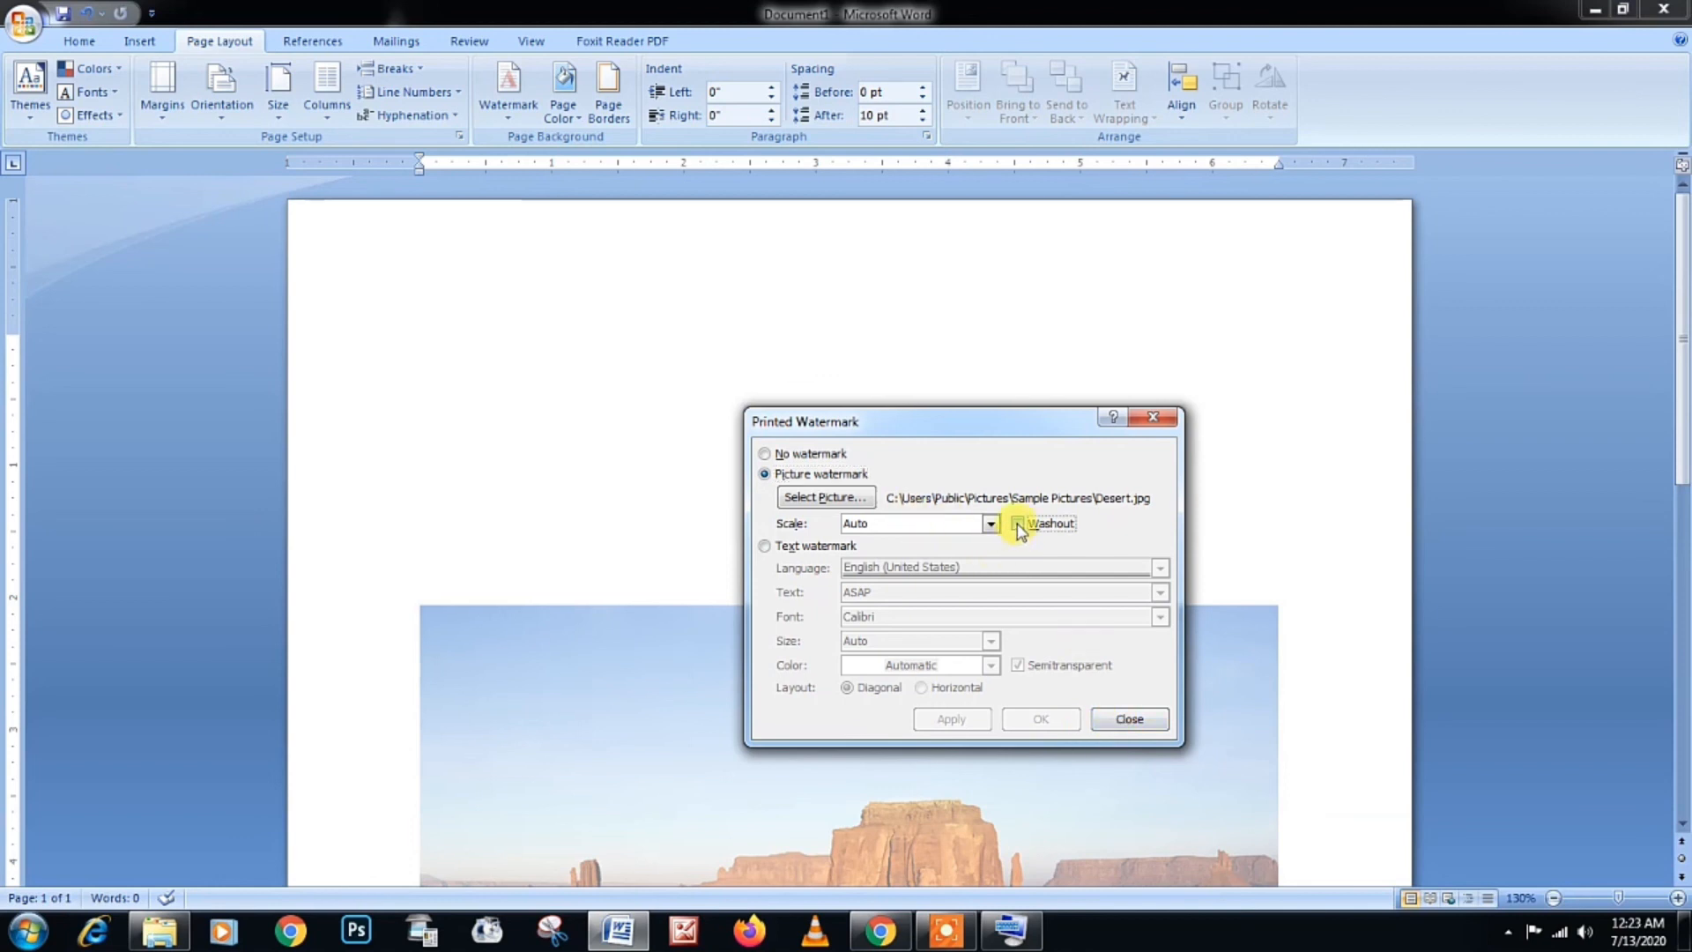
left_click(957, 718)
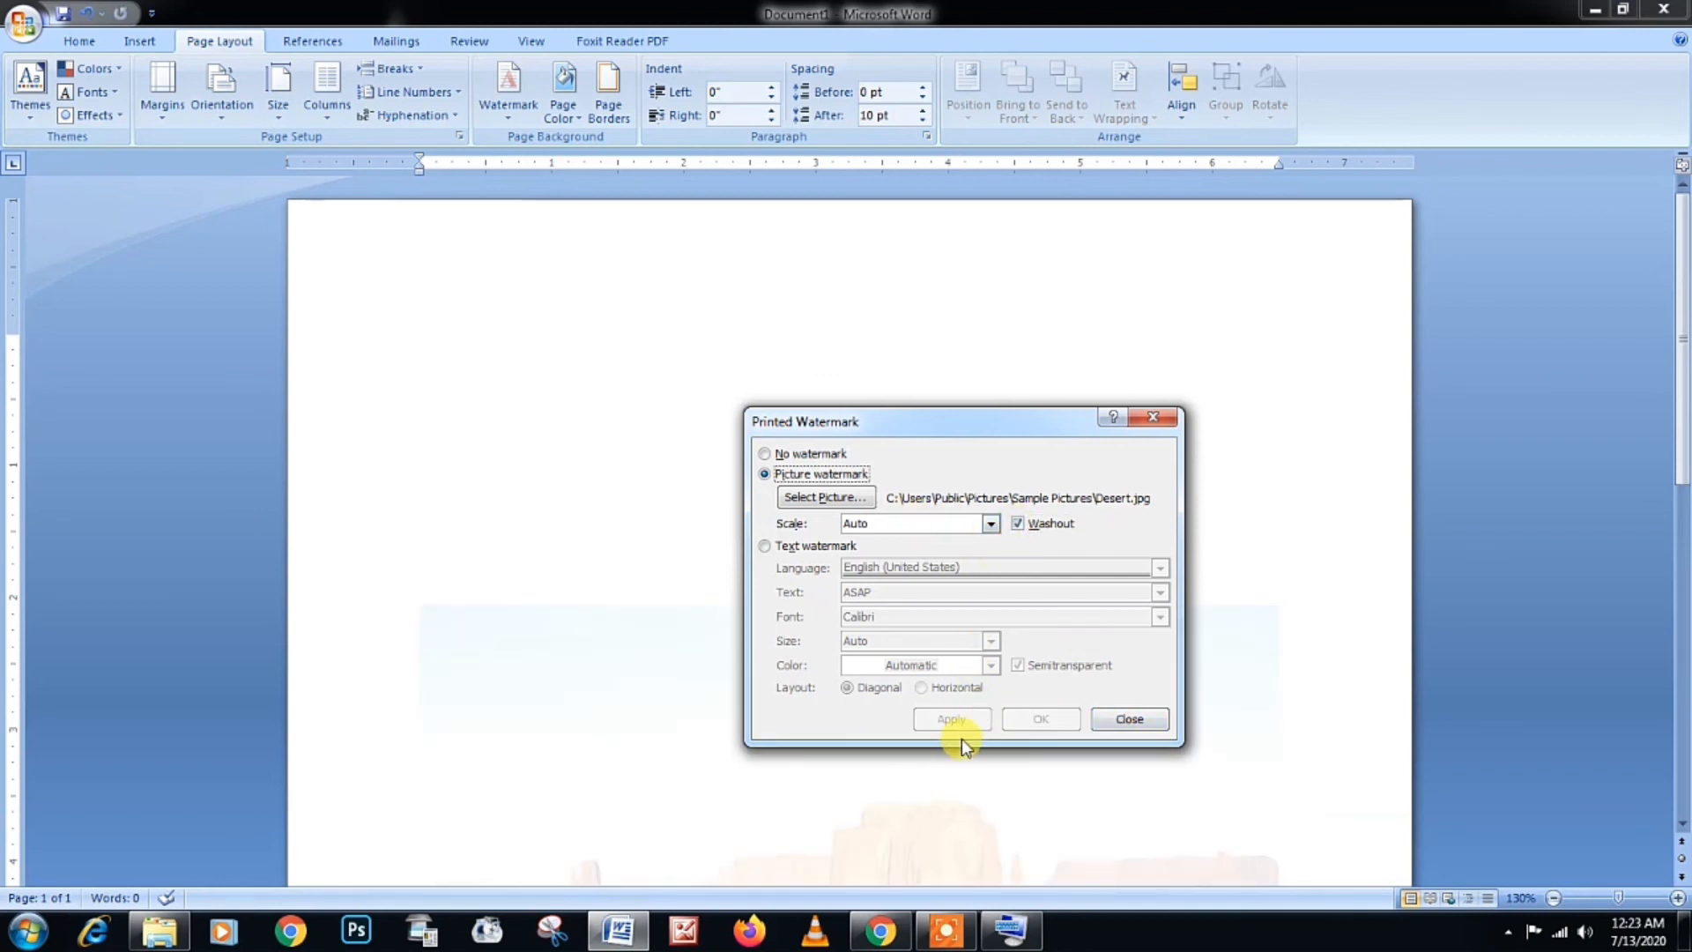
Step: Scale the picture watermark to 200% and turn off its washout, applying each change
left_click(991, 524)
left_click(950, 567)
left_click(965, 721)
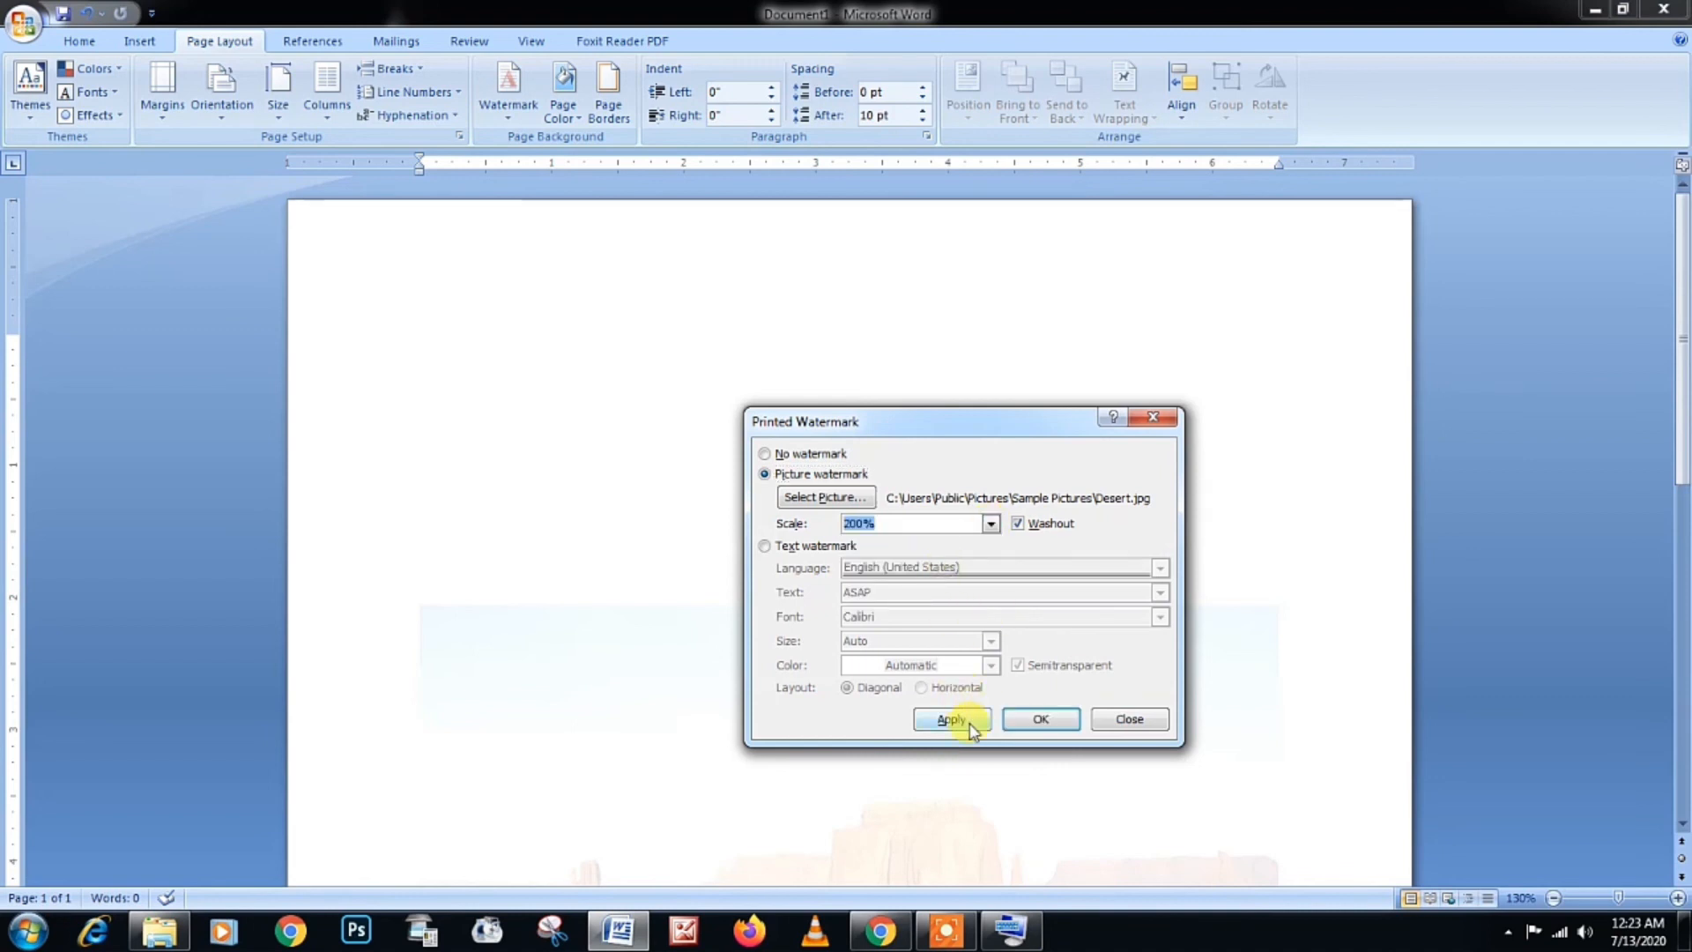
left_click(1018, 524)
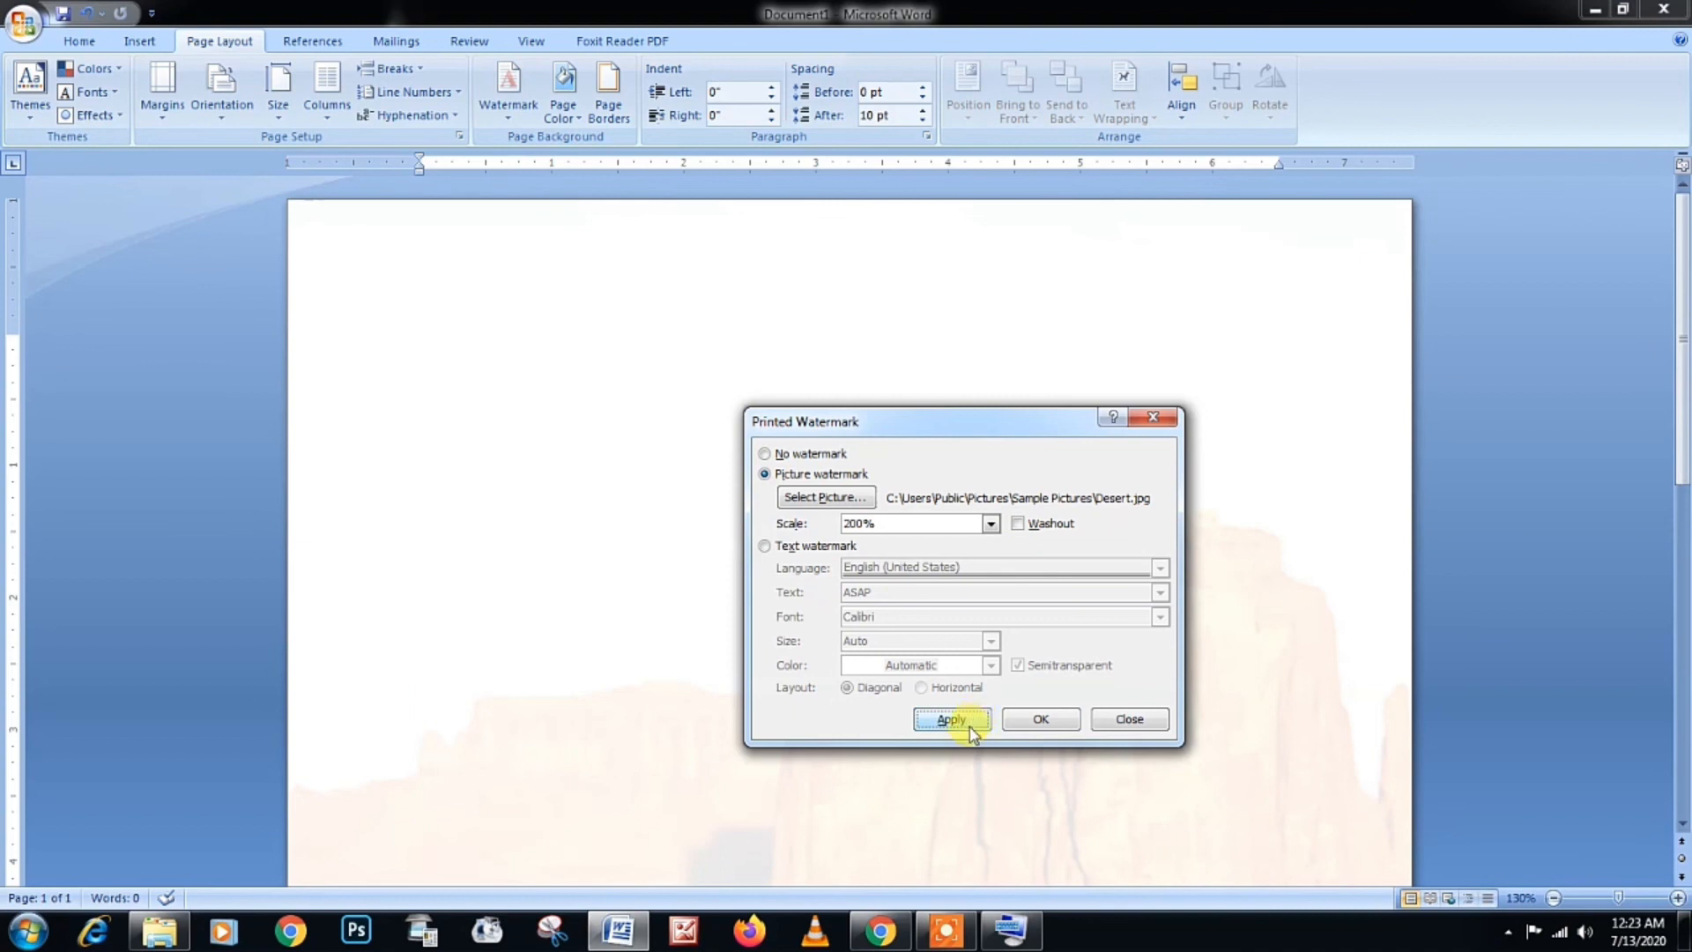
left_click(964, 723)
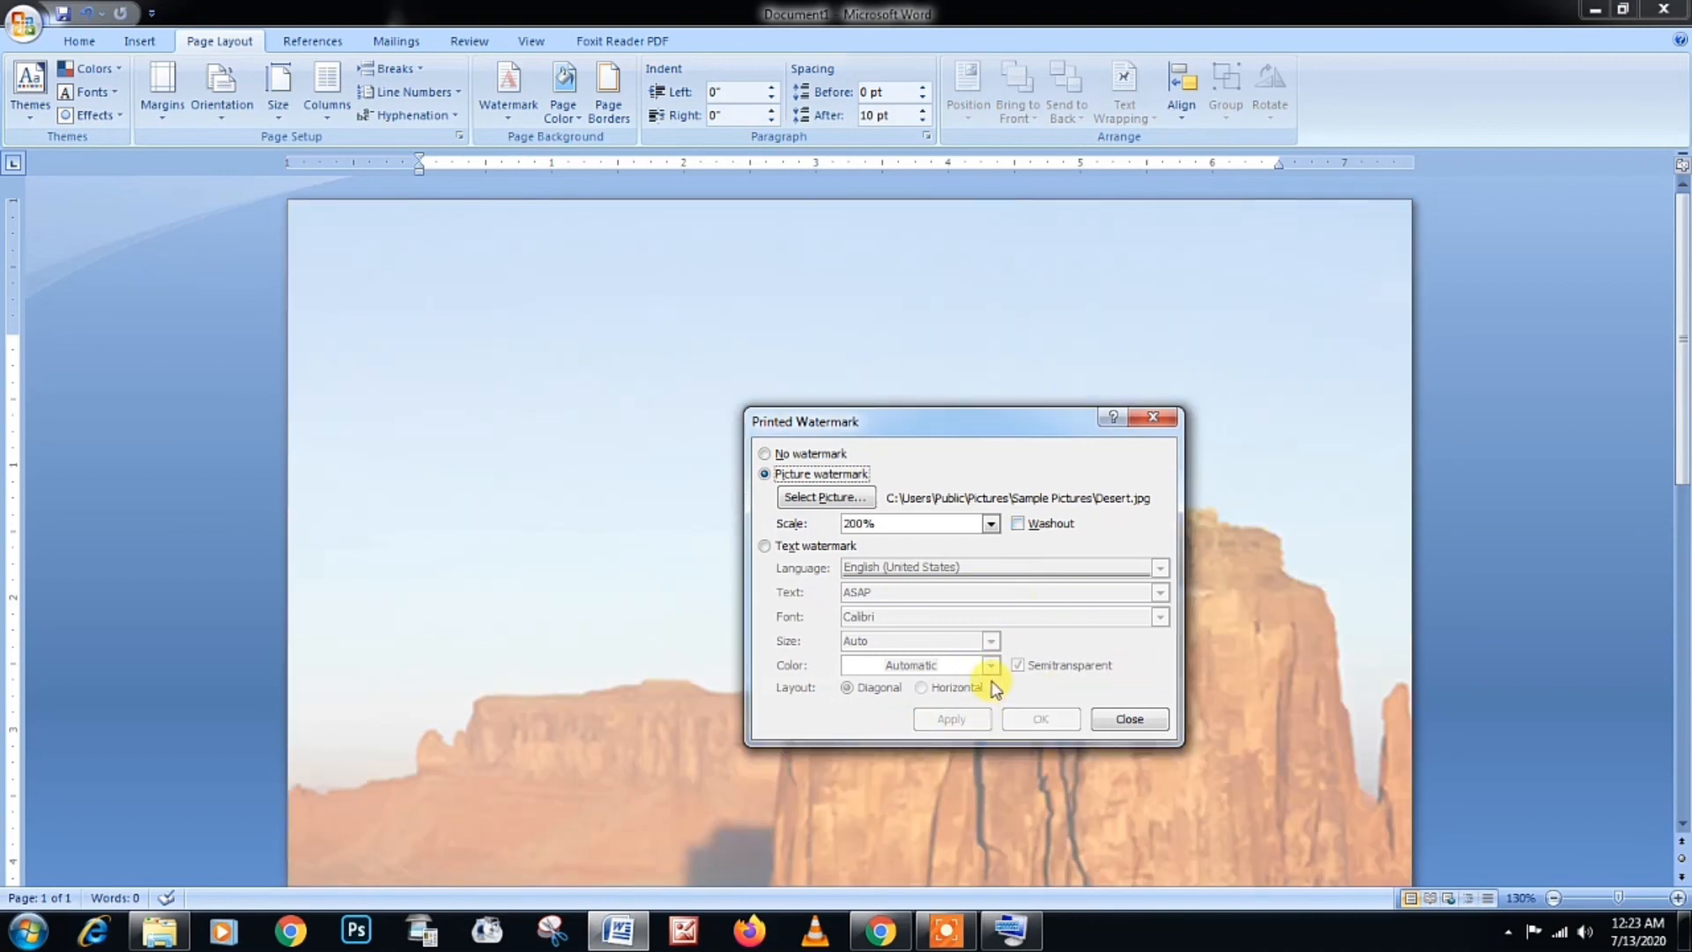
Step: Apply a diagonal text watermark reading "TECHnical Era" and turn off its Semitransparent option
left_click(766, 546)
left_click(966, 592)
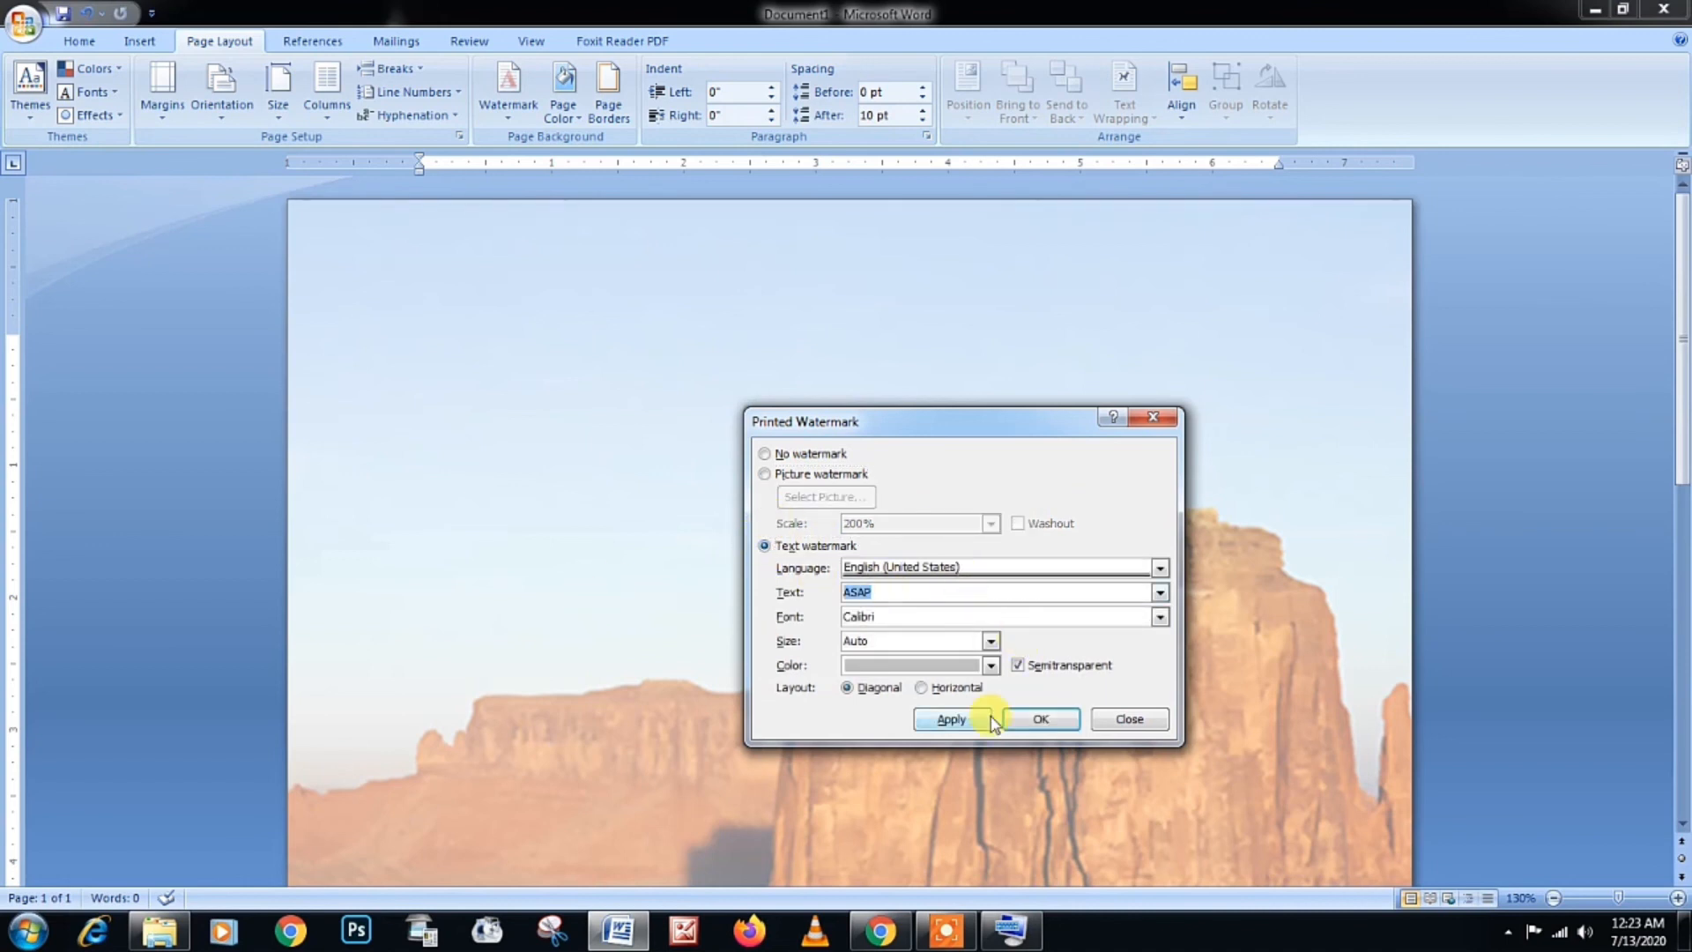
type("TECHnical ER")
key("BackSpace")
key("BackSpace")
type("ra")
left_click(942, 725)
left_click(1018, 666)
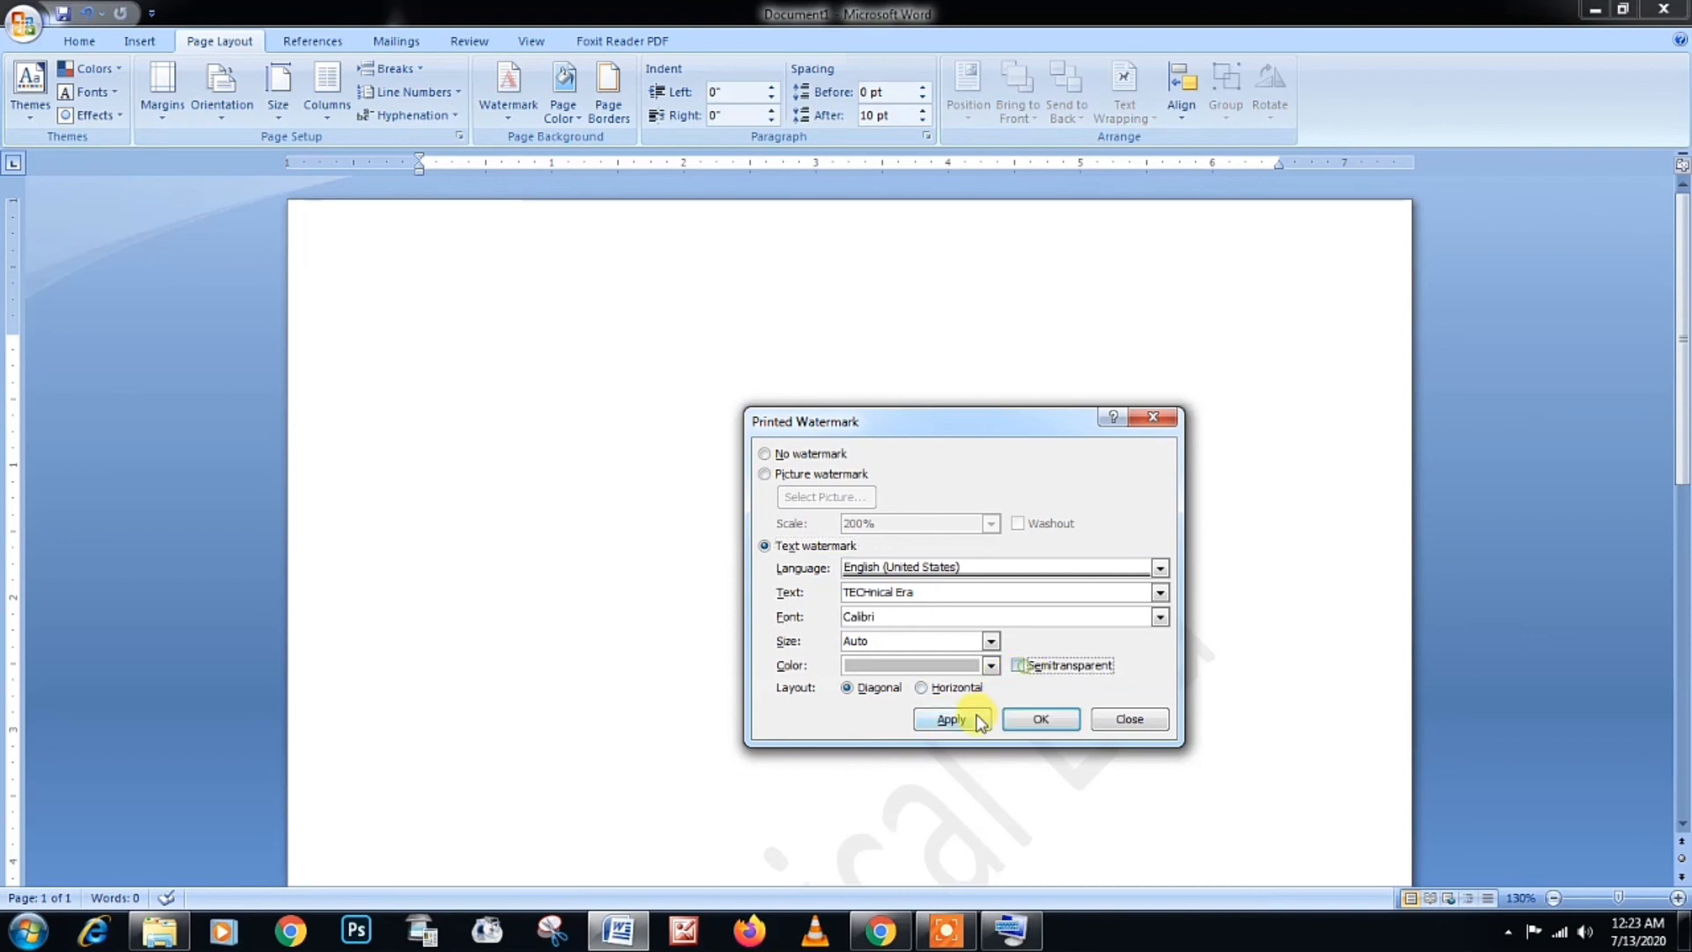
left_click(977, 719)
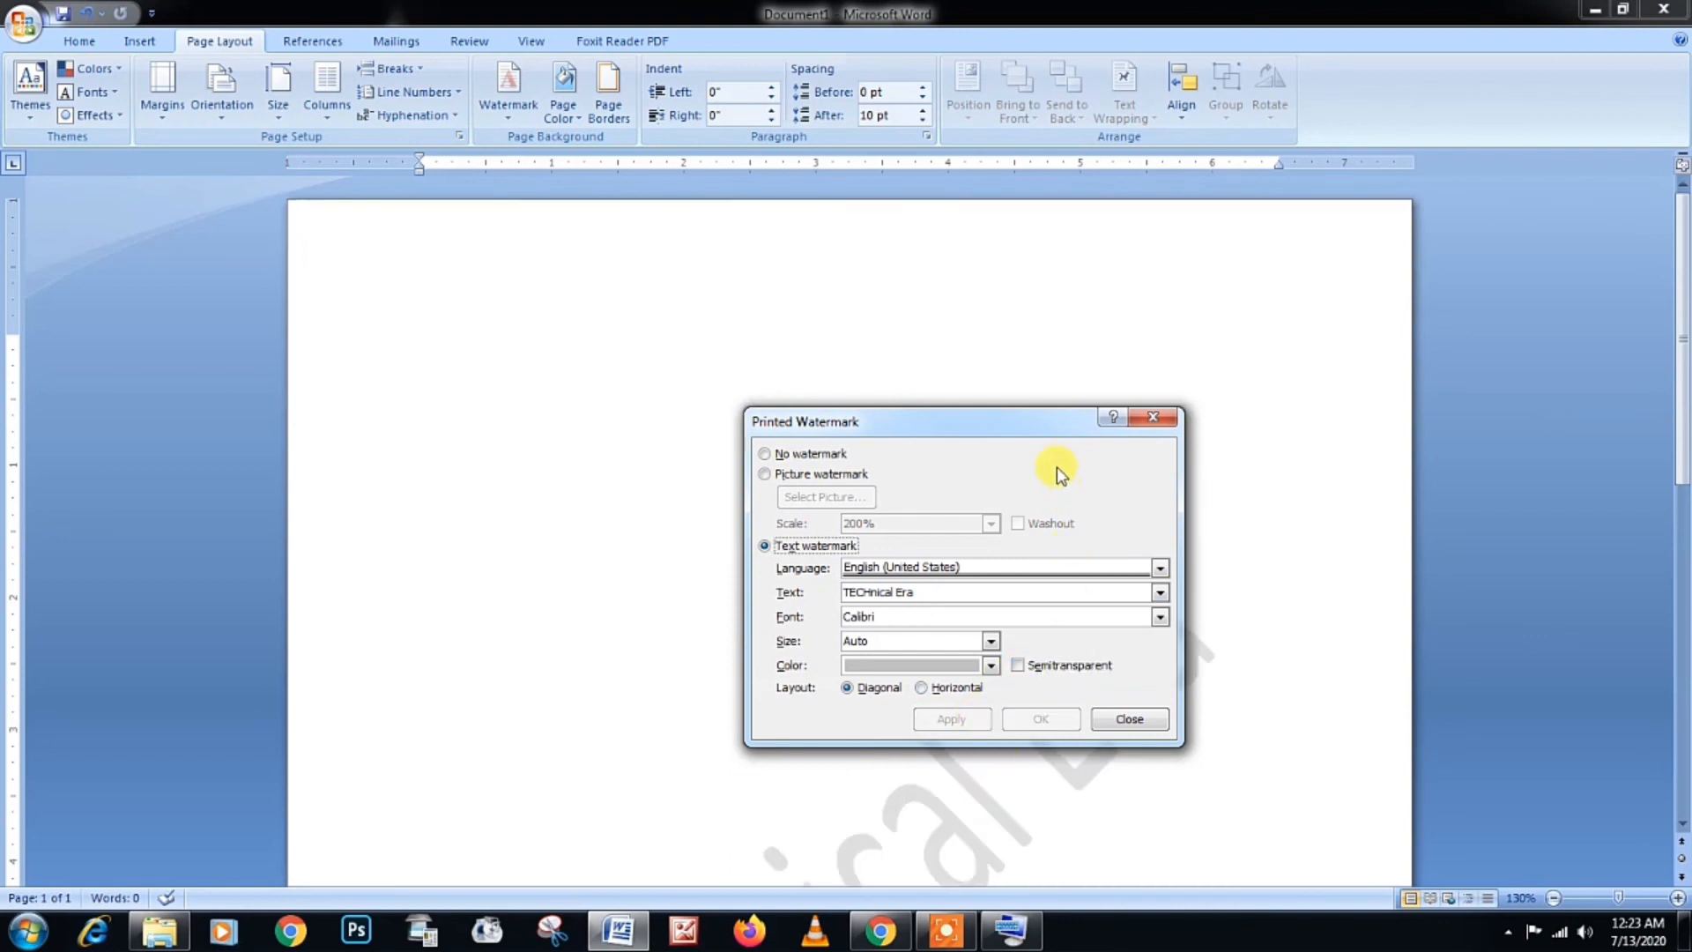
Step: Set the text watermark's font size to 100, confirm it and check the result on the page
left_click(949, 638)
left_click(991, 640)
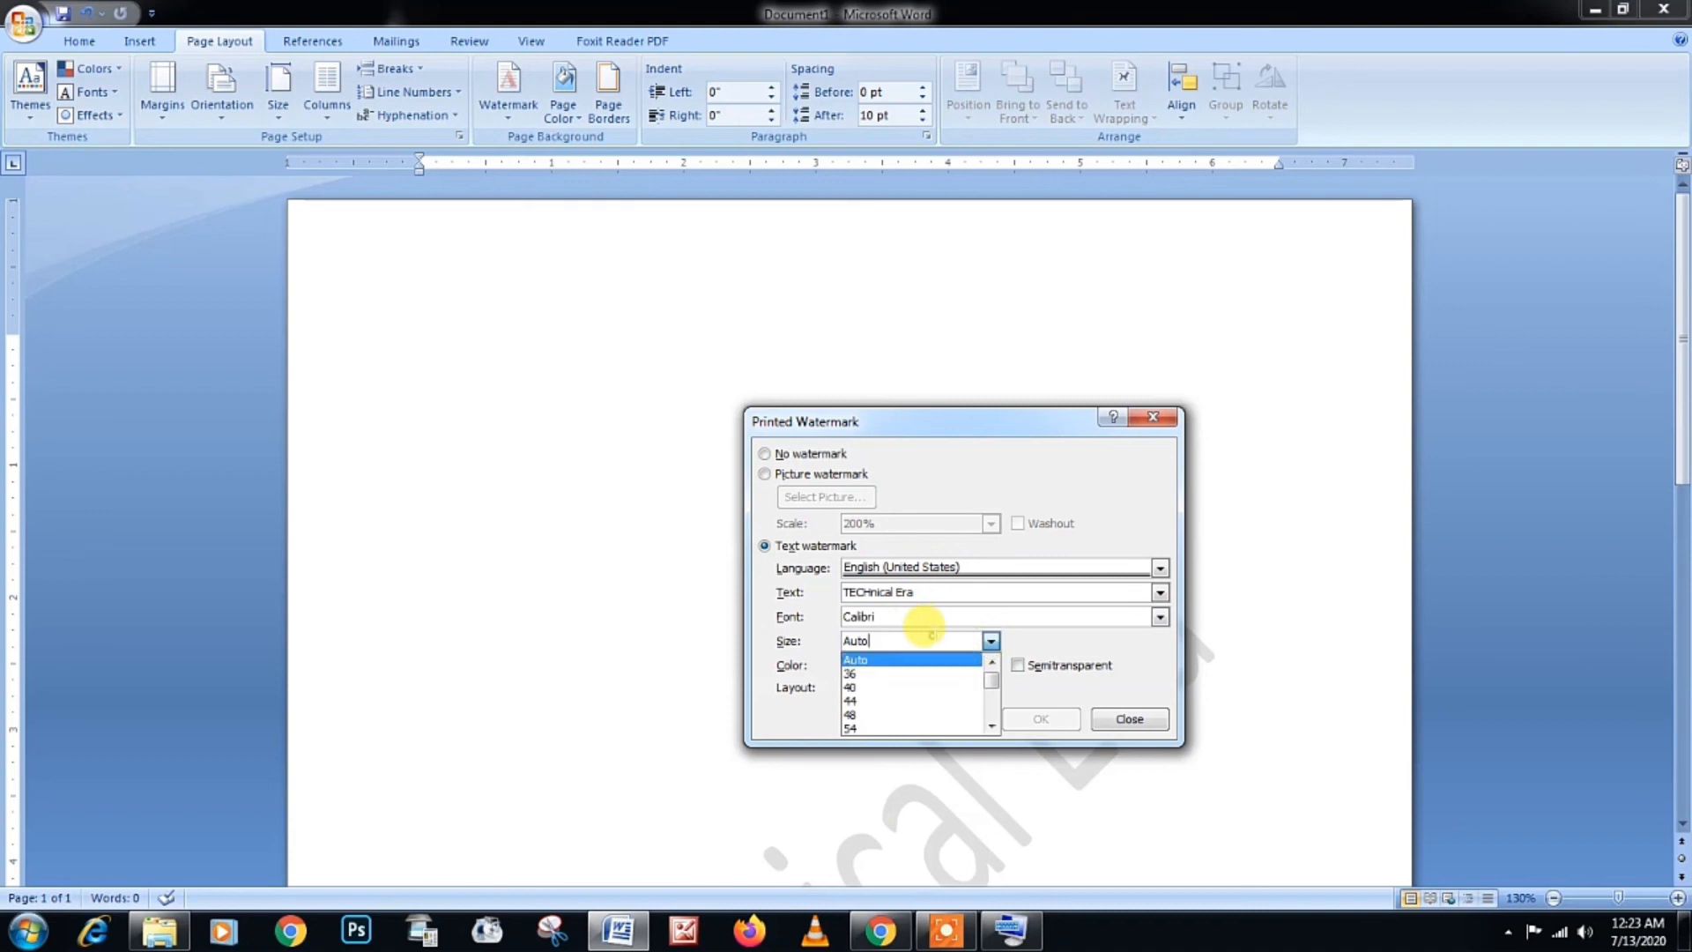
left_click_drag(927, 633, 743, 645)
type("100")
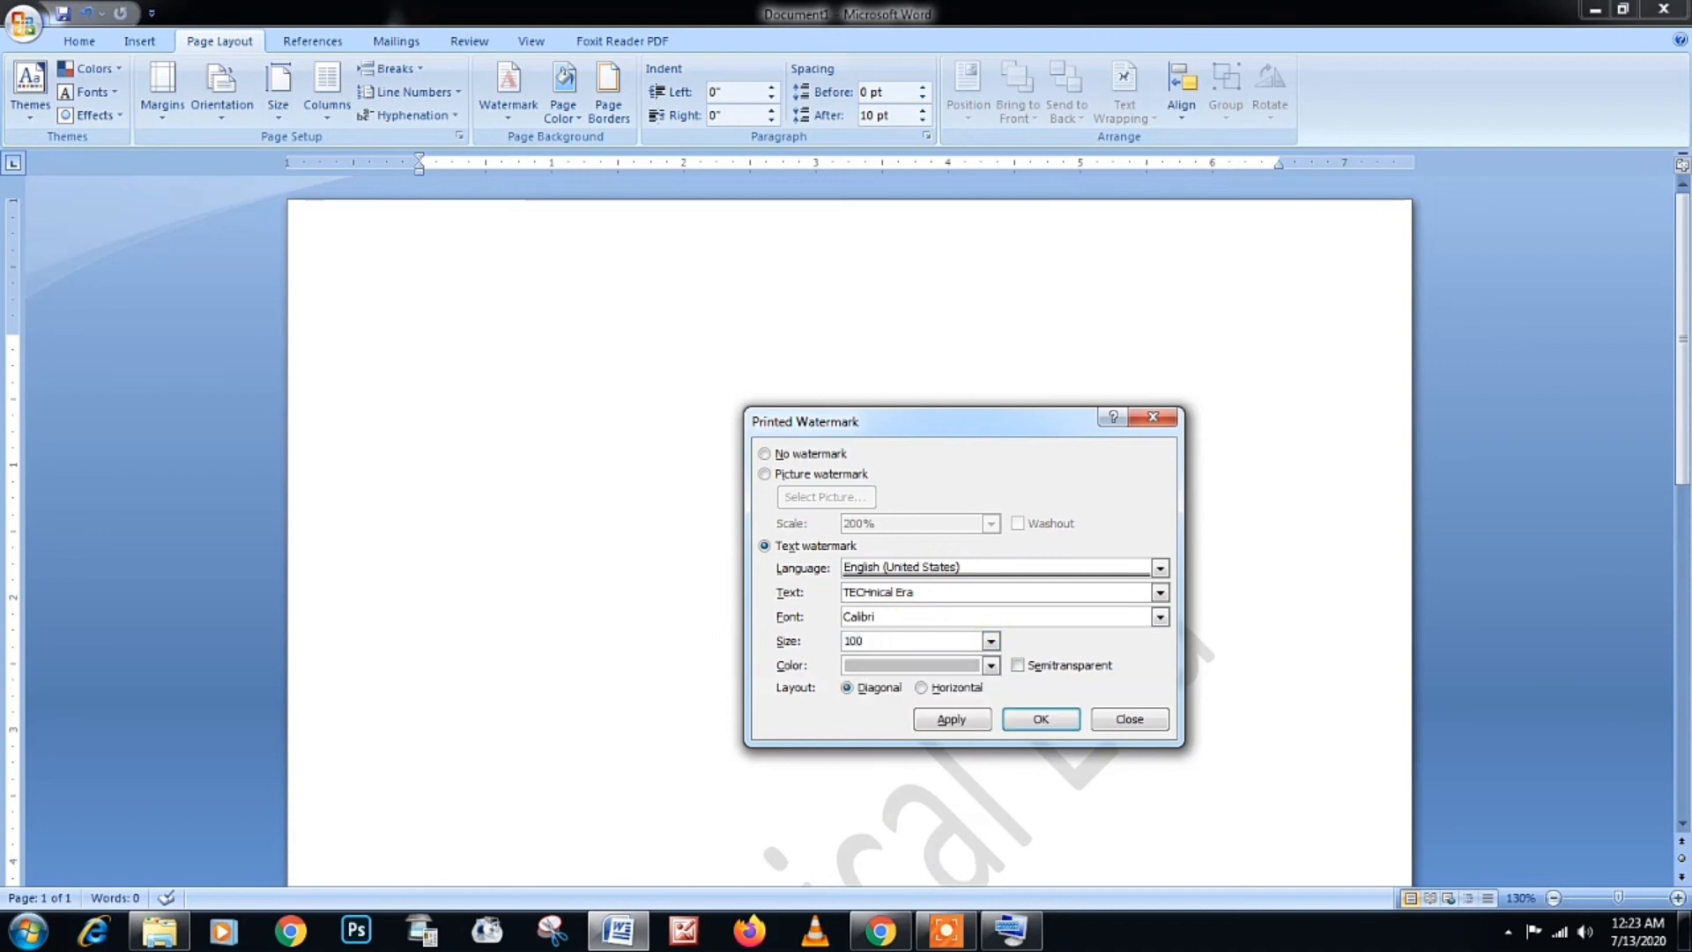
key("Return")
scroll(1038, 745, "down", 5)
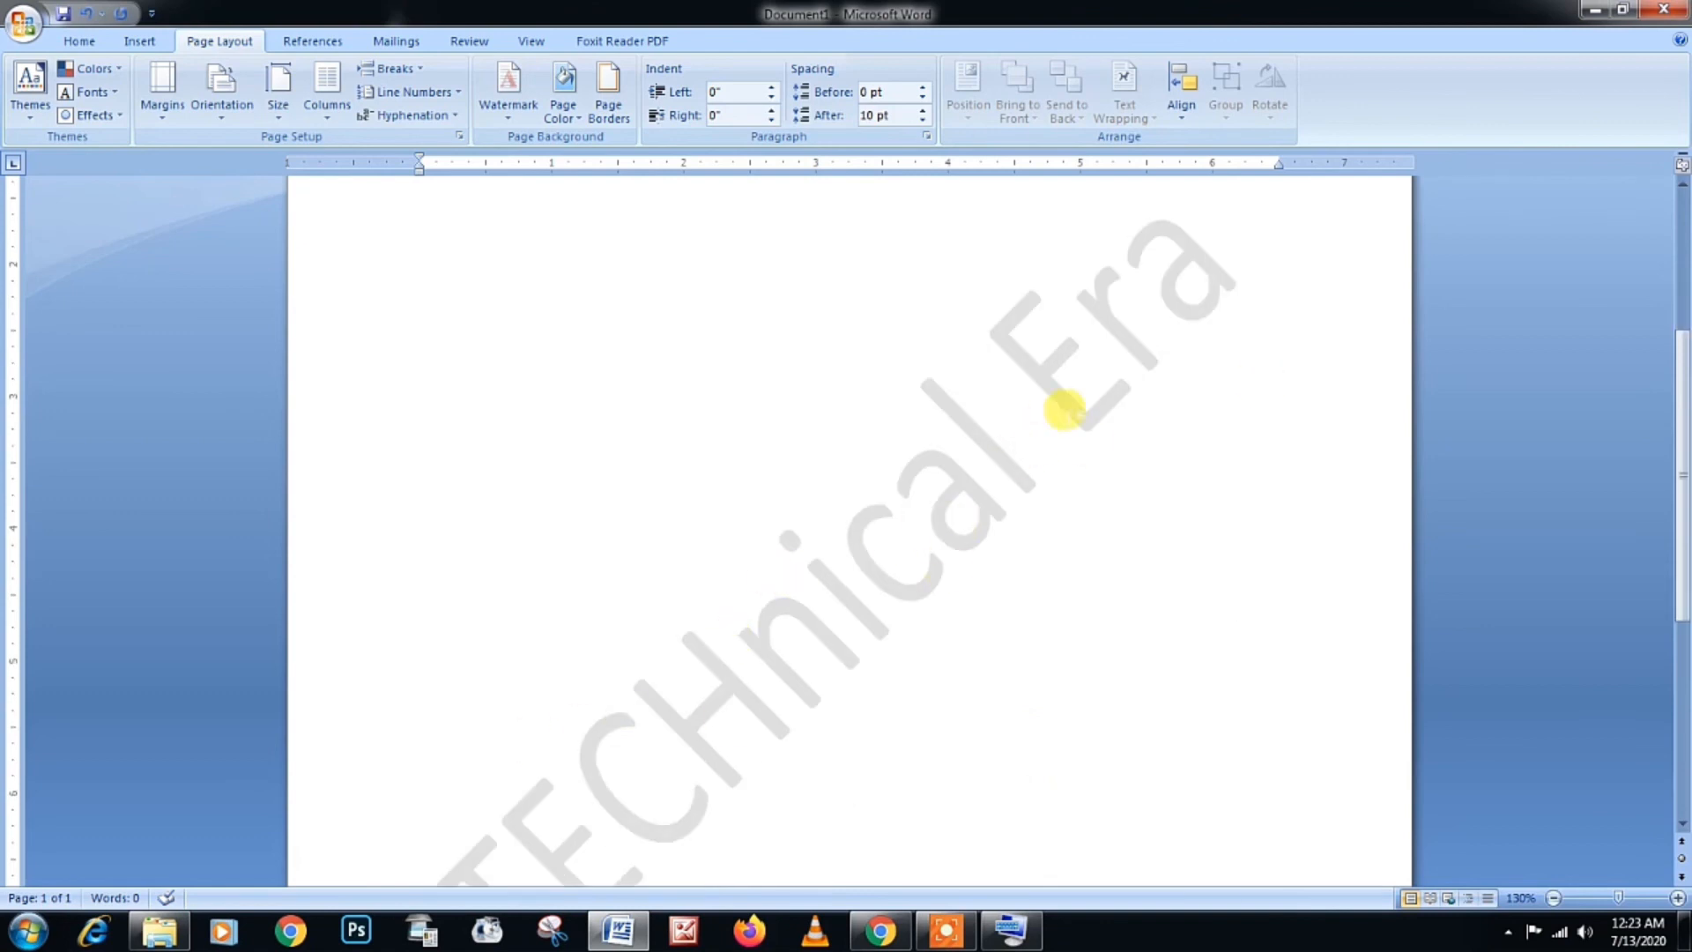
scroll(869, 521, "up", 3)
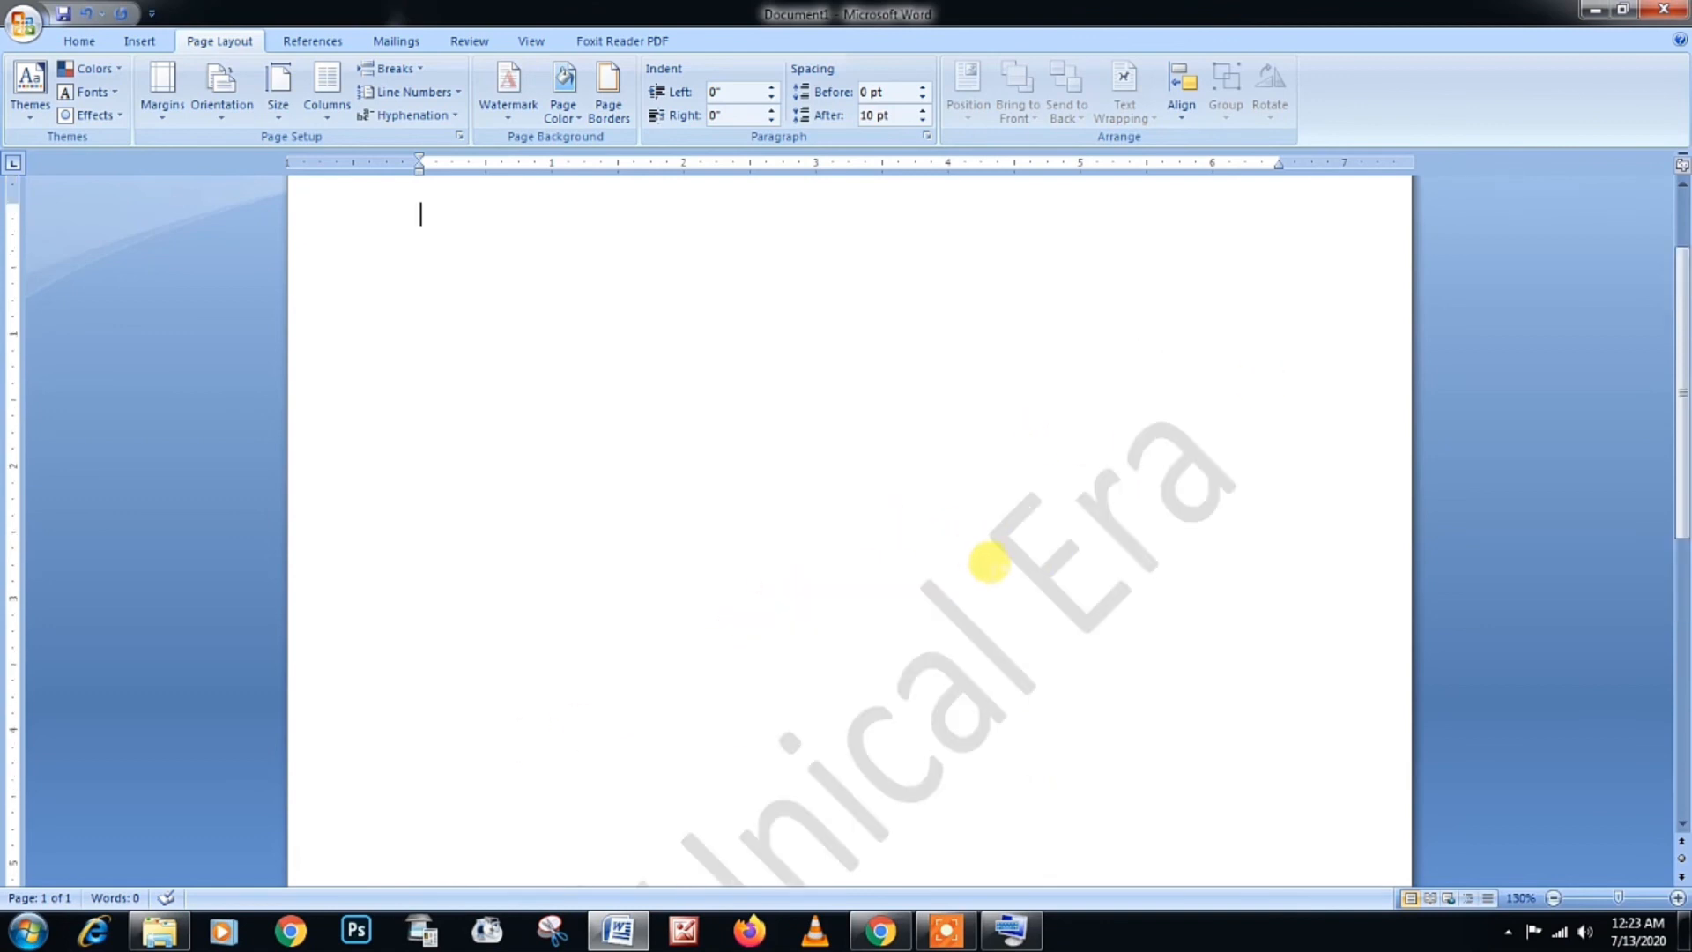
Step: Add a 3 pt thick-thin double-line box border around the pages of the whole document
left_click(608, 88)
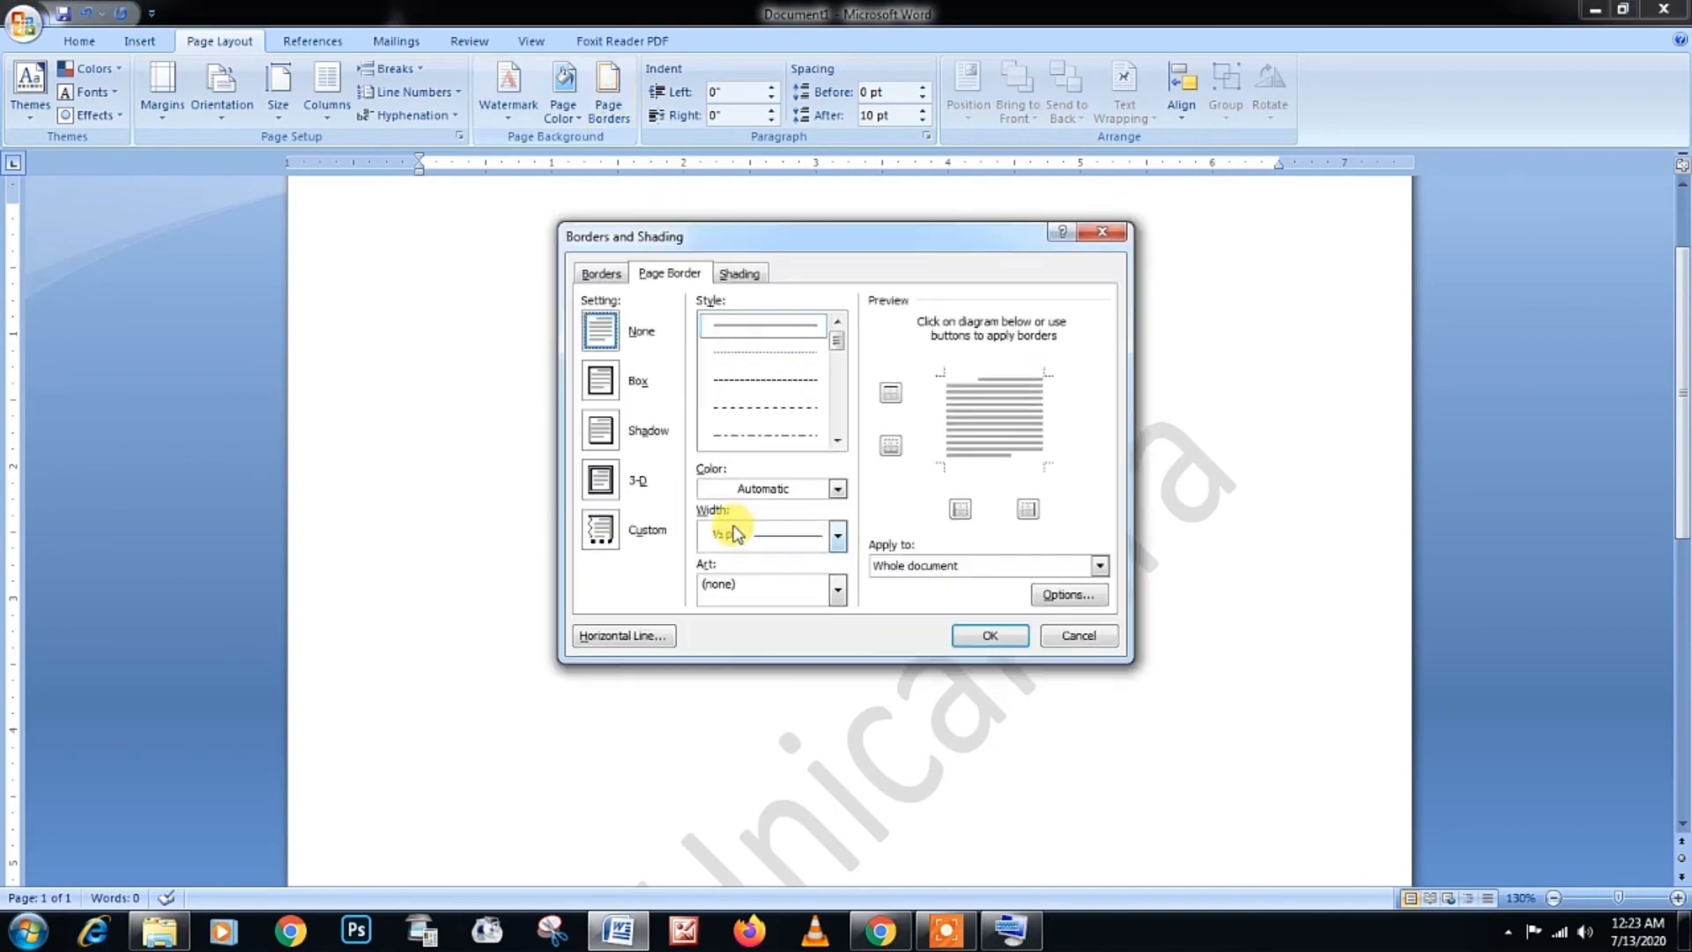
left_click_drag(837, 344, 841, 413)
left_click(785, 424)
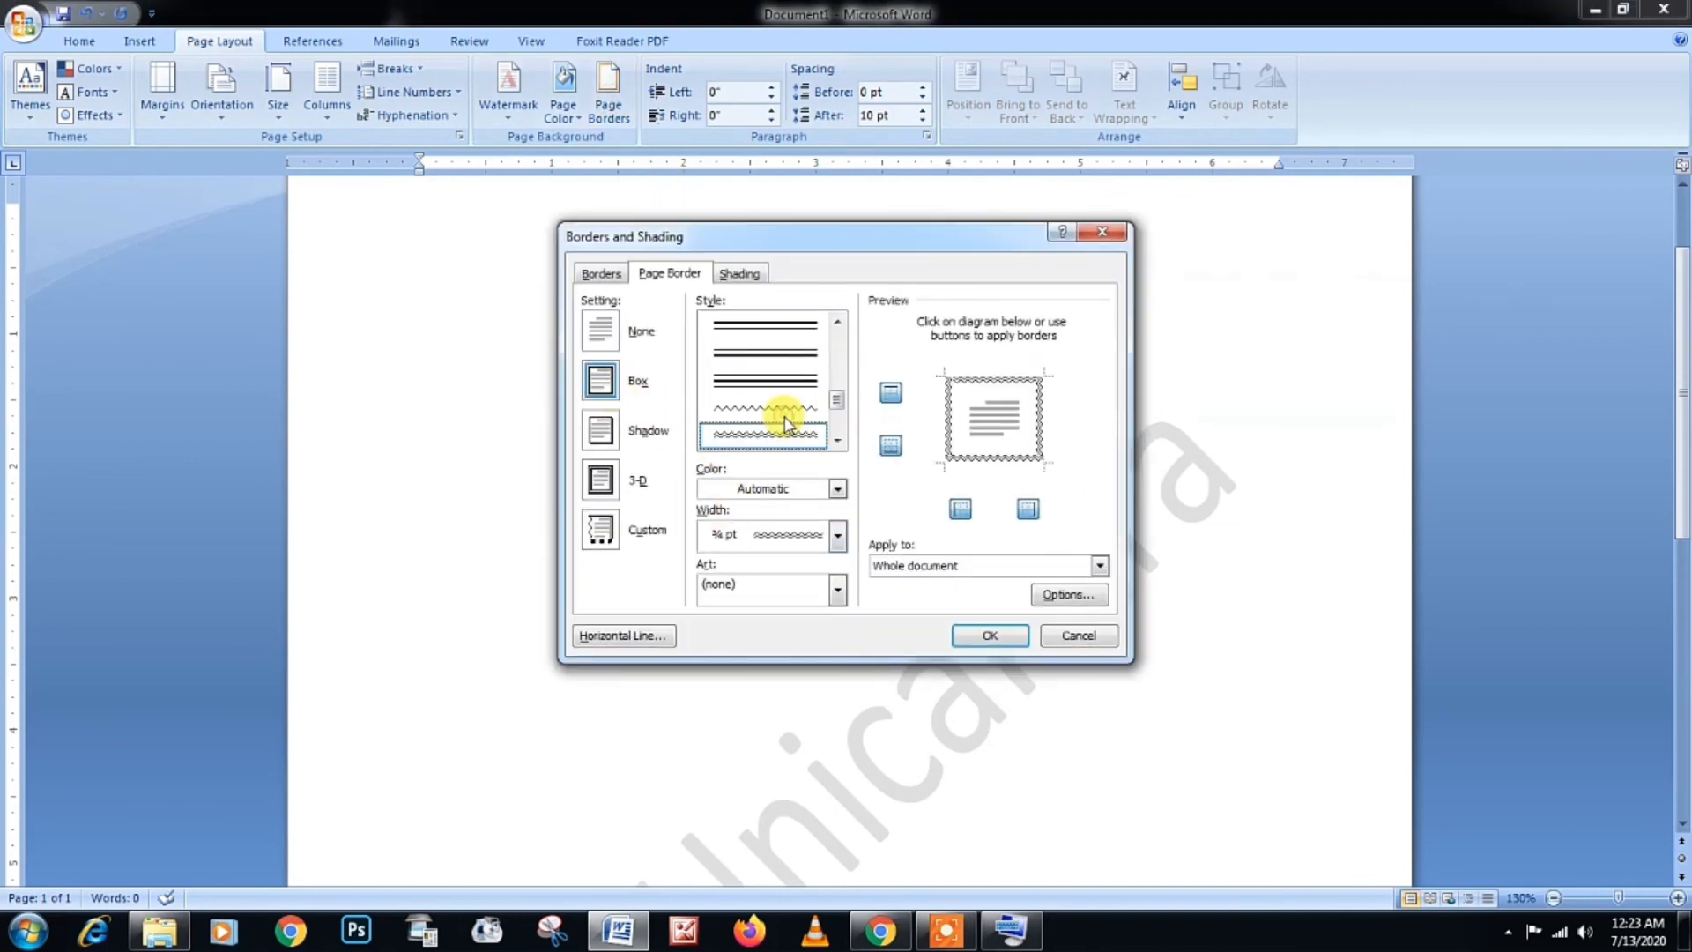
left_click(777, 386)
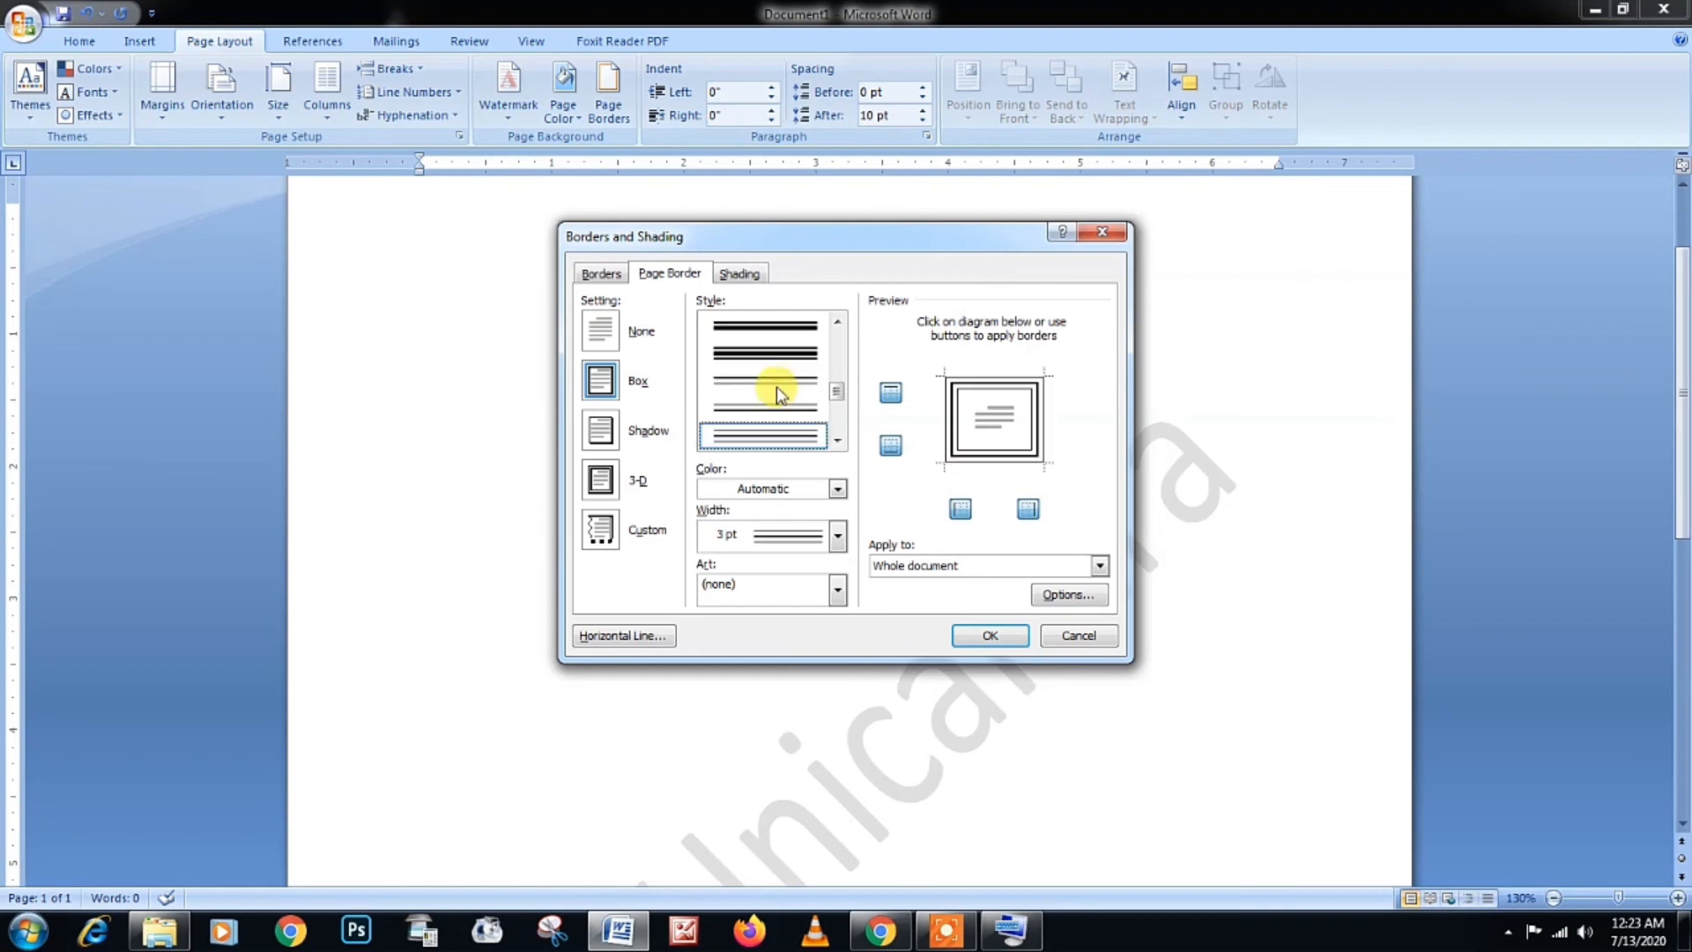
left_click(777, 386)
left_click(966, 637)
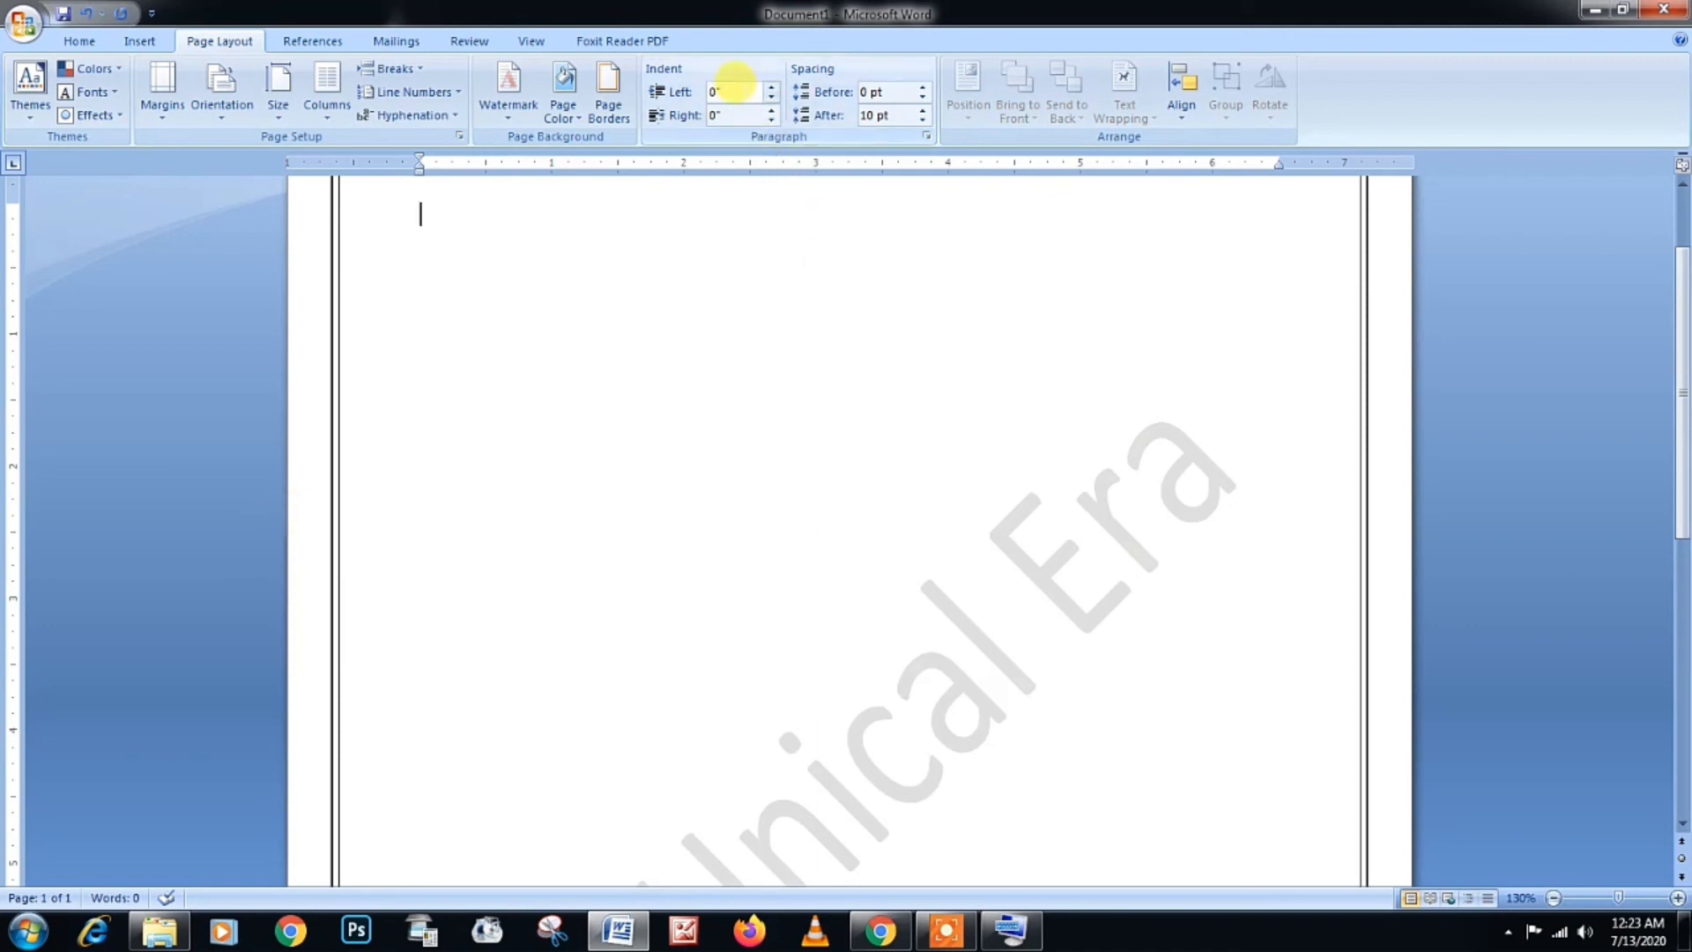
Step: Set the page border's top, bottom, left and right margins to 20 pt, measured from the edge of the page
left_click(621, 123)
left_click(1066, 594)
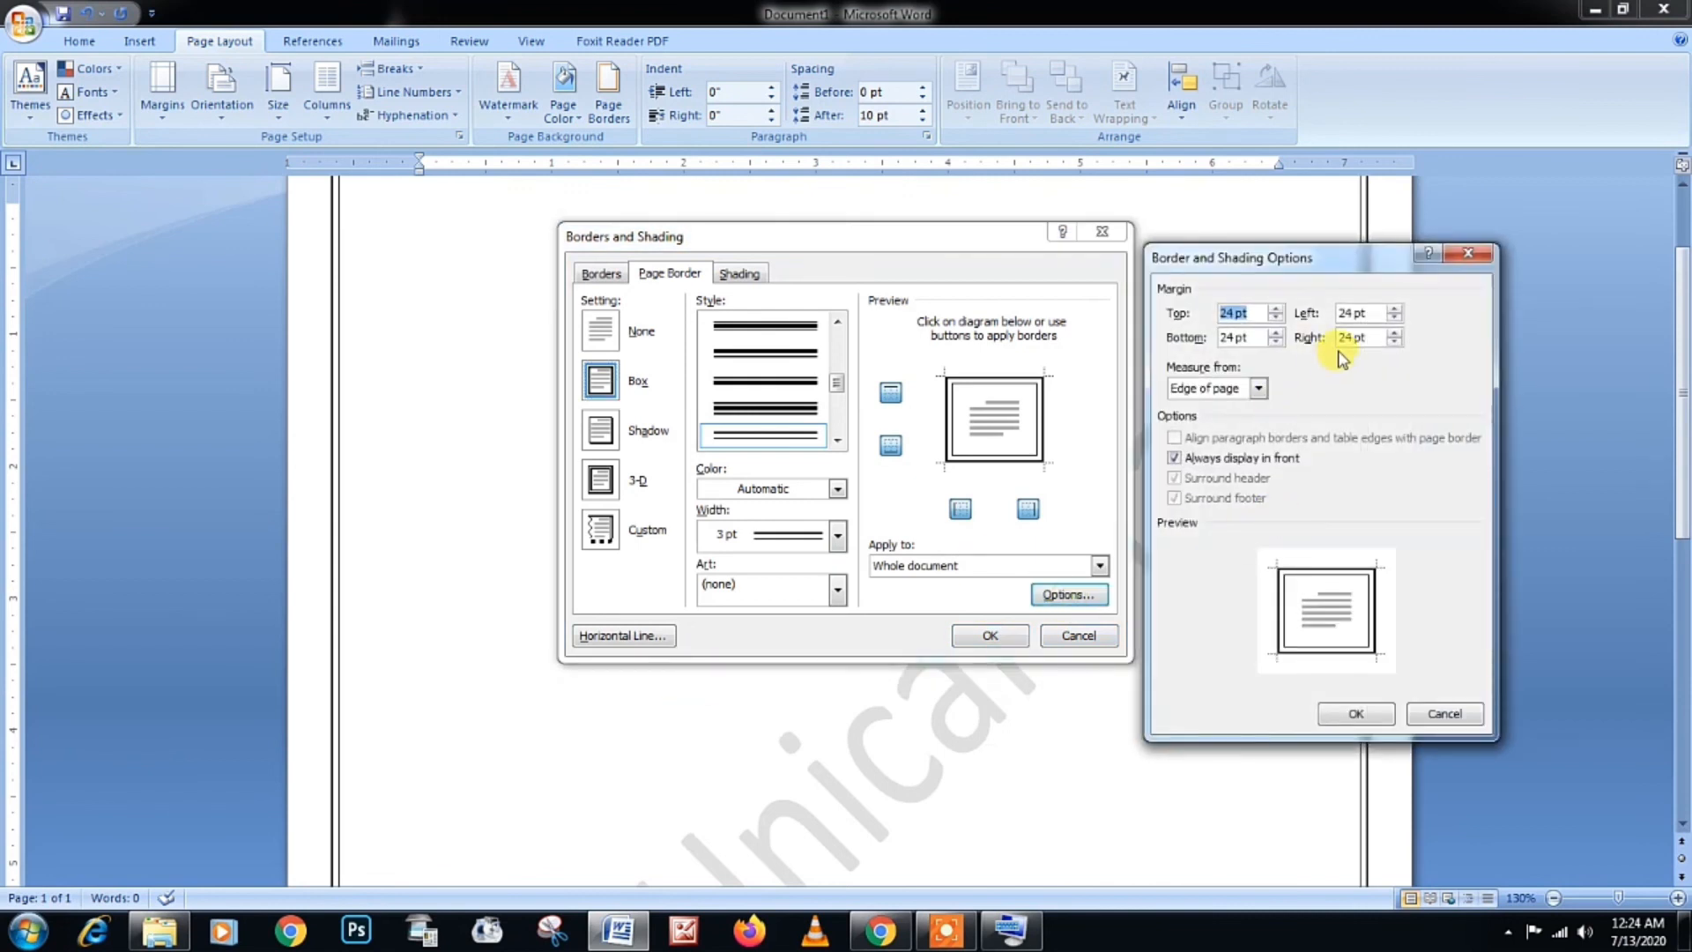
type("20")
key("Tab")
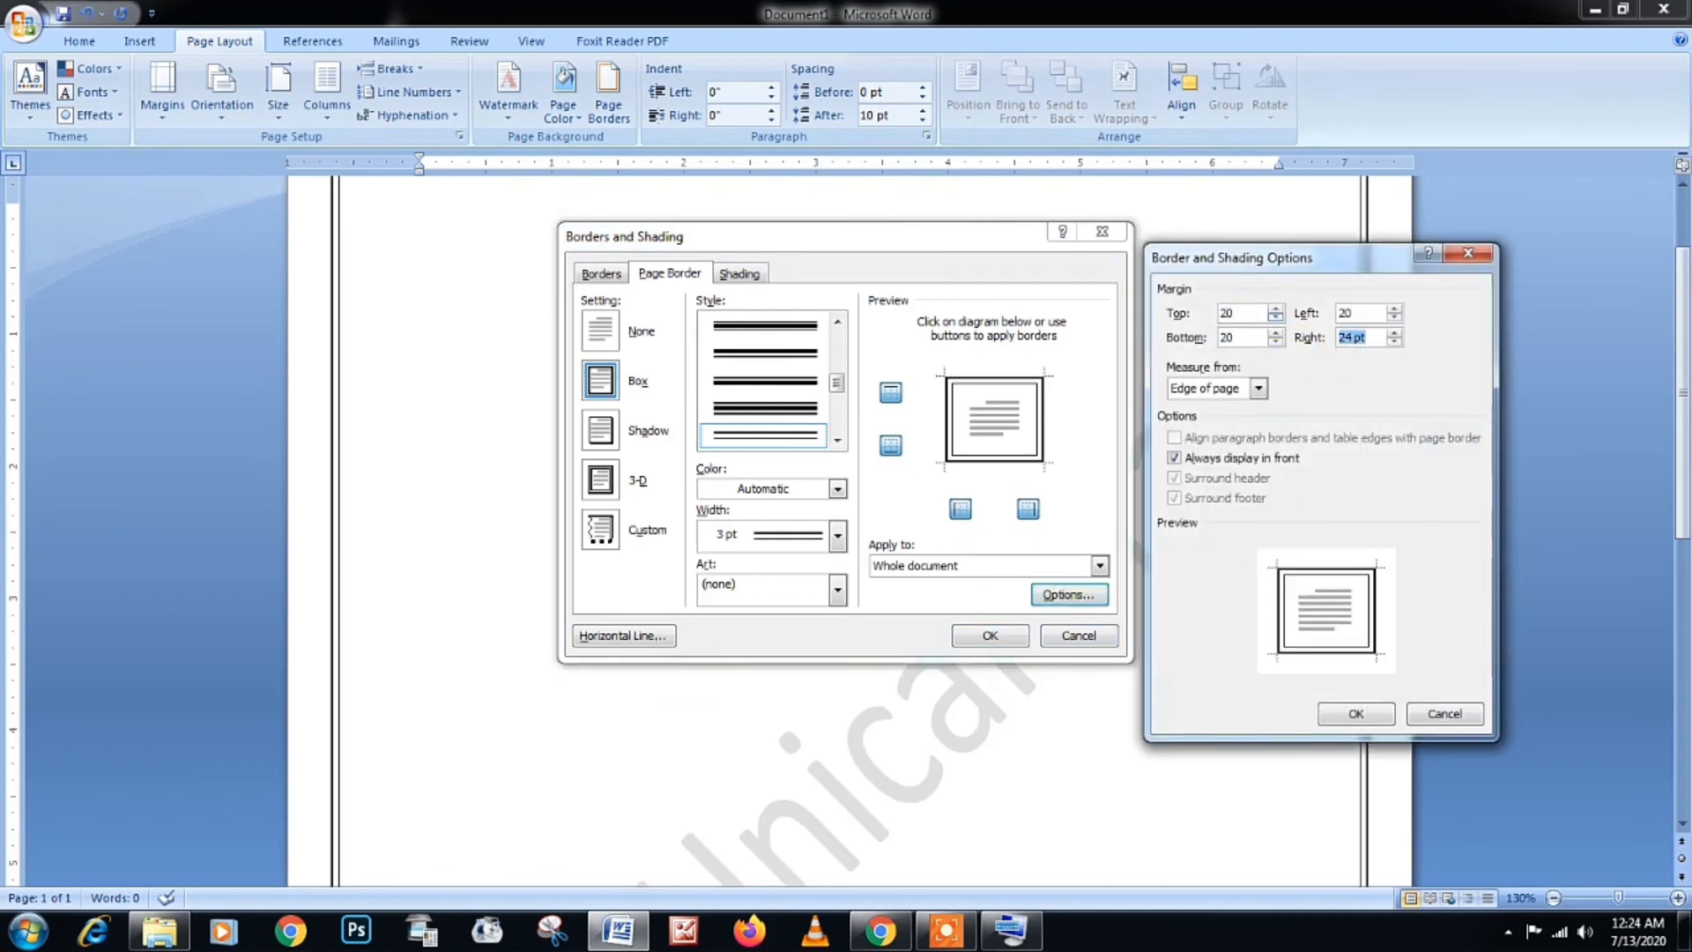
left_click(1391, 721)
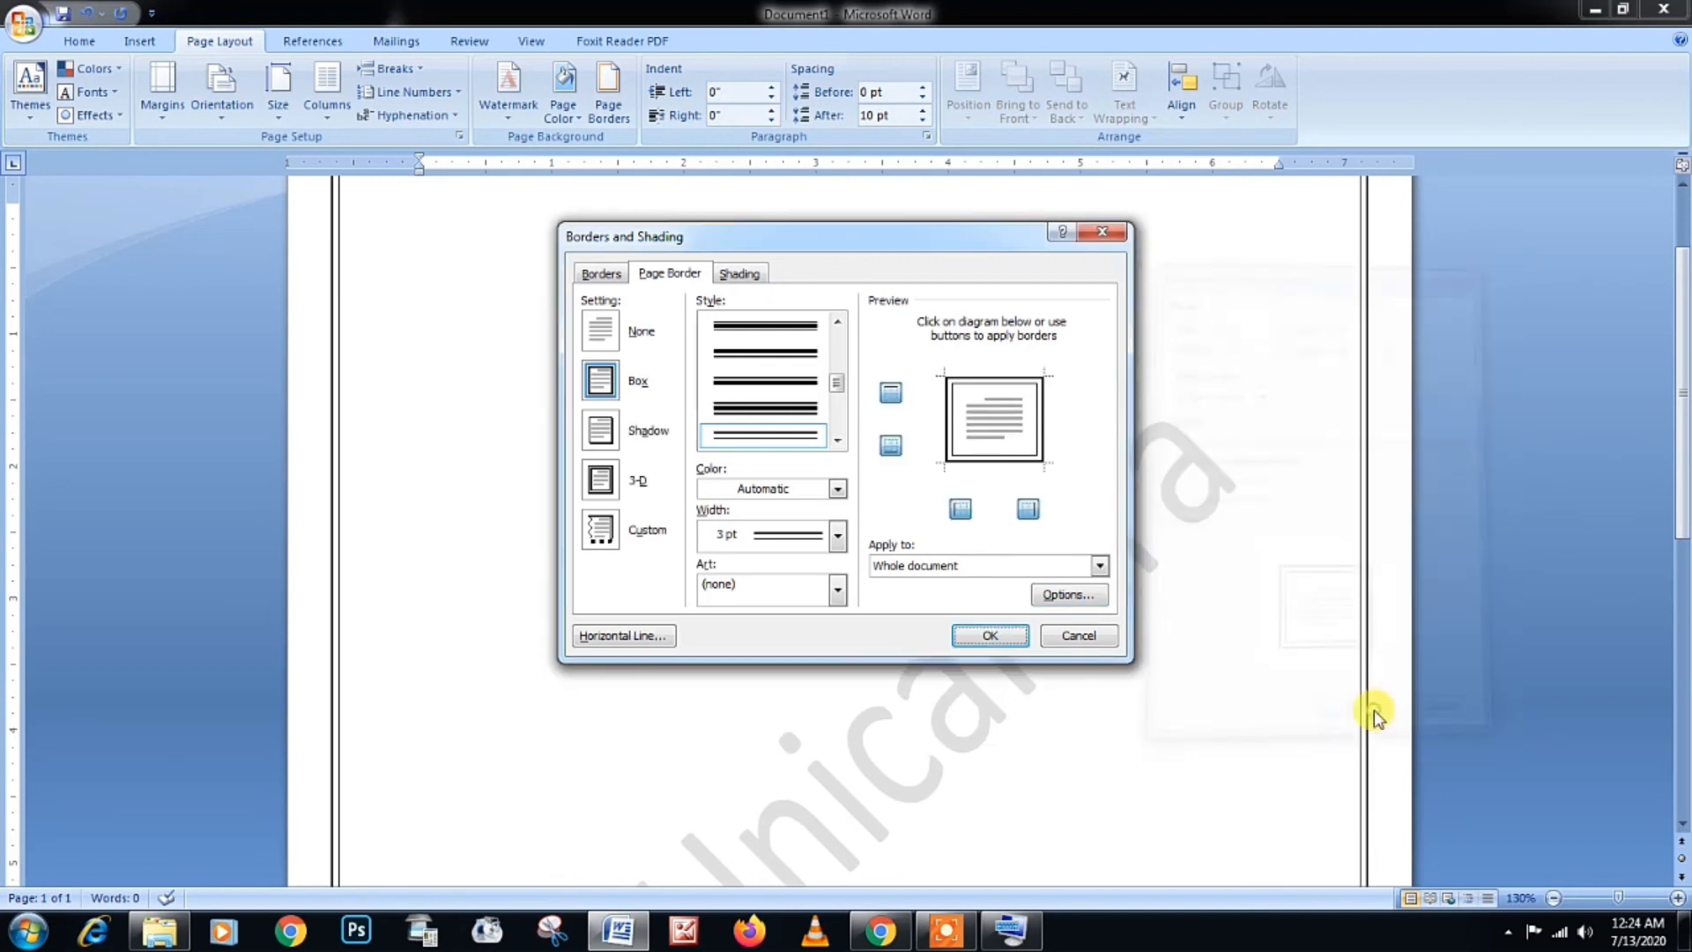
left_click(1014, 634)
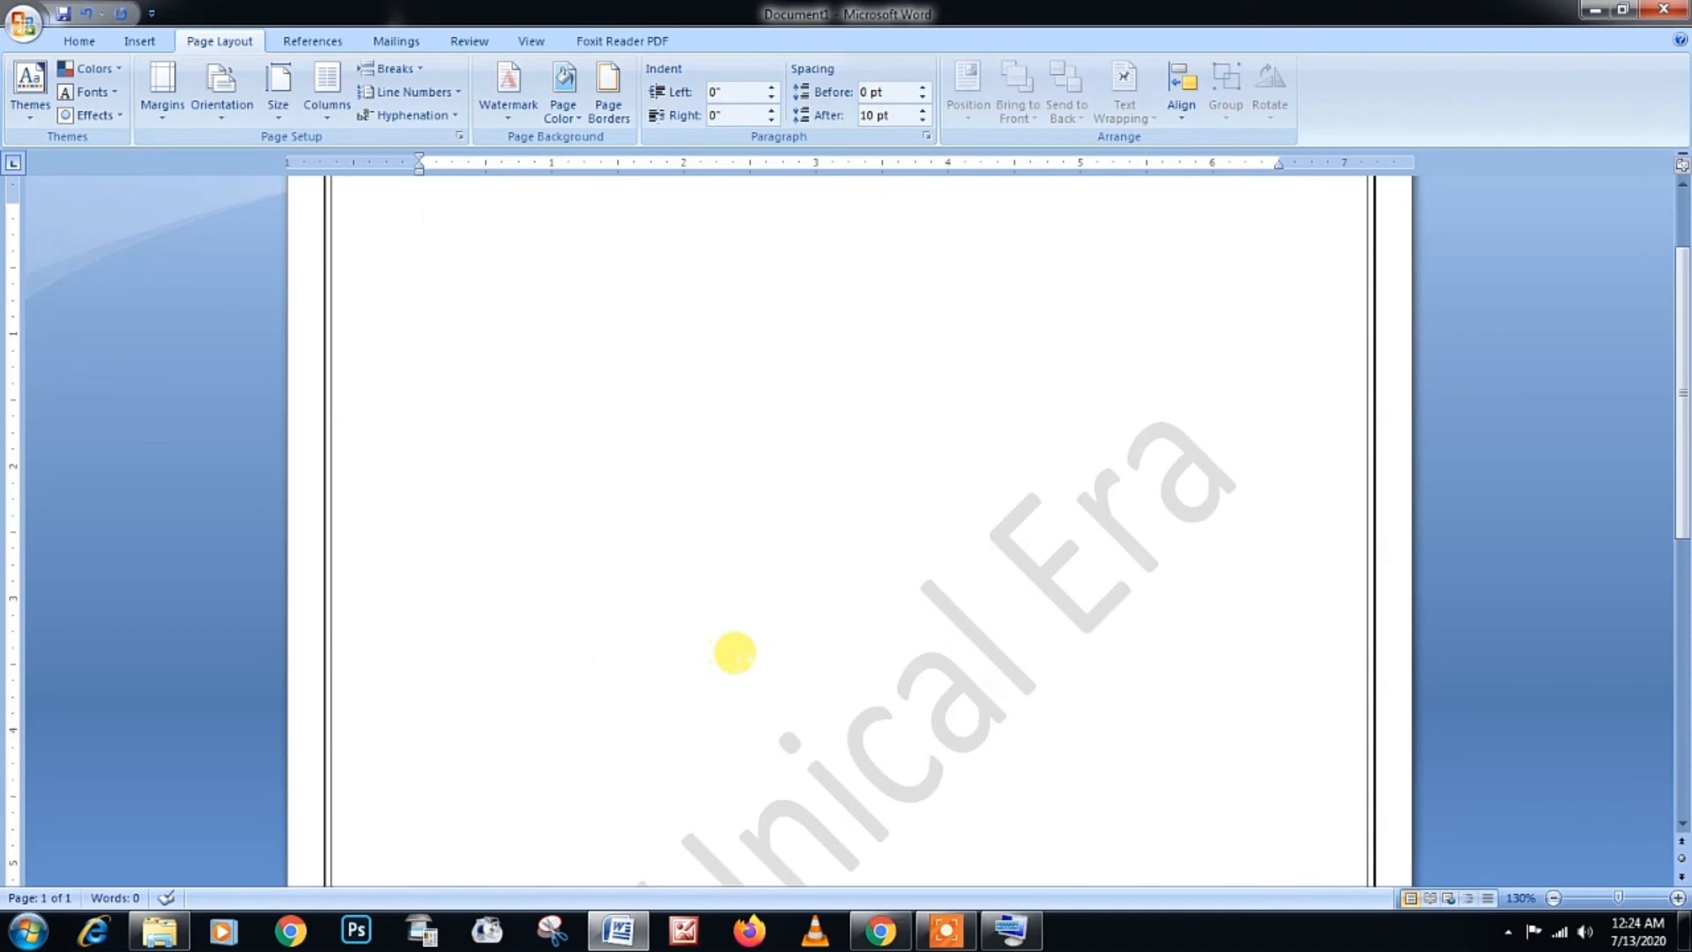
scroll(941, 728, "up", 2)
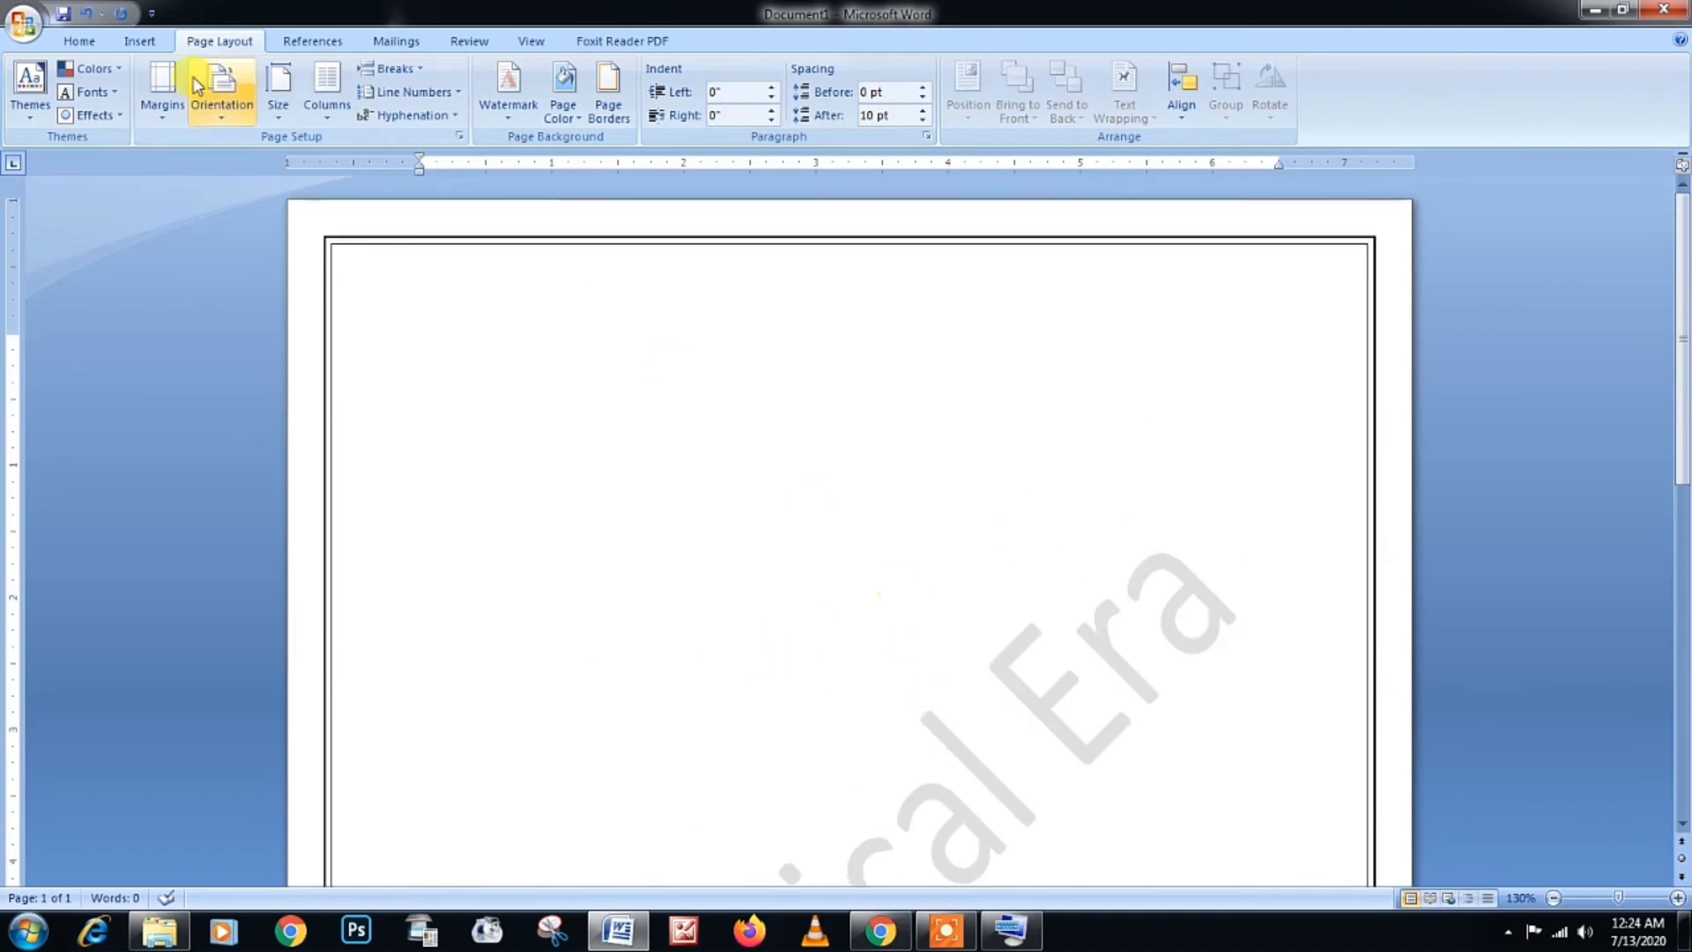
Step: Write "DO SUBSCRIBE & SHARE" as the first line of the page
left_click(79, 42)
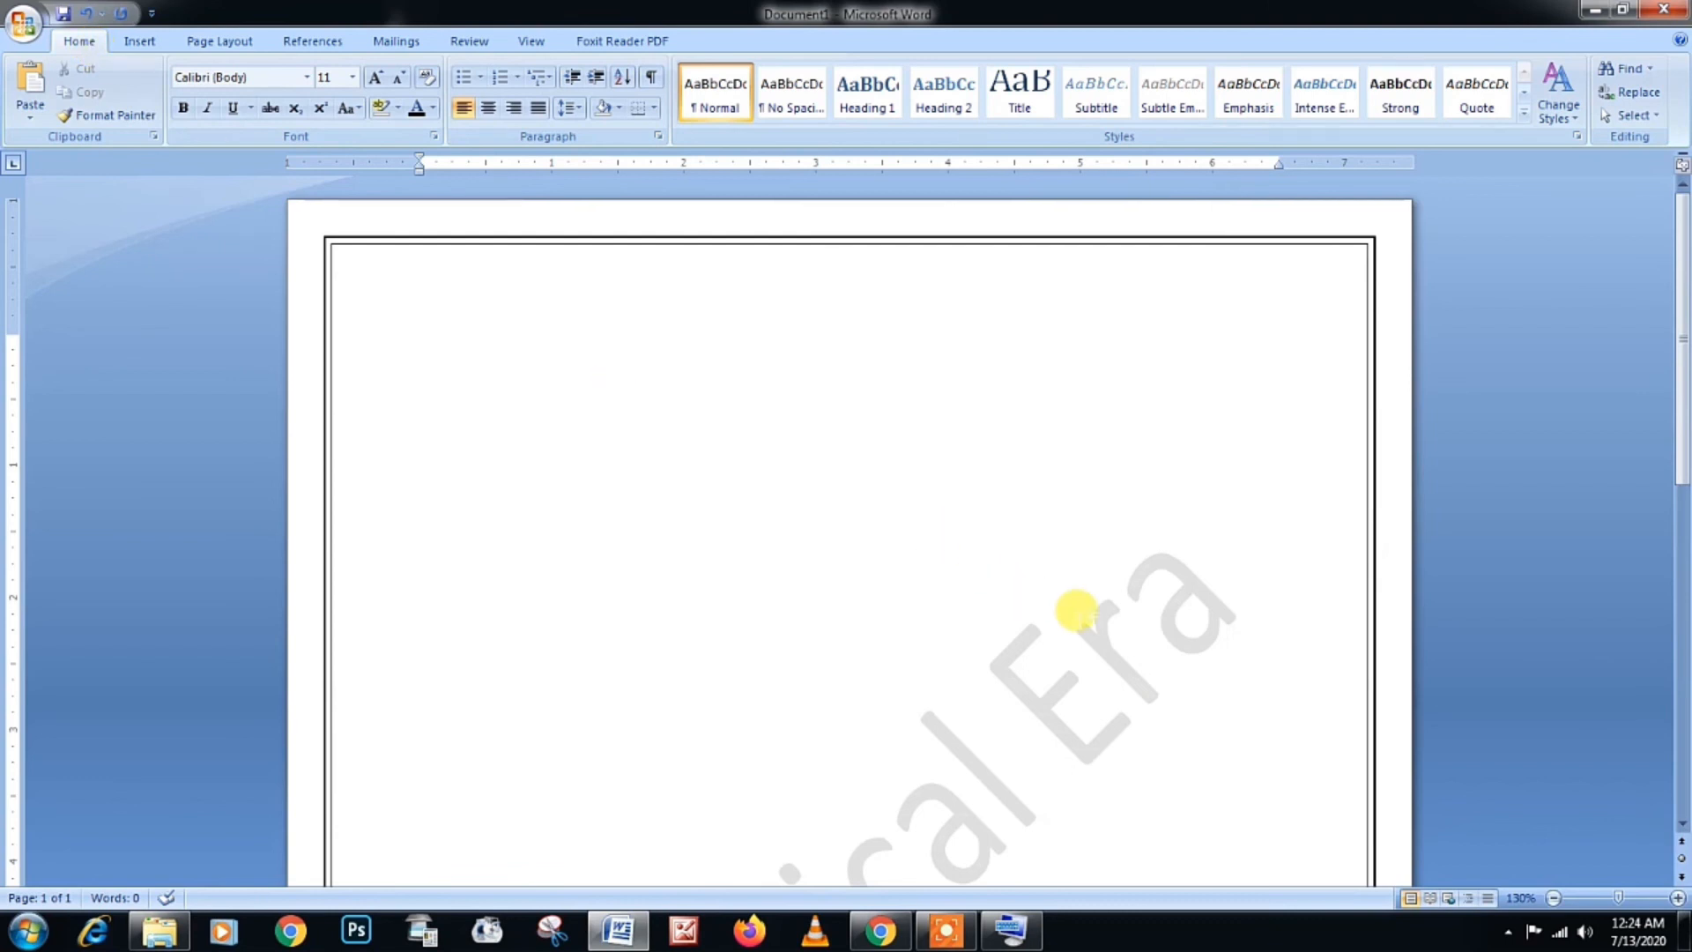
type("DO SU")
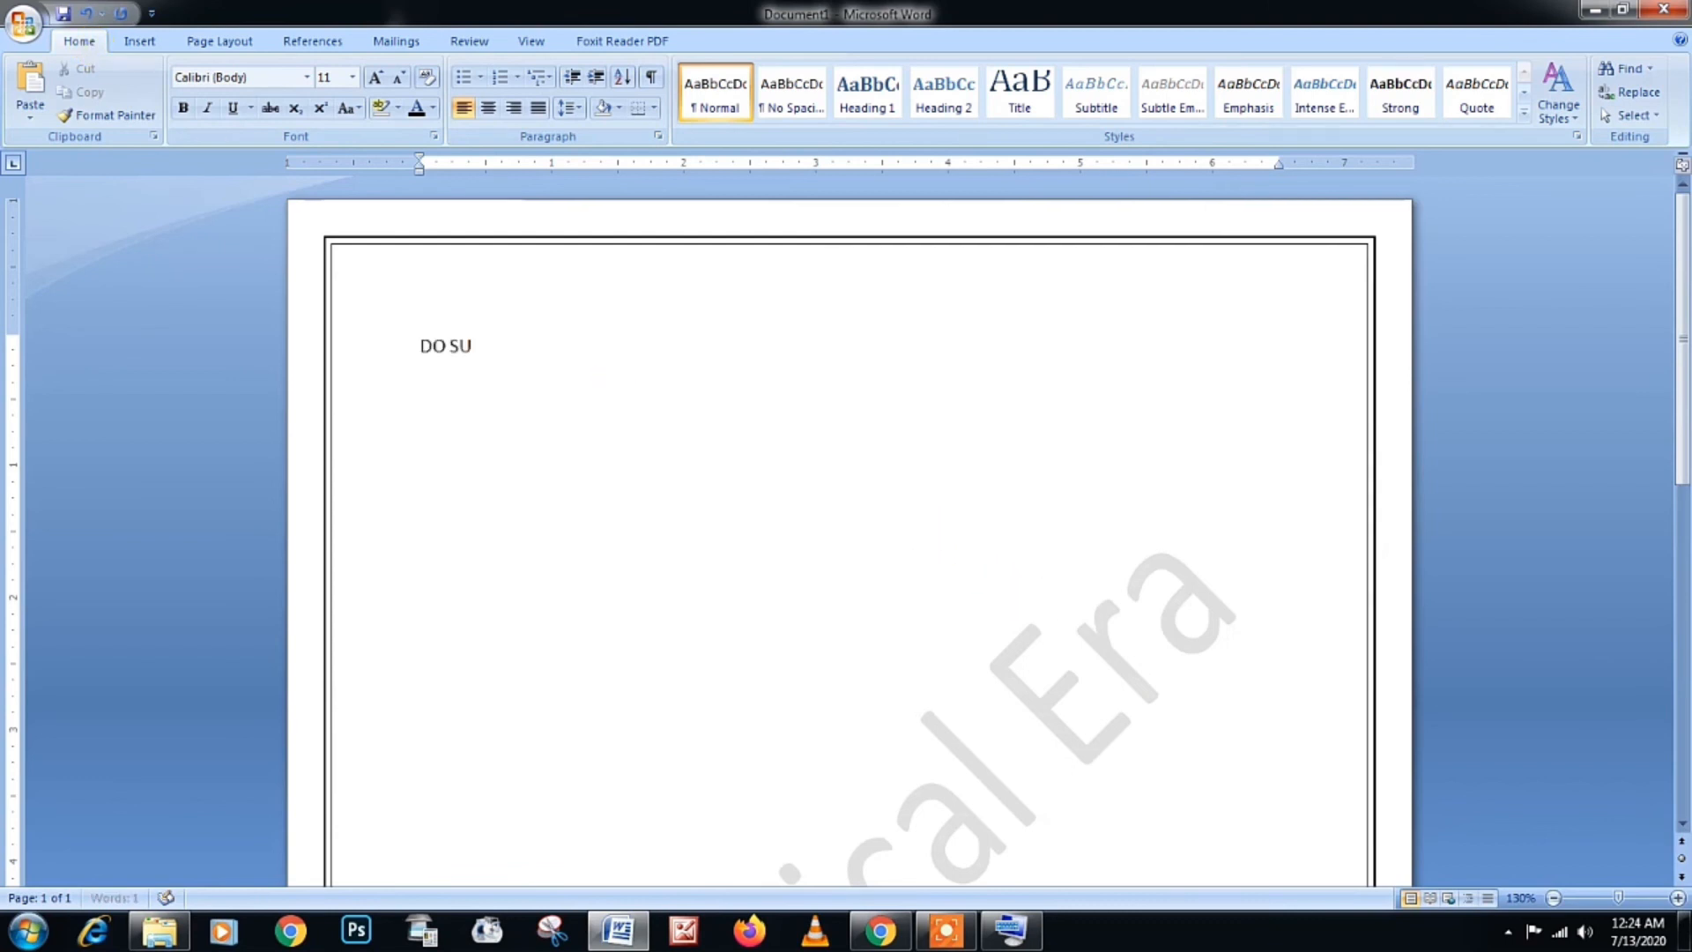
type("BSCI")
type("RBE & SHARE")
Step: Leave an empty line and write "DON'T FORGET TO HIT THE NOTIFICATION BELL ICON FOR NEW UPCOMING VIDEOS" beneath the first line
key("Return")
key("Return")
type("DON’T FOR")
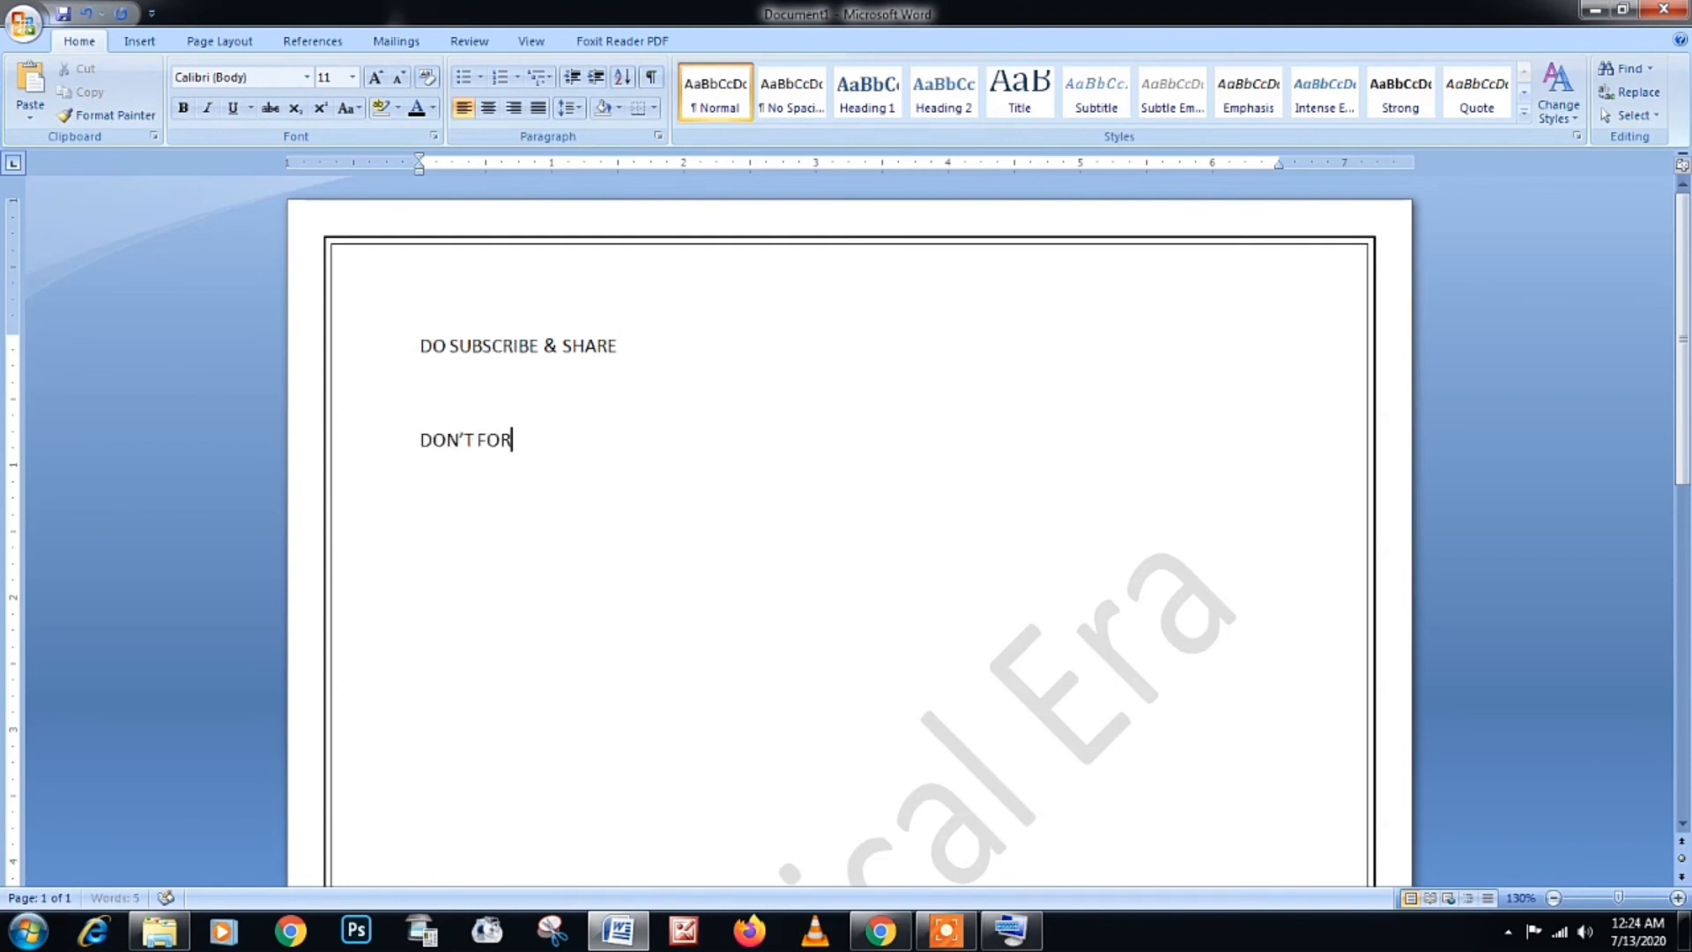
type("GET TO HI")
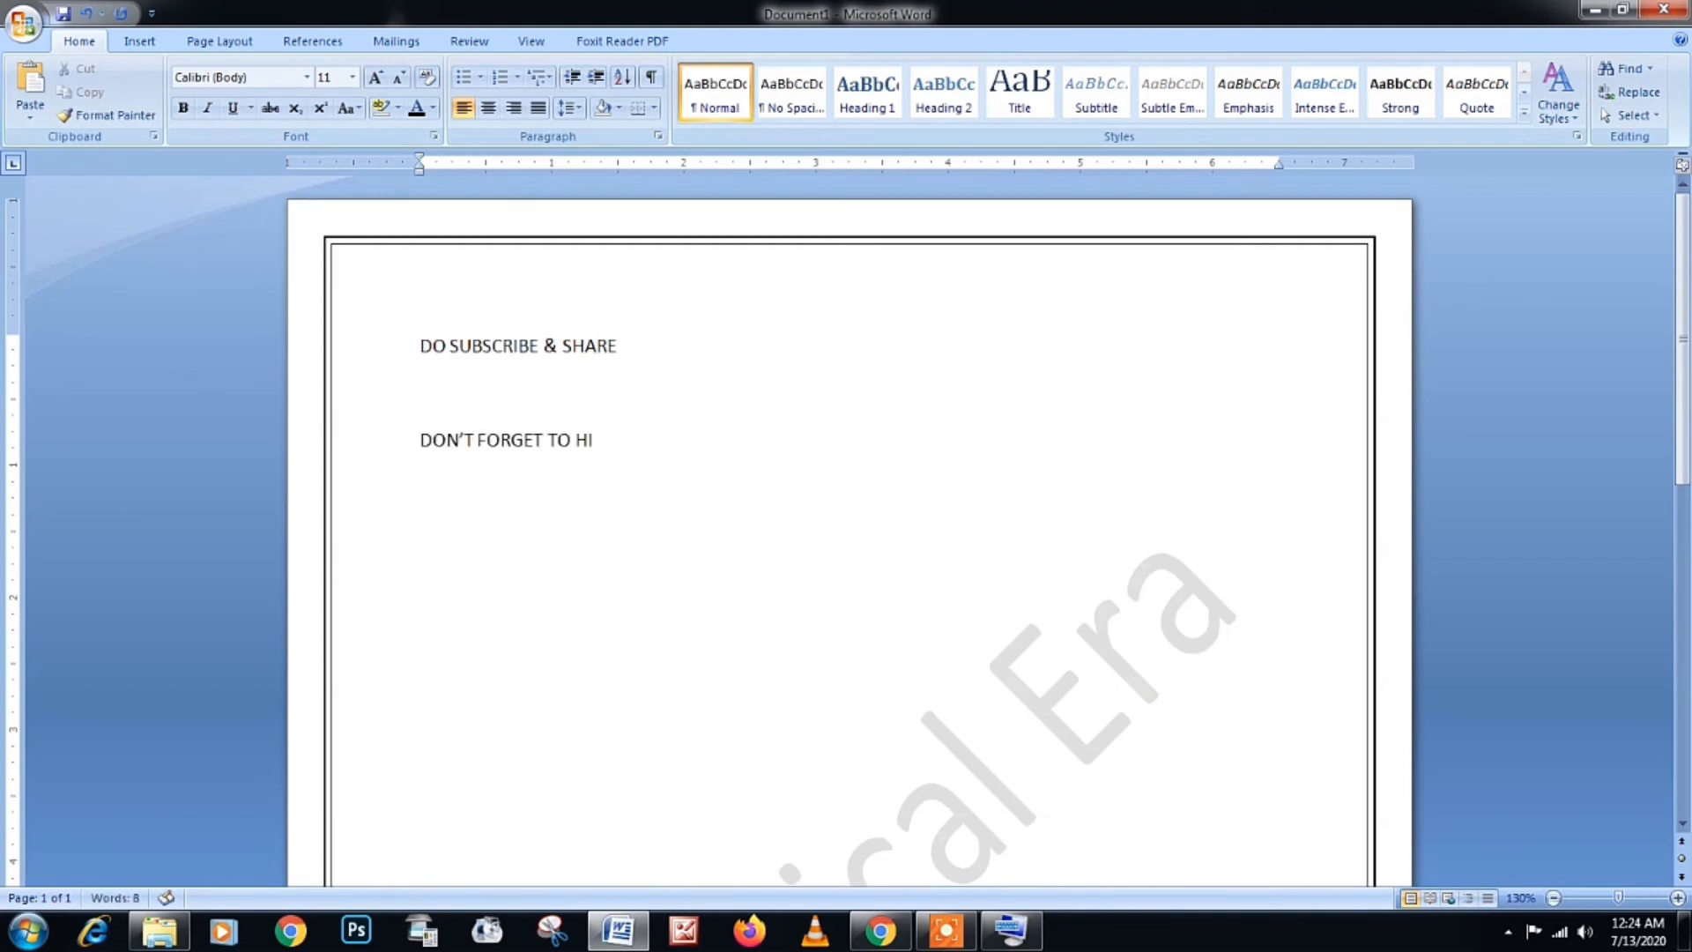
type("T THE NO")
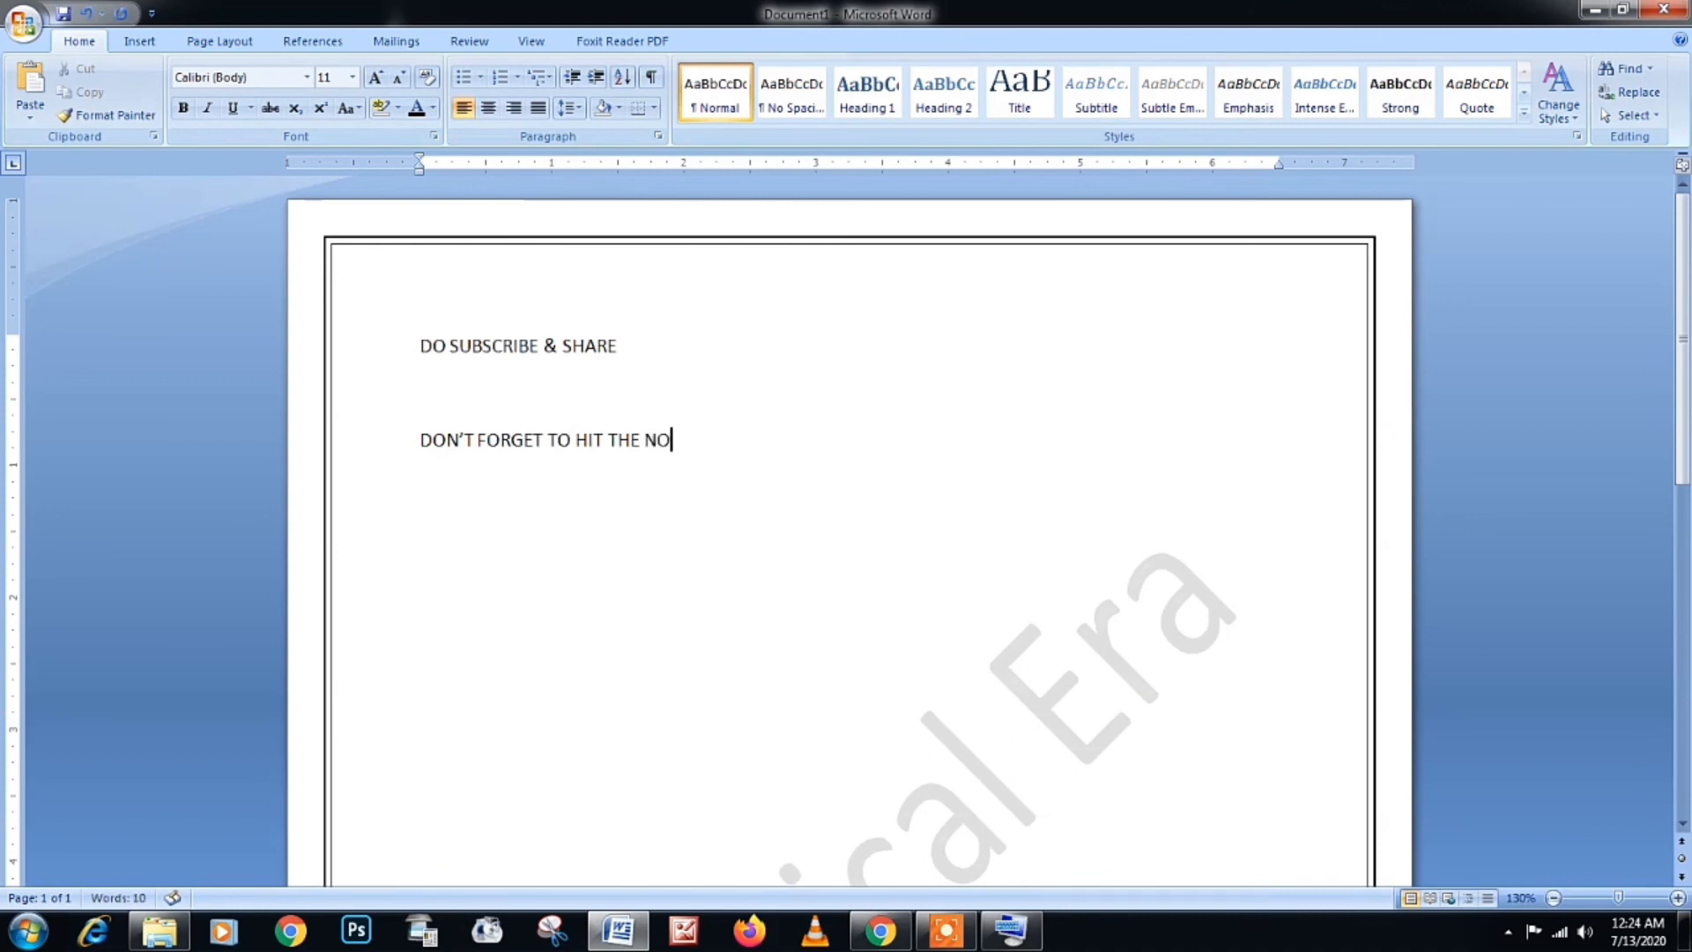
type("TIFICATION BELL ICON FOR U")
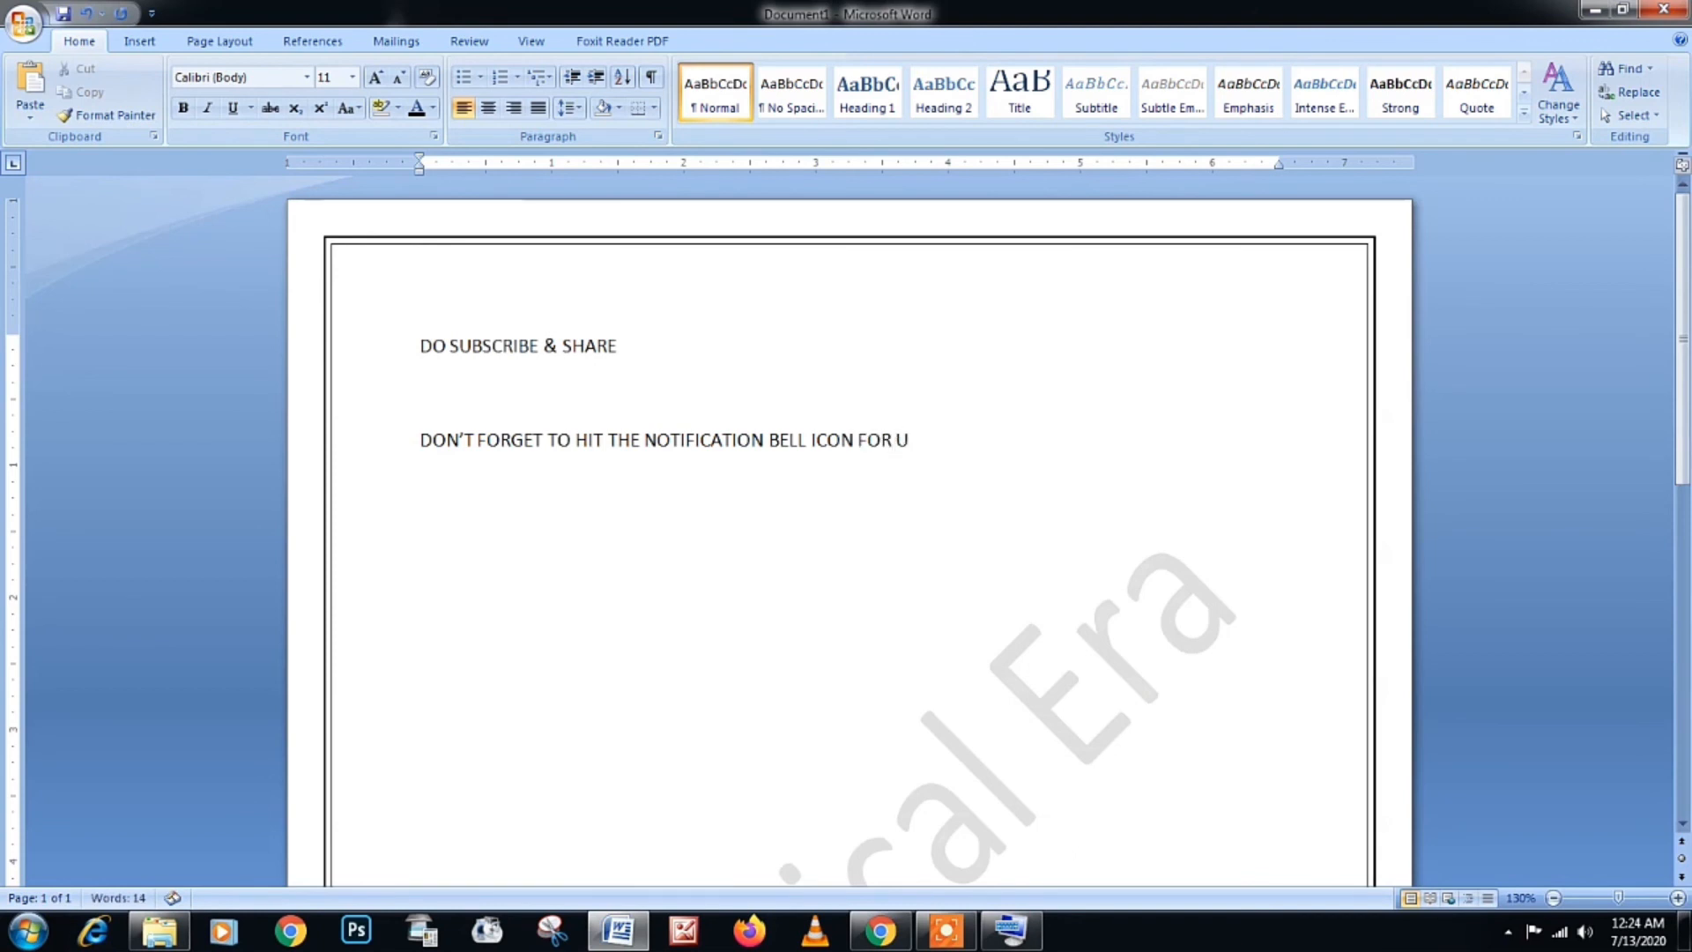
key("BackSpace")
type("NEW UPCOMING VIDEOS")
Step: Center all the text, make it bold and enlarge it to font size 36
key("ctrl+a")
key("ctrl+e")
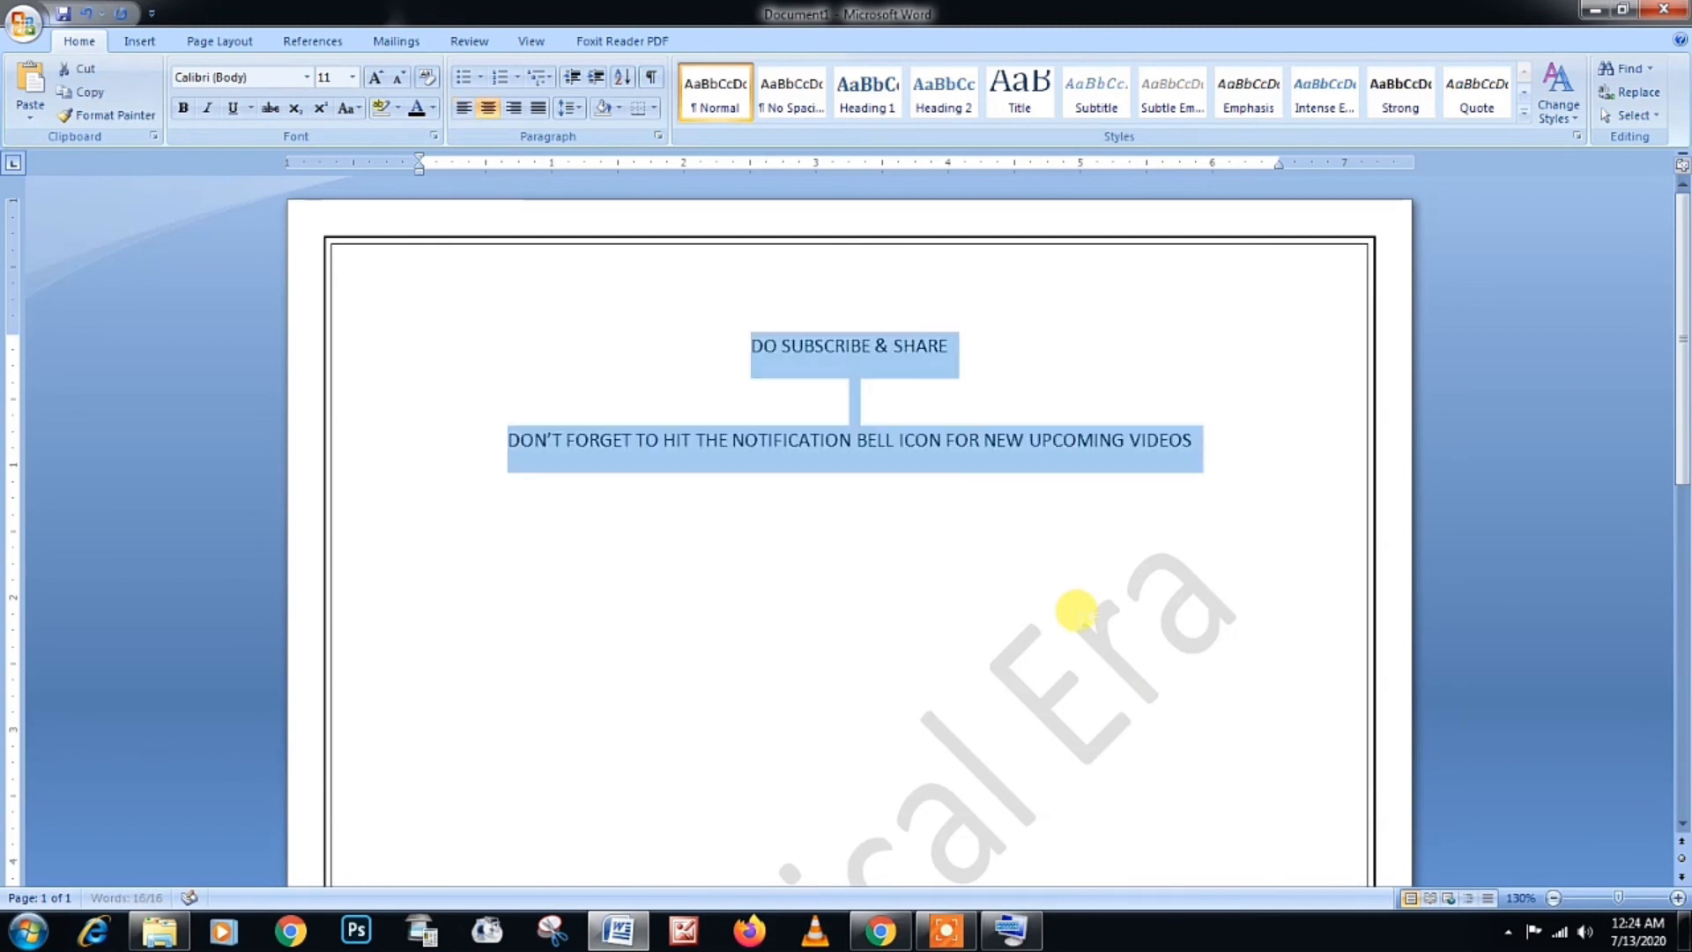
key("ctrl+b")
left_click(377, 78)
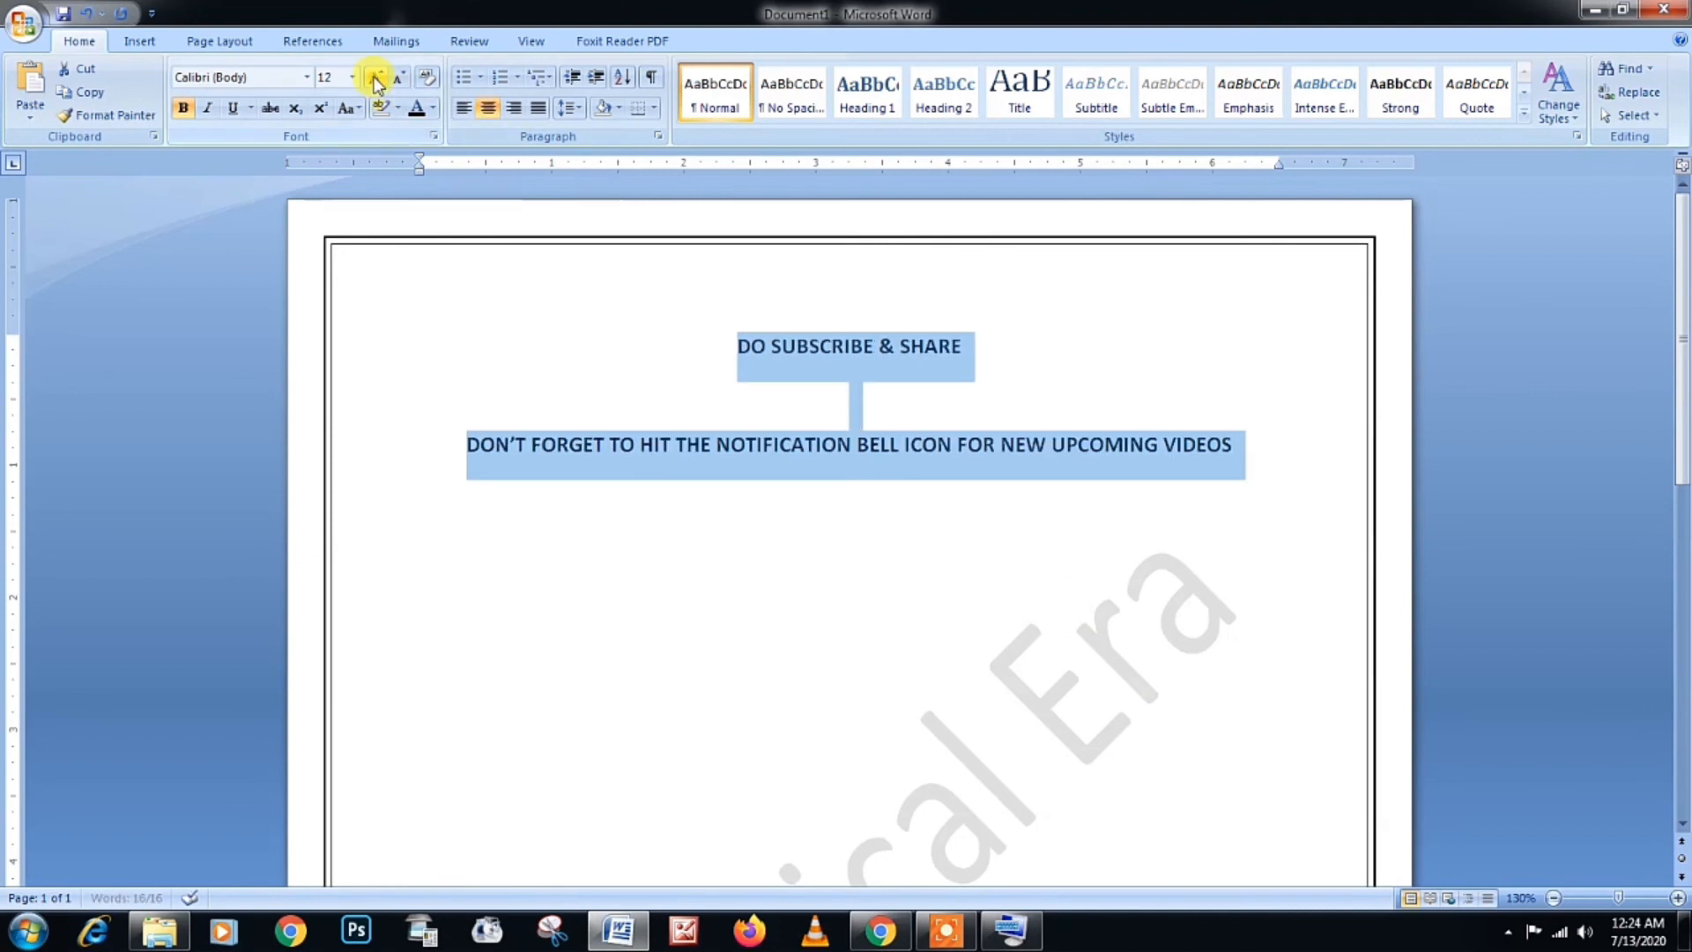
left_click(376, 79)
left_click(376, 79)
left_click(376, 79)
left_click(376, 80)
left_click(377, 79)
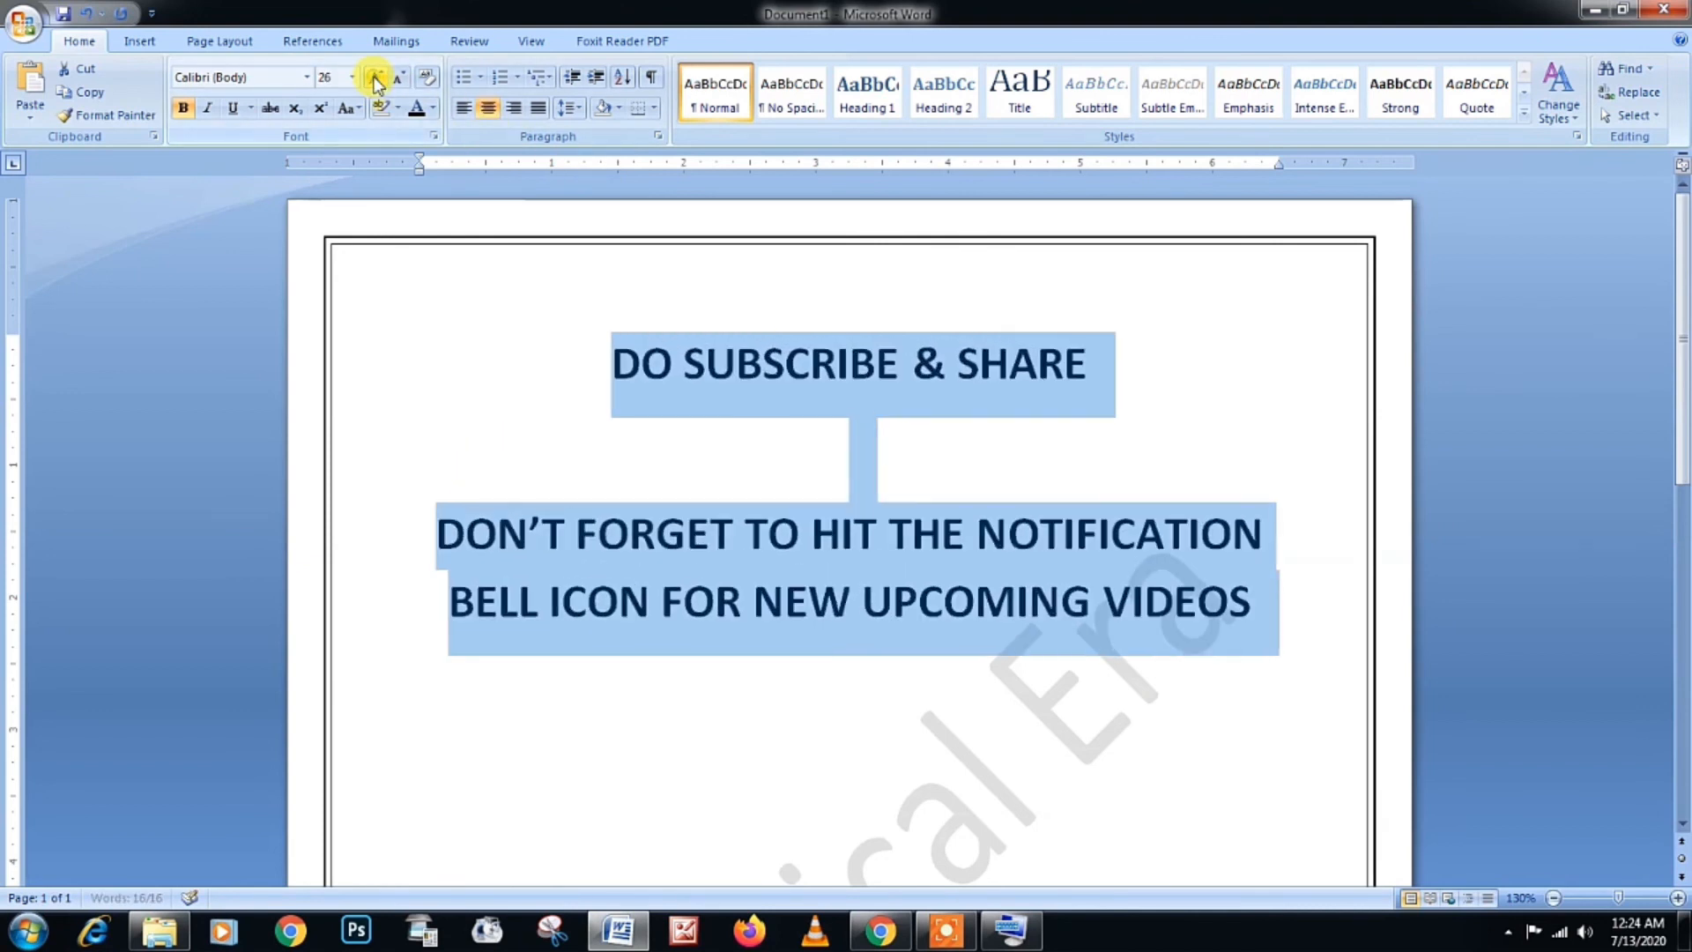
left_click(376, 80)
left_click(377, 79)
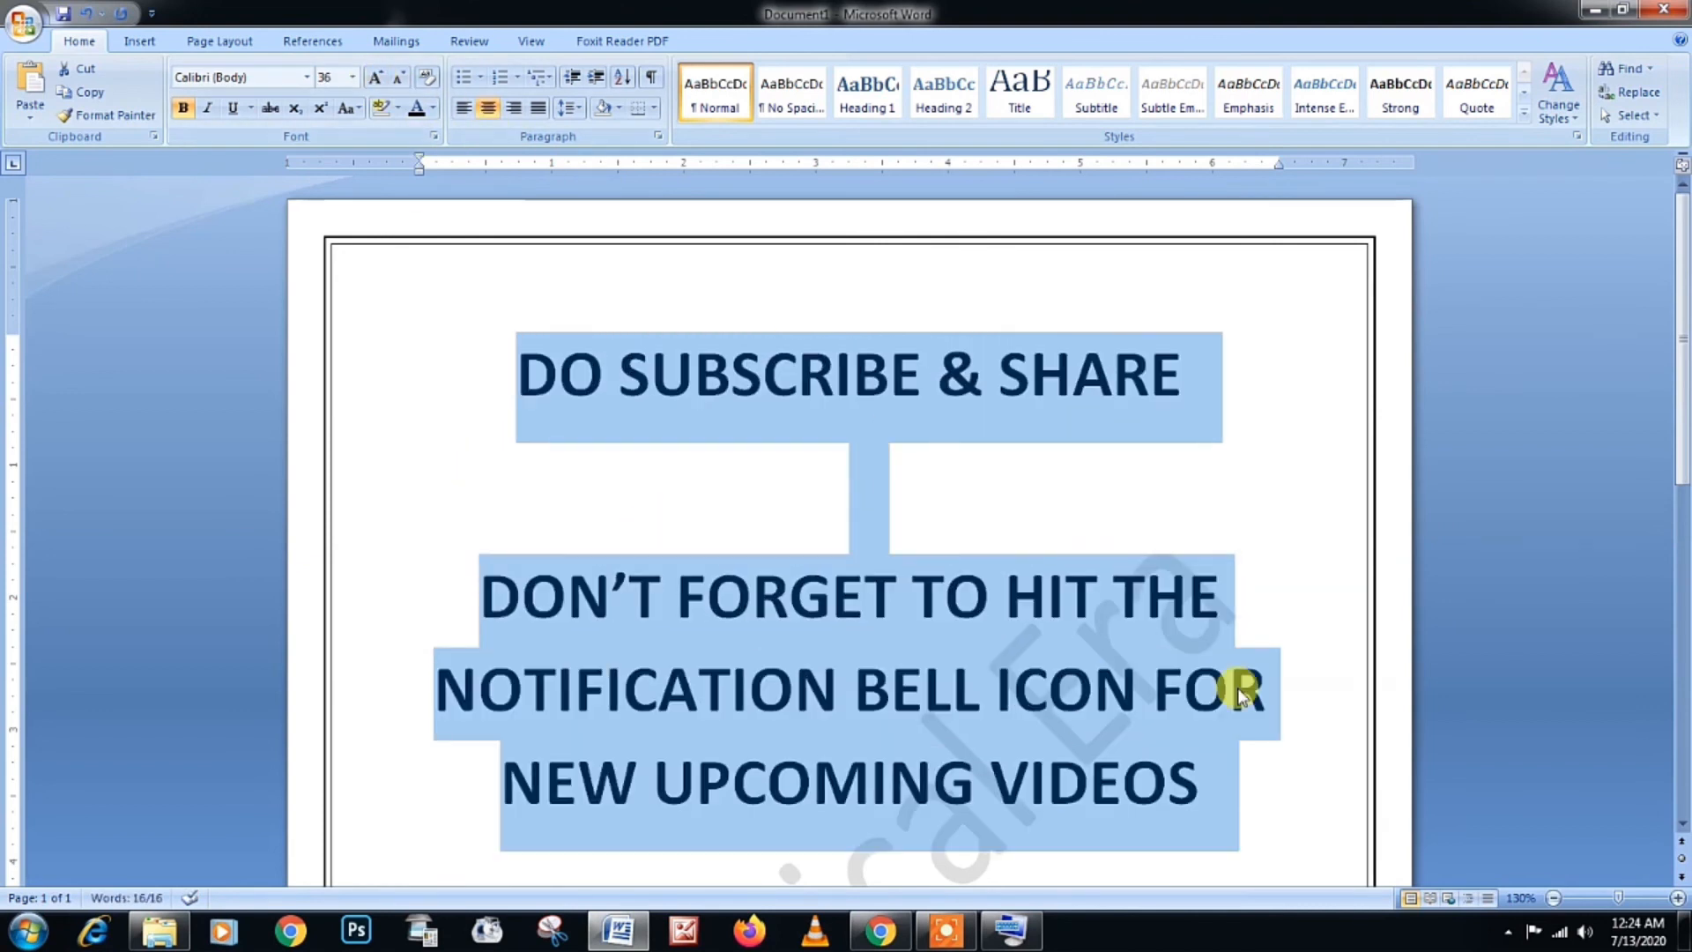
Step: Add a closing line "PEACE ☺" after an empty line below the message, and select the whole document text
left_click(1218, 776)
scroll(1216, 778, "down", 3)
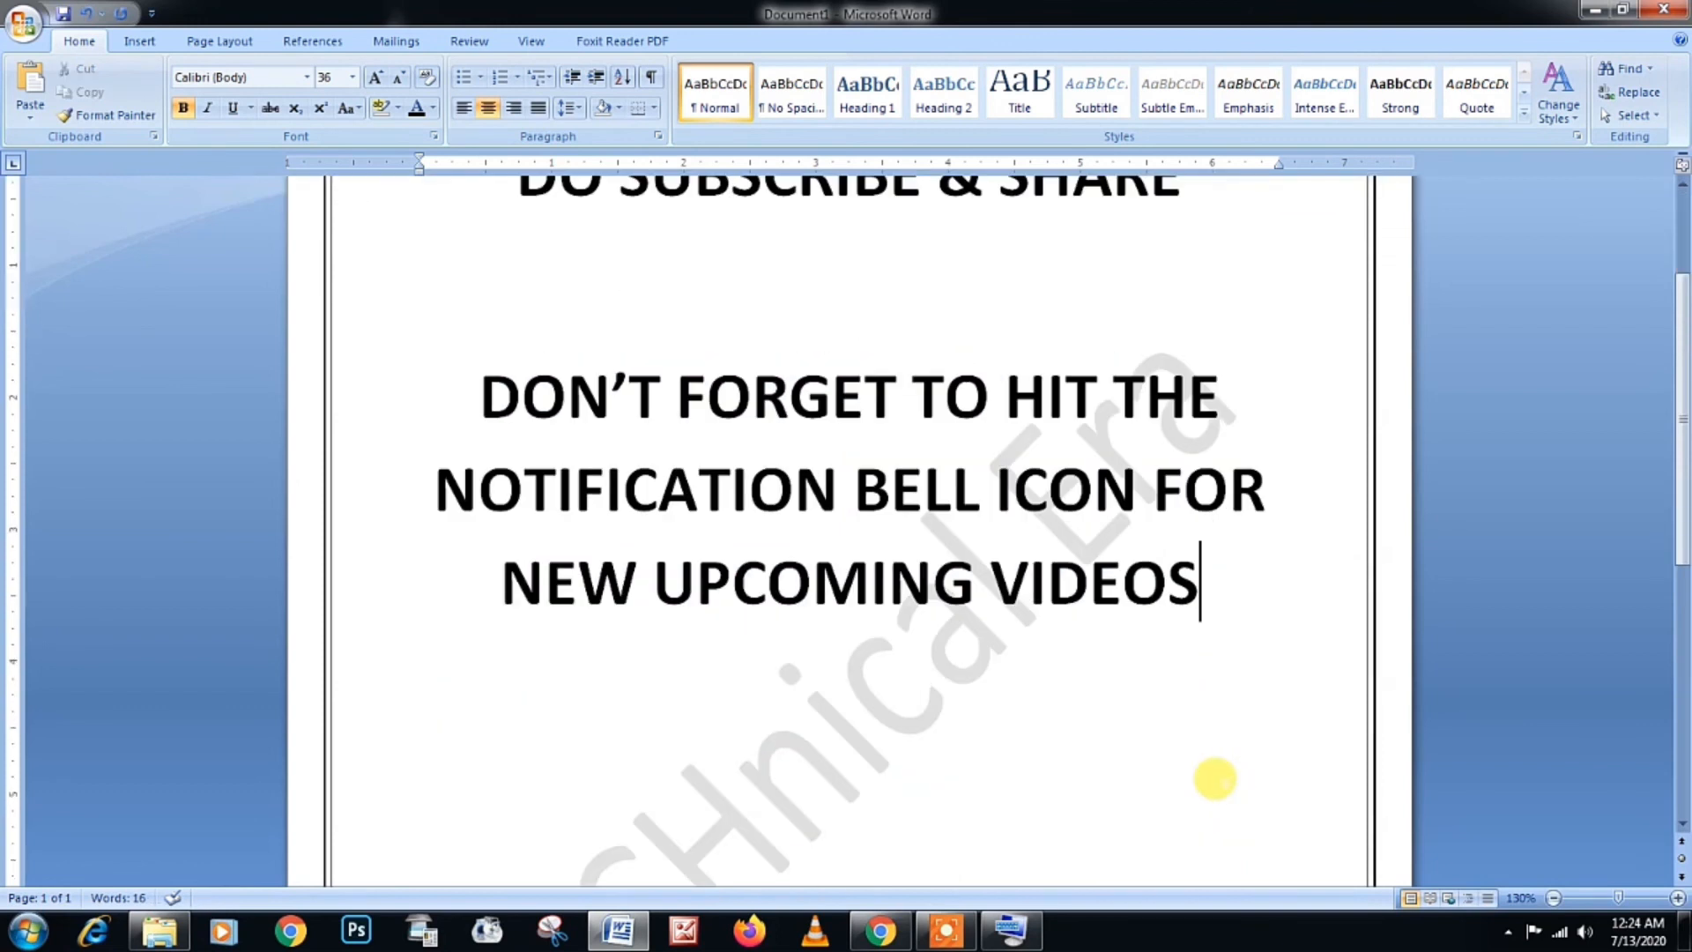
key("Return")
key("Return")
type("PEACE")
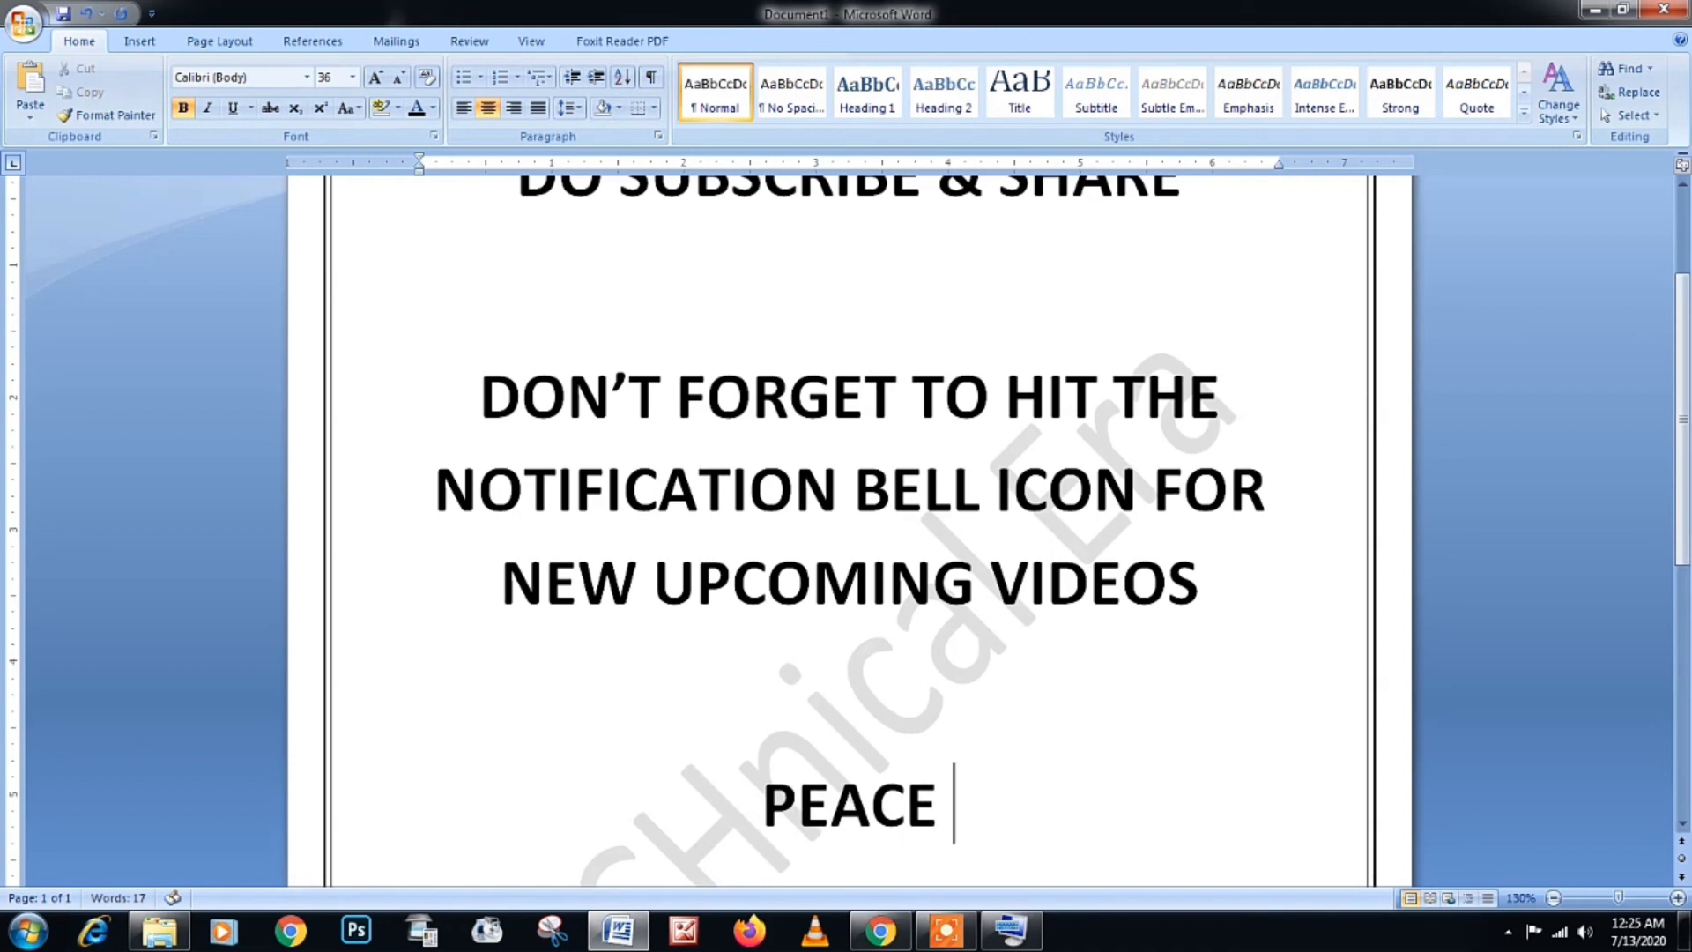
type(" (:")
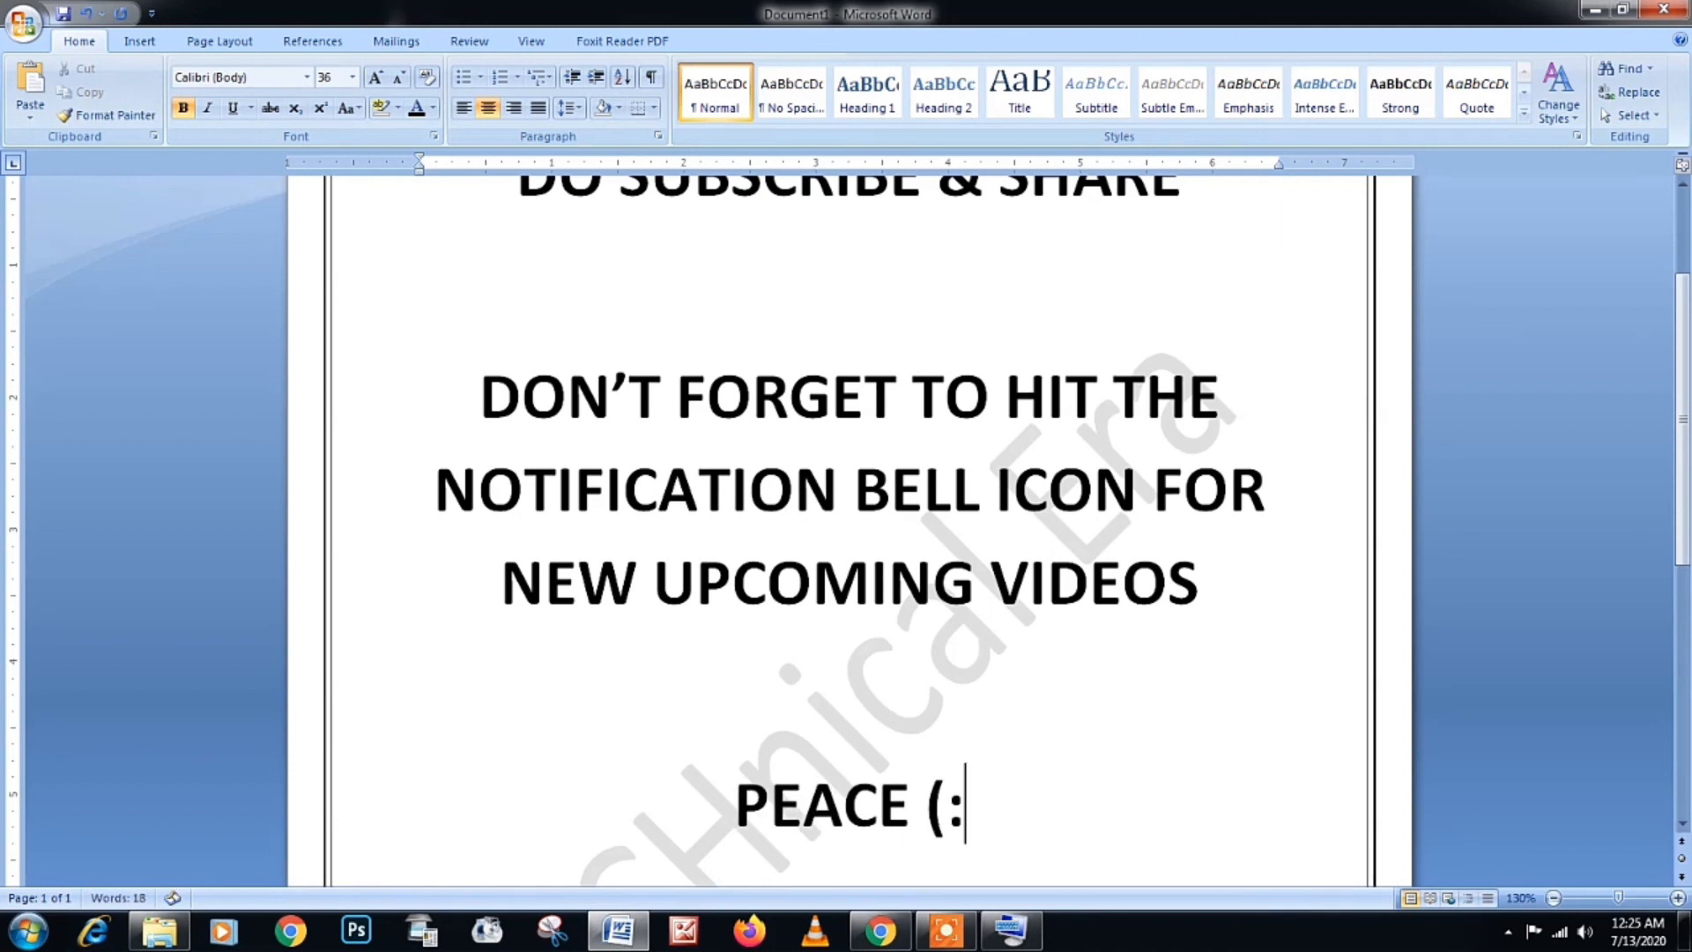
type(")")
key("Left")
key("BackSpace")
key("Right")
key("shift+Left")
key("ctrl+a")
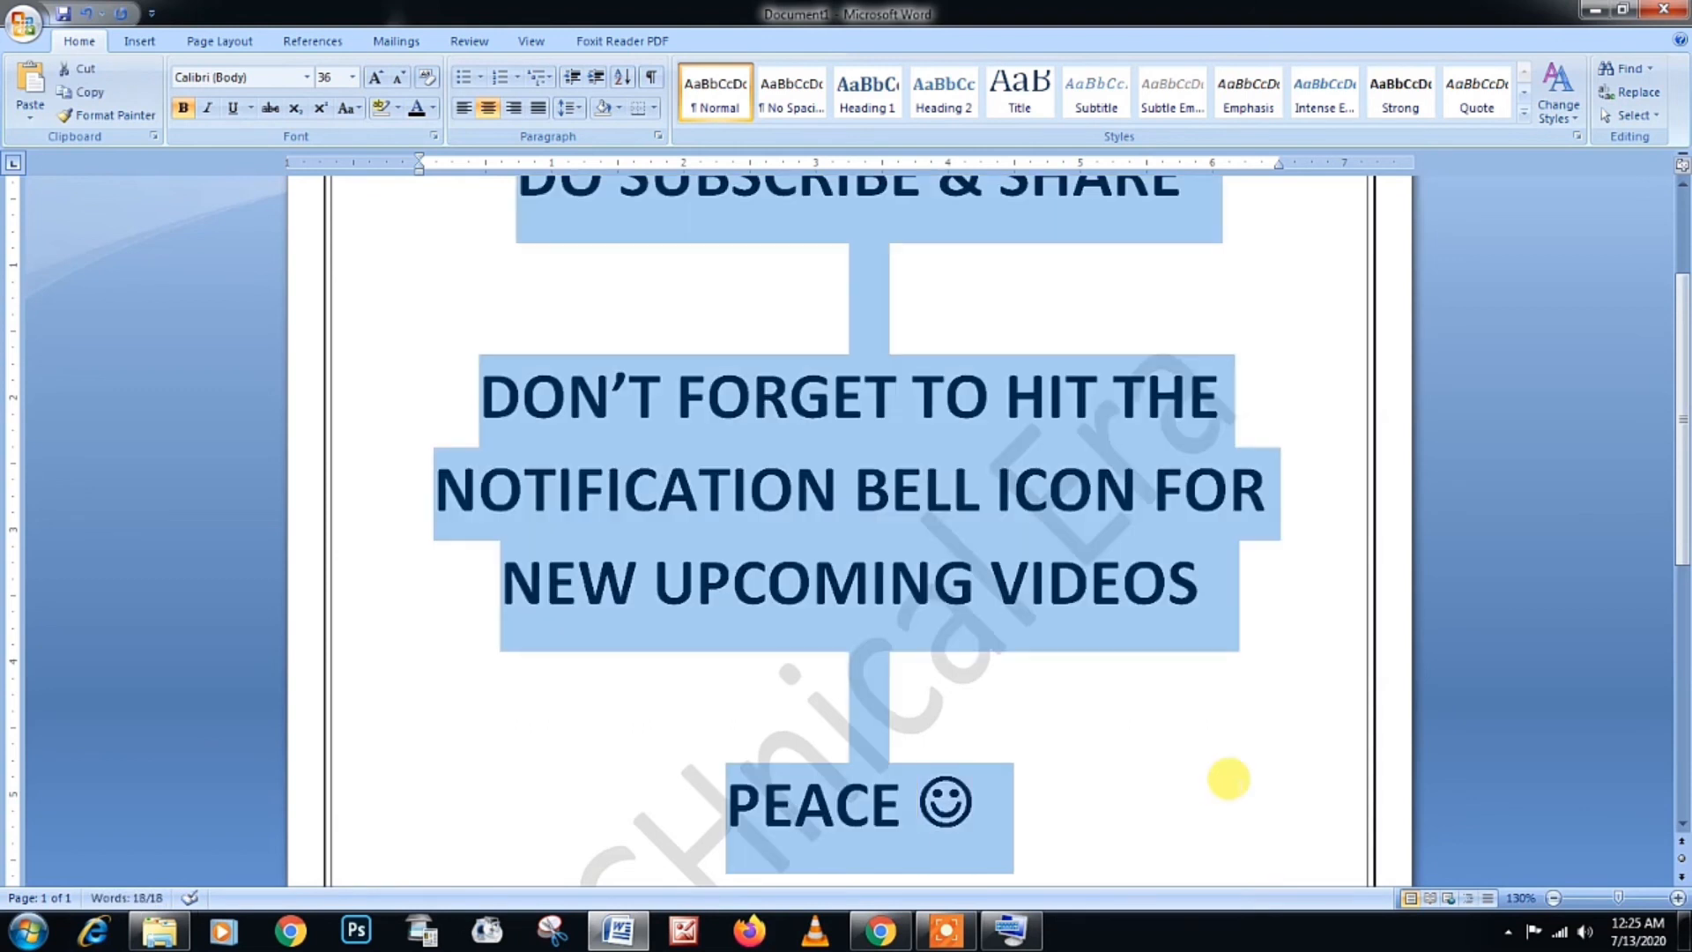